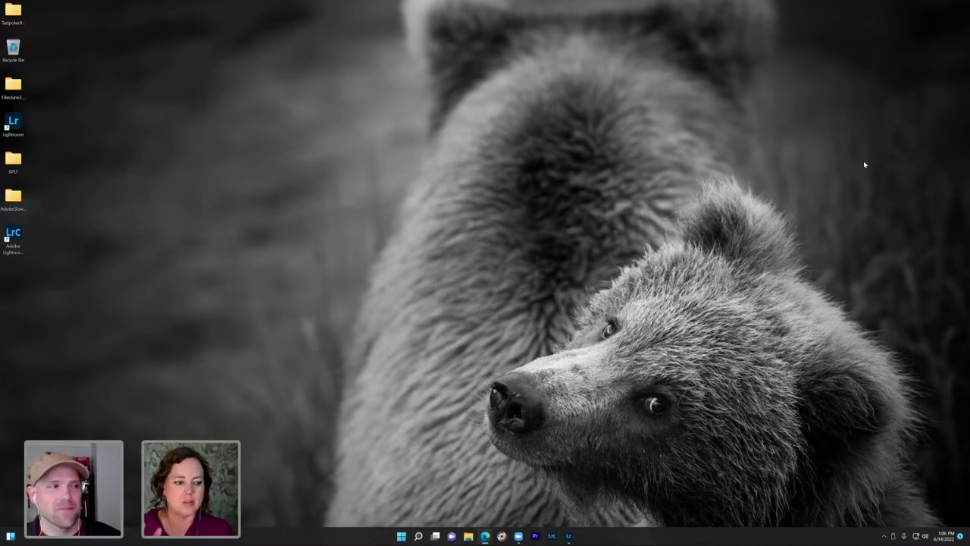
Step: Brighten the prairie dog clip's exposure slightly in Lightroom, then advance to the bighorn ram clip
{"action": "left_click", "coordinate": [572, 535]}
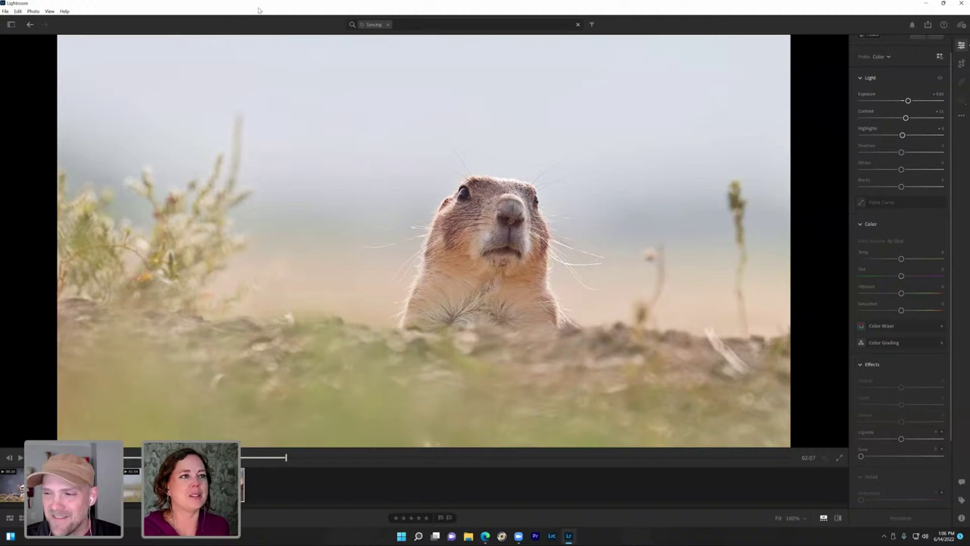
{"action": "mouse_move", "coordinate": [282, 457]}
{"action": "left_mouse_down"}
{"action": "mouse_move", "coordinate": [261, 457]}
{"action": "mouse_move", "coordinate": [296, 465]}
{"action": "left_mouse_up"}
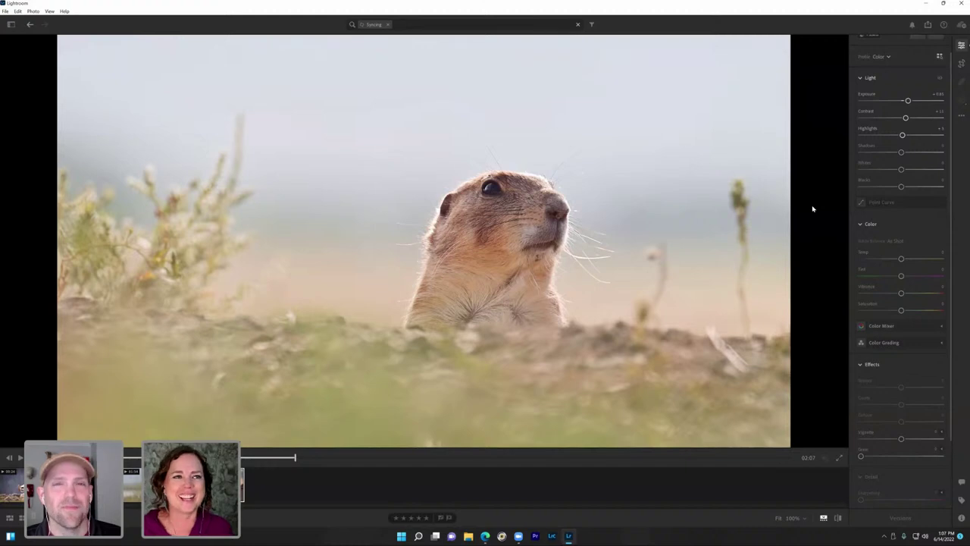
{"action": "left_click_drag", "start_coordinate": [908, 100], "coordinate": [904, 135]}
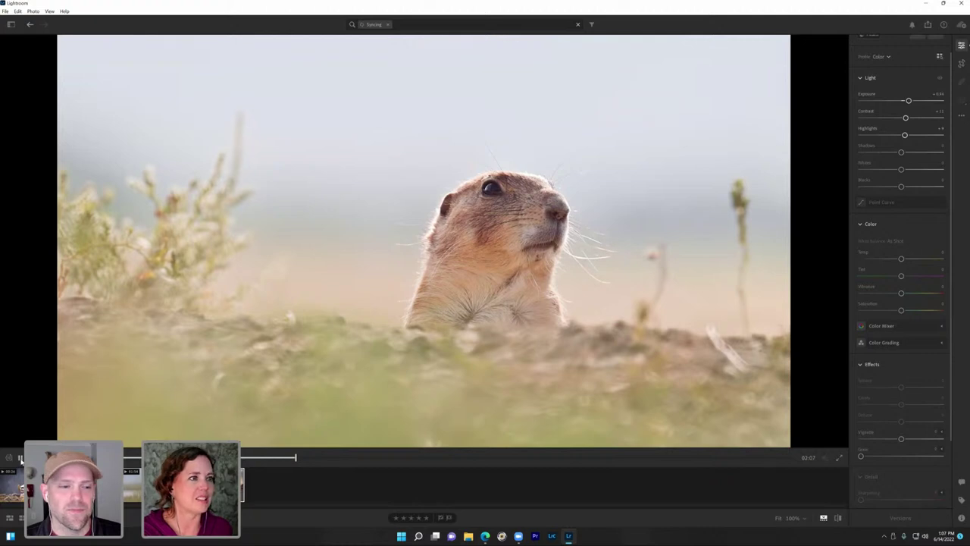
{"action": "left_click_drag", "start_coordinate": [296, 457], "coordinate": [275, 462]}
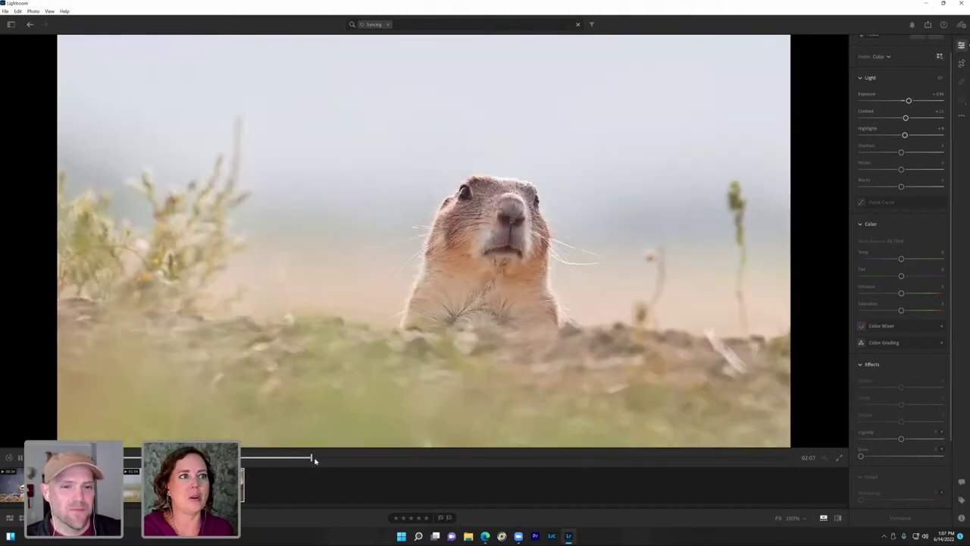
{"action": "key", "text": "Left"}
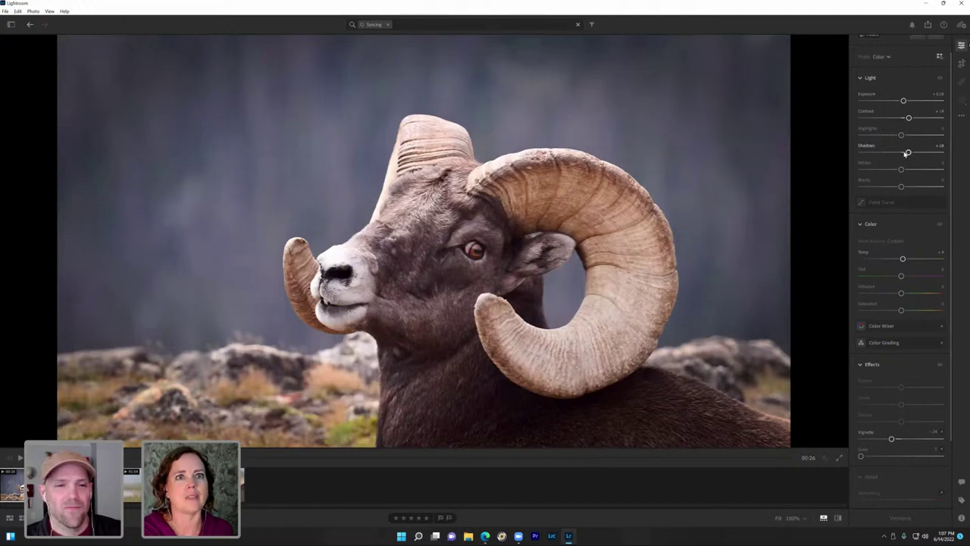
Step: Raise the ram clip's Shadows to +18, nudge Exposure up, and fine-tune its Vignette
{"action": "left_click_drag", "start_coordinate": [904, 154], "coordinate": [908, 152]}
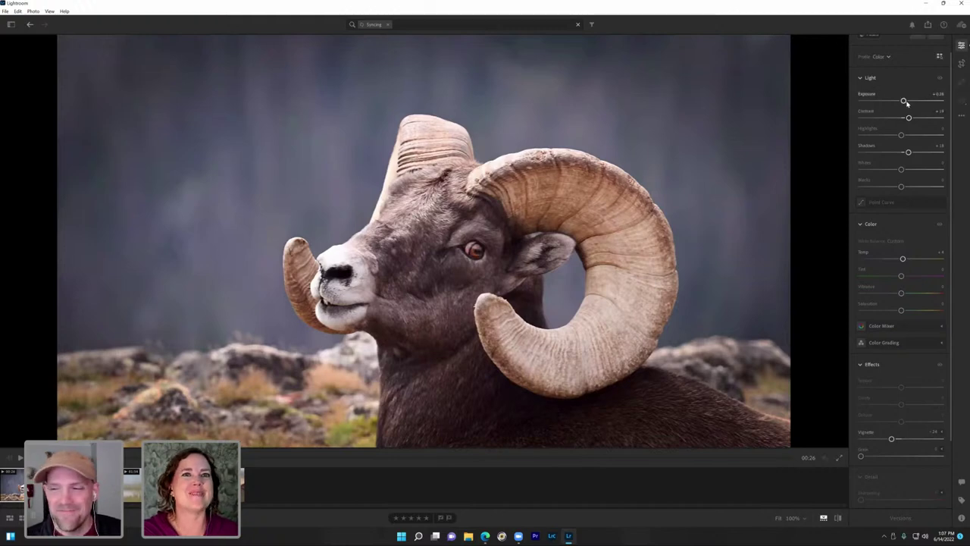
{"action": "left_click_drag", "start_coordinate": [904, 100], "coordinate": [903, 100]}
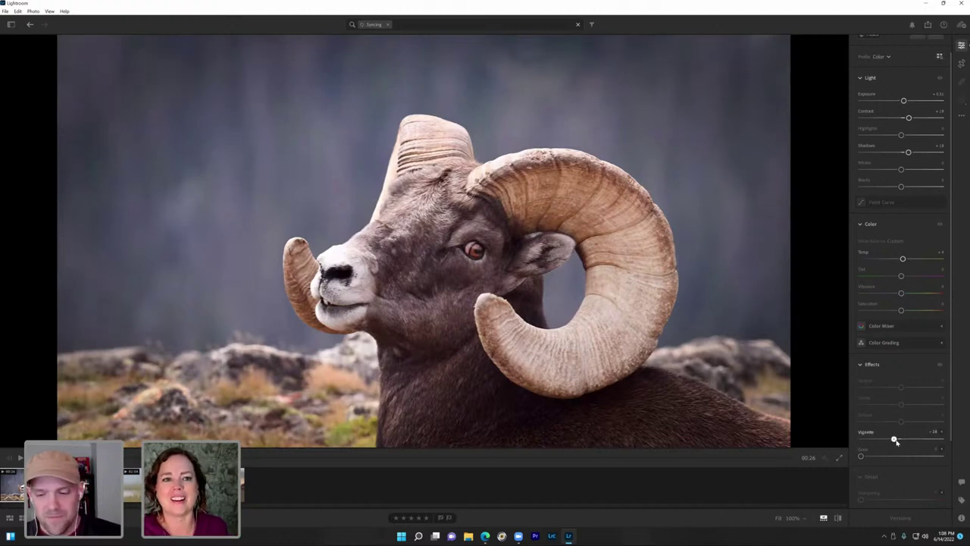
{"action": "left_click_drag", "start_coordinate": [896, 441], "coordinate": [890, 438]}
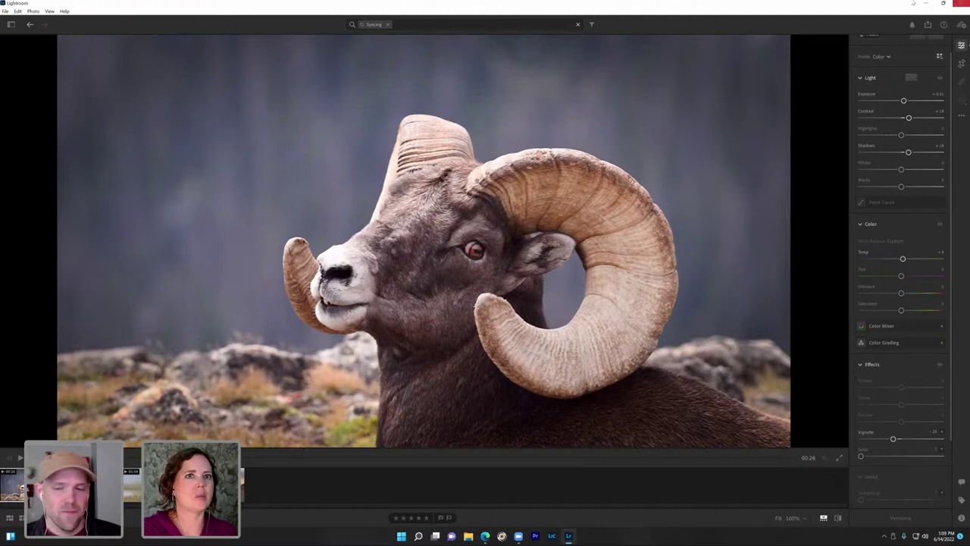
Step: Minimize Lightroom and bring up the Lightroom June 2022 feature summary page in Edge
{"action": "left_click", "coordinate": [959, 4]}
{"action": "mouse_move", "coordinate": [493, 536]}
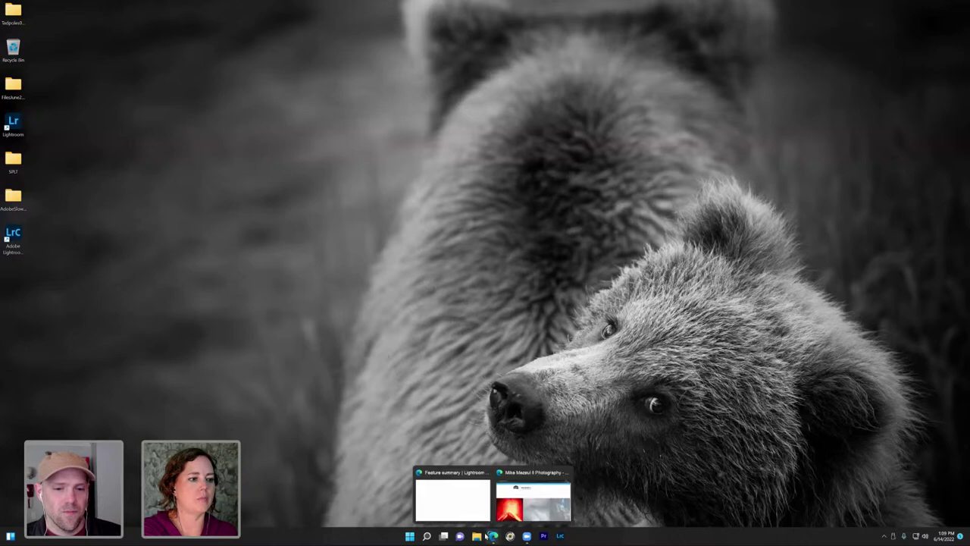
{"action": "left_click", "coordinate": [463, 497]}
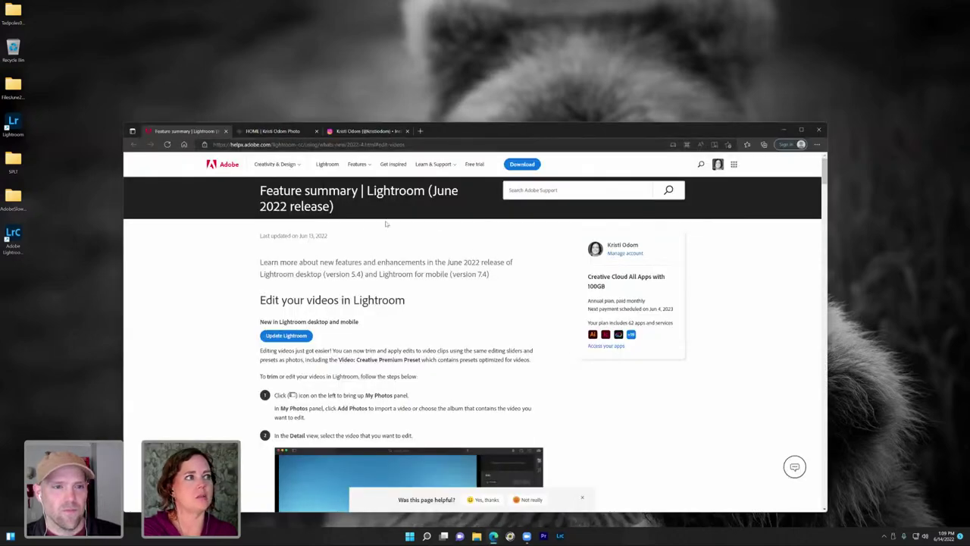
Step: Read through the page's video editing steps, then launch Premiere Pro
{"action": "left_click_drag", "start_coordinate": [334, 238], "coordinate": [255, 242]}
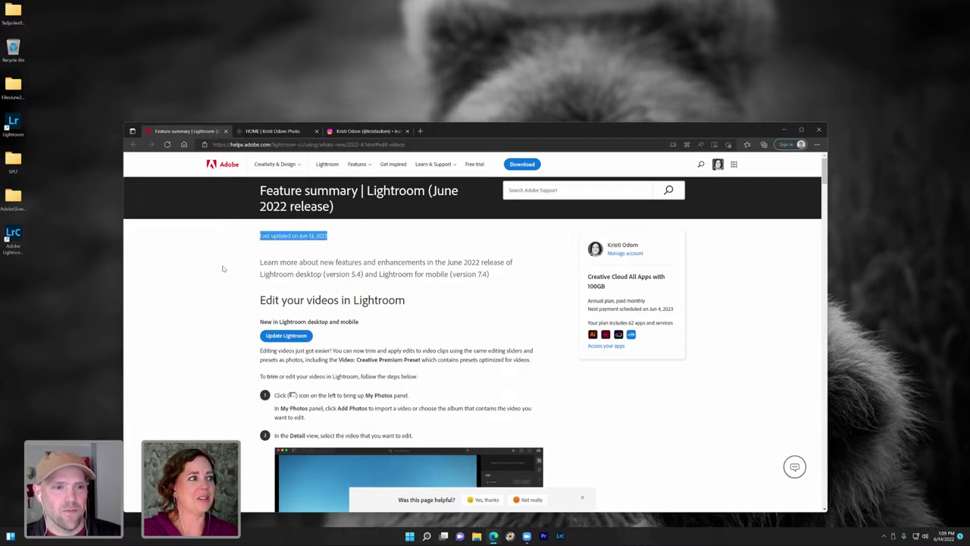
{"action": "scroll", "coordinate": [319, 305], "scroll_direction": "down", "scroll_amount": 3}
{"action": "scroll", "coordinate": [395, 315], "scroll_direction": "down", "scroll_amount": 15}
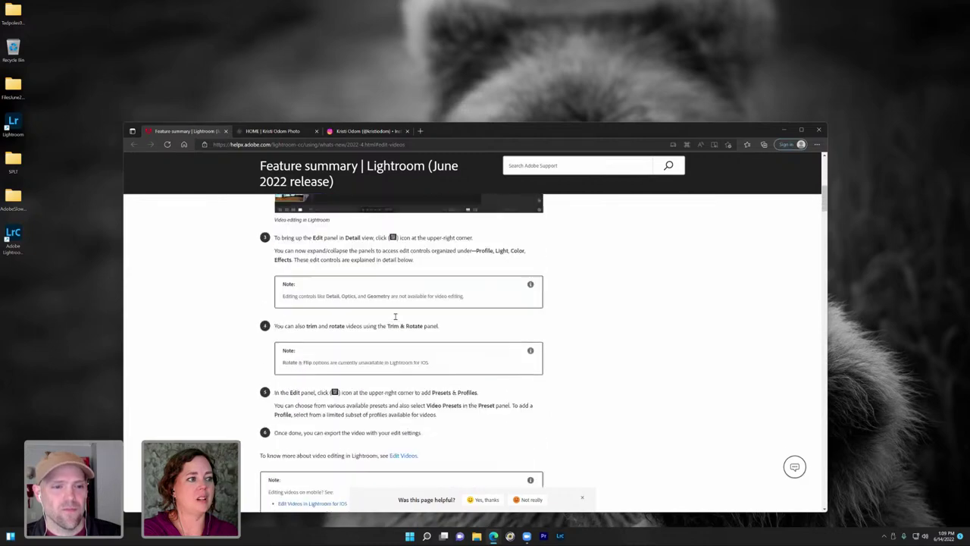
{"action": "scroll", "coordinate": [395, 318], "scroll_direction": "up", "scroll_amount": 15}
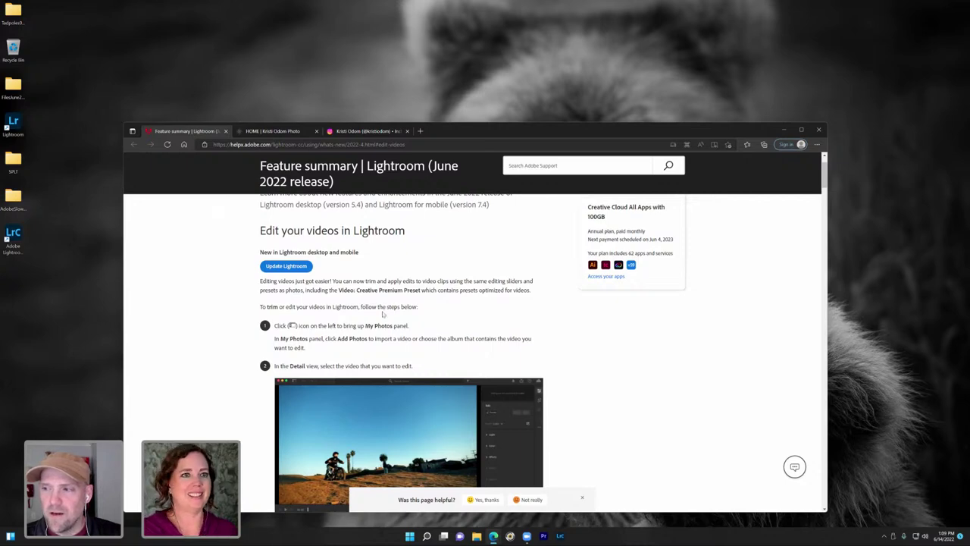
{"action": "scroll", "coordinate": [383, 318], "scroll_direction": "up", "scroll_amount": 1}
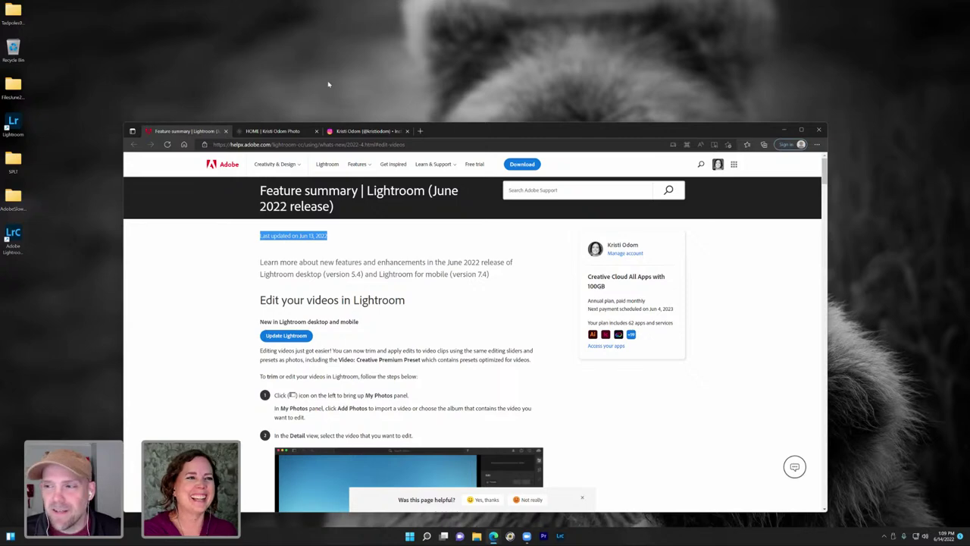
{"action": "left_click", "coordinate": [544, 535]}
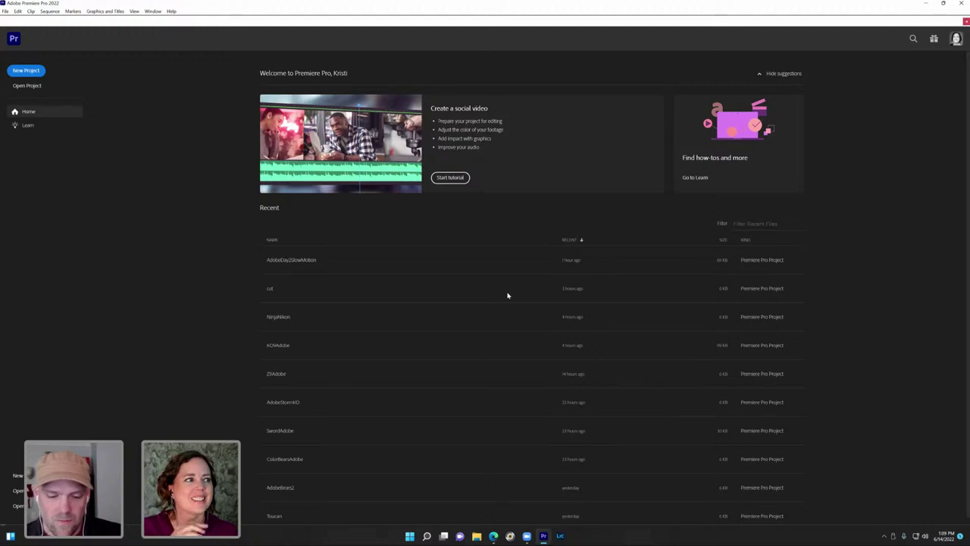
Step: Open the AdobeDay2SlowMotion project from the Premiere Pro home screen
{"action": "left_click", "coordinate": [370, 259]}
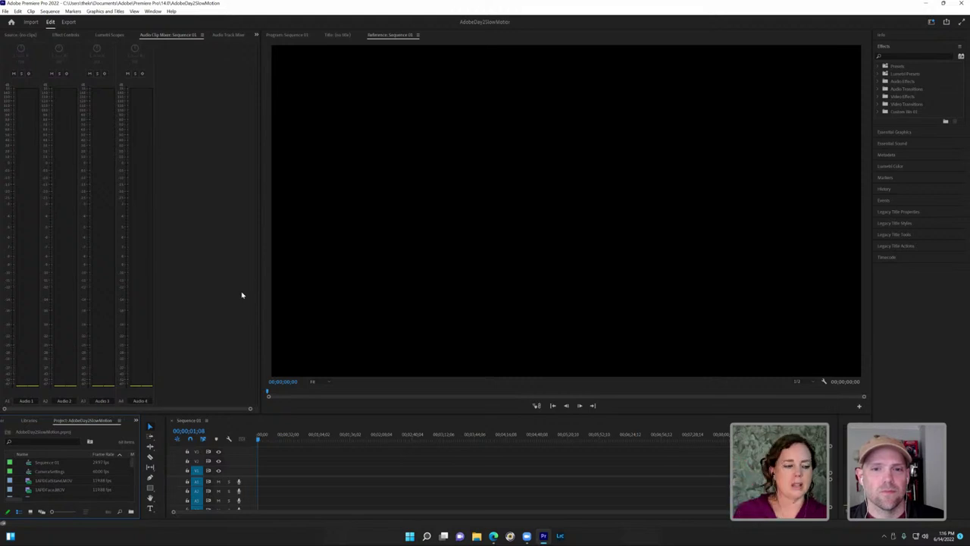
Step: Widen the Project panel to reveal Frame Rate and Media columns, and scroll through the 119.88 fps clips
{"action": "left_click_drag", "start_coordinate": [140, 447], "coordinate": [252, 446]}
{"action": "scroll", "coordinate": [129, 478], "scroll_direction": "down", "scroll_amount": 2}
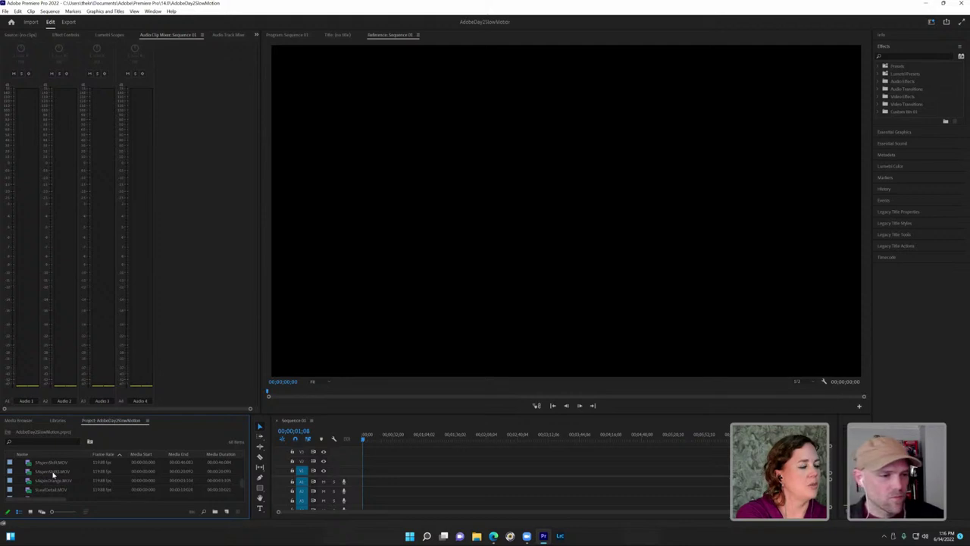
{"action": "scroll", "coordinate": [53, 475], "scroll_direction": "down", "scroll_amount": 2}
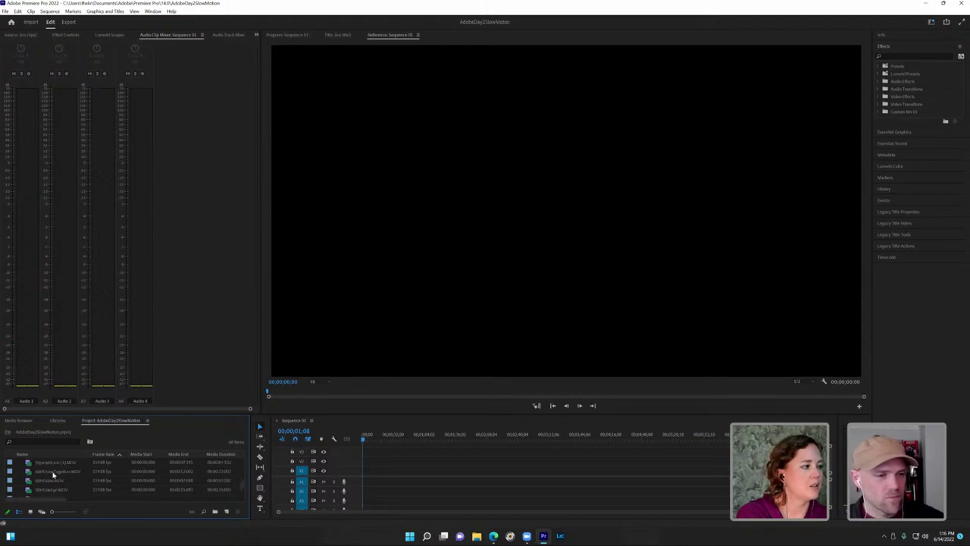
{"action": "scroll", "coordinate": [53, 475], "scroll_direction": "down", "scroll_amount": 3}
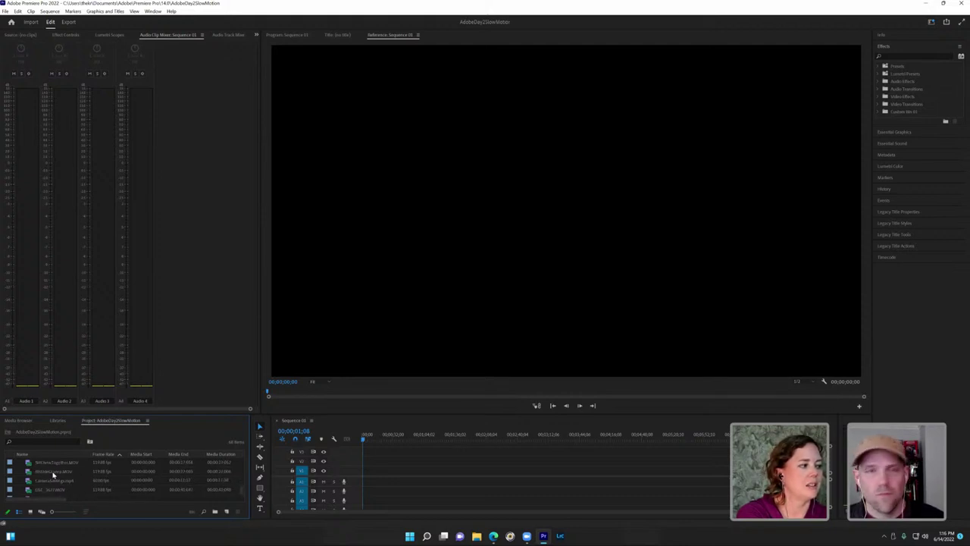
{"action": "scroll", "coordinate": [53, 475], "scroll_direction": "down", "scroll_amount": 3}
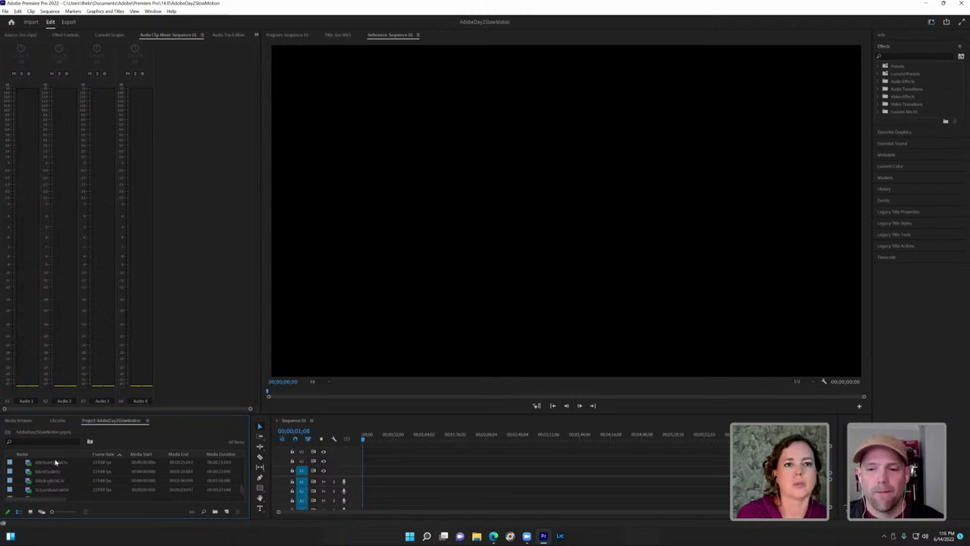
{"action": "scroll", "coordinate": [57, 464], "scroll_direction": "down", "scroll_amount": 3}
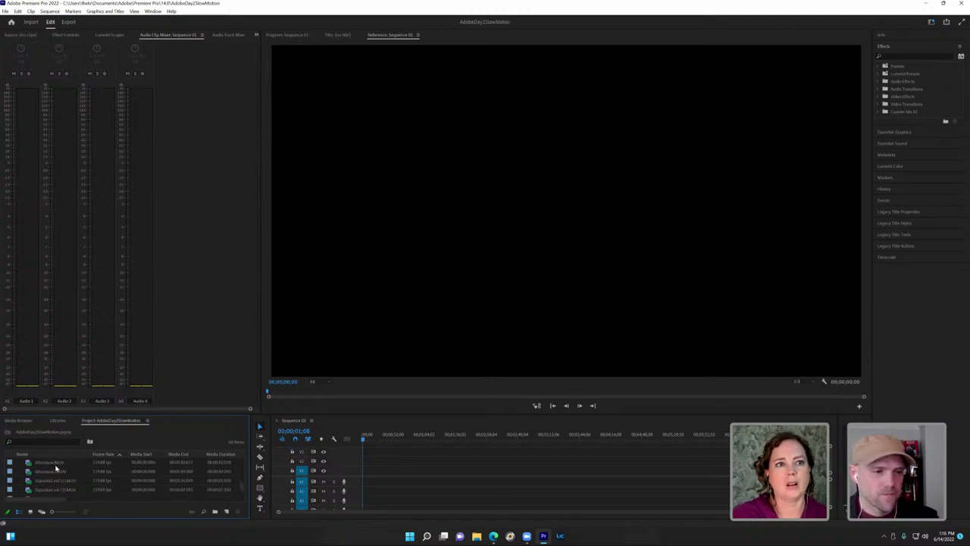
{"action": "scroll", "coordinate": [57, 473], "scroll_direction": "down", "scroll_amount": 3}
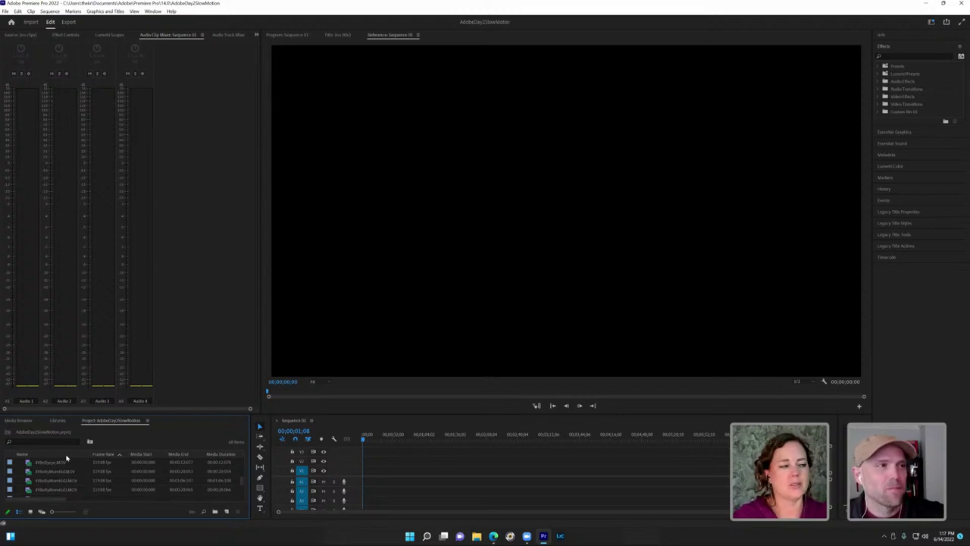
{"action": "scroll", "coordinate": [119, 470], "scroll_direction": "down", "scroll_amount": 3}
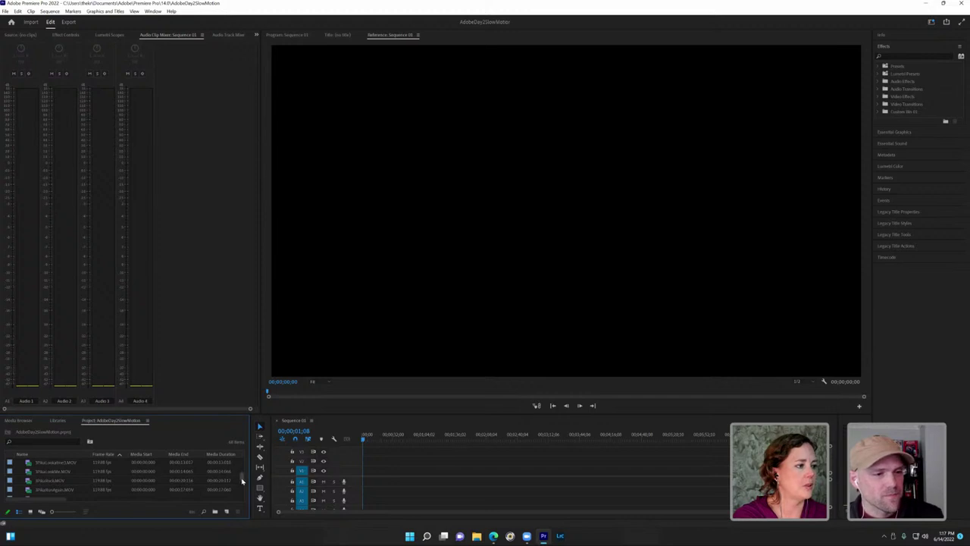
{"action": "left_click_drag", "start_coordinate": [243, 481], "coordinate": [241, 459]}
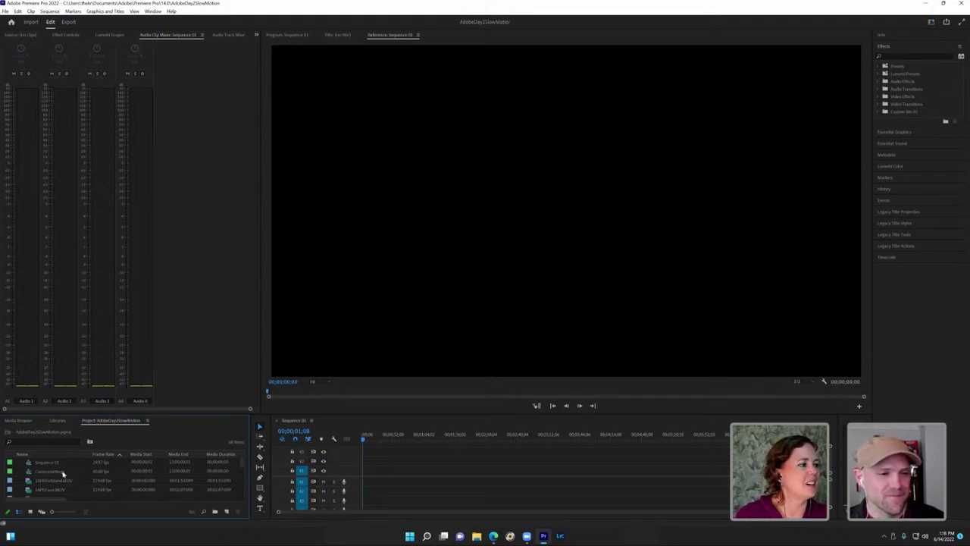
{"action": "scroll", "coordinate": [64, 488], "scroll_direction": "down", "scroll_amount": 2}
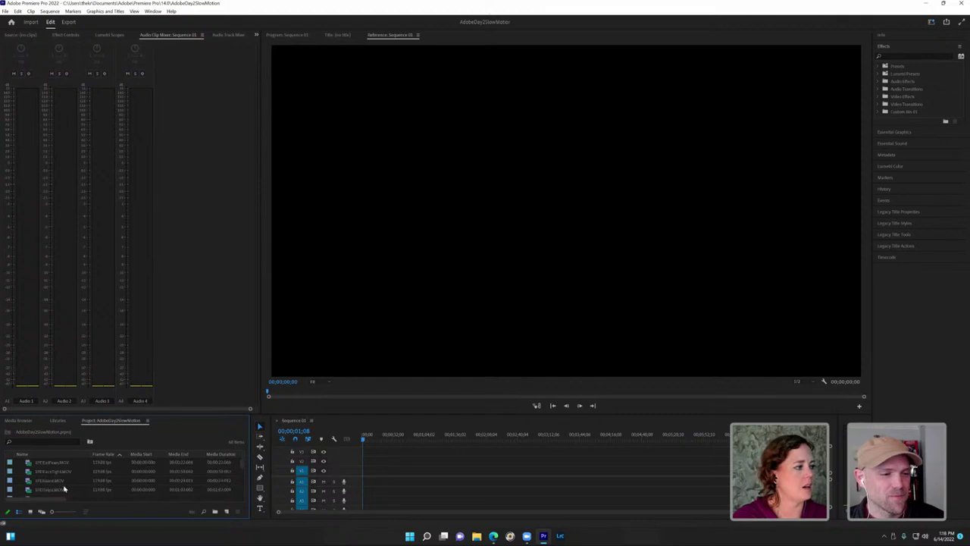
{"action": "scroll", "coordinate": [68, 485], "scroll_direction": "down", "scroll_amount": 5}
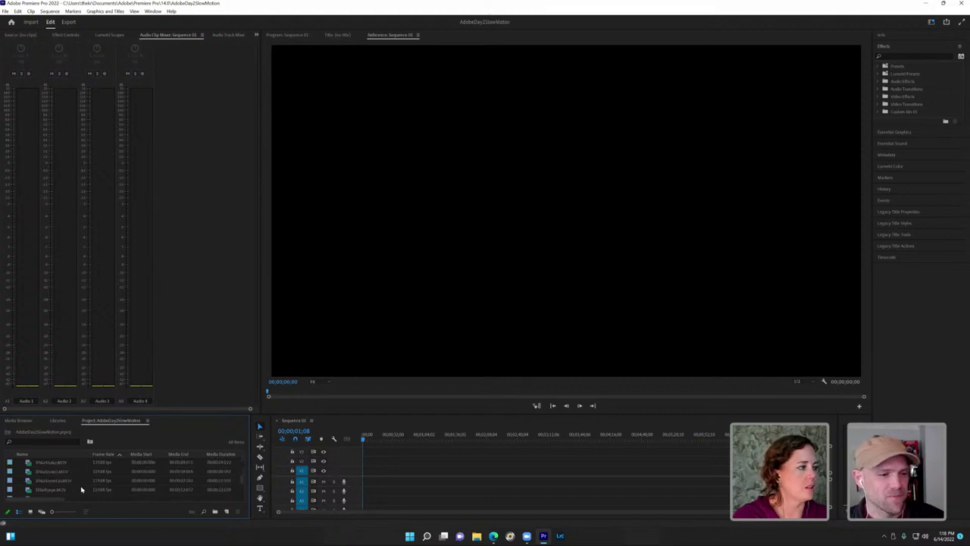
{"action": "scroll", "coordinate": [76, 489], "scroll_direction": "down", "scroll_amount": 2}
{"action": "scroll", "coordinate": [245, 498], "scroll_direction": "down", "scroll_amount": 2}
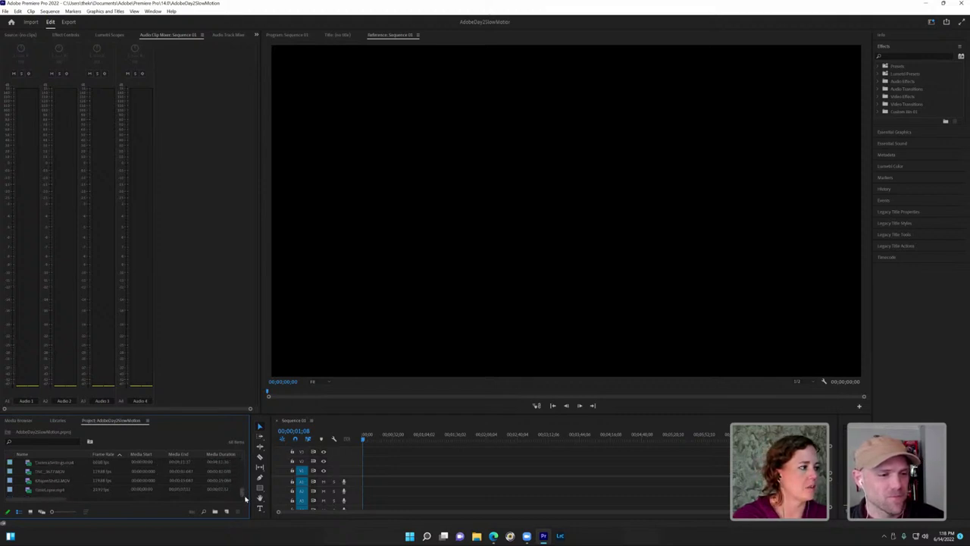
{"action": "left_click_drag", "start_coordinate": [244, 494], "coordinate": [244, 455]}
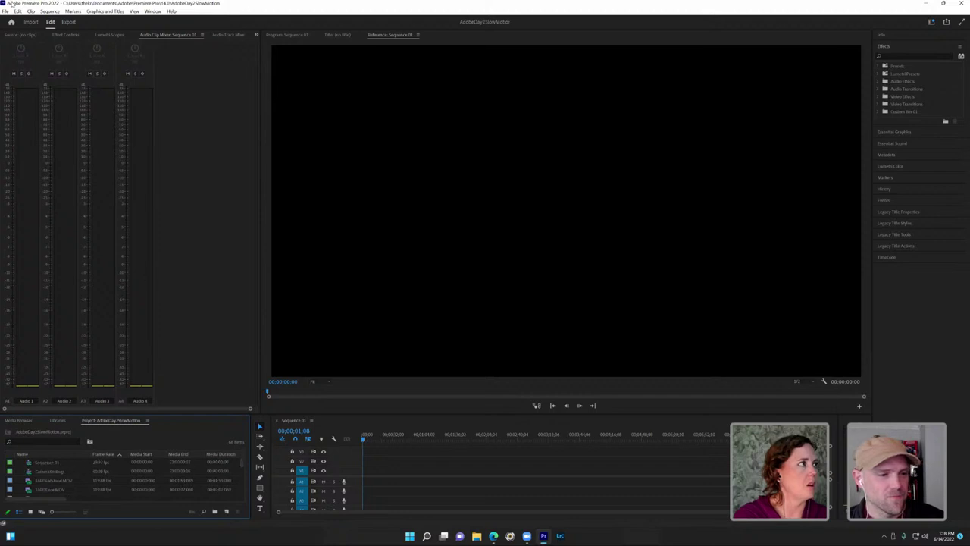
{"action": "left_click", "coordinate": [152, 12]}
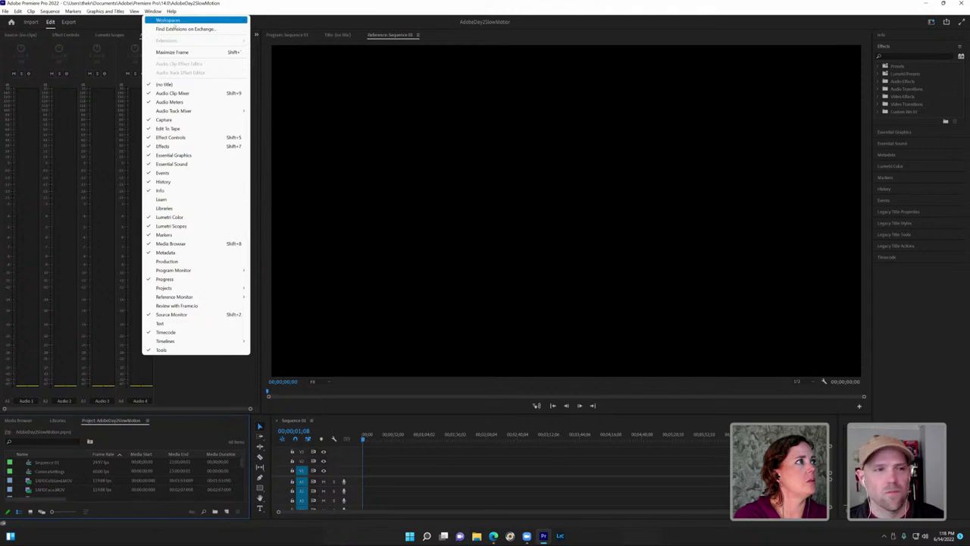
{"action": "mouse_move", "coordinate": [160, 21]}
{"action": "left_click", "coordinate": [301, 22]}
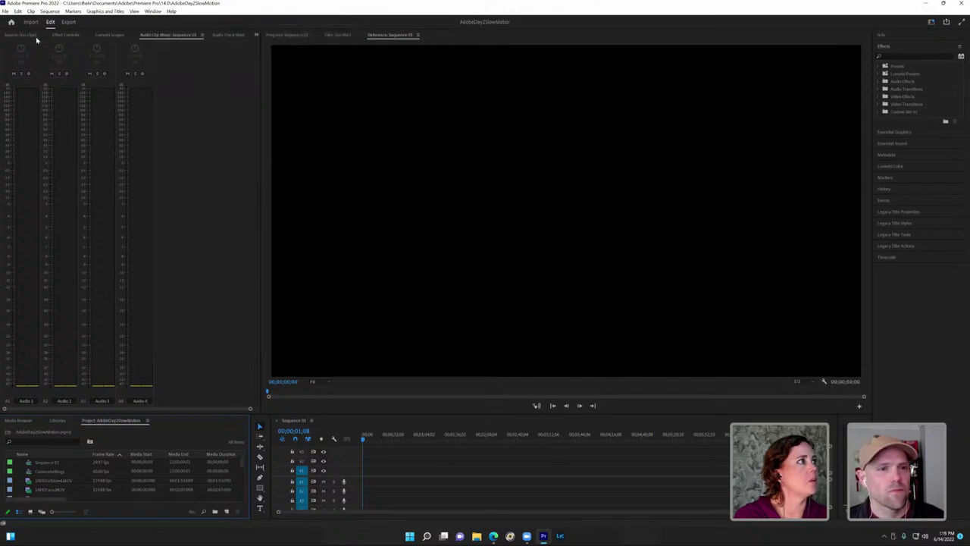
{"action": "left_click", "coordinate": [66, 36]}
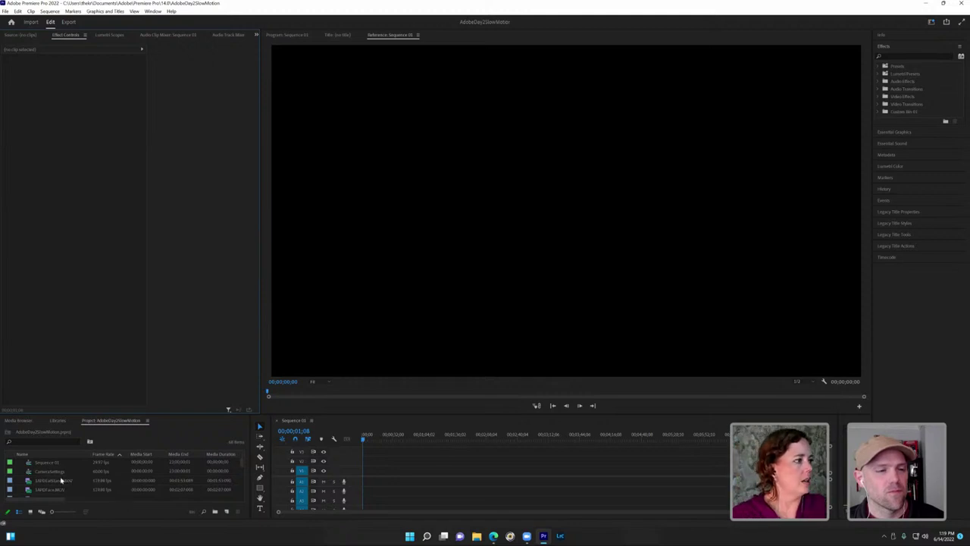
Step: Start a new sequence from File > New > Sequence and show its Settings tab
{"action": "left_click", "coordinate": [49, 11]}
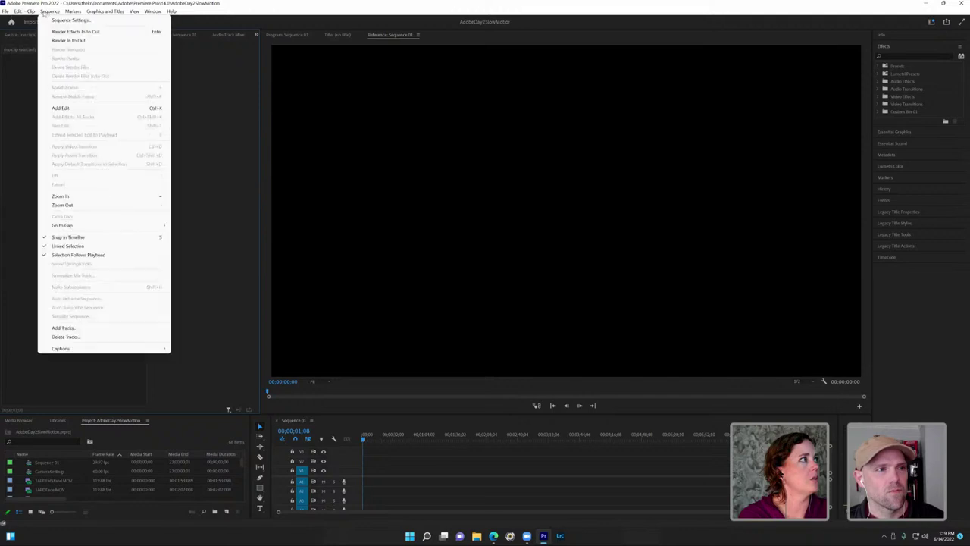
{"action": "mouse_move", "coordinate": [54, 21]}
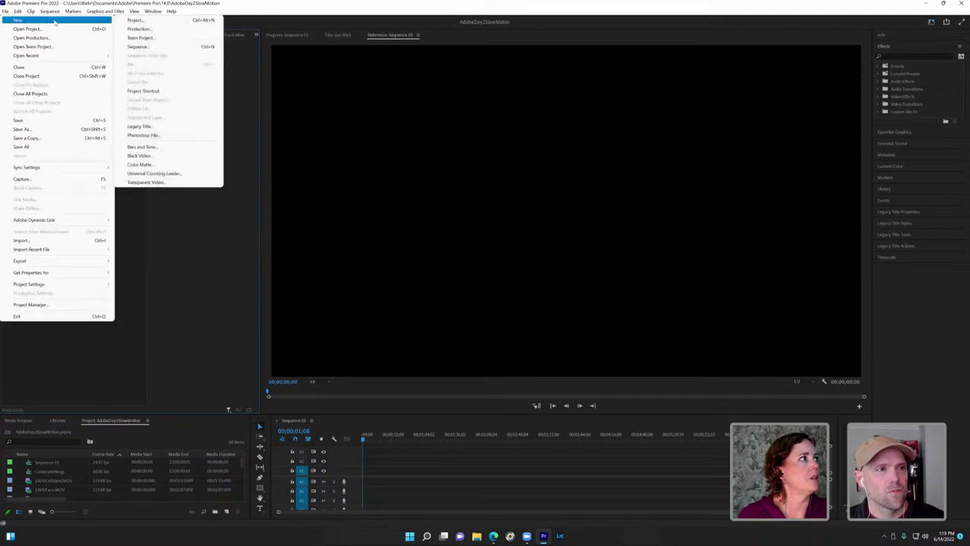
{"action": "left_click", "coordinate": [160, 49]}
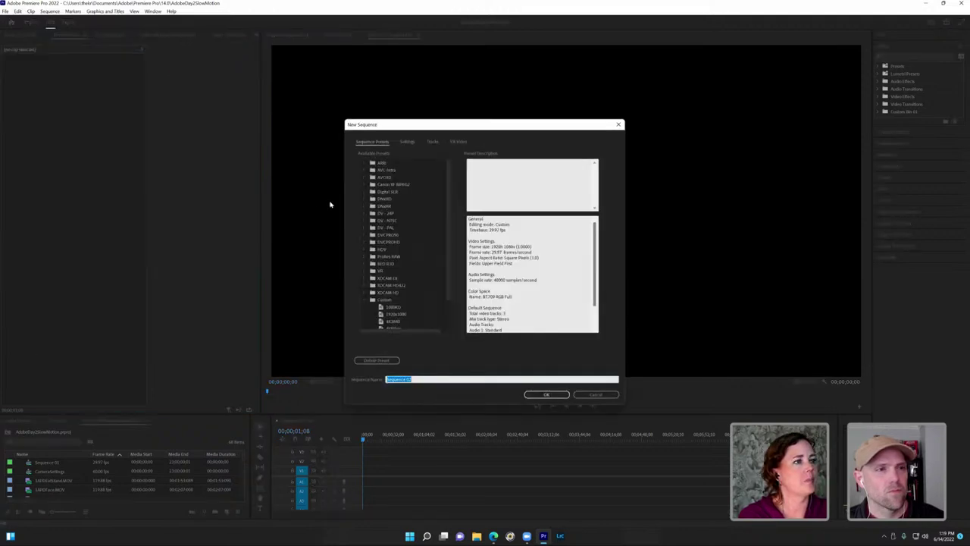
{"action": "left_click", "coordinate": [408, 142]}
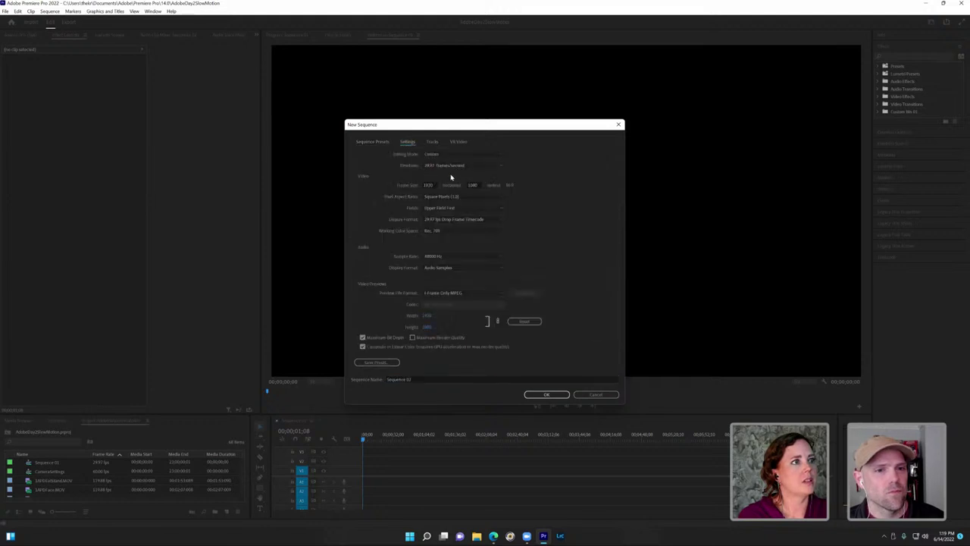
Step: Set the sequence frame size to 3840 by 2160
{"action": "left_click", "coordinate": [429, 185]}
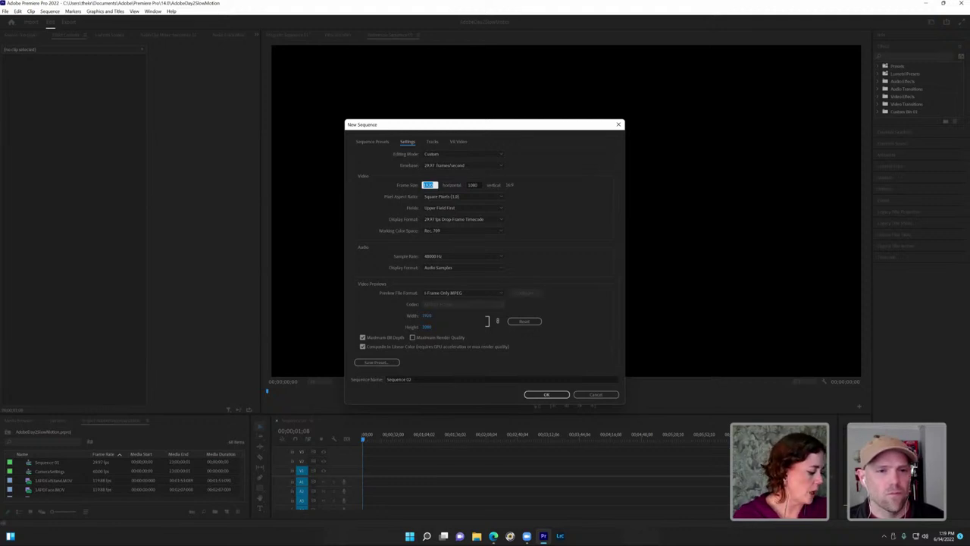
{"action": "type", "text": "38"}
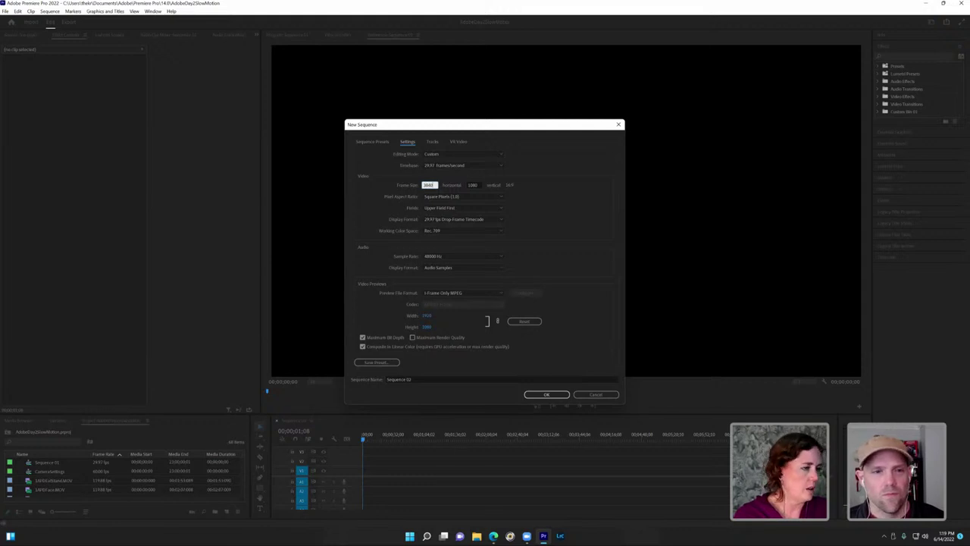
{"action": "type", "text": "40"}
{"action": "left_click", "coordinate": [473, 185]}
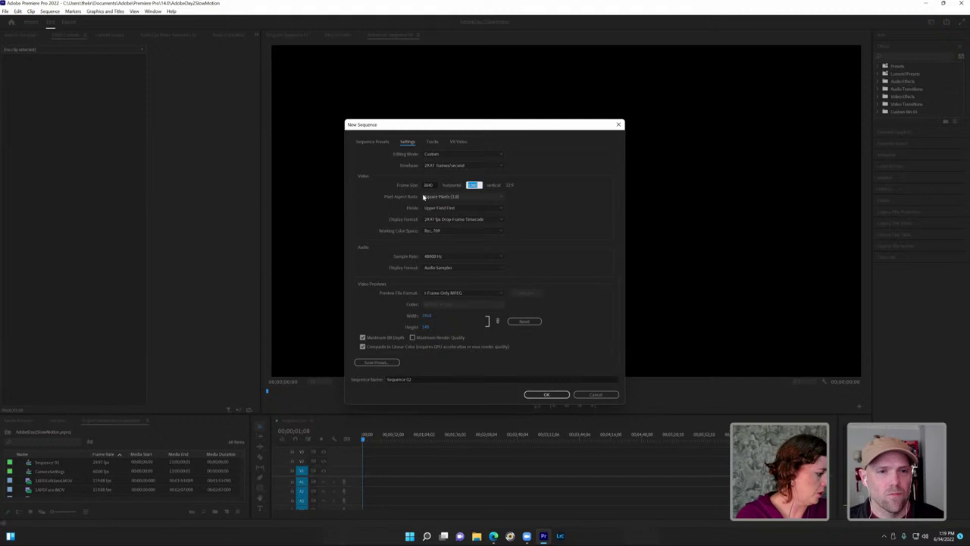
{"action": "type", "text": "21"}
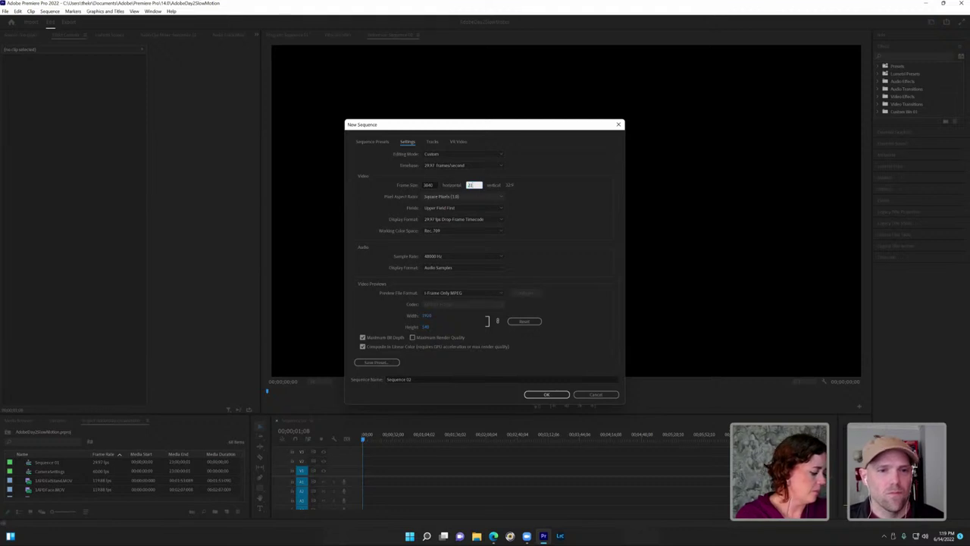
{"action": "type", "text": "60"}
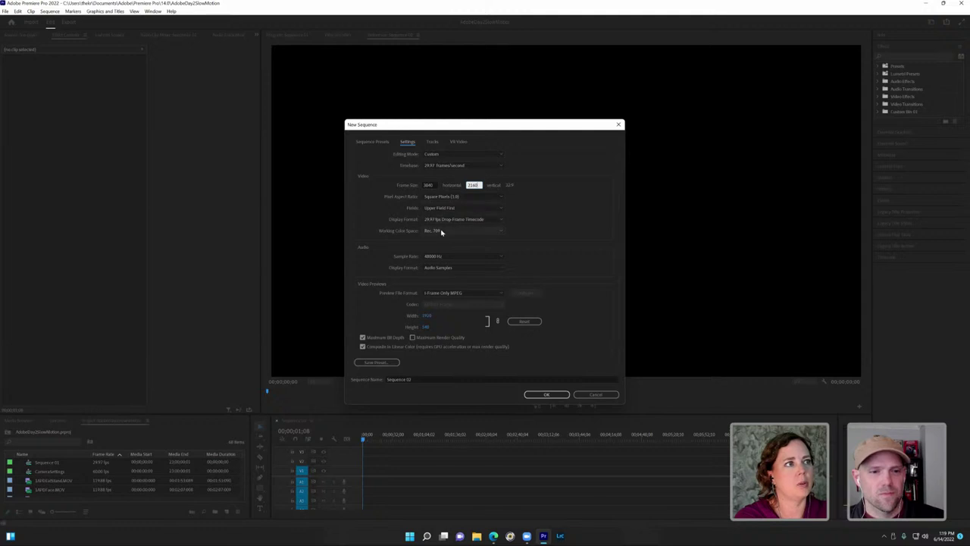
Step: Keep the working color space at Rec. 709 and turn off Maximum Bit Depth
{"action": "left_click", "coordinate": [447, 231]}
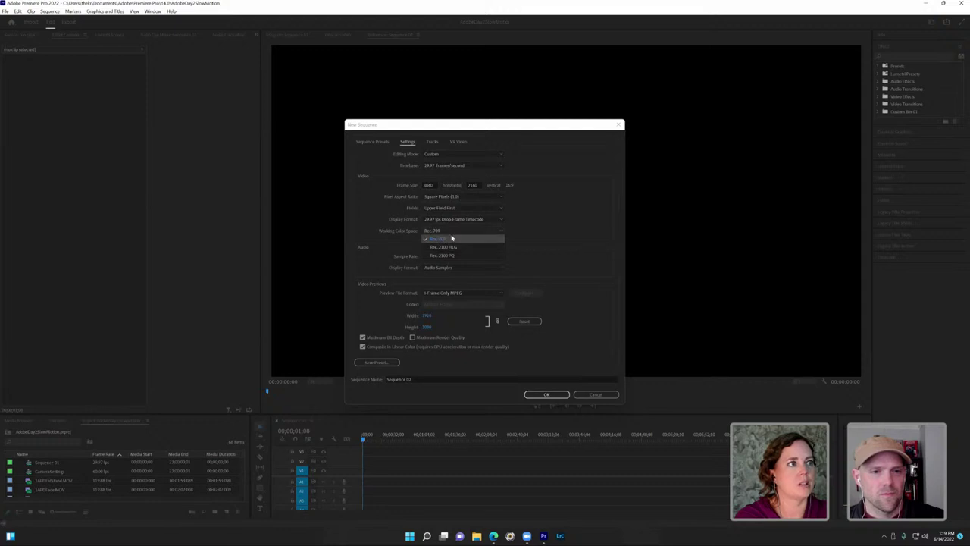
{"action": "left_click", "coordinate": [452, 239]}
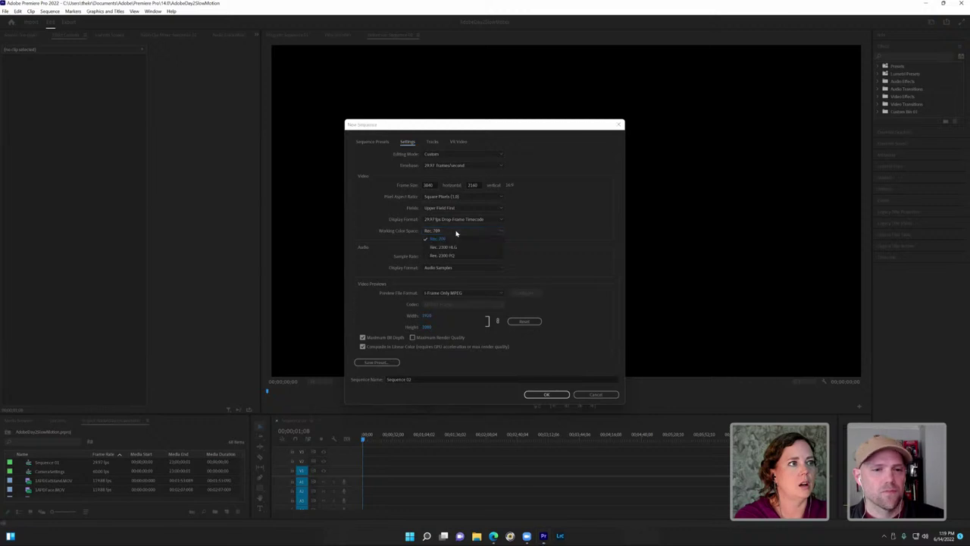
{"action": "left_click", "coordinate": [458, 233]}
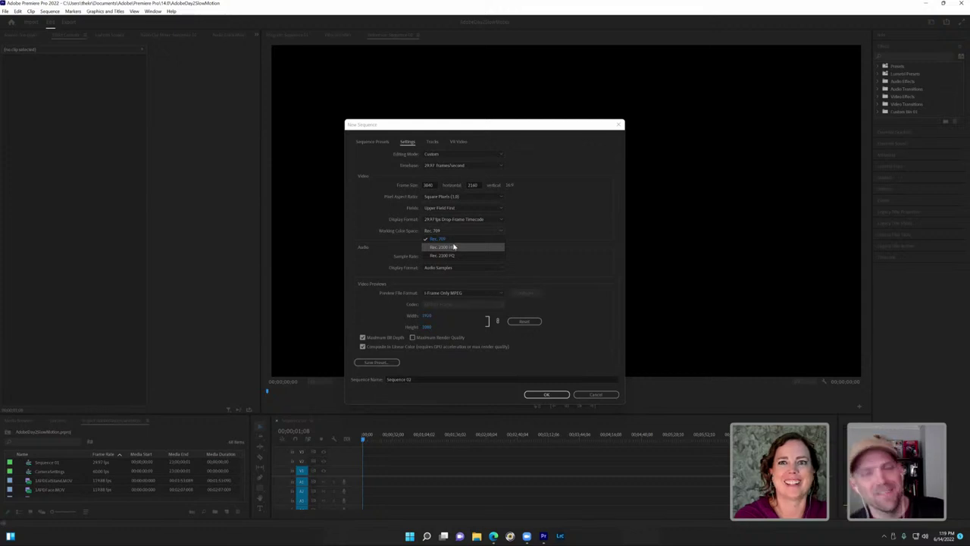
{"action": "left_click", "coordinate": [570, 224]}
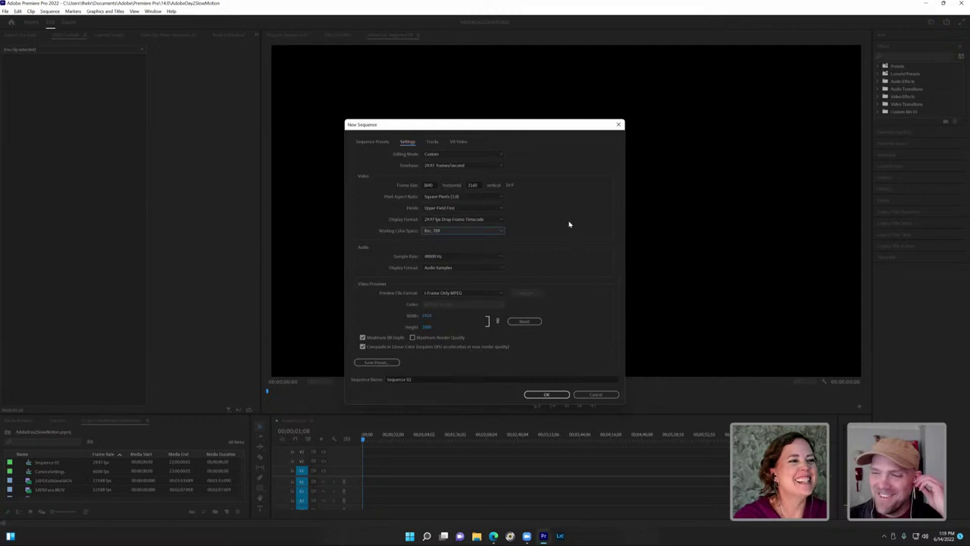
{"action": "left_click", "coordinate": [362, 338]}
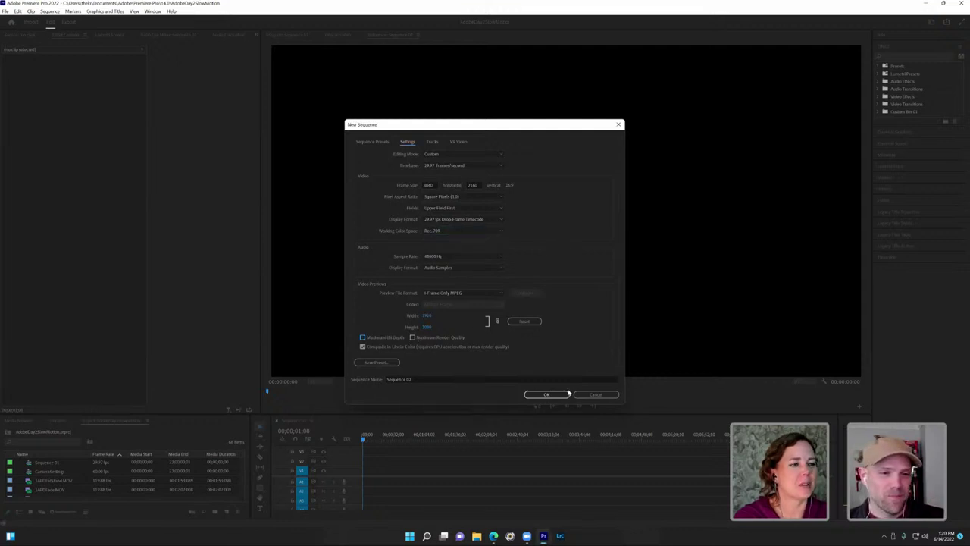
Step: Rename the sequence from Sequence 02 to Adobe4k
{"action": "left_click", "coordinate": [452, 381]}
{"action": "left_click_drag", "start_coordinate": [452, 386], "coordinate": [319, 382]}
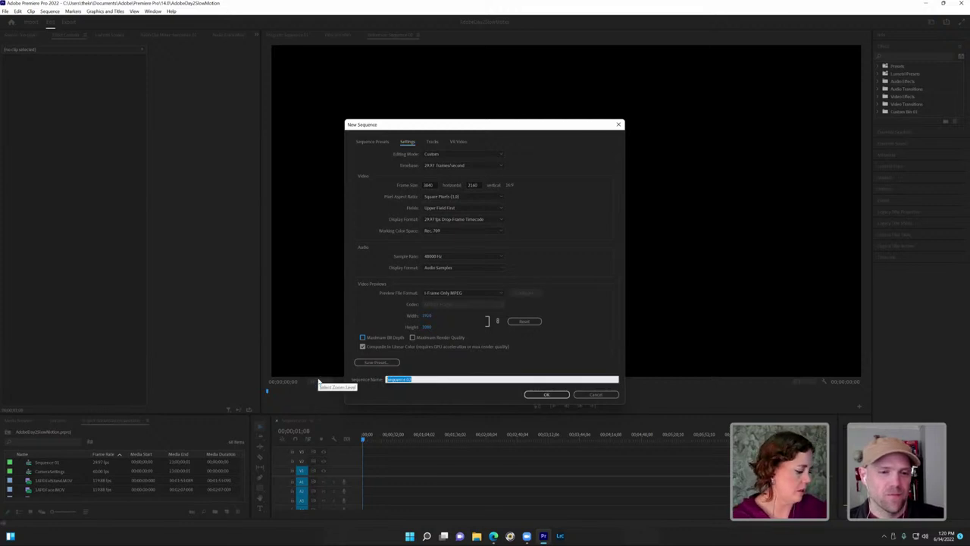
{"action": "type", "text": "Sdobe4K"}
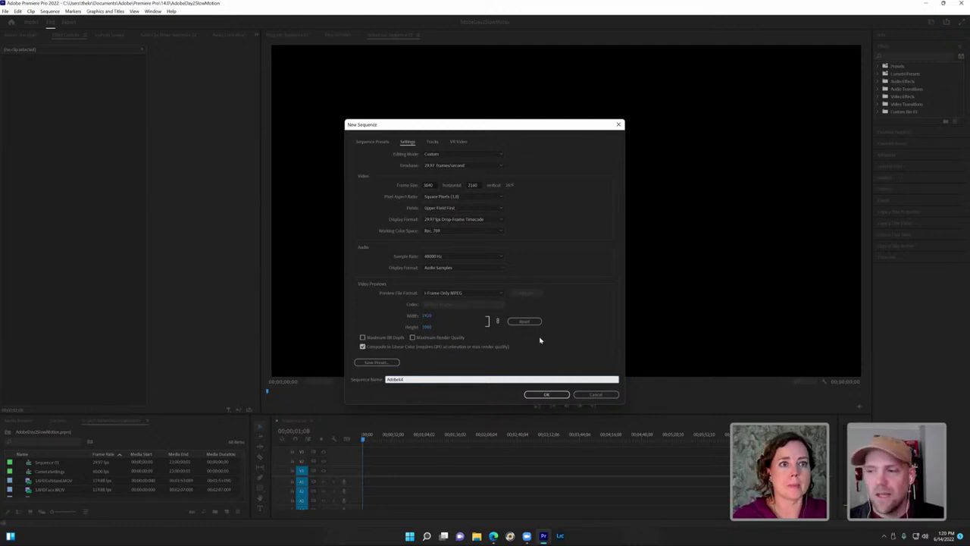
Step: Confirm the New Sequence dialog to create the empty Adobe4k sequence
{"action": "left_click", "coordinate": [558, 395]}
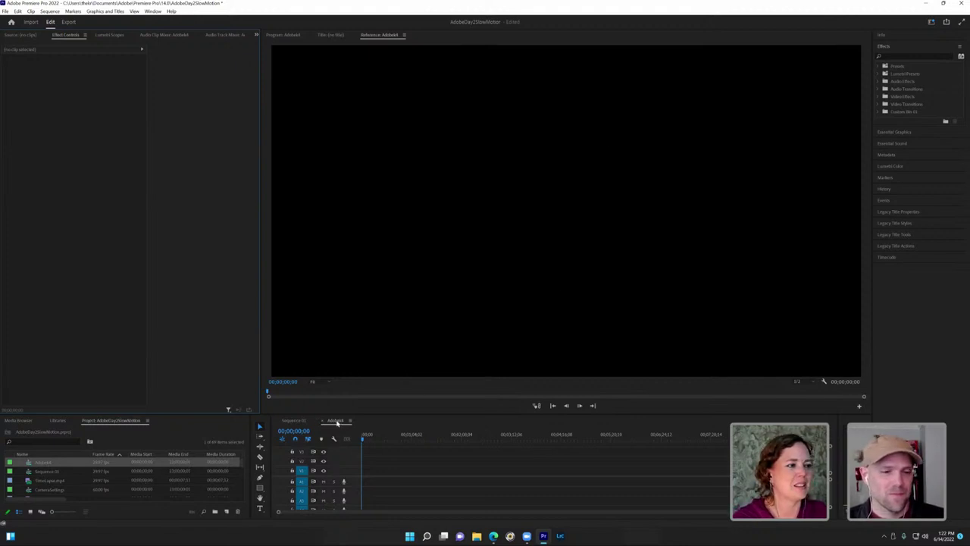
{"action": "right_click", "coordinate": [352, 421]}
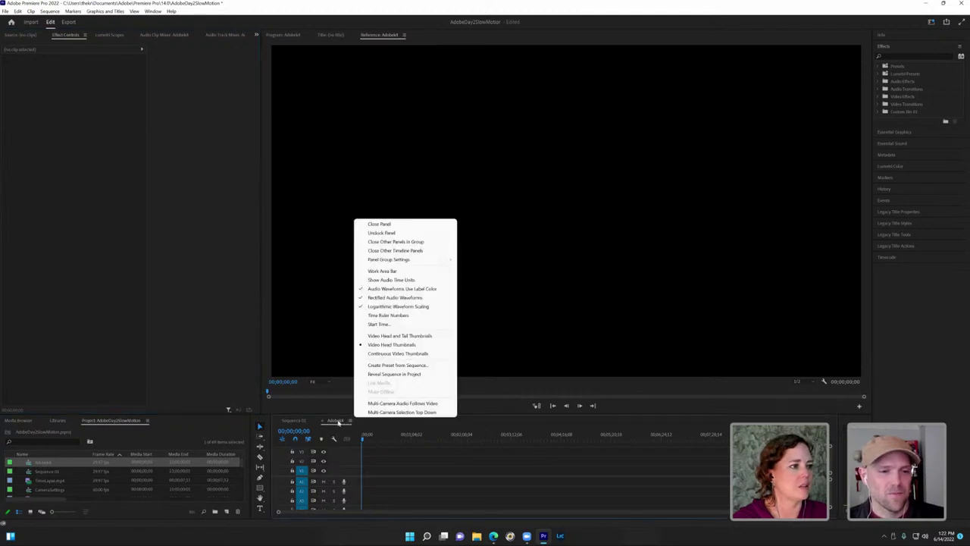
{"action": "left_click", "coordinate": [387, 471]}
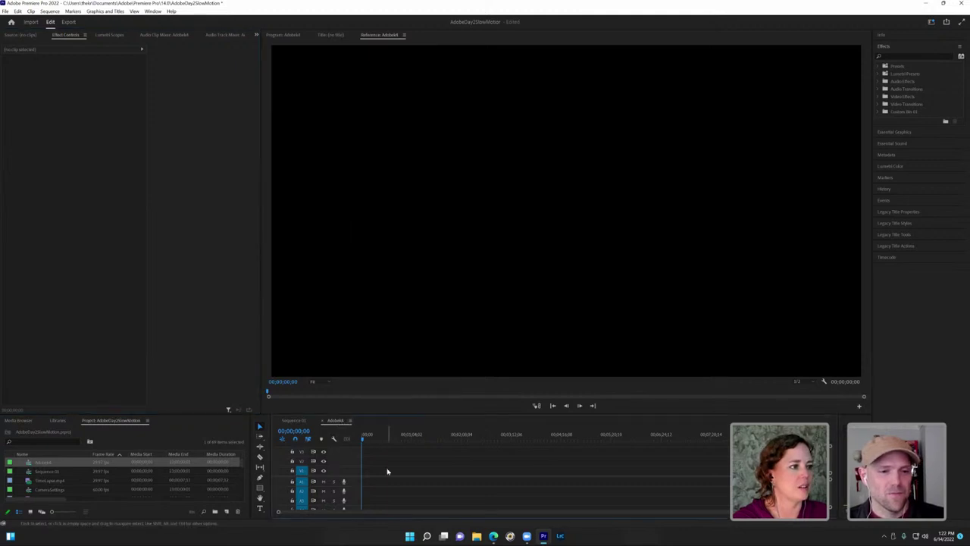
{"action": "scroll", "coordinate": [77, 479], "scroll_direction": "down", "scroll_amount": 3}
{"action": "left_click", "coordinate": [65, 473]}
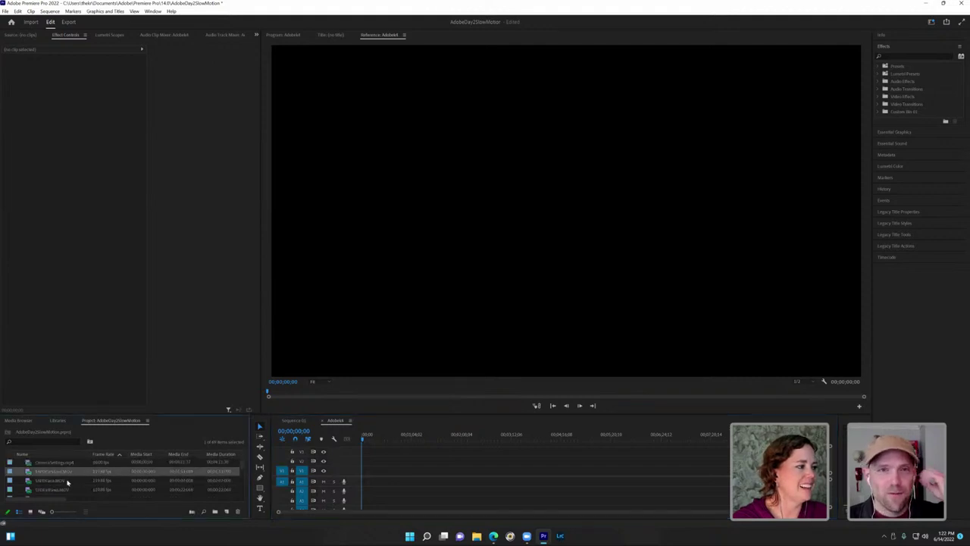
{"action": "scroll", "coordinate": [67, 477], "scroll_direction": "down", "scroll_amount": 2}
{"action": "scroll", "coordinate": [67, 483], "scroll_direction": "down", "scroll_amount": 2}
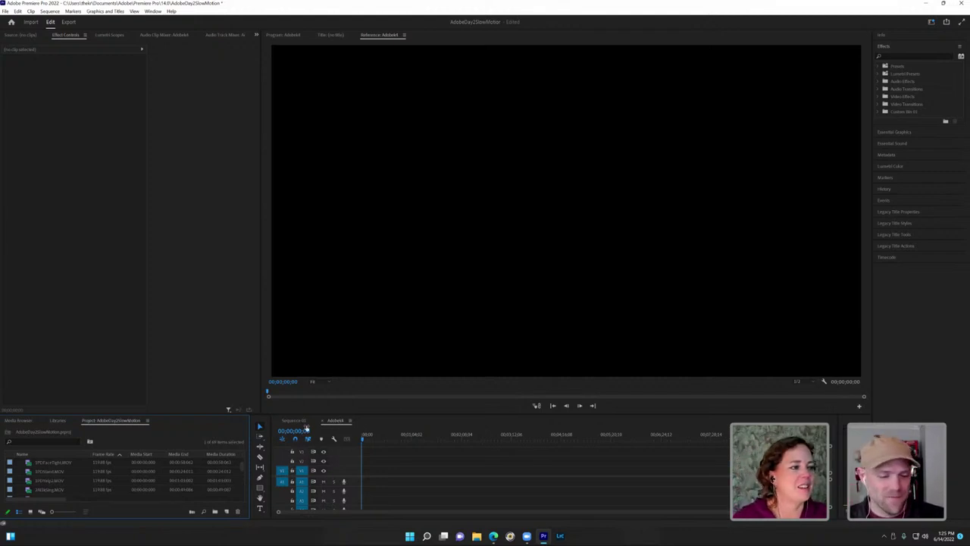
{"action": "scroll", "coordinate": [47, 471], "scroll_direction": "up", "scroll_amount": 1}
{"action": "left_click", "coordinate": [48, 471]}
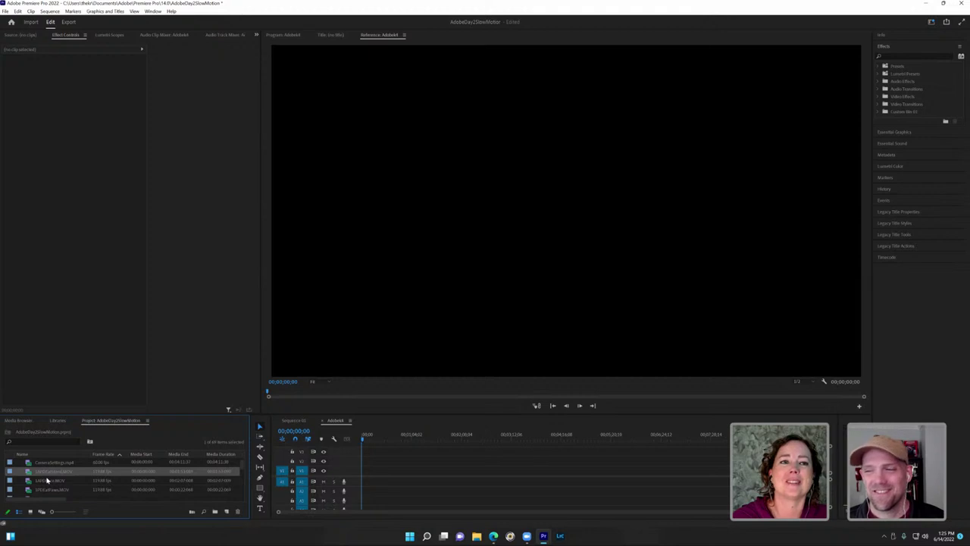
Step: Drag three prairie dog clips onto the Adobe4k timeline, keeping the existing sequence settings
{"action": "scroll", "coordinate": [47, 479], "scroll_direction": "down", "scroll_amount": 5}
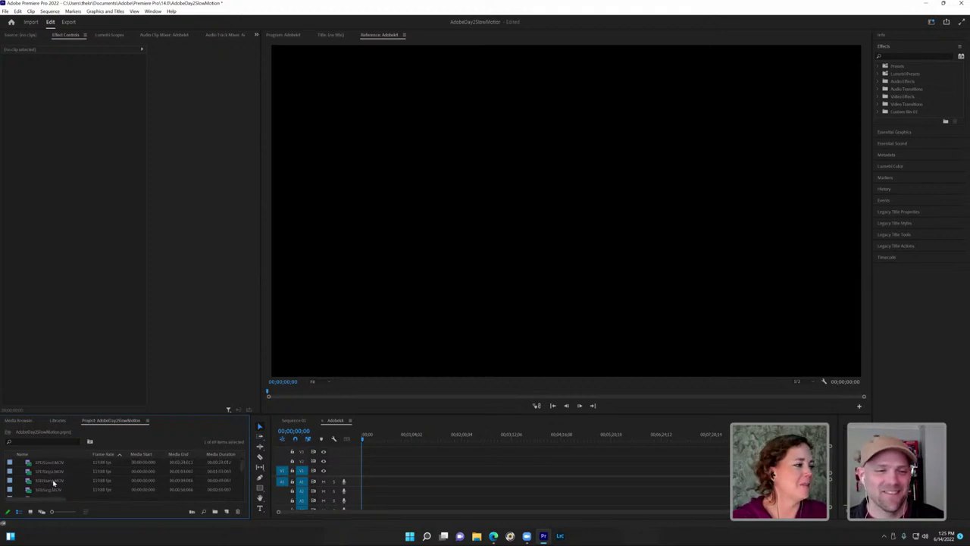
{"action": "scroll", "coordinate": [53, 485], "scroll_direction": "up", "scroll_amount": 1}
{"action": "left_click", "coordinate": [53, 480], "text": "shift"}
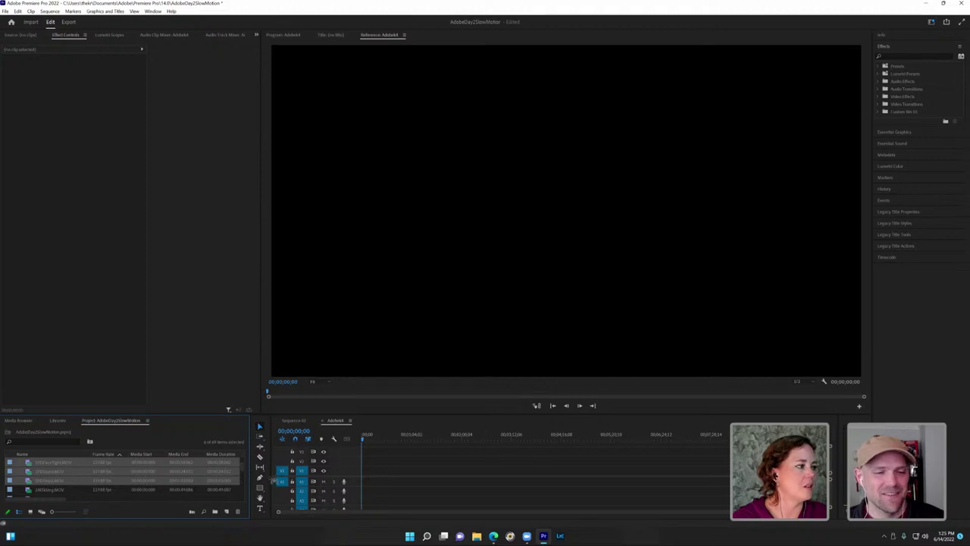
{"action": "left_click_drag", "start_coordinate": [65, 466], "coordinate": [379, 468]}
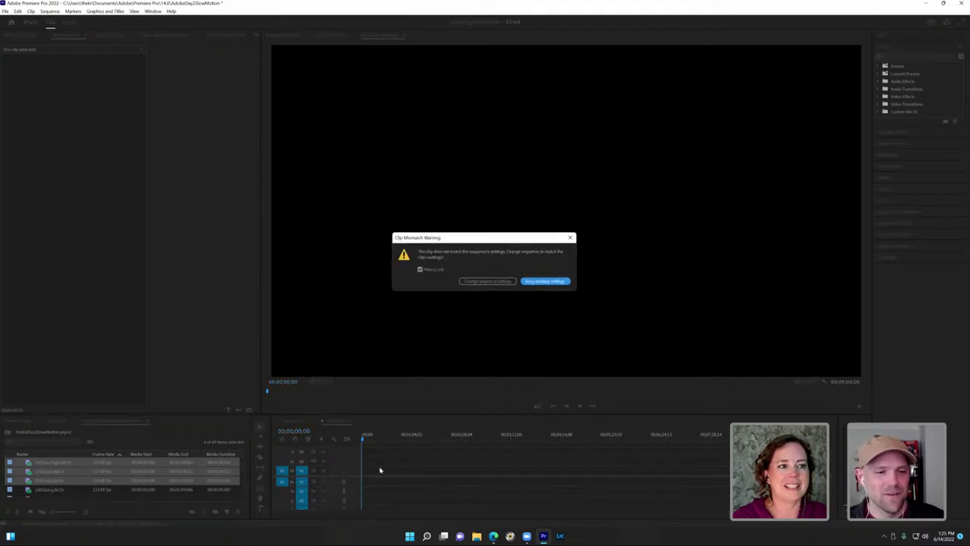
{"action": "left_click", "coordinate": [541, 281]}
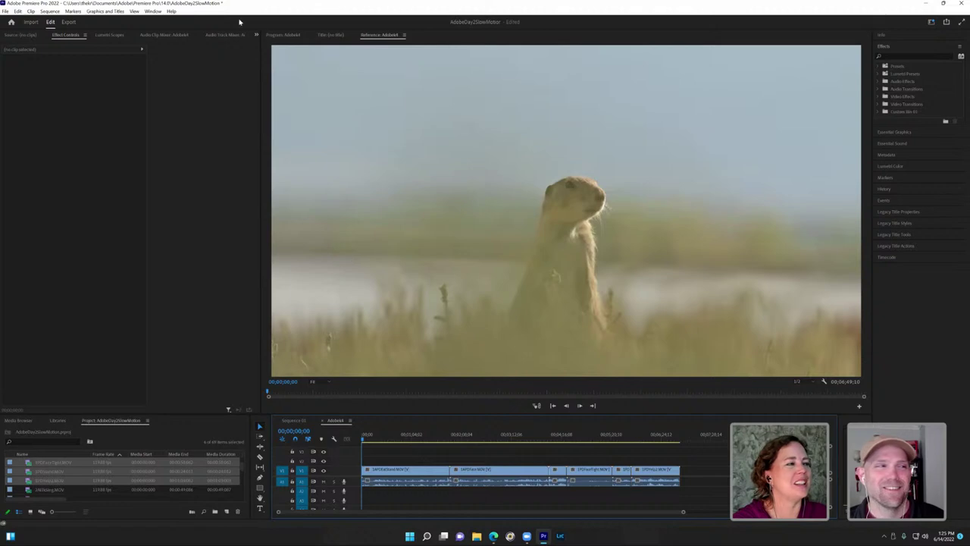
Step: Switch the monitor to the Program view from the Window > Workspaces menu
{"action": "left_click", "coordinate": [152, 11]}
{"action": "mouse_move", "coordinate": [161, 21]}
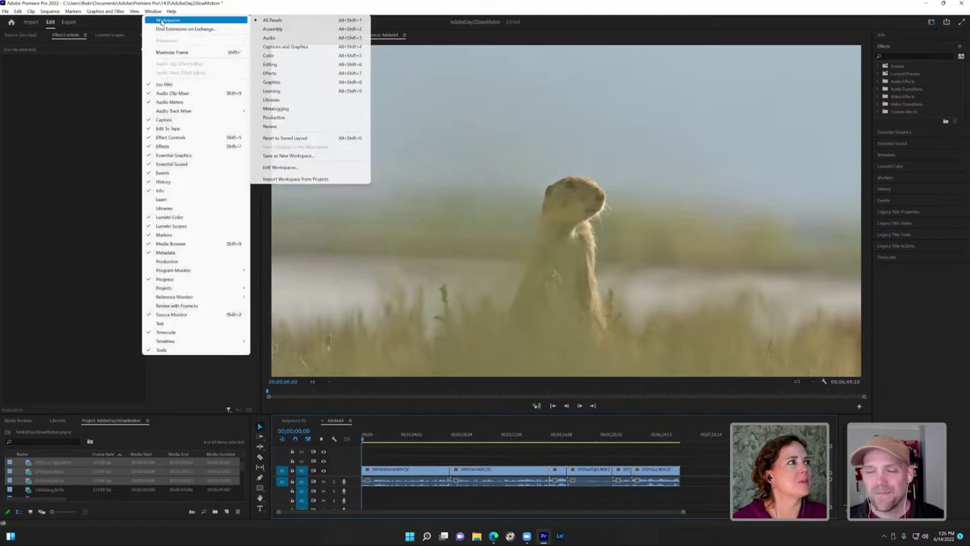
{"action": "left_click", "coordinate": [285, 37]}
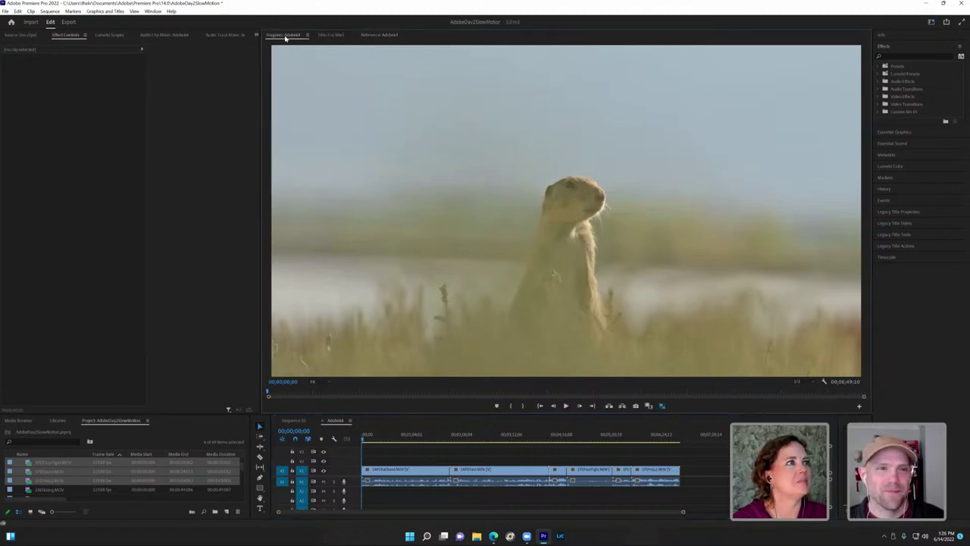
Step: Toggle proxies, then play and scrub through the opening prairie dog clip
{"action": "left_click", "coordinate": [661, 407]}
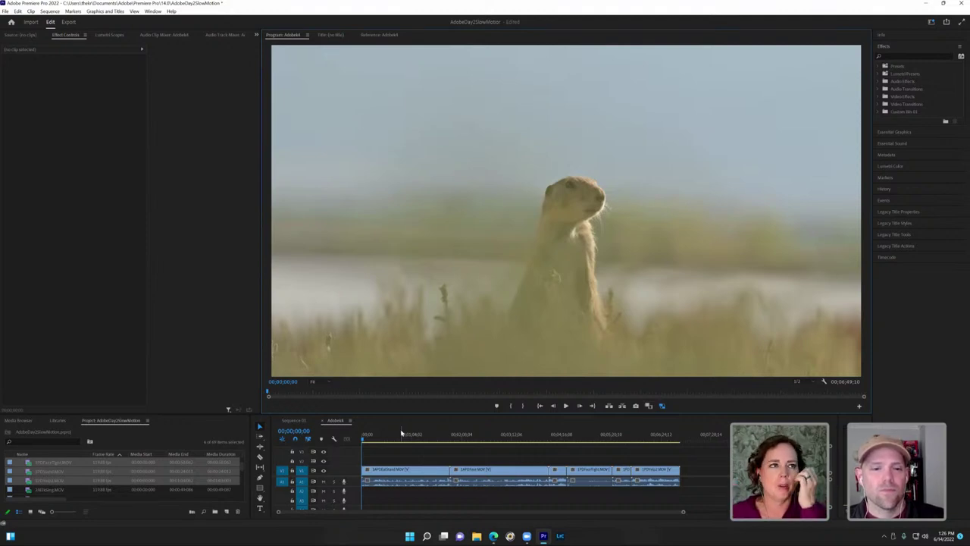
{"action": "key", "text": "space"}
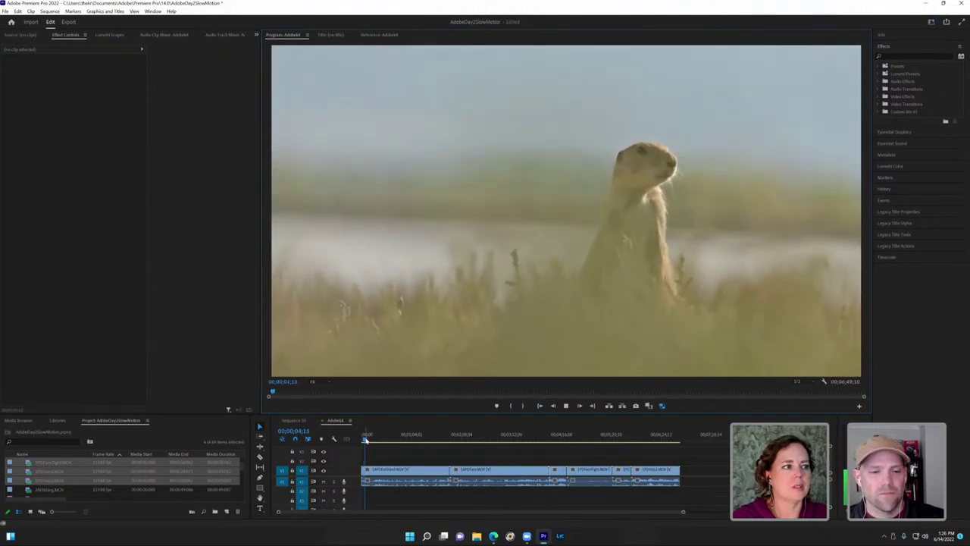
{"action": "left_click_drag", "start_coordinate": [370, 441], "coordinate": [394, 445]}
Step: Split the opening prairie dog clip with the Razor tool at 00;00;43;09
{"action": "key", "text": "space"}
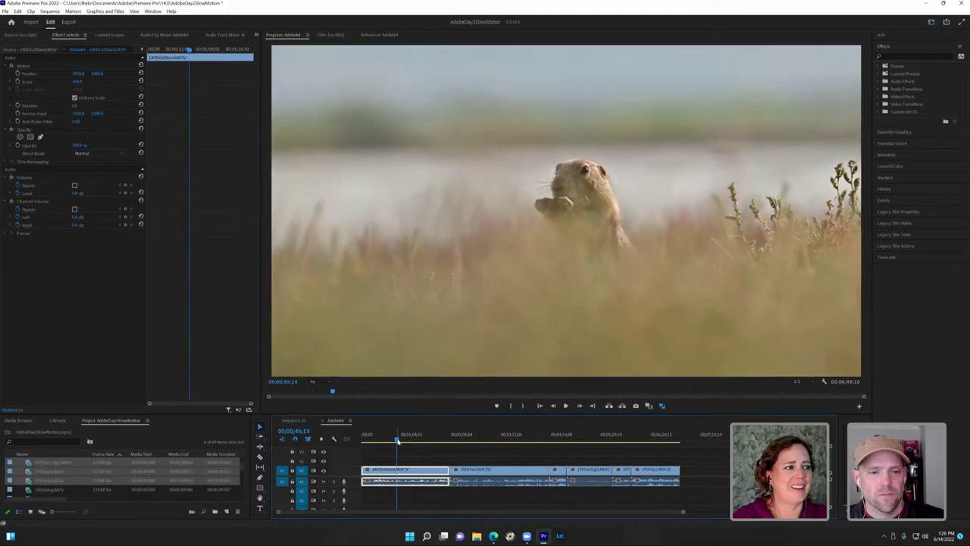
{"action": "mouse_move", "coordinate": [396, 442]}
{"action": "left_mouse_down"}
{"action": "mouse_move", "coordinate": [446, 444]}
{"action": "mouse_move", "coordinate": [396, 451]}
{"action": "mouse_move", "coordinate": [395, 441]}
{"action": "left_mouse_up"}
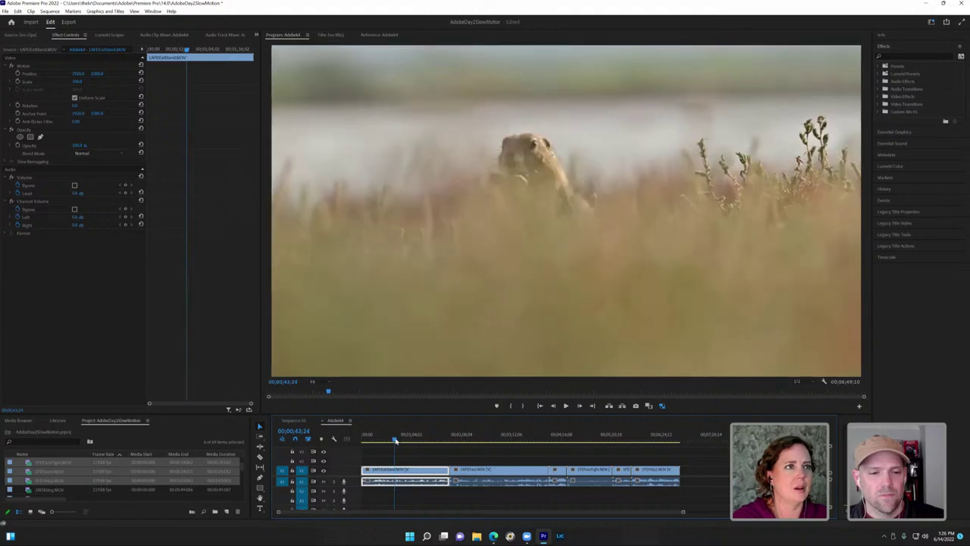
{"action": "left_click", "coordinate": [260, 458]}
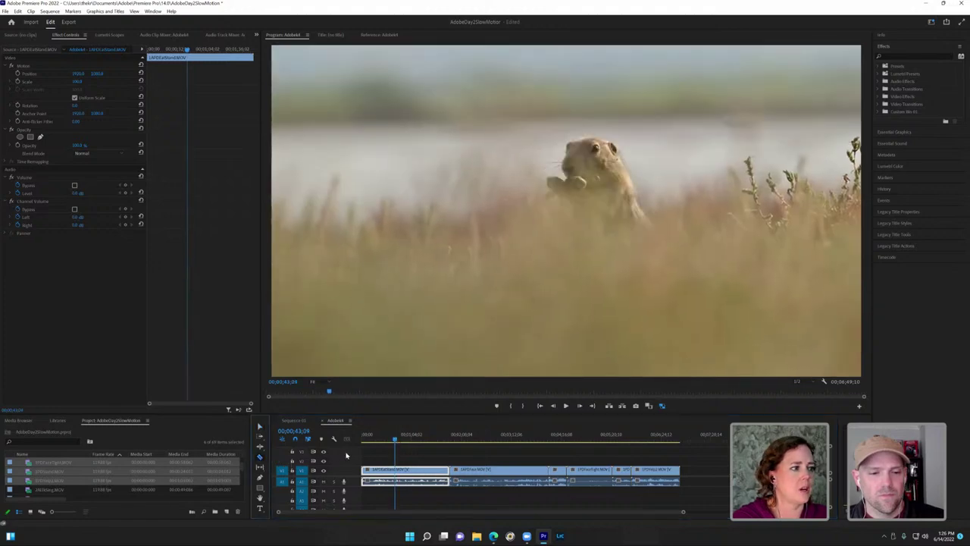
{"action": "left_click", "coordinate": [396, 470]}
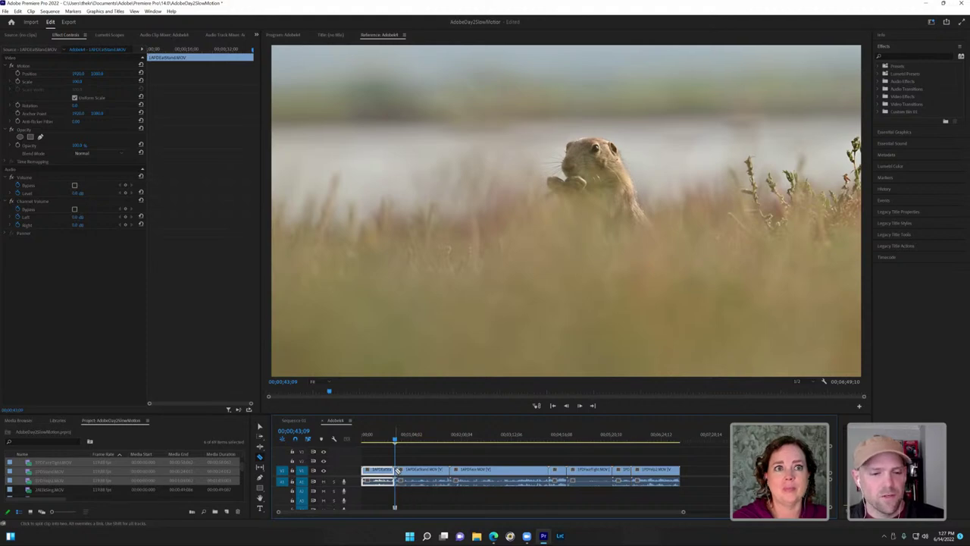
Step: Mute track A1 and play the Adobe4k sequence back from the cut
{"action": "left_click", "coordinate": [323, 480]}
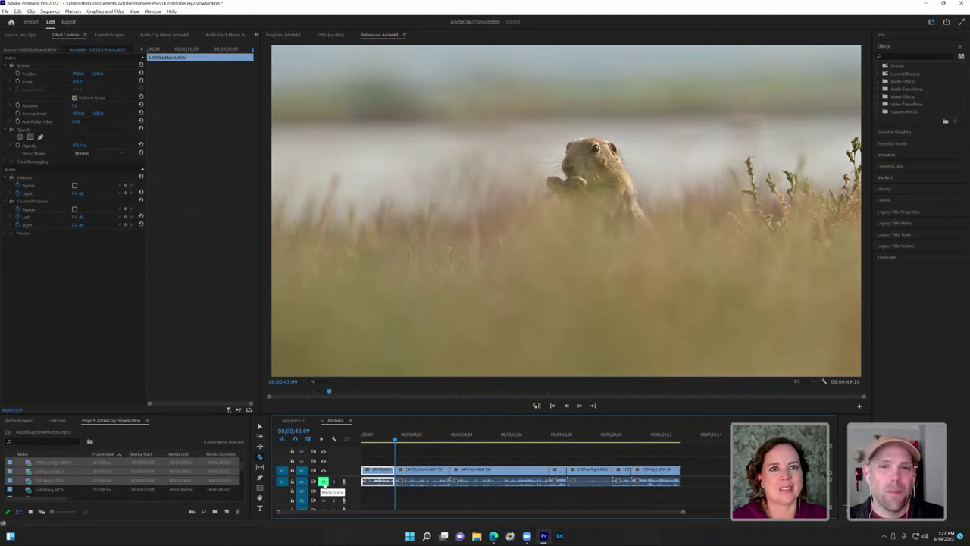
{"action": "key", "text": "space"}
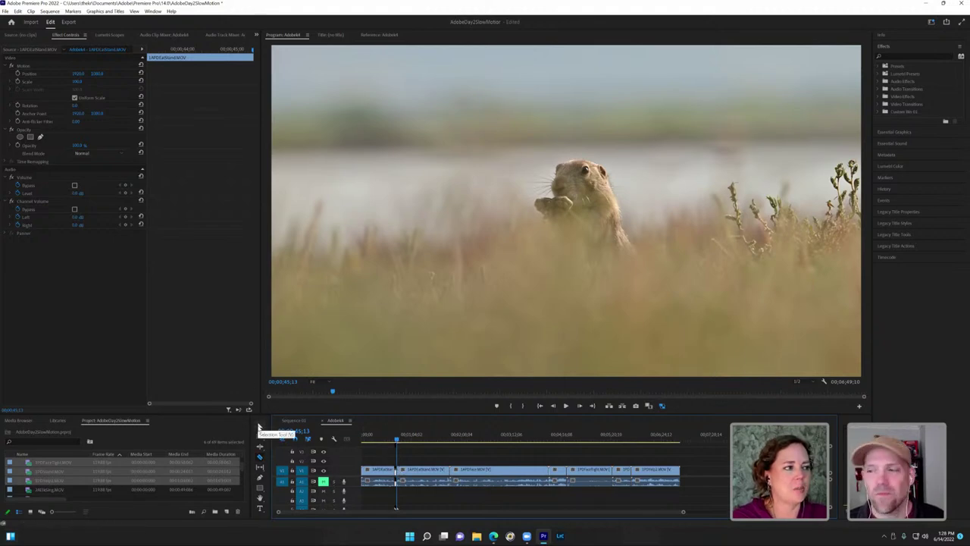
Step: Delete both pieces of the first clip, then scrub to where the prairie dog looks up
{"action": "left_click", "coordinate": [258, 426]}
{"action": "left_click", "coordinate": [378, 470]}
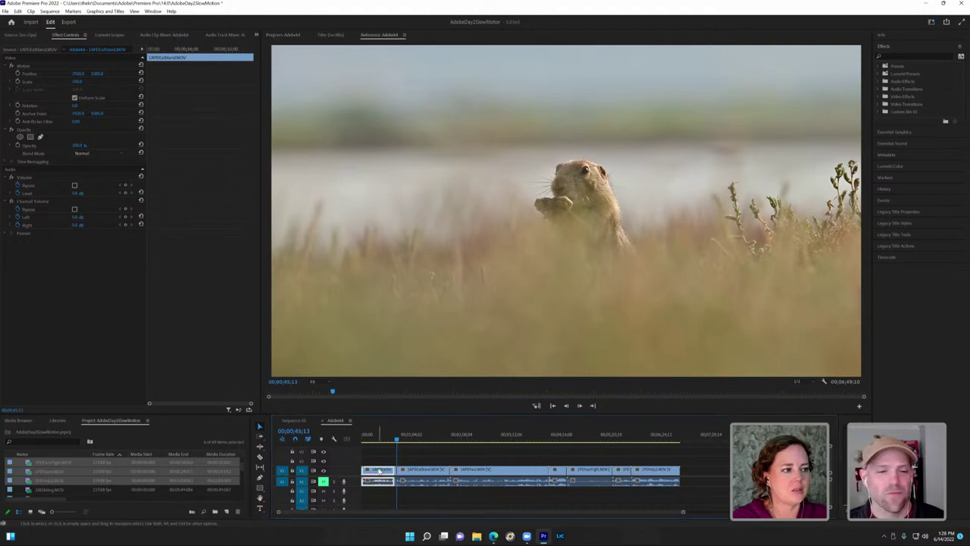
{"action": "key", "text": "Delete"}
{"action": "left_click", "coordinate": [430, 470]}
{"action": "key", "text": "Delete"}
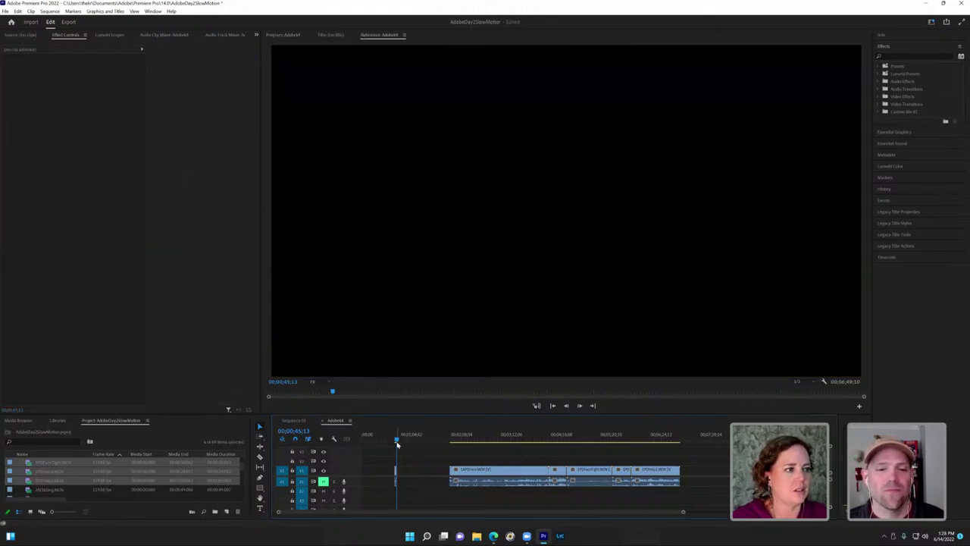
{"action": "left_click_drag", "start_coordinate": [397, 444], "coordinate": [451, 442]}
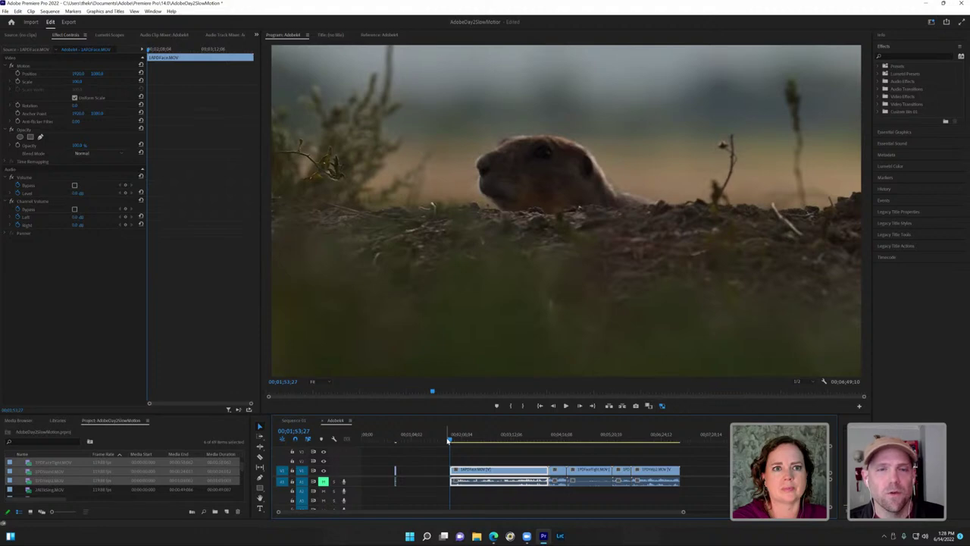
{"action": "left_click_drag", "start_coordinate": [450, 439], "coordinate": [530, 445]}
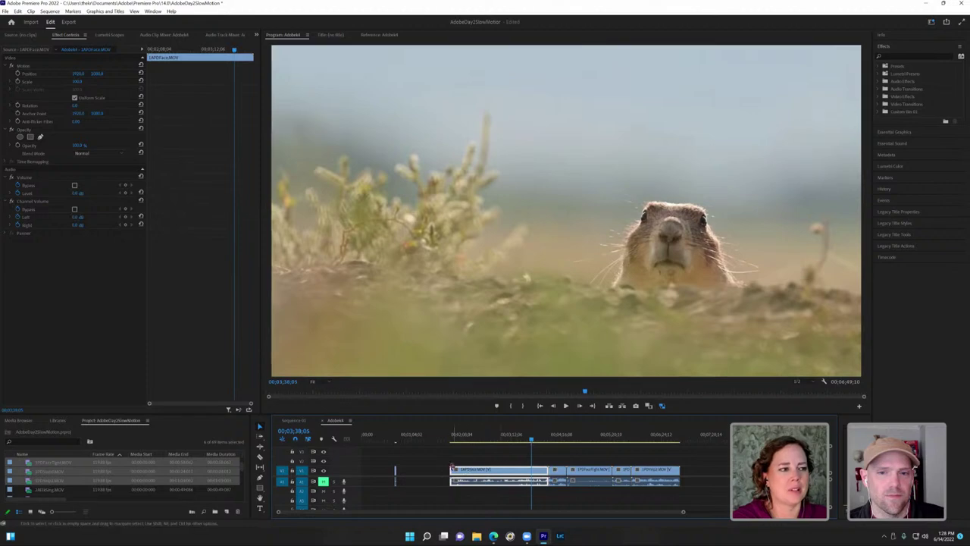
Step: Trim the clip's start to the playhead, then ripple-trim more off its head
{"action": "left_click_drag", "start_coordinate": [452, 469], "coordinate": [530, 470]}
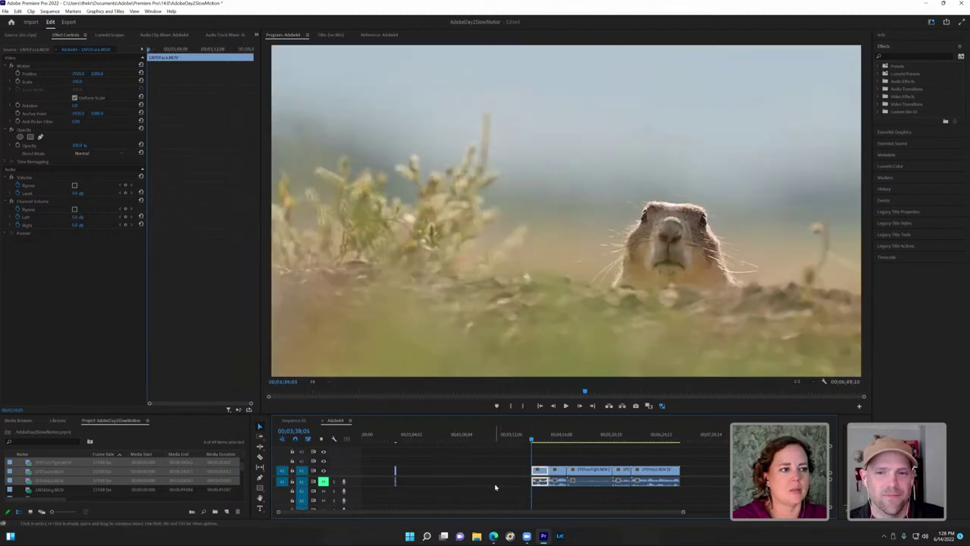
{"action": "key", "text": "space"}
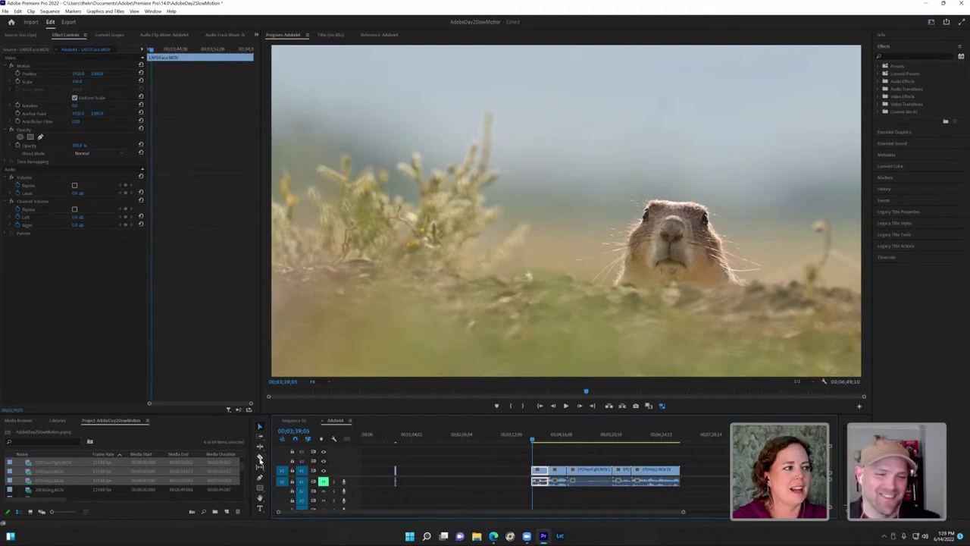
{"action": "left_click", "coordinate": [260, 458]}
{"action": "left_click", "coordinate": [533, 470]}
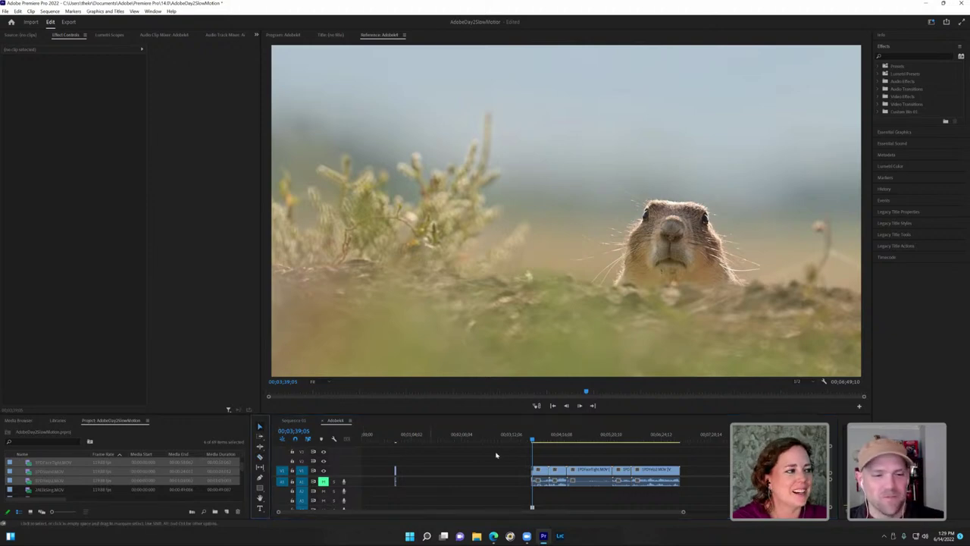
{"action": "left_click_drag", "start_coordinate": [543, 470], "coordinate": [557, 444]}
{"action": "key", "text": "space"}
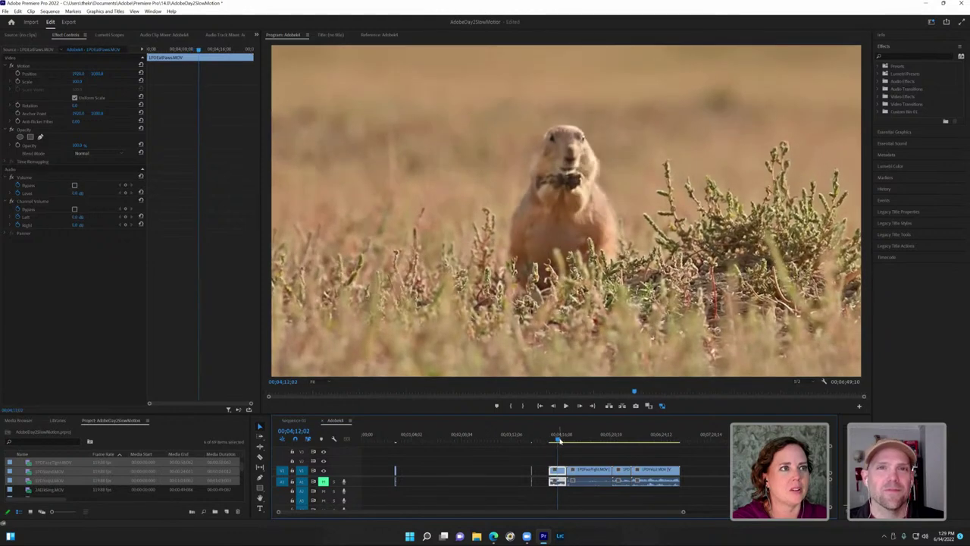
{"action": "key", "text": "space"}
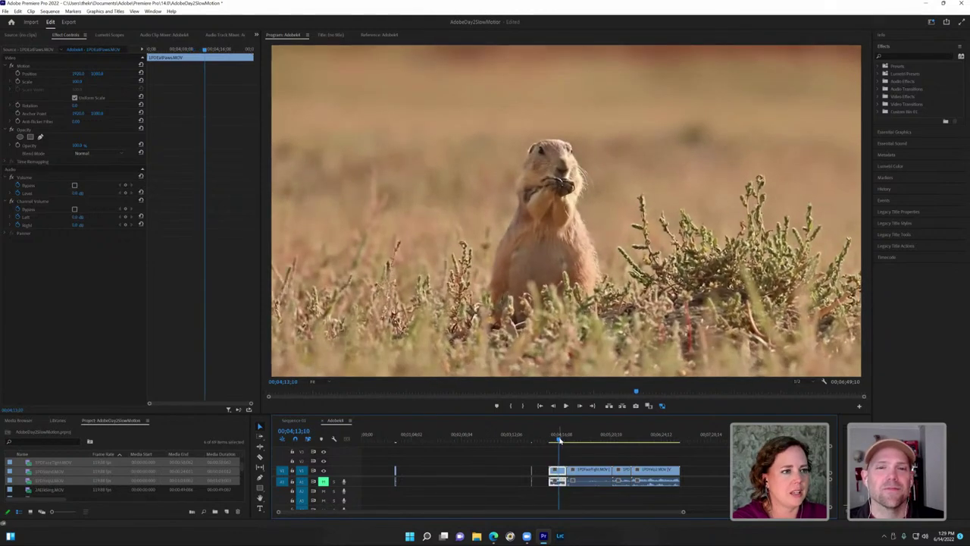
Step: Trim slightly more off the clip's start and review the adjusted edit
{"action": "left_click_drag", "start_coordinate": [551, 471], "coordinate": [560, 471]}
{"action": "key", "text": "space"}
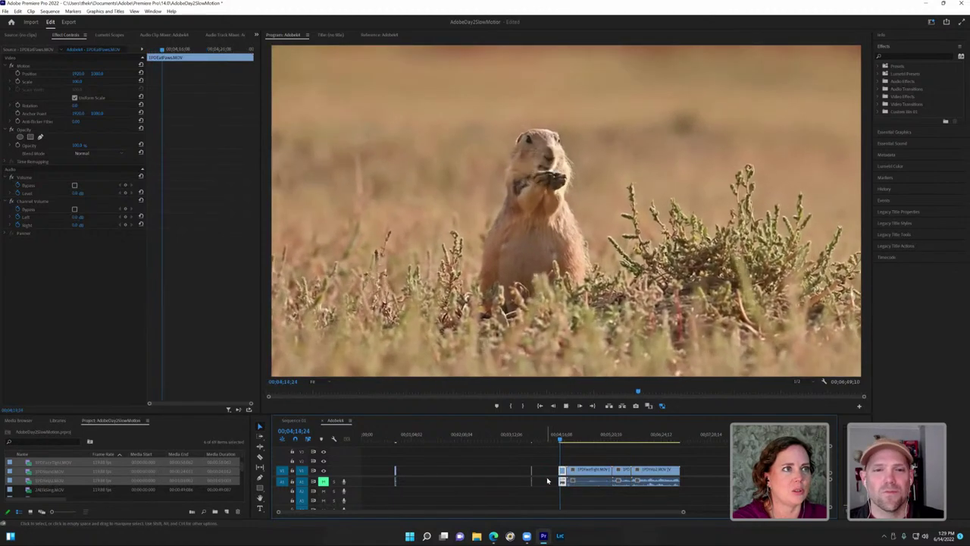
{"action": "key", "text": "space"}
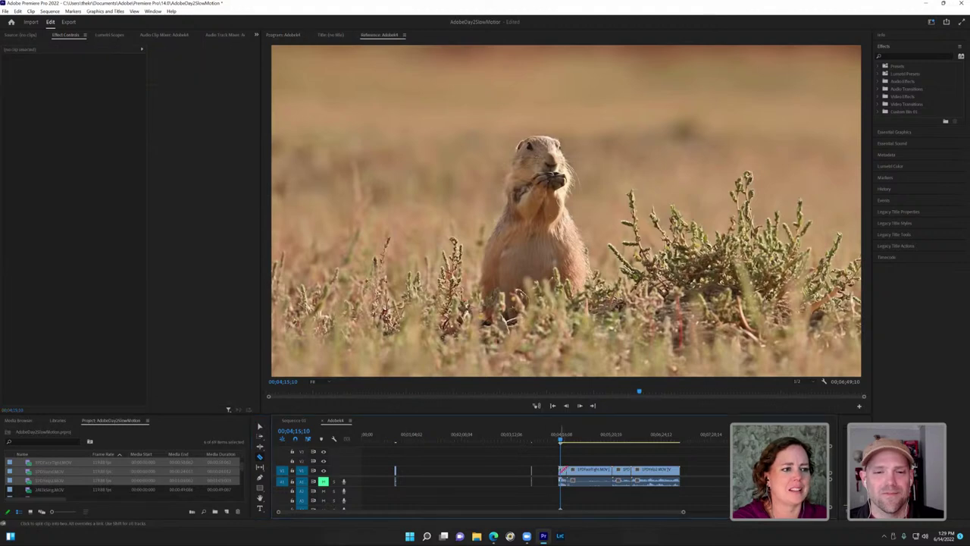
{"action": "left_click_drag", "start_coordinate": [560, 440], "coordinate": [569, 440]}
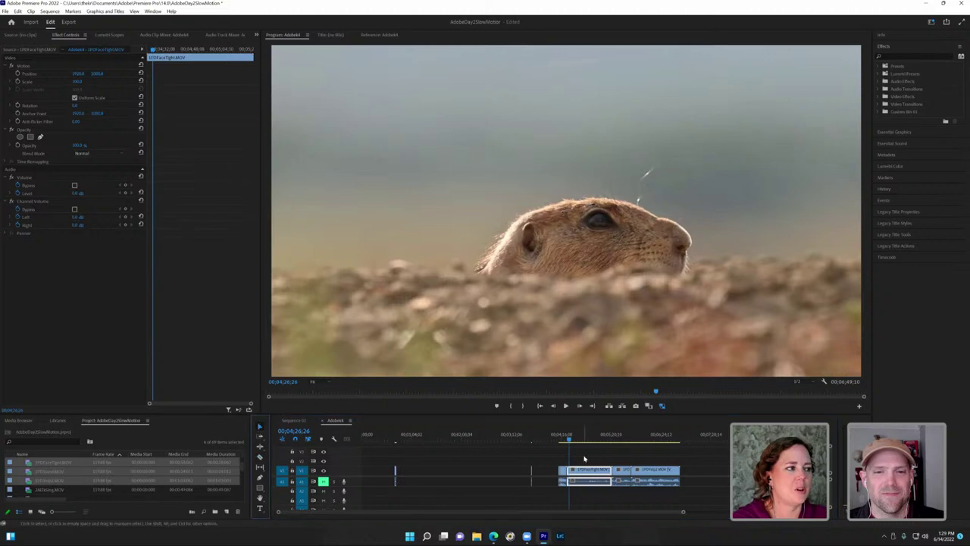
Step: Scrub and play through the peeking prairie dog clip to find the cut frame
{"action": "left_click", "coordinate": [563, 471]}
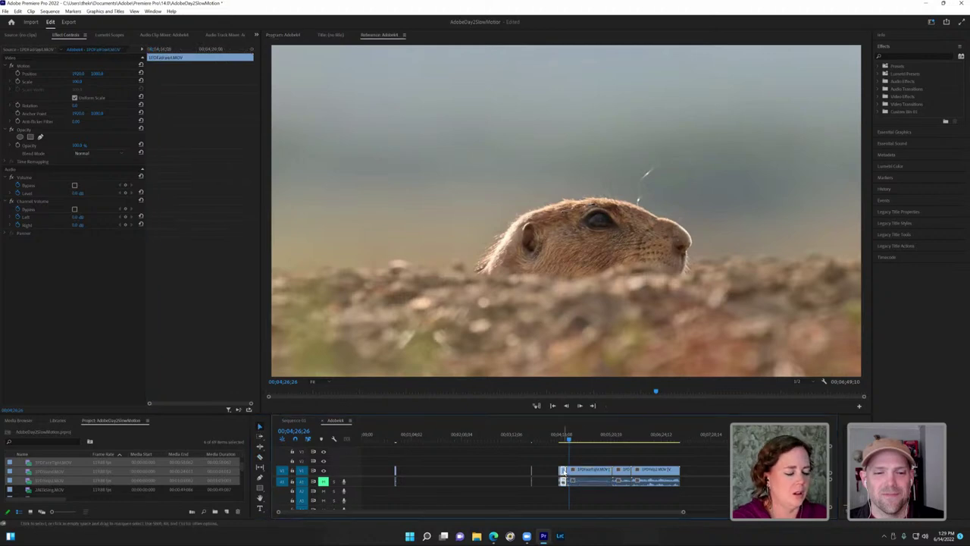
{"action": "left_click_drag", "start_coordinate": [567, 439], "coordinate": [581, 469]}
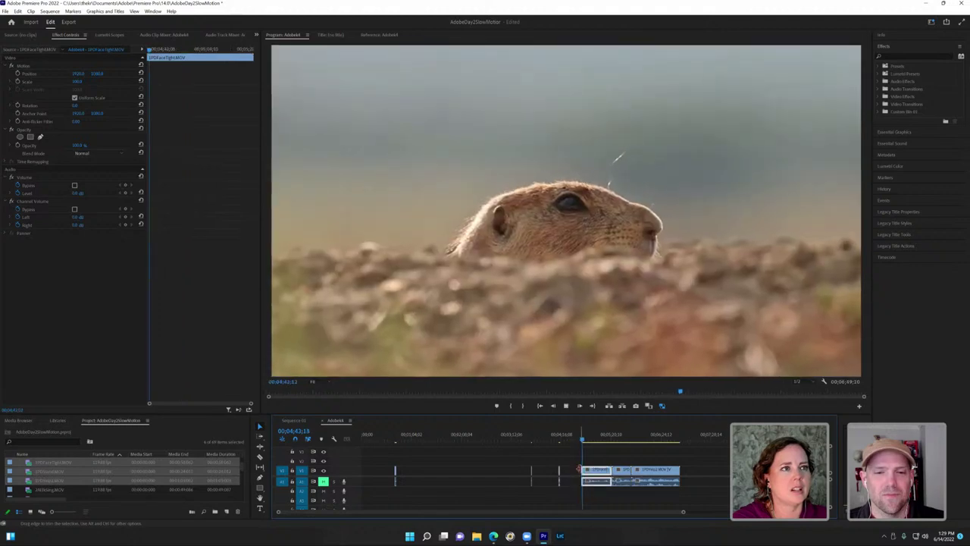
{"action": "key", "text": "space"}
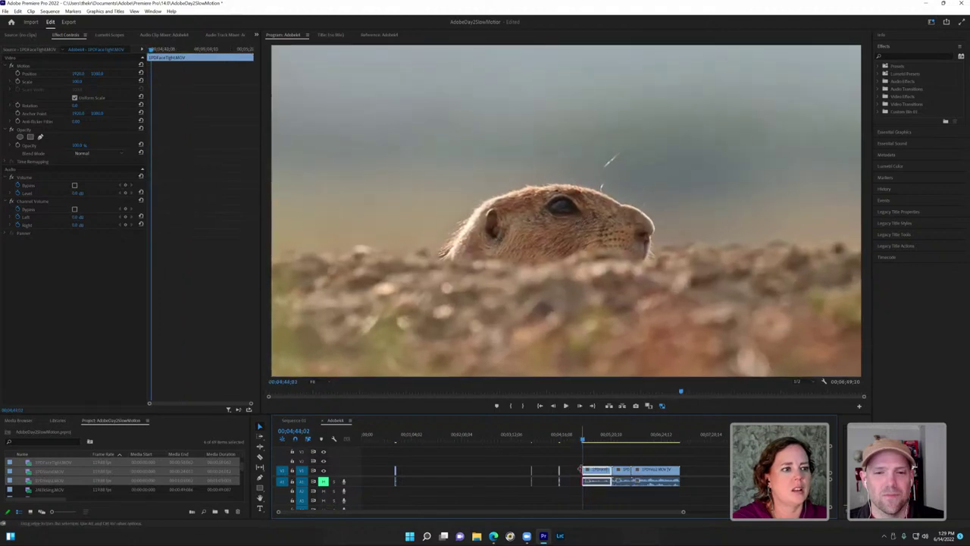
{"action": "key", "text": "space"}
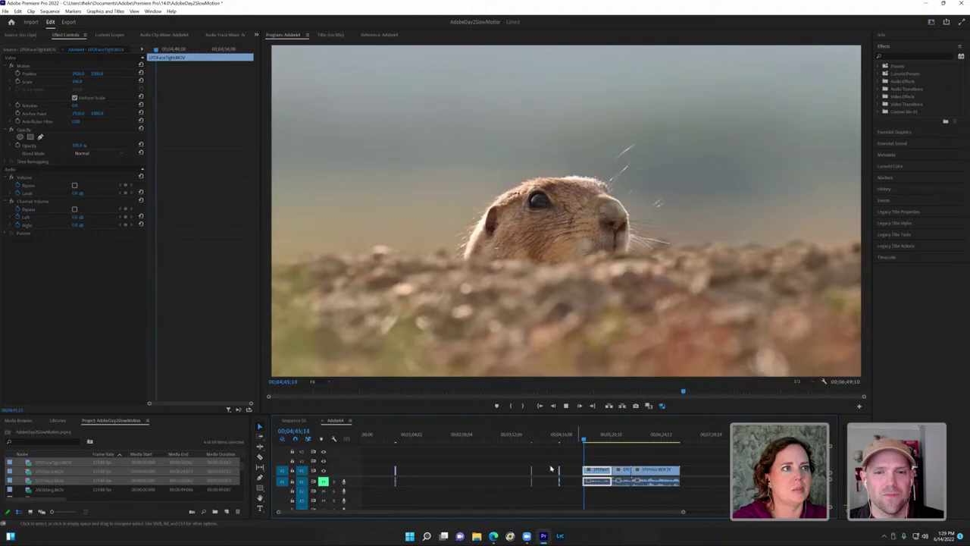
{"action": "key", "text": "space"}
Step: Razor the clip at the playhead and delete the unwanted piece before 00;05;26;09
{"action": "left_click", "coordinate": [260, 456]}
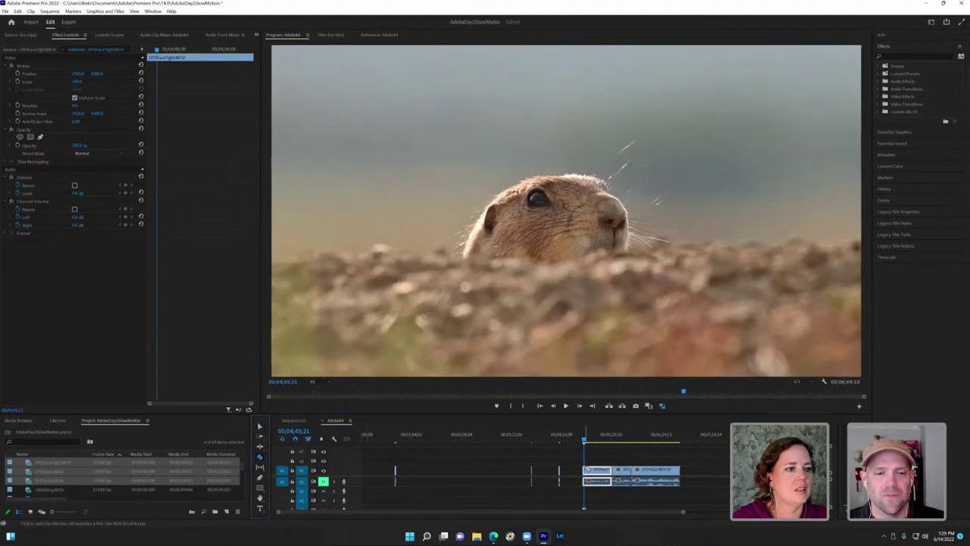
{"action": "left_click", "coordinate": [587, 469]}
{"action": "key", "text": "space"}
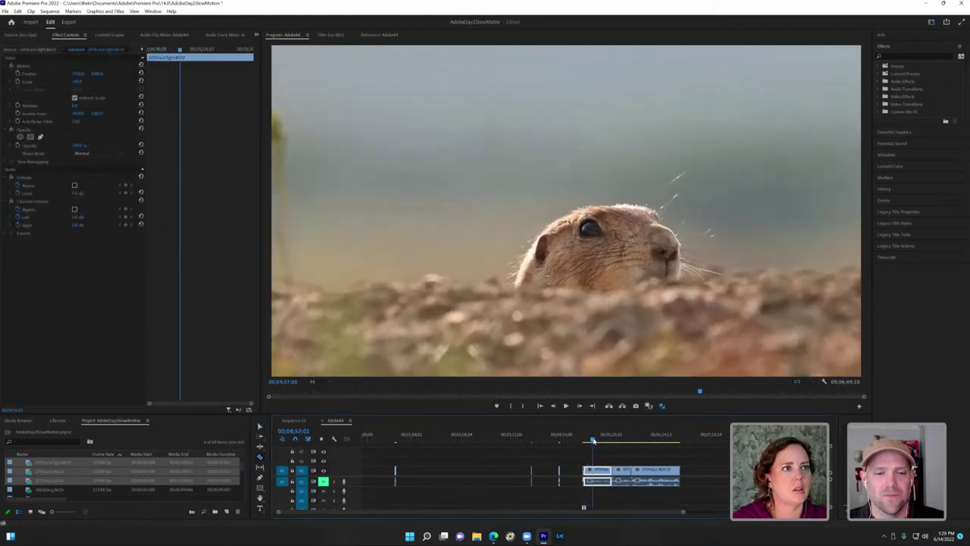
{"action": "left_click_drag", "start_coordinate": [593, 441], "coordinate": [616, 441]}
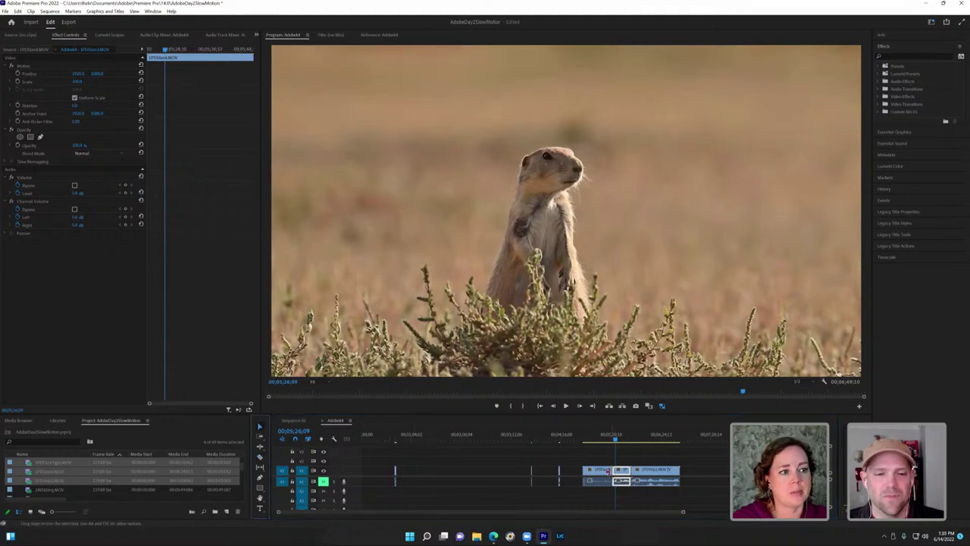
{"action": "left_click", "coordinate": [600, 473]}
{"action": "key", "text": "Delete"}
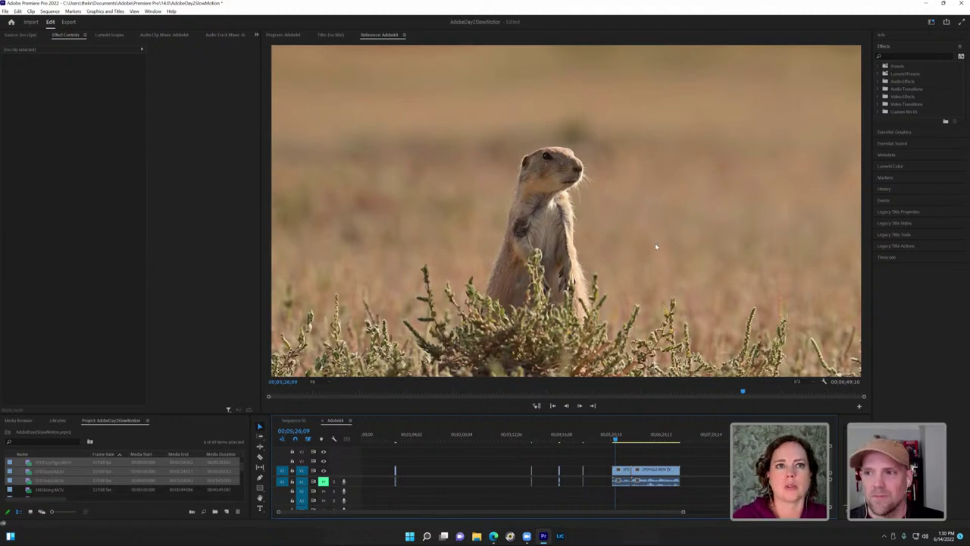
Step: Review the tall-grass prairie dog clip, mute A1, and marquee-select its video and audio
{"action": "left_click_drag", "start_coordinate": [616, 443], "coordinate": [636, 439]}
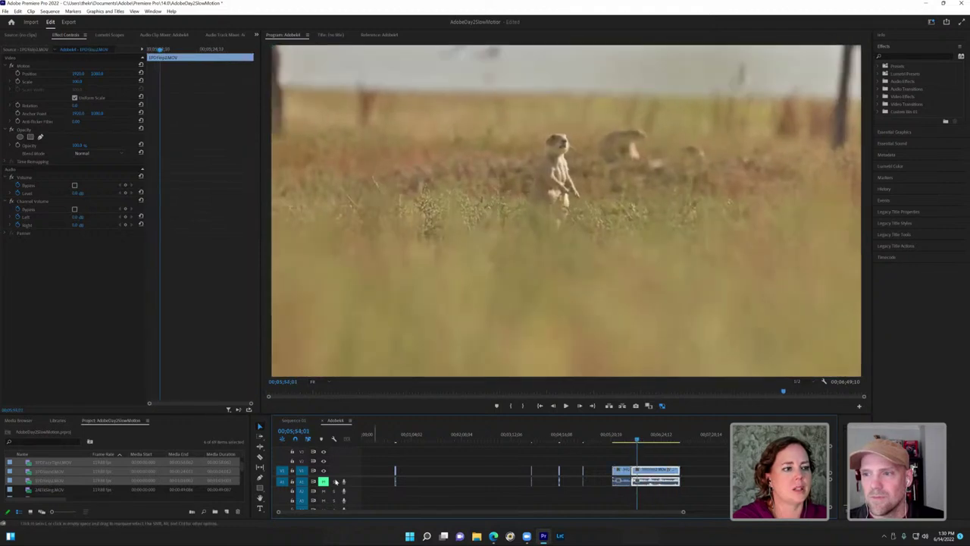
{"action": "left_click", "coordinate": [567, 406]}
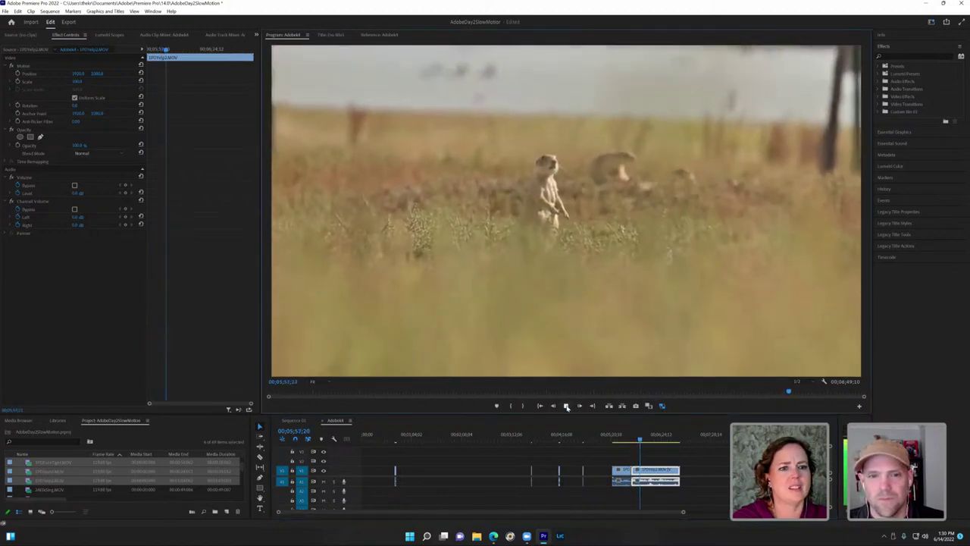
{"action": "left_click", "coordinate": [567, 406]}
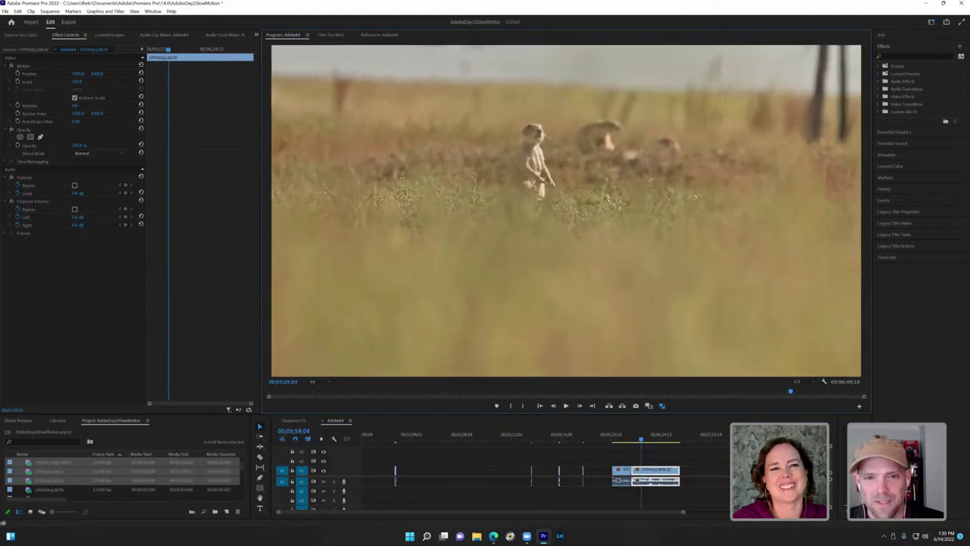
{"action": "mouse_move", "coordinate": [643, 439]}
{"action": "left_mouse_down"}
{"action": "mouse_move", "coordinate": [660, 445]}
{"action": "mouse_move", "coordinate": [645, 445]}
{"action": "left_mouse_up"}
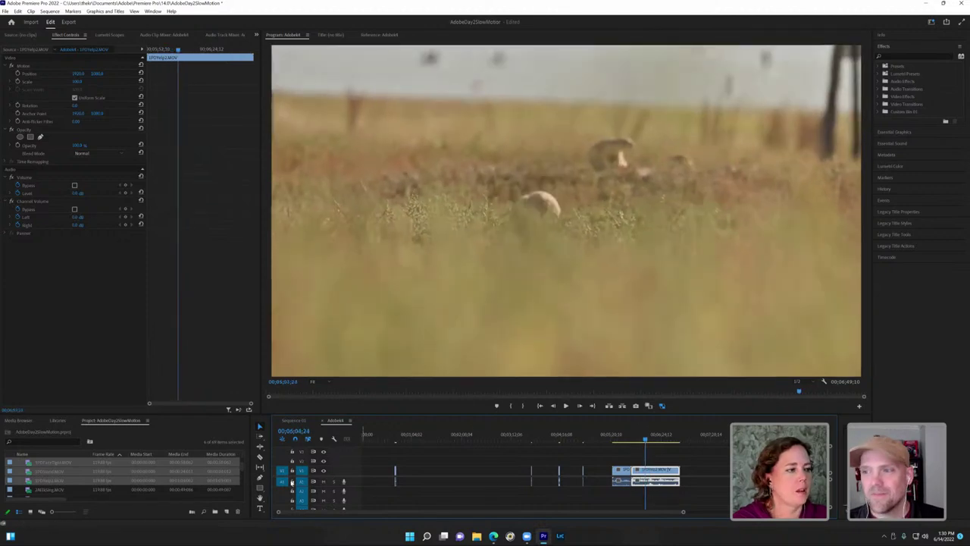
{"action": "left_click", "coordinate": [323, 482]}
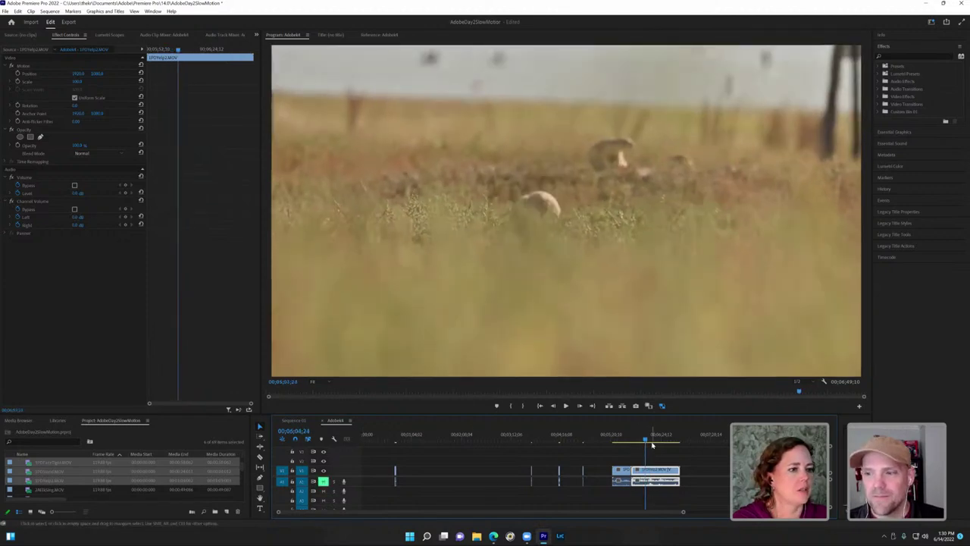
{"action": "left_click_drag", "start_coordinate": [620, 448], "coordinate": [644, 473]}
Step: Delete the grass clip, zoom the timeline in, and marquee-select all four short clips
{"action": "key", "text": "Delete"}
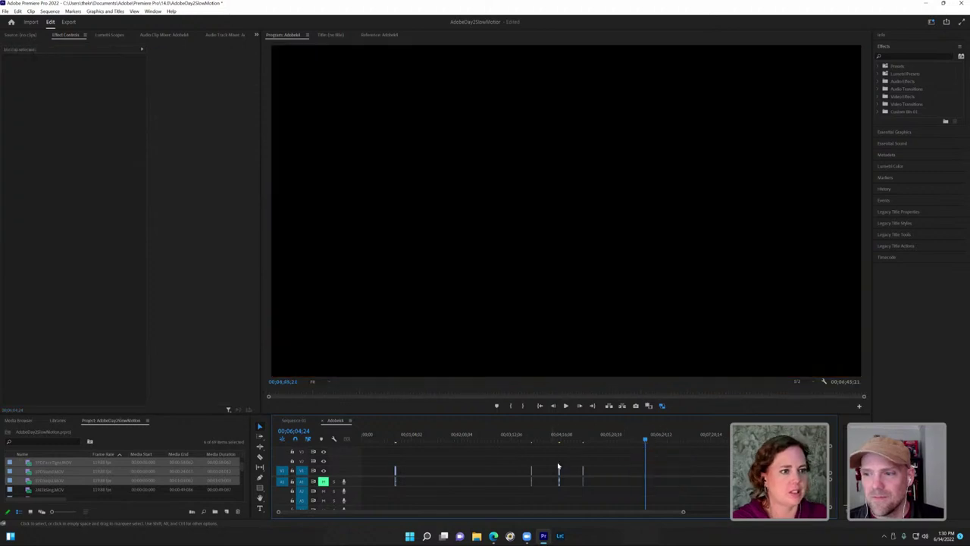
{"action": "left_click_drag", "start_coordinate": [498, 473], "coordinate": [422, 478]}
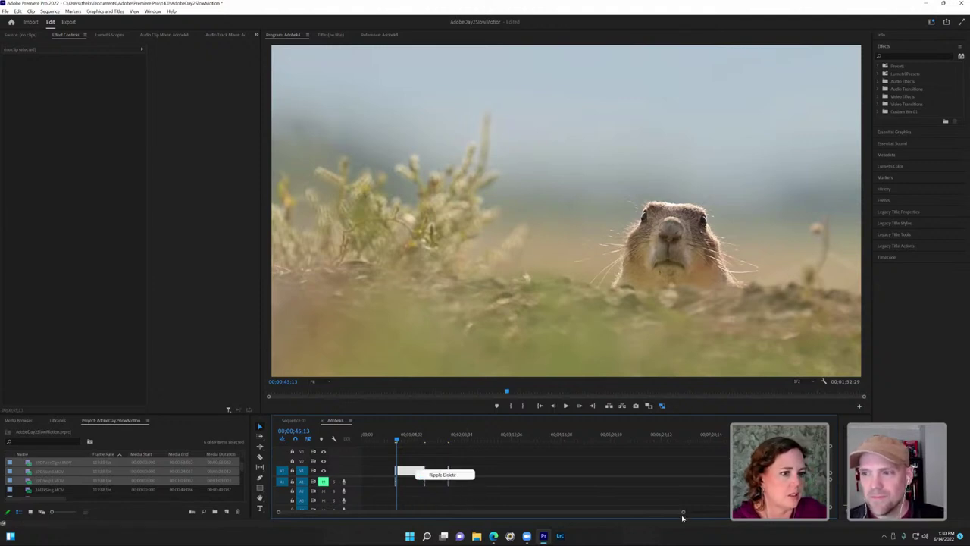
{"action": "left_click_drag", "start_coordinate": [682, 514], "coordinate": [462, 512]}
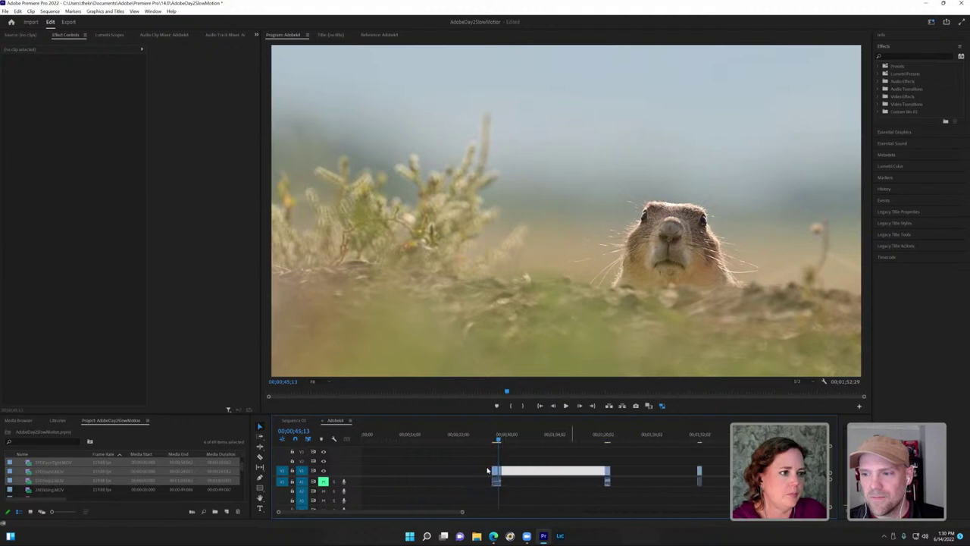
{"action": "left_click", "coordinate": [500, 471]}
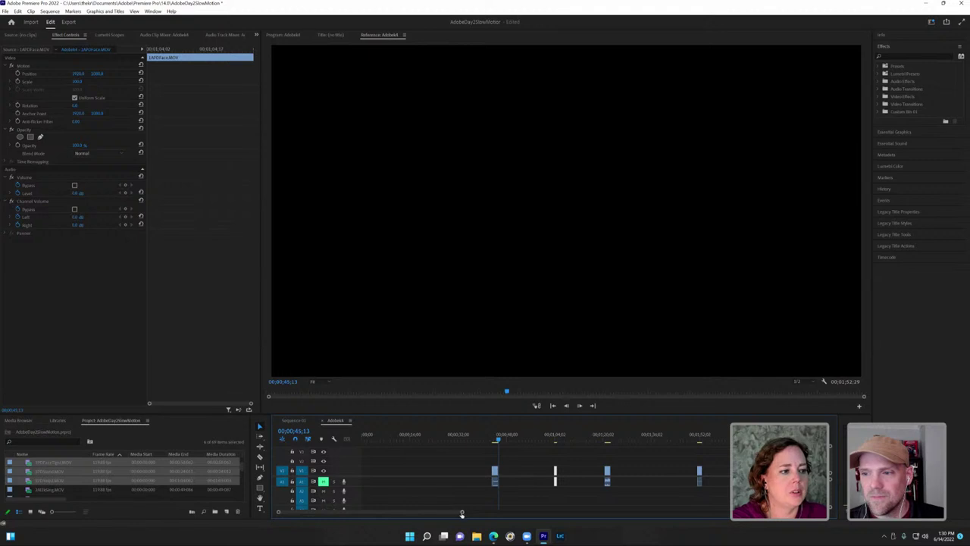
{"action": "mouse_move", "coordinate": [462, 513]}
{"action": "left_mouse_down"}
{"action": "mouse_move", "coordinate": [416, 513]}
{"action": "mouse_move", "coordinate": [459, 513]}
{"action": "mouse_move", "coordinate": [447, 513]}
{"action": "left_mouse_up"}
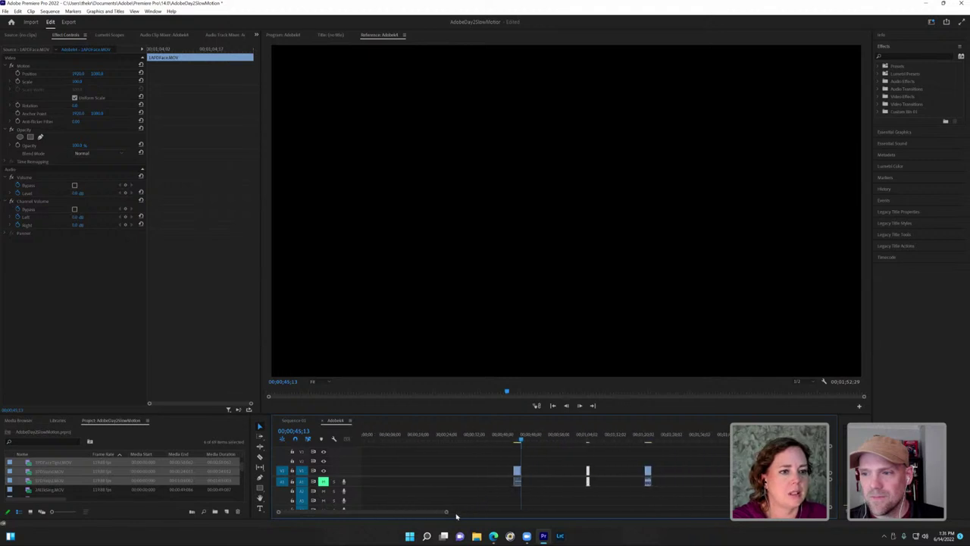
{"action": "scroll", "coordinate": [453, 516], "scroll_direction": "down", "scroll_amount": 4}
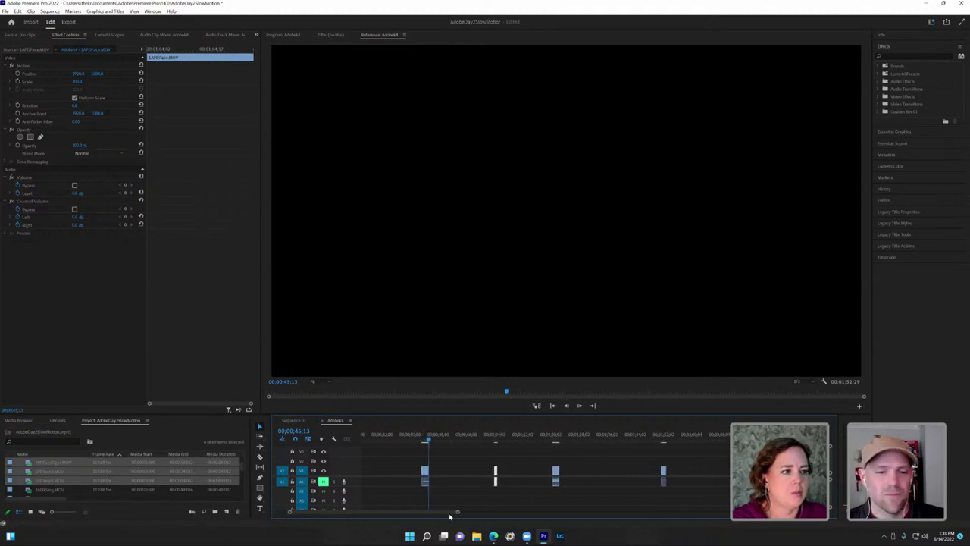
{"action": "left_click_drag", "start_coordinate": [703, 444], "coordinate": [407, 496]}
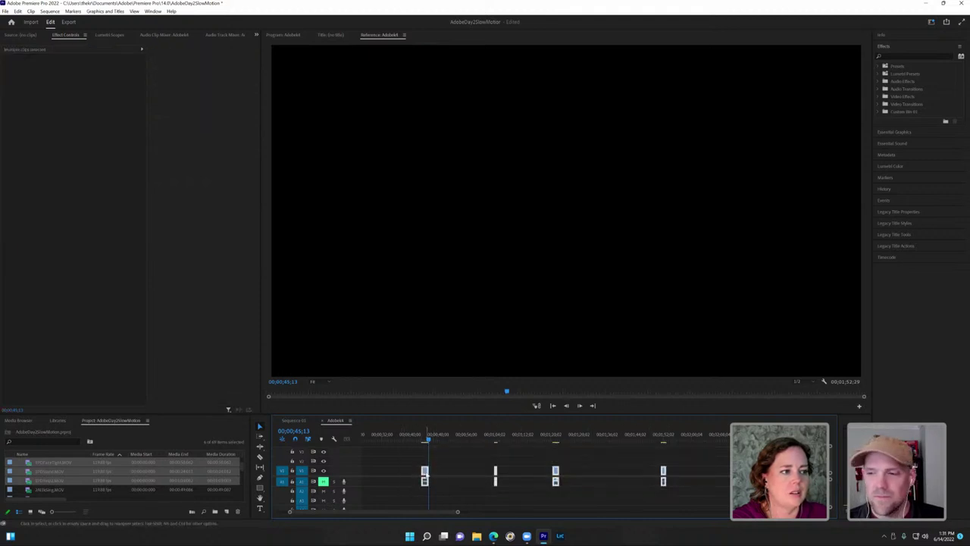
Step: Set the four selected clips to 25% speed in Speed/Duration
{"action": "right_click", "coordinate": [425, 471]}
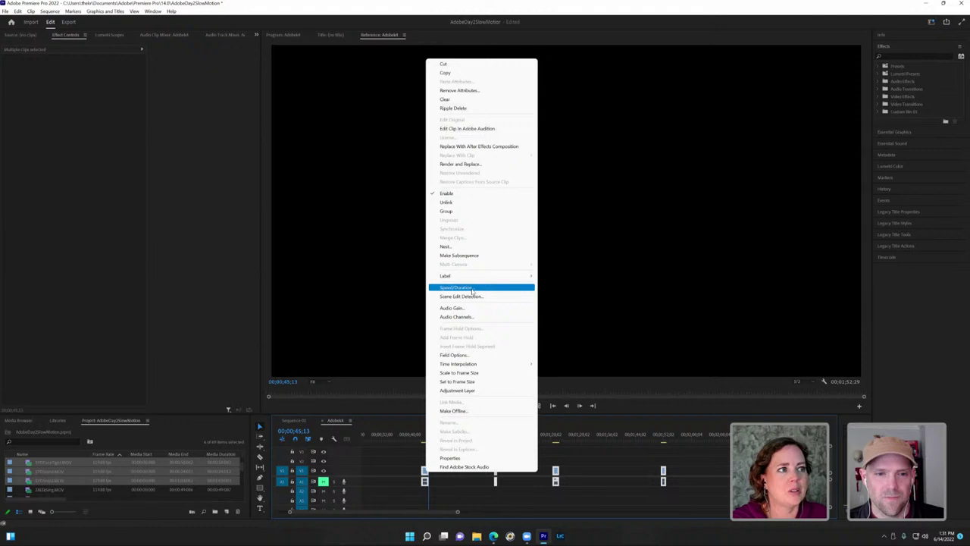
{"action": "left_click", "coordinate": [472, 288]}
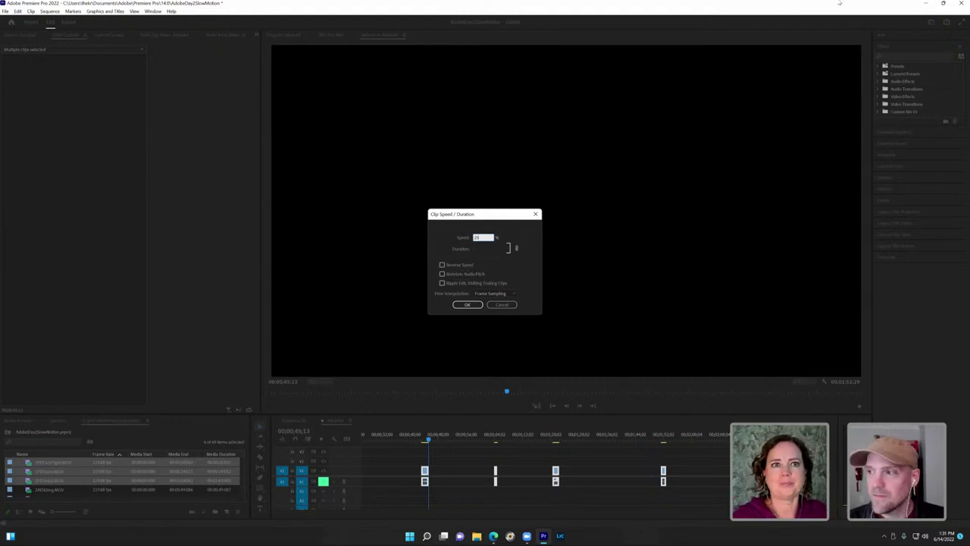
{"action": "left_click", "coordinate": [470, 305]}
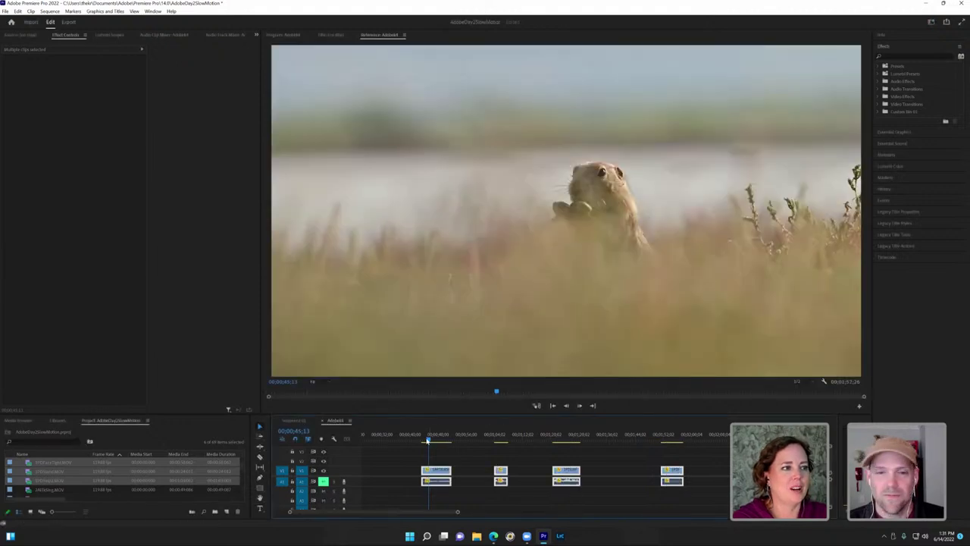
Step: Play back the slowed clips and trim the end off the first clip
{"action": "key", "text": "space"}
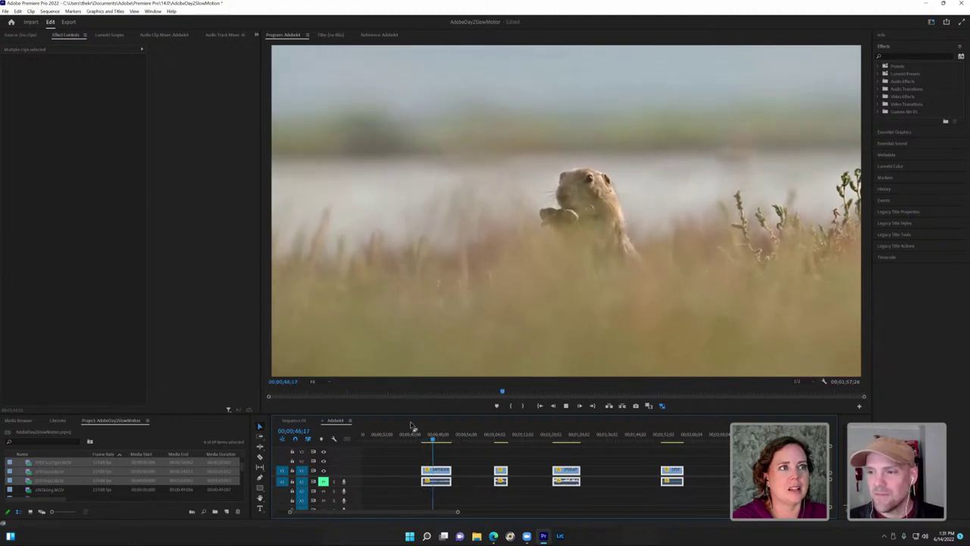
{"action": "left_click", "coordinate": [420, 434]}
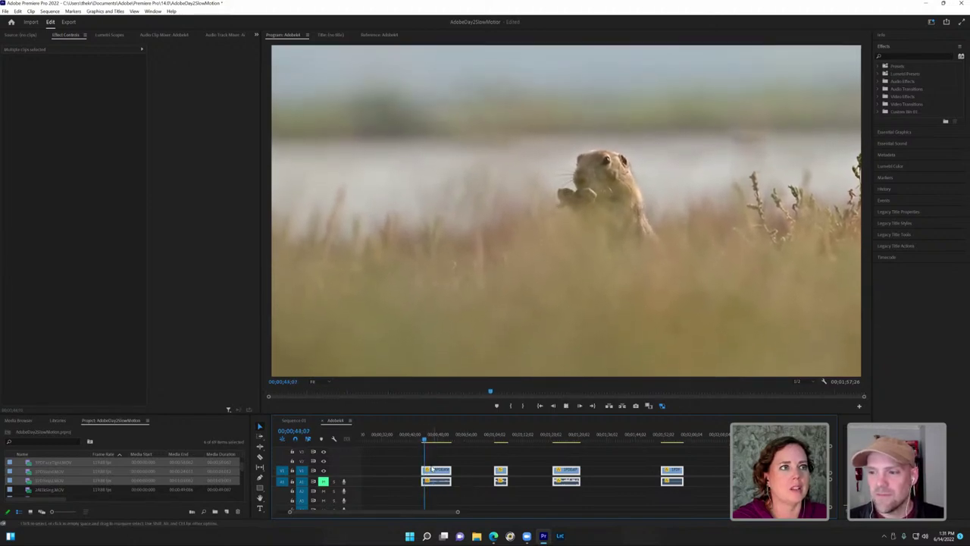
{"action": "key", "text": "space"}
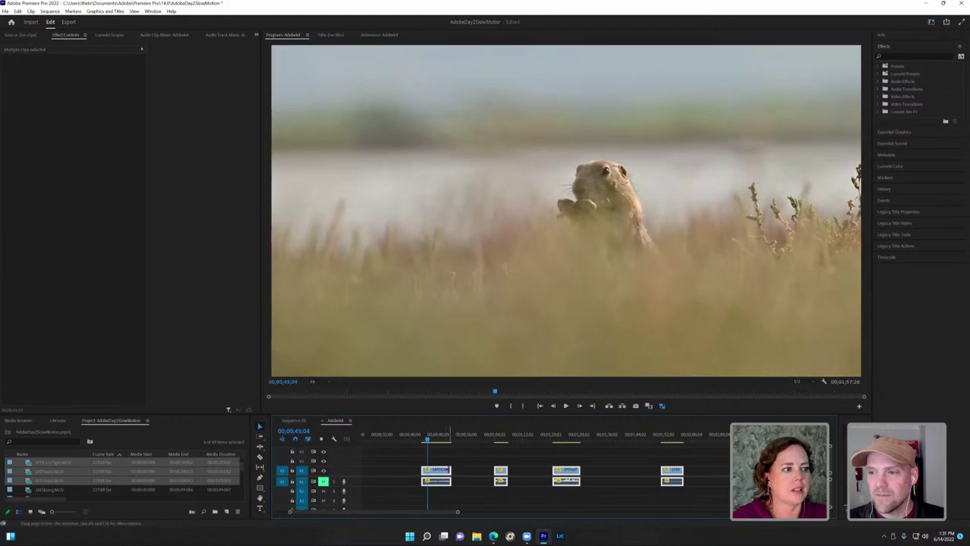
{"action": "mouse_move", "coordinate": [432, 434]}
{"action": "left_mouse_down"}
{"action": "mouse_move", "coordinate": [450, 445]}
{"action": "mouse_move", "coordinate": [427, 438]}
{"action": "left_mouse_up"}
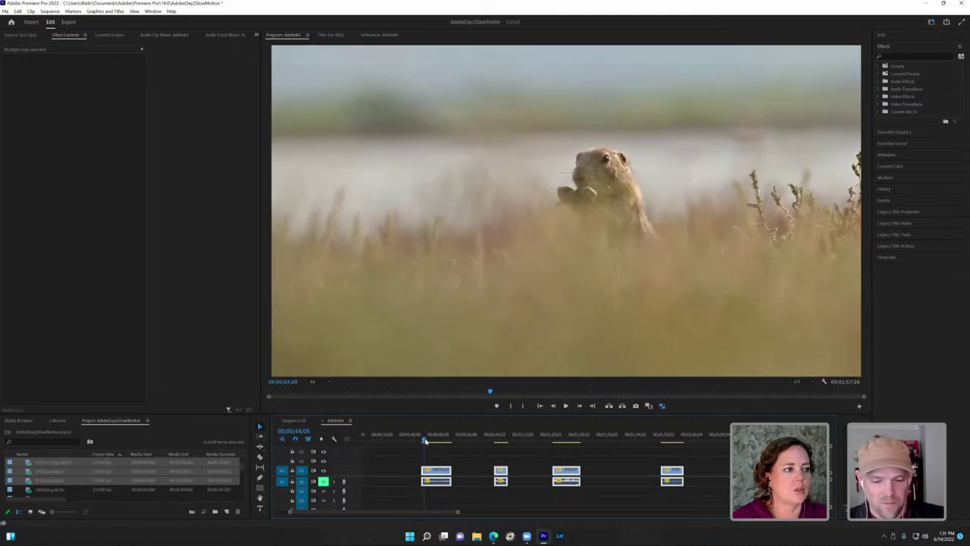
{"action": "left_click_drag", "start_coordinate": [451, 470], "coordinate": [494, 445]}
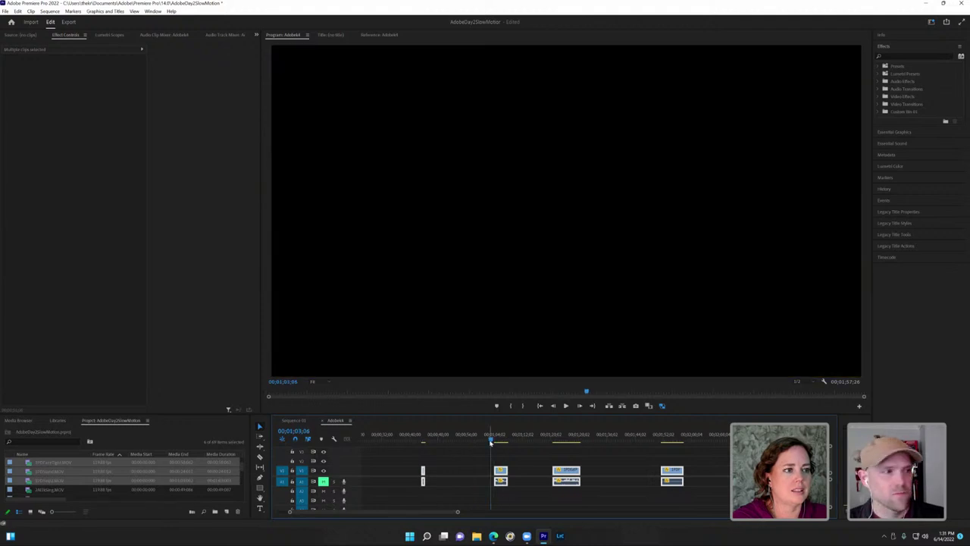
Step: Review the next clip and ripple-trim the last clip's end to the playhead with W
{"action": "key", "text": "space"}
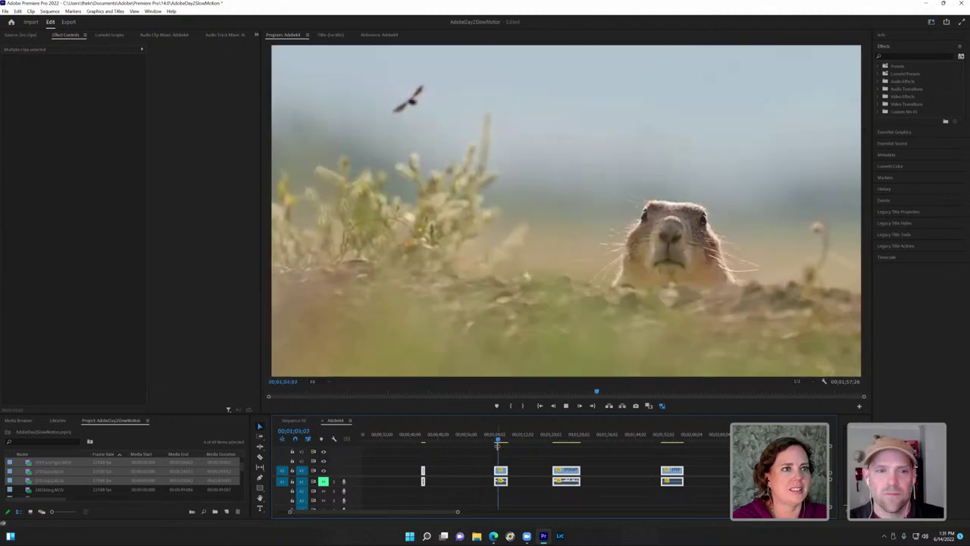
{"action": "key", "text": "space"}
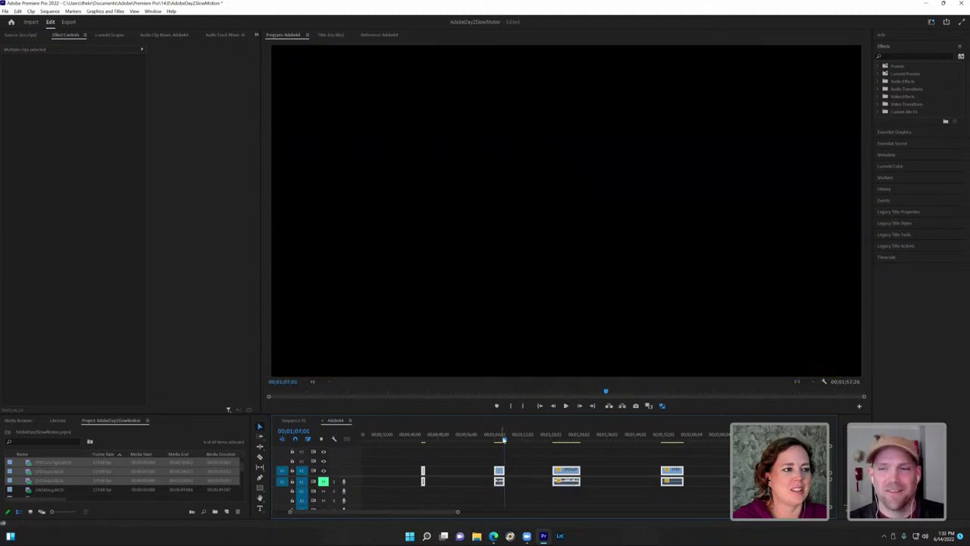
{"action": "left_click_drag", "start_coordinate": [503, 440], "coordinate": [559, 470]}
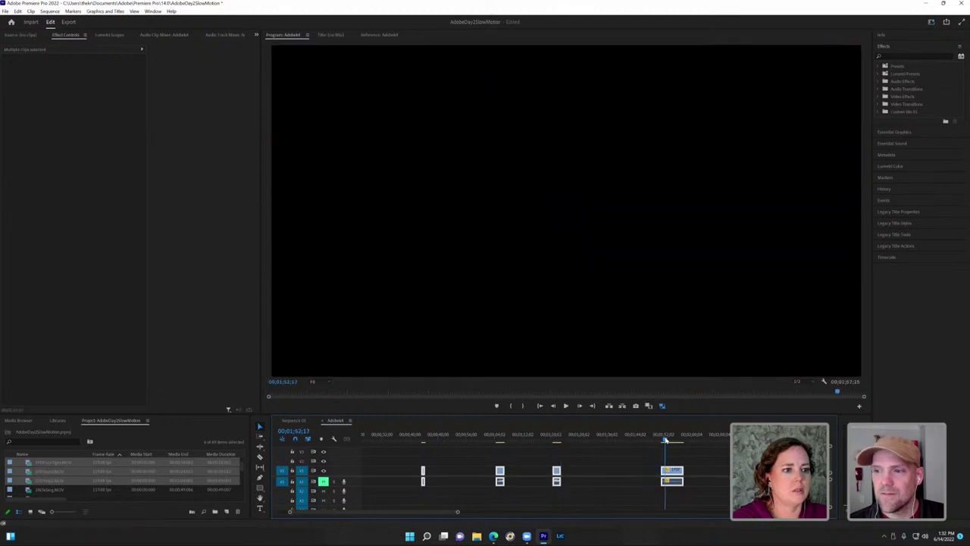
{"action": "left_click_drag", "start_coordinate": [664, 441], "coordinate": [531, 466]}
{"action": "key", "text": "w"}
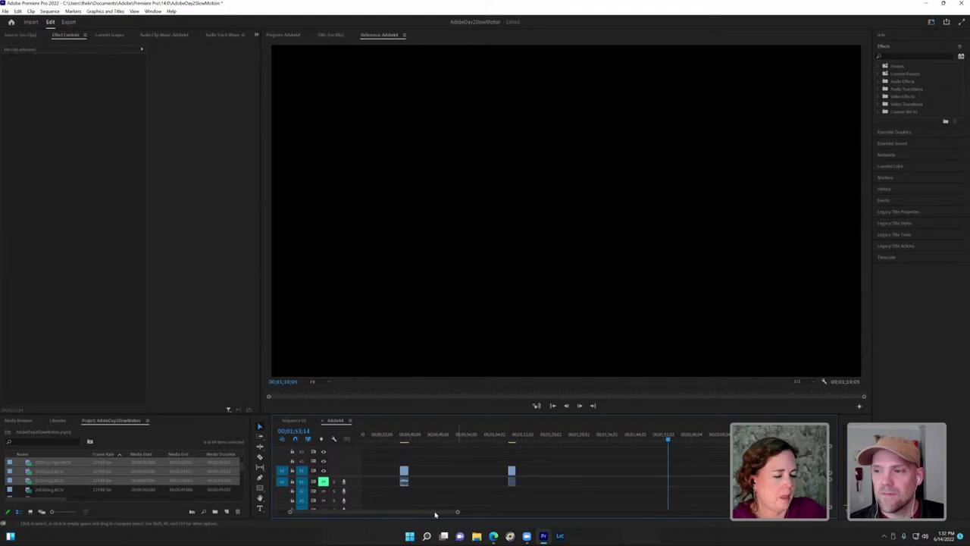
Step: Zoom the timeline and drag two clips leftward toward the sequence start
{"action": "left_click_drag", "start_coordinate": [457, 511], "coordinate": [540, 511]}
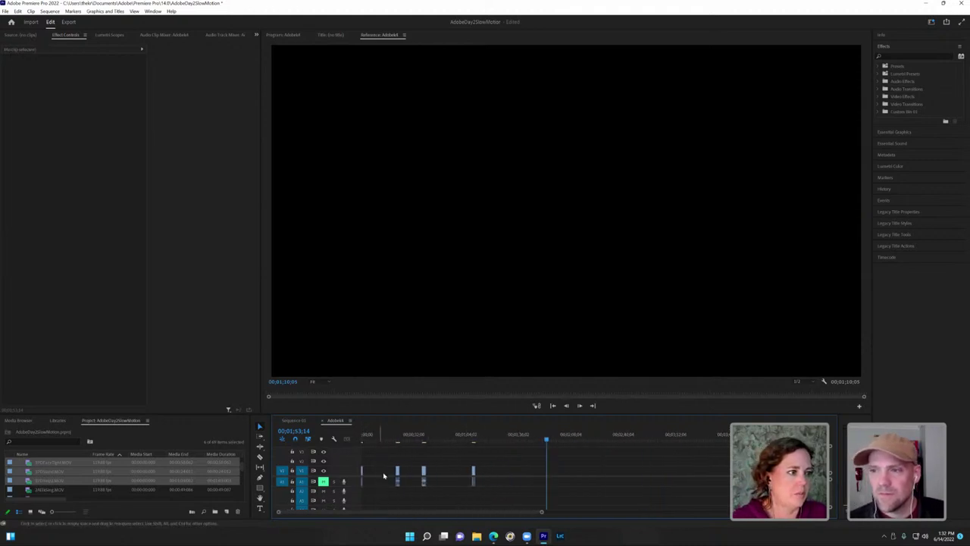
{"action": "left_click_drag", "start_coordinate": [523, 512], "coordinate": [533, 515]}
{"action": "left_click_drag", "start_coordinate": [596, 511], "coordinate": [477, 513]}
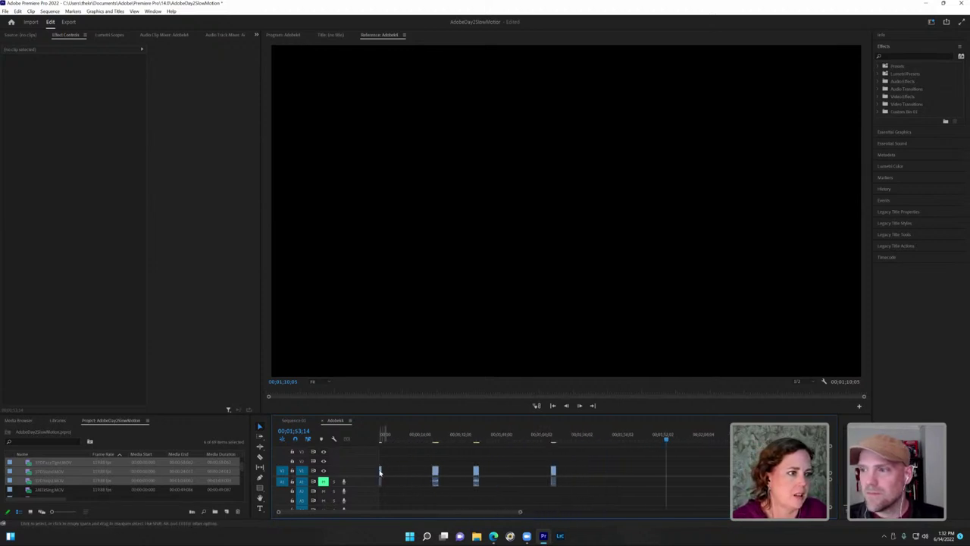
{"action": "left_click_drag", "start_coordinate": [383, 473], "coordinate": [406, 474]}
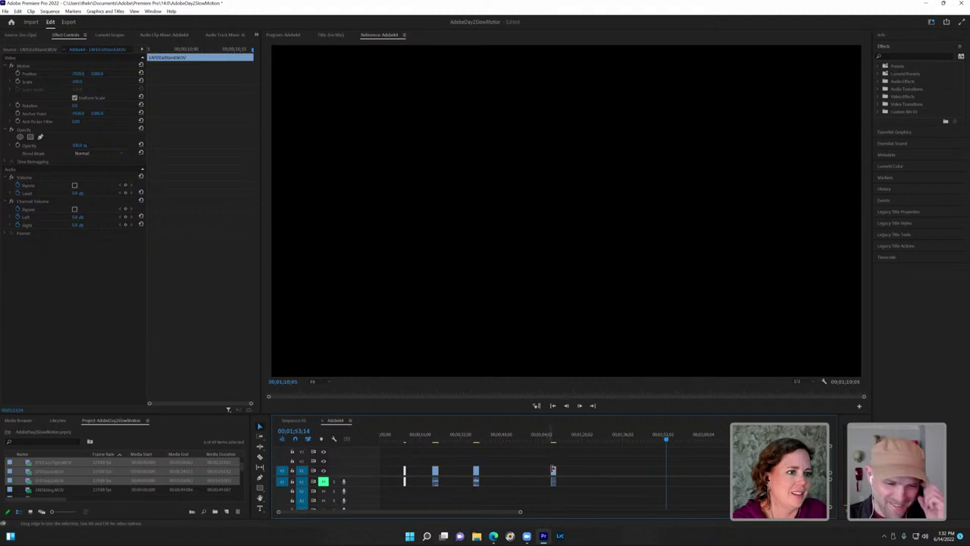
{"action": "left_click_drag", "start_coordinate": [554, 474], "coordinate": [383, 471]}
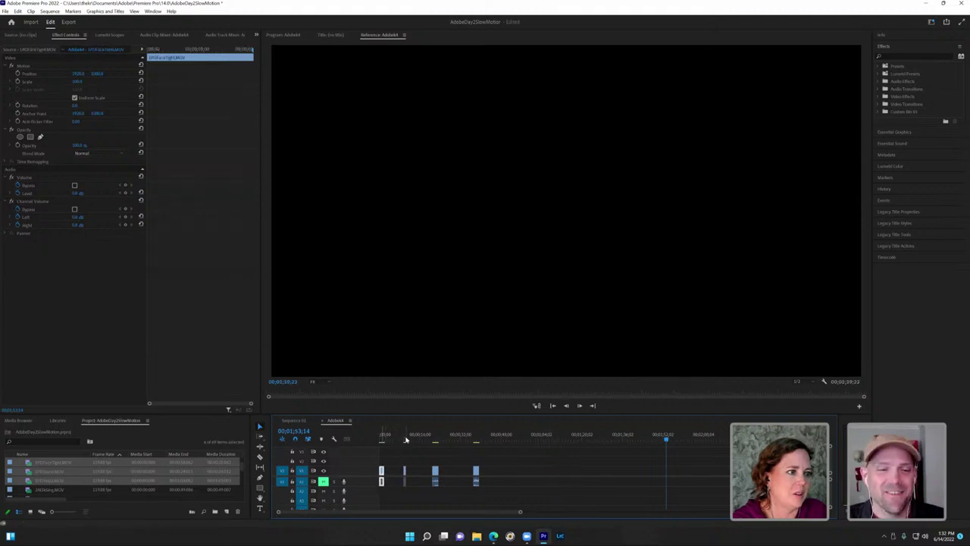
Step: Preview the rearranged clips and move the last clip beside the others
{"action": "left_click", "coordinate": [405, 439]}
{"action": "mouse_move", "coordinate": [405, 439]}
{"action": "left_mouse_down"}
{"action": "mouse_move", "coordinate": [476, 447]}
{"action": "mouse_move", "coordinate": [396, 441]}
{"action": "mouse_move", "coordinate": [406, 447]}
{"action": "left_mouse_up"}
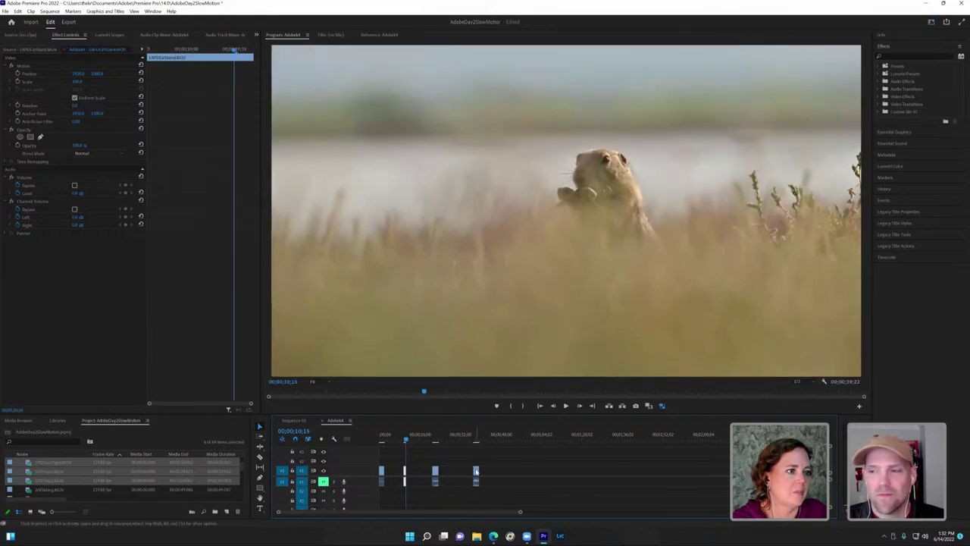
{"action": "left_click_drag", "start_coordinate": [475, 471], "coordinate": [409, 471]}
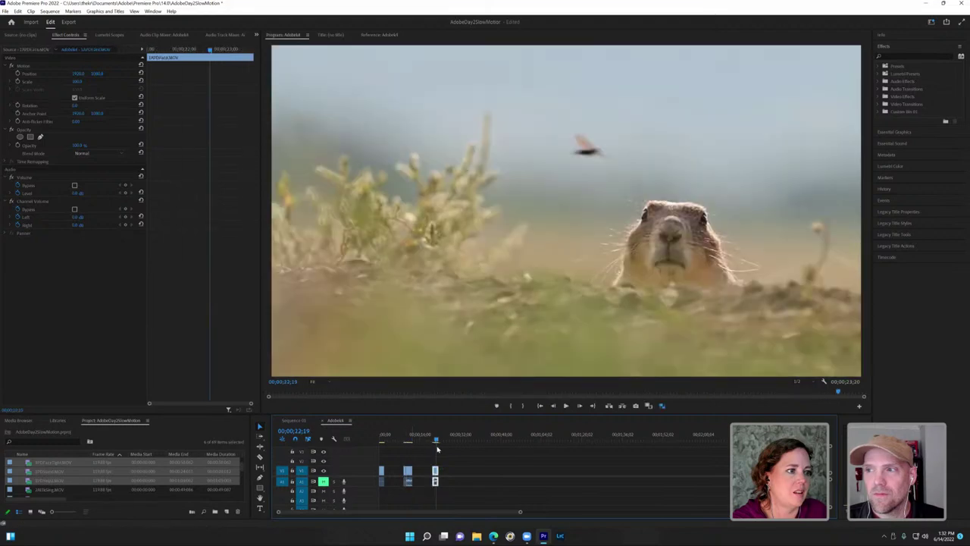
{"action": "left_click", "coordinate": [434, 449]}
{"action": "left_click", "coordinate": [380, 445]}
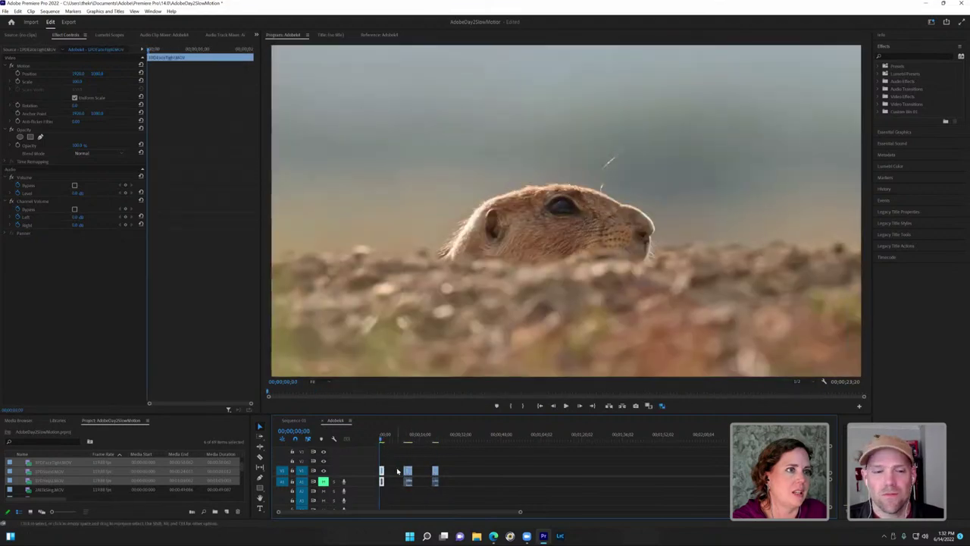
{"action": "left_click", "coordinate": [397, 471]}
Step: Ripple-delete the gap between the slowed prairie dog clips and play back the roughly 8-second edit
{"action": "right_click", "coordinate": [402, 471]}
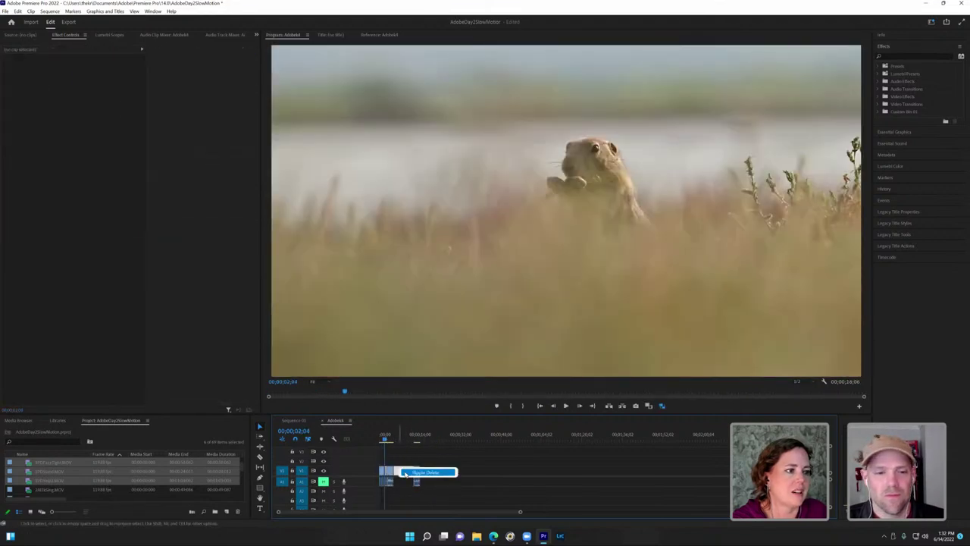
{"action": "left_click", "coordinate": [407, 473]}
{"action": "key", "text": "space"}
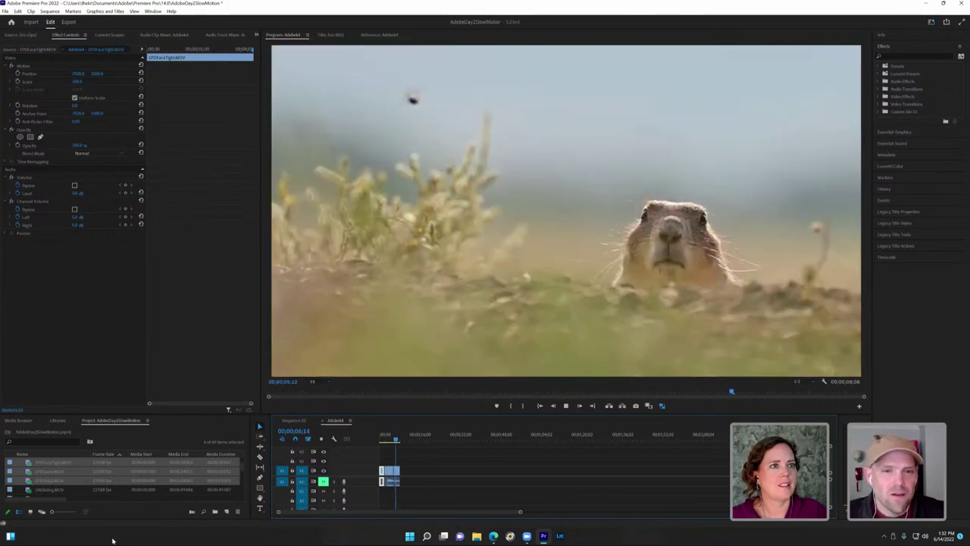
{"action": "key", "text": "space"}
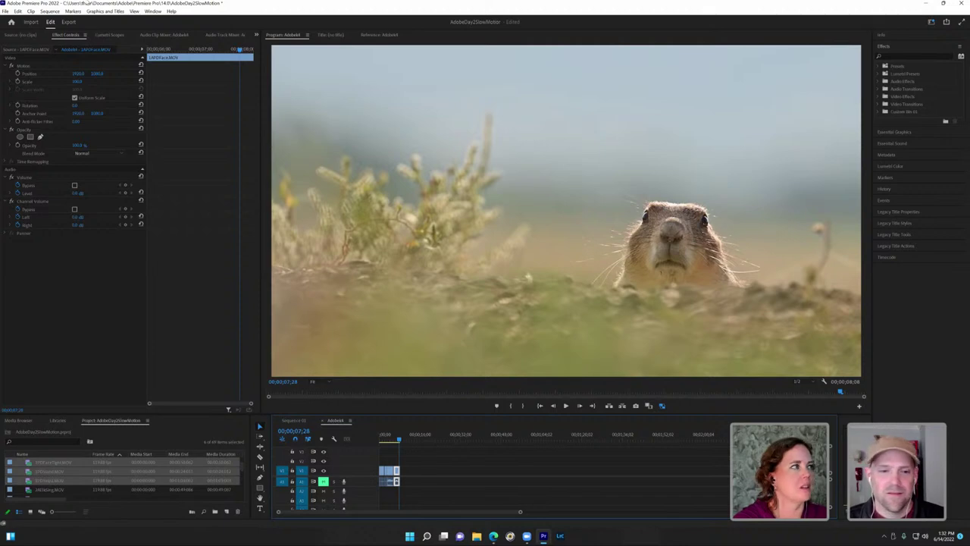
Step: Open the New Sequence dialog via File > New > Sequence
{"action": "left_click", "coordinate": [6, 11]}
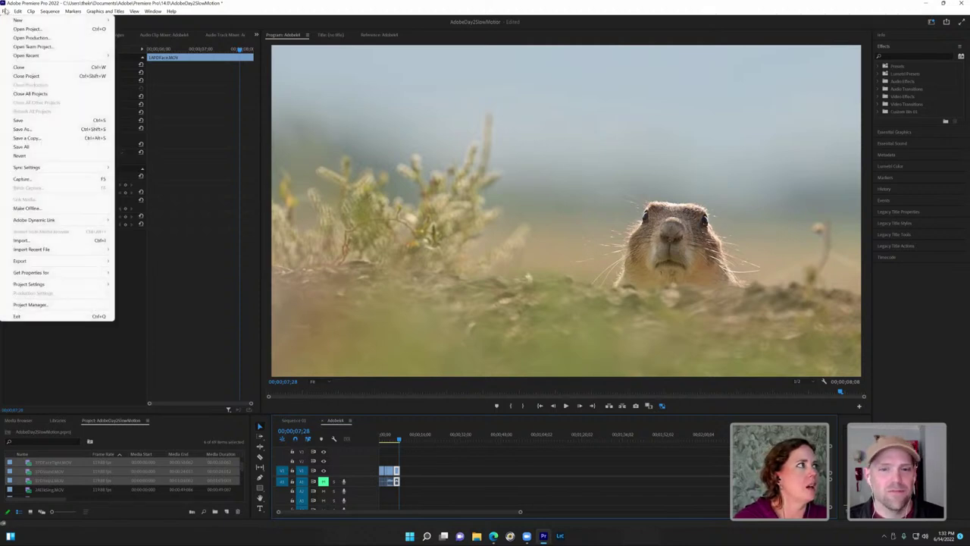
{"action": "left_click", "coordinate": [6, 11]}
{"action": "left_click", "coordinate": [6, 11]}
{"action": "left_click", "coordinate": [7, 12]}
{"action": "left_click", "coordinate": [29, 12]}
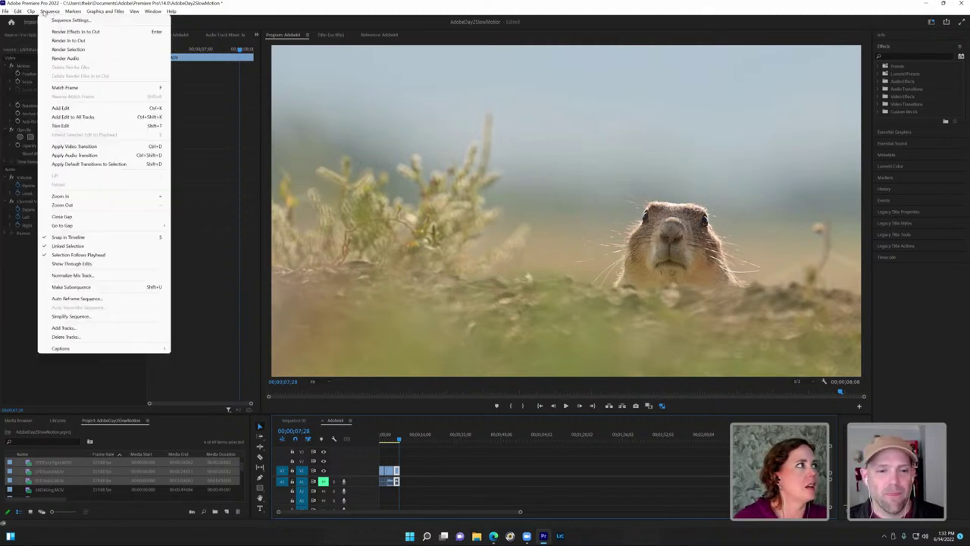
{"action": "mouse_move", "coordinate": [6, 11]}
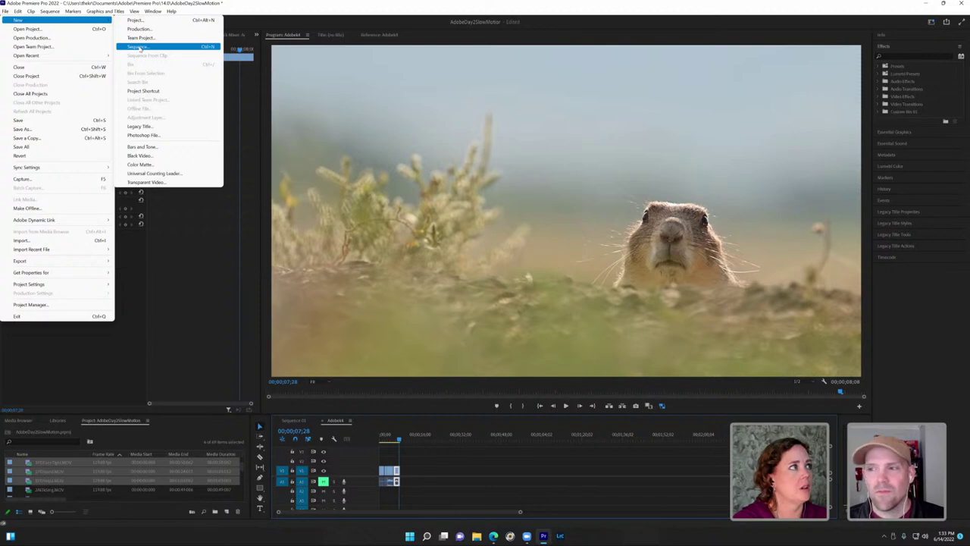
{"action": "left_click", "coordinate": [139, 47]}
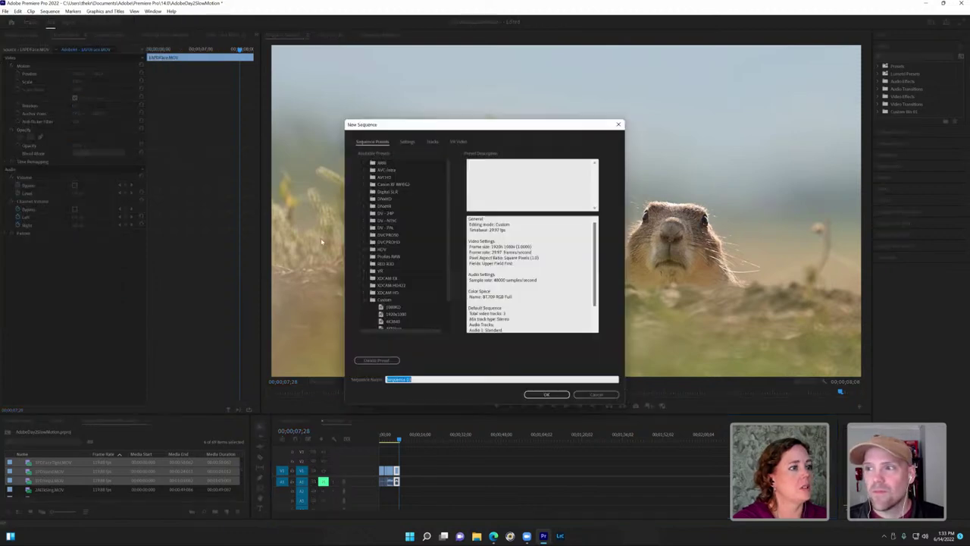
Step: Pick the custom 4K preset and switch the sequence Editing Mode to Custom in Settings
{"action": "scroll", "coordinate": [451, 260], "scroll_direction": "down", "scroll_amount": 2}
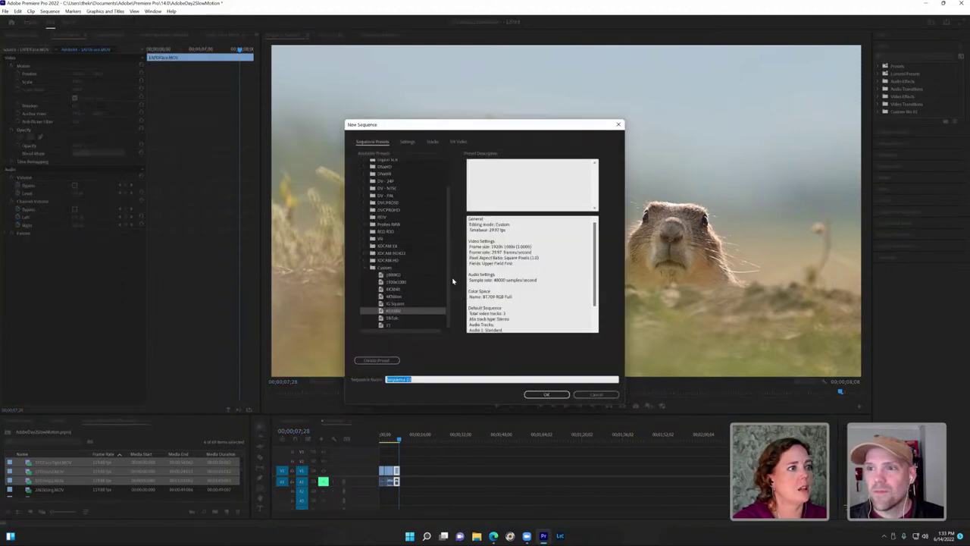
{"action": "left_click", "coordinate": [396, 289]}
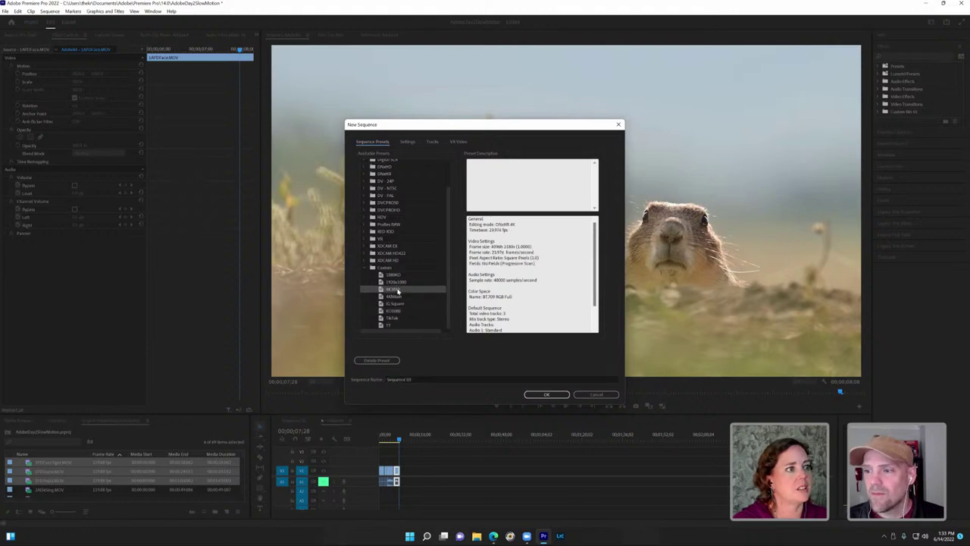
{"action": "left_click", "coordinate": [408, 141]}
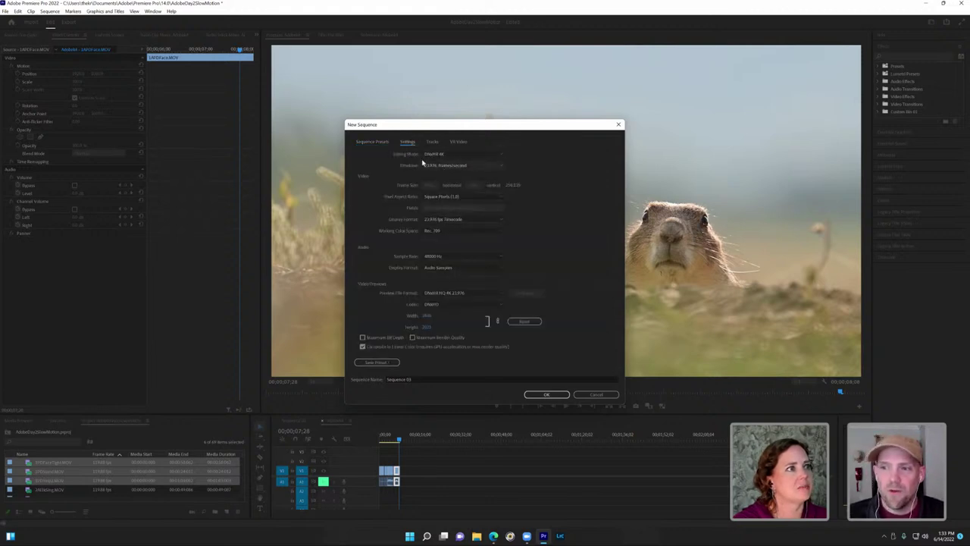
{"action": "left_click", "coordinate": [441, 153]}
{"action": "scroll", "coordinate": [441, 178], "scroll_direction": "up", "scroll_amount": 1}
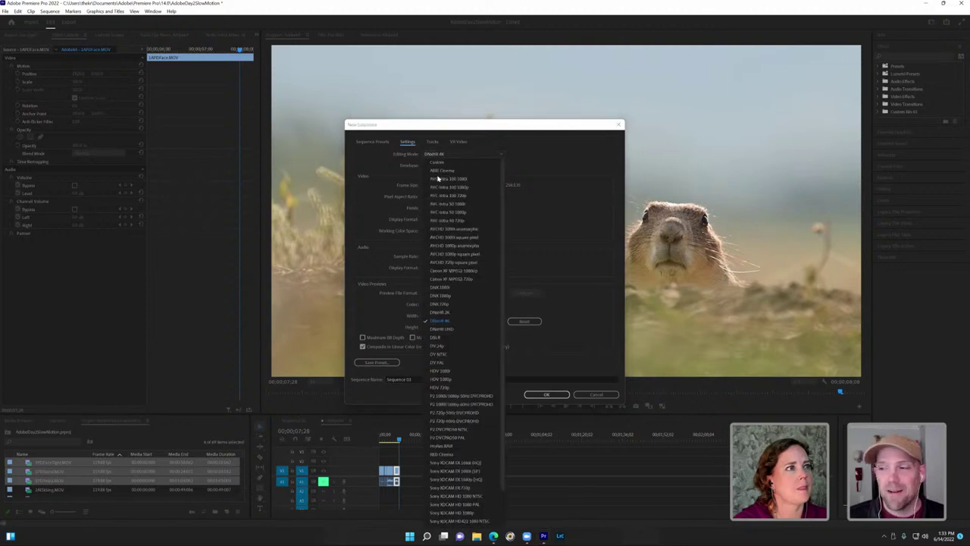
{"action": "left_click", "coordinate": [444, 166]}
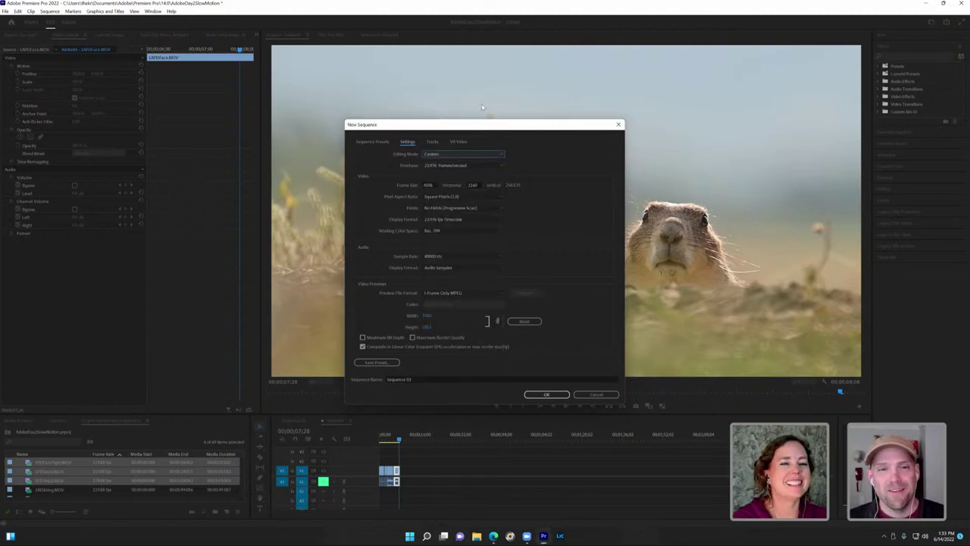
Step: Enter 3840 as the horizontal frame size and select the existing name 'Sequence 03'
{"action": "left_click", "coordinate": [432, 185]}
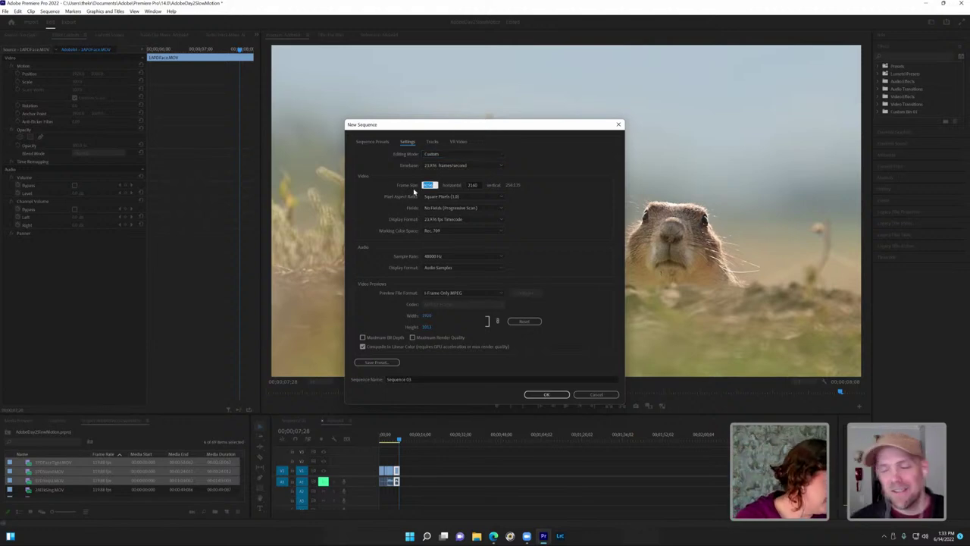
{"action": "type", "text": "1"}
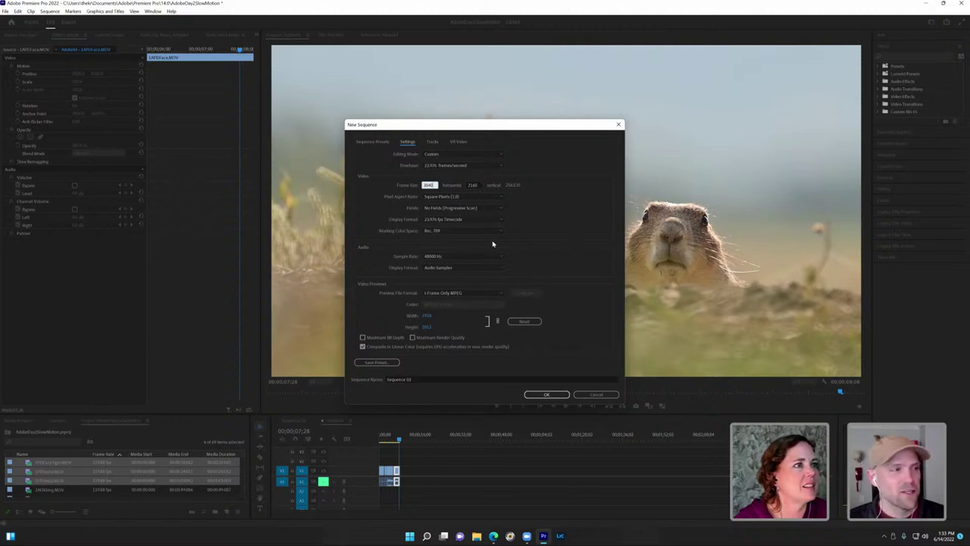
{"action": "left_click", "coordinate": [421, 379]}
{"action": "left_click_drag", "start_coordinate": [421, 379], "coordinate": [376, 378]}
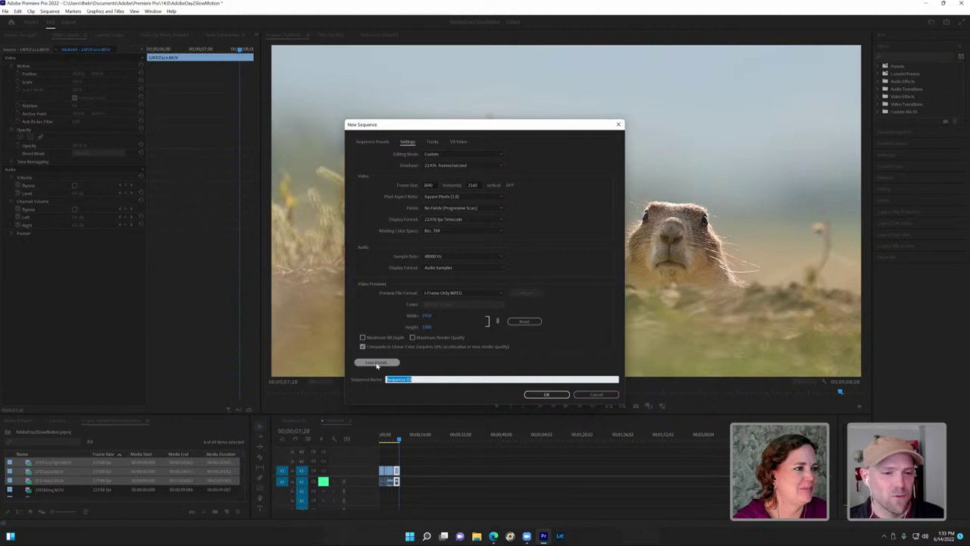
Step: Save the current 4K settings as a sequence preset named 'AdibeSloMo'
{"action": "left_click", "coordinate": [377, 363]}
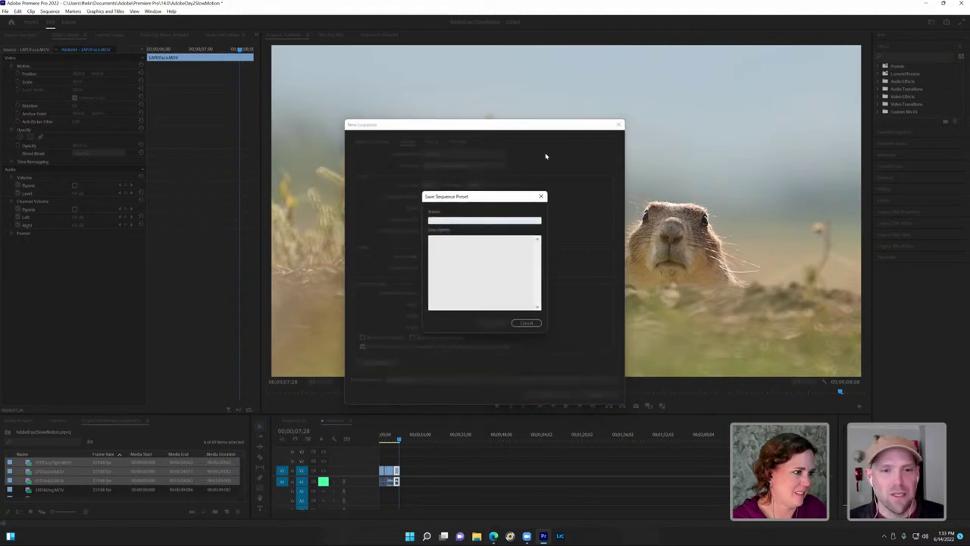
{"action": "type", "text": "Adi"}
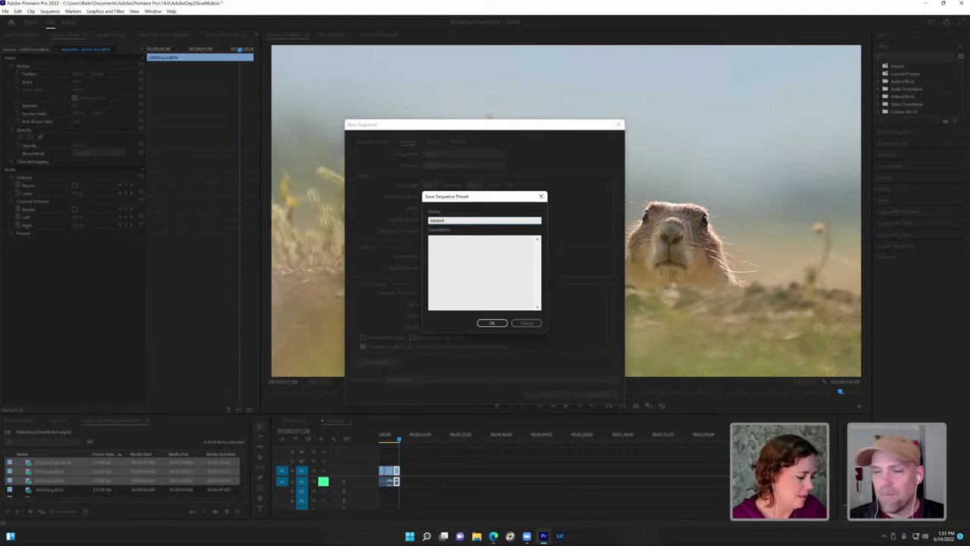
{"action": "type", "text": "beSloMo"}
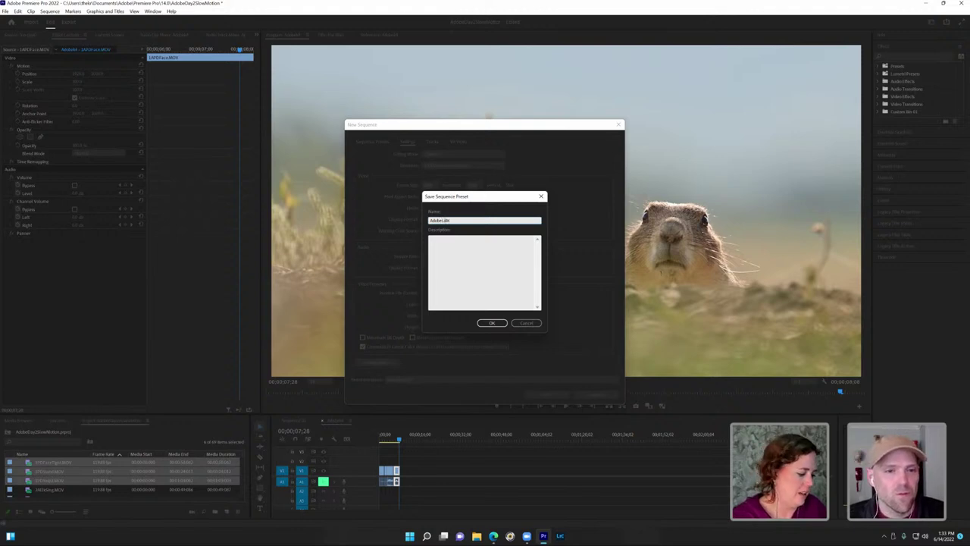
{"action": "left_click", "coordinate": [491, 323]}
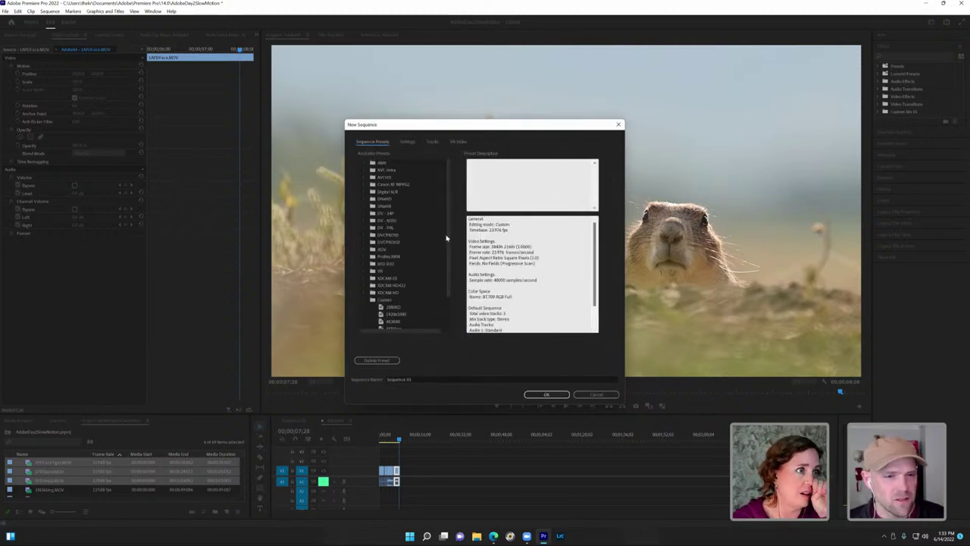
Step: Replace the sequence name with Day2 and create the new empty sequence
{"action": "scroll", "coordinate": [446, 238], "scroll_direction": "down", "scroll_amount": 2}
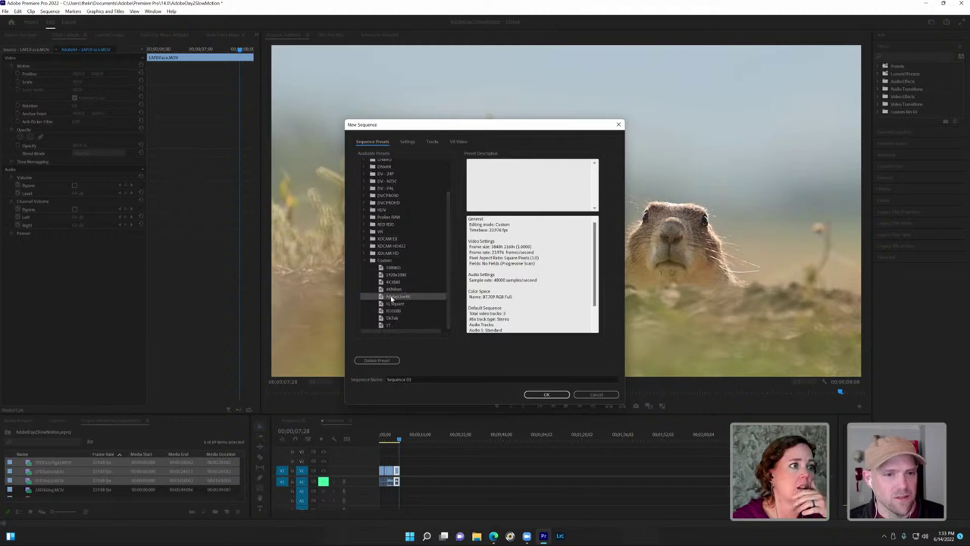
{"action": "left_click", "coordinate": [412, 379]}
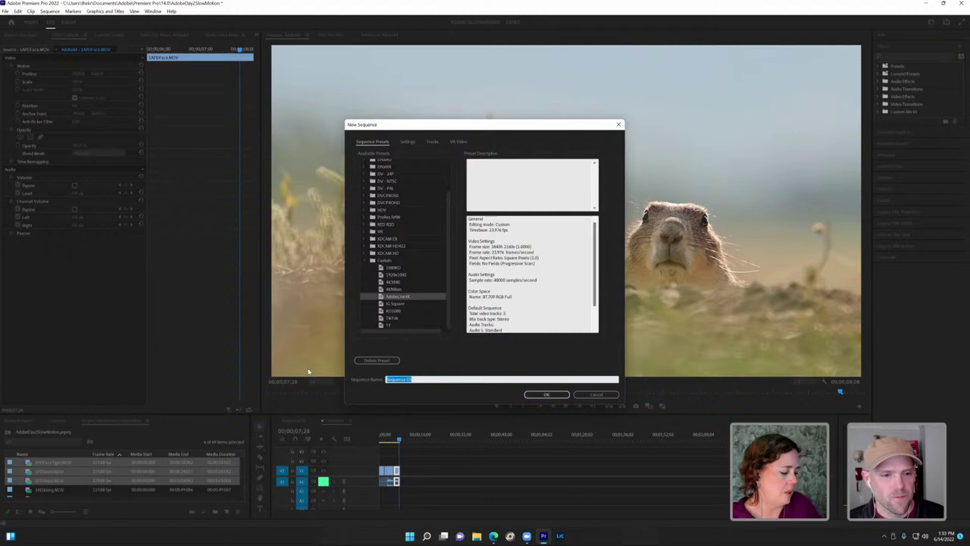
{"action": "type", "text": "Slo"}
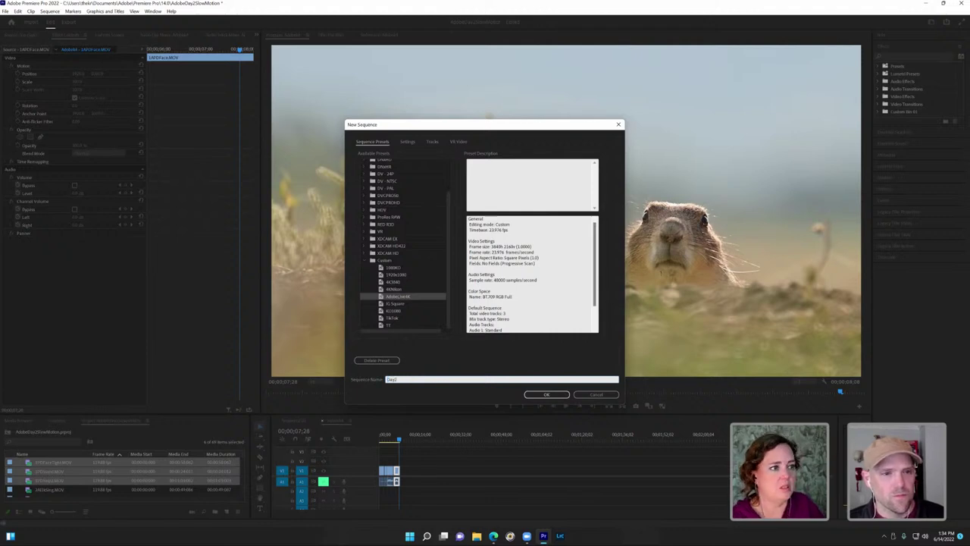
{"action": "left_click", "coordinate": [554, 394]}
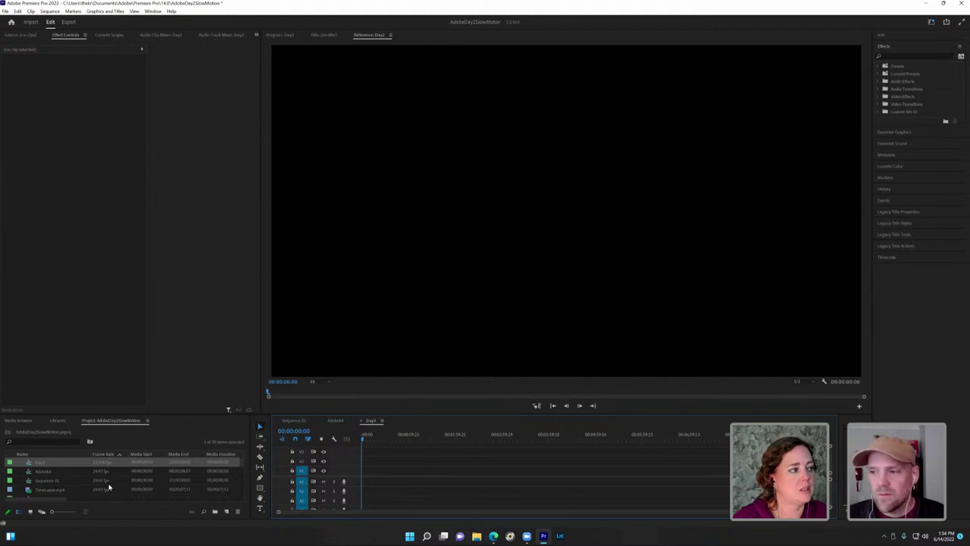
Step: Drag the panel divider up and select three 119.88 fps 3840 x 2160 wildlife clips in the Project panel
{"action": "left_click_drag", "start_coordinate": [243, 457], "coordinate": [242, 468]}
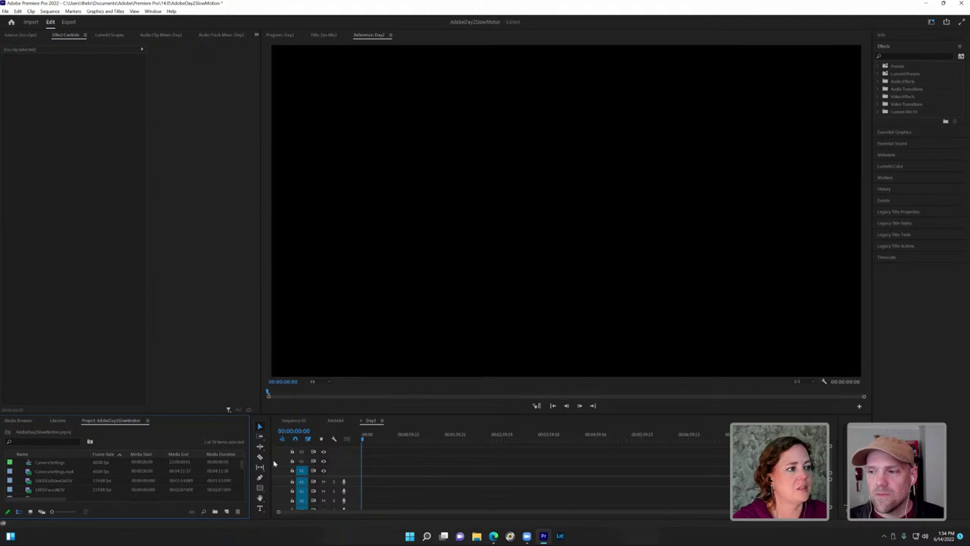
{"action": "scroll", "coordinate": [242, 466], "scroll_direction": "down", "scroll_amount": 3}
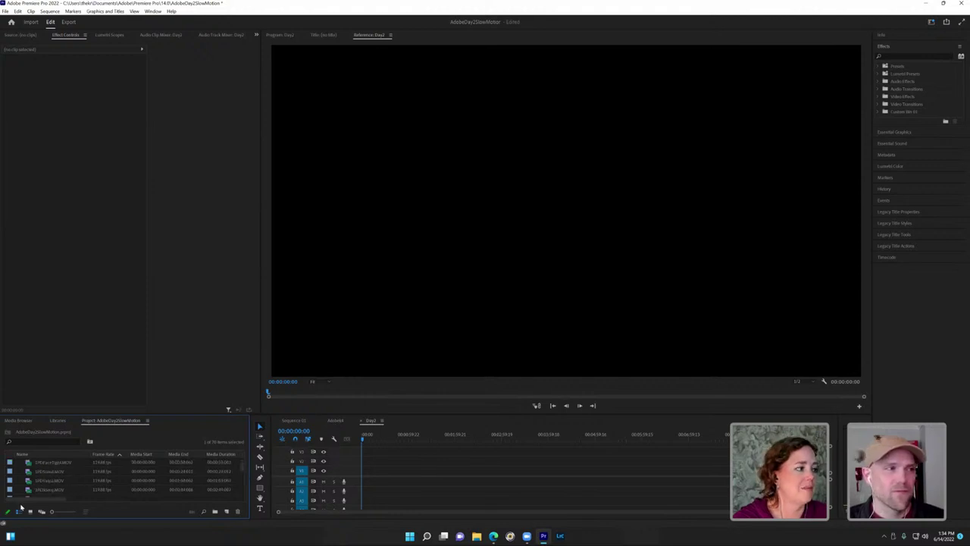
{"action": "left_click", "coordinate": [39, 491]}
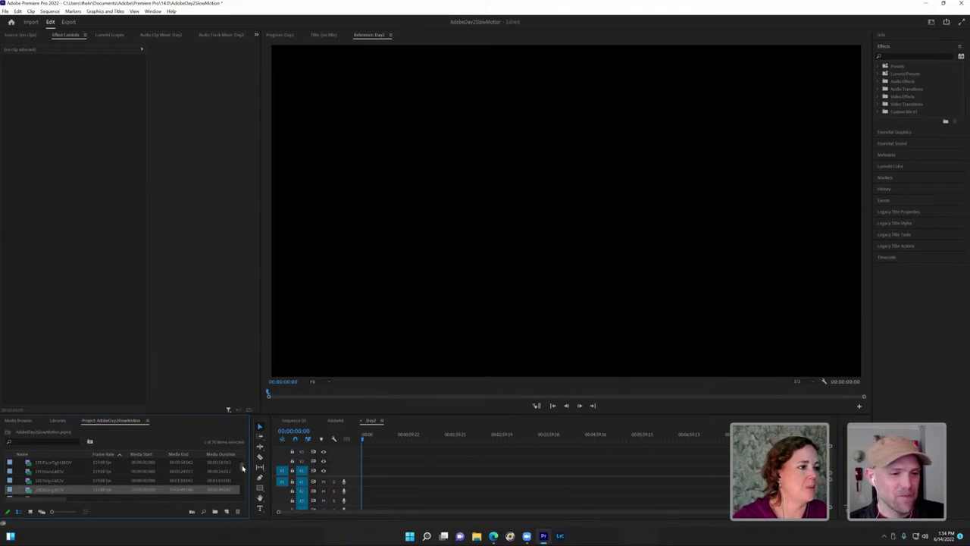
{"action": "scroll", "coordinate": [242, 467], "scroll_direction": "down", "scroll_amount": 1}
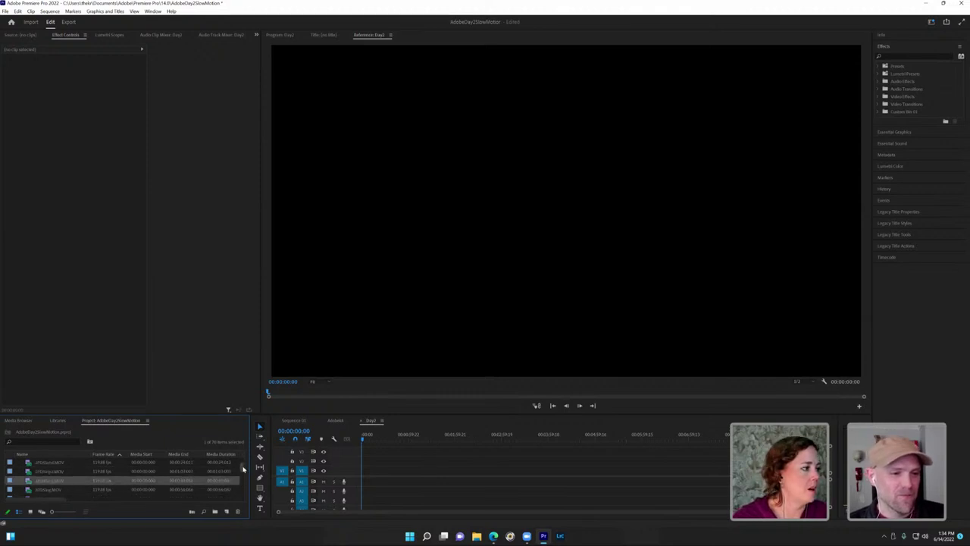
{"action": "scroll", "coordinate": [243, 469], "scroll_direction": "down", "scroll_amount": 3}
{"action": "scroll", "coordinate": [243, 469], "scroll_direction": "down", "scroll_amount": 2}
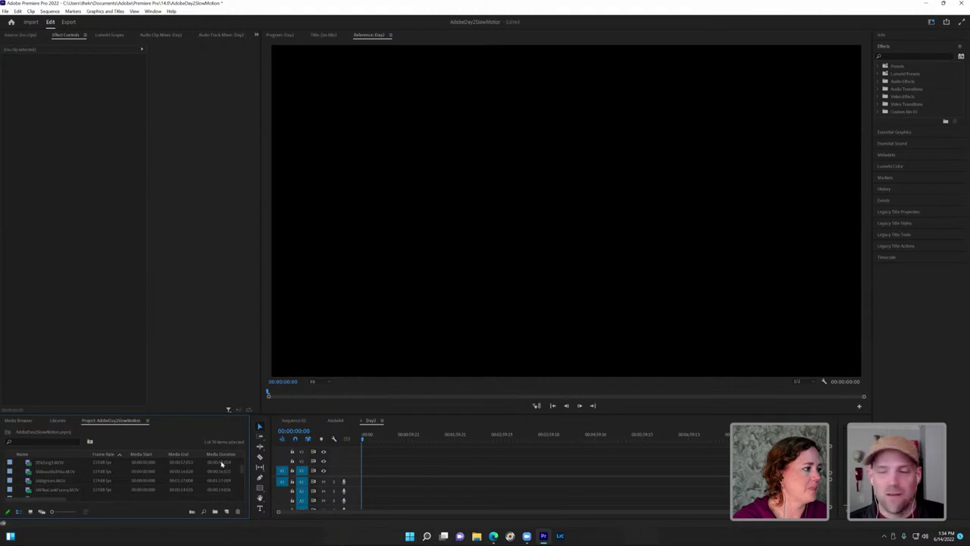
{"action": "scroll", "coordinate": [243, 466], "scroll_direction": "down", "scroll_amount": 3}
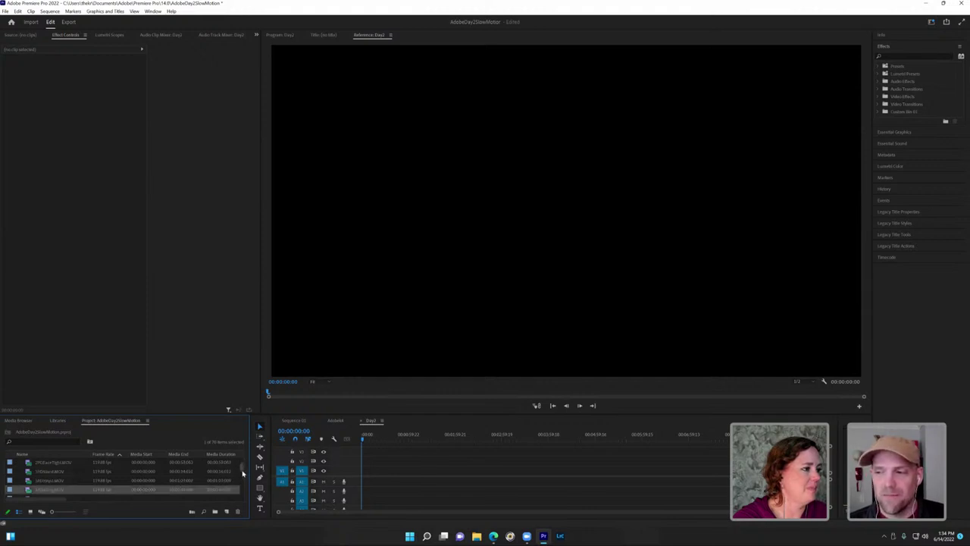
{"action": "scroll", "coordinate": [243, 473], "scroll_direction": "down", "scroll_amount": 3}
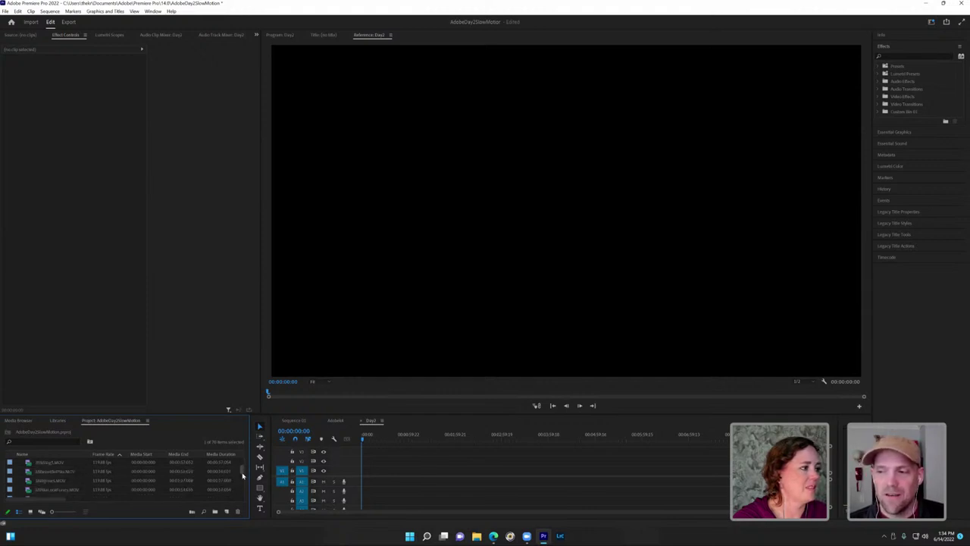
{"action": "left_click_drag", "start_coordinate": [237, 414], "coordinate": [239, 370]}
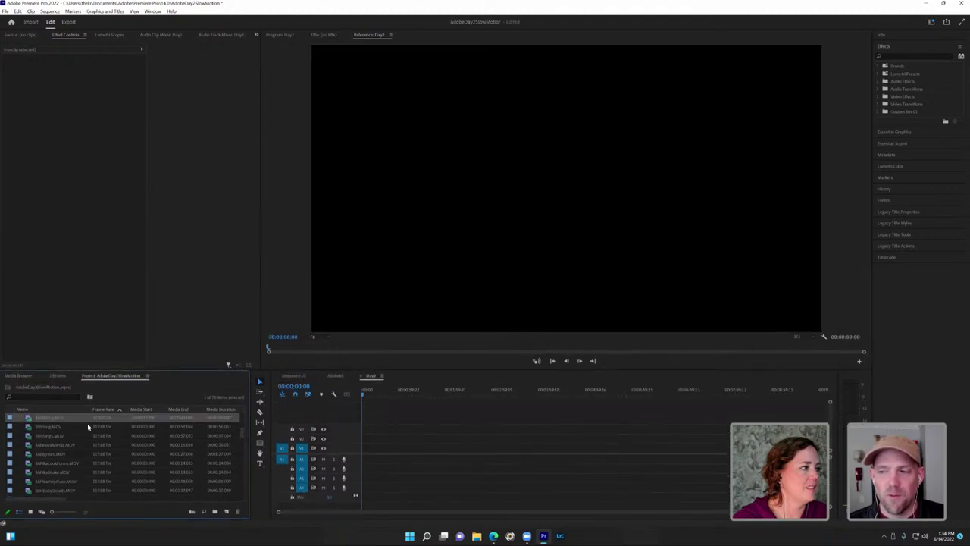
{"action": "scroll", "coordinate": [66, 463], "scroll_direction": "up", "scroll_amount": 1}
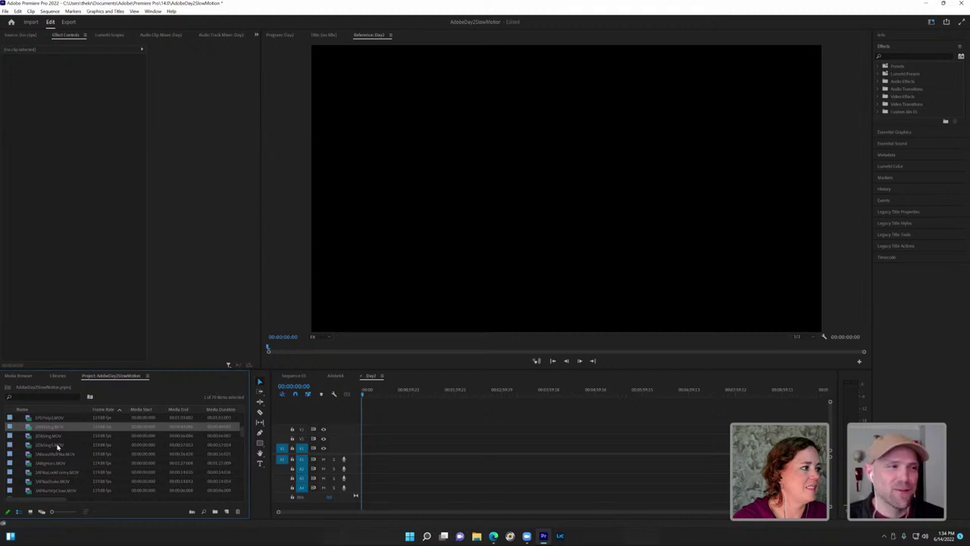
{"action": "left_click", "coordinate": [60, 446], "text": "shift"}
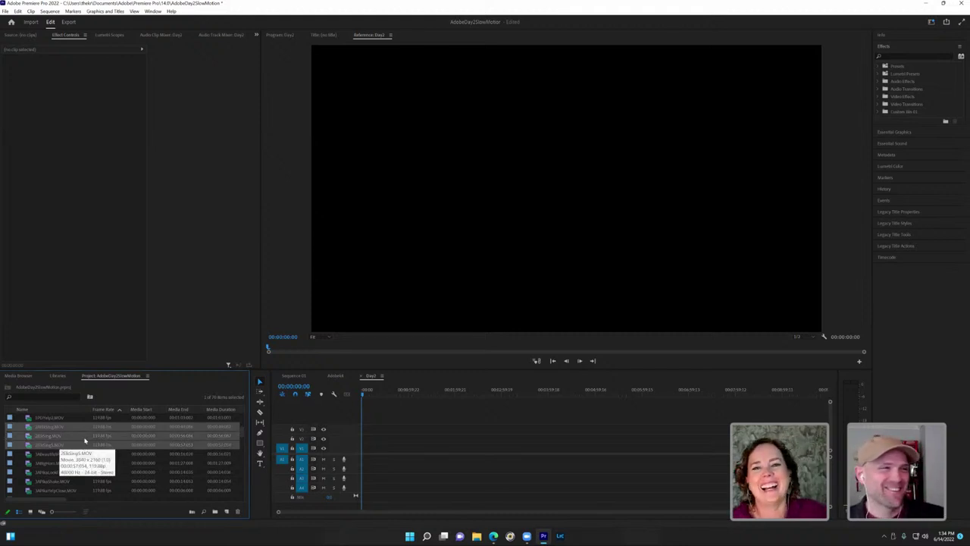
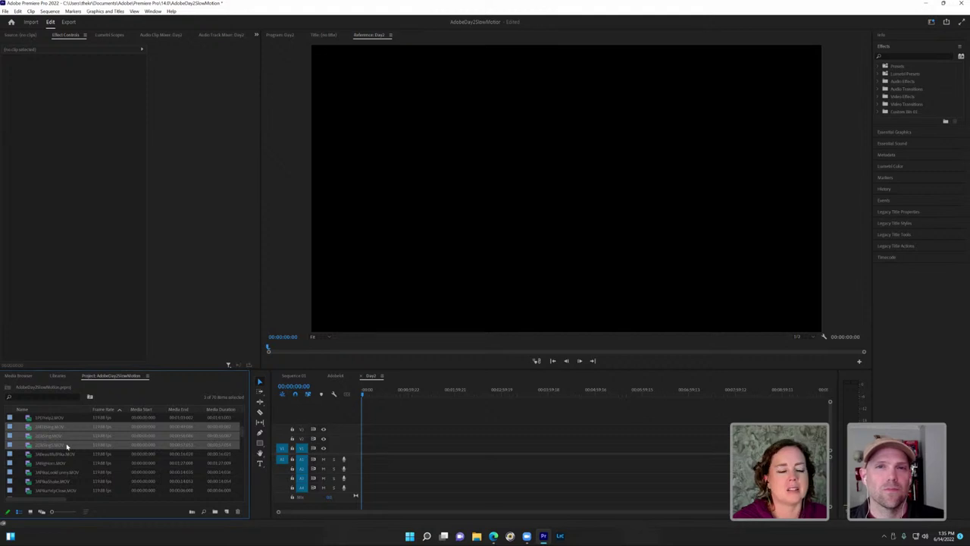
Step: Add the three selected elk clips to the Day2 sequence, keeping the existing settings, and play them
{"action": "left_click_drag", "start_coordinate": [67, 446], "coordinate": [369, 448]}
{"action": "left_click", "coordinate": [546, 282]}
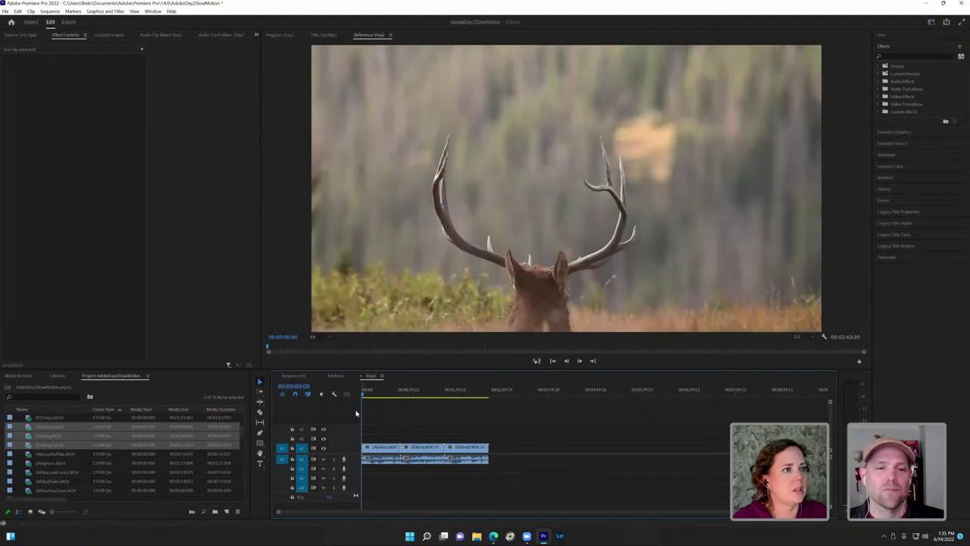
{"action": "key", "text": "space"}
Step: Solo audio track A1 and play through the first elk clip, jumping ahead partway
{"action": "left_click", "coordinate": [380, 447]}
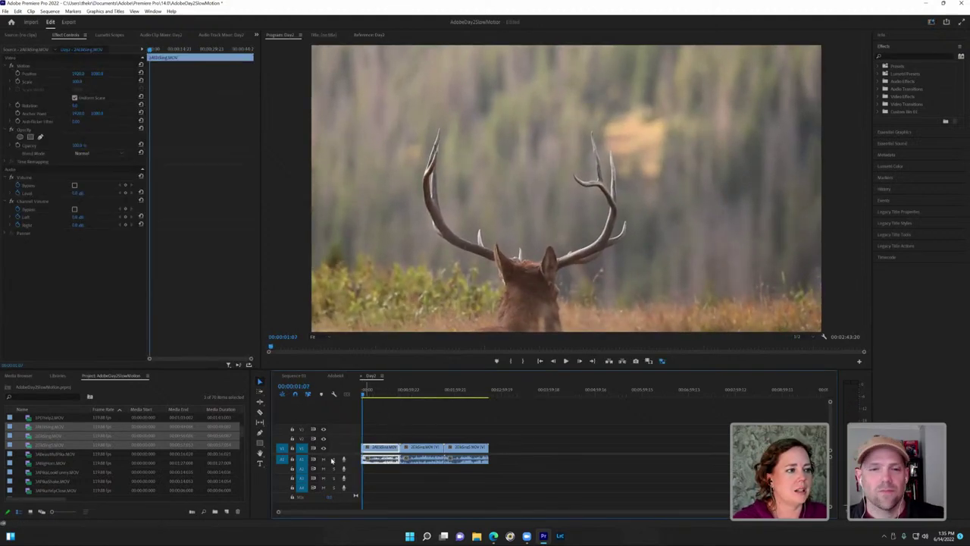
{"action": "left_click", "coordinate": [323, 459]}
{"action": "key", "text": "space"}
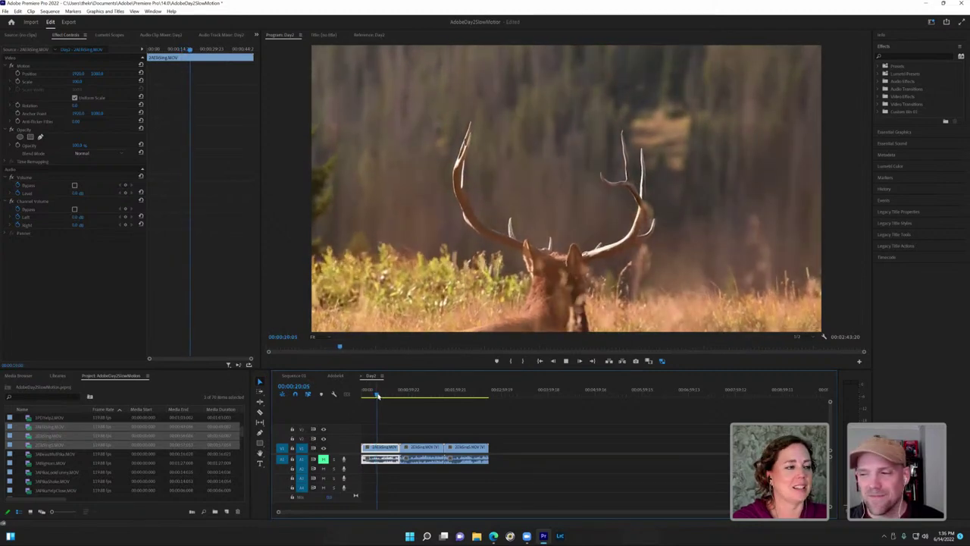
{"action": "left_click", "coordinate": [381, 395]}
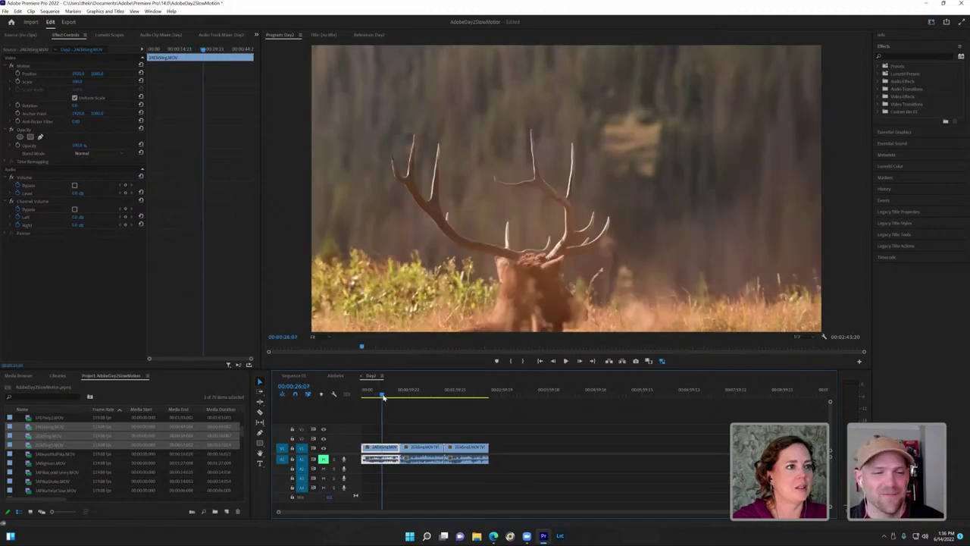
{"action": "key", "text": "space"}
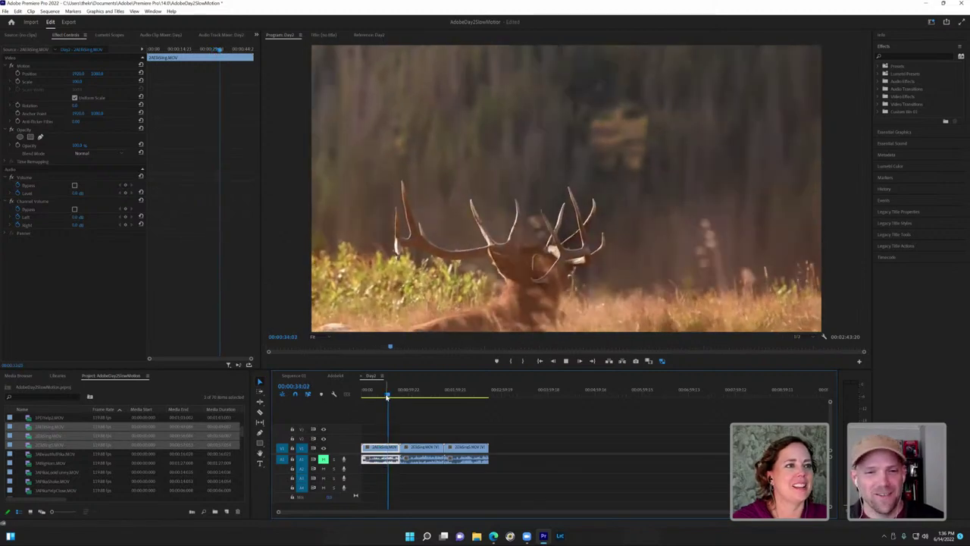
{"action": "key", "text": "space"}
Step: Trim the first elk clip's start to the playhead at 00:00:30:04 and play it back
{"action": "left_click_drag", "start_coordinate": [388, 396], "coordinate": [384, 395]}
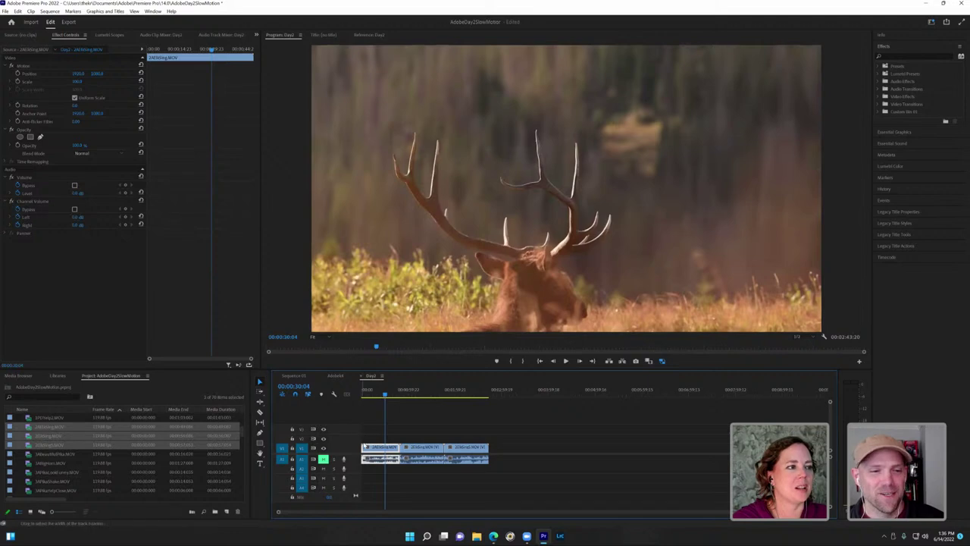
{"action": "left_click_drag", "start_coordinate": [363, 454], "coordinate": [386, 453]}
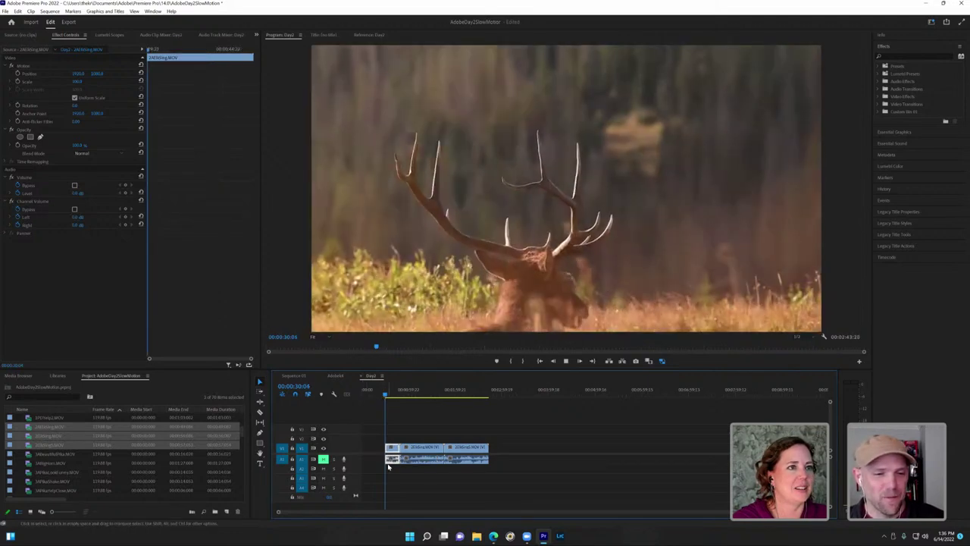
{"action": "key", "text": "space"}
{"action": "key", "text": "space"}
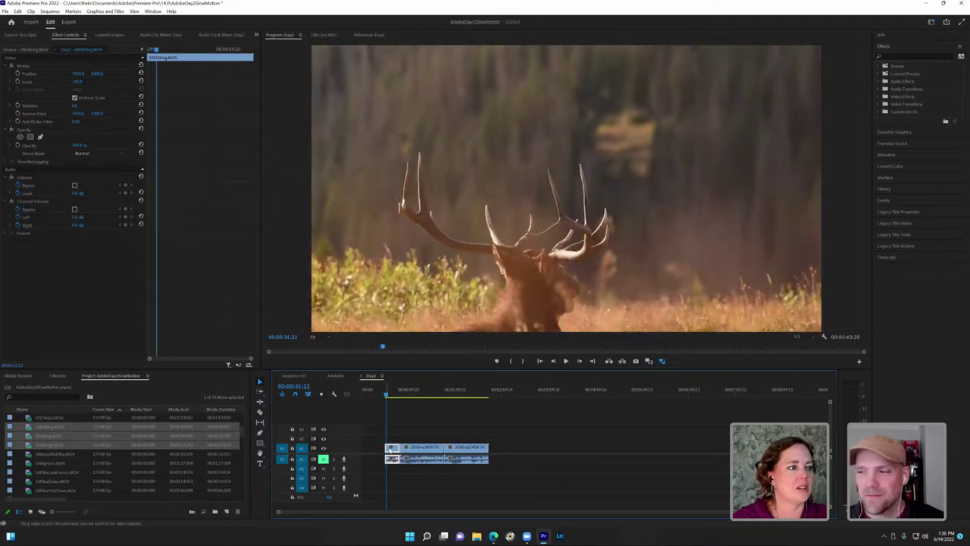
{"action": "key", "text": "space"}
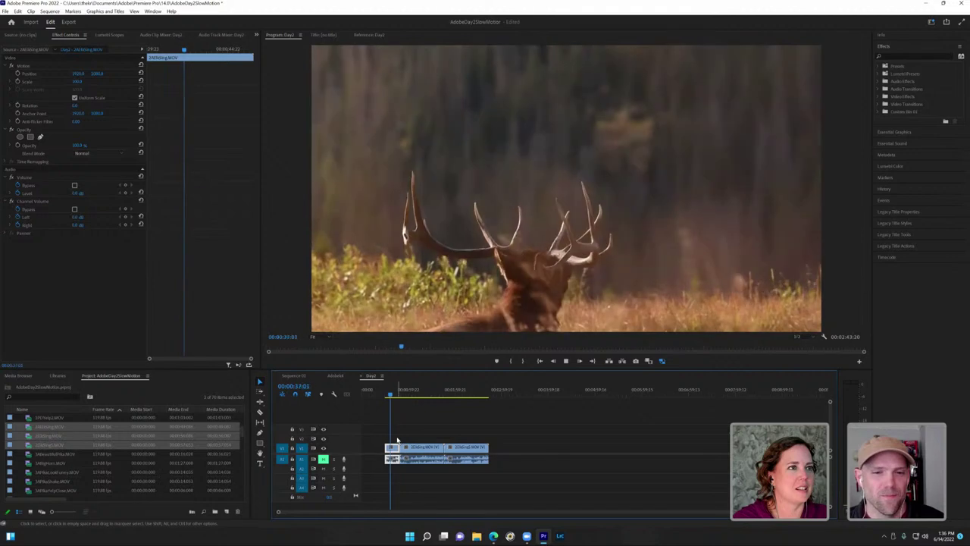
Step: Trim more off the first clip's start at 00:00:37:03 and review the result
{"action": "key", "text": "space"}
{"action": "left_click_drag", "start_coordinate": [391, 447], "coordinate": [399, 447]}
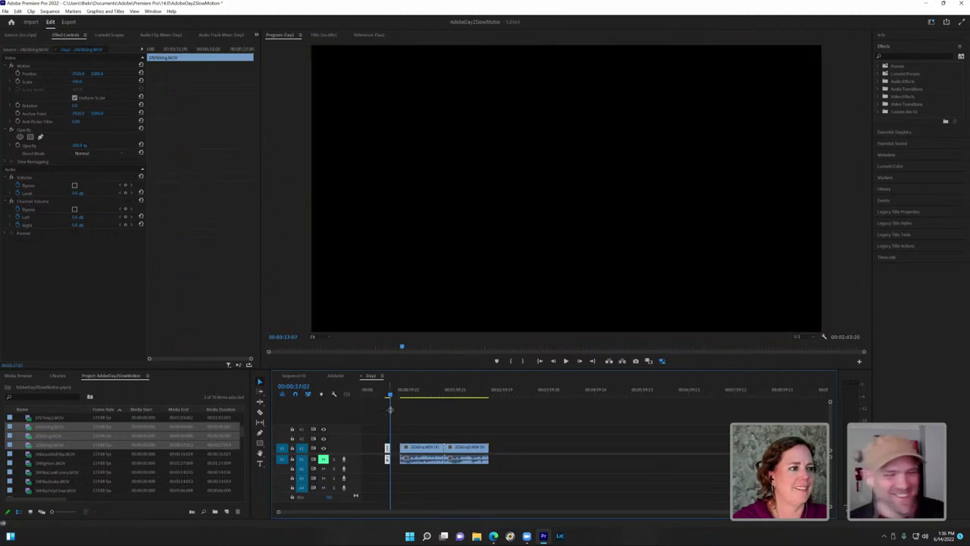
{"action": "left_click_drag", "start_coordinate": [389, 399], "coordinate": [384, 400]}
{"action": "key", "text": "space"}
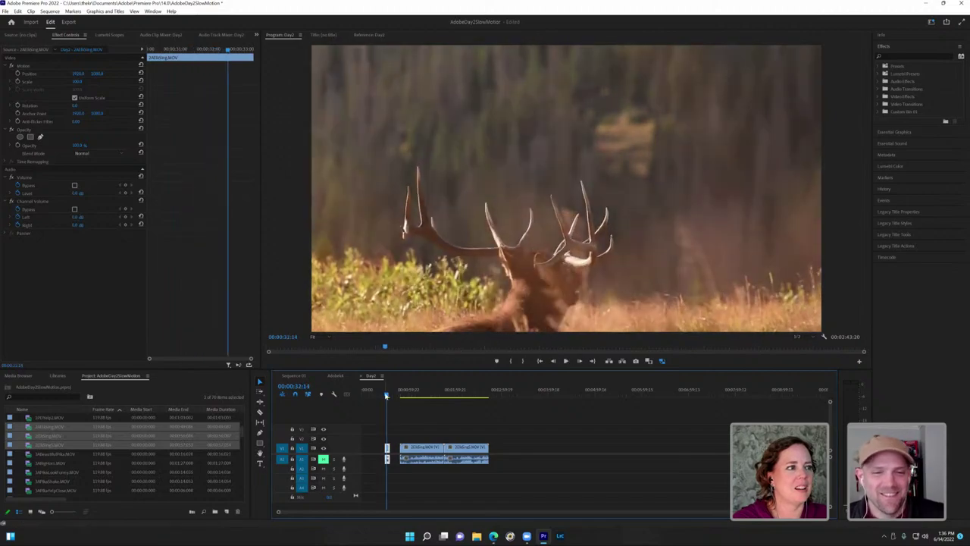
Step: Scrub and play forward through the elk footage to choose the clip's end point
{"action": "left_click", "coordinate": [394, 400]}
{"action": "left_click_drag", "start_coordinate": [401, 402], "coordinate": [410, 398]}
{"action": "key", "text": "space"}
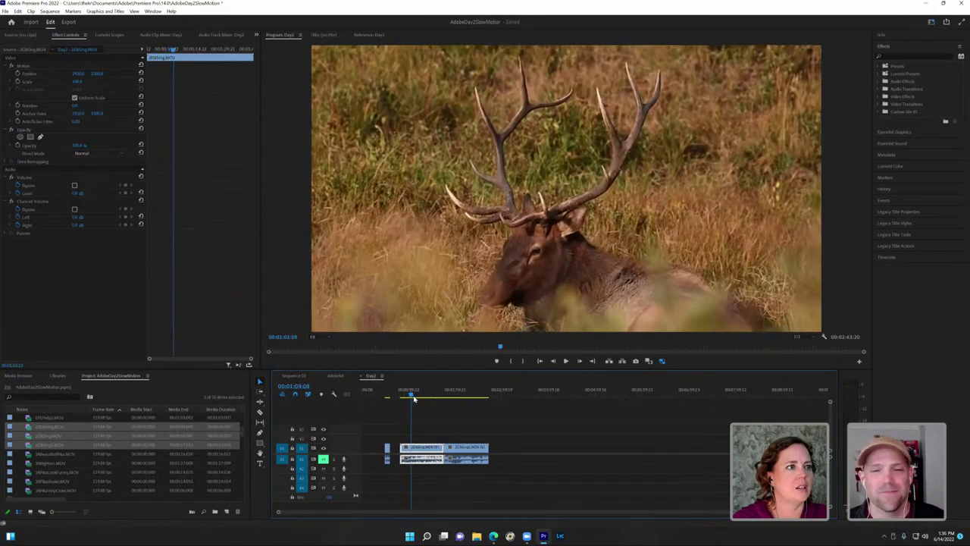
{"action": "key", "text": "space"}
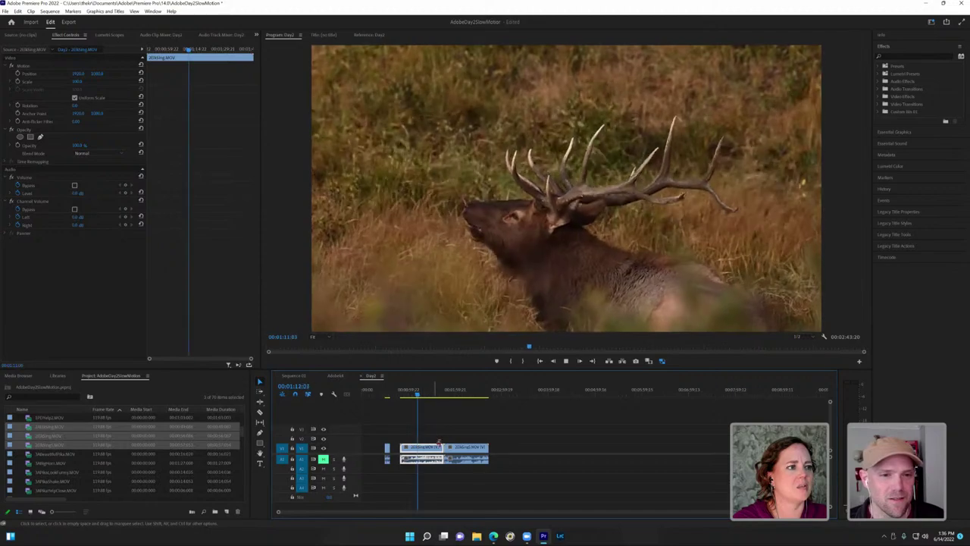
{"action": "key", "text": "space"}
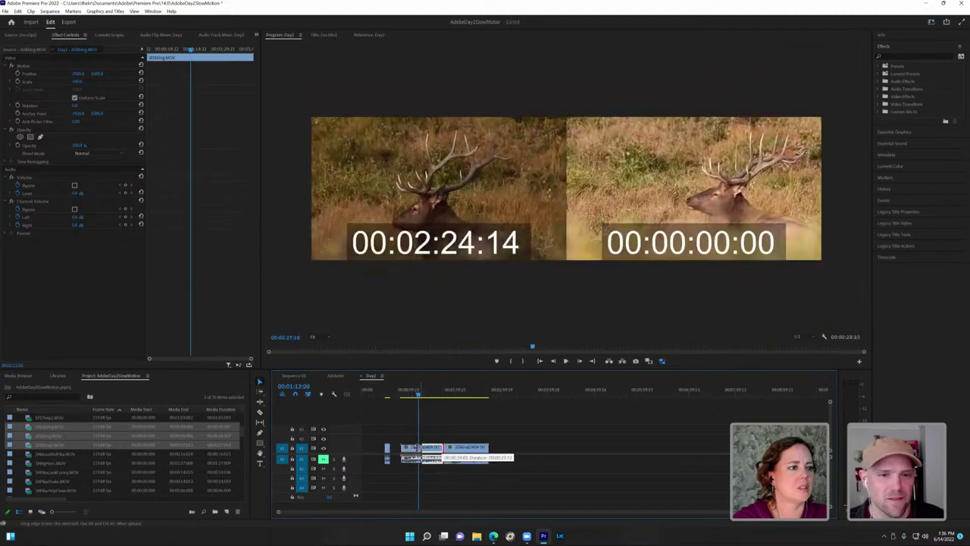
Step: Trim the short elk clip's end down to a sliver
{"action": "left_click_drag", "start_coordinate": [415, 448], "coordinate": [416, 448]}
{"action": "key", "text": "j"}
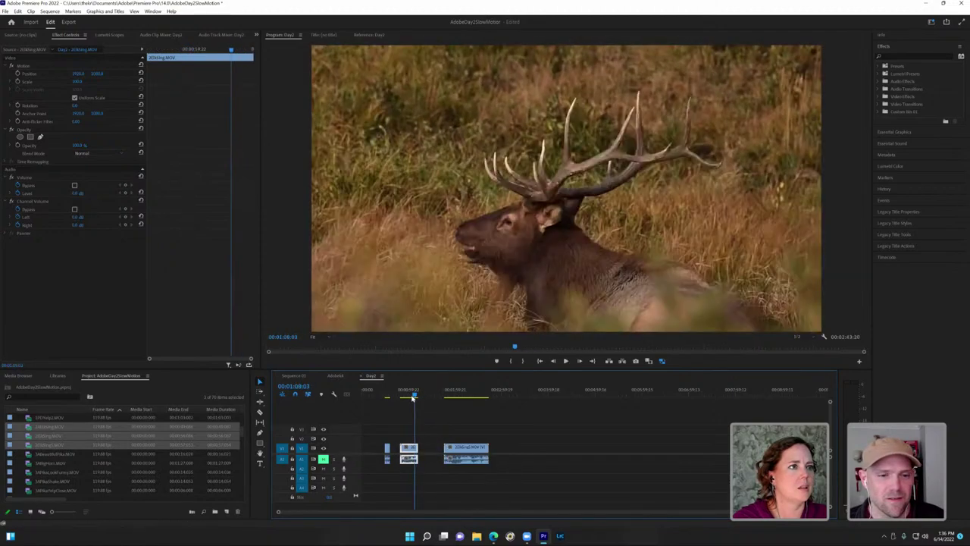
{"action": "left_click_drag", "start_coordinate": [407, 447], "coordinate": [414, 448]}
Step: Delete the unwanted elk clip and pull the two remaining clips together to close the gap
{"action": "left_click_drag", "start_coordinate": [413, 396], "coordinate": [467, 406]}
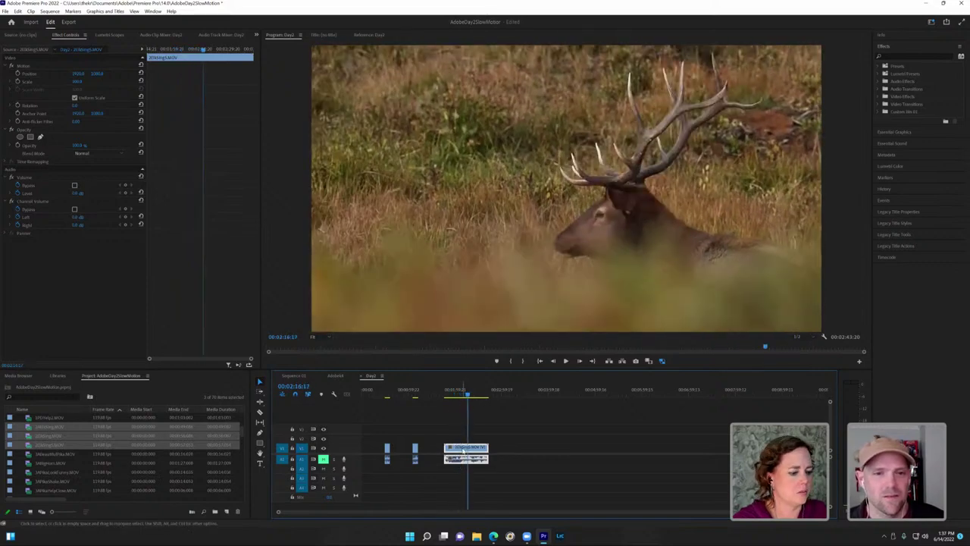
{"action": "key", "text": "Delete"}
{"action": "left_click_drag", "start_coordinate": [382, 409], "coordinate": [385, 447]}
{"action": "left_click", "coordinate": [384, 391]}
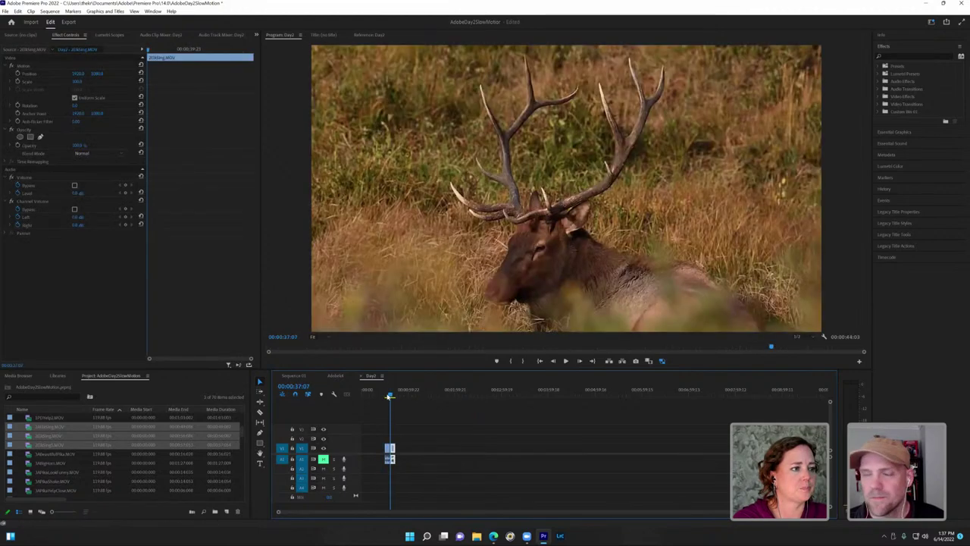
{"action": "left_click", "coordinate": [385, 393]}
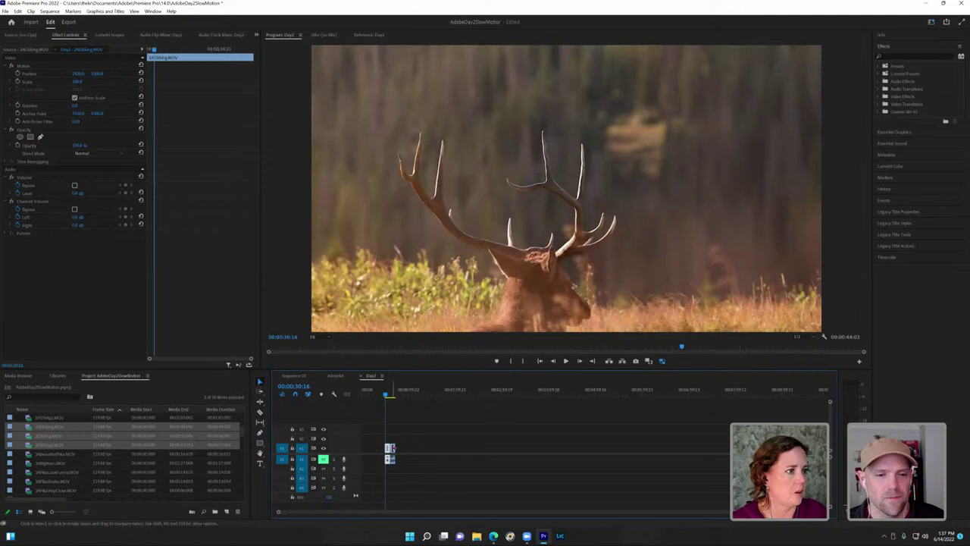
Step: Move the short elk clip further right and play back both short clip pieces
{"action": "left_click_drag", "start_coordinate": [391, 449], "coordinate": [428, 452]}
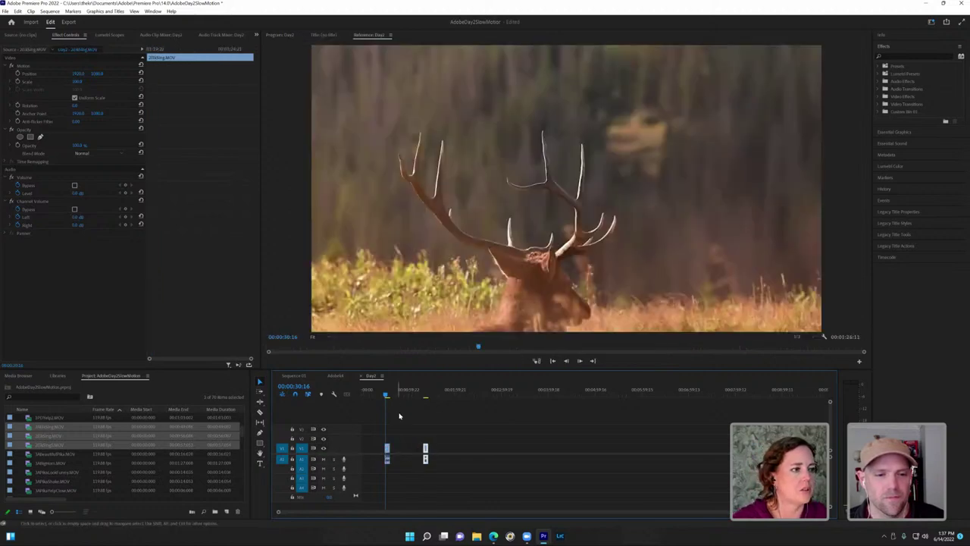
{"action": "left_click", "coordinate": [385, 393]}
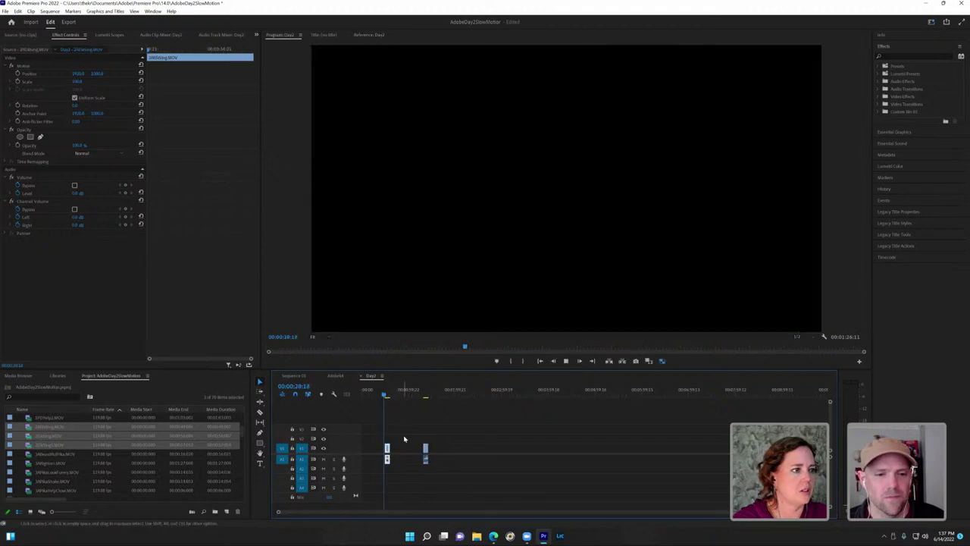
{"action": "key", "text": "space"}
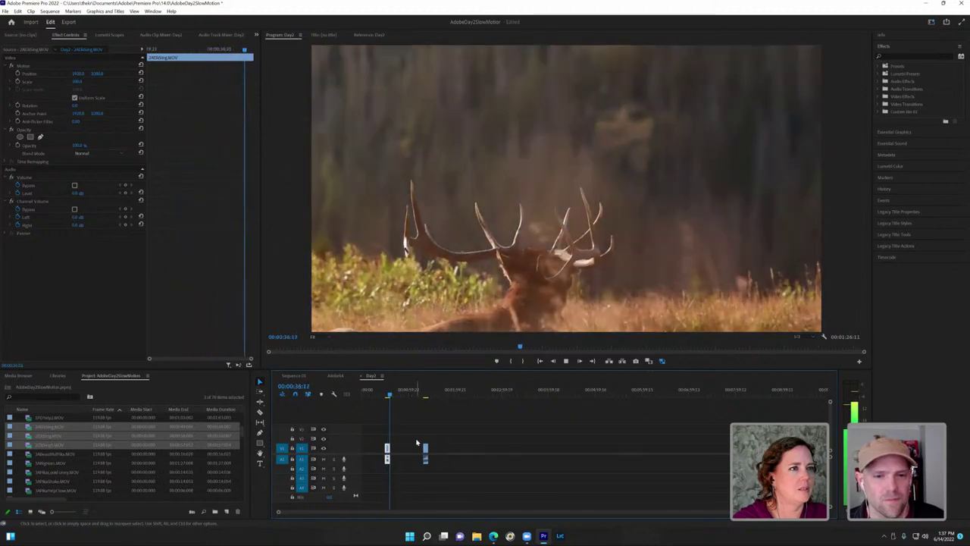
{"action": "key", "text": "space"}
{"action": "left_click", "coordinate": [425, 394]}
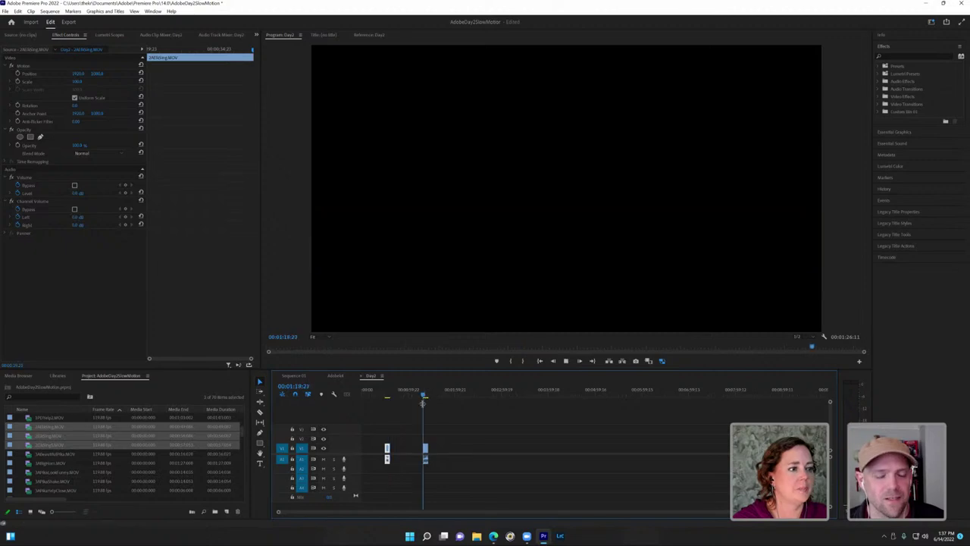
{"action": "key", "text": "space"}
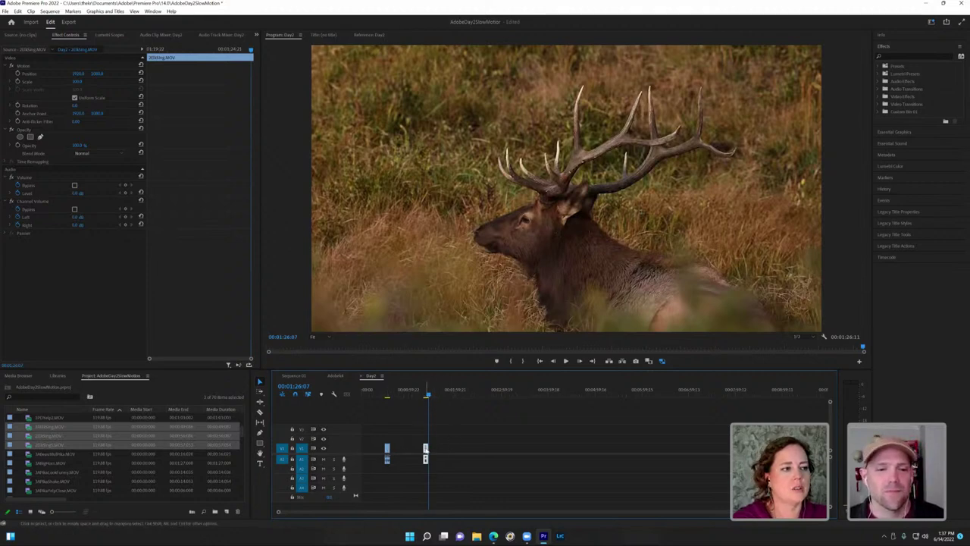
Step: Unlink the second elk clip's audio from its video and move the audio down to track A3
{"action": "right_click", "coordinate": [426, 449]}
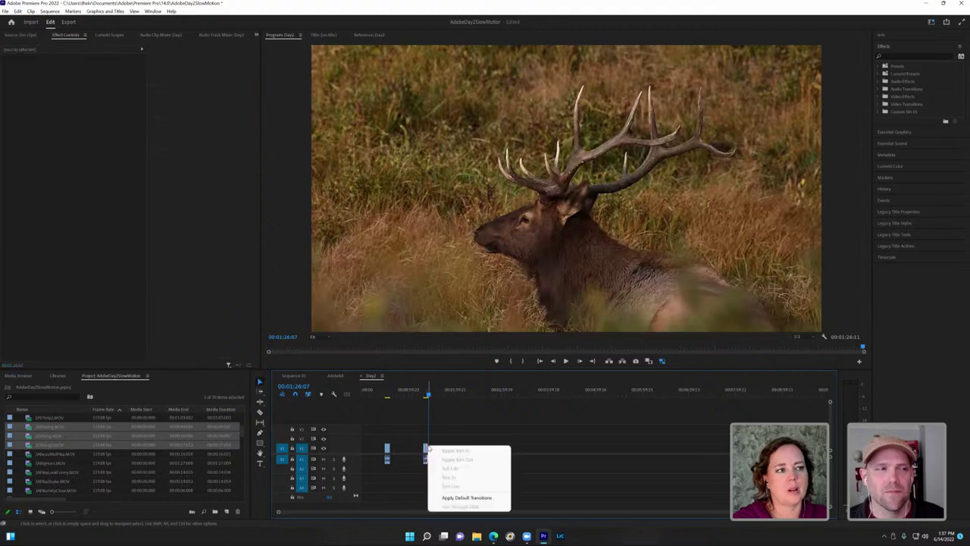
{"action": "left_click", "coordinate": [448, 432]}
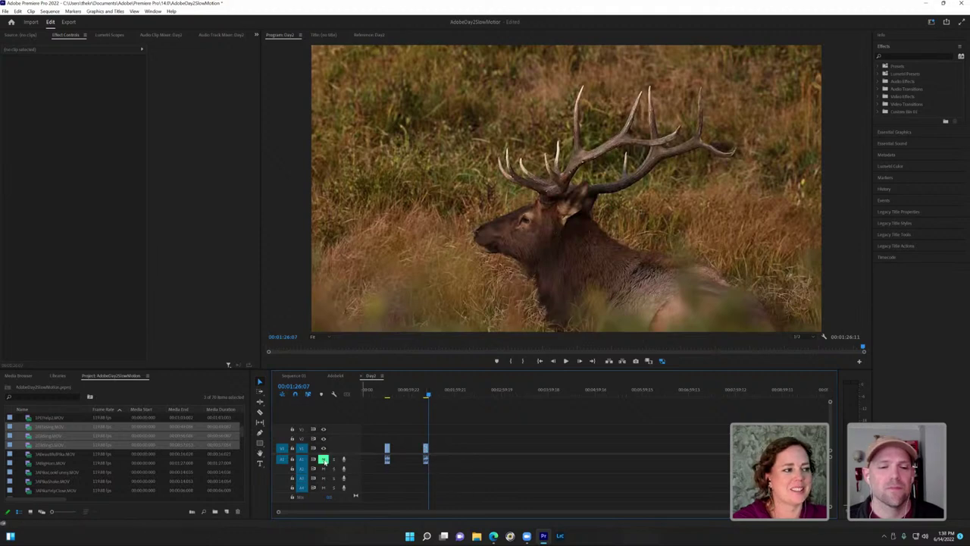
{"action": "right_click", "coordinate": [427, 449]}
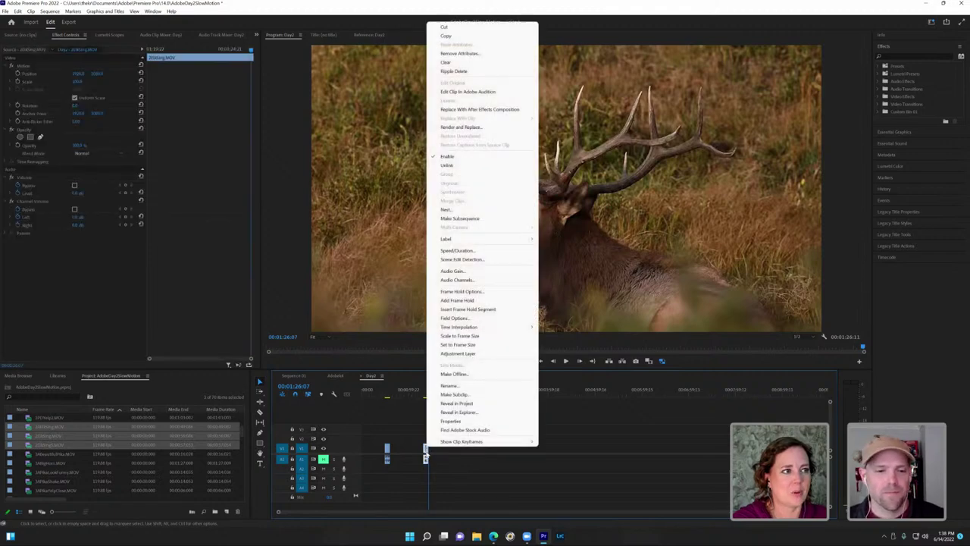
{"action": "left_click", "coordinate": [462, 165]}
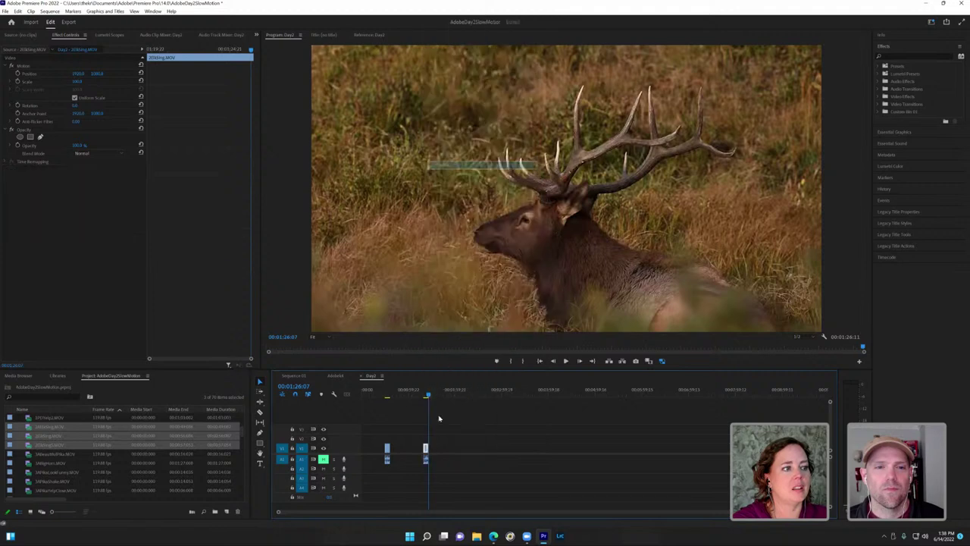
{"action": "mouse_move", "coordinate": [427, 463]}
{"action": "left_mouse_down"}
{"action": "mouse_move", "coordinate": [401, 476]}
{"action": "mouse_move", "coordinate": [427, 479]}
{"action": "left_mouse_up"}
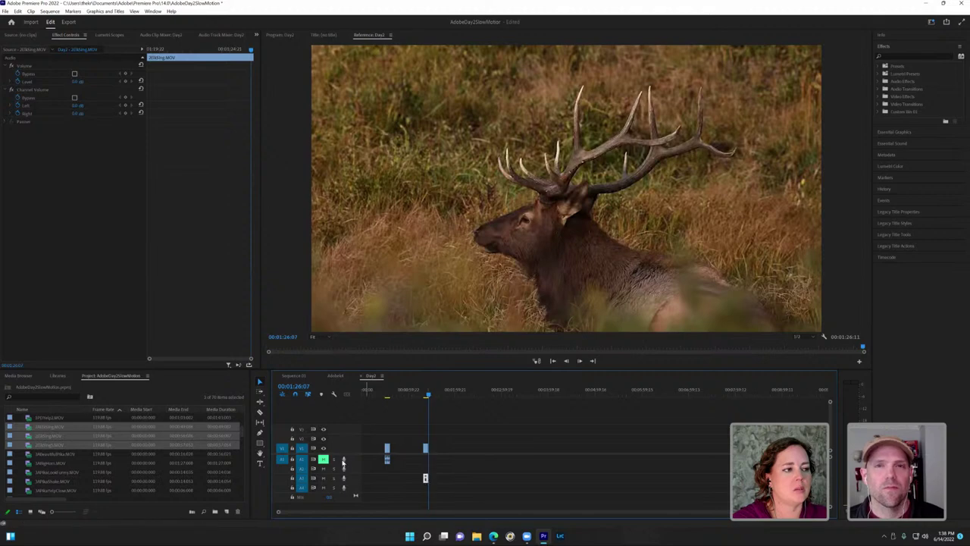
{"action": "left_click", "coordinate": [427, 448]}
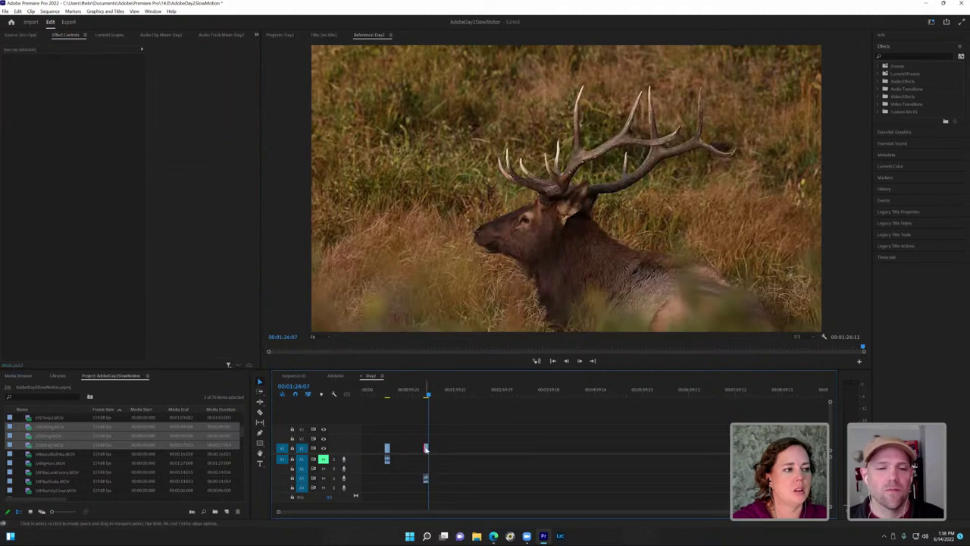
{"action": "right_click", "coordinate": [426, 448]}
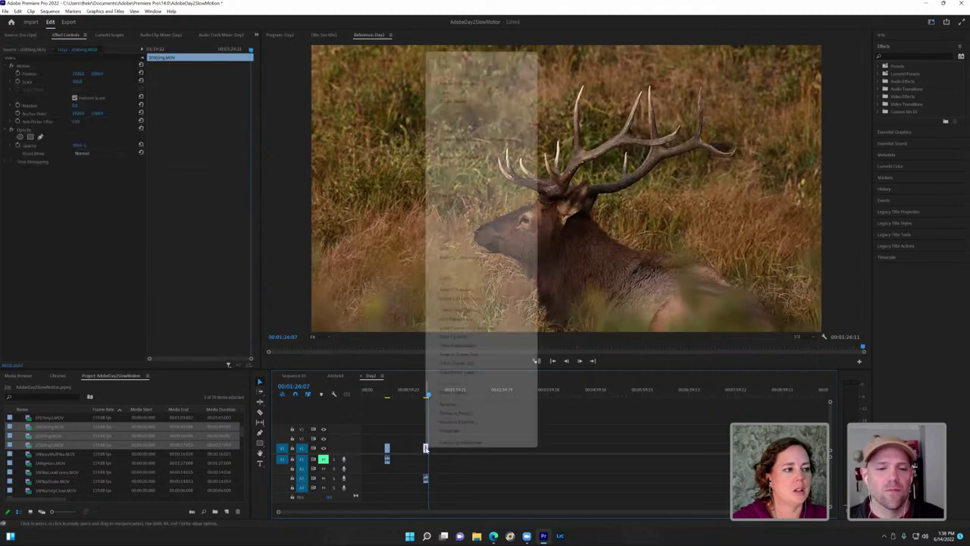
Step: Apply a slower speed to the 20Elking clip via Speed/Duration and preview a later frame
{"action": "left_click", "coordinate": [464, 291]}
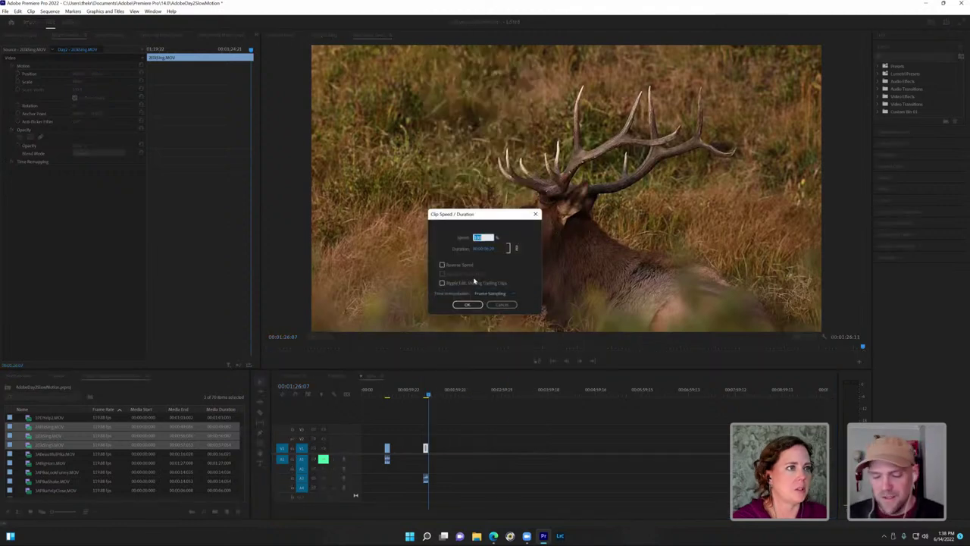
{"action": "key", "text": "Return"}
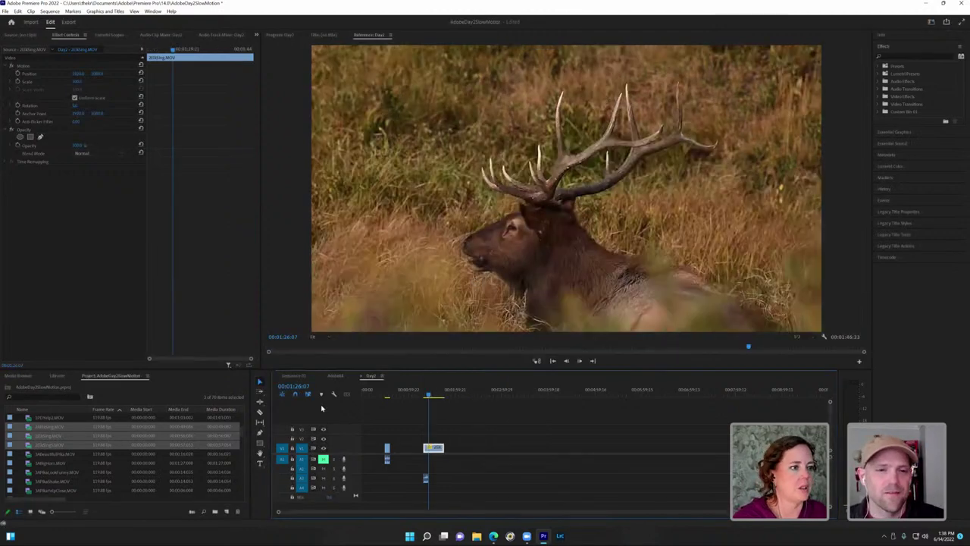
{"action": "left_click_drag", "start_coordinate": [428, 396], "coordinate": [430, 398]}
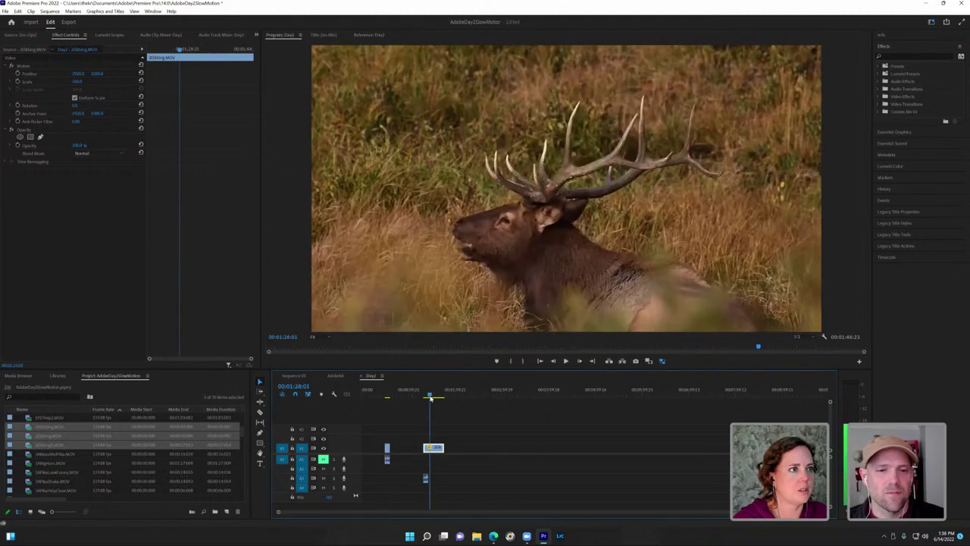
{"action": "left_click", "coordinate": [427, 478]}
Step: Play the sequence, mute track A3, then bring up options for the elk clip near the start
{"action": "left_click", "coordinate": [434, 447]}
{"action": "key", "text": "space"}
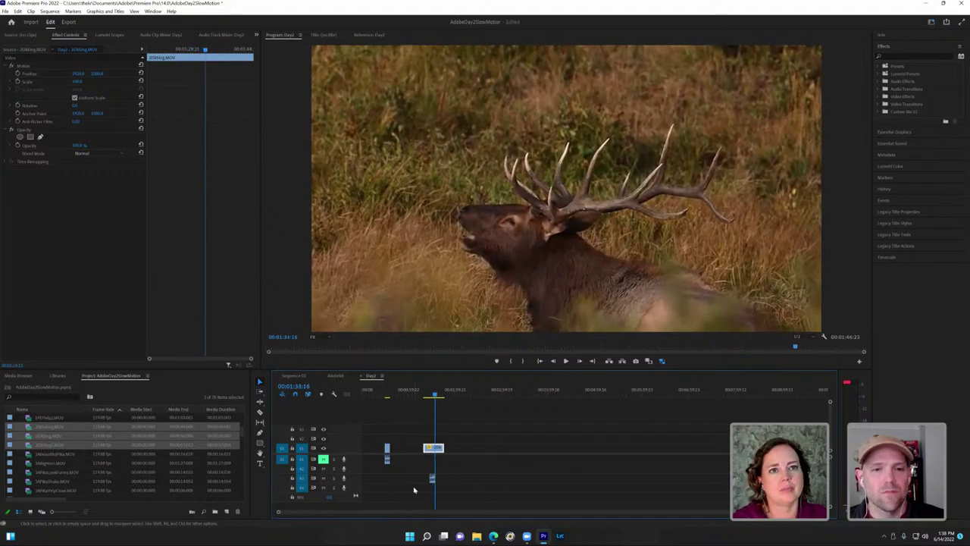
{"action": "left_click", "coordinate": [433, 477]}
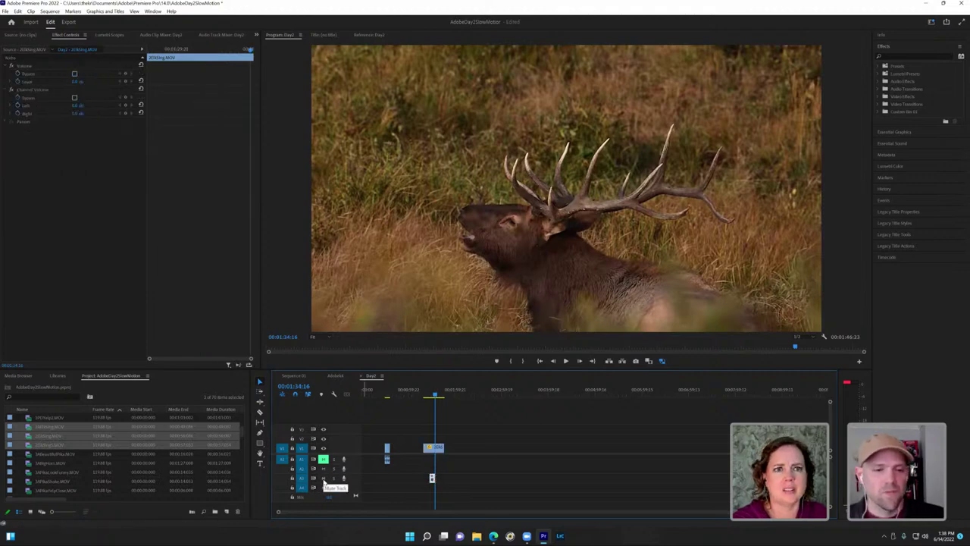
{"action": "left_click", "coordinate": [323, 478]}
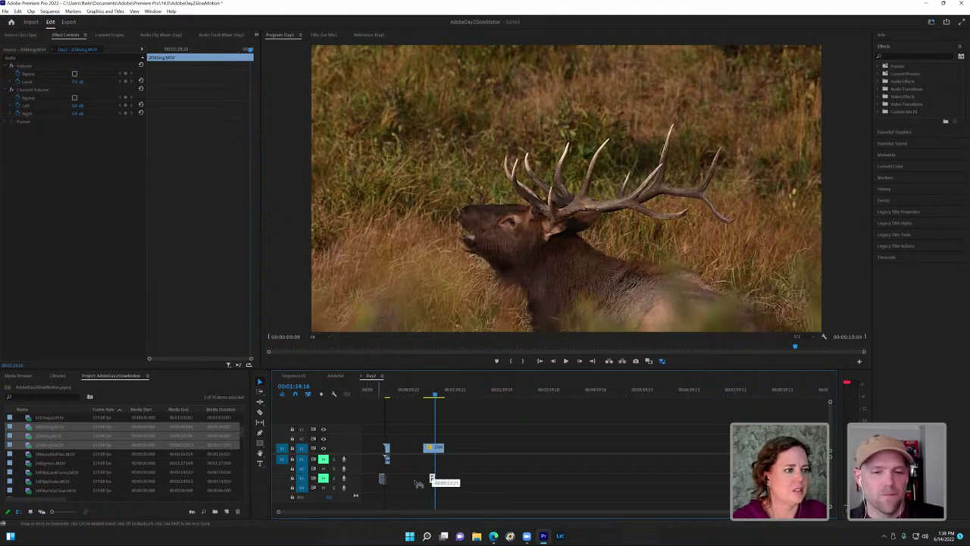
{"action": "left_click", "coordinate": [435, 398]}
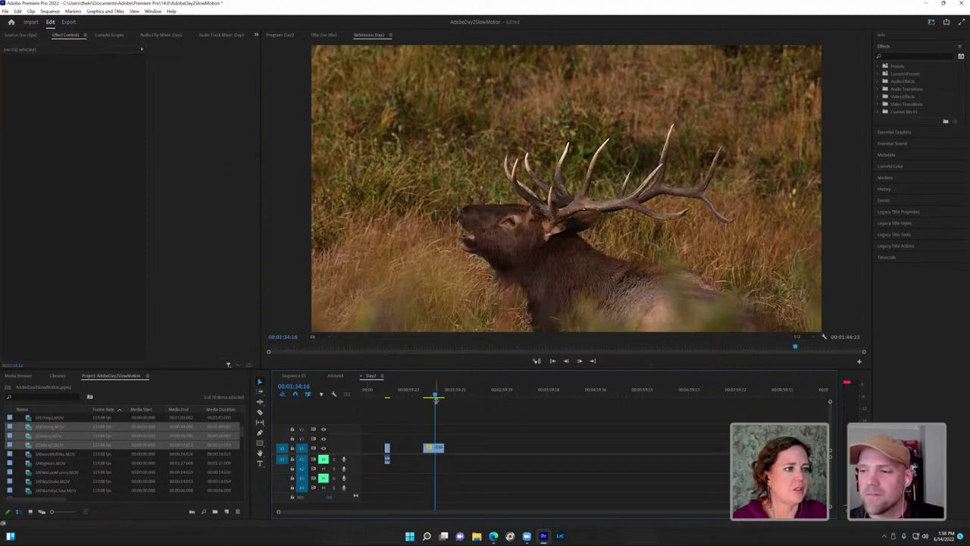
{"action": "left_click", "coordinate": [387, 395]}
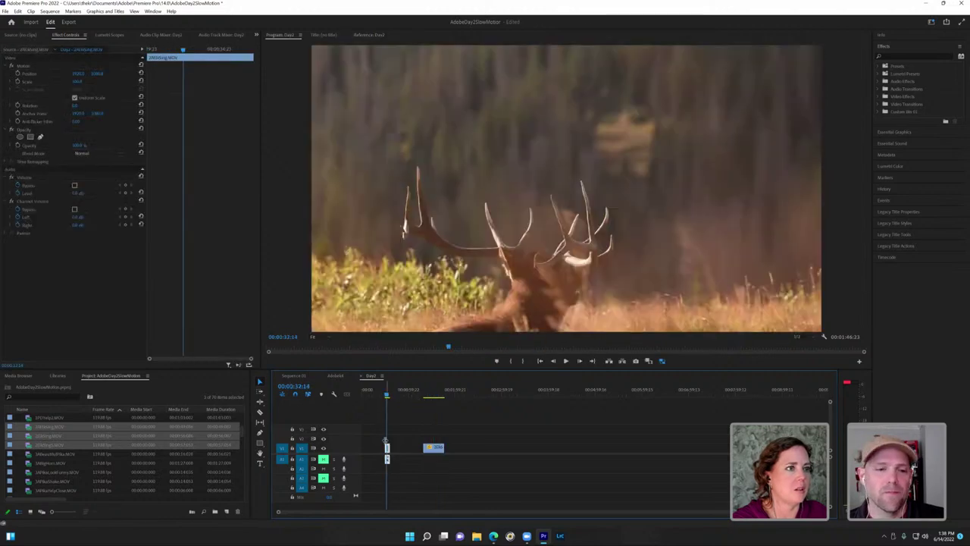
{"action": "right_click", "coordinate": [388, 452]}
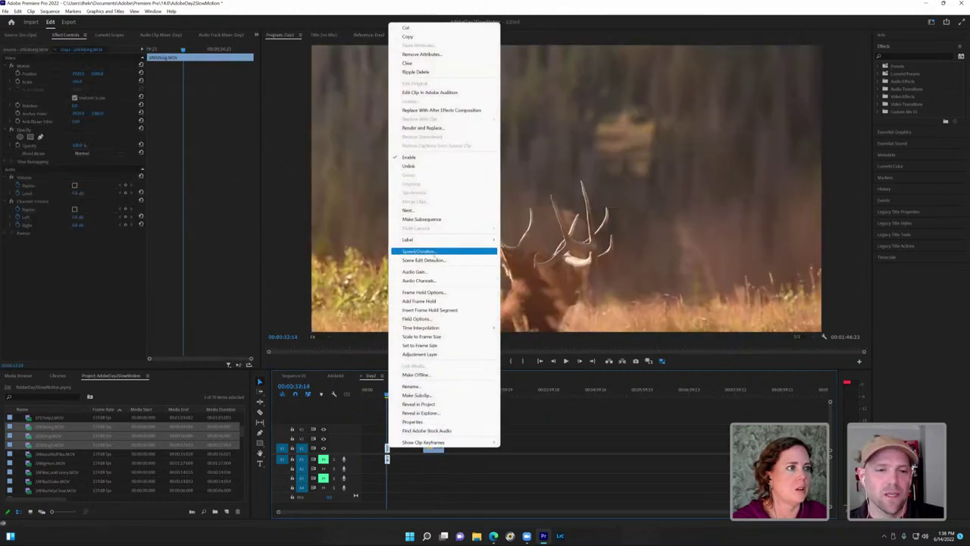
Step: Slow the second elk clip via Speed/Duration, ripple delete the gap before it, and play
{"action": "left_click", "coordinate": [434, 252]}
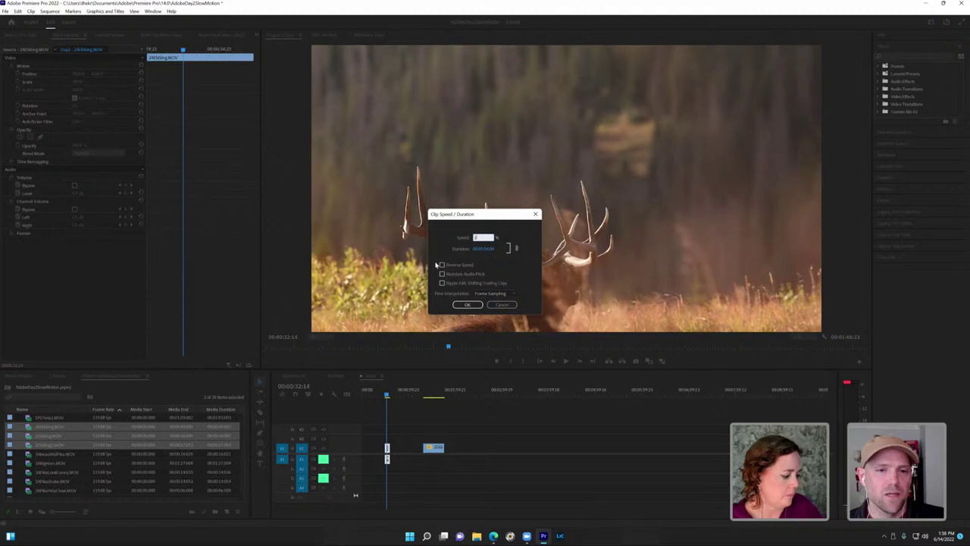
{"action": "key", "text": "Return"}
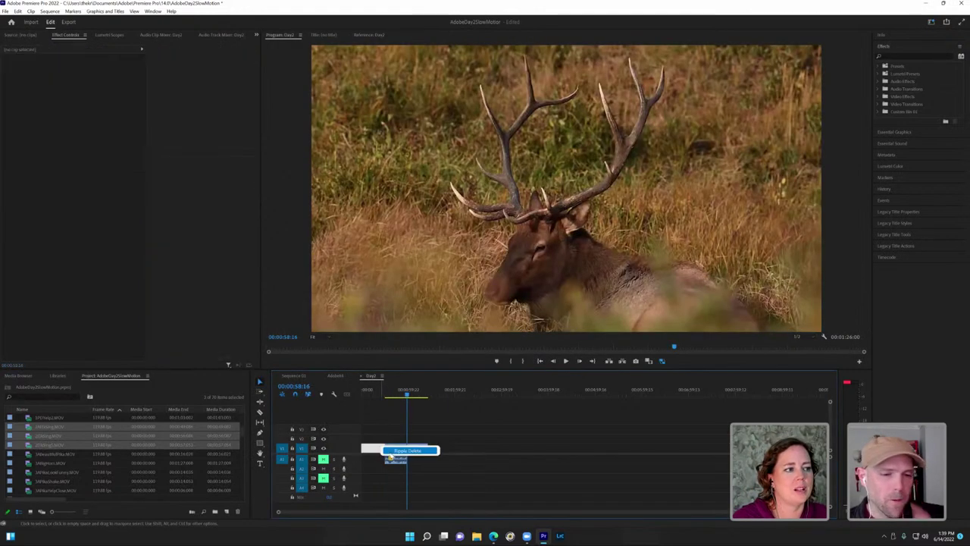
{"action": "left_click_drag", "start_coordinate": [380, 448], "coordinate": [358, 448]}
{"action": "left_click", "coordinate": [364, 390]}
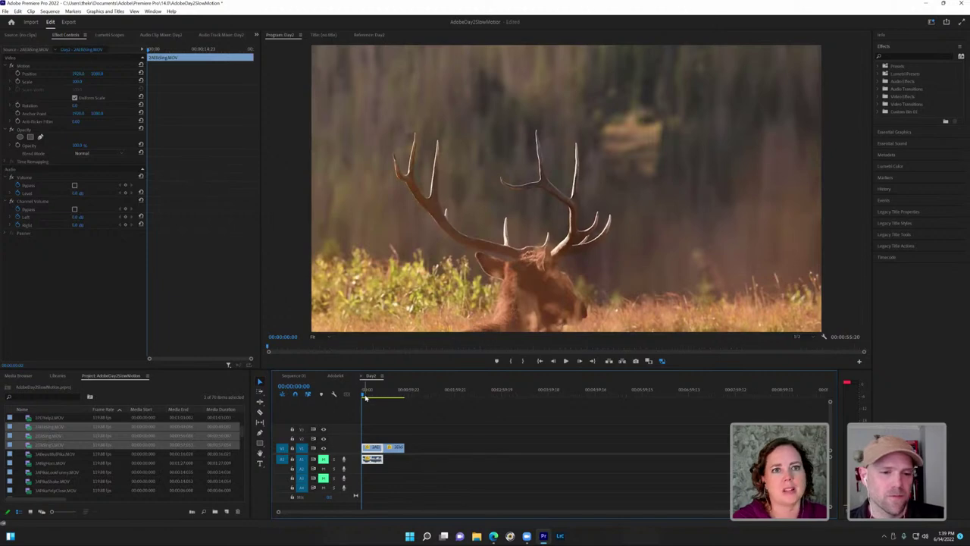
{"action": "key", "text": "space"}
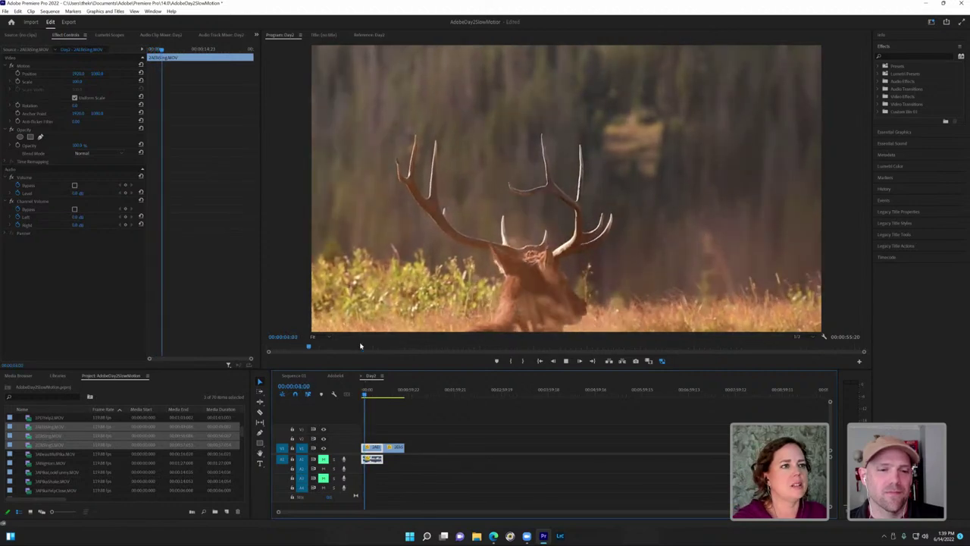
{"action": "key", "text": "space"}
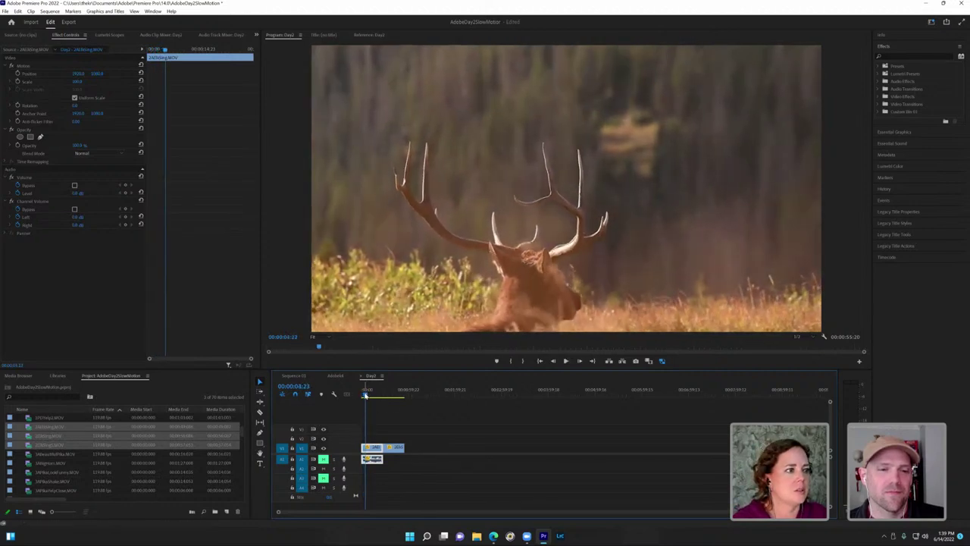
Step: Ripple-trim the opening frames of the elk clip and replay from 00:00:00:00
{"action": "left_click", "coordinate": [364, 395]}
{"action": "left_click_drag", "start_coordinate": [363, 446], "coordinate": [364, 448]}
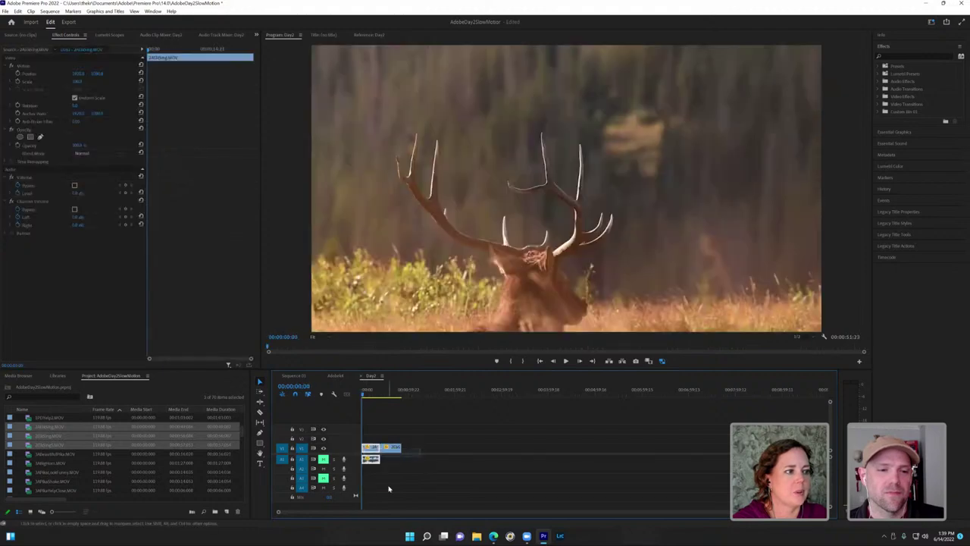
{"action": "key", "text": "space"}
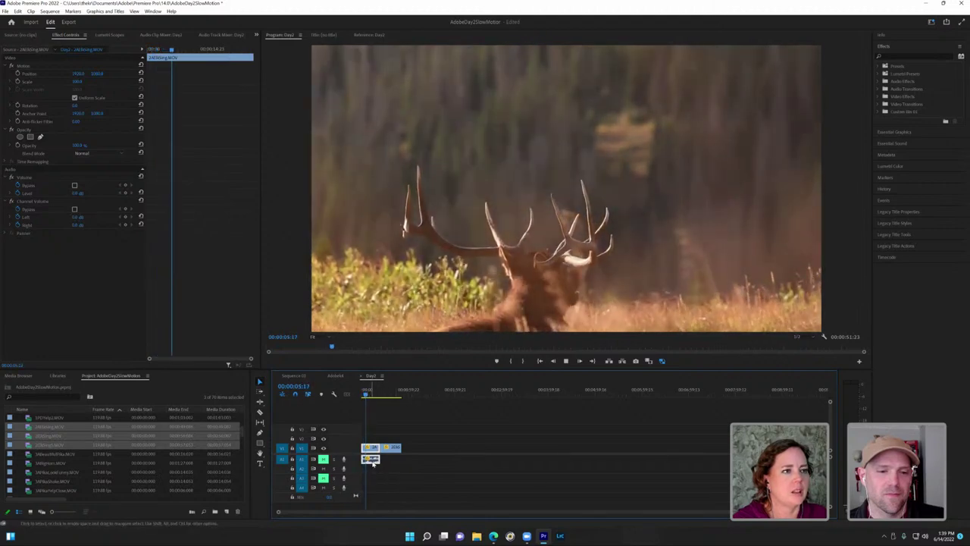
{"action": "key", "text": "space"}
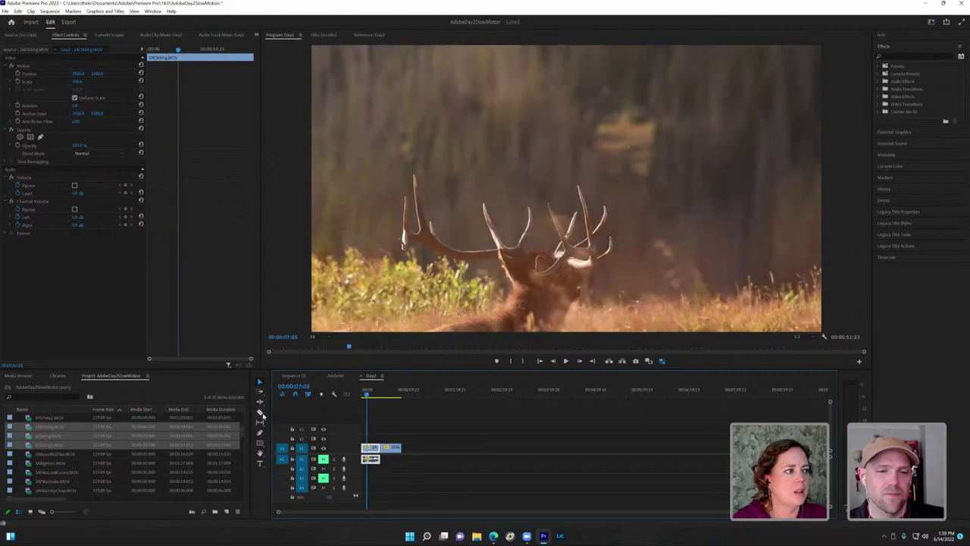
{"action": "left_click", "coordinate": [260, 412]}
Step: Move the elk clip later in the sequence, nudging it onto the bugling elk clip, and play
{"action": "left_click", "coordinate": [289, 407]}
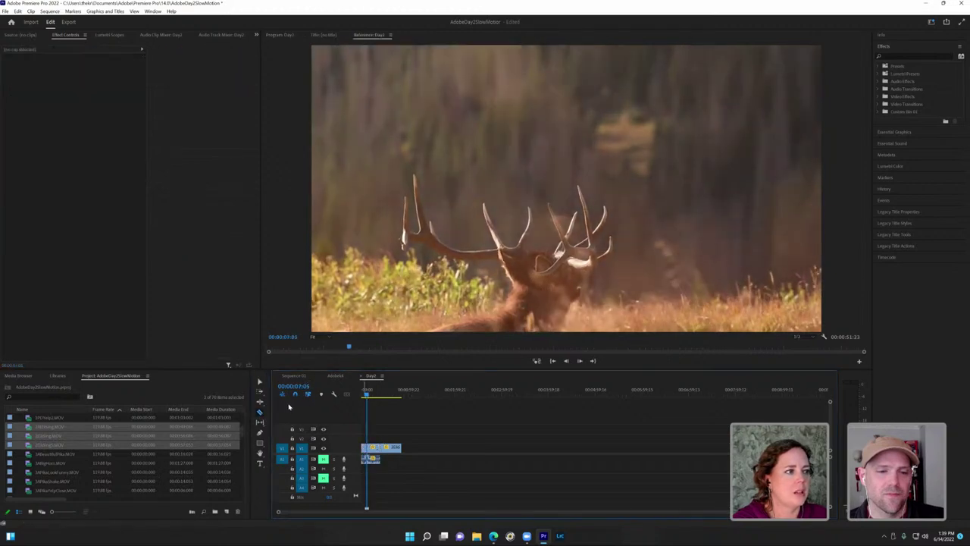
{"action": "left_click_drag", "start_coordinate": [372, 448], "coordinate": [388, 448]}
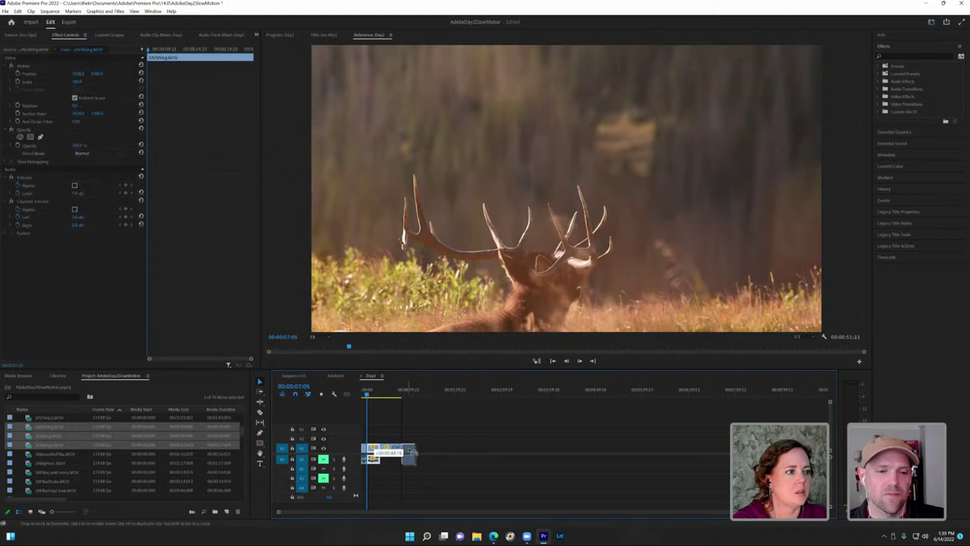
{"action": "left_click", "coordinate": [387, 391]}
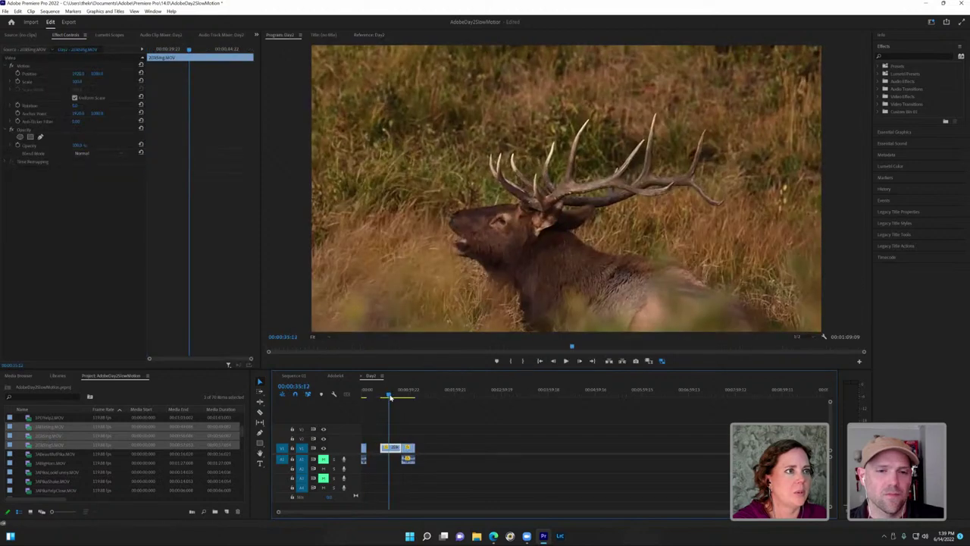
{"action": "left_click_drag", "start_coordinate": [385, 448], "coordinate": [389, 449]}
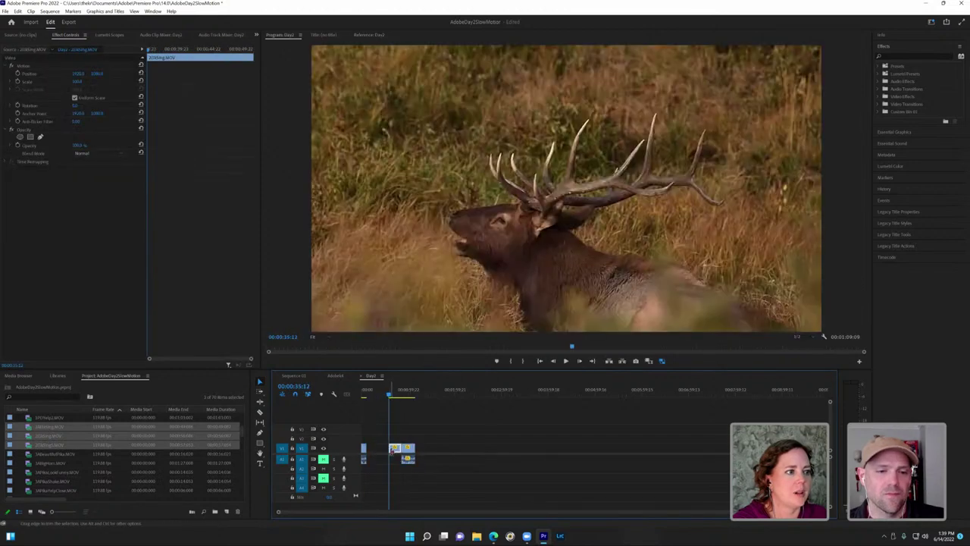
{"action": "key", "text": "space"}
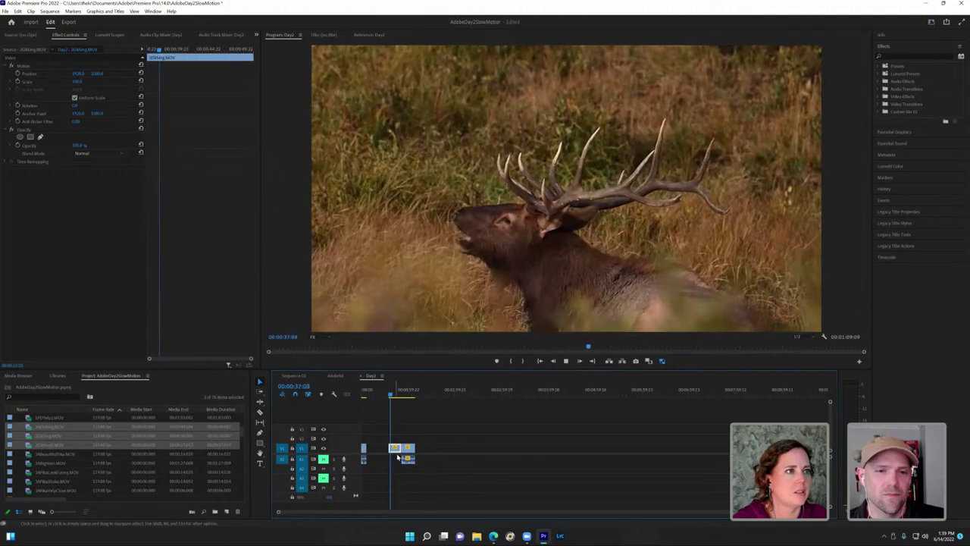
Step: Move the clip back near the sequence start and play the 00:00:27:14 sequence from the beginning
{"action": "left_click_drag", "start_coordinate": [396, 448], "coordinate": [365, 448]}
{"action": "left_click", "coordinate": [364, 387]}
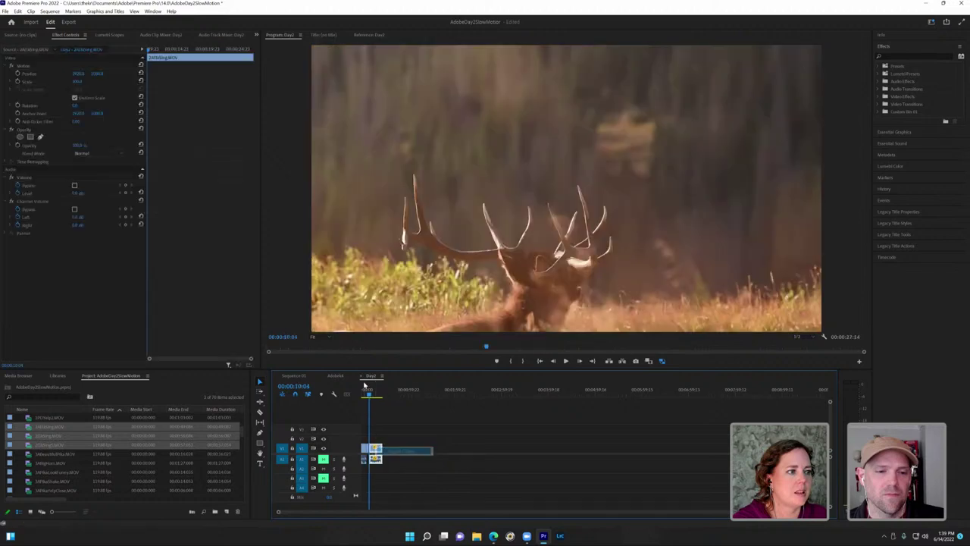
{"action": "left_click", "coordinate": [363, 389]}
{"action": "key", "text": "space"}
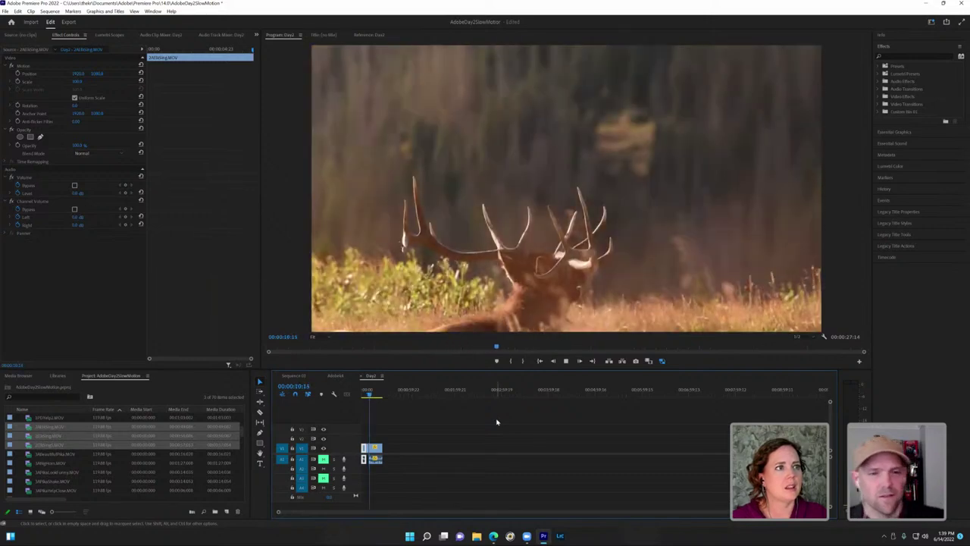
{"action": "key", "text": "space"}
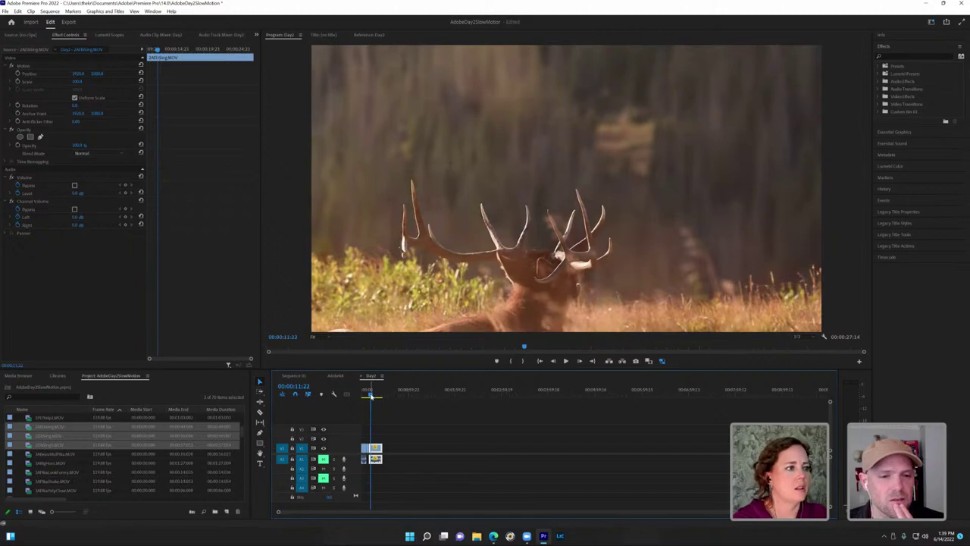
{"action": "left_click", "coordinate": [368, 396]}
{"action": "left_click_drag", "start_coordinate": [368, 398], "coordinate": [367, 403]}
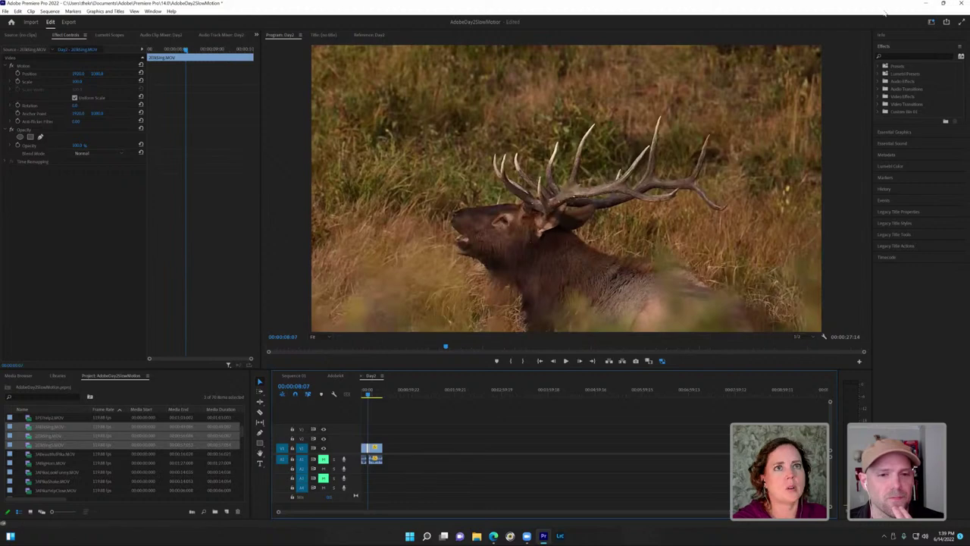
Step: Apply Horizontal Flip to the elk clip, undoing a mistaken Vertical Flip, and play it back
{"action": "left_click", "coordinate": [883, 97]}
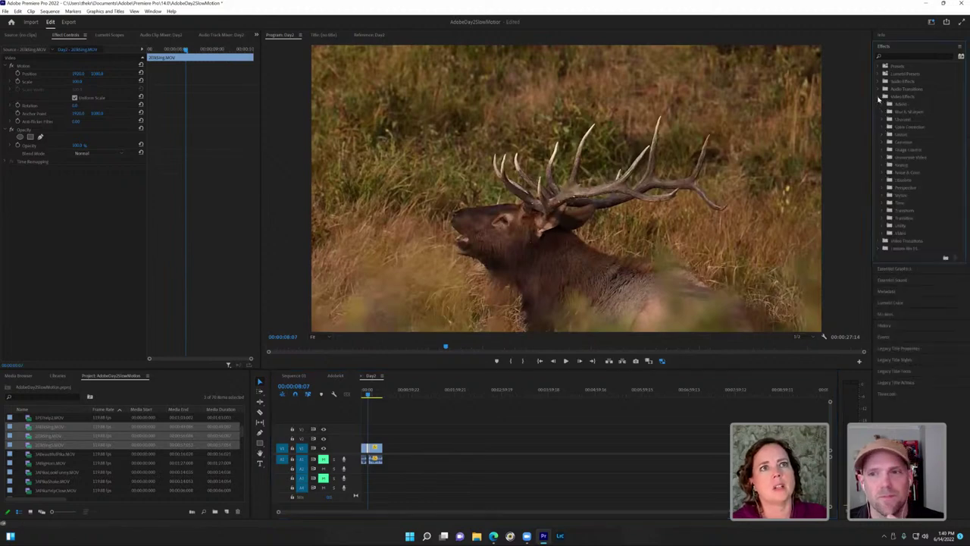
{"action": "left_click", "coordinate": [890, 210]}
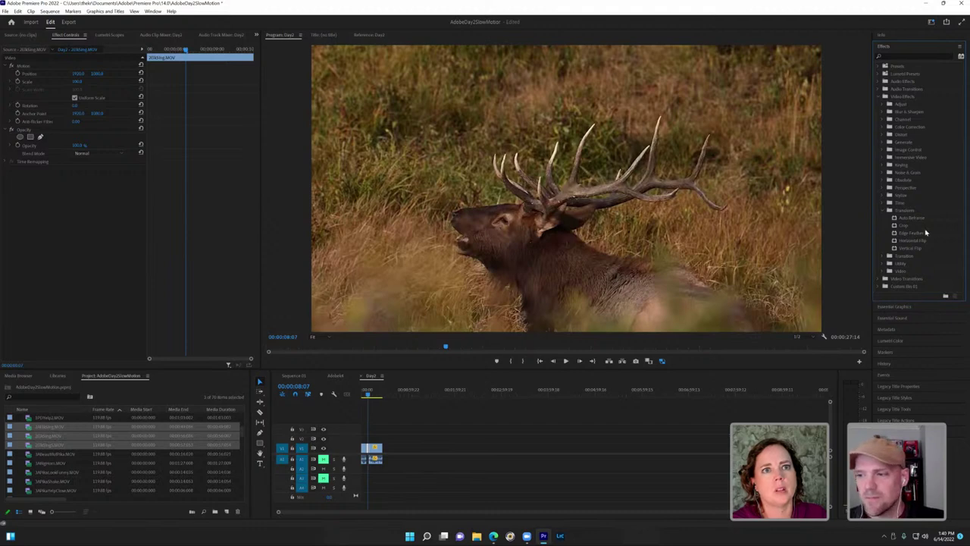
{"action": "left_click_drag", "start_coordinate": [911, 249], "coordinate": [370, 451]}
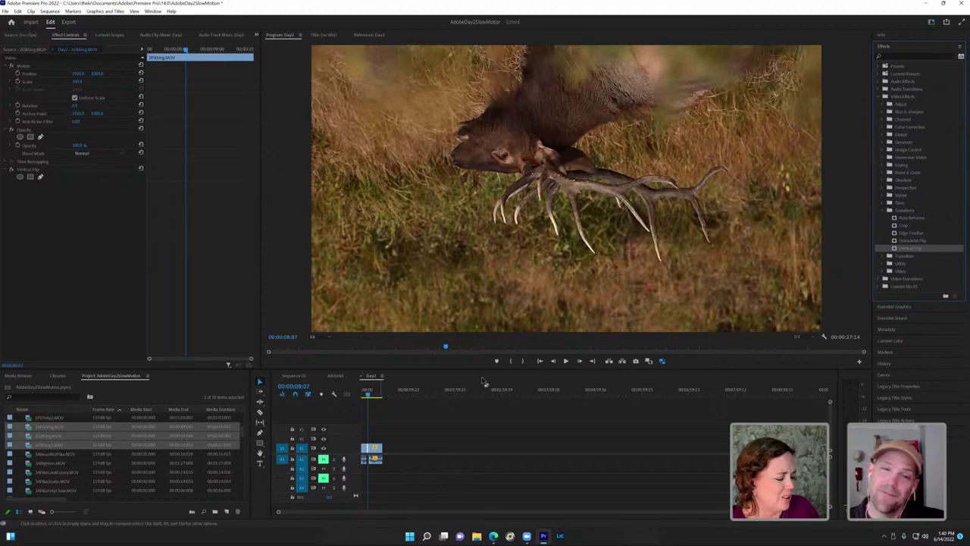
{"action": "key", "text": "ctrl+z"}
{"action": "left_click_drag", "start_coordinate": [912, 240], "coordinate": [369, 449]}
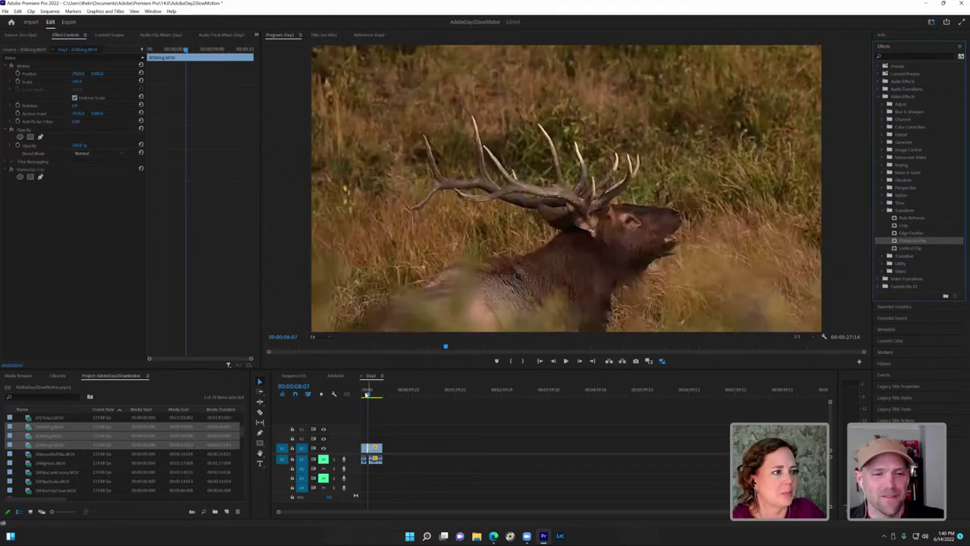
{"action": "left_click", "coordinate": [368, 394]}
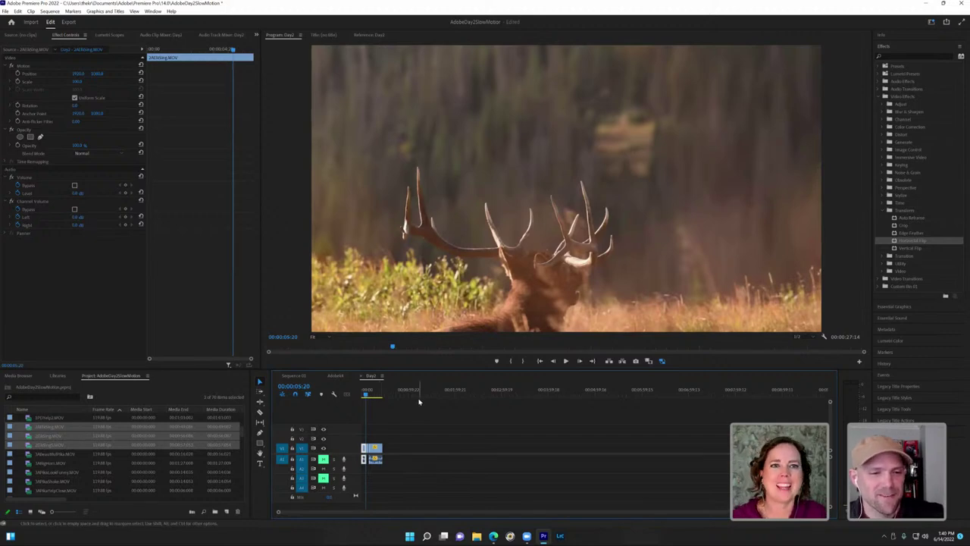
{"action": "key", "text": "space"}
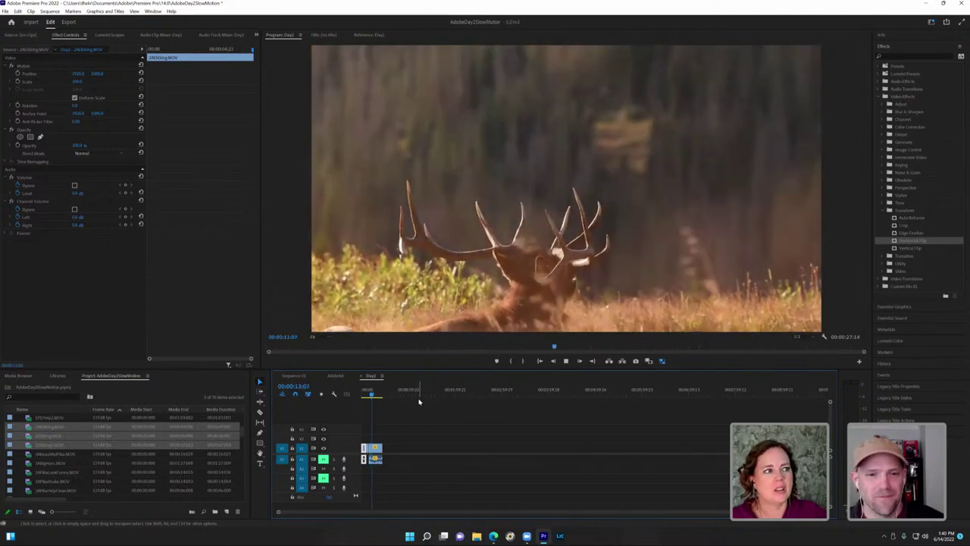
{"action": "key", "text": "space"}
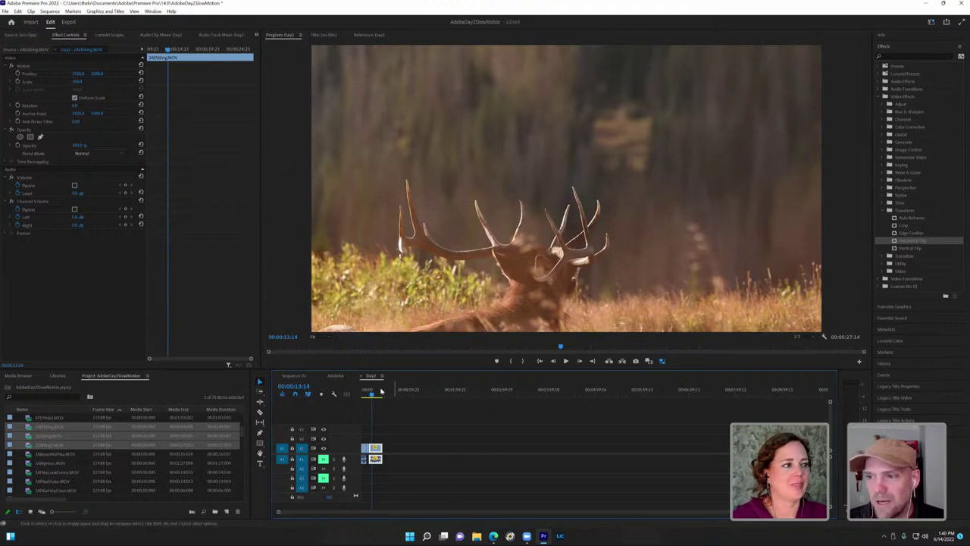
{"action": "left_click_drag", "start_coordinate": [373, 396], "coordinate": [380, 403]}
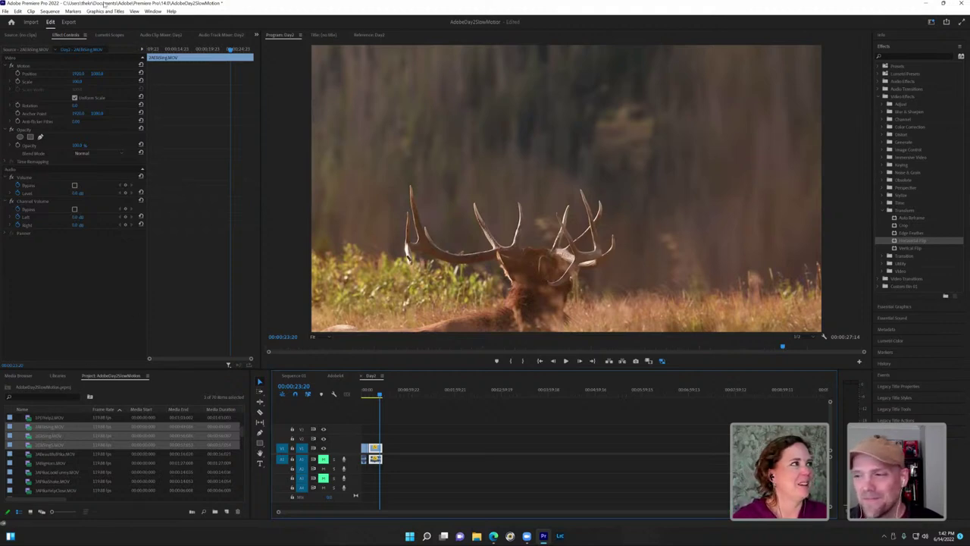
Step: Create a new sequence from the custom 4K preset and name it Day3
{"action": "left_click", "coordinate": [48, 12]}
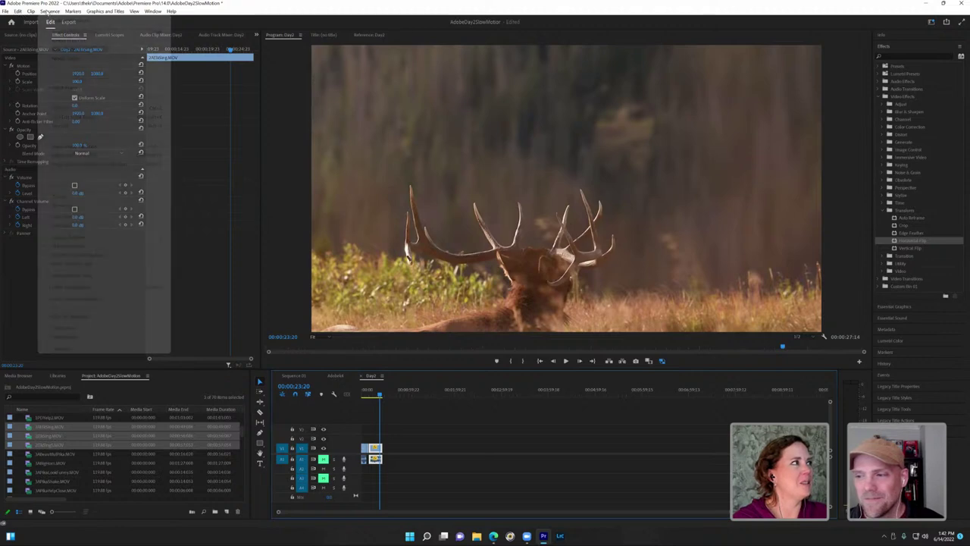
{"action": "mouse_move", "coordinate": [5, 11]}
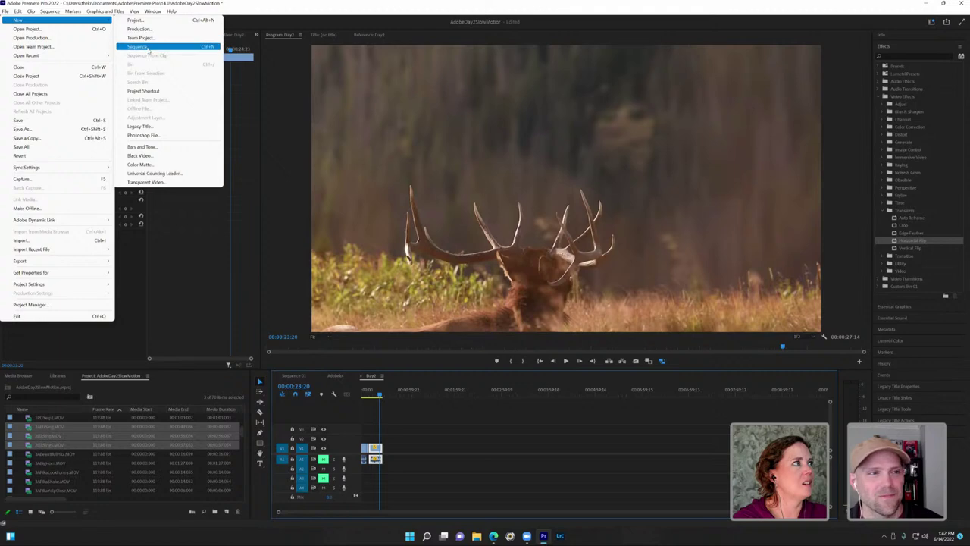
{"action": "left_click", "coordinate": [149, 49]}
{"action": "scroll", "coordinate": [418, 303], "scroll_direction": "down", "scroll_amount": 2}
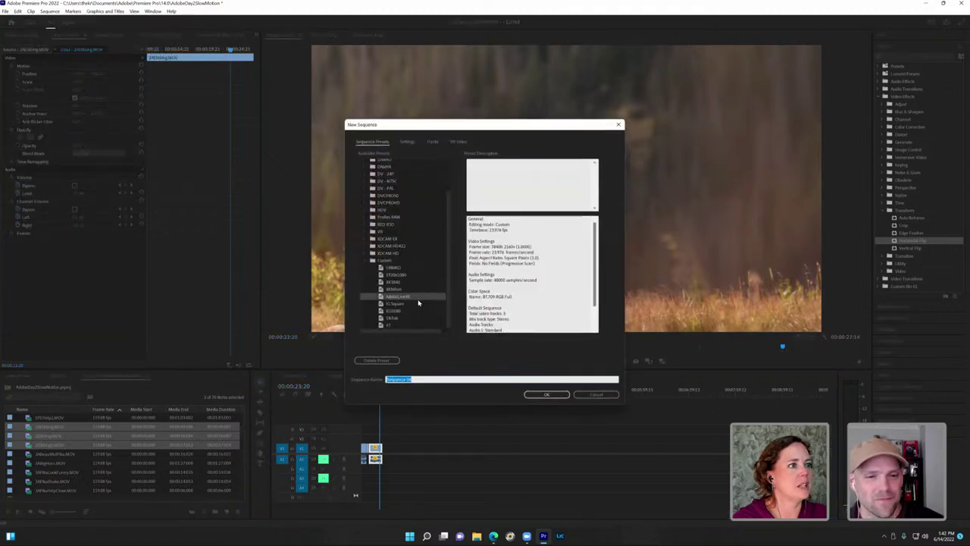
{"action": "left_click", "coordinate": [409, 298]}
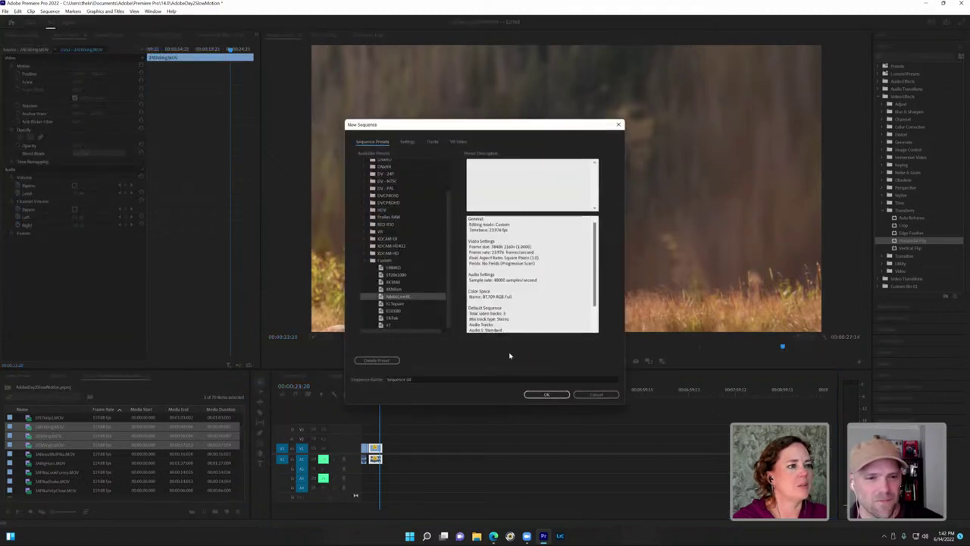
{"action": "left_click", "coordinate": [432, 378]}
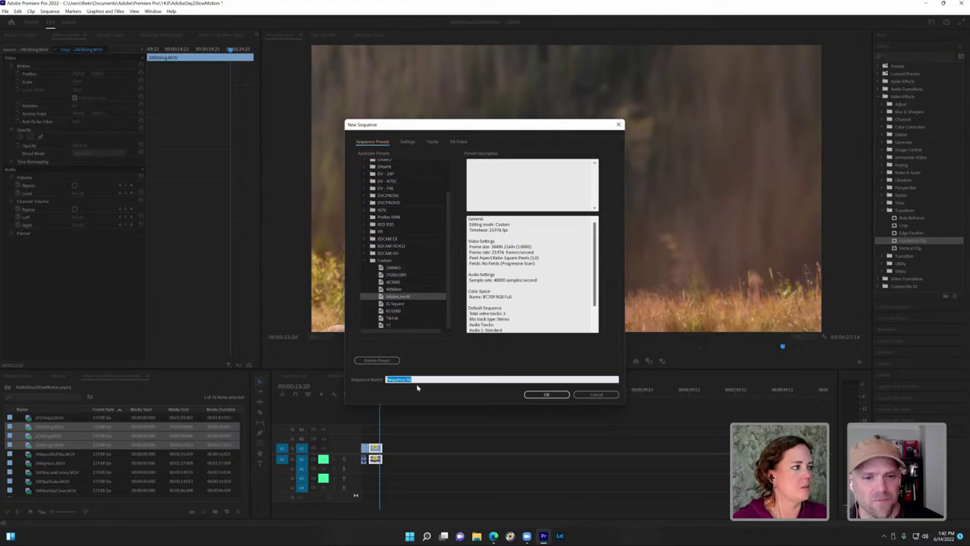
{"action": "type", "text": "Day3"}
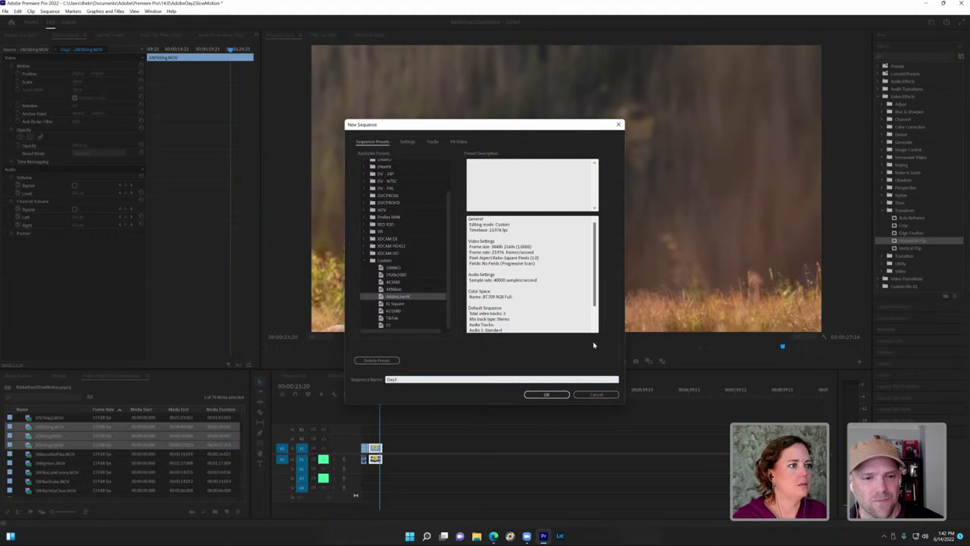
{"action": "left_click", "coordinate": [546, 394]}
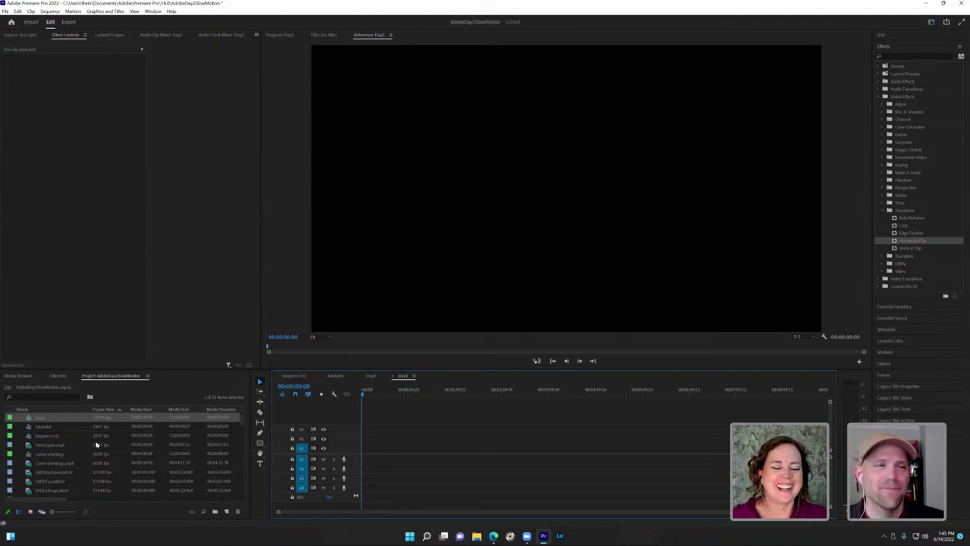
{"action": "mouse_move", "coordinate": [246, 423]}
{"action": "left_mouse_down"}
{"action": "mouse_move", "coordinate": [237, 506]}
{"action": "mouse_move", "coordinate": [245, 413]}
{"action": "left_mouse_up"}
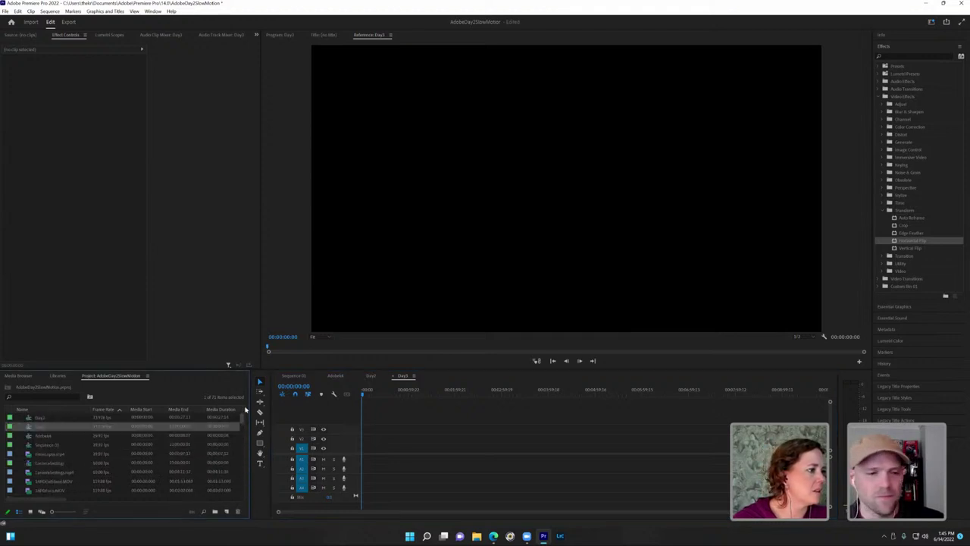
Step: Minimize Premiere and the browser, then open AdobeSlowMotion > Day2 > BTS in File Explorer
{"action": "left_click", "coordinate": [926, 6]}
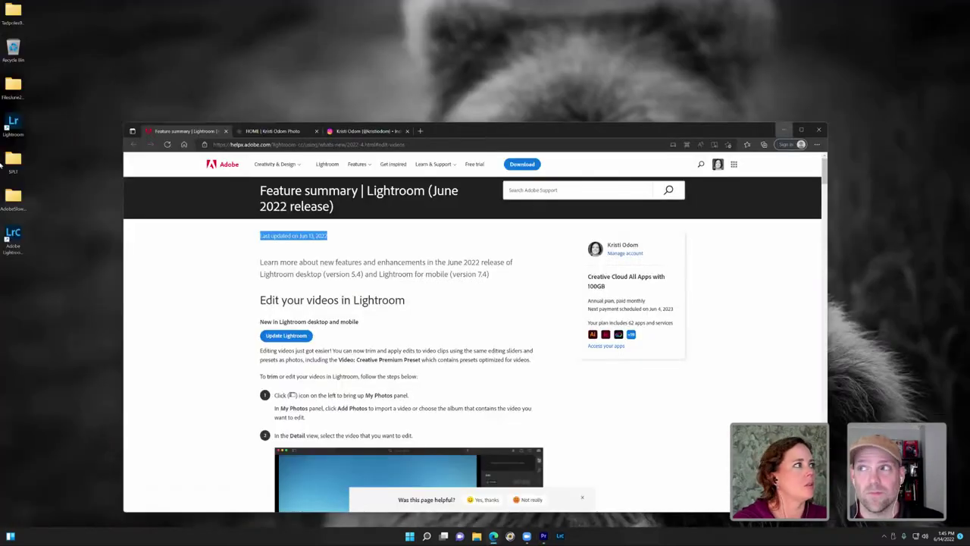
{"action": "left_click", "coordinate": [785, 130]}
{"action": "double_click", "coordinate": [11, 199]}
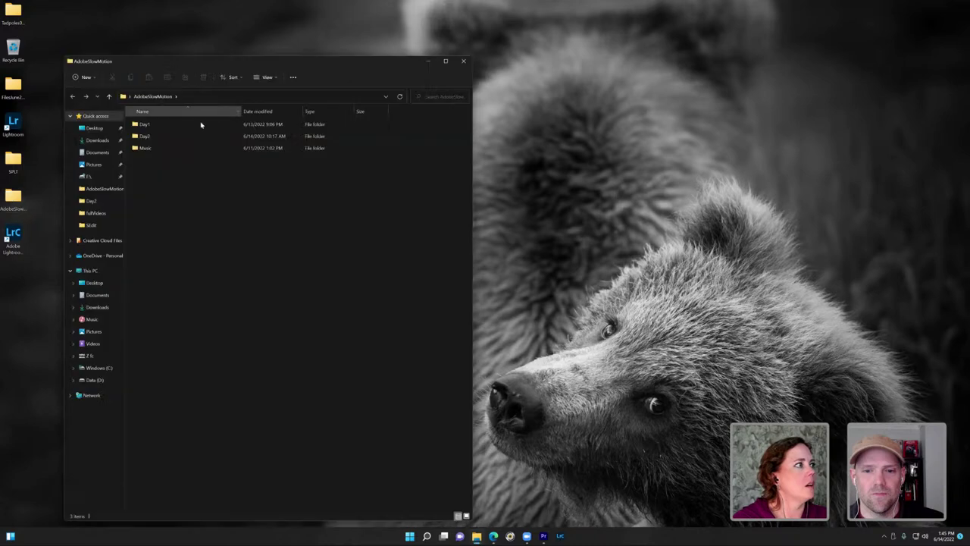
{"action": "left_click", "coordinate": [169, 137]}
{"action": "double_click", "coordinate": [169, 137]}
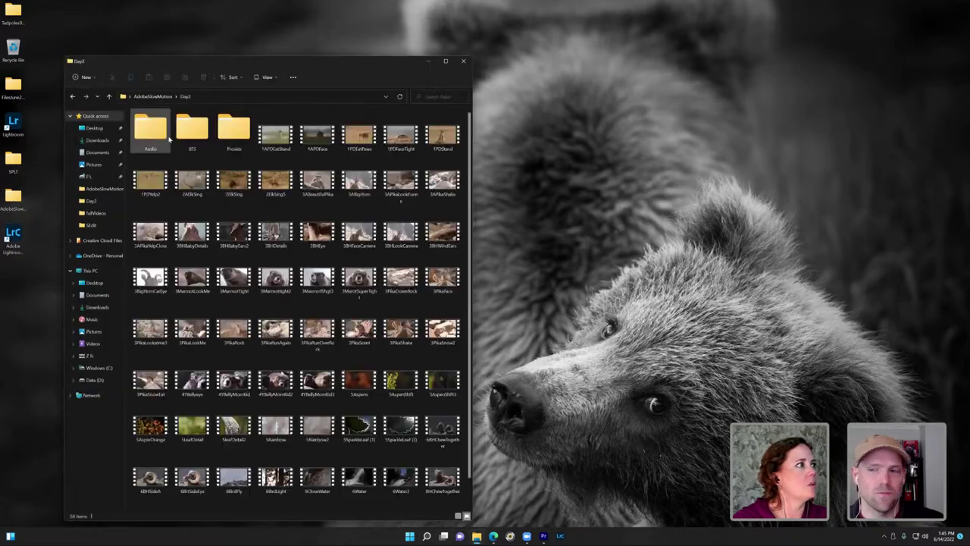
{"action": "scroll", "coordinate": [463, 227], "scroll_direction": "down", "scroll_amount": 1}
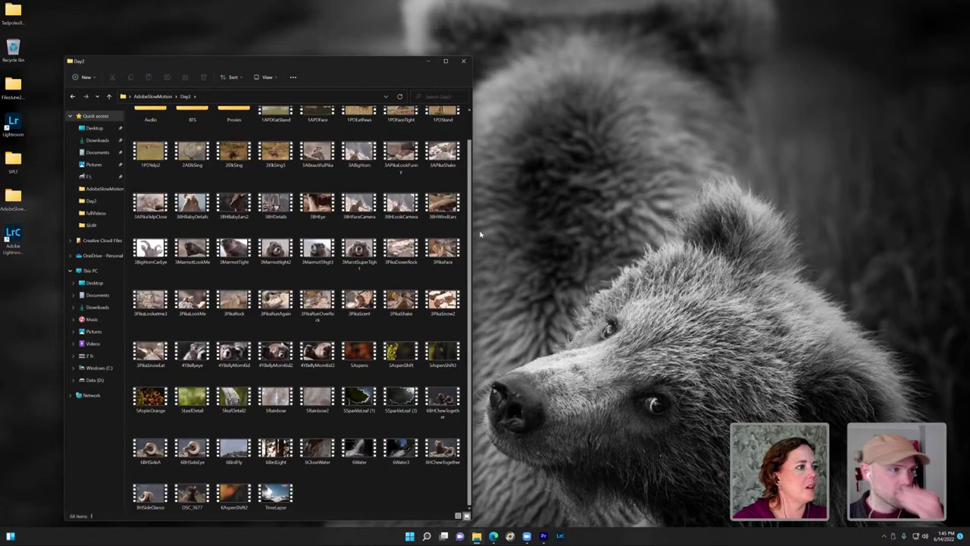
{"action": "scroll", "coordinate": [481, 213], "scroll_direction": "up", "scroll_amount": 1}
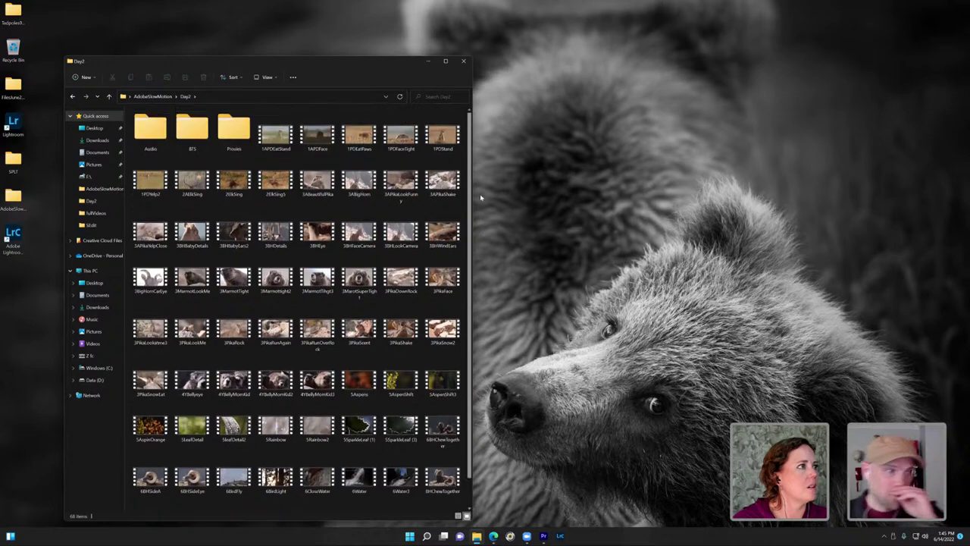
{"action": "double_click", "coordinate": [192, 129]}
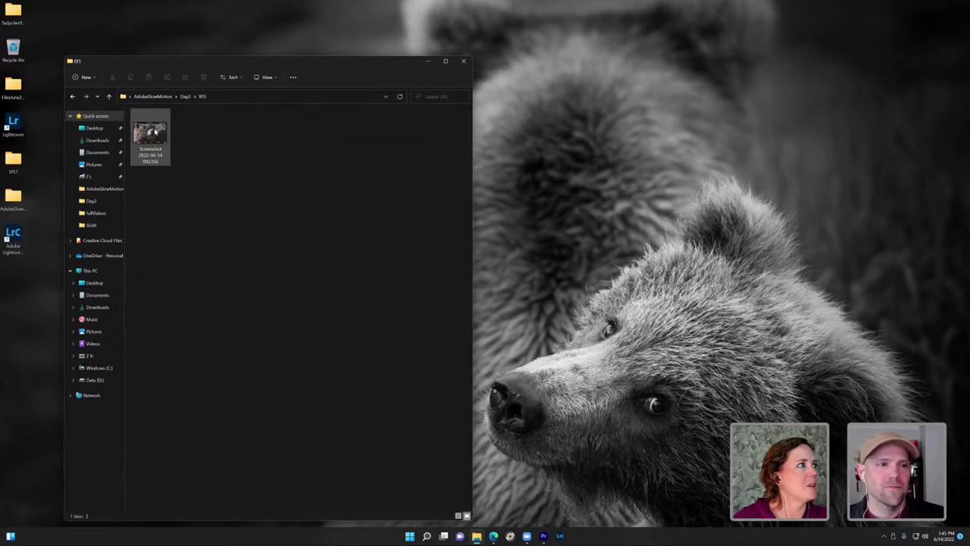
Step: Open the marmot camera-screen screenshot from the BTS folder in Photos
{"action": "left_click", "coordinate": [156, 132]}
{"action": "double_click", "coordinate": [155, 132]}
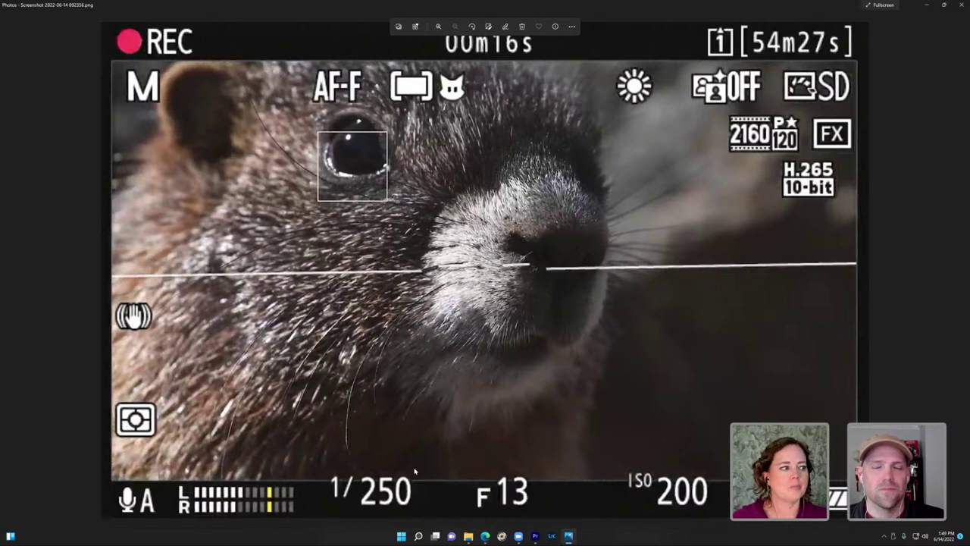
Step: Close the marmot screenshot and switch back to Premiere Pro
{"action": "left_click", "coordinate": [961, 6]}
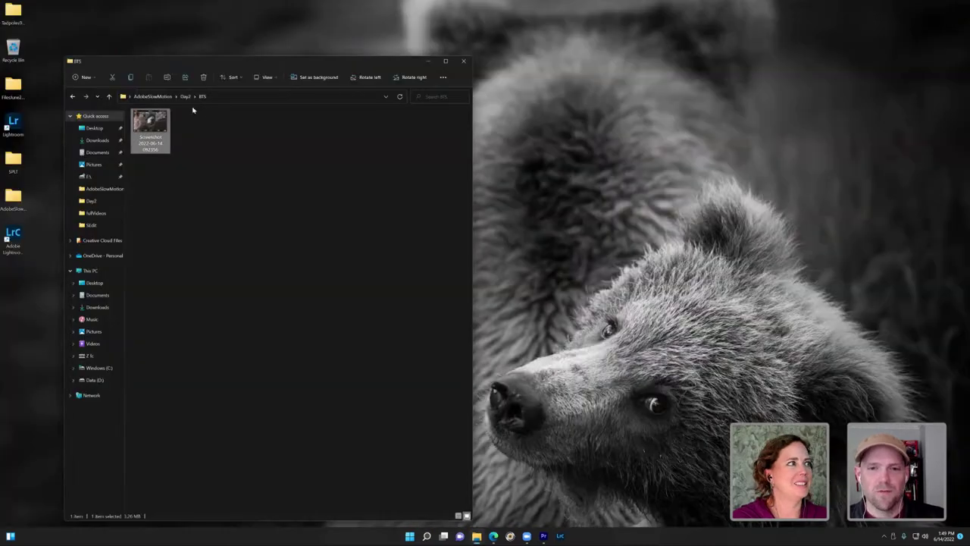
{"action": "left_click", "coordinate": [543, 536]}
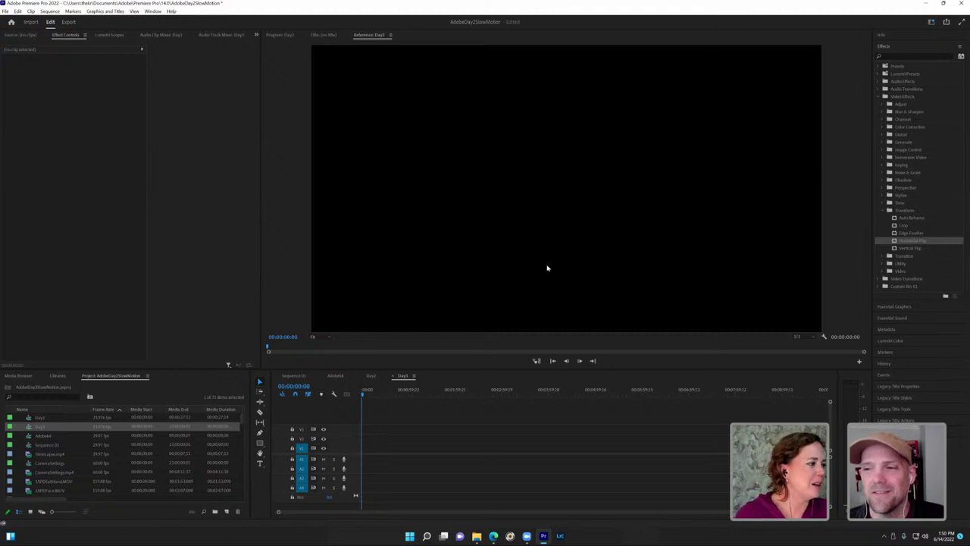
Step: In the Project panel, select the first slow-motion clip and scroll to the end of the 27-clip run
{"action": "scroll", "coordinate": [242, 420], "scroll_direction": "down", "scroll_amount": 5}
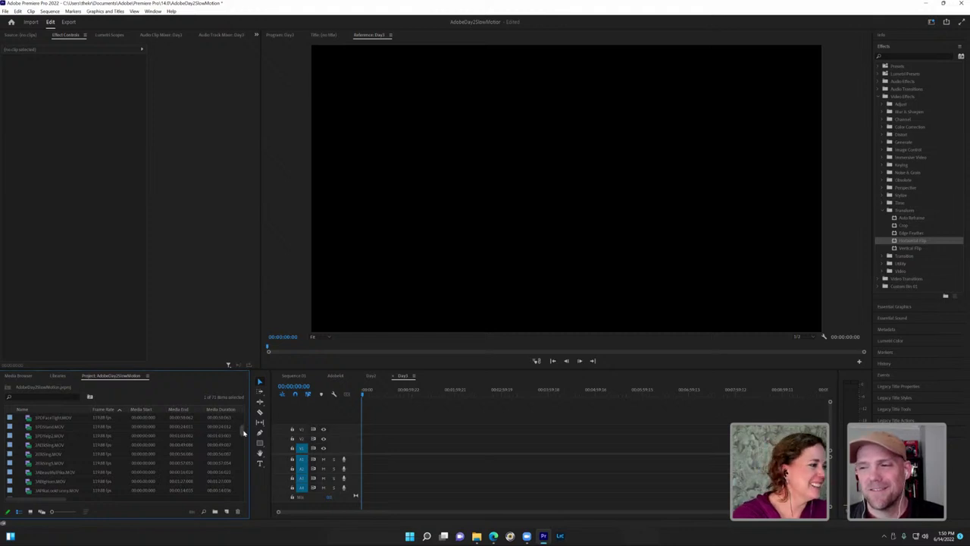
{"action": "scroll", "coordinate": [242, 431], "scroll_direction": "down", "scroll_amount": 1}
{"action": "left_click", "coordinate": [50, 463]}
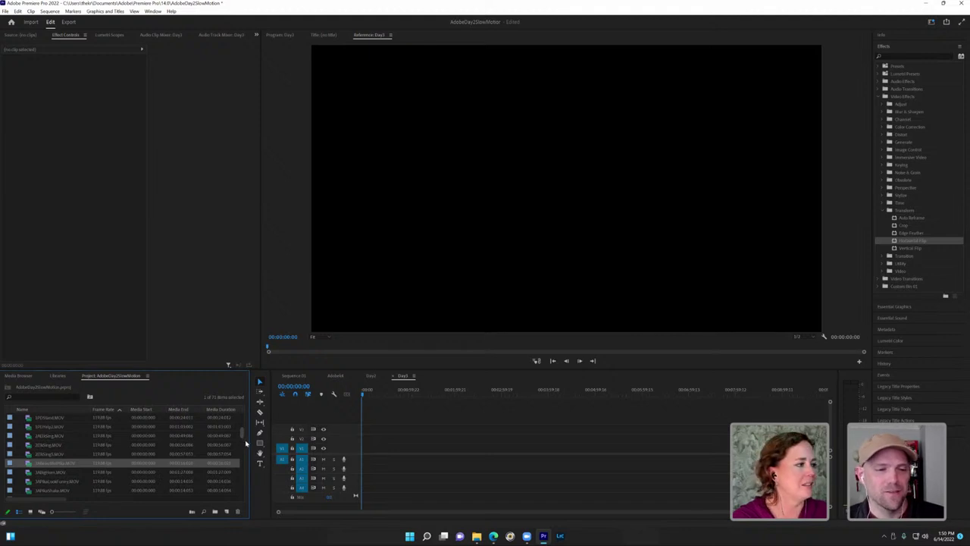
{"action": "scroll", "coordinate": [245, 447], "scroll_direction": "down", "scroll_amount": 3}
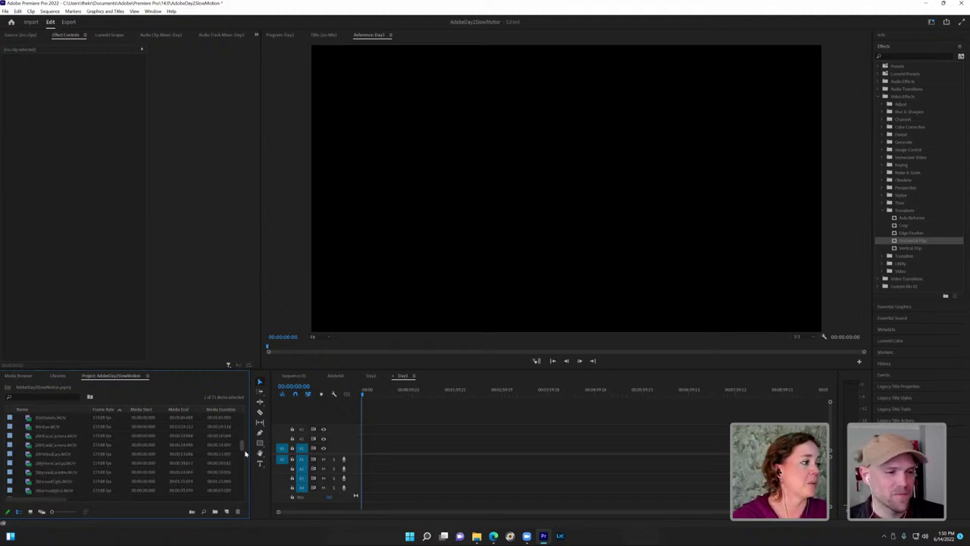
{"action": "scroll", "coordinate": [245, 454], "scroll_direction": "down", "scroll_amount": 5}
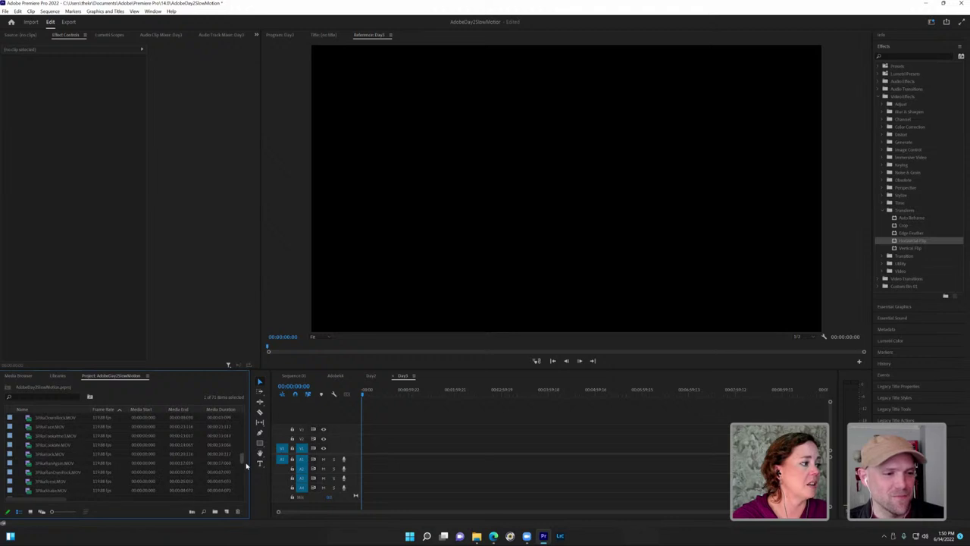
{"action": "scroll", "coordinate": [246, 463], "scroll_direction": "down", "scroll_amount": 3}
{"action": "left_click", "coordinate": [50, 471], "text": "shift"}
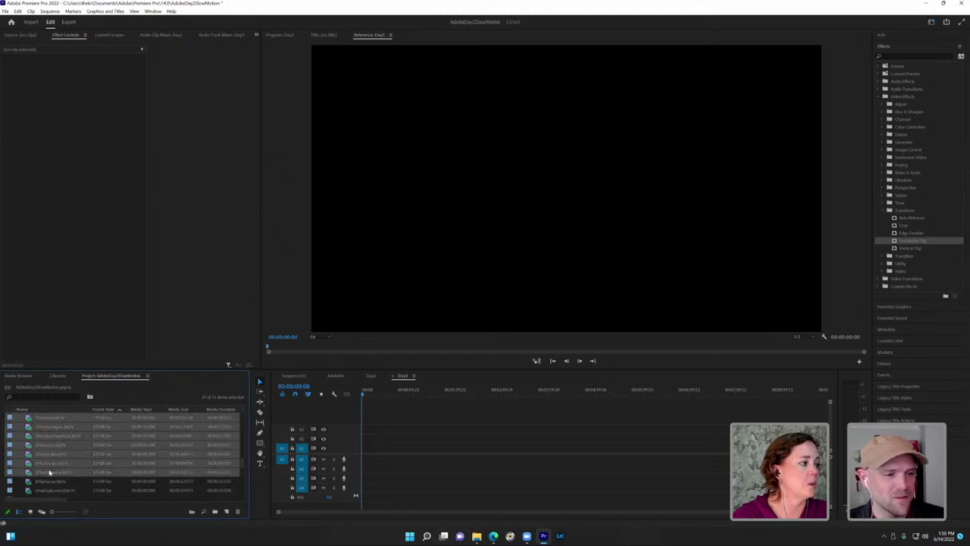
{"action": "left_click_drag", "start_coordinate": [49, 471], "coordinate": [368, 459]}
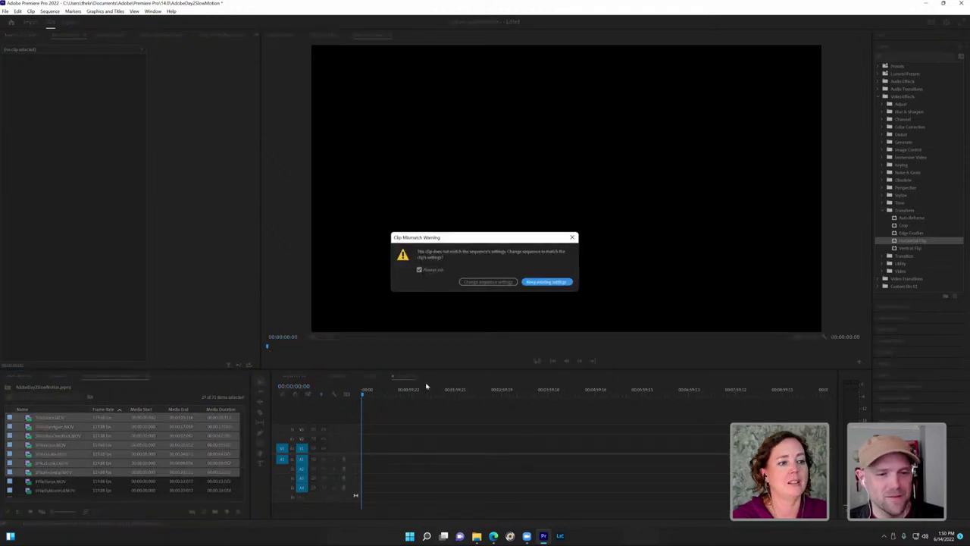
{"action": "left_click", "coordinate": [544, 282]}
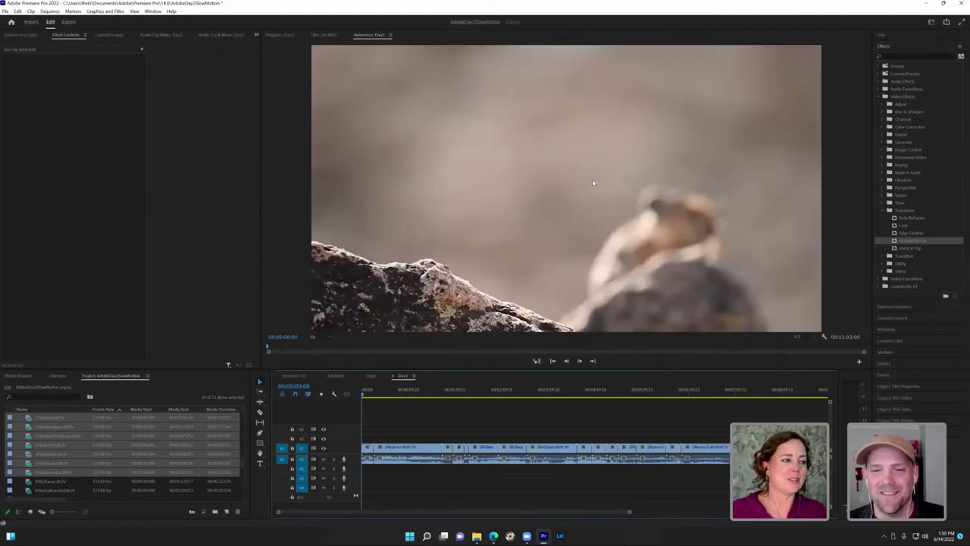
{"action": "key", "text": "space"}
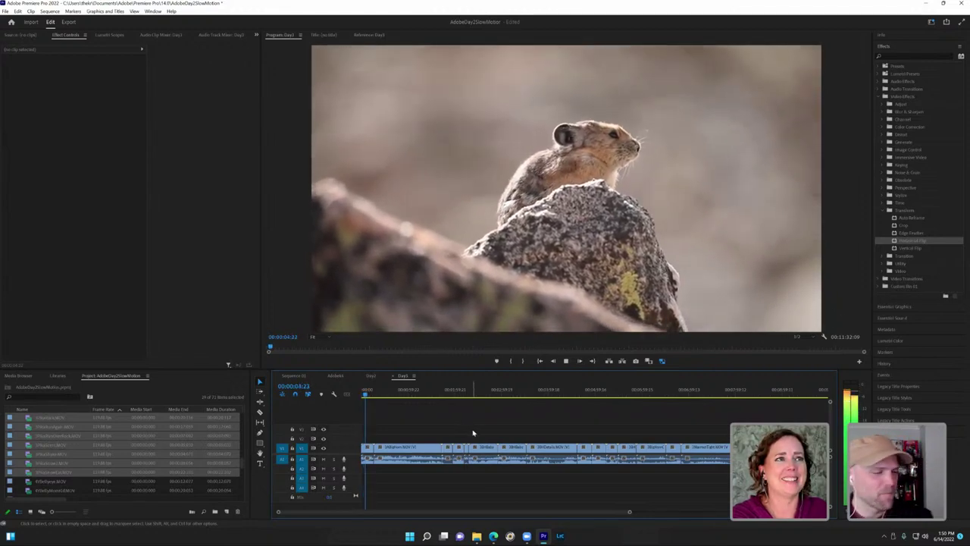
{"action": "left_click", "coordinate": [473, 447]}
{"action": "left_click", "coordinate": [324, 459]}
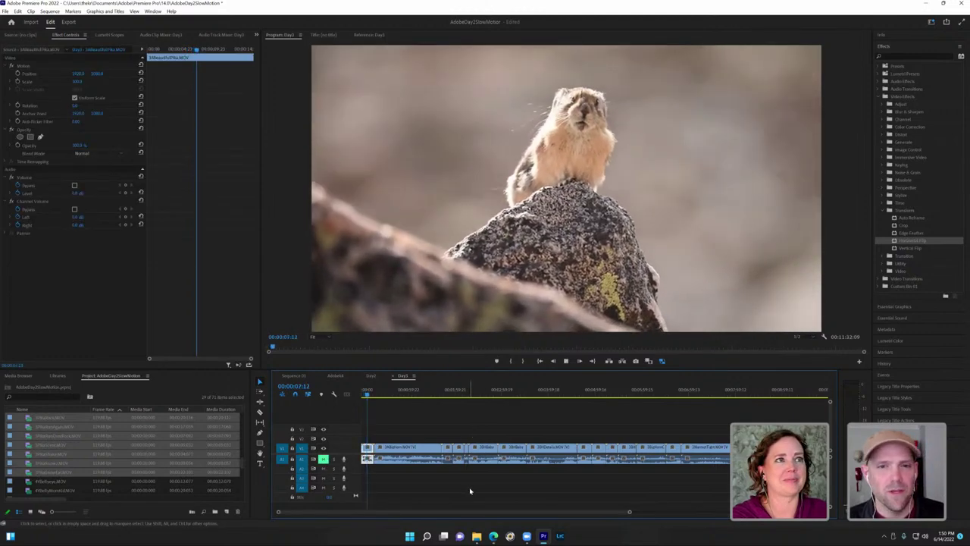
{"action": "key", "text": "space"}
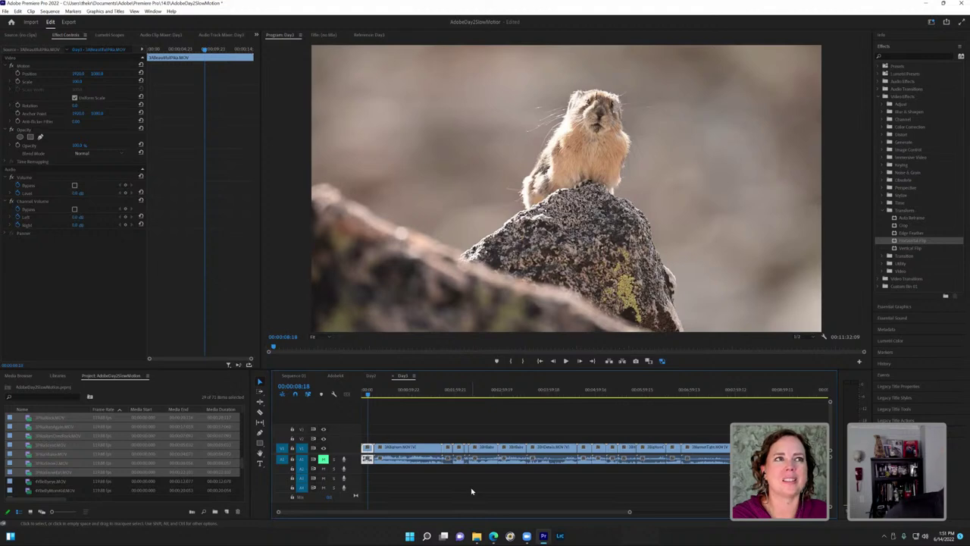
{"action": "key", "text": "space"}
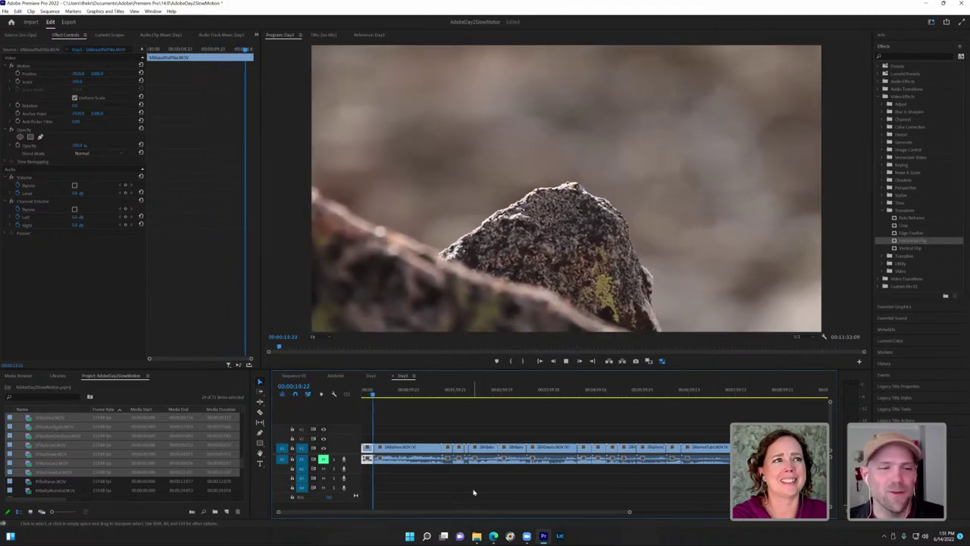
{"action": "key", "text": "space"}
Step: Zoom the timeline and trim the pika clip's edges down to its brief leap
{"action": "left_click_drag", "start_coordinate": [626, 512], "coordinate": [337, 512]}
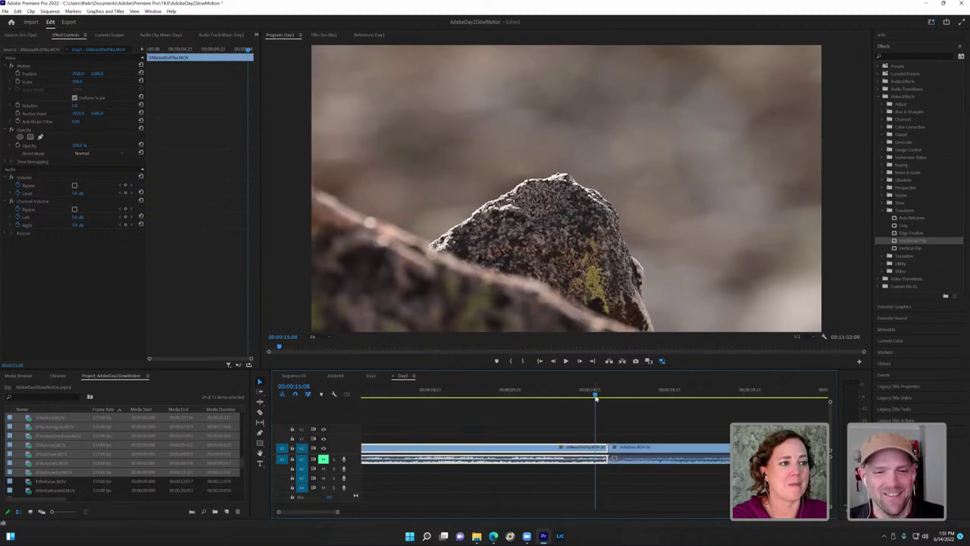
{"action": "left_click_drag", "start_coordinate": [605, 447], "coordinate": [595, 448]}
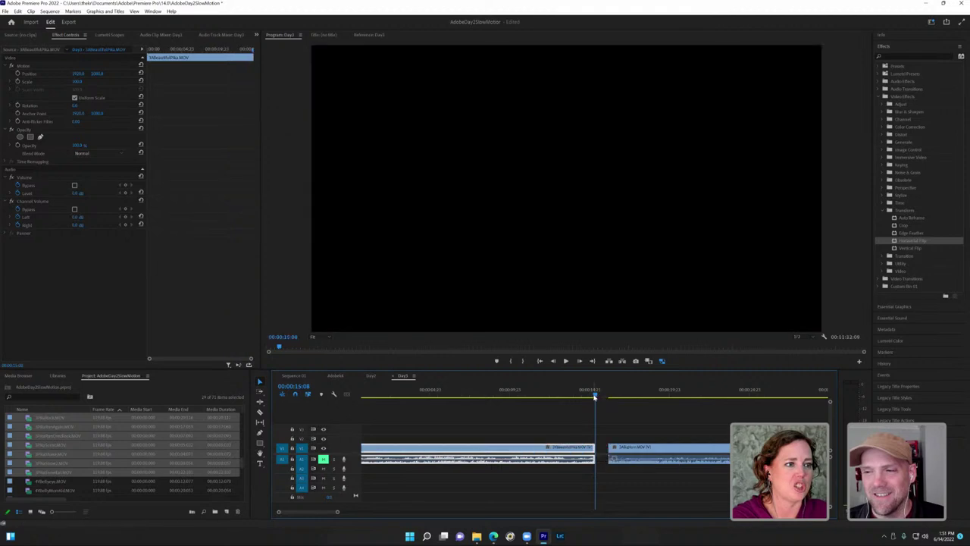
{"action": "left_click_drag", "start_coordinate": [595, 395], "coordinate": [574, 396]}
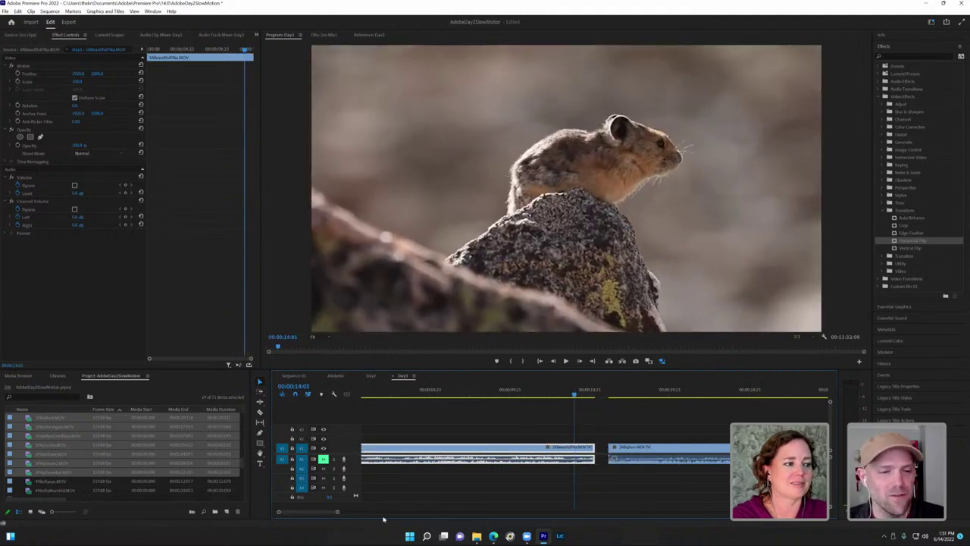
{"action": "left_click_drag", "start_coordinate": [337, 513], "coordinate": [360, 513]}
{"action": "left_click_drag", "start_coordinate": [363, 449], "coordinate": [491, 448]}
Step: Move the trimmed pika clip to 00:00:00:00 and play it from the start
{"action": "left_click_drag", "start_coordinate": [404, 450], "coordinate": [367, 451]}
{"action": "key", "text": "Home"}
{"action": "key", "text": "space"}
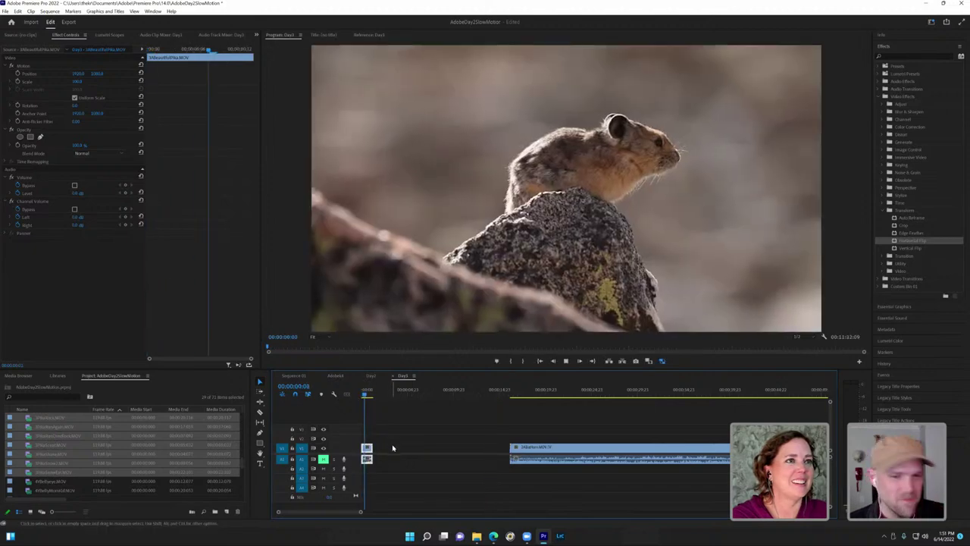
Step: Set the pika clip's speed to 20% in Speed/Duration
{"action": "right_click", "coordinate": [367, 449]}
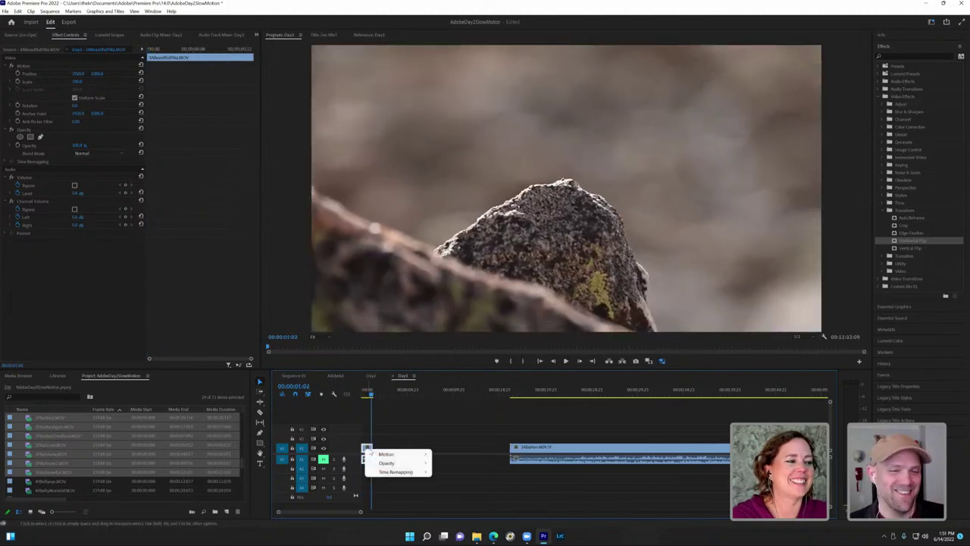
{"action": "left_click", "coordinate": [367, 448]}
{"action": "right_click", "coordinate": [366, 449]}
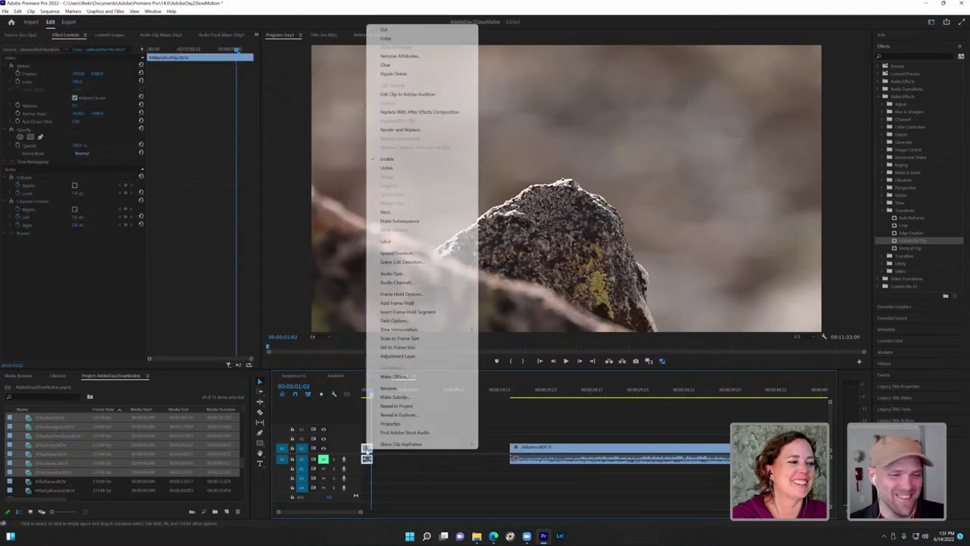
{"action": "left_click", "coordinate": [413, 253]}
{"action": "type", "text": "20"}
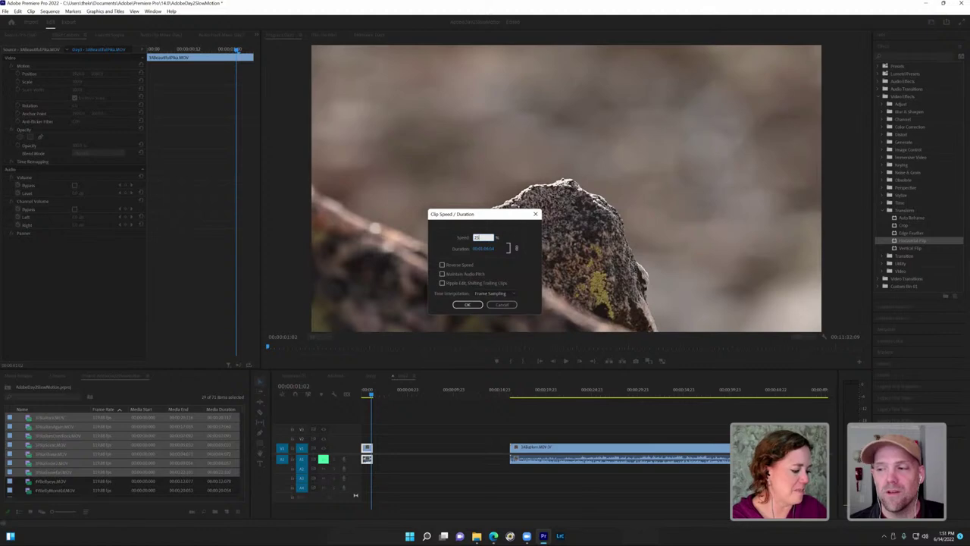
{"action": "key", "text": "Return"}
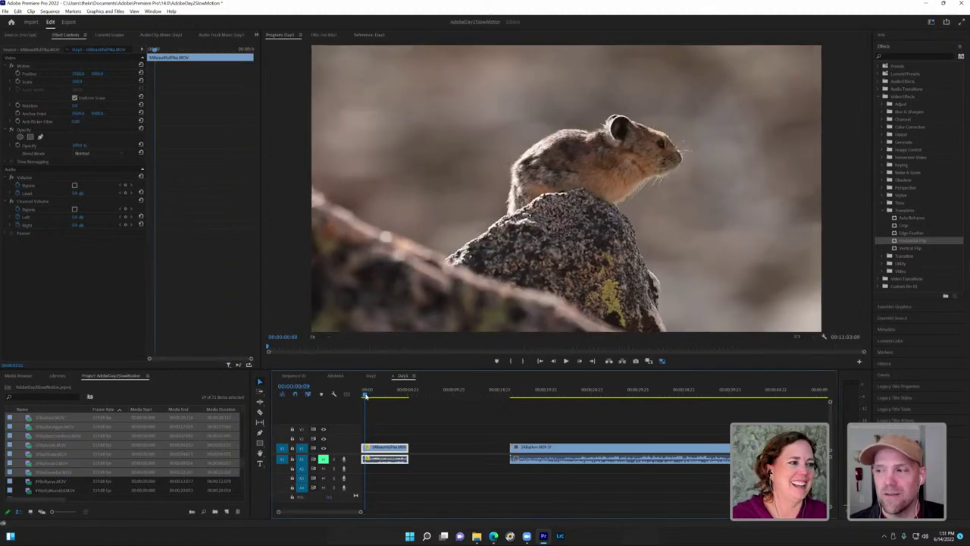
Step: Ripple Delete the gap after the slowed pika clip
{"action": "left_click", "coordinate": [367, 390]}
{"action": "left_click", "coordinate": [367, 448]}
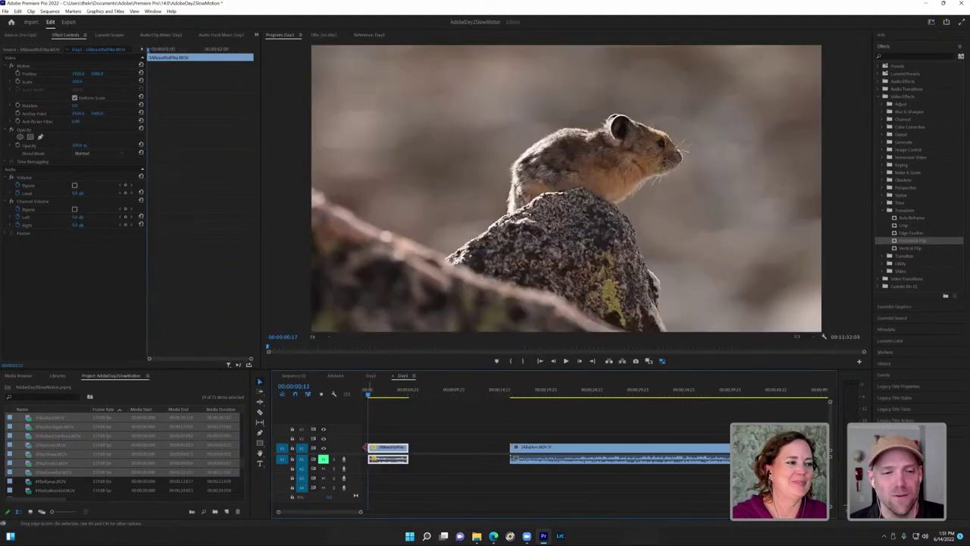
{"action": "right_click", "coordinate": [371, 452]}
{"action": "left_click", "coordinate": [373, 453]}
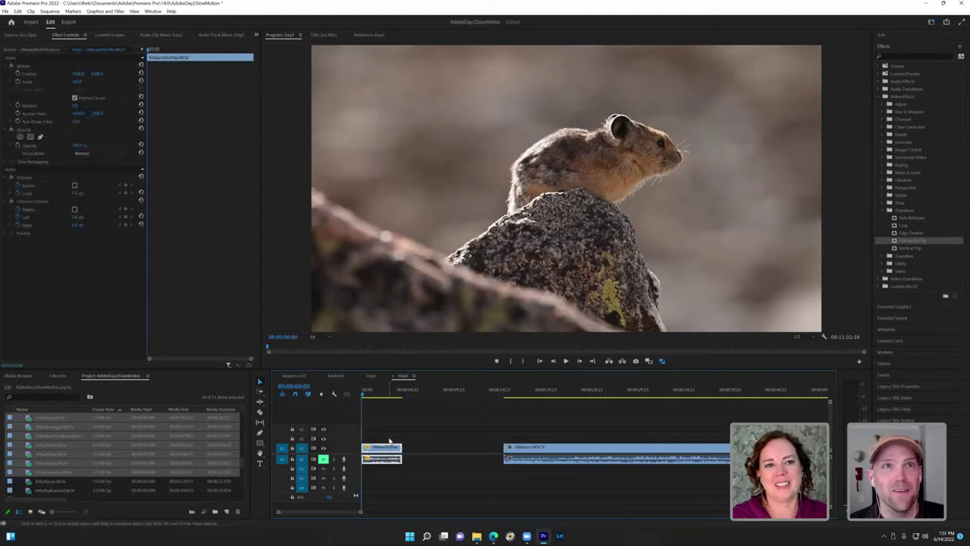
Step: Play the slowed pika clip, stop at 00:00:03:10, and trim its end to the playhead
{"action": "key", "text": "space"}
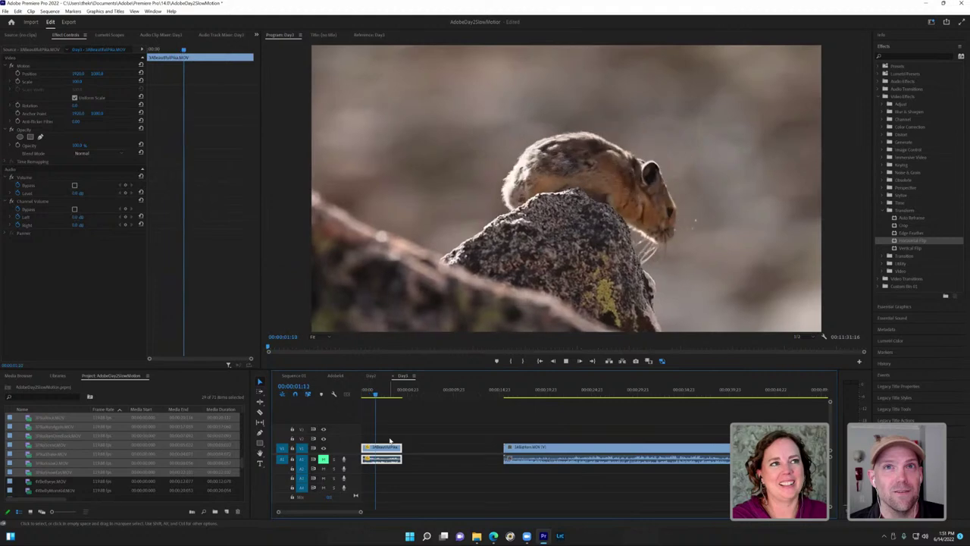
{"action": "key", "text": "space"}
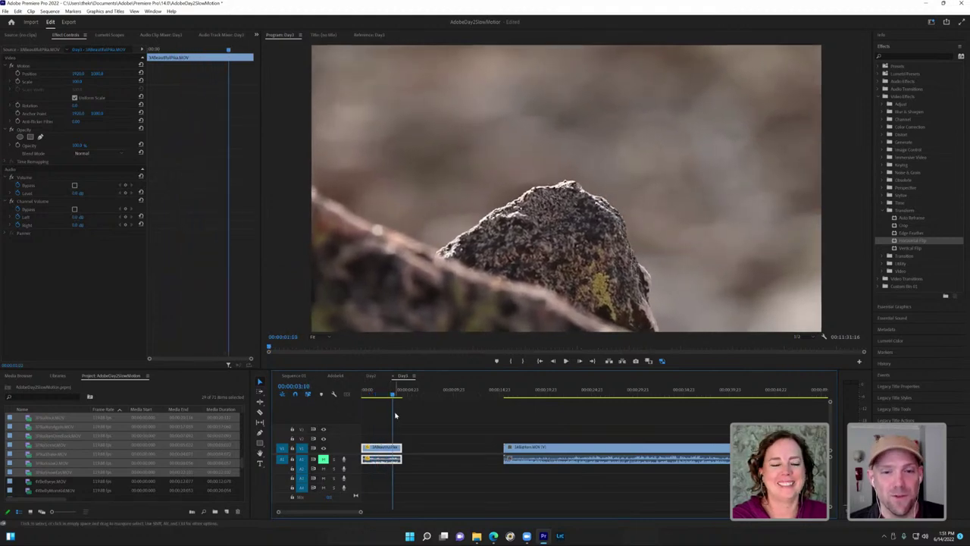
{"action": "left_click_drag", "start_coordinate": [398, 446], "coordinate": [392, 447]}
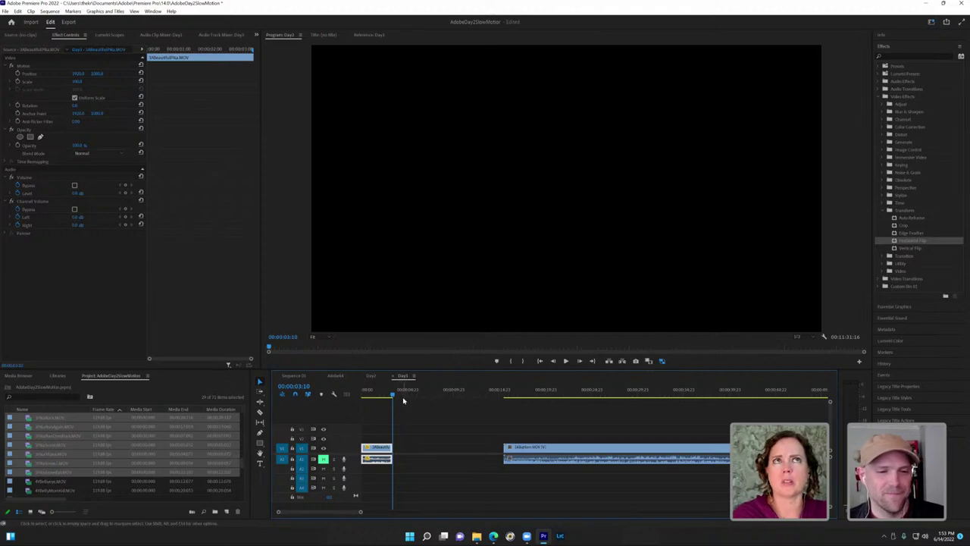
Step: Play the trimmed pika clip from the sequence start to review it
{"action": "left_click_drag", "start_coordinate": [392, 395], "coordinate": [365, 395]}
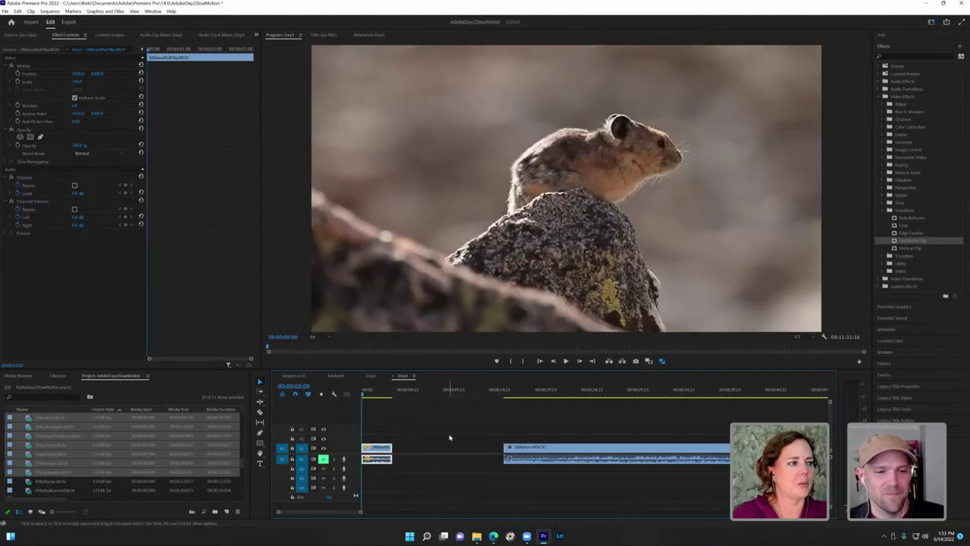
{"action": "key", "text": "space"}
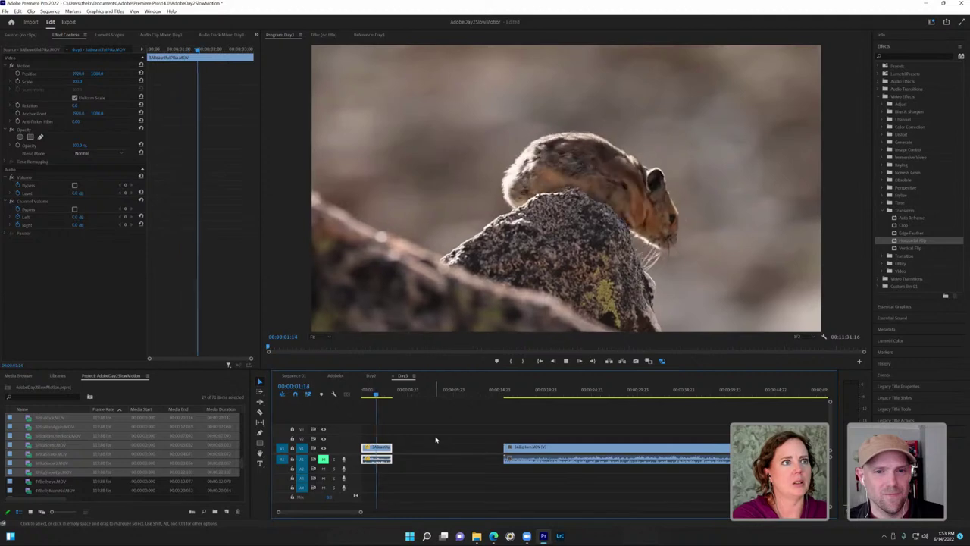
{"action": "key", "text": "space"}
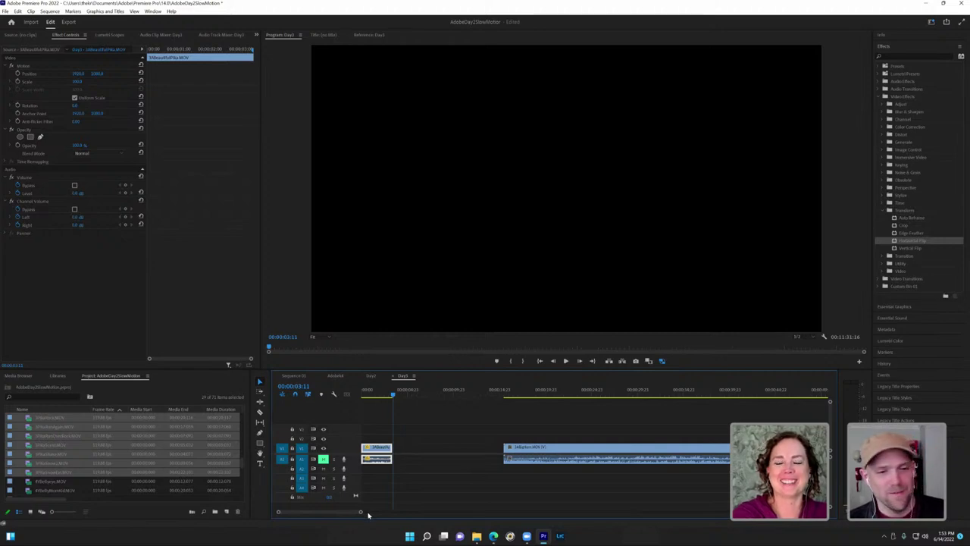
Step: Tick Reverse Speed for the pika clip in Speed/Duration
{"action": "left_click", "coordinate": [378, 390]}
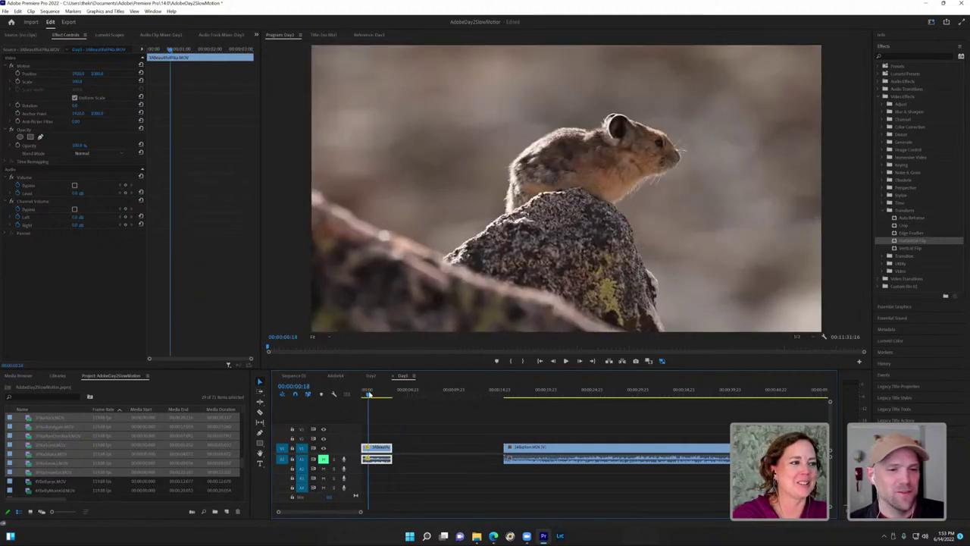
{"action": "right_click", "coordinate": [379, 448]}
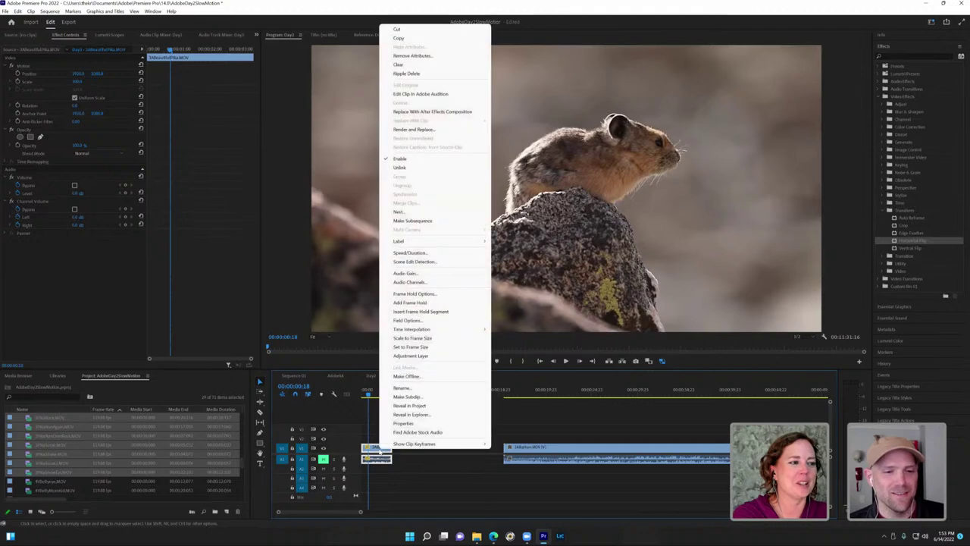
{"action": "left_click", "coordinate": [425, 252]}
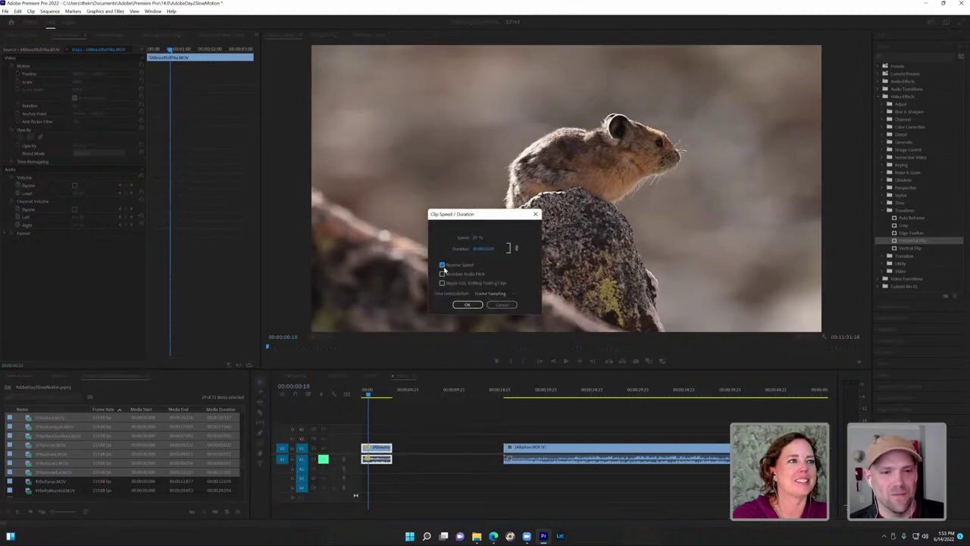
{"action": "left_click", "coordinate": [471, 304]}
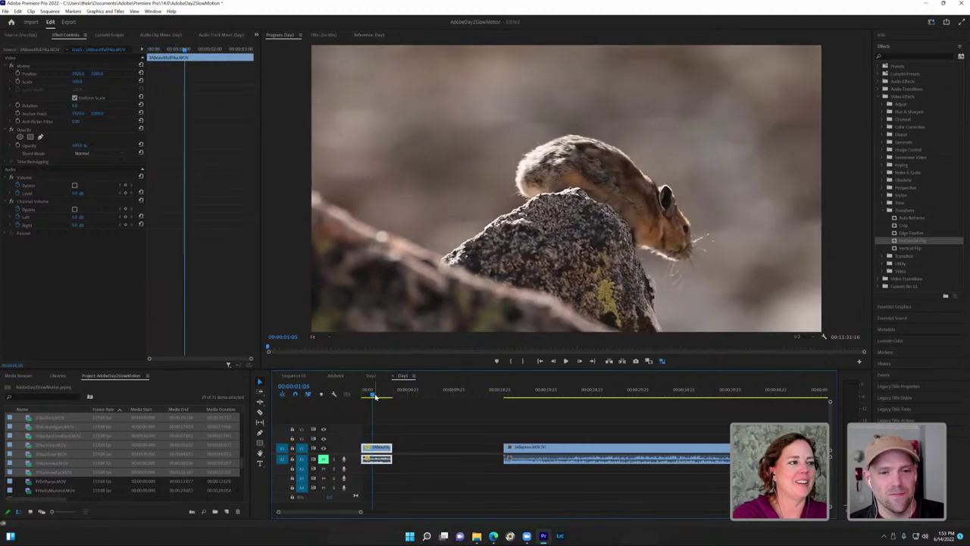
Step: Play the reversed pika clip from the sequence start, opening and dismissing the clip and sequence menus
{"action": "left_click_drag", "start_coordinate": [369, 394], "coordinate": [356, 400]}
{"action": "key", "text": "space"}
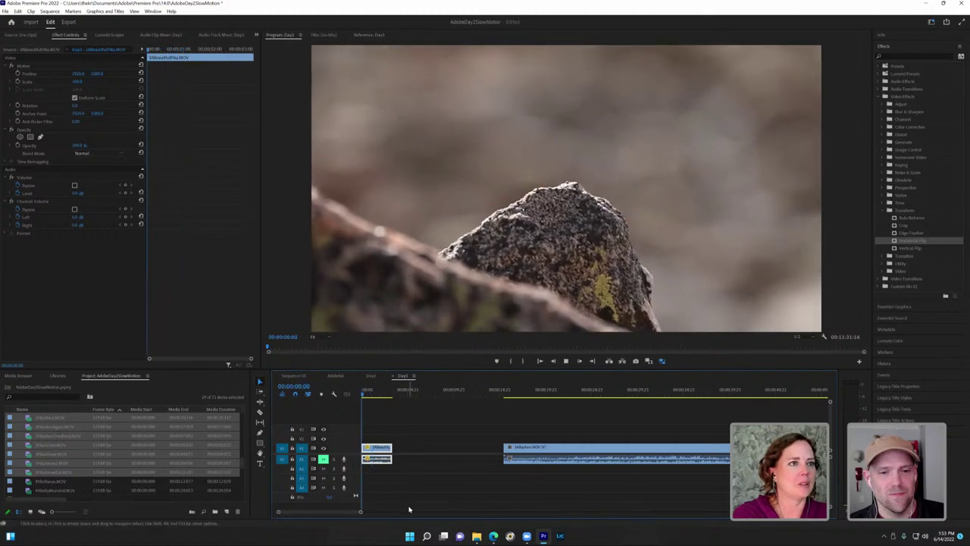
{"action": "key", "text": "space"}
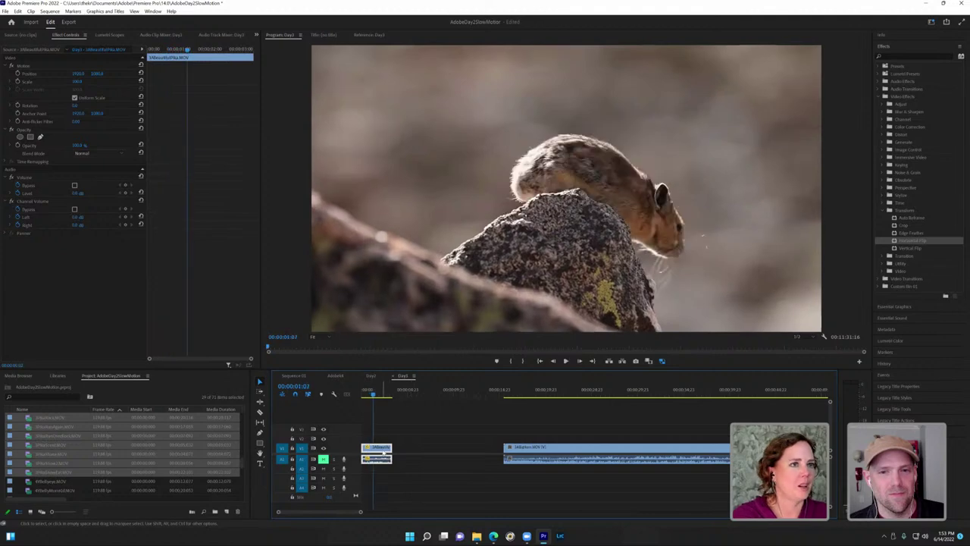
{"action": "right_click", "coordinate": [384, 449]}
{"action": "key", "text": "Escape"}
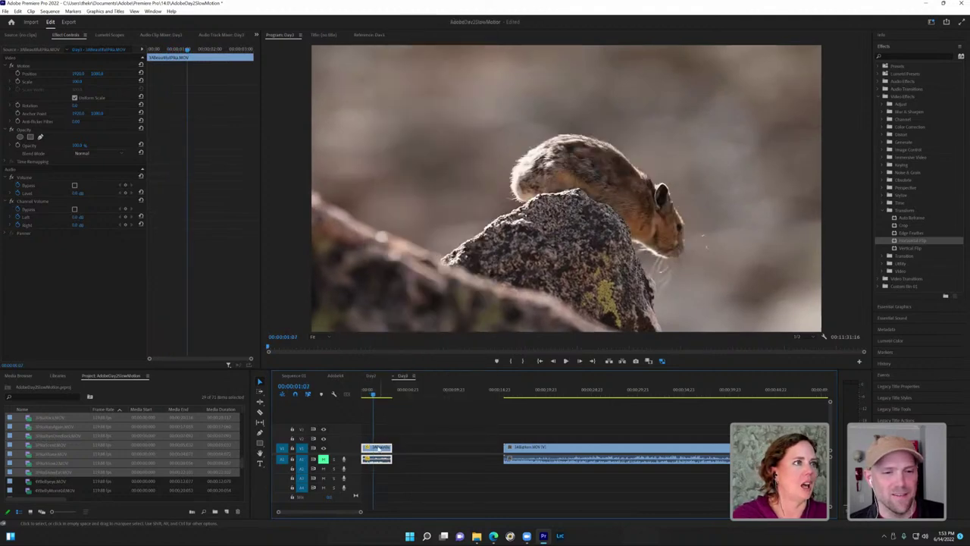
{"action": "left_click", "coordinate": [50, 12]}
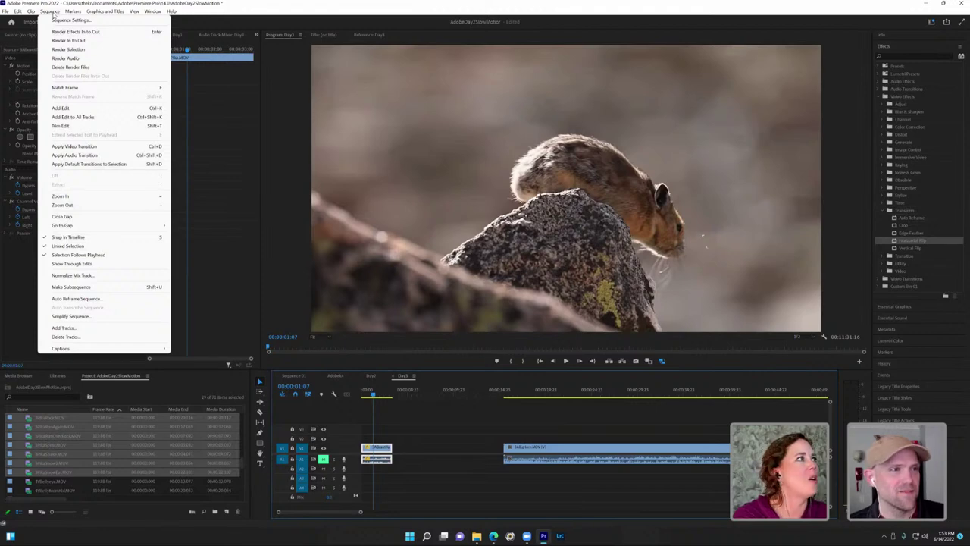
{"action": "left_click", "coordinate": [61, 50]}
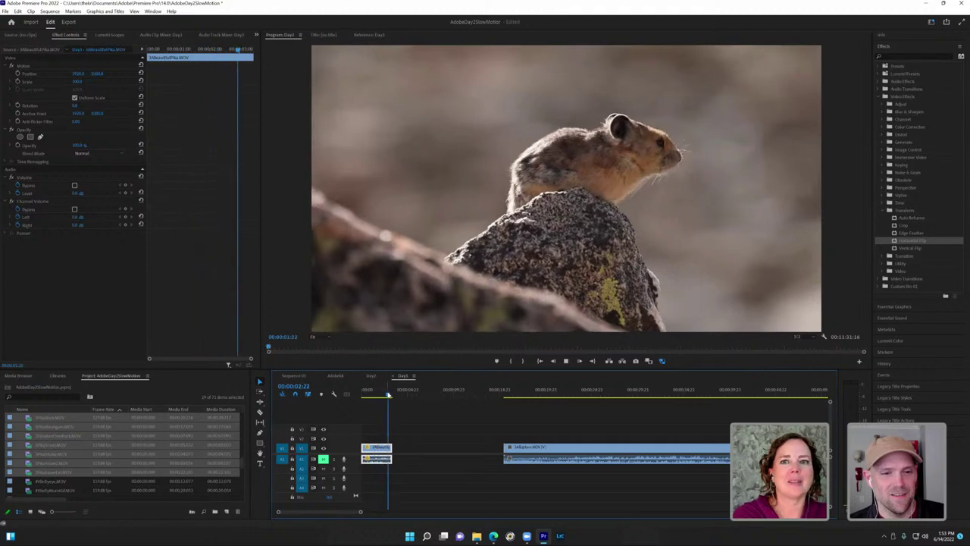
Step: Replay the pika clip from the start, then scrub ahead to the bighorn sheep clip at 00:00:37:01
{"action": "left_click_drag", "start_coordinate": [390, 395], "coordinate": [364, 395]}
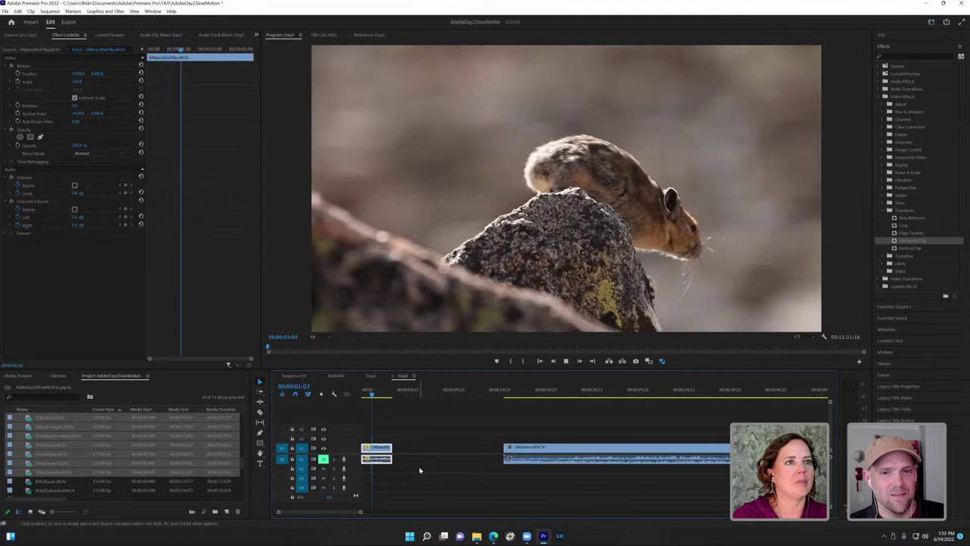
{"action": "key", "text": "space"}
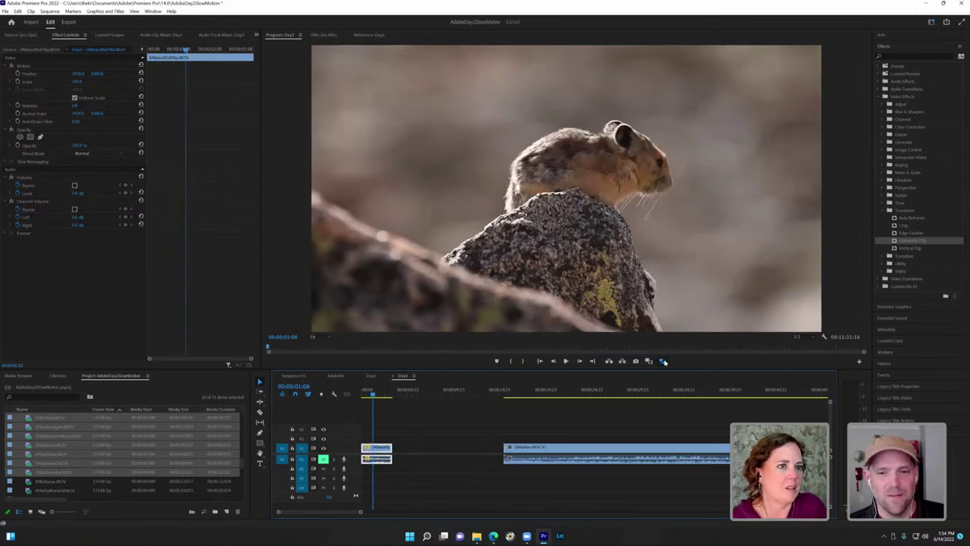
{"action": "right_click", "coordinate": [378, 452]}
{"action": "left_click", "coordinate": [373, 395]}
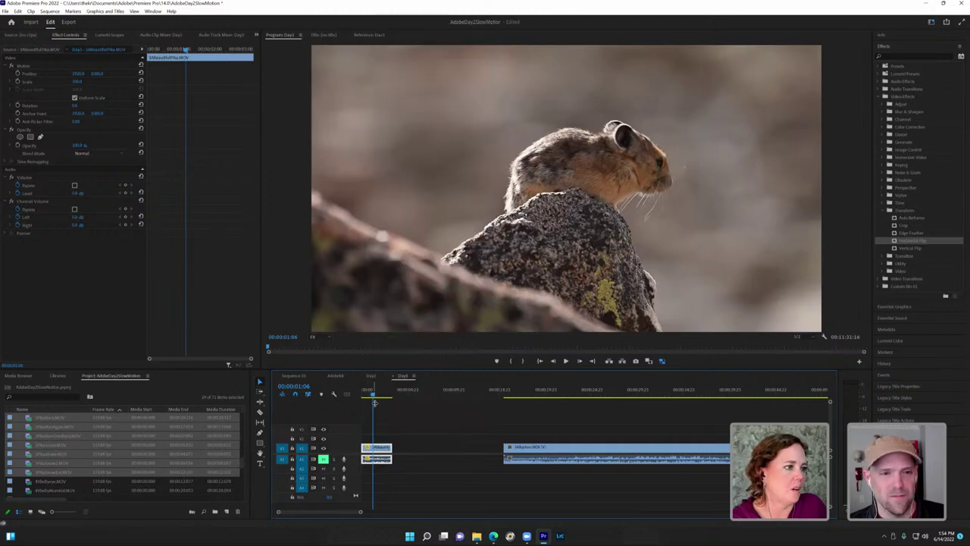
{"action": "left_click_drag", "start_coordinate": [373, 395], "coordinate": [355, 399]}
{"action": "key", "text": "space"}
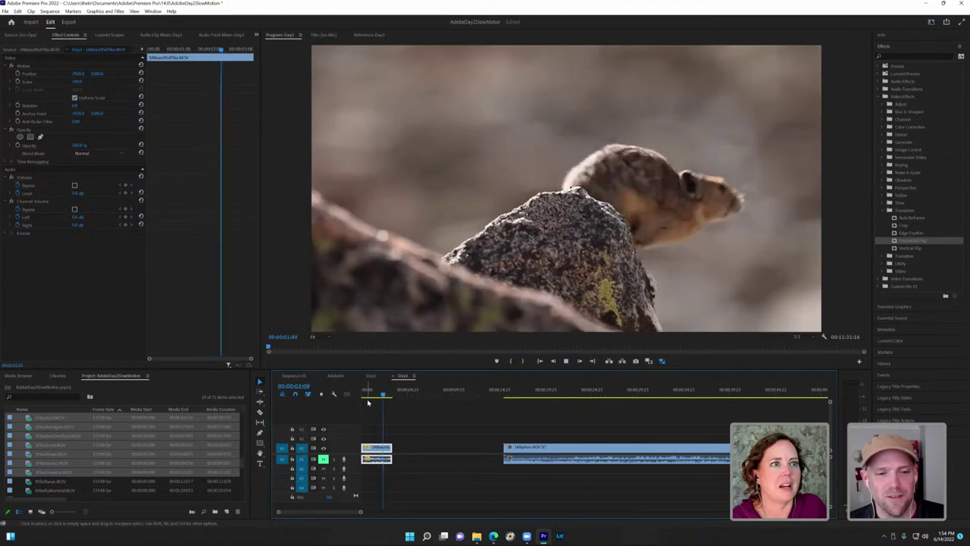
{"action": "key", "text": "space"}
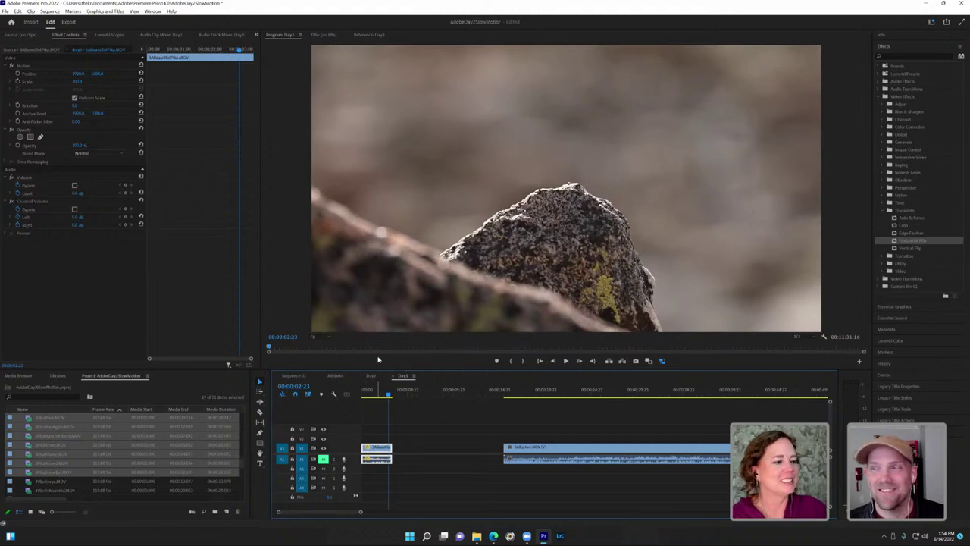
{"action": "left_click_drag", "start_coordinate": [509, 398], "coordinate": [704, 386]}
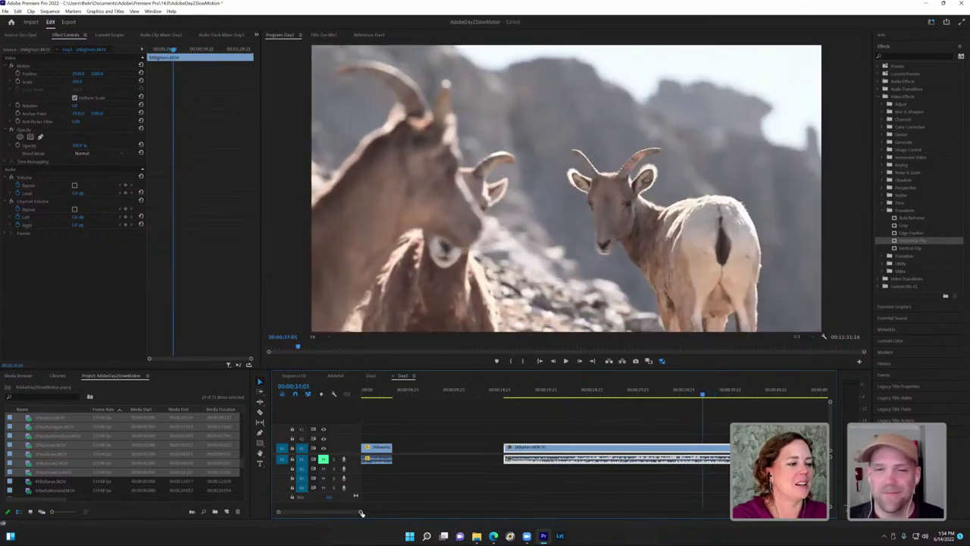
Step: Zoom out the timeline and play through the bighorn sheep clip to pick its new start
{"action": "mouse_move", "coordinate": [368, 513]}
{"action": "left_mouse_down"}
{"action": "mouse_move", "coordinate": [378, 520]}
{"action": "mouse_move", "coordinate": [368, 520]}
{"action": "left_mouse_up"}
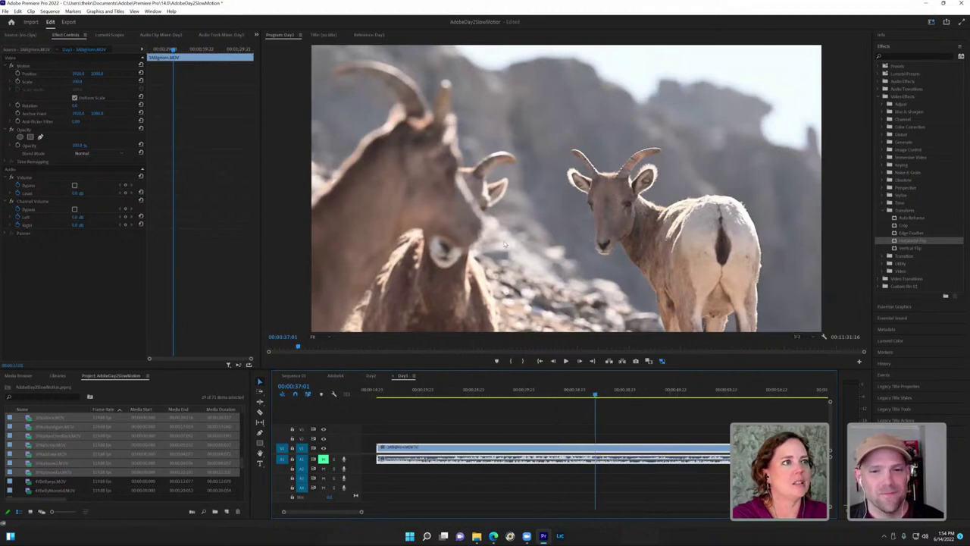
{"action": "key", "text": "space"}
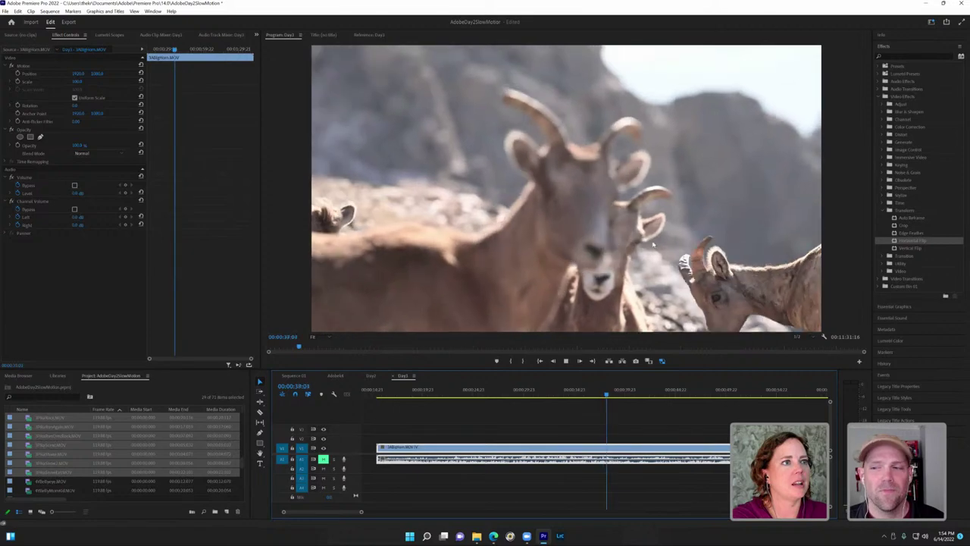
{"action": "key", "text": "space"}
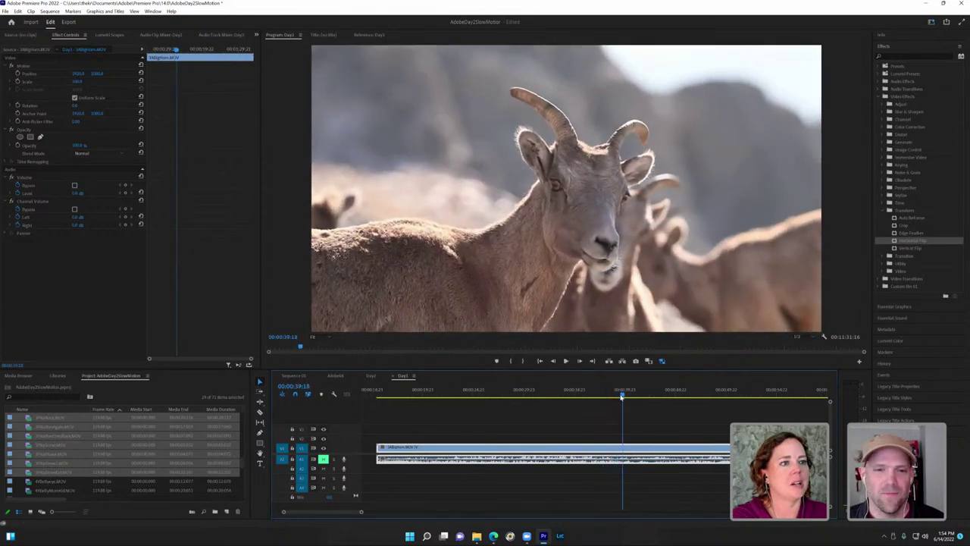
{"action": "left_click_drag", "start_coordinate": [622, 393], "coordinate": [598, 395]}
{"action": "key", "text": "space"}
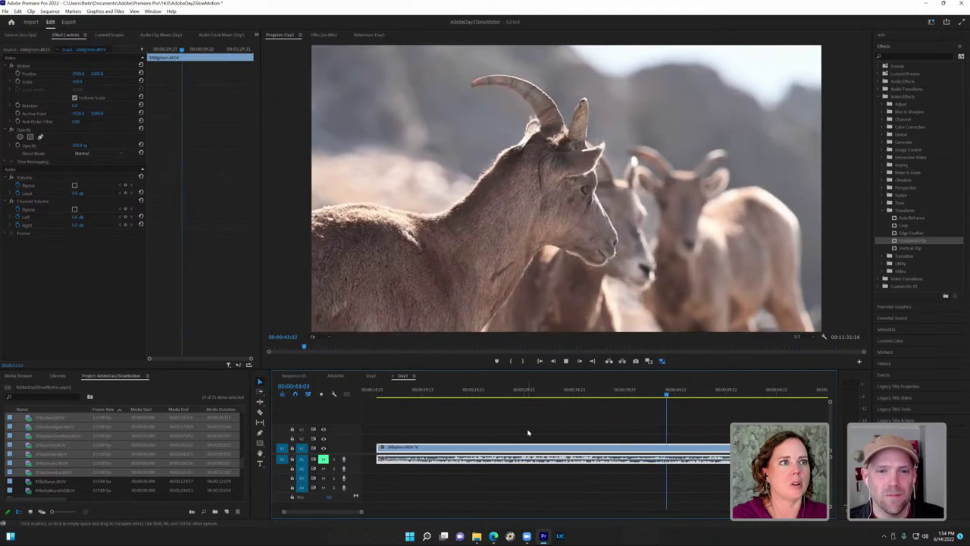
{"action": "left_click", "coordinate": [700, 395]}
{"action": "key", "text": "space"}
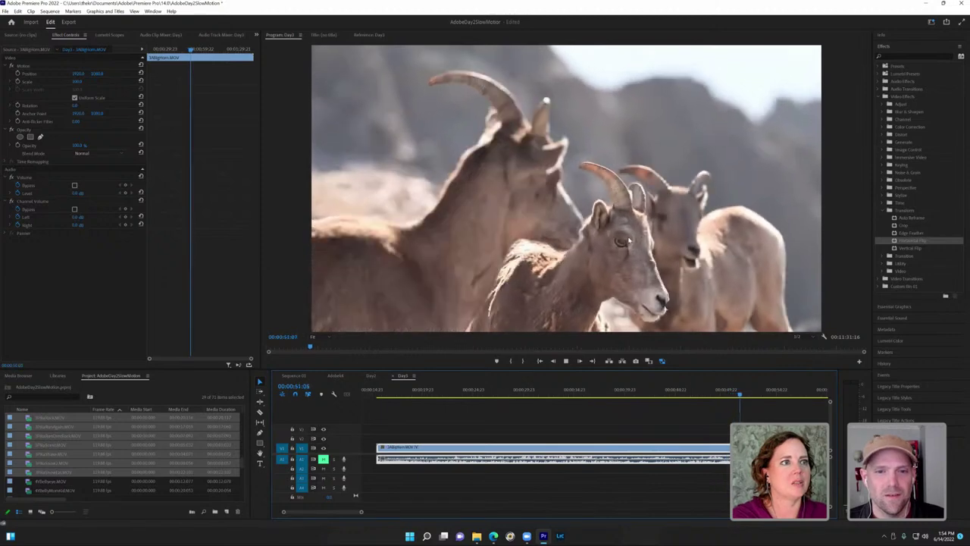
{"action": "key", "text": "space"}
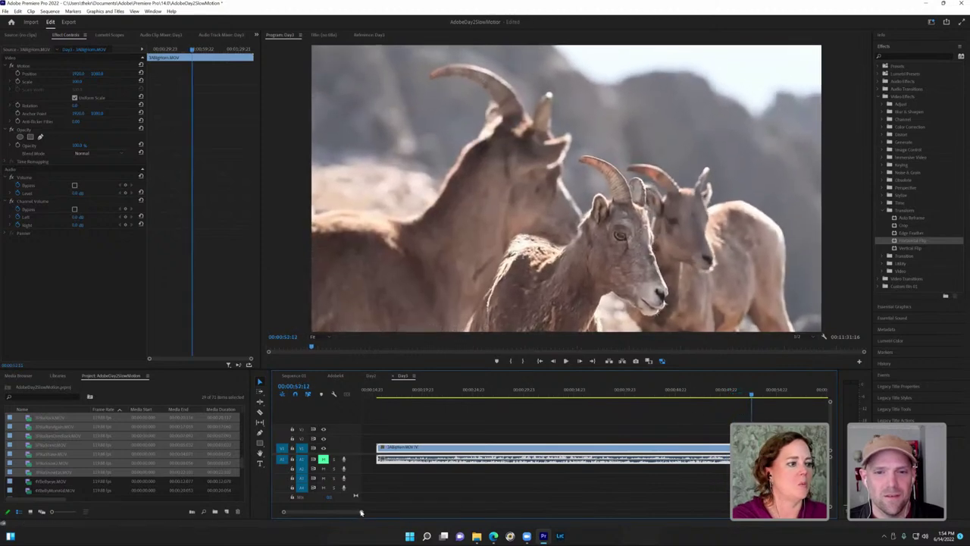
Step: Trim the sheep clip's start to 00:01:11:04, leaving a gap before it
{"action": "left_click_drag", "start_coordinate": [361, 513], "coordinate": [395, 517]}
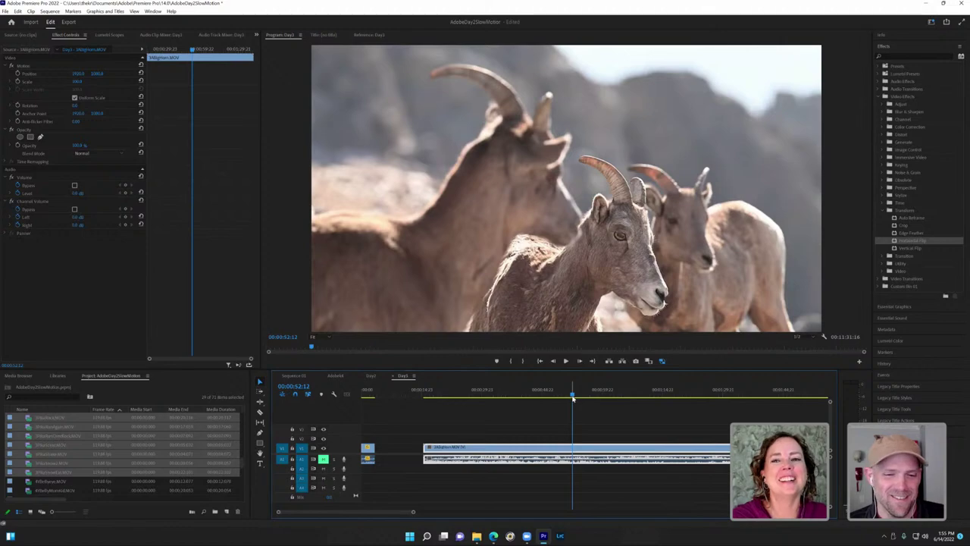
{"action": "left_click_drag", "start_coordinate": [572, 397], "coordinate": [647, 399]}
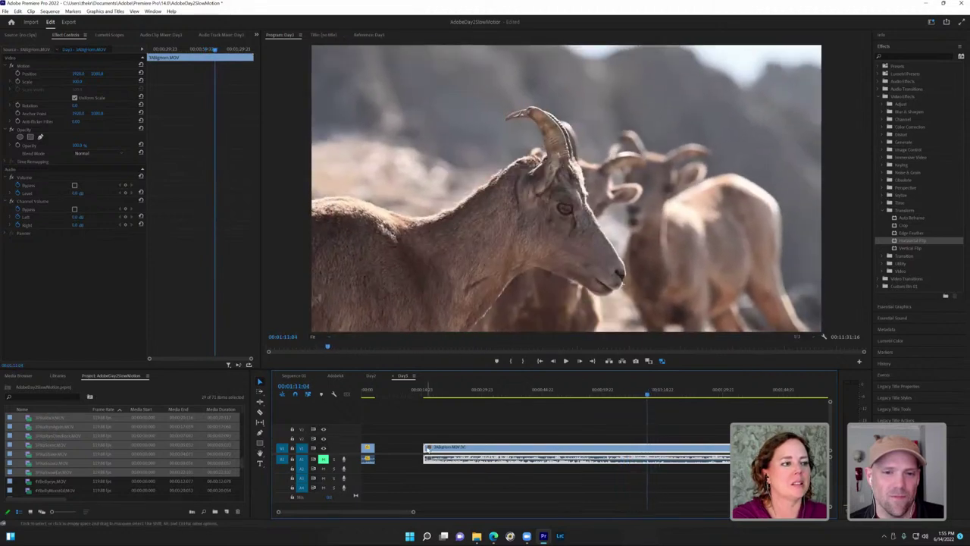
{"action": "left_click_drag", "start_coordinate": [428, 448], "coordinate": [648, 447]}
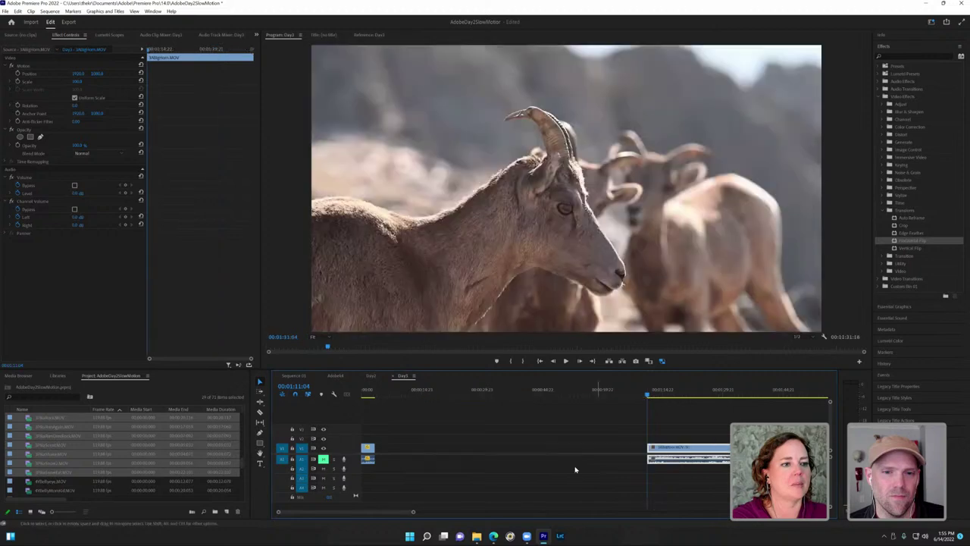
Step: Preview the trimmed sheep clip, then delete the clip ahead of the pika-on-rock clip, leaving a gap
{"action": "key", "text": "space"}
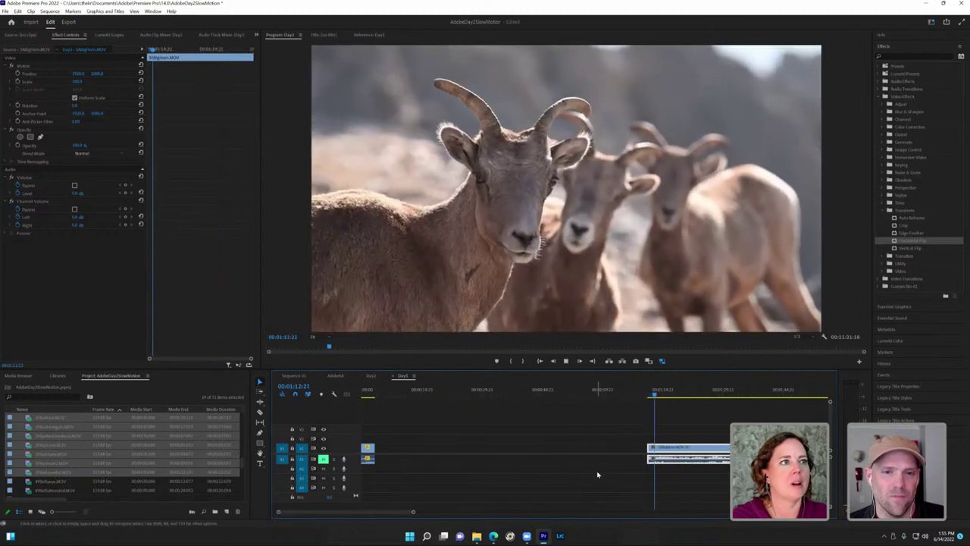
{"action": "key", "text": "space"}
{"action": "left_click", "coordinate": [260, 411]}
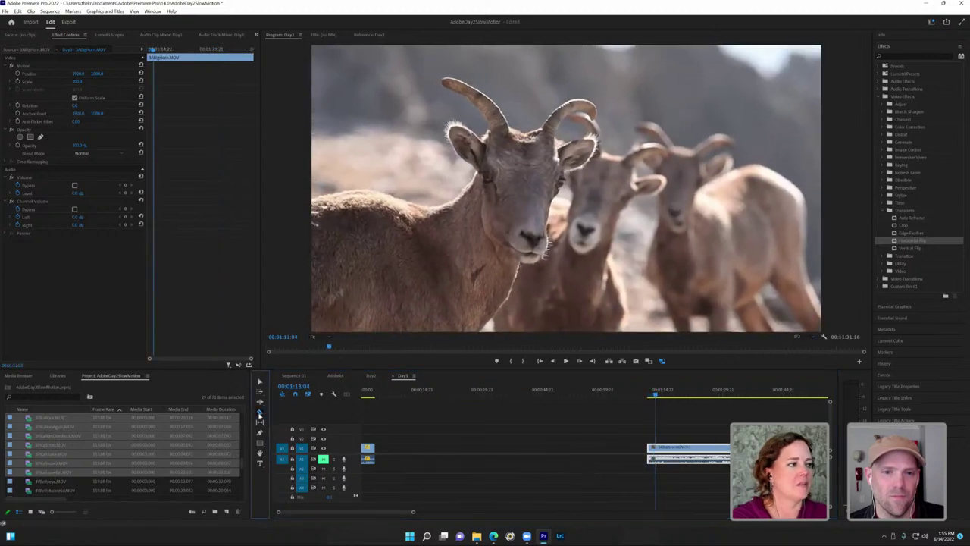
{"action": "left_click", "coordinate": [659, 448]}
{"action": "left_click_drag", "start_coordinate": [413, 511], "coordinate": [459, 523]}
{"action": "left_click_drag", "start_coordinate": [534, 394], "coordinate": [597, 399]}
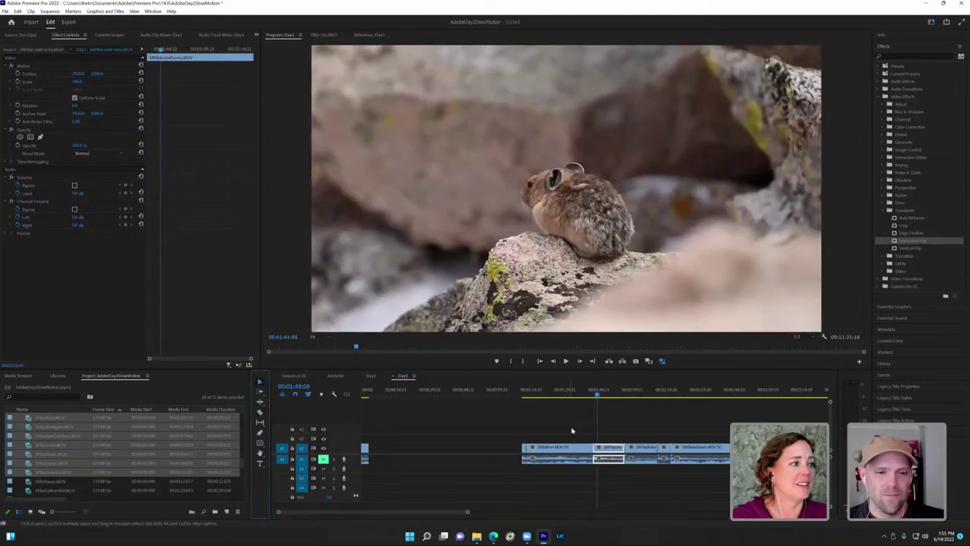
{"action": "left_click", "coordinate": [551, 452]}
{"action": "key", "text": "Delete"}
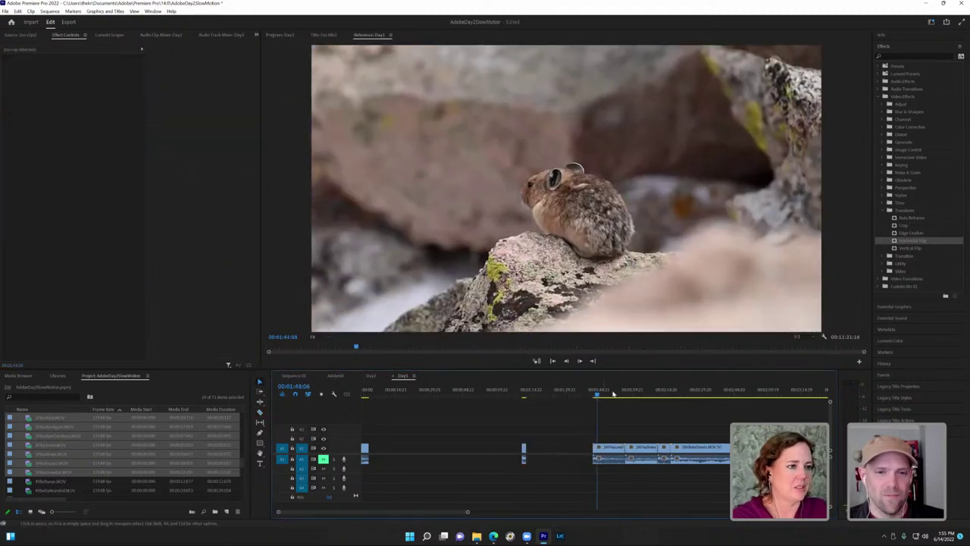
Step: Play the pika-on-rock clip and trim it down to a short piece
{"action": "left_click", "coordinate": [588, 395]}
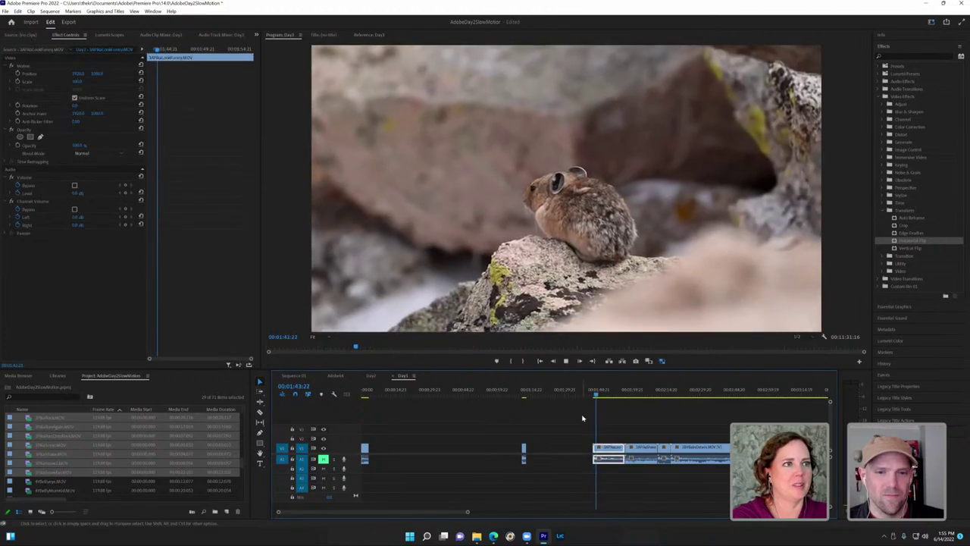
{"action": "key", "text": "space"}
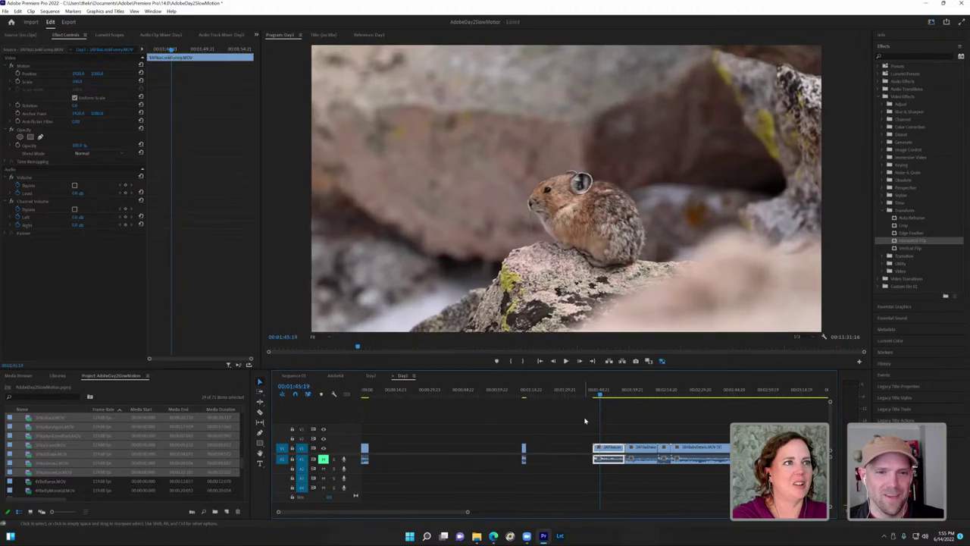
{"action": "key", "text": "space"}
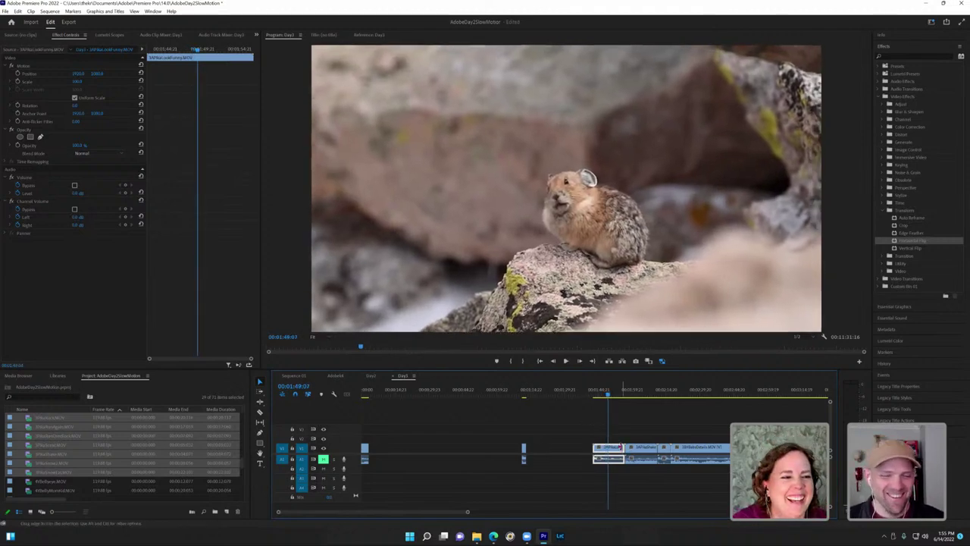
{"action": "left_click_drag", "start_coordinate": [620, 447], "coordinate": [606, 447]}
{"action": "left_click", "coordinate": [604, 395]}
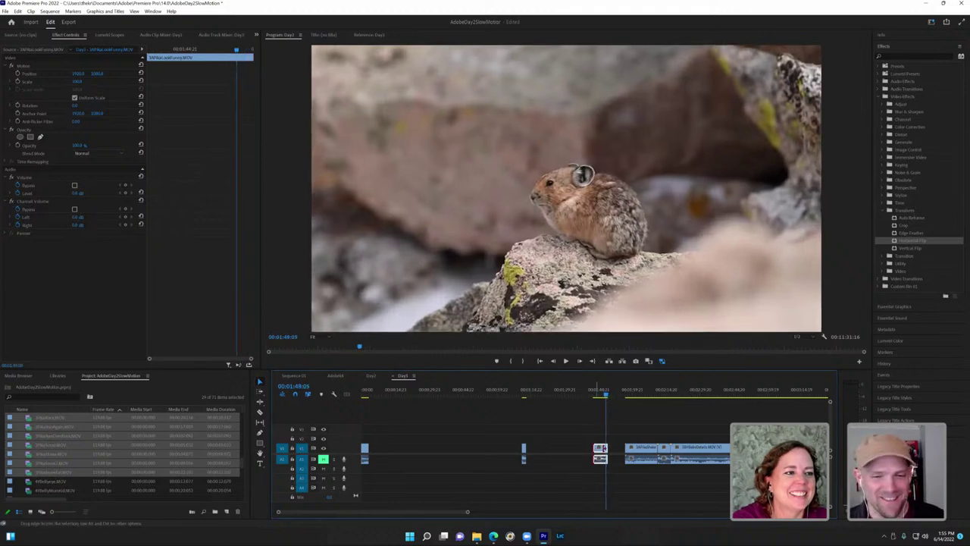
{"action": "left_click_drag", "start_coordinate": [600, 448], "coordinate": [554, 449]}
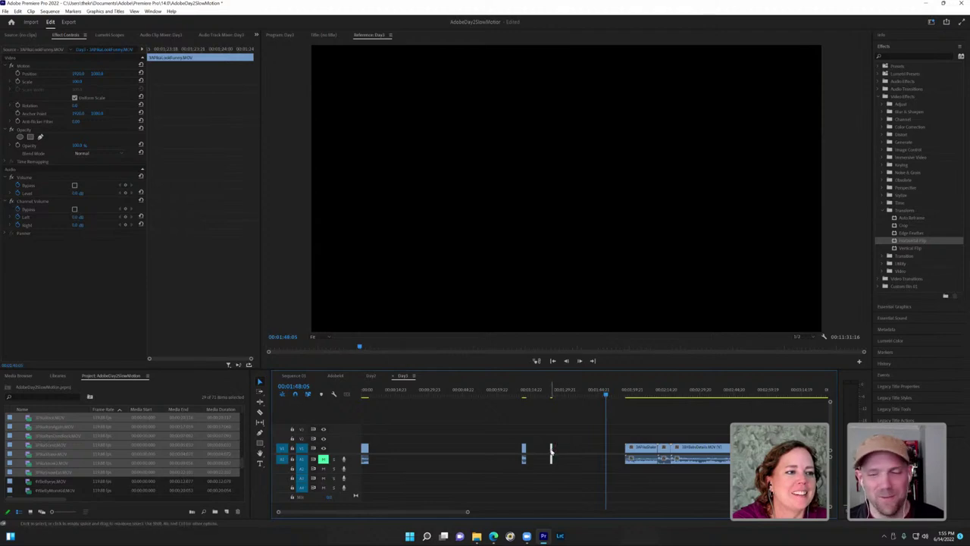
Step: Slow the short pika clip with Speed/Duration and play the retimed clip from its start
{"action": "right_click", "coordinate": [553, 449]}
{"action": "left_click", "coordinate": [582, 253]}
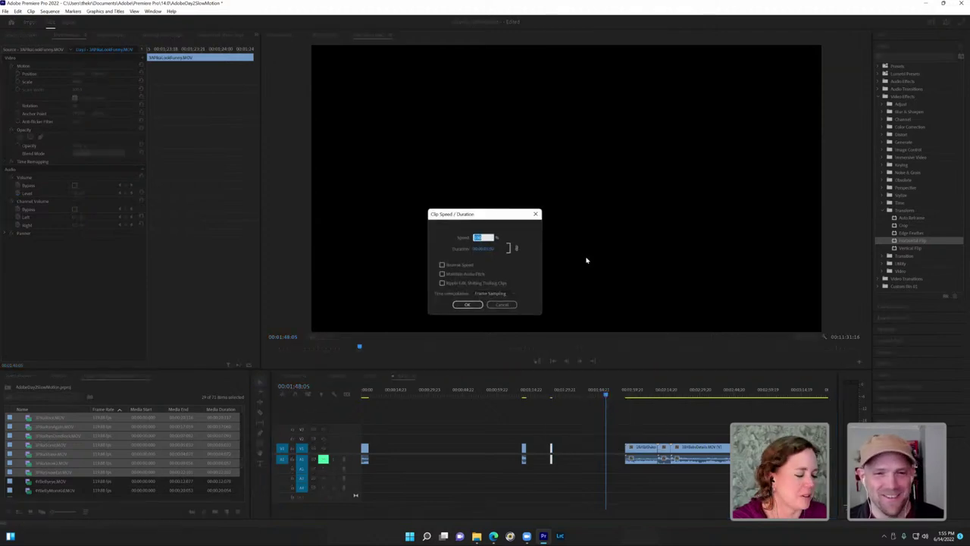
{"action": "key", "text": "Return"}
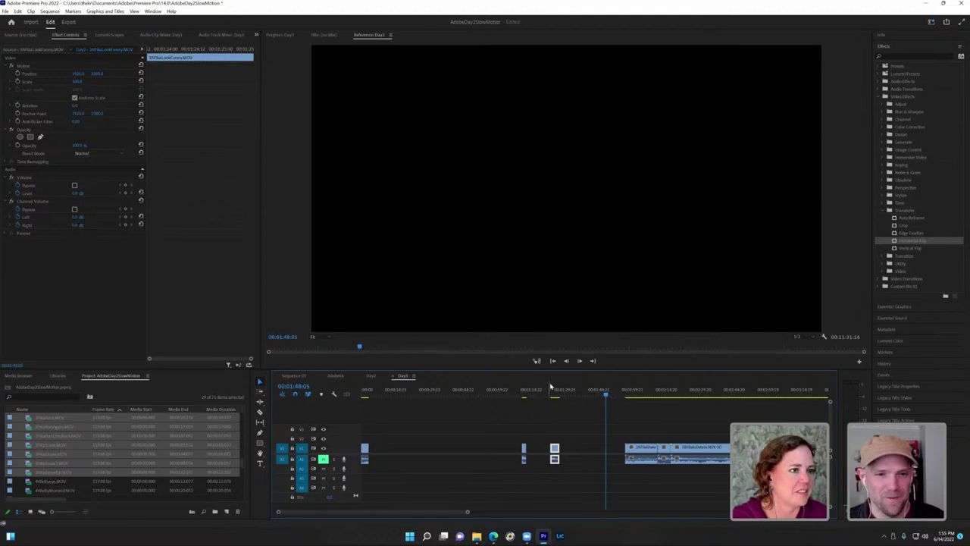
{"action": "left_click", "coordinate": [552, 394]}
{"action": "key", "text": "space"}
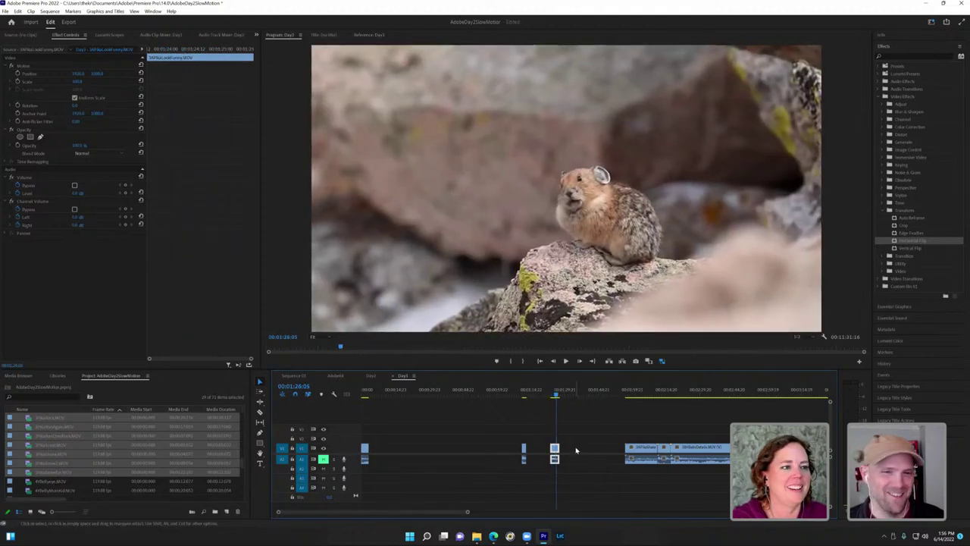
Step: Try enlarging the pika clip's Scale, undo it, and delete its Position keyframes
{"action": "left_click", "coordinate": [17, 81]}
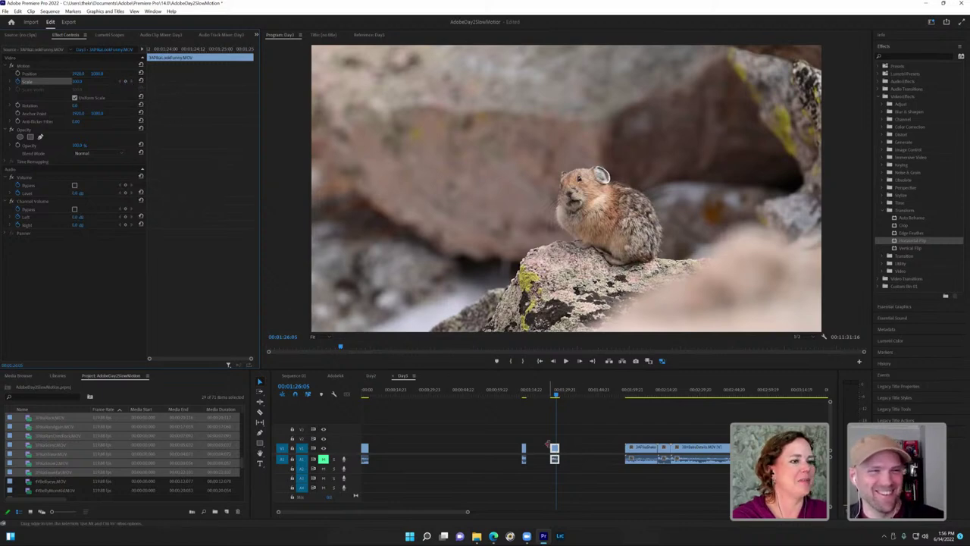
{"action": "left_click", "coordinate": [477, 424]}
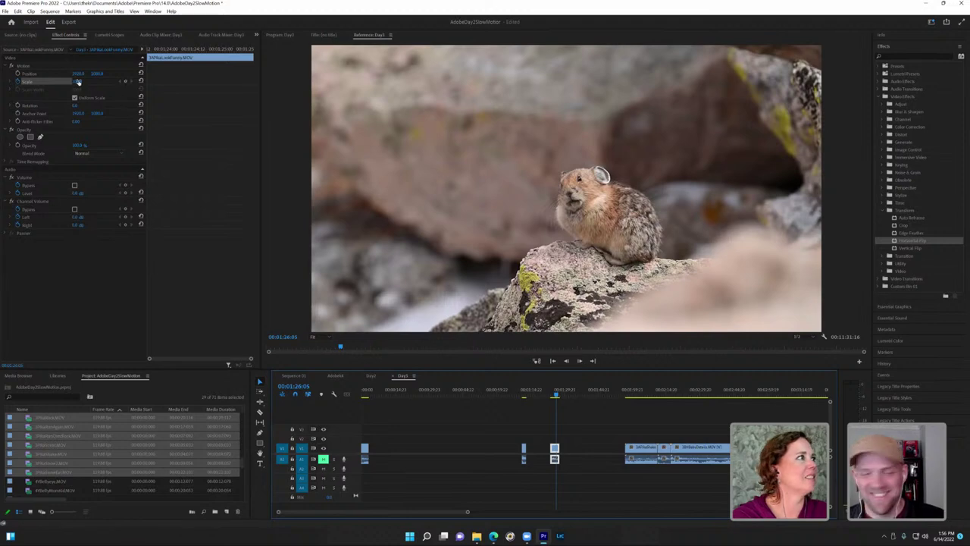
{"action": "left_click_drag", "start_coordinate": [78, 82], "coordinate": [95, 82]}
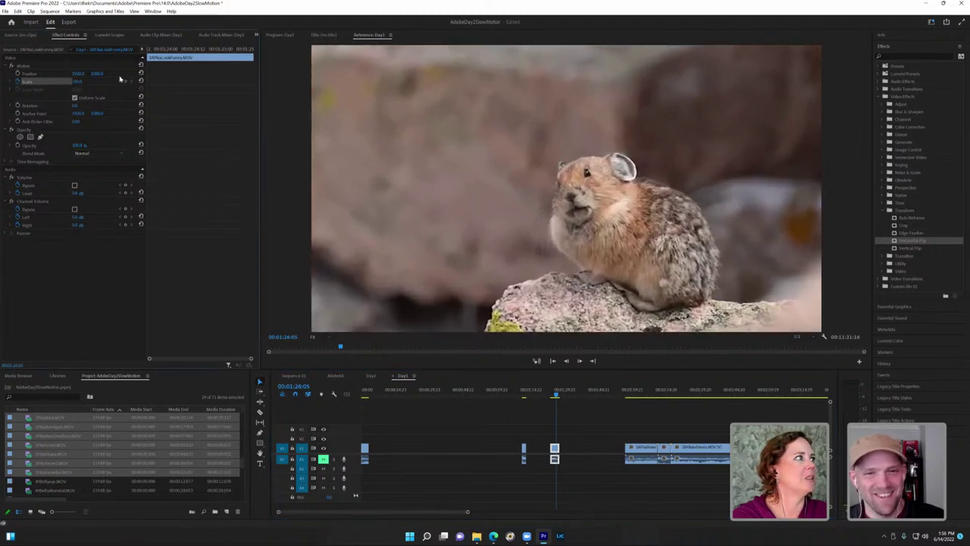
{"action": "key", "text": "ctrl+z"}
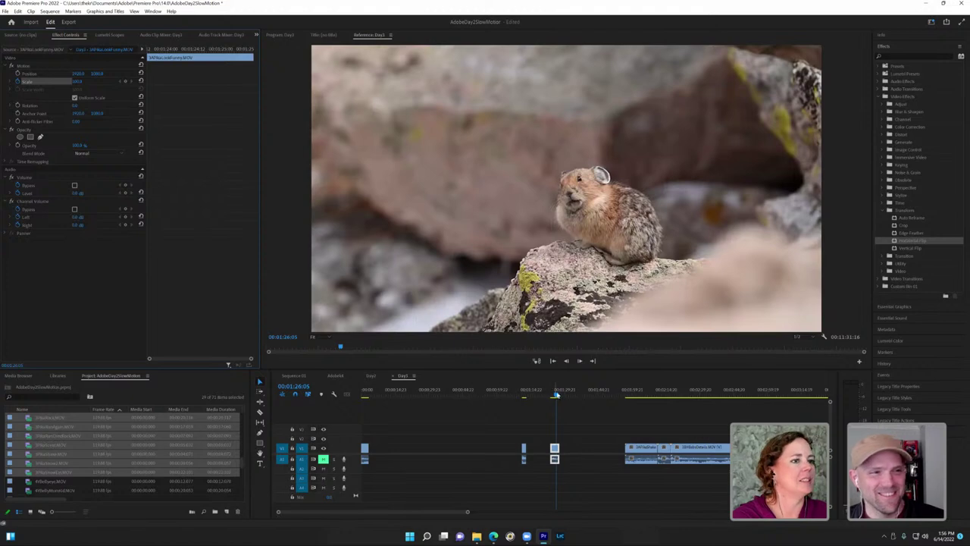
{"action": "left_click_drag", "start_coordinate": [557, 395], "coordinate": [553, 395]}
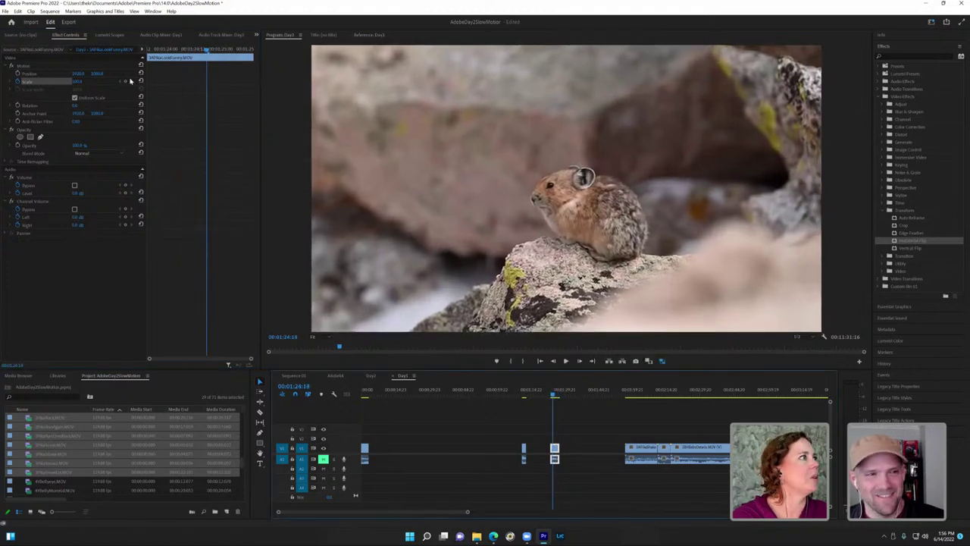
{"action": "left_click", "coordinate": [18, 73]}
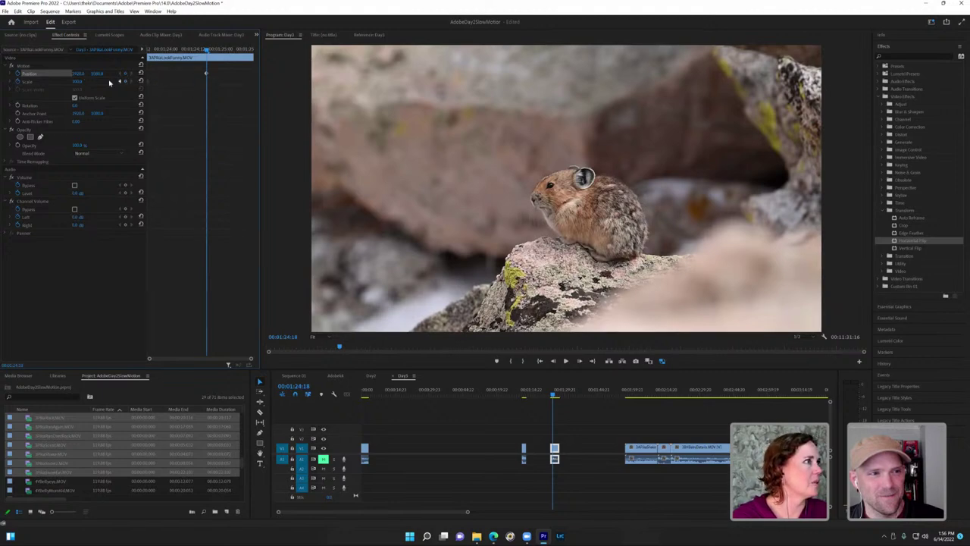
{"action": "left_click_drag", "start_coordinate": [78, 80], "coordinate": [77, 84]}
{"action": "left_click_drag", "start_coordinate": [77, 82], "coordinate": [95, 82]}
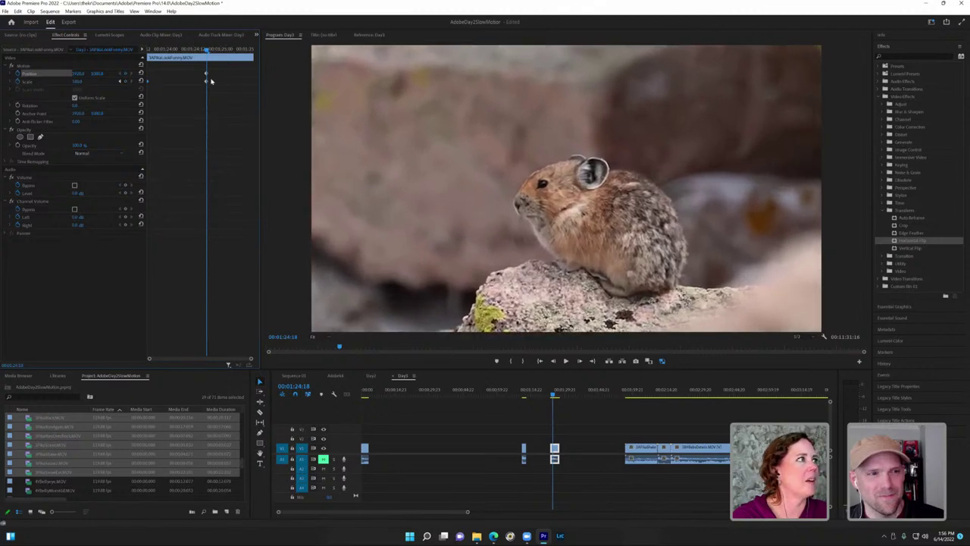
{"action": "key", "text": "ctrl+z"}
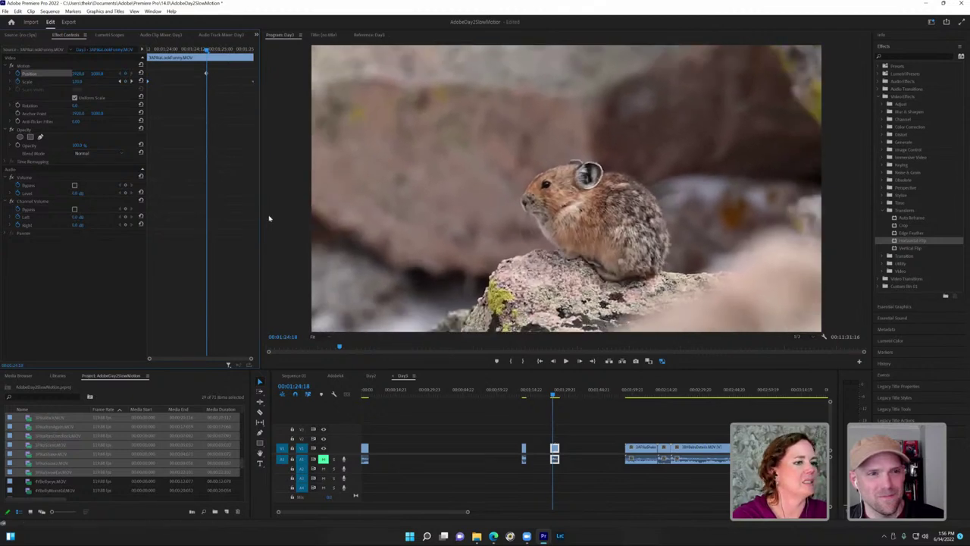
{"action": "left_click", "coordinate": [19, 73]}
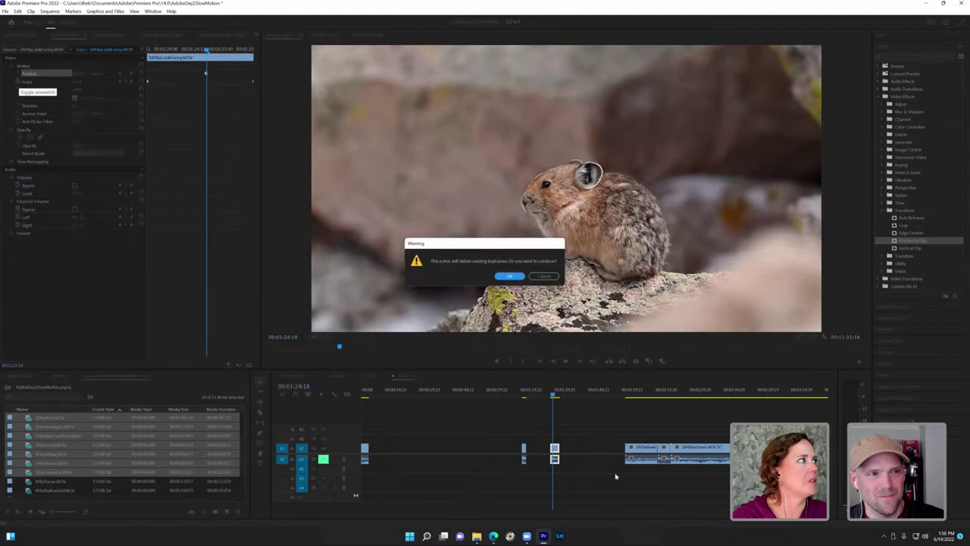
{"action": "left_click", "coordinate": [509, 276]}
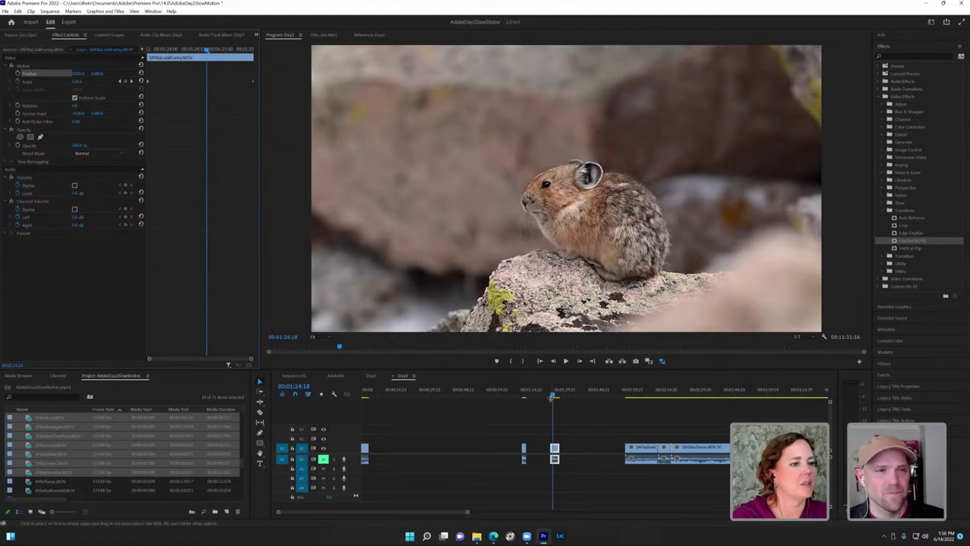
Step: Review the pika clip, then delete its Scale keyframes to hold one fixed scale
{"action": "left_click", "coordinate": [552, 397]}
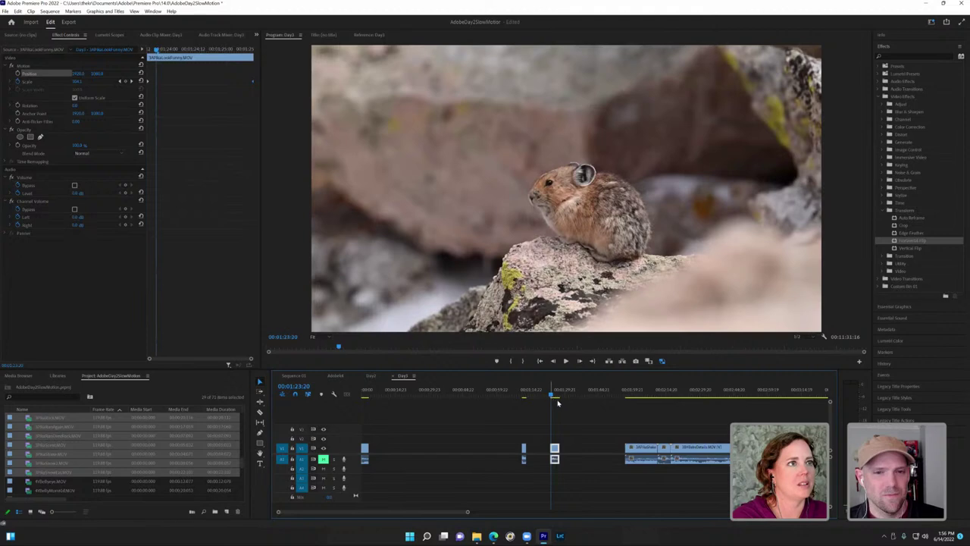
{"action": "key", "text": "space"}
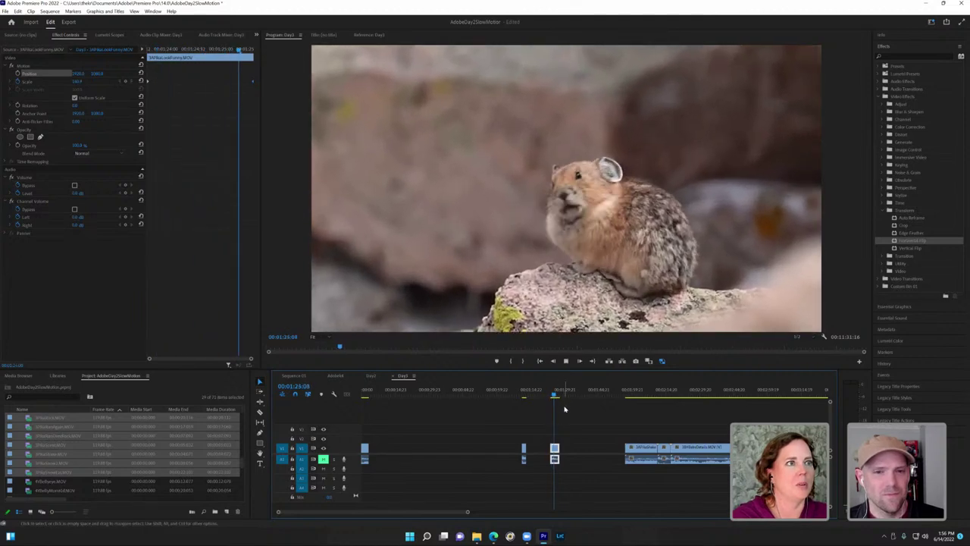
{"action": "key", "text": "space"}
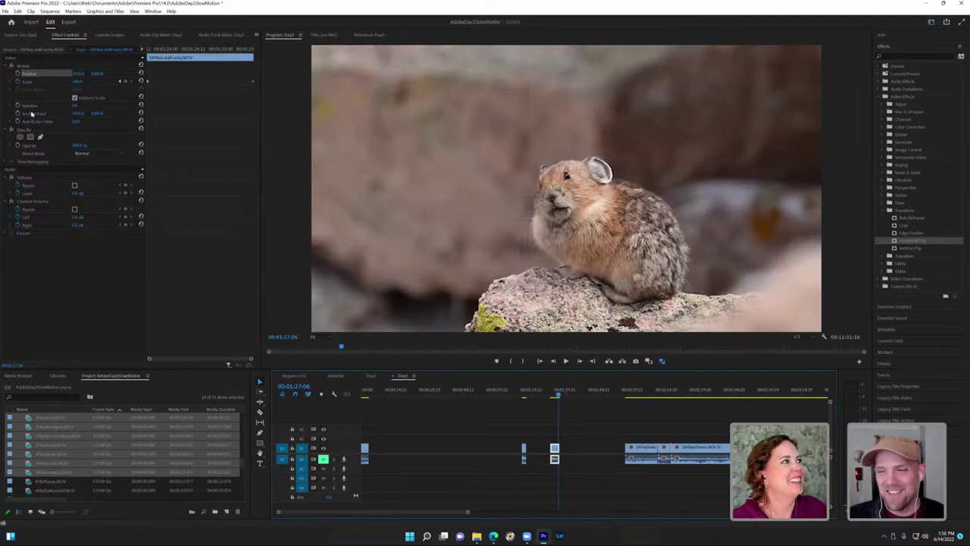
{"action": "left_click", "coordinate": [18, 82]}
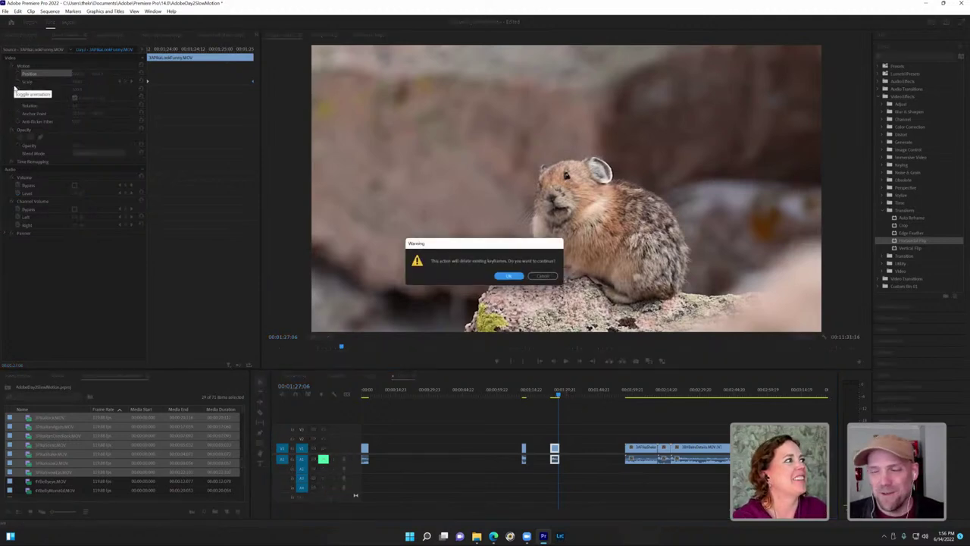
{"action": "left_click", "coordinate": [506, 275]}
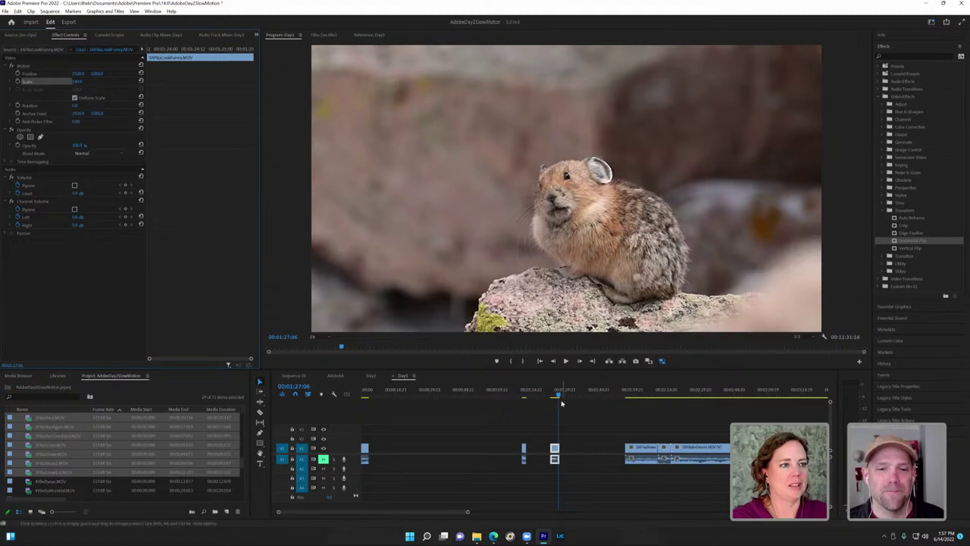
Step: Replay the pika clip and turn on proxy playback at 00:01:24:04
{"action": "left_click_drag", "start_coordinate": [558, 395], "coordinate": [550, 396]}
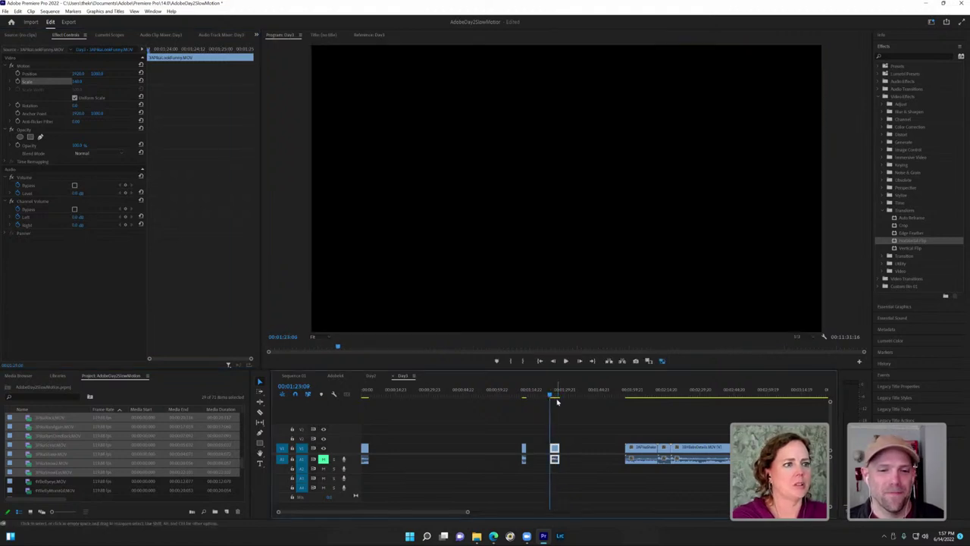
{"action": "key", "text": "space"}
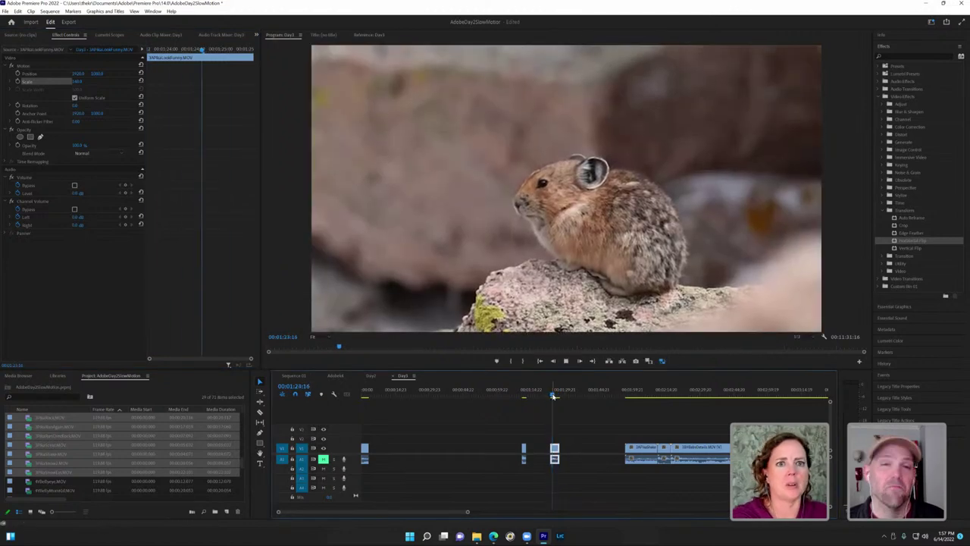
{"action": "key", "text": "space"}
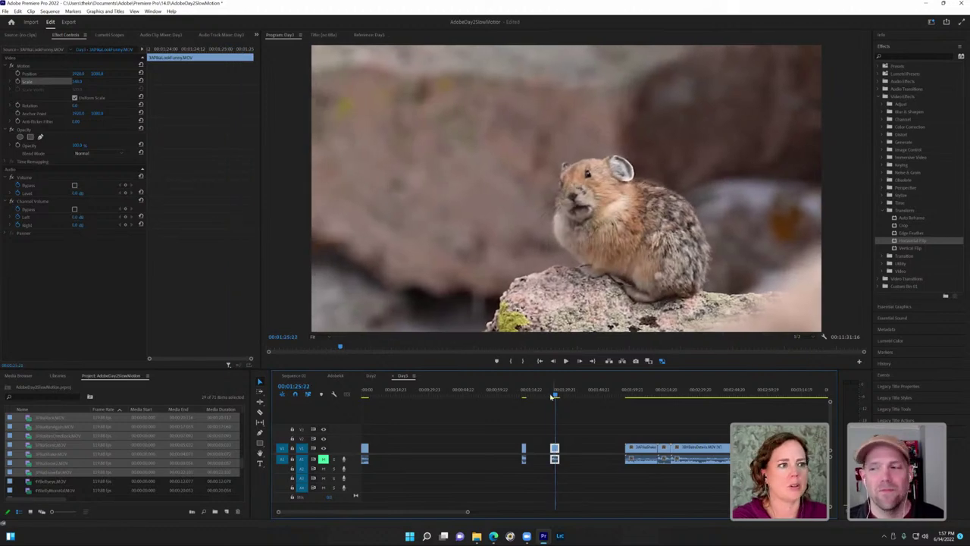
{"action": "key", "text": "Up"}
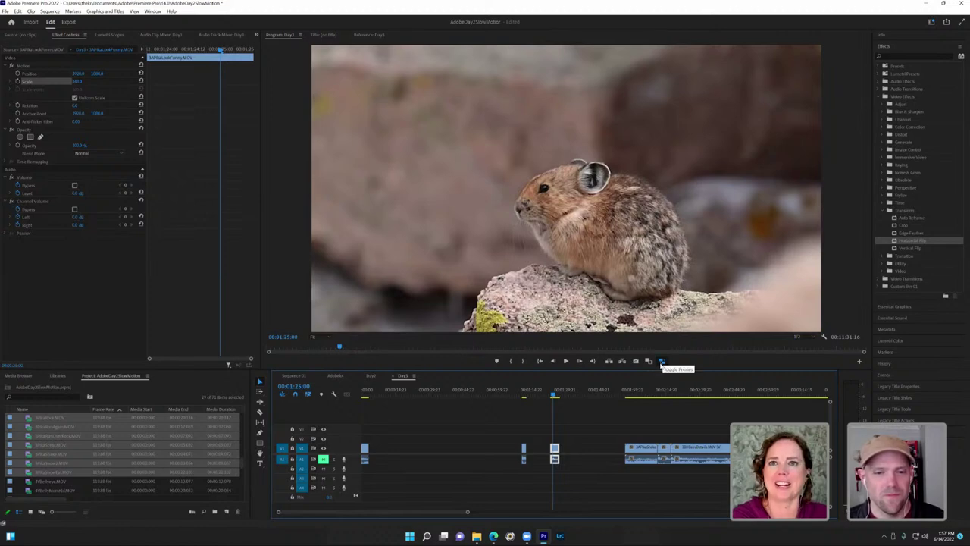
{"action": "left_click", "coordinate": [662, 362]}
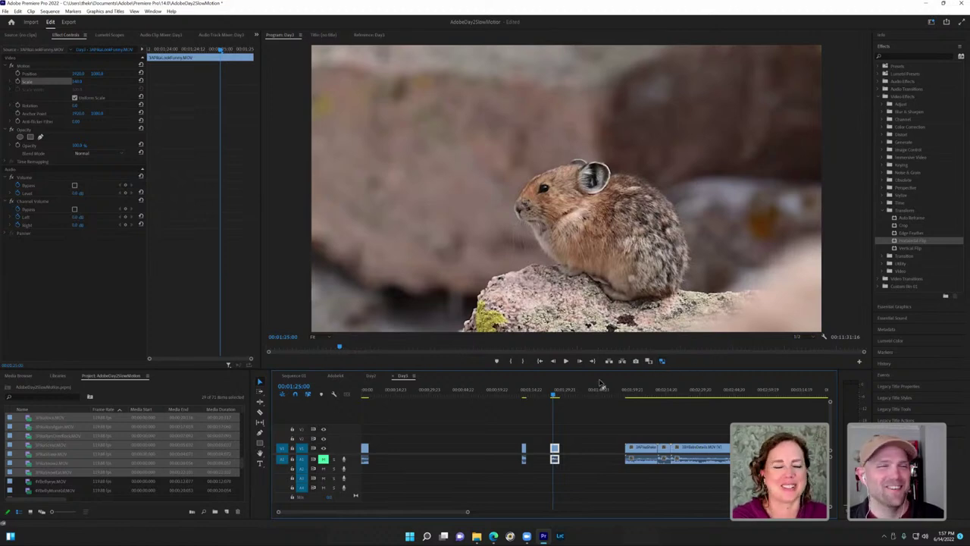
{"action": "left_click", "coordinate": [553, 393]}
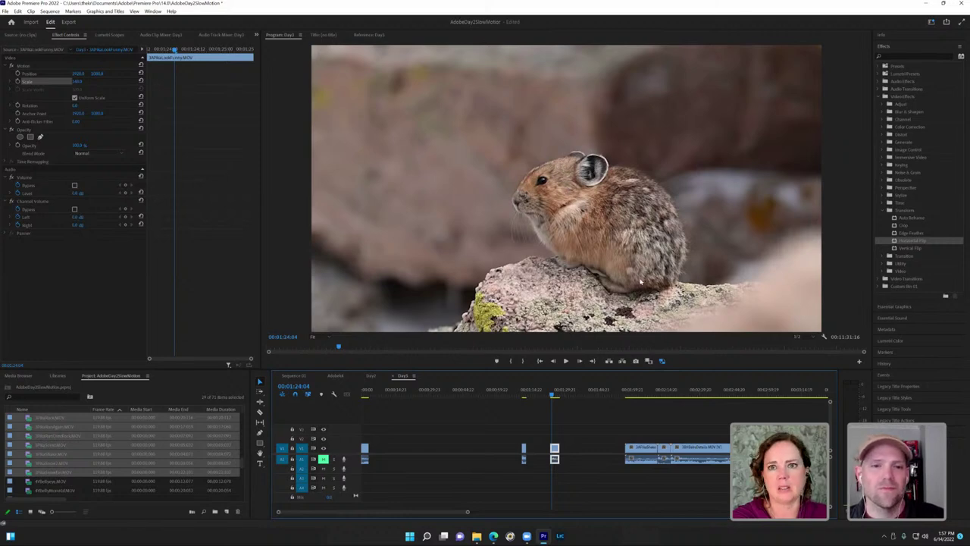
Step: Toggle proxies off and back on, then jump to the snowy pika clip at 00:01:57:02
{"action": "left_click", "coordinate": [663, 361]}
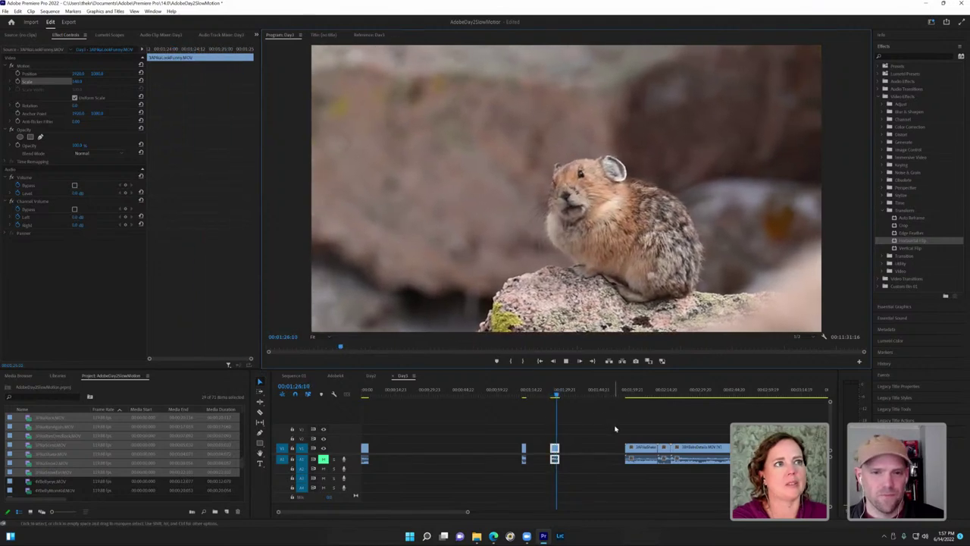
{"action": "key", "text": "space"}
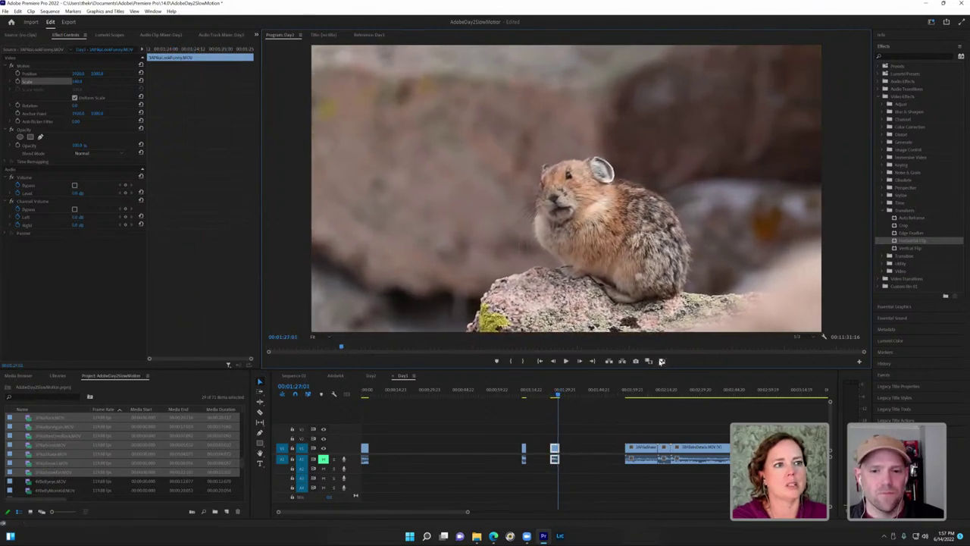
{"action": "left_click", "coordinate": [661, 360]}
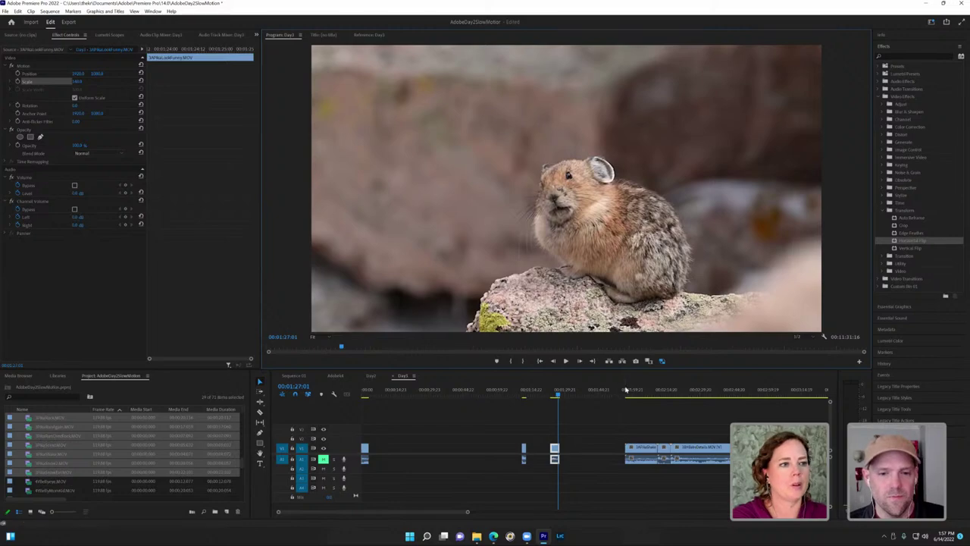
{"action": "left_click", "coordinate": [630, 393]}
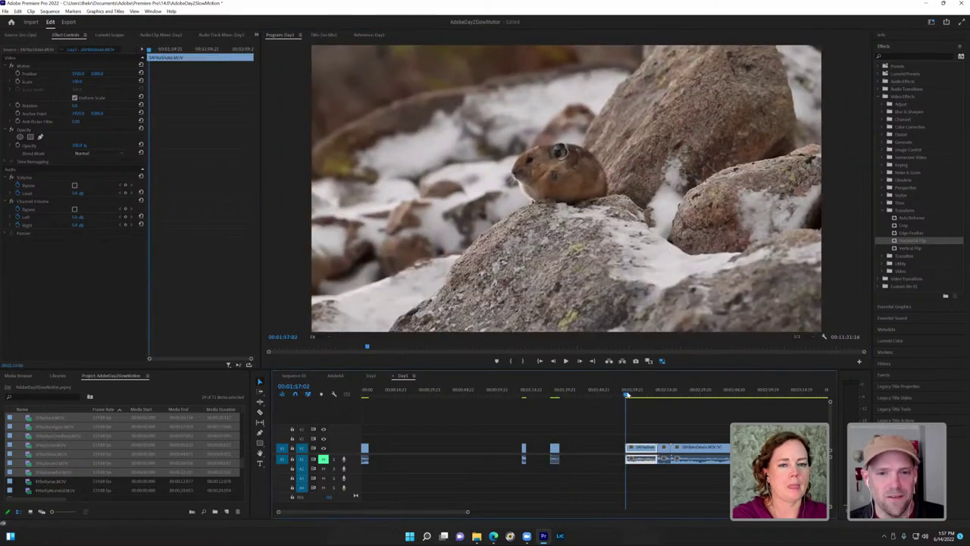
Step: Play the snowy pika clip and trim its start to 00:02:09:11
{"action": "key", "text": "space"}
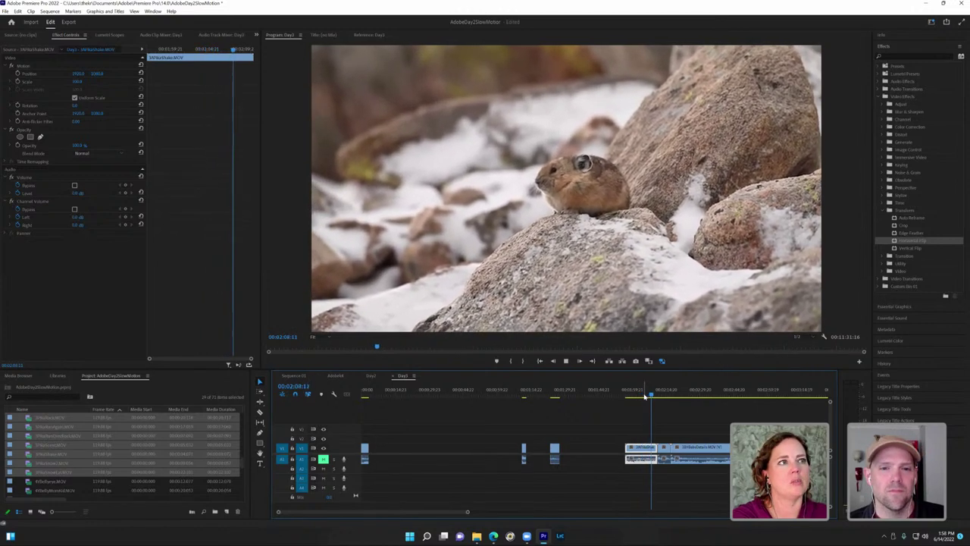
{"action": "key", "text": "space"}
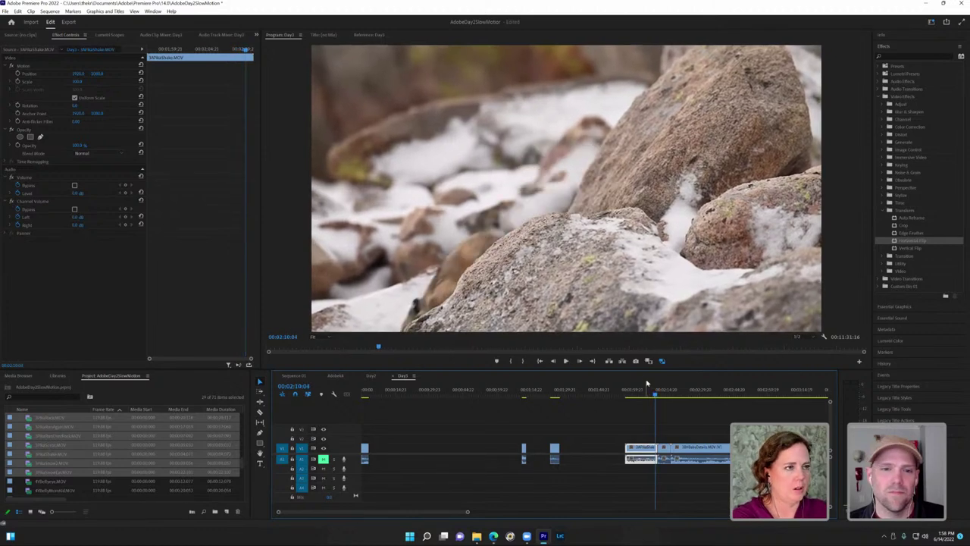
{"action": "left_click", "coordinate": [656, 389]}
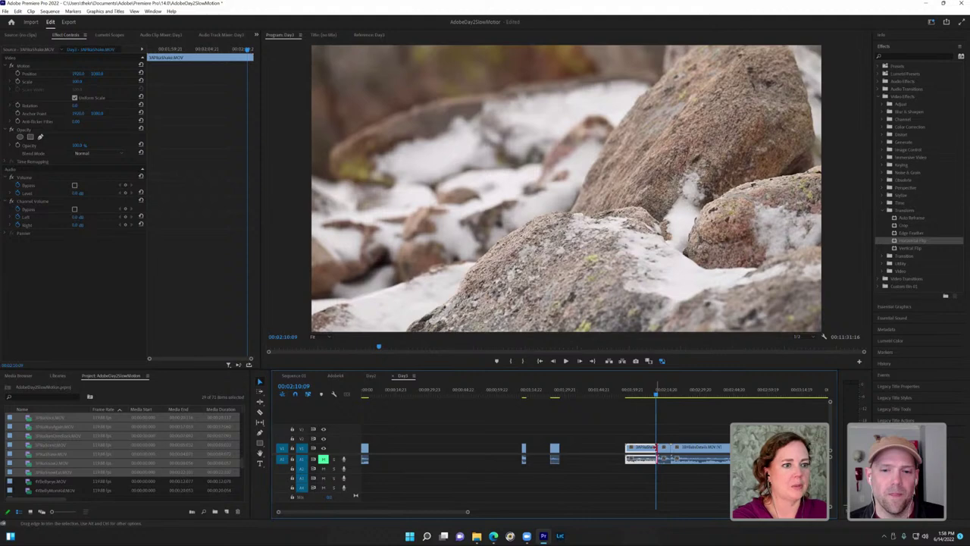
{"action": "left_click_drag", "start_coordinate": [467, 513], "coordinate": [399, 513]}
{"action": "left_click_drag", "start_coordinate": [594, 402], "coordinate": [586, 401]}
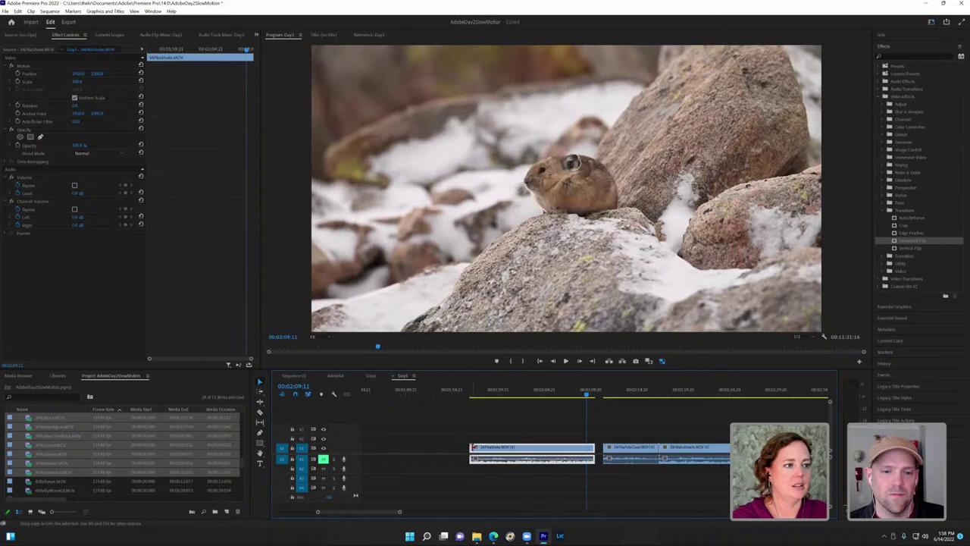
{"action": "left_click_drag", "start_coordinate": [471, 448], "coordinate": [446, 449]}
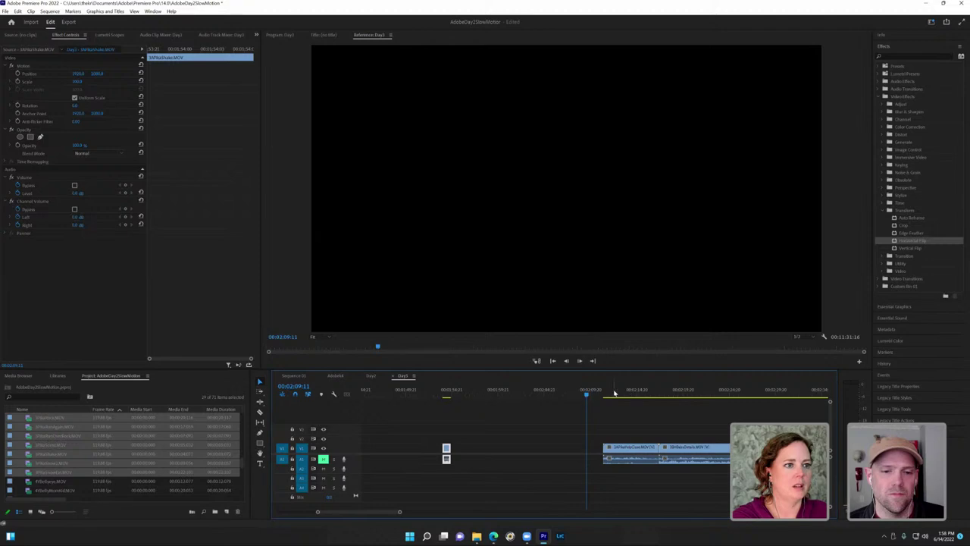
Step: Trim the next pika-on-rock clip to start at 00:02:13:13 and play it from its start
{"action": "mouse_move", "coordinate": [614, 392]}
{"action": "left_mouse_down"}
{"action": "mouse_move", "coordinate": [634, 396]}
{"action": "mouse_move", "coordinate": [613, 407]}
{"action": "left_mouse_up"}
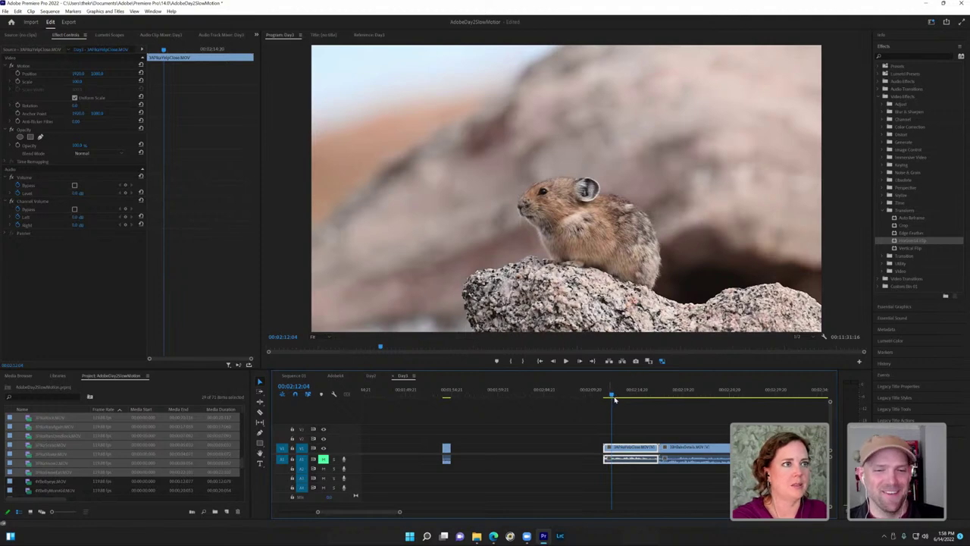
{"action": "left_click_drag", "start_coordinate": [610, 394], "coordinate": [630, 398]}
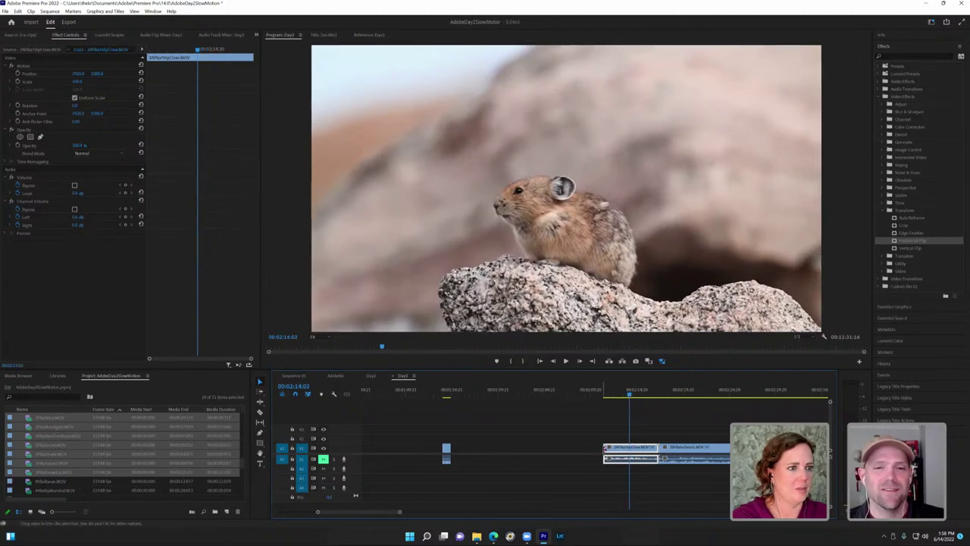
{"action": "left_click_drag", "start_coordinate": [607, 448], "coordinate": [630, 452]}
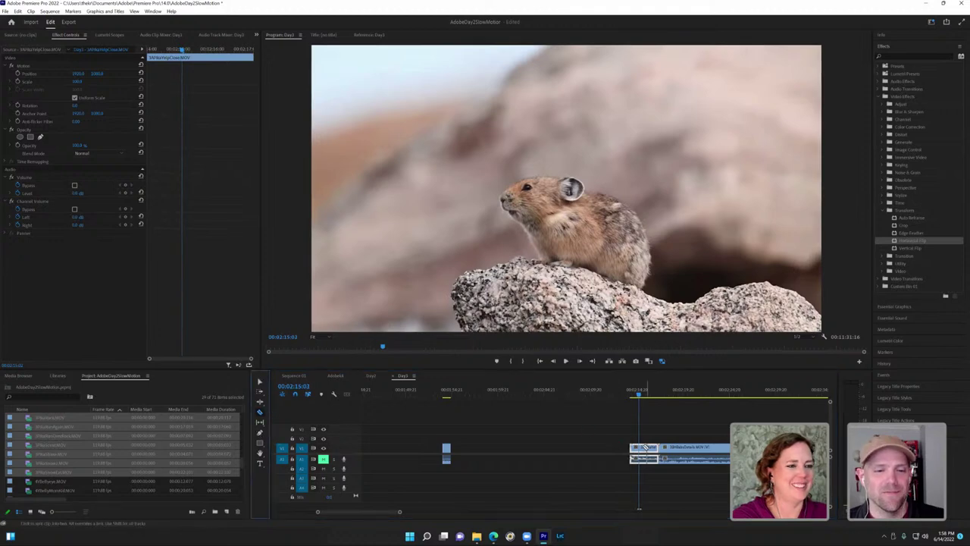
{"action": "left_click", "coordinate": [260, 383]}
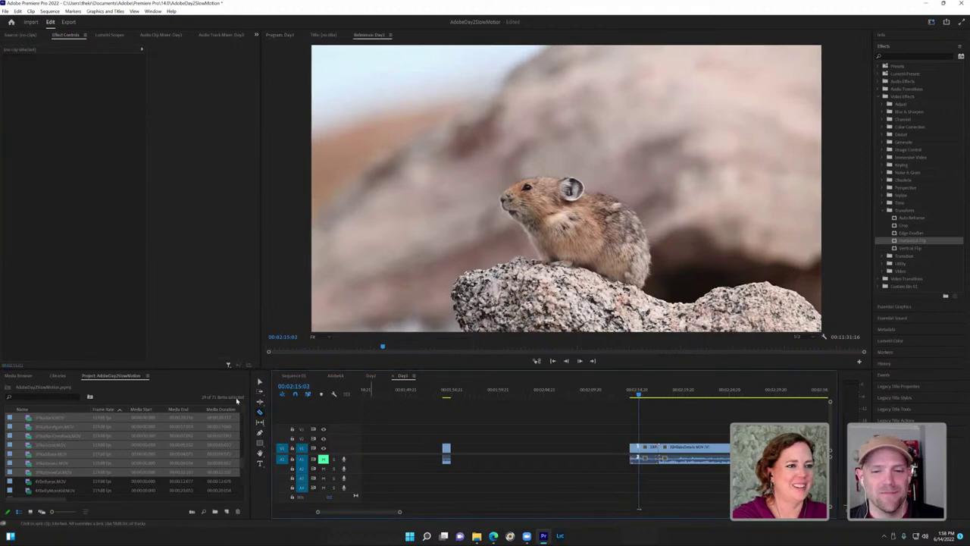
{"action": "left_click", "coordinate": [656, 448]}
{"action": "left_click_drag", "start_coordinate": [654, 447], "coordinate": [682, 447]}
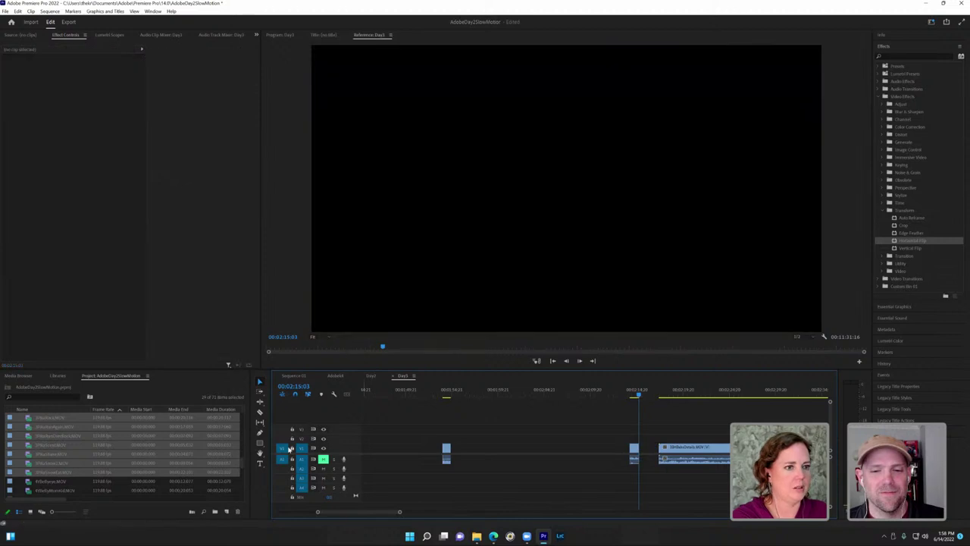
{"action": "left_click", "coordinate": [637, 394]}
{"action": "key", "text": "space"}
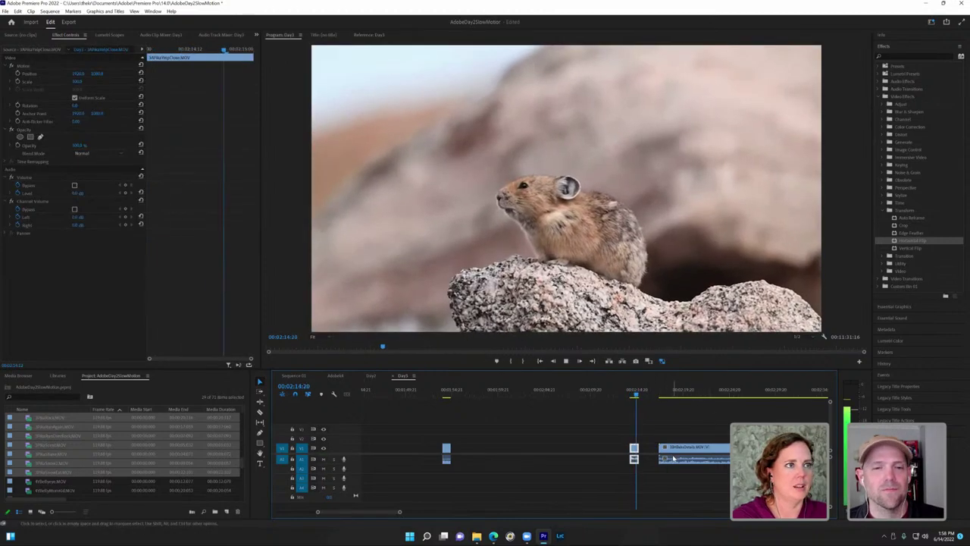
{"action": "mouse_move", "coordinate": [633, 393]}
{"action": "left_mouse_down"}
{"action": "mouse_move", "coordinate": [644, 393]}
{"action": "mouse_move", "coordinate": [635, 400]}
{"action": "left_mouse_up"}
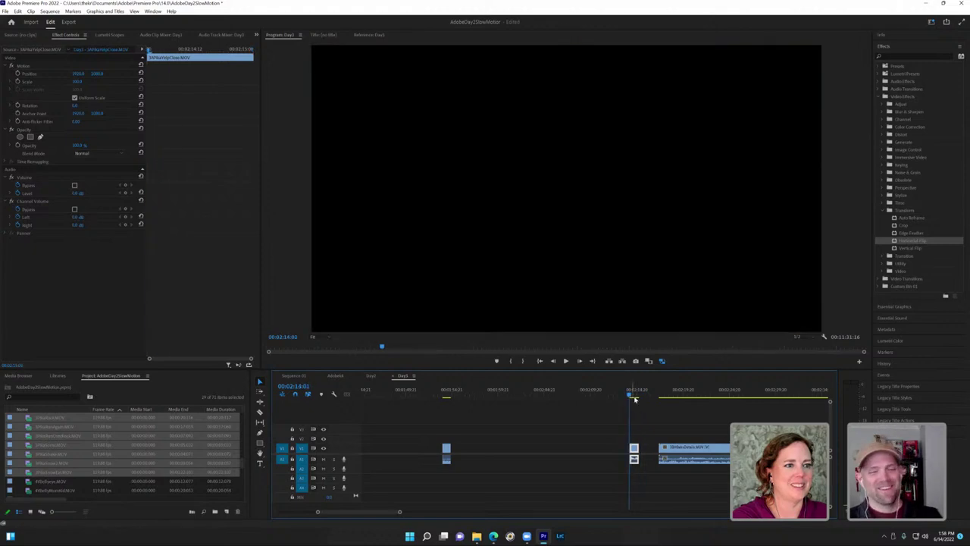
{"action": "key", "text": "space"}
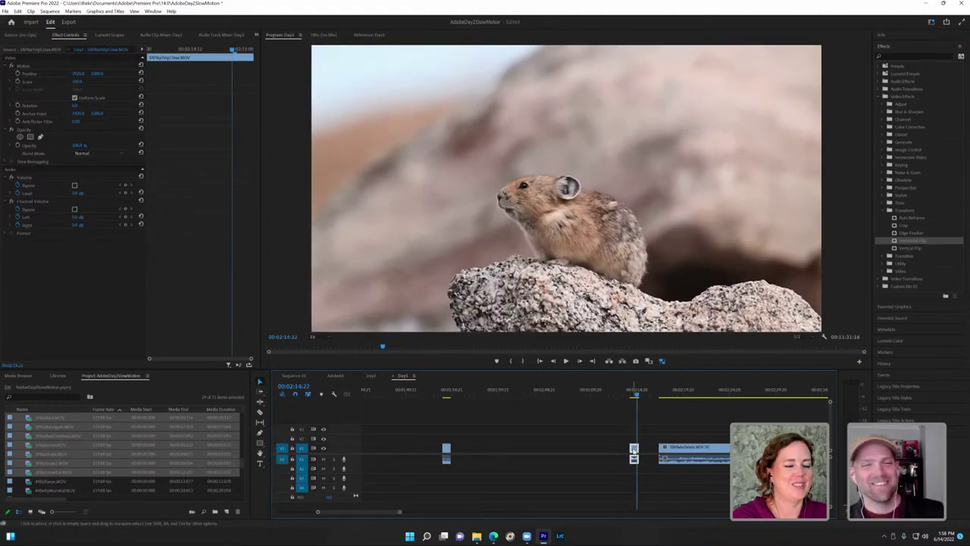
Step: Unlink the pika-on-rock clip's audio from its video, then play the sequence through it
{"action": "right_click", "coordinate": [634, 449]}
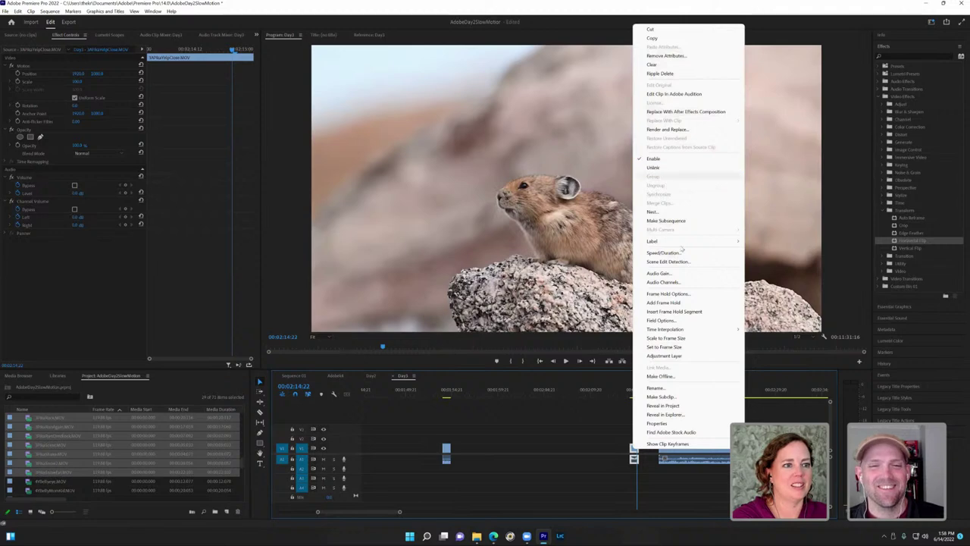
{"action": "left_click", "coordinate": [634, 459]}
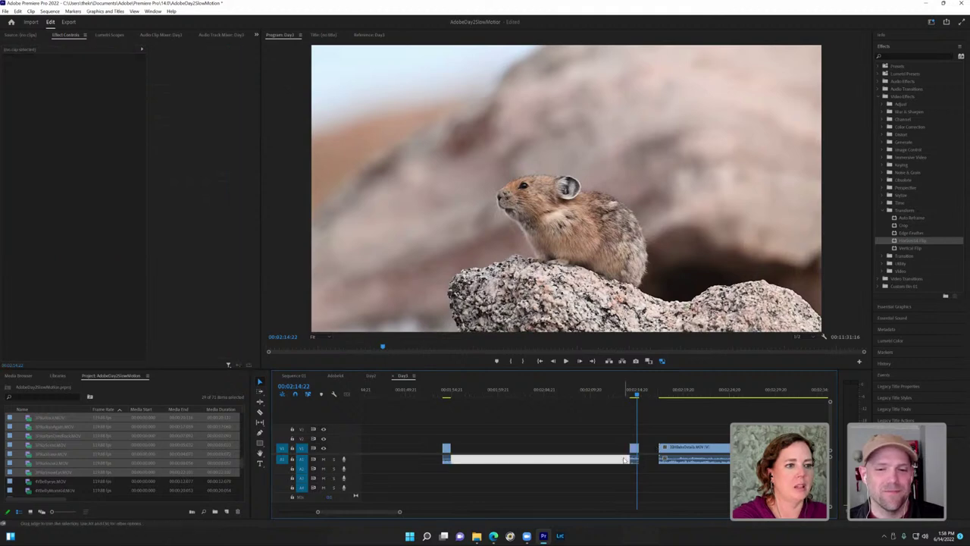
{"action": "left_click", "coordinate": [627, 453]}
{"action": "left_click", "coordinate": [638, 474]}
{"action": "left_click", "coordinate": [638, 473]}
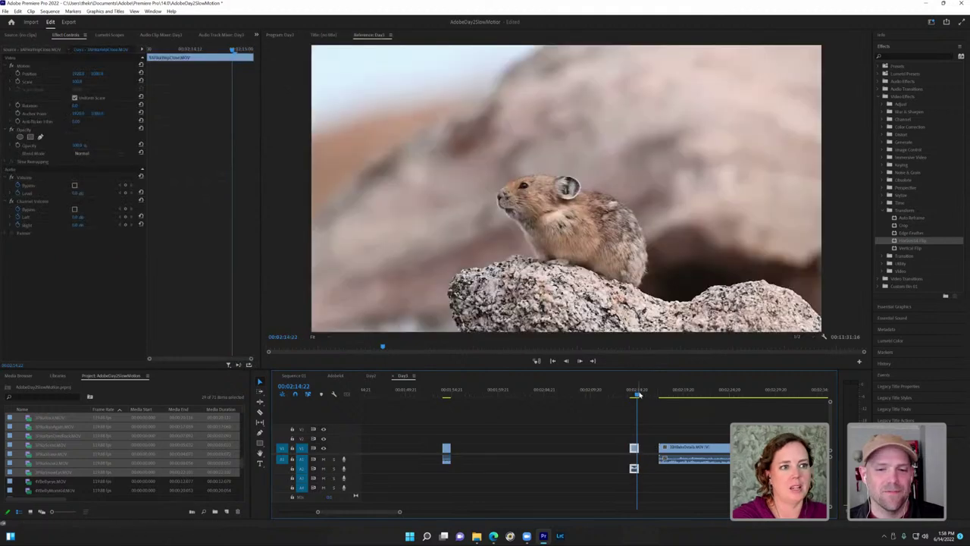
{"action": "left_click", "coordinate": [633, 396]}
{"action": "key", "text": "space"}
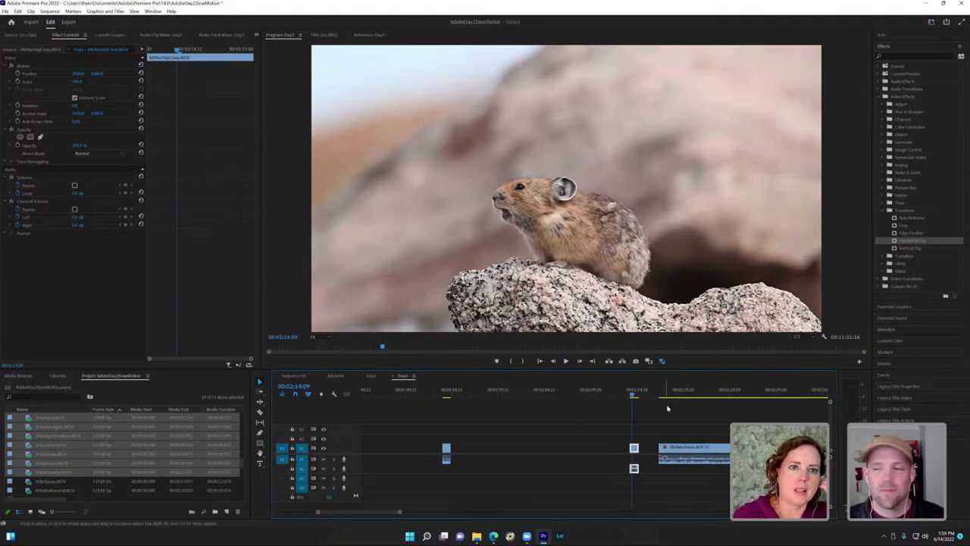
Step: Trim the young bighorn sheep clip at both its start and end, and play the result
{"action": "left_click_drag", "start_coordinate": [633, 395], "coordinate": [688, 410]}
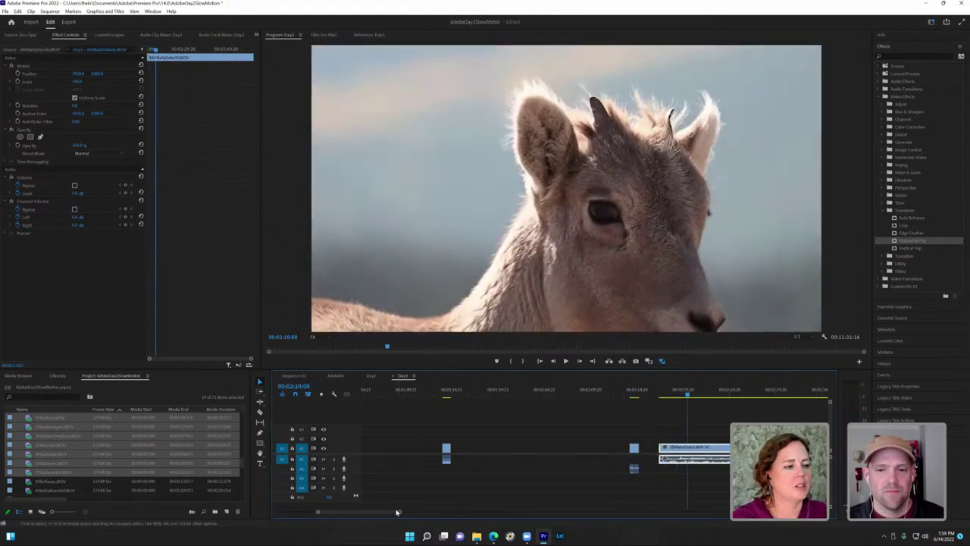
{"action": "left_click_drag", "start_coordinate": [396, 512], "coordinate": [489, 513]}
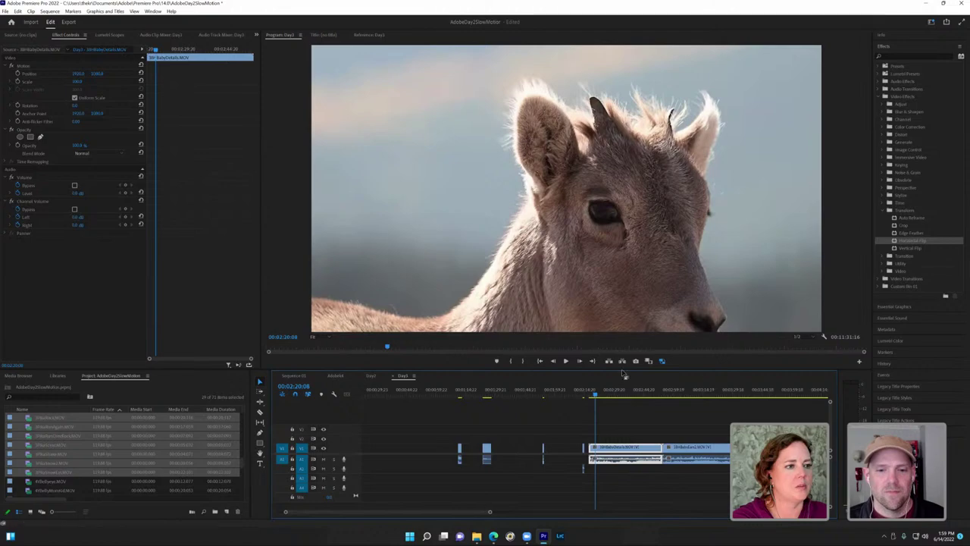
{"action": "mouse_move", "coordinate": [601, 399]}
{"action": "left_mouse_down"}
{"action": "mouse_move", "coordinate": [621, 404]}
{"action": "mouse_move", "coordinate": [620, 396]}
{"action": "left_mouse_up"}
{"action": "left_click_drag", "start_coordinate": [591, 453], "coordinate": [661, 448]}
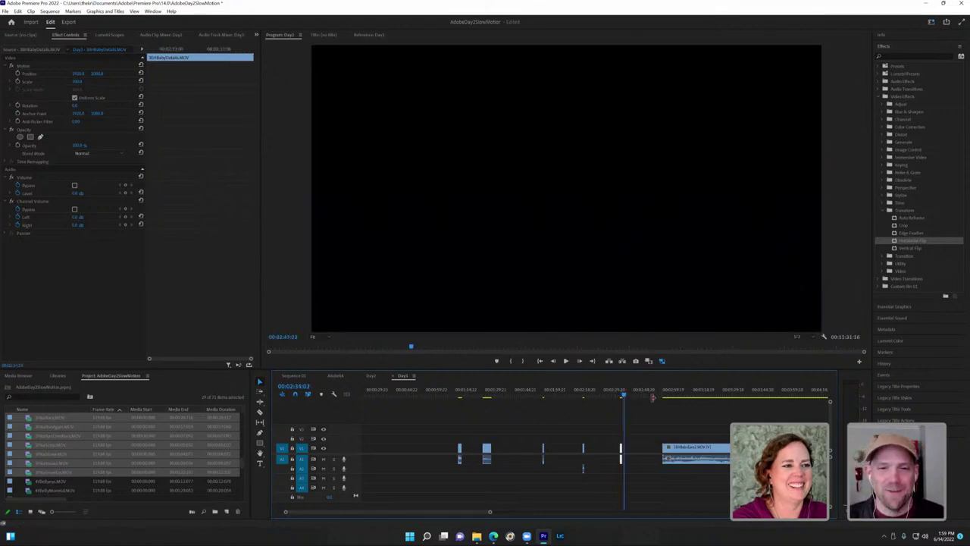
{"action": "left_click_drag", "start_coordinate": [654, 398], "coordinate": [664, 395]}
{"action": "key", "text": "space"}
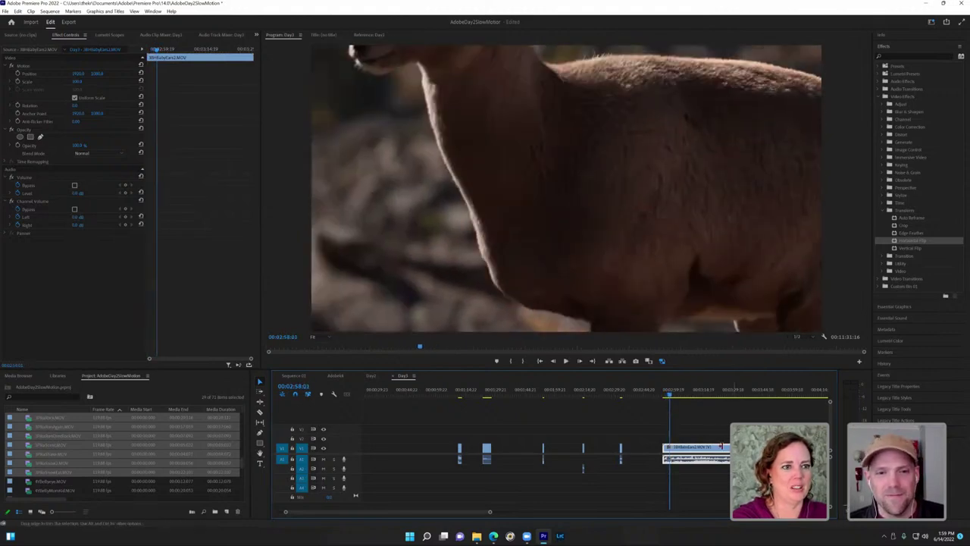
{"action": "left_click_drag", "start_coordinate": [721, 446], "coordinate": [665, 455]}
{"action": "key", "text": "space"}
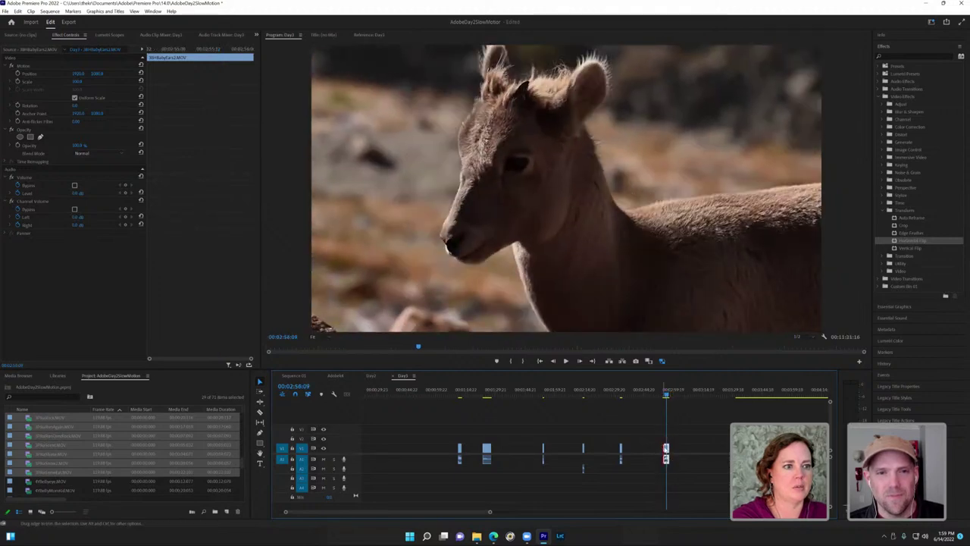
Step: Review the sheep-legs footage and delete the walking sheep clip, leaving a gap
{"action": "left_click", "coordinate": [736, 392]}
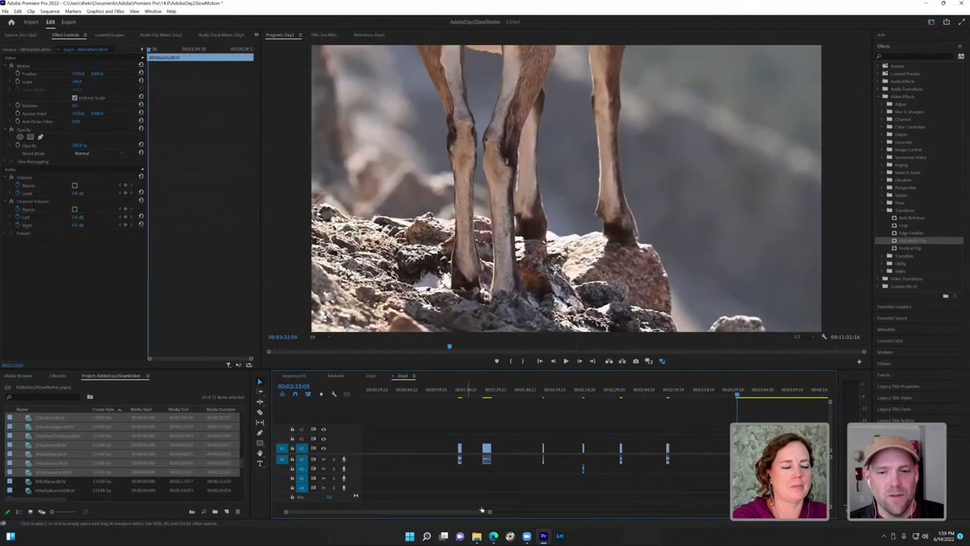
{"action": "left_click_drag", "start_coordinate": [481, 510], "coordinate": [496, 514]}
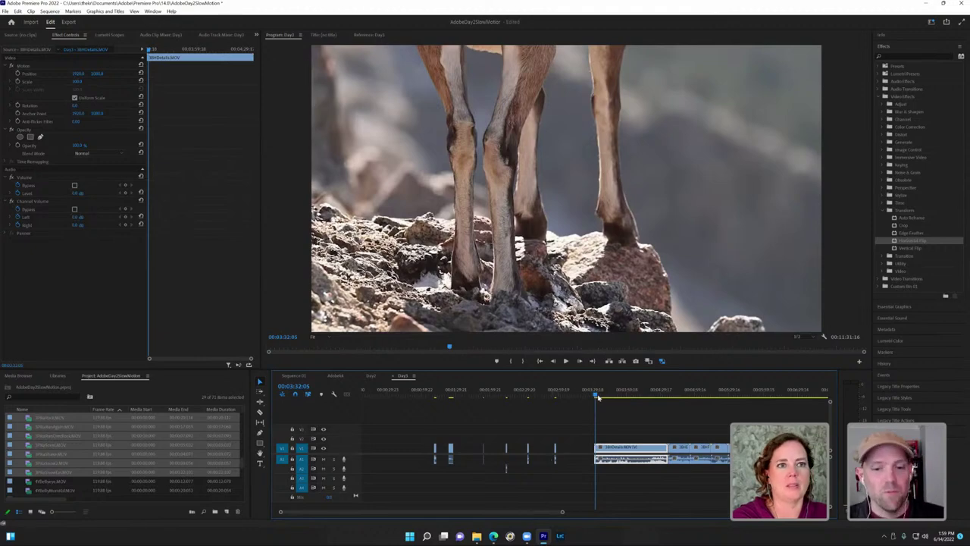
{"action": "left_click_drag", "start_coordinate": [598, 398], "coordinate": [664, 409]}
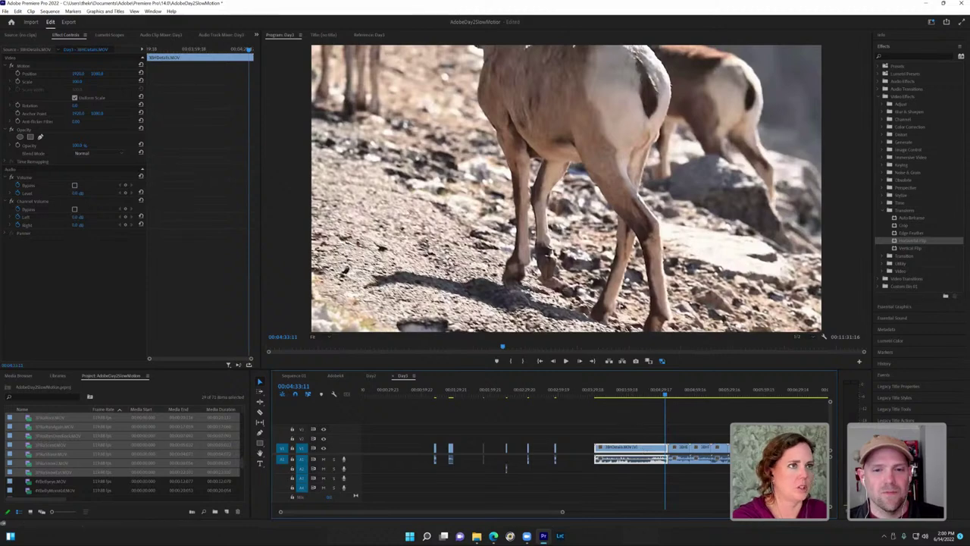
{"action": "key", "text": "Delete"}
Step: Solo audio track A1 and trim the opening of the next young sheep clip
{"action": "left_click_drag", "start_coordinate": [665, 395], "coordinate": [676, 397]}
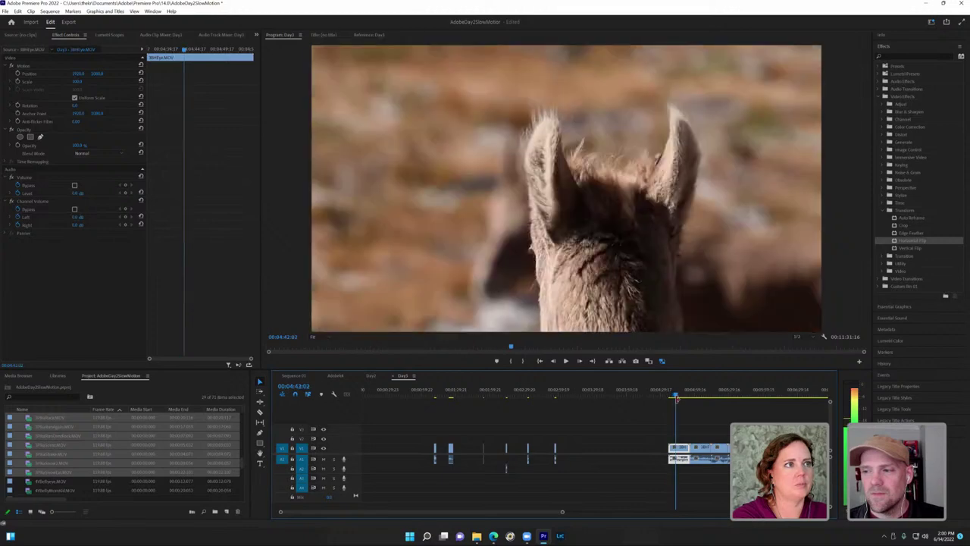
{"action": "key", "text": "space"}
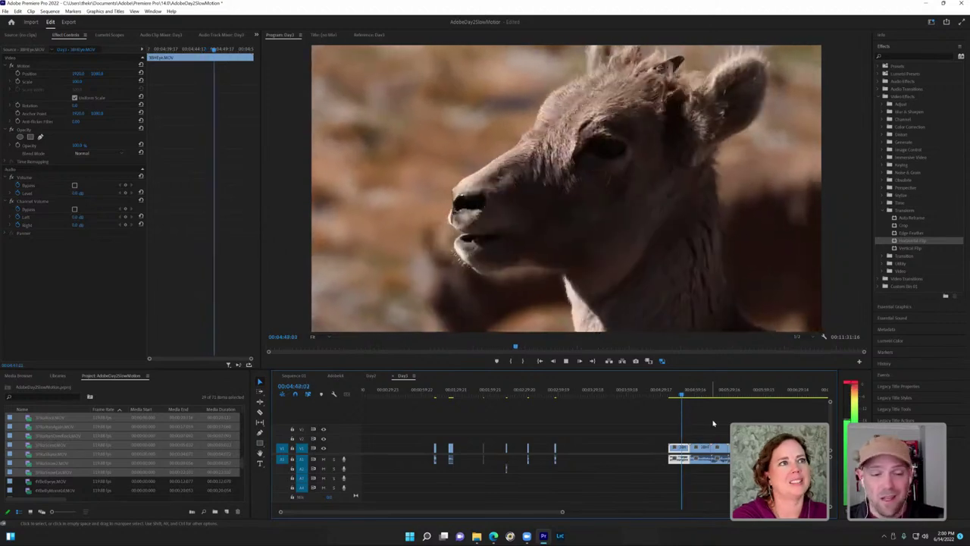
{"action": "key", "text": "space"}
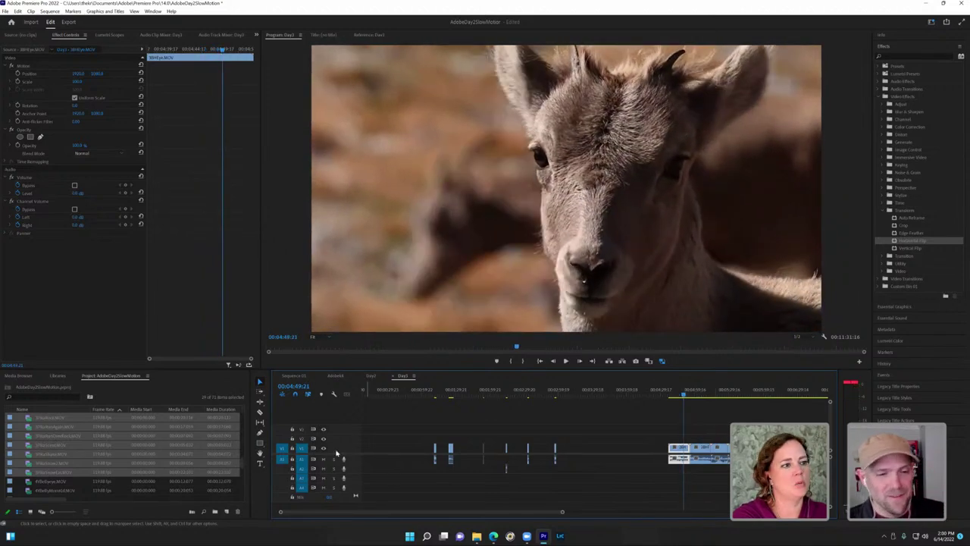
{"action": "left_click", "coordinate": [324, 458]}
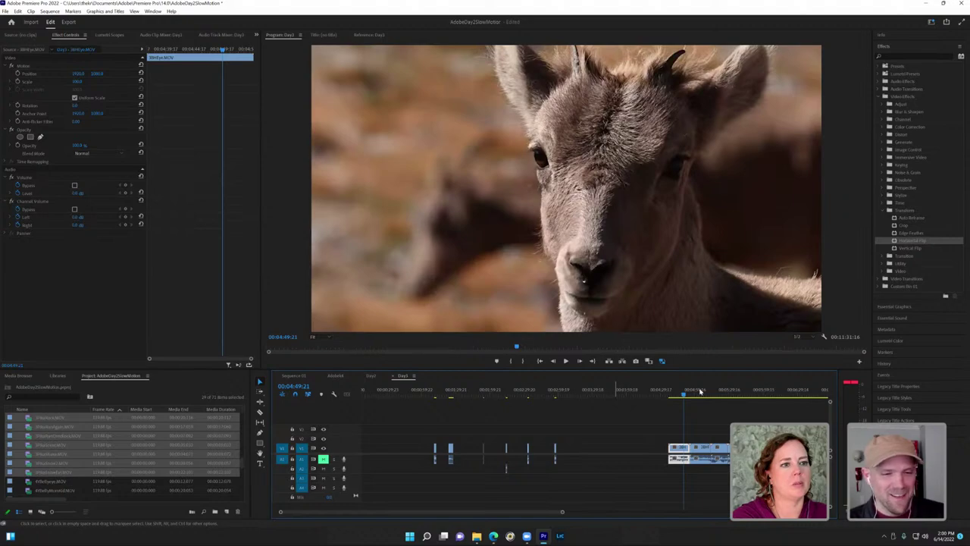
{"action": "left_click", "coordinate": [672, 391]}
{"action": "key", "text": "space"}
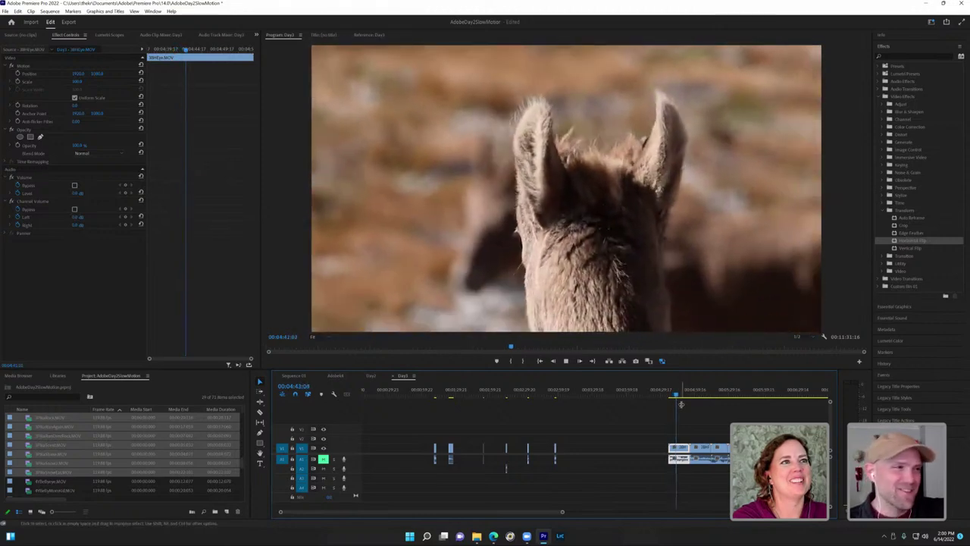
{"action": "key", "text": "space"}
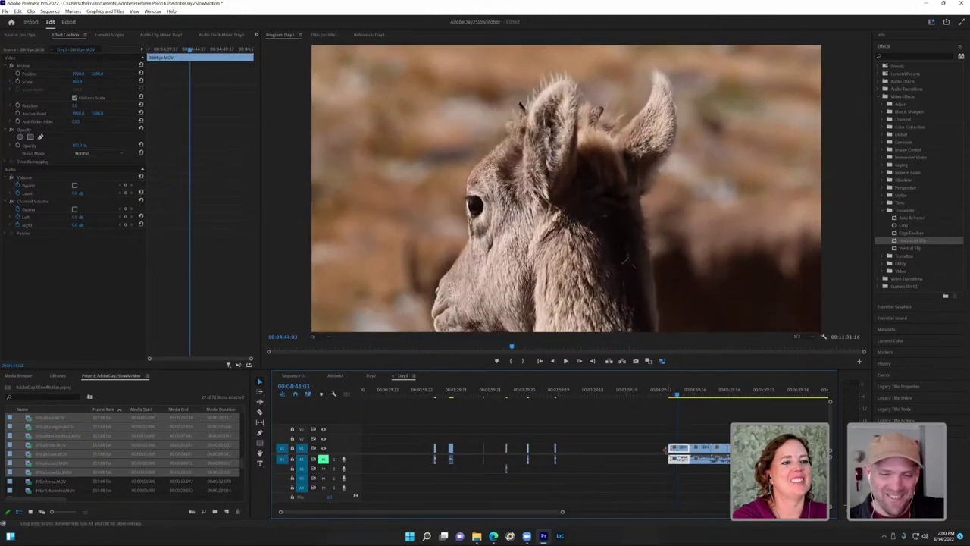
{"action": "left_click_drag", "start_coordinate": [669, 450], "coordinate": [690, 450]}
{"action": "key", "text": "space"}
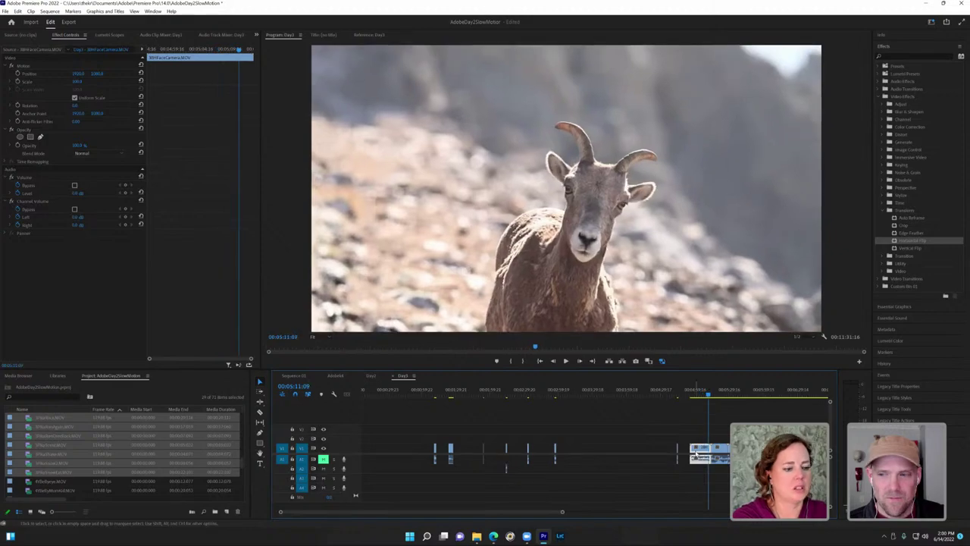
Step: Trim the following clip's start, then review the sheep-ears clip up to the horned sheep clip
{"action": "left_click_drag", "start_coordinate": [696, 452], "coordinate": [713, 451]}
{"action": "left_click", "coordinate": [713, 394]}
{"action": "key", "text": "space"}
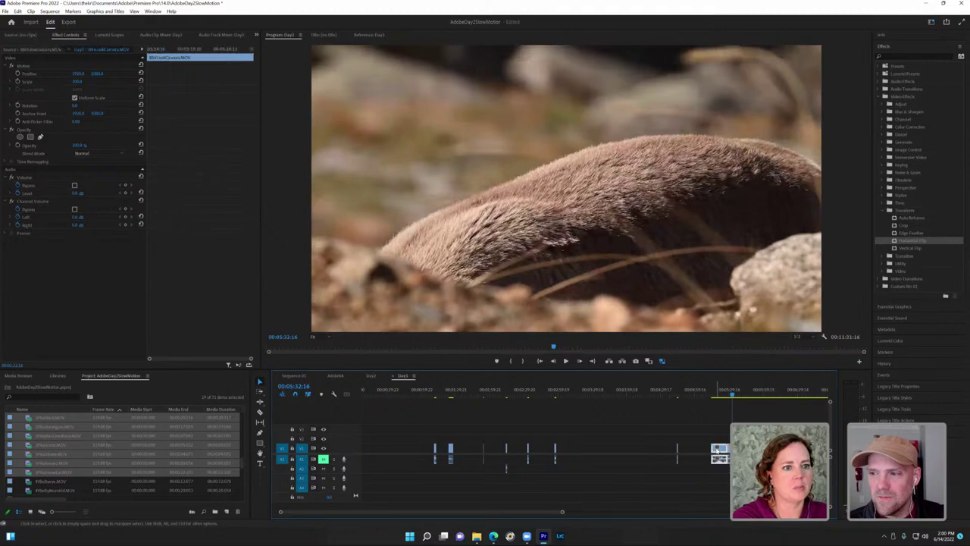
{"action": "left_click", "coordinate": [735, 395]}
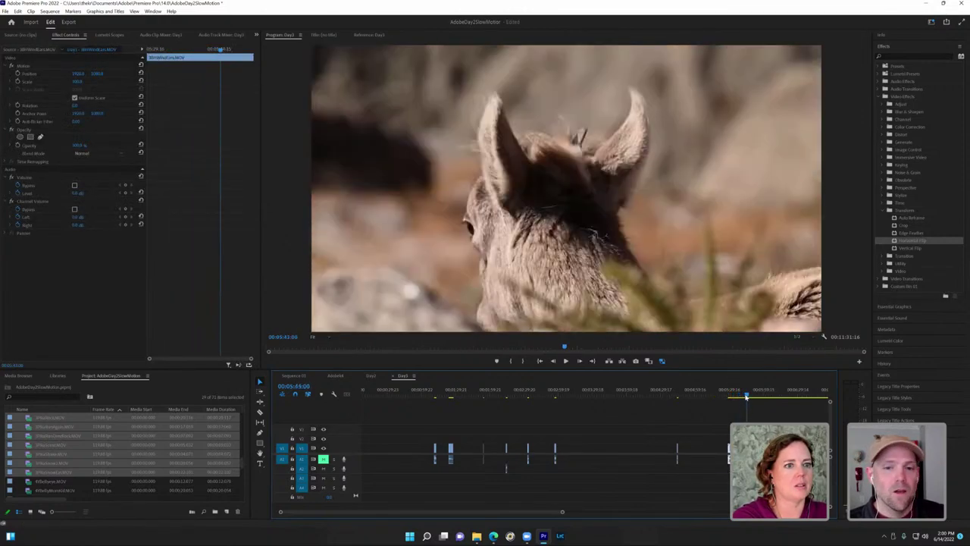
{"action": "left_click_drag", "start_coordinate": [746, 396], "coordinate": [747, 399]}
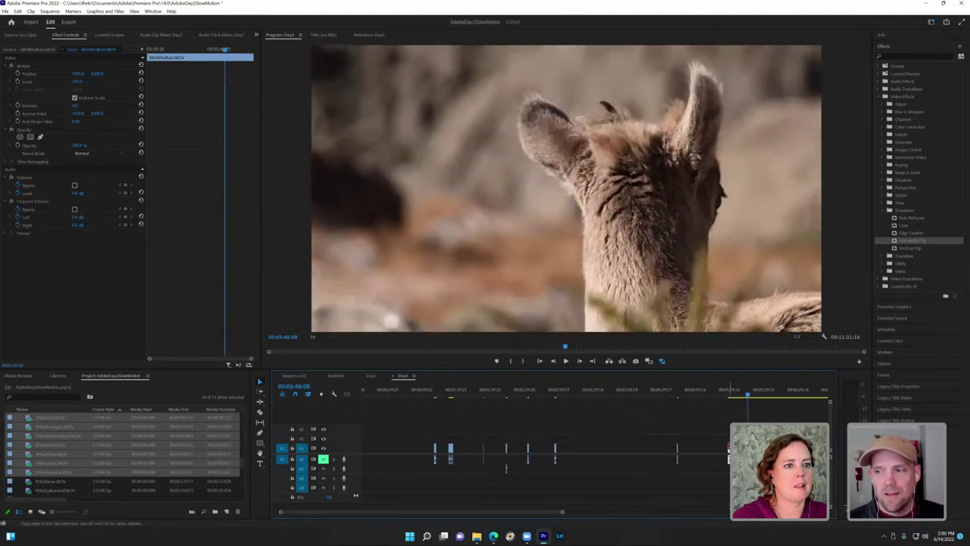
{"action": "key", "text": "space"}
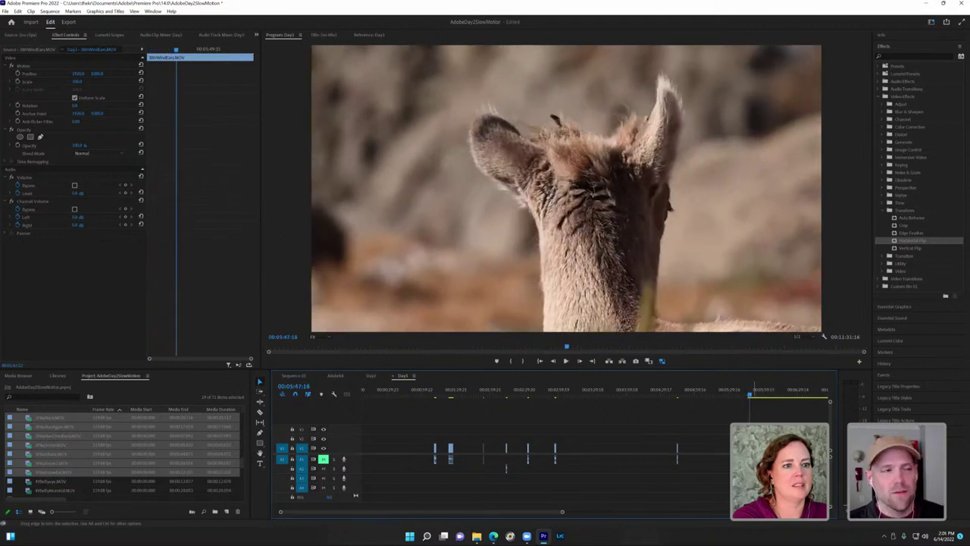
{"action": "left_click", "coordinate": [751, 395]}
{"action": "left_click", "coordinate": [755, 394]}
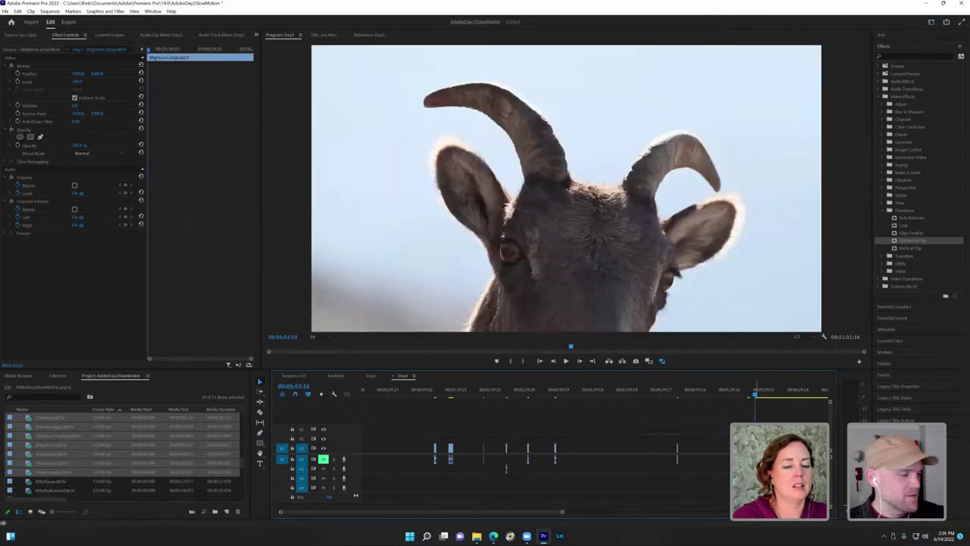
{"action": "left_click_drag", "start_coordinate": [563, 513], "coordinate": [592, 517]}
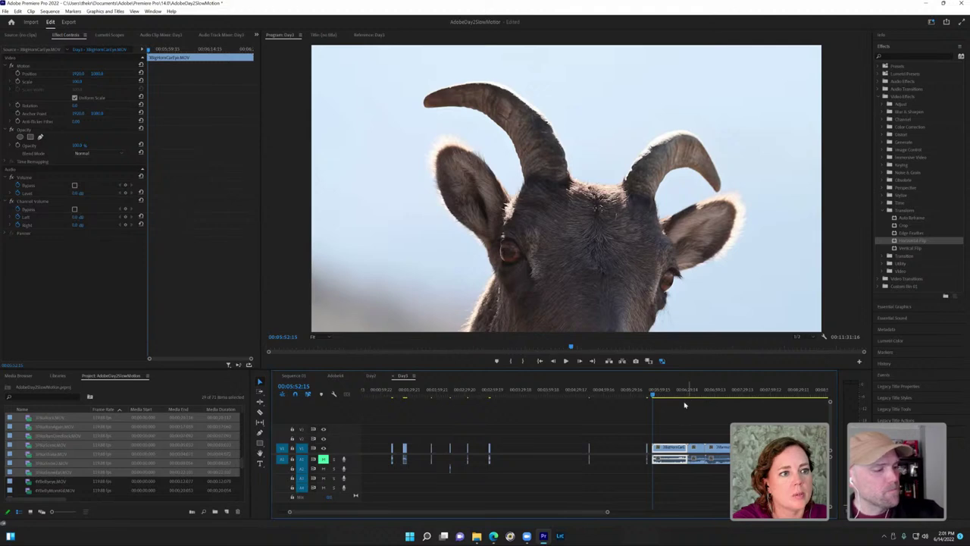
{"action": "mouse_move", "coordinate": [658, 394]}
{"action": "left_mouse_down"}
{"action": "mouse_move", "coordinate": [647, 394]}
{"action": "mouse_move", "coordinate": [656, 394]}
{"action": "left_mouse_up"}
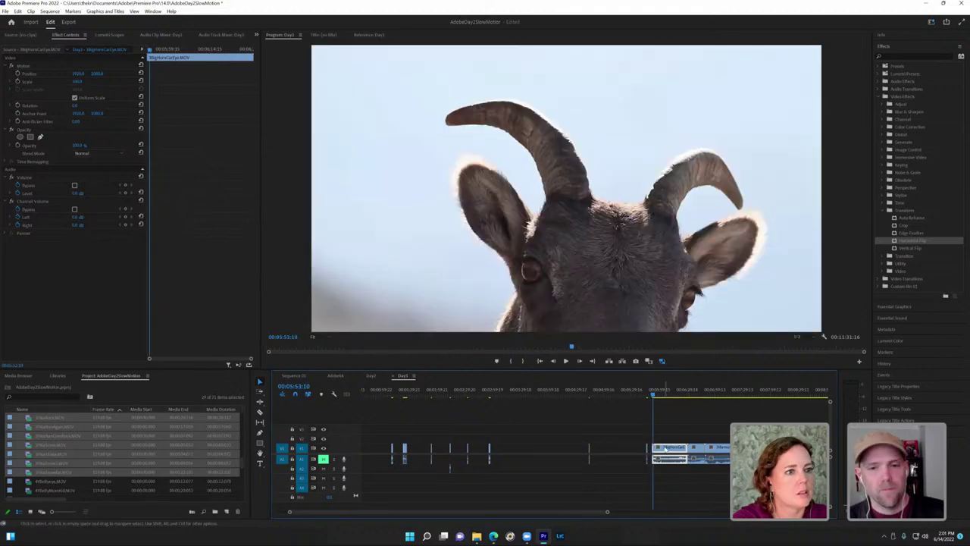
{"action": "left_click", "coordinate": [637, 447]}
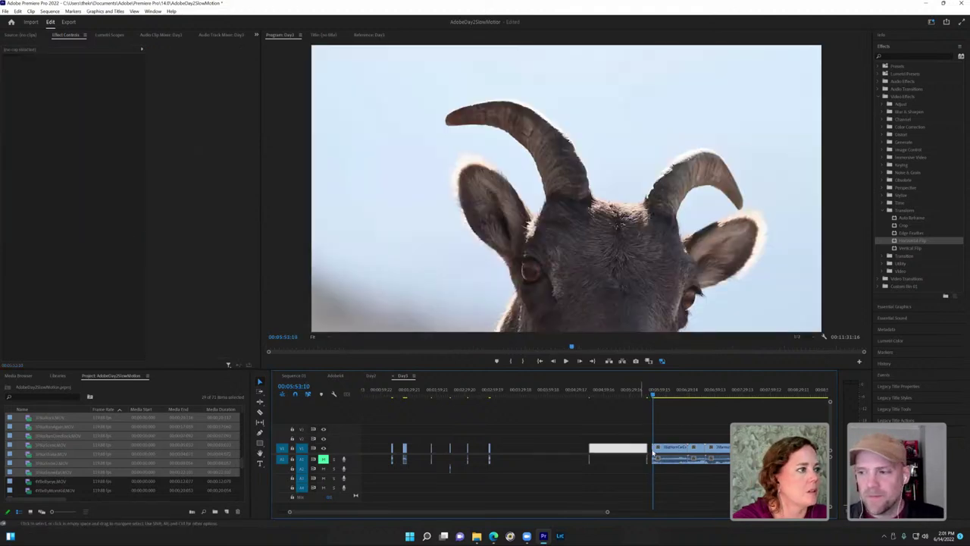
{"action": "left_click", "coordinate": [667, 447]}
{"action": "right_click", "coordinate": [678, 447]}
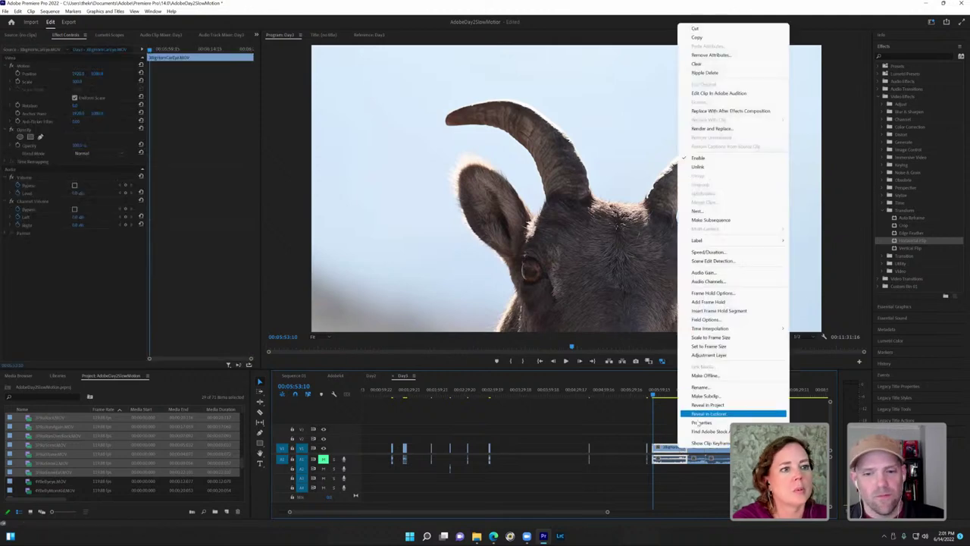
{"action": "left_click", "coordinate": [699, 422]}
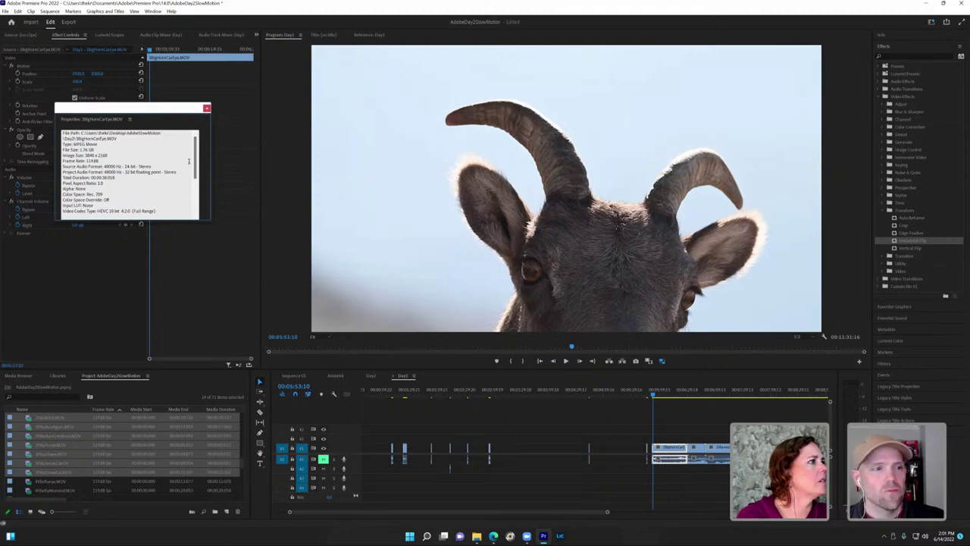
{"action": "left_click_drag", "start_coordinate": [196, 168], "coordinate": [202, 218]}
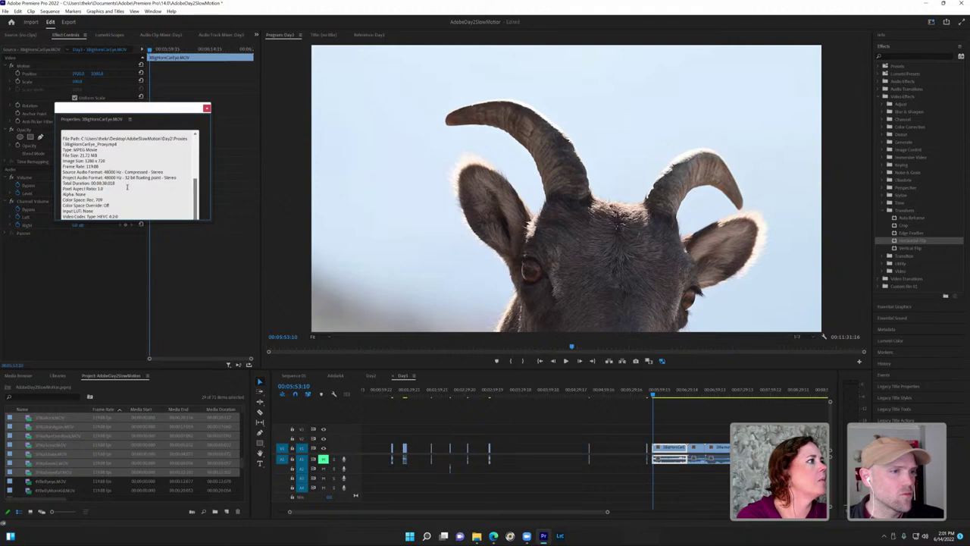
{"action": "left_click_drag", "start_coordinate": [127, 186], "coordinate": [101, 184]}
{"action": "left_click", "coordinate": [151, 170]}
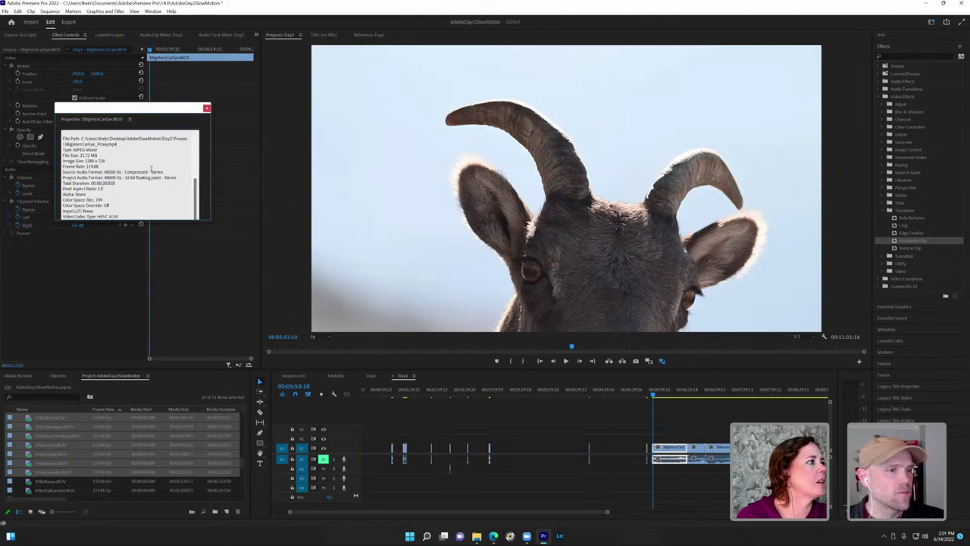
{"action": "left_click", "coordinate": [207, 110]}
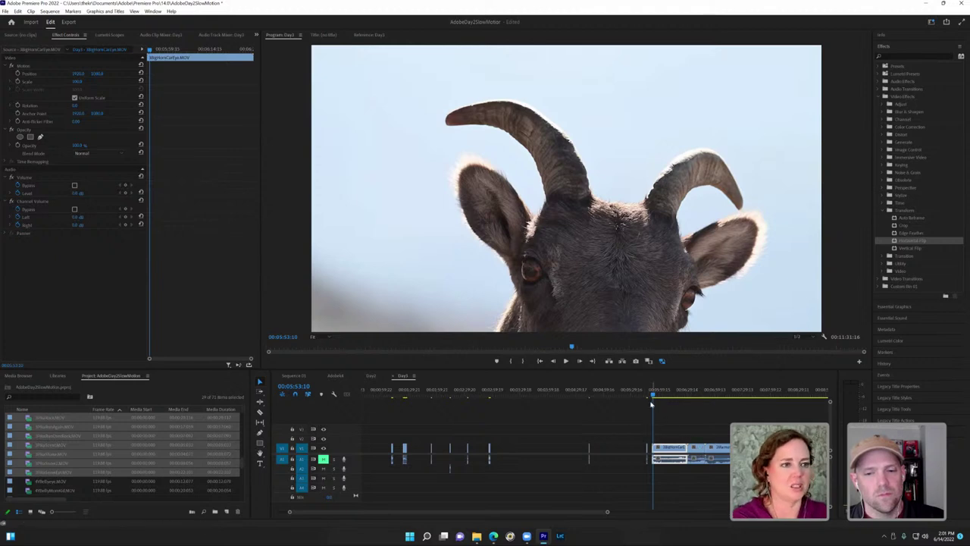
Step: Play through the remaining bighorn sheep footage and scrub to the marmot on a rock at 00:06:31:02
{"action": "left_click_drag", "start_coordinate": [654, 398], "coordinate": [657, 397]}
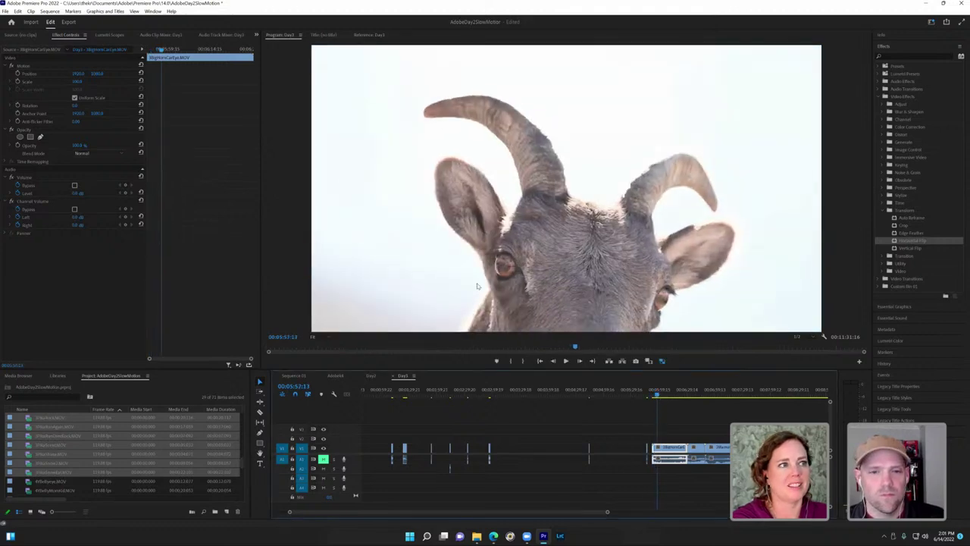
{"action": "key", "text": "space"}
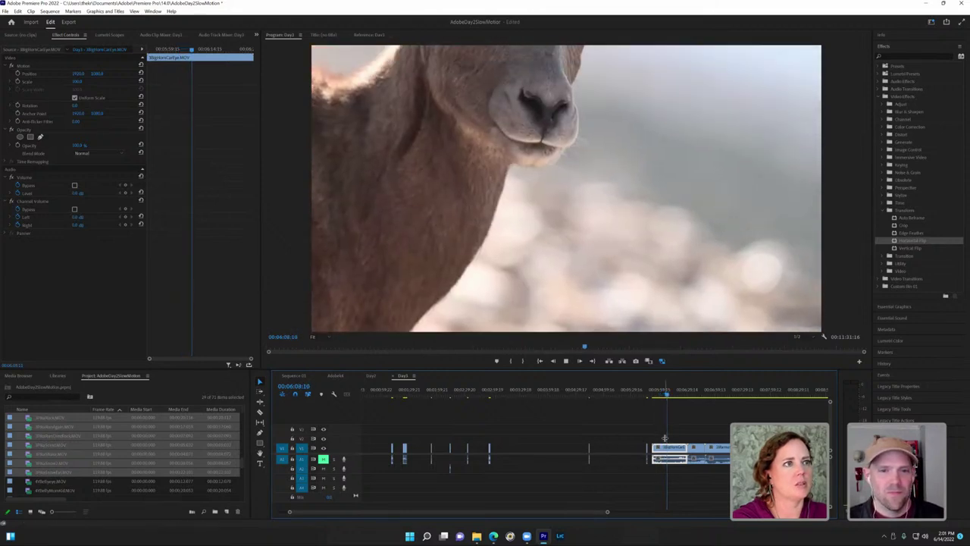
{"action": "left_click", "coordinate": [674, 395]}
{"action": "left_click_drag", "start_coordinate": [675, 395], "coordinate": [688, 395]}
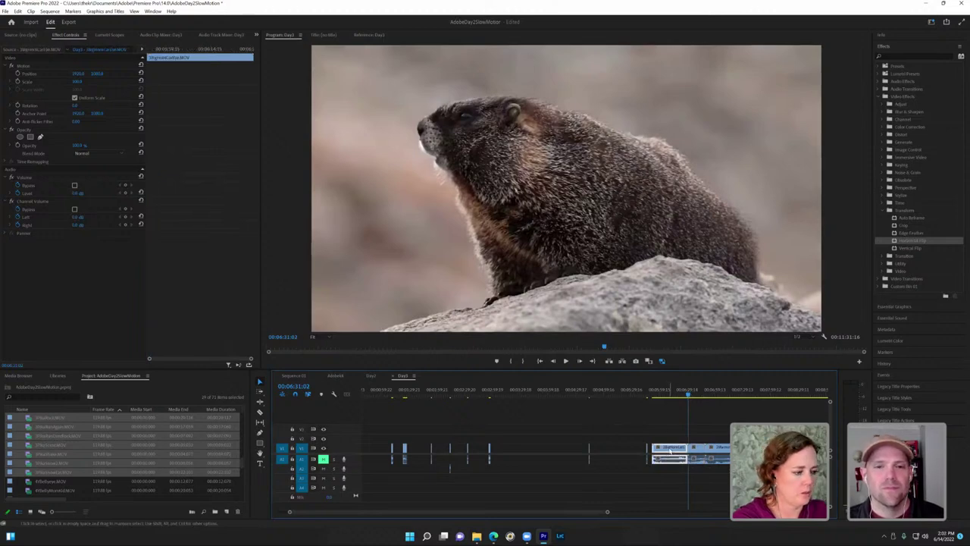
Step: Delete the selected bighorn sheep stretch and play the marmot clip to 00:06:39:02
{"action": "key", "text": "Delete"}
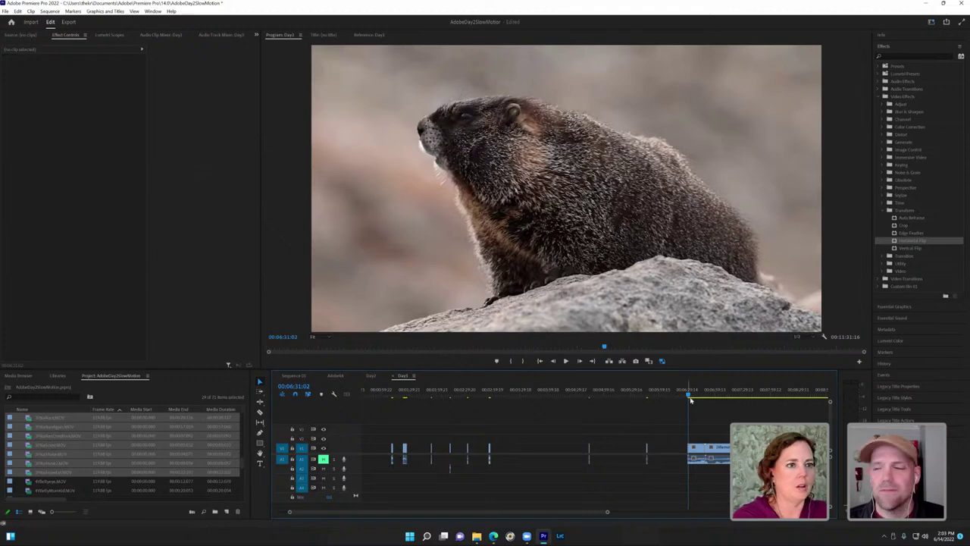
{"action": "left_click_drag", "start_coordinate": [688, 394], "coordinate": [692, 396]}
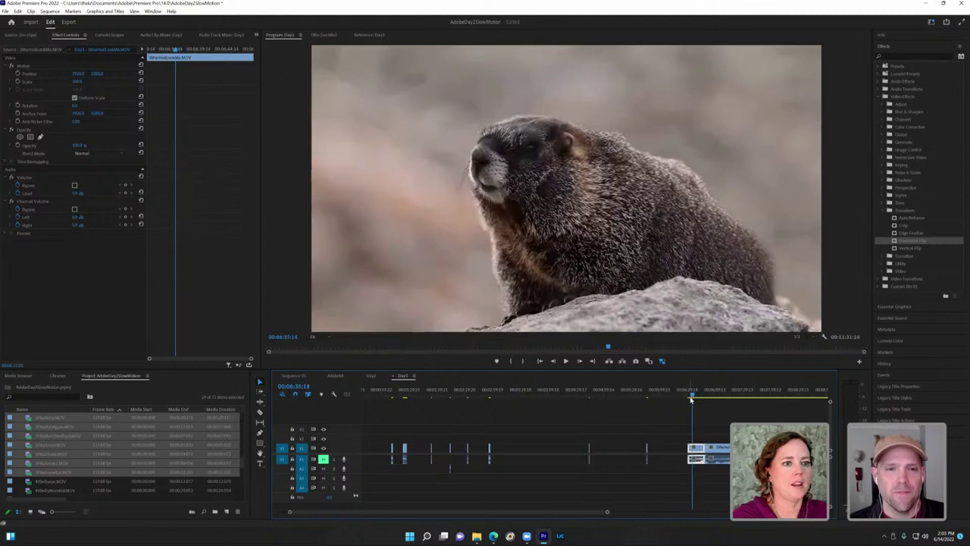
{"action": "key", "text": "space"}
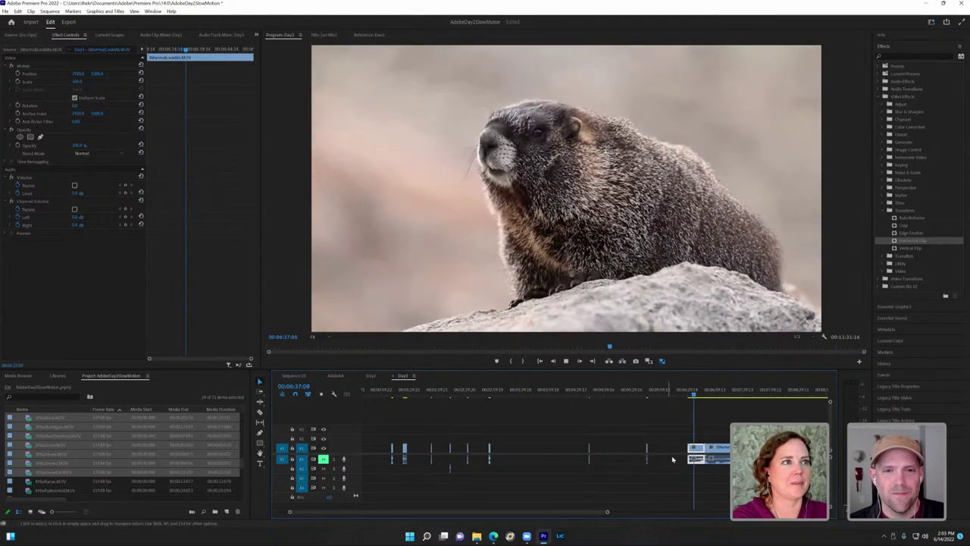
{"action": "key", "text": "space"}
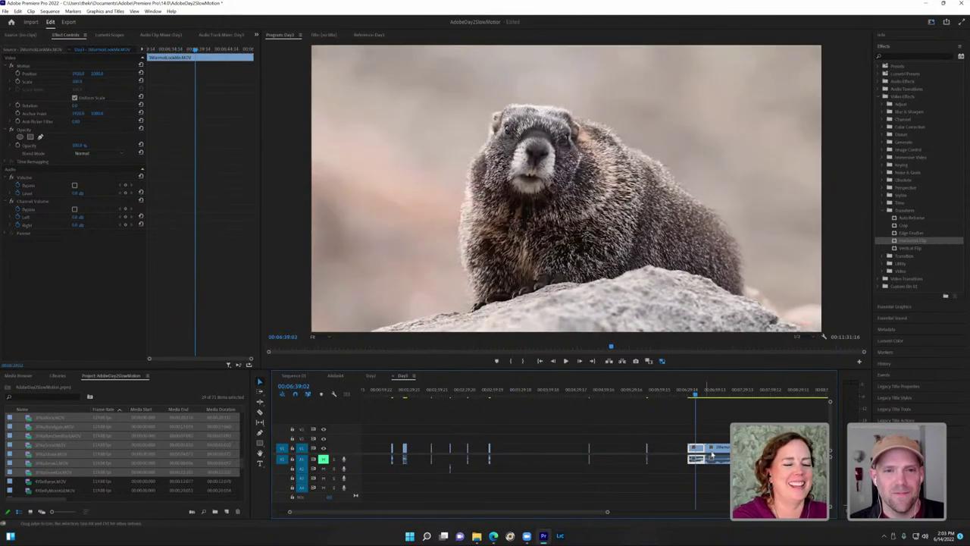
Step: Trim the start of the marmot clip later and review the trimmed marmot footage
{"action": "left_click_drag", "start_coordinate": [694, 449], "coordinate": [691, 449]}
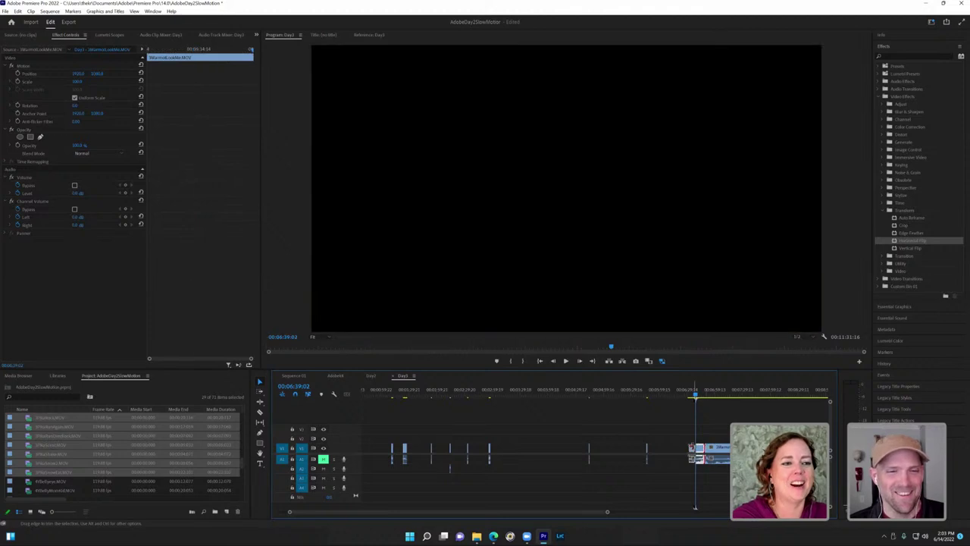
{"action": "left_click", "coordinate": [692, 397]}
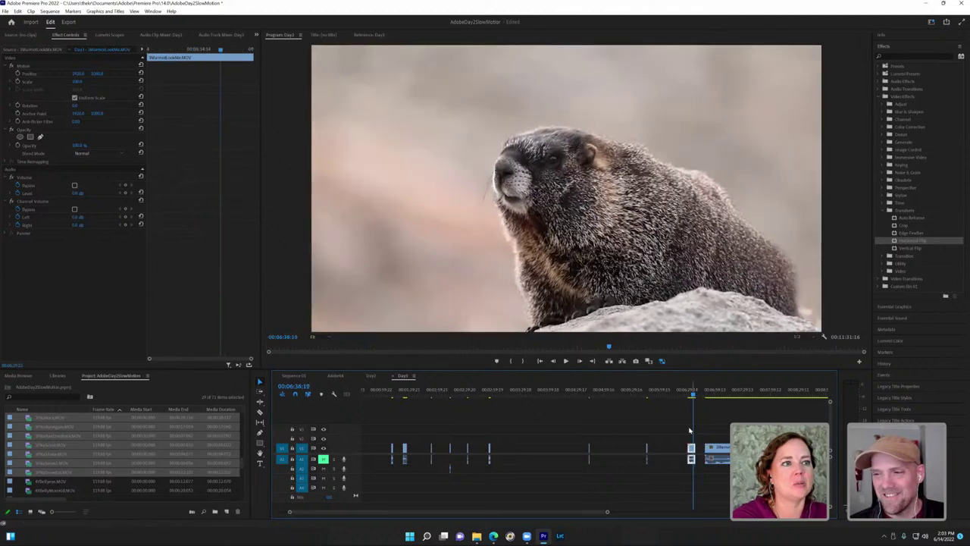
{"action": "left_click_drag", "start_coordinate": [690, 449], "coordinate": [685, 460]}
{"action": "key", "text": "space"}
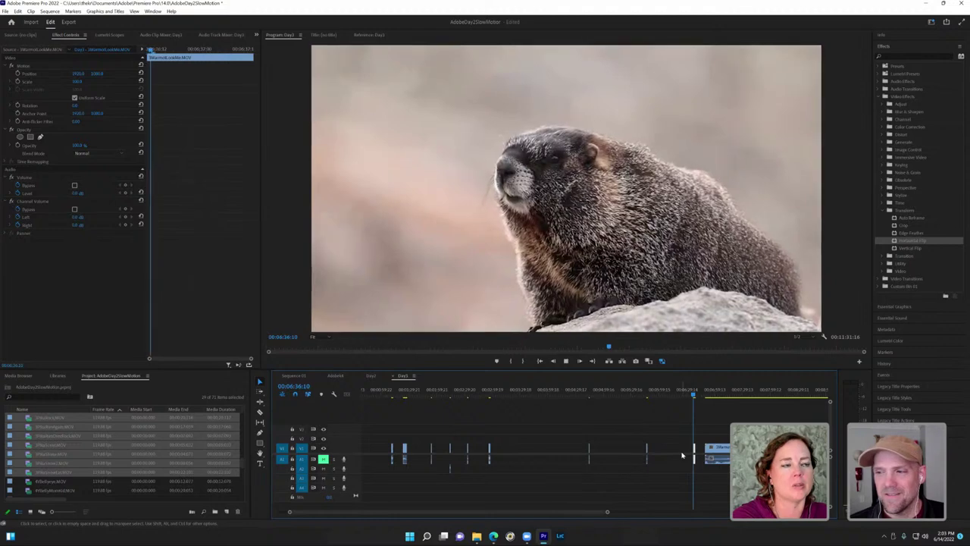
{"action": "key", "text": "space"}
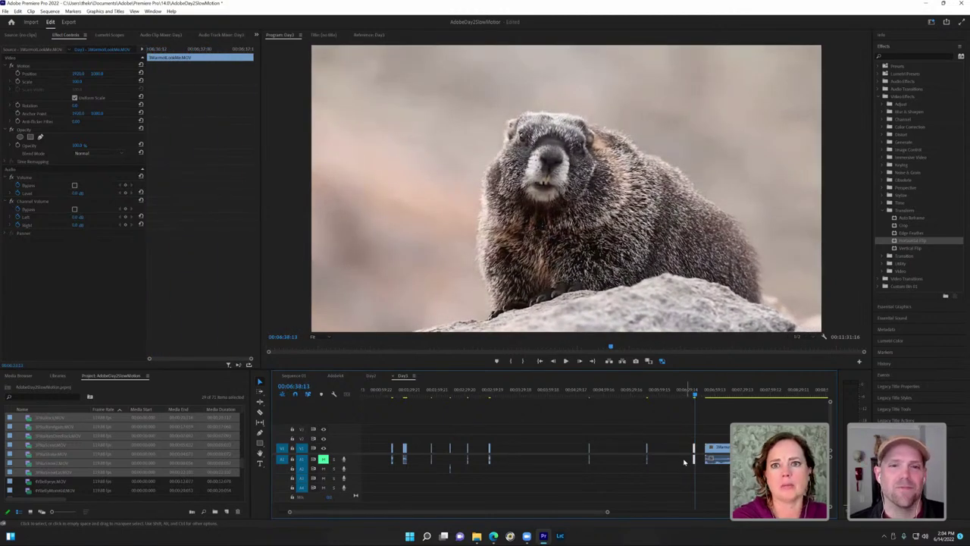
{"action": "left_click", "coordinate": [707, 392]}
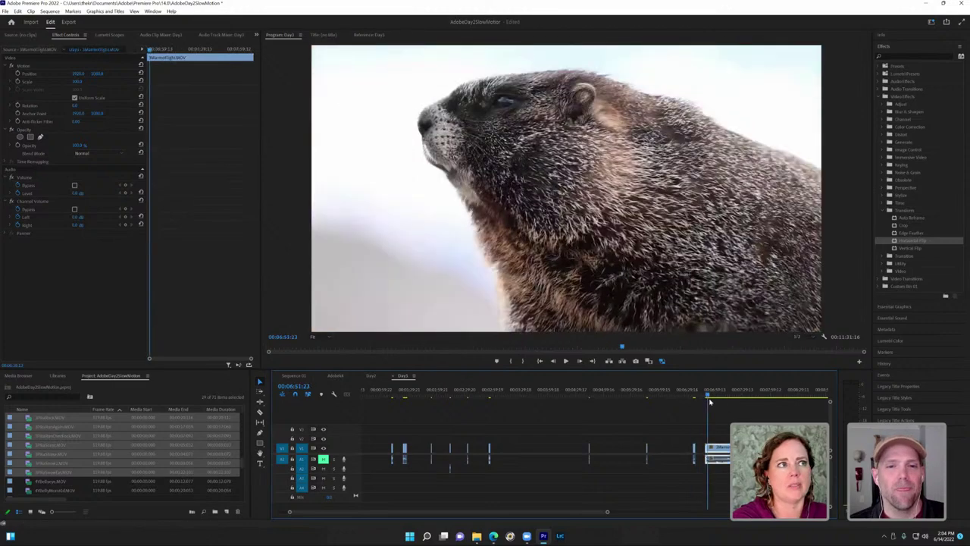
{"action": "left_click_drag", "start_coordinate": [716, 404], "coordinate": [782, 410]}
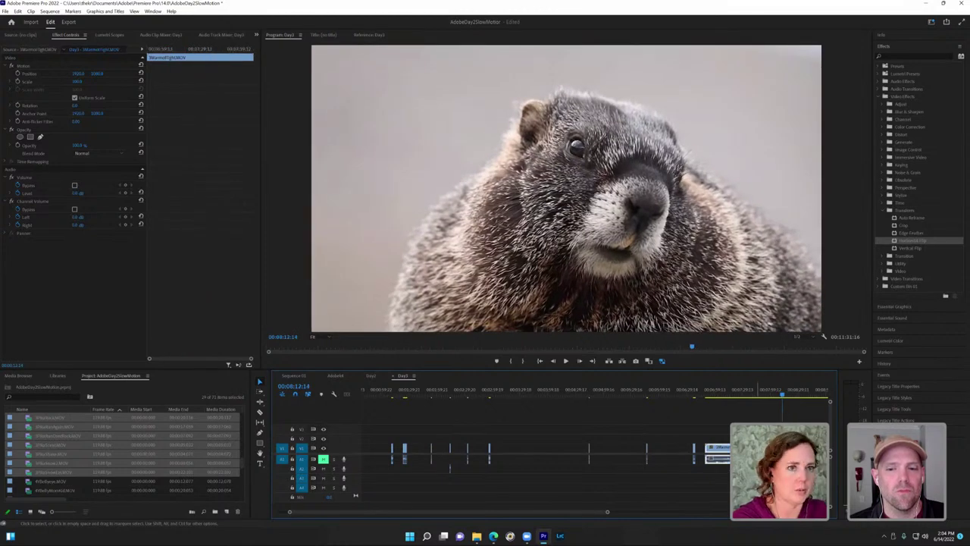
Step: Replay Day3 from the start, then scrub to the marmot piece at 00:07:45:23
{"action": "key", "text": "Home"}
{"action": "key", "text": "space"}
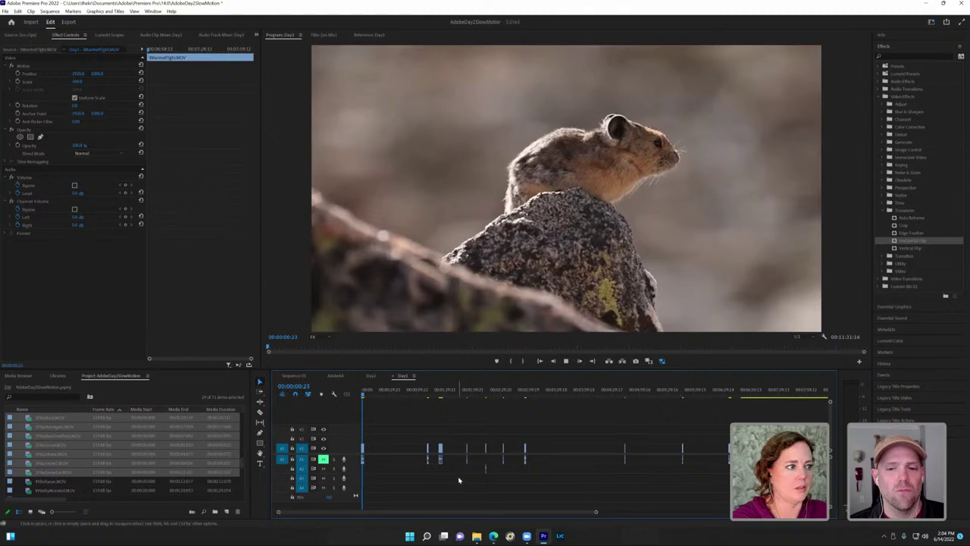
{"action": "key", "text": "space"}
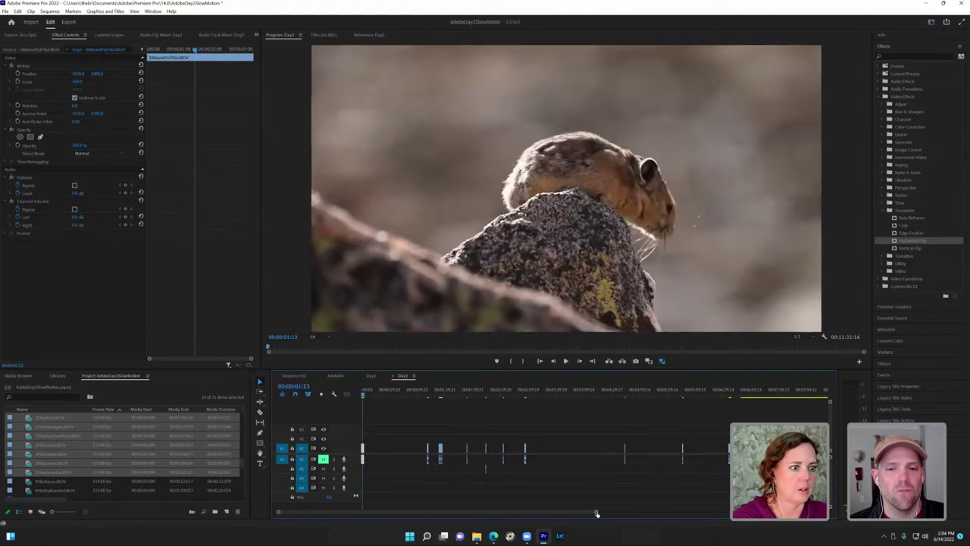
{"action": "scroll", "coordinate": [605, 513], "scroll_direction": "up", "scroll_amount": 2}
{"action": "scroll", "coordinate": [605, 513], "scroll_direction": "down", "scroll_amount": 1}
{"action": "left_click_drag", "start_coordinate": [712, 390], "coordinate": [745, 391]}
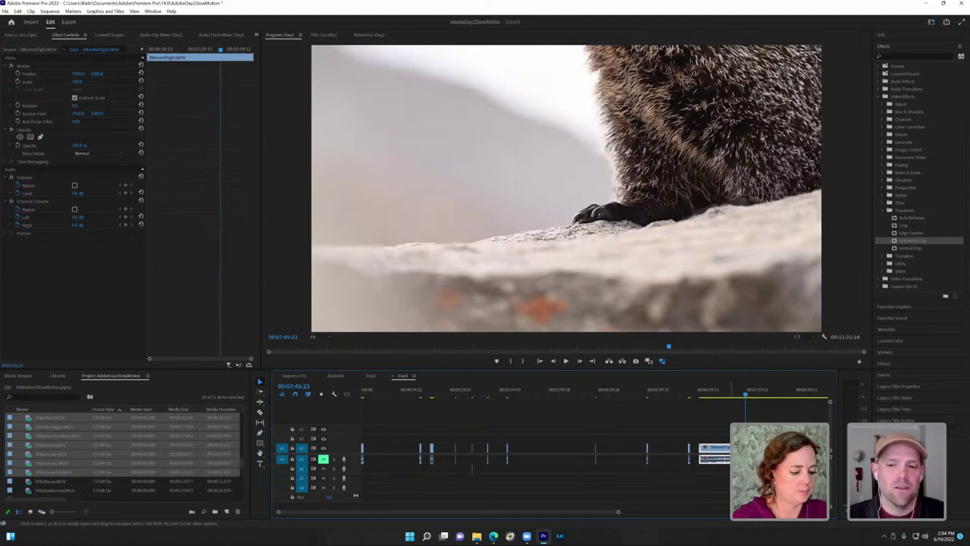
Step: Delete the marmot clip piece at 00:07:45:23, leaving an empty gap
{"action": "key", "text": "Delete"}
{"action": "scroll", "coordinate": [601, 514], "scroll_direction": "up", "scroll_amount": 1}
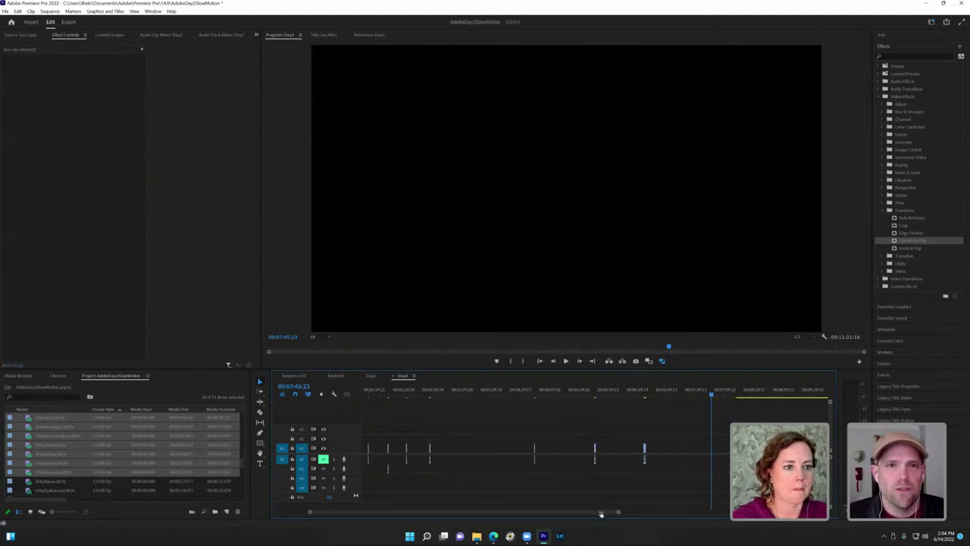
{"action": "scroll", "coordinate": [601, 514], "scroll_direction": "up", "scroll_amount": 2}
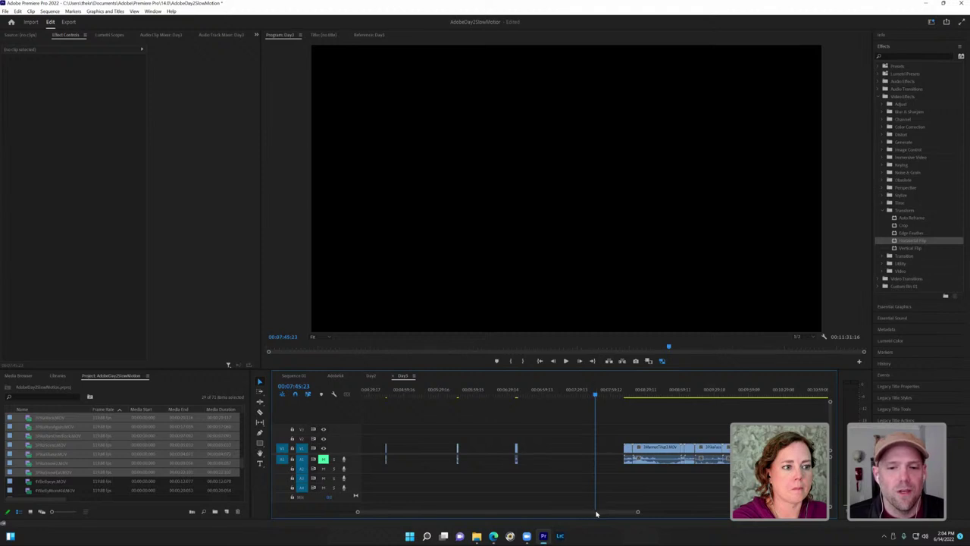
{"action": "scroll", "coordinate": [599, 512], "scroll_direction": "down", "scroll_amount": 4}
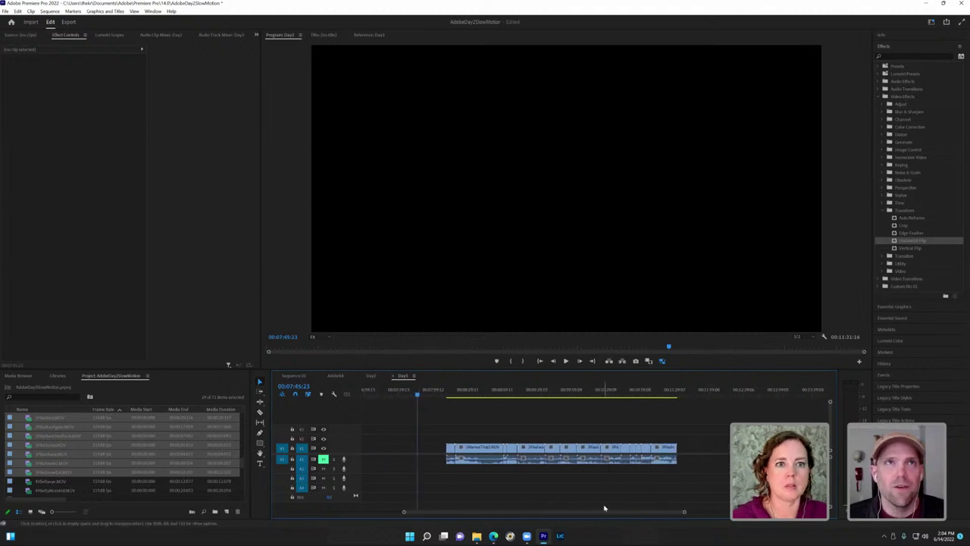
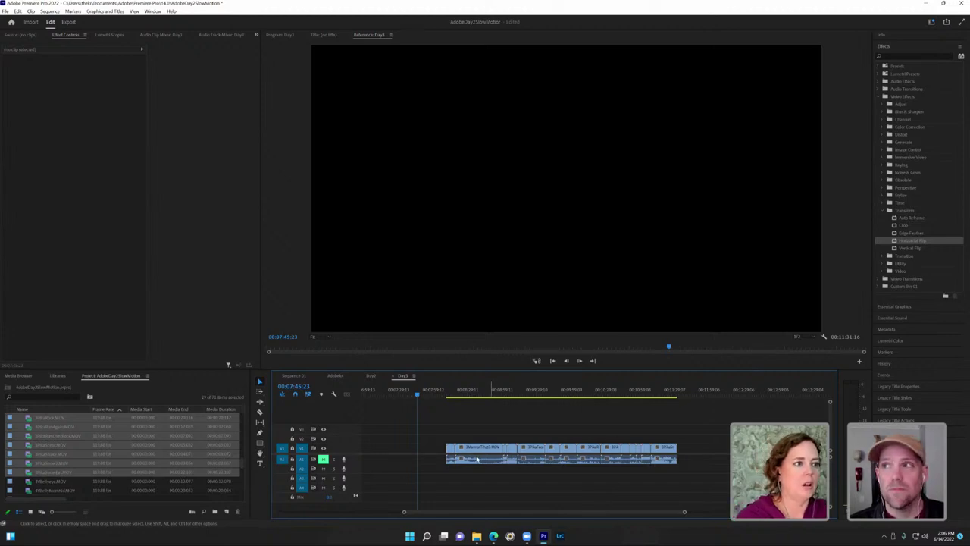
Step: Play through the marmot clip and stop on the chosen marmot moment
{"action": "left_click_drag", "start_coordinate": [444, 396], "coordinate": [447, 401]}
{"action": "key", "text": "space"}
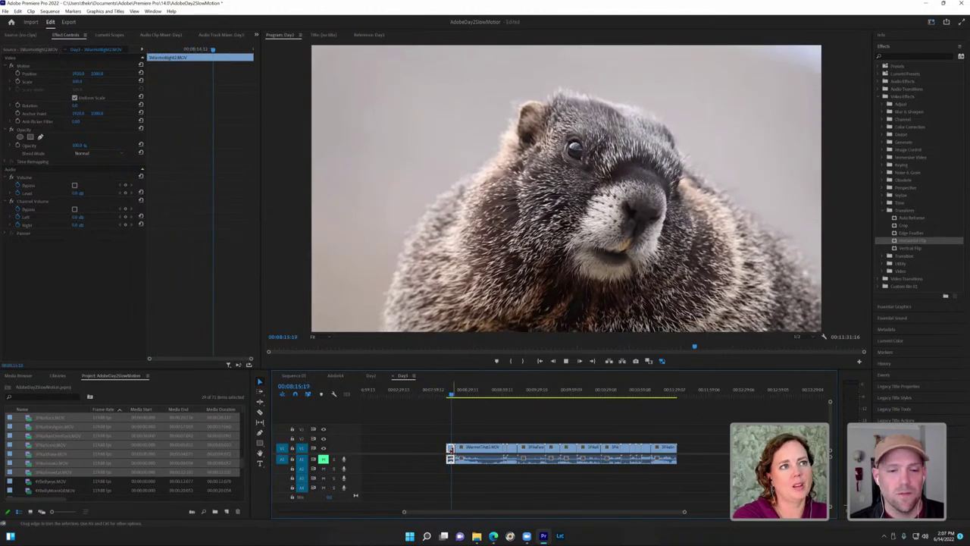
{"action": "left_click", "coordinate": [445, 398]}
{"action": "key", "text": "space"}
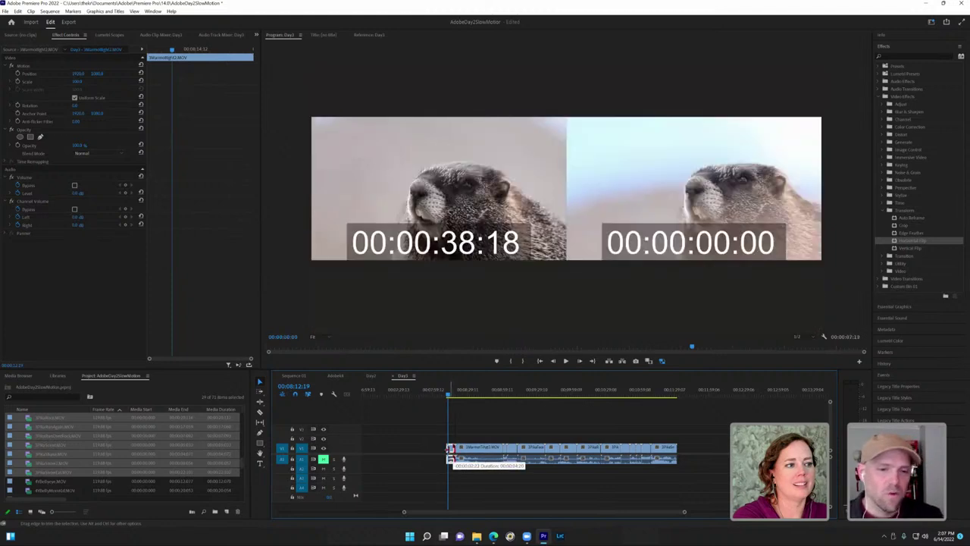
{"action": "key", "text": "space"}
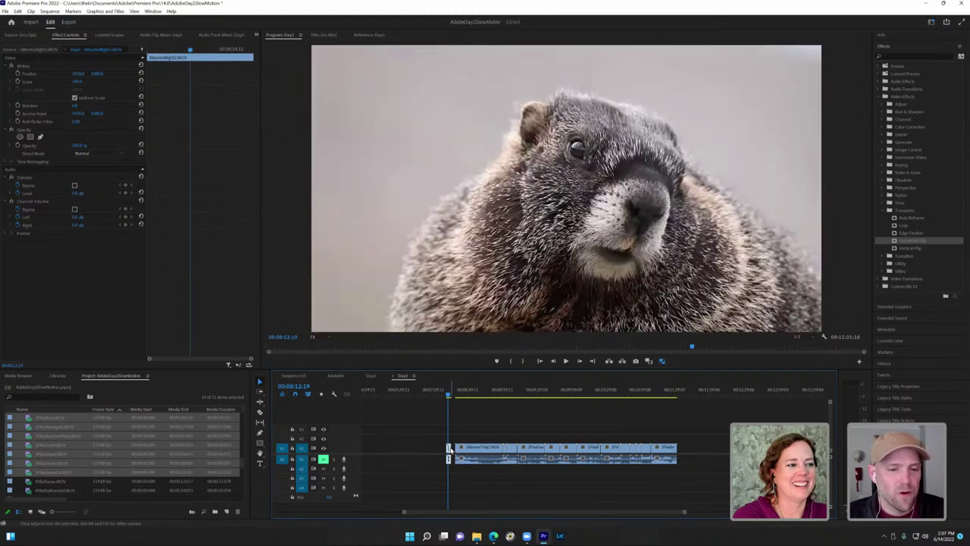
{"action": "key", "text": "space"}
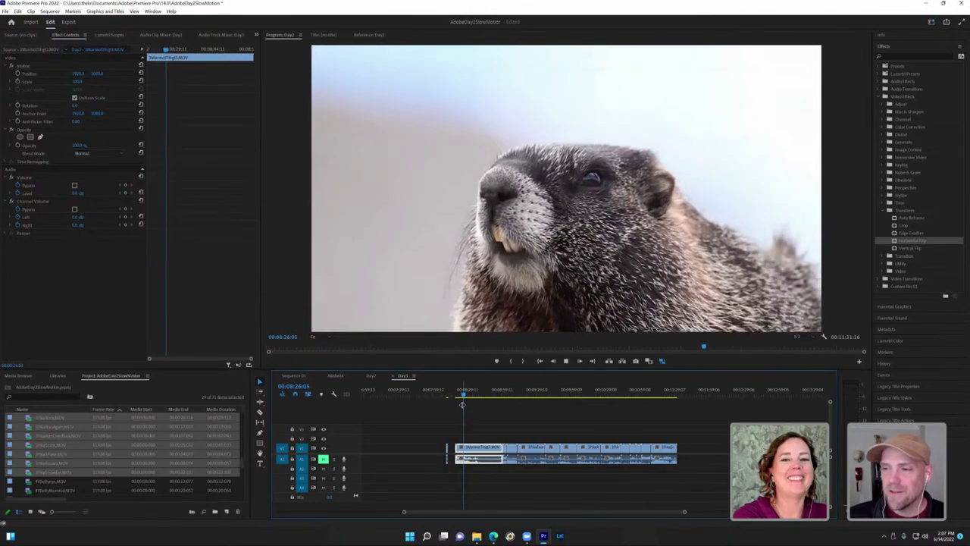
{"action": "key", "text": "space"}
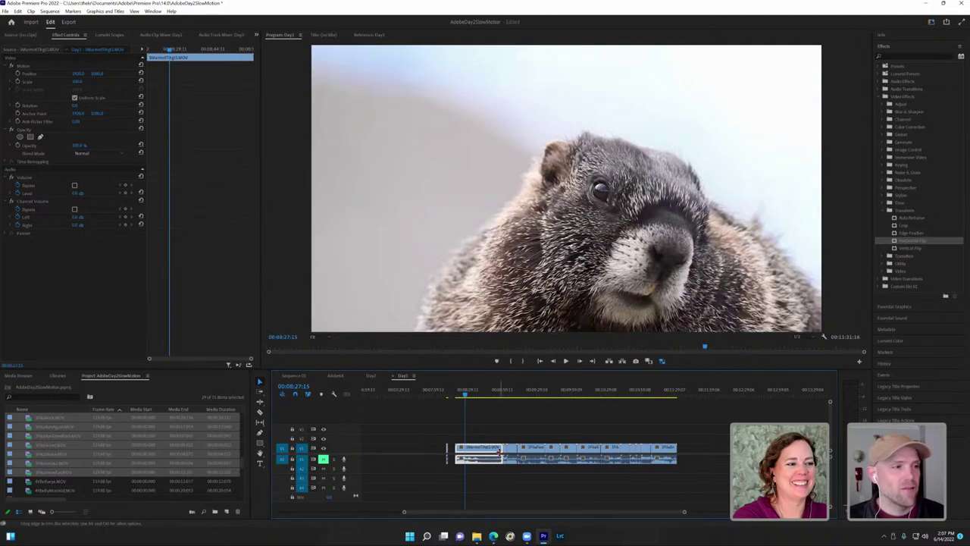
Step: Trim the marmot clip's end back to that point, leaving a short shot
{"action": "left_click_drag", "start_coordinate": [500, 450], "coordinate": [461, 450]}
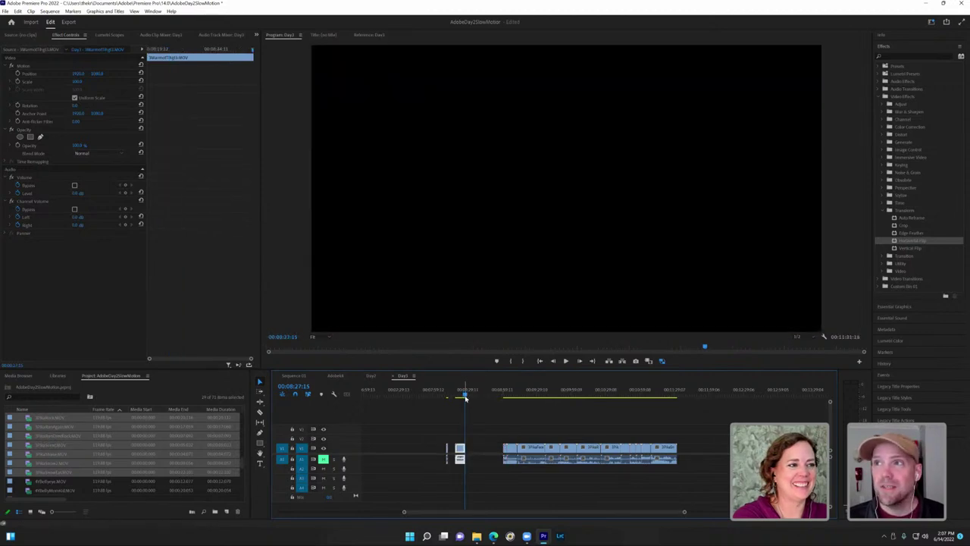
{"action": "left_click", "coordinate": [465, 400]}
{"action": "left_click_drag", "start_coordinate": [464, 402], "coordinate": [462, 402]}
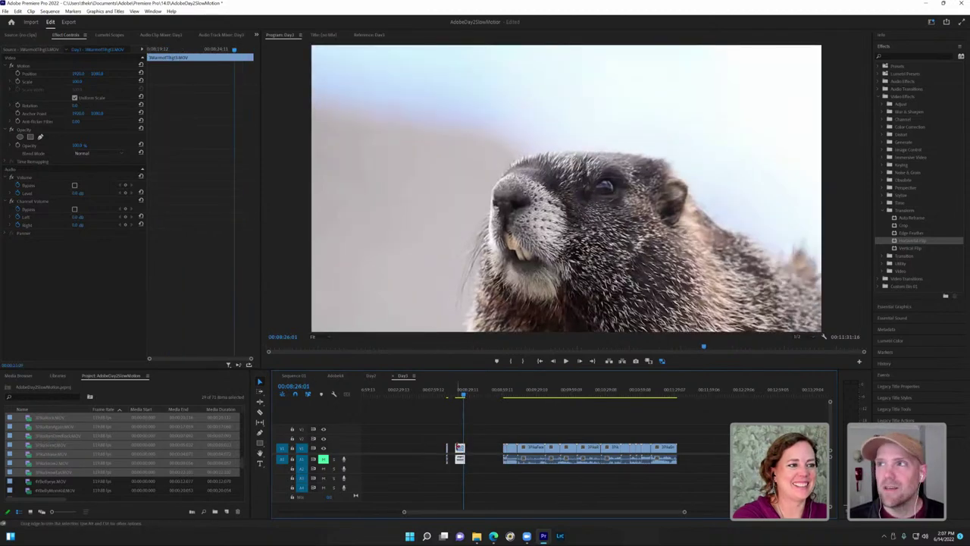
{"action": "left_click_drag", "start_coordinate": [459, 448], "coordinate": [463, 451]}
{"action": "left_click_drag", "start_coordinate": [464, 396], "coordinate": [512, 409]}
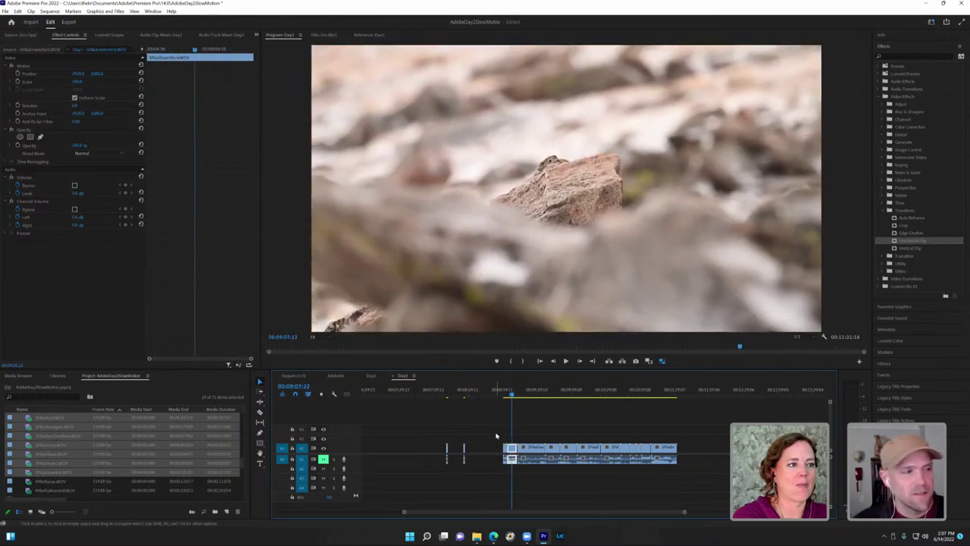
Step: Trim the pika clip's start, cut away the rest of the long run, and preview it
{"action": "left_click", "coordinate": [506, 448]}
{"action": "left_click_drag", "start_coordinate": [506, 449], "coordinate": [510, 449]}
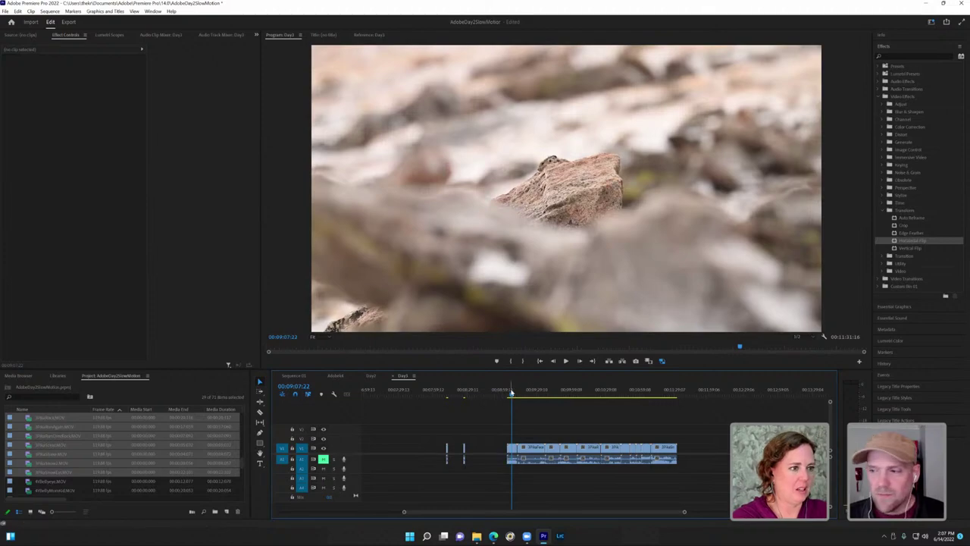
{"action": "left_click", "coordinate": [523, 398]}
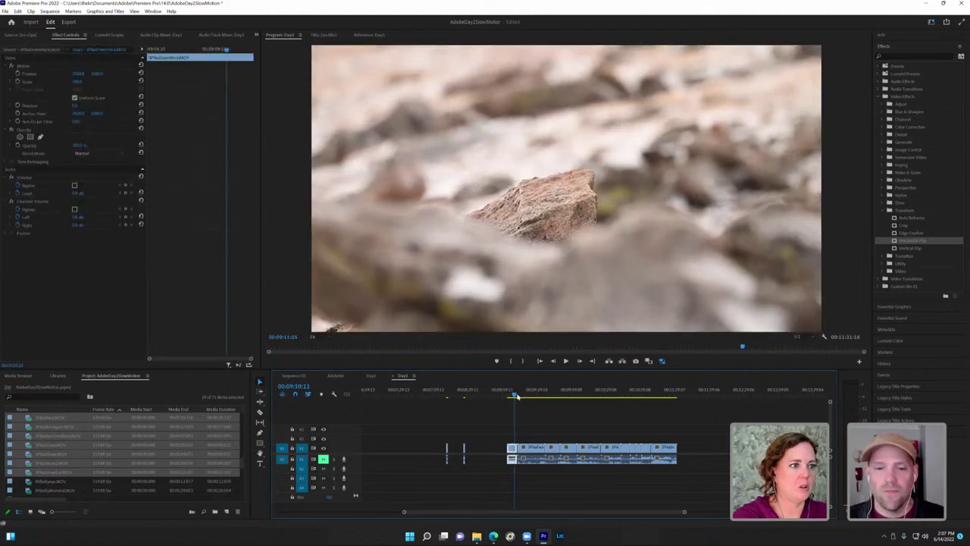
{"action": "left_click_drag", "start_coordinate": [522, 397], "coordinate": [667, 432]}
{"action": "left_click", "coordinate": [576, 413]}
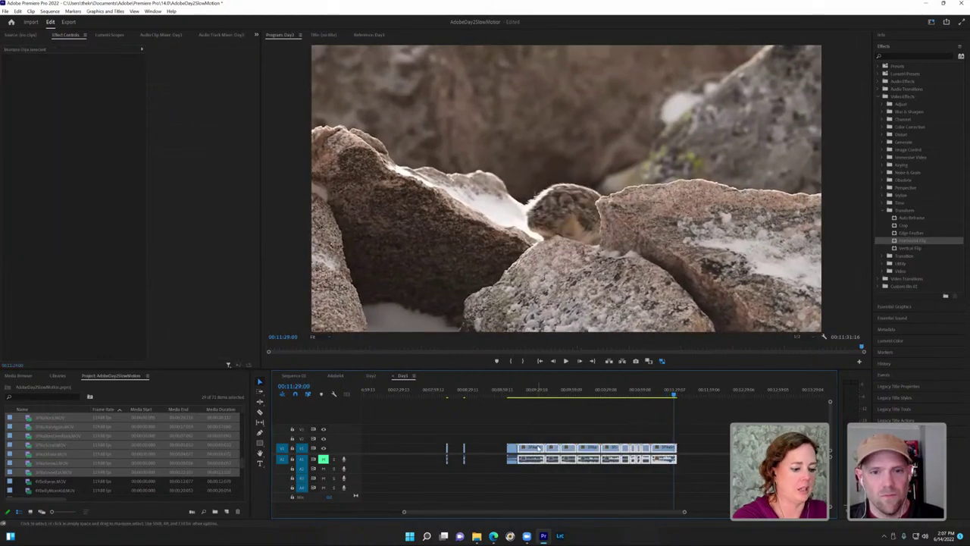
{"action": "key", "text": "ctrl+z"}
{"action": "left_click", "coordinate": [512, 395]}
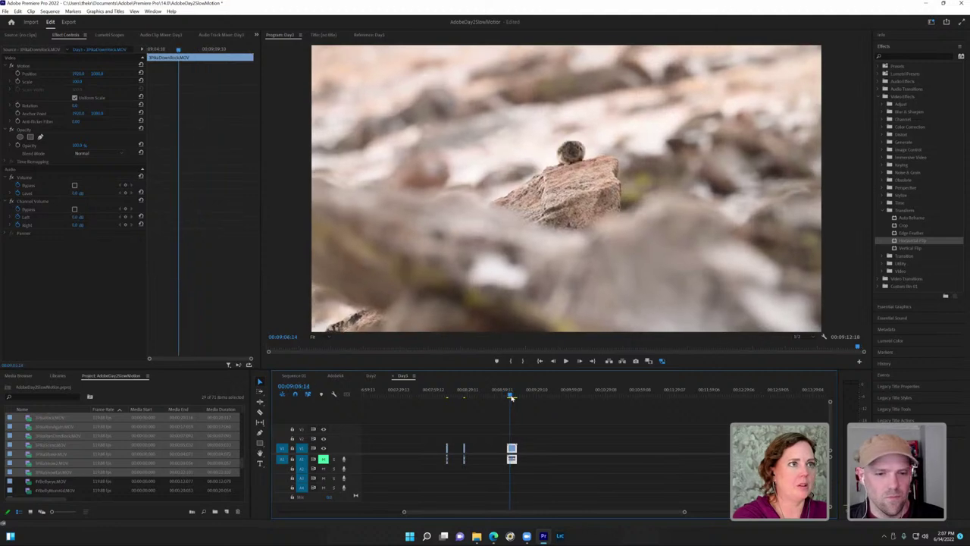
{"action": "key", "text": "space"}
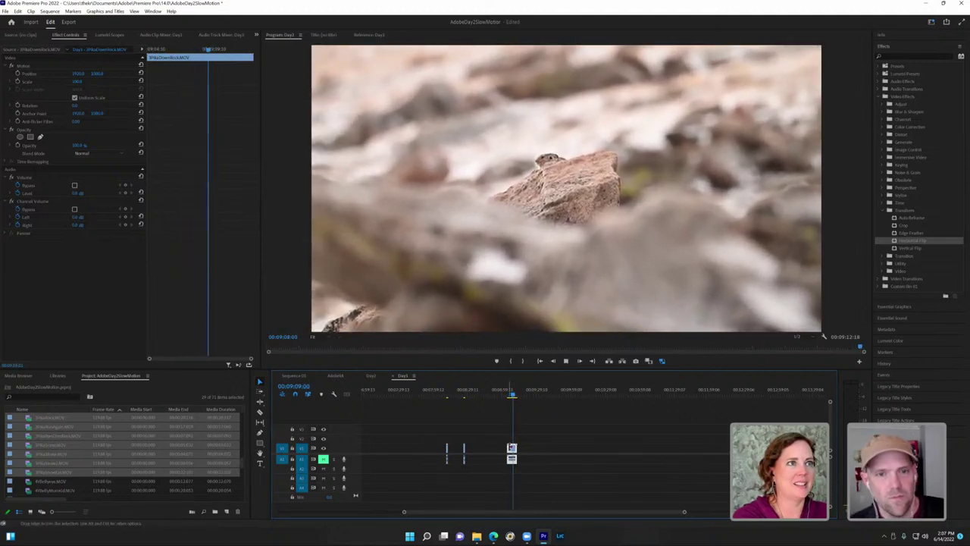
{"action": "key", "text": "space"}
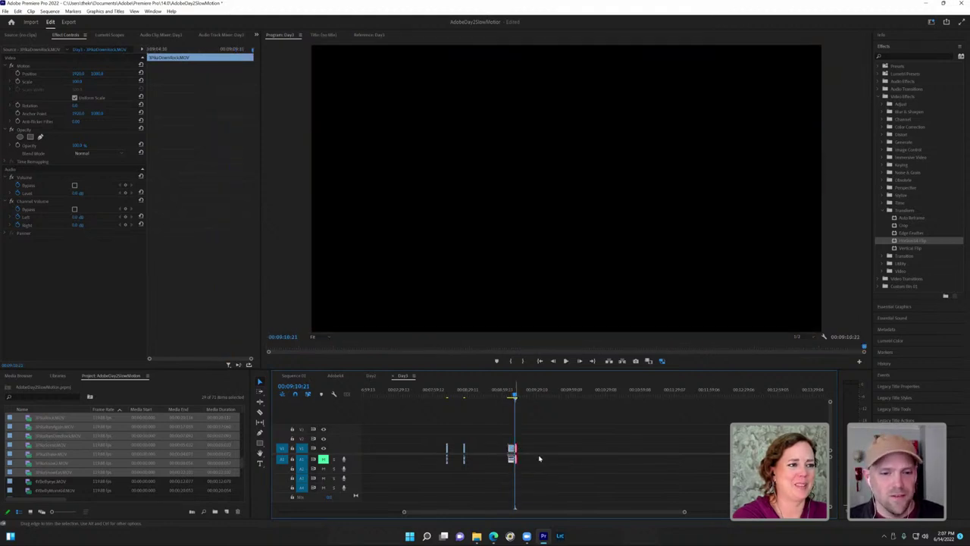
Step: Frame-step to the pika sitting on the rock and trim the clip's end there
{"action": "scroll", "coordinate": [671, 511], "scroll_direction": "up", "scroll_amount": 3}
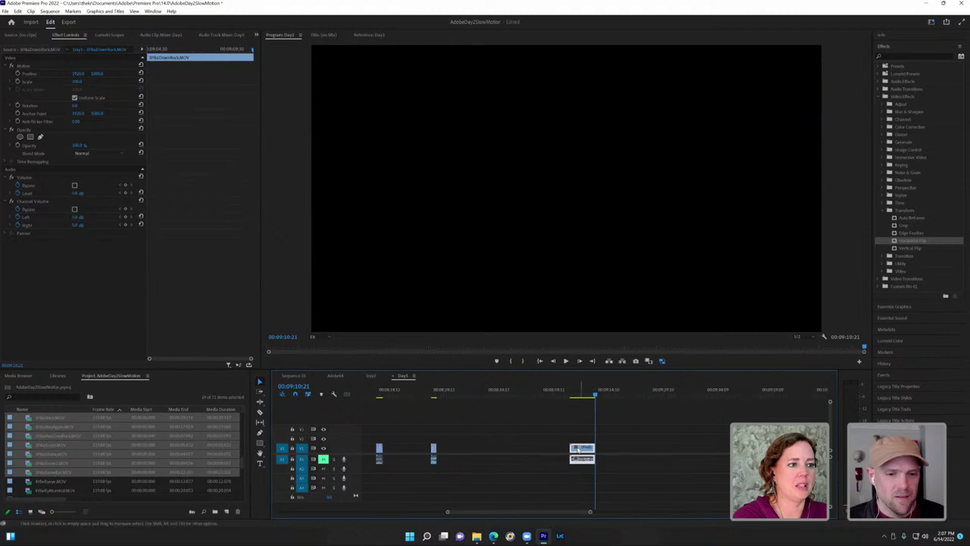
{"action": "left_click_drag", "start_coordinate": [593, 397], "coordinate": [589, 396]}
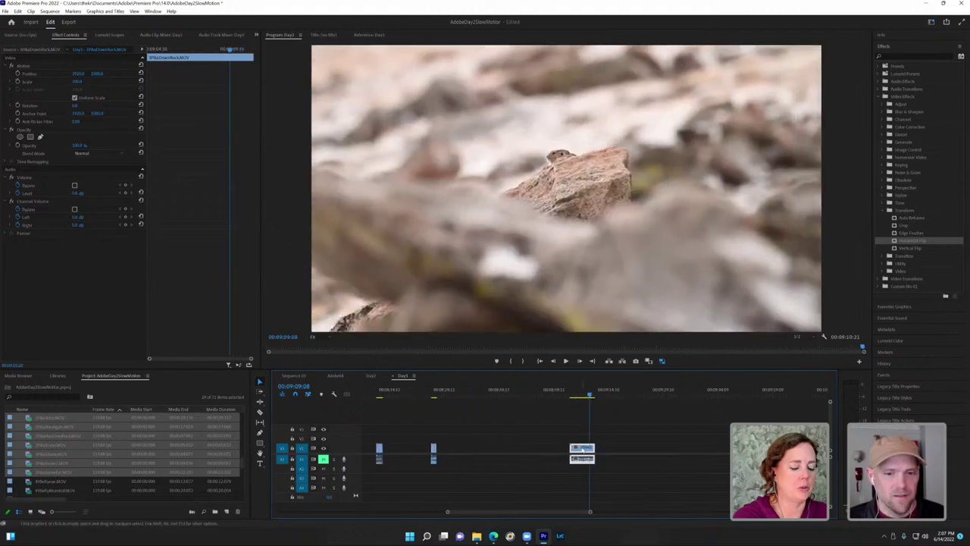
{"action": "key", "text": "Right"}
{"action": "key", "text": "space"}
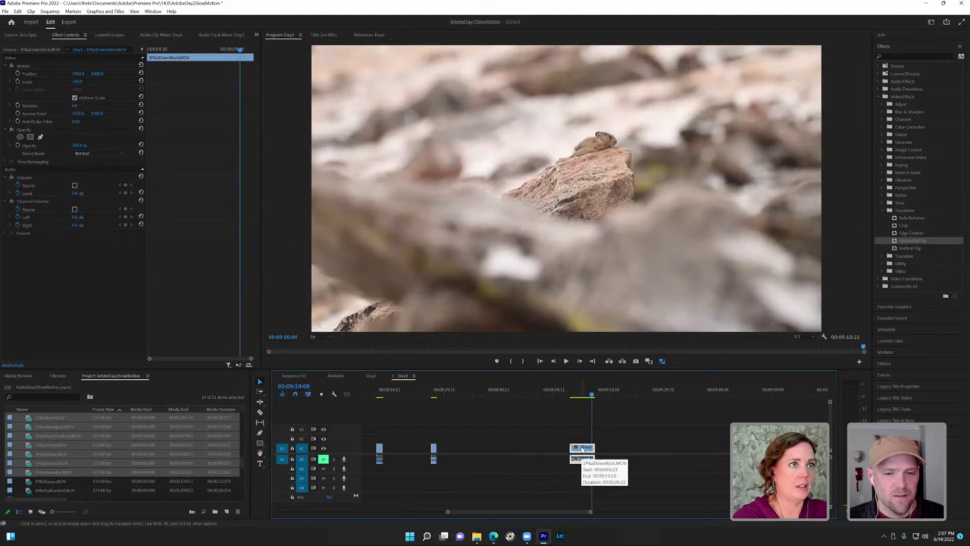
{"action": "left_click", "coordinate": [575, 447]}
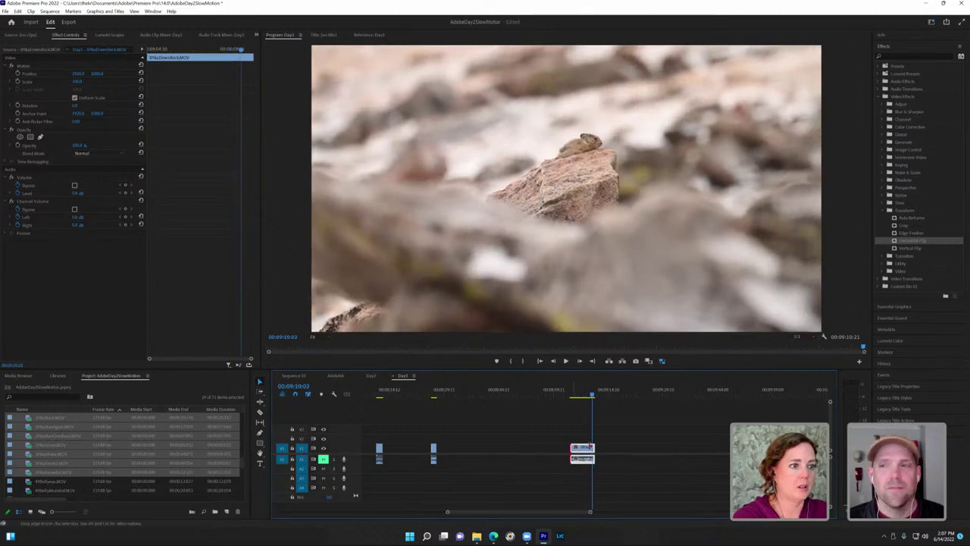
{"action": "left_click_drag", "start_coordinate": [593, 447], "coordinate": [592, 448]}
{"action": "left_click_drag", "start_coordinate": [592, 512], "coordinate": [708, 509]}
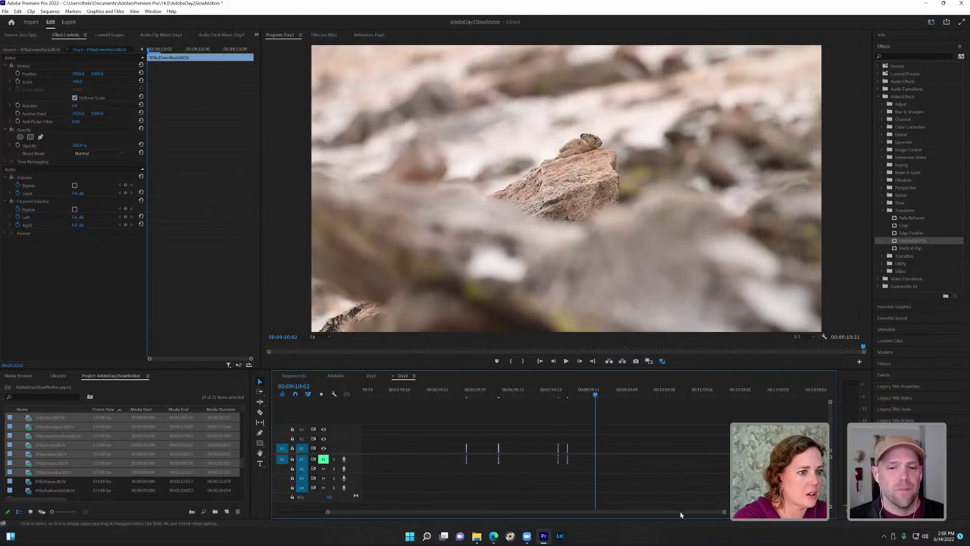
Step: Zoom the timeline to frame the short clips and check one clip's options
{"action": "key", "text": "minus"}
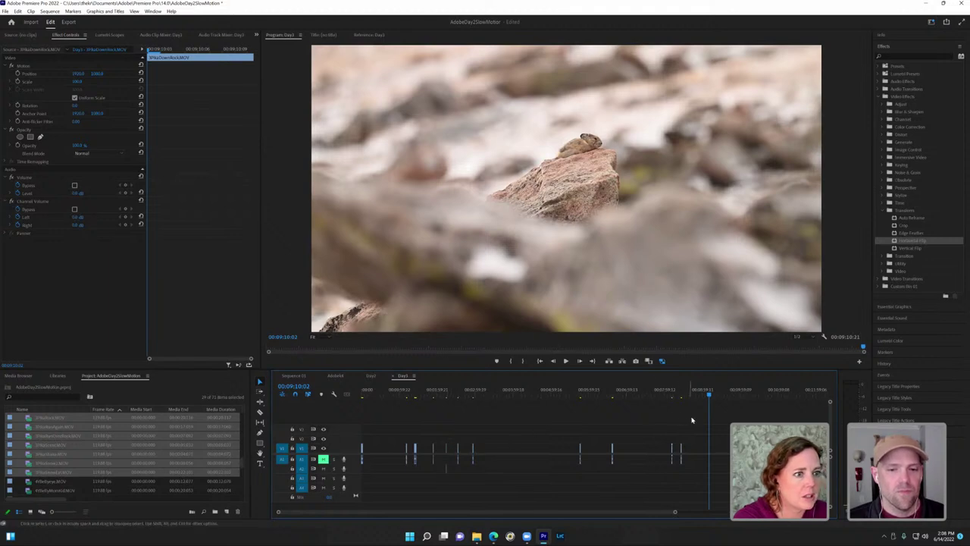
{"action": "left_click_drag", "start_coordinate": [691, 420], "coordinate": [345, 460]}
{"action": "left_click_drag", "start_coordinate": [673, 513], "coordinate": [611, 513]}
{"action": "left_click_drag", "start_coordinate": [531, 513], "coordinate": [404, 521]}
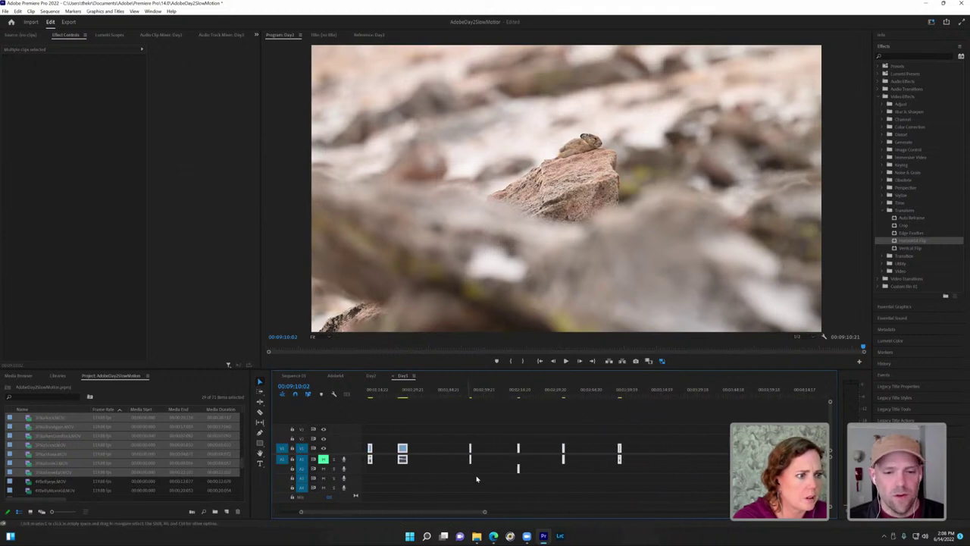
{"action": "left_click", "coordinate": [533, 471]}
{"action": "left_click", "coordinate": [509, 464]}
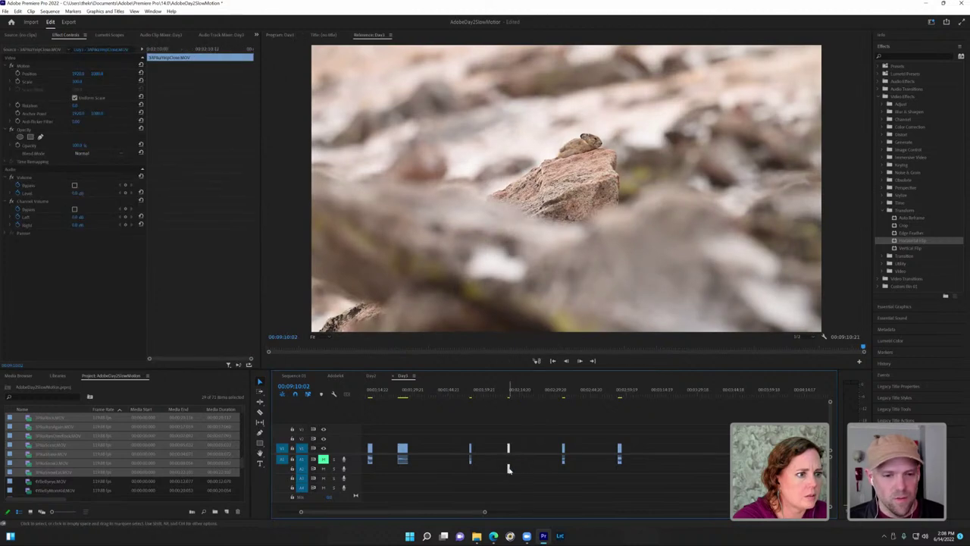
{"action": "right_click", "coordinate": [507, 465]}
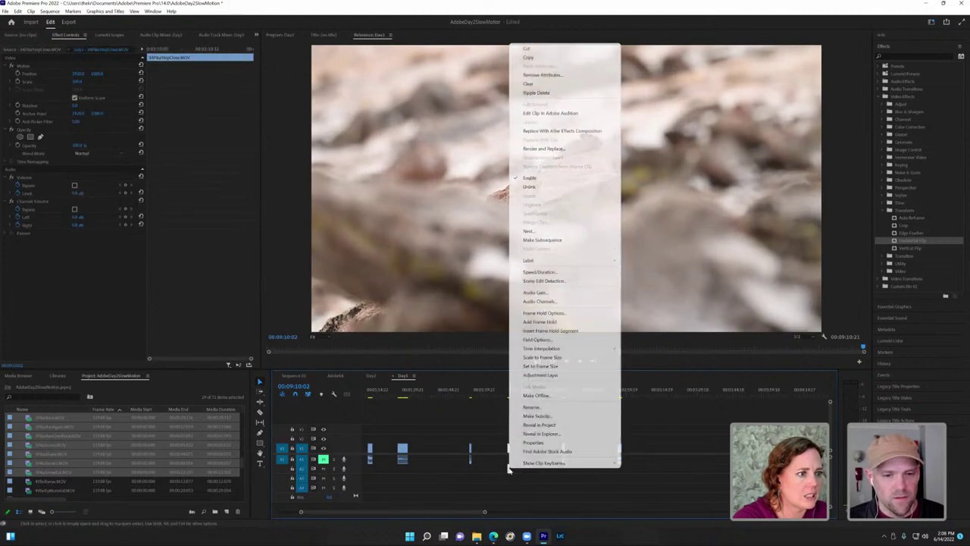
{"action": "left_click", "coordinate": [529, 178]}
{"action": "left_click_drag", "start_coordinate": [485, 513], "coordinate": [658, 517]}
Step: Set all the selected short clips to 25% speed in Speed/Duration
{"action": "left_click_drag", "start_coordinate": [728, 431], "coordinate": [361, 457]}
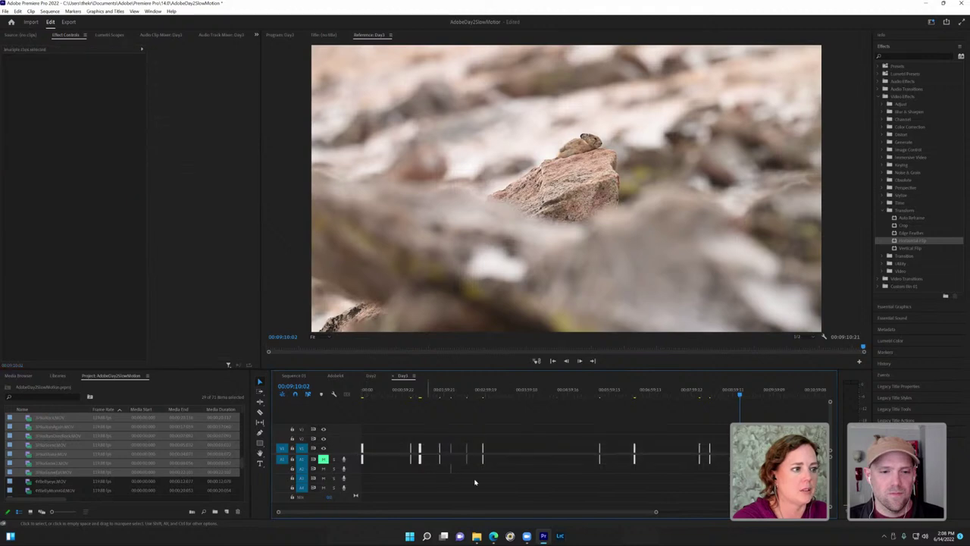
{"action": "right_click", "coordinate": [421, 448]}
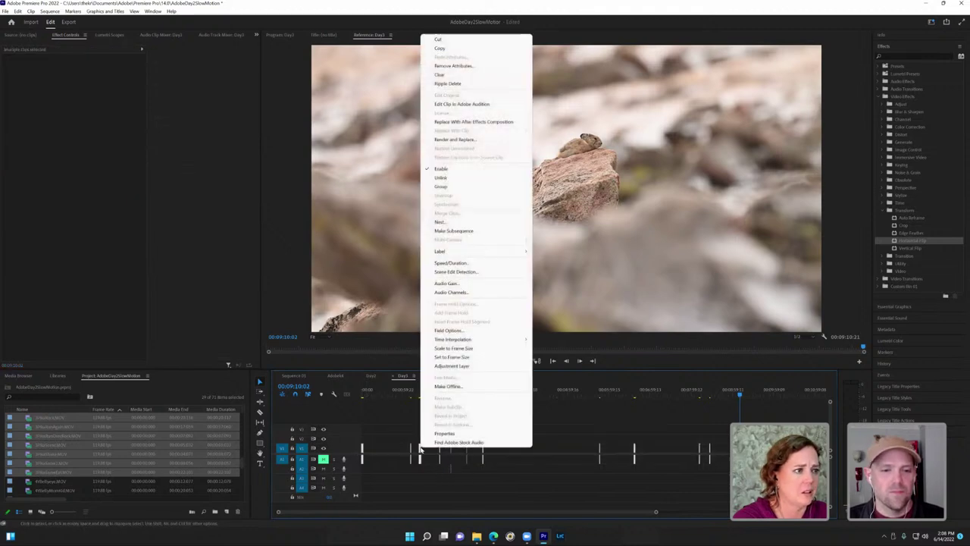
{"action": "left_click", "coordinate": [447, 262]}
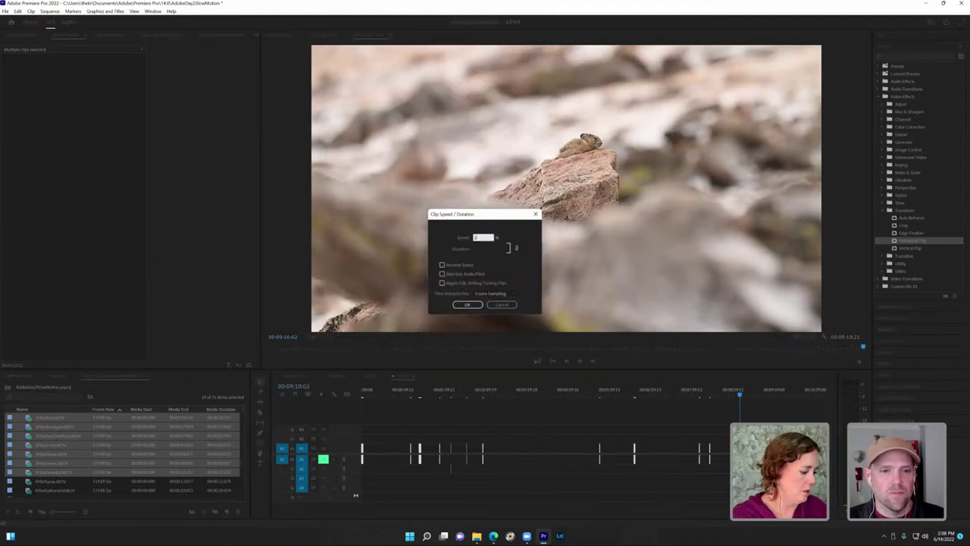
{"action": "key", "text": "Return"}
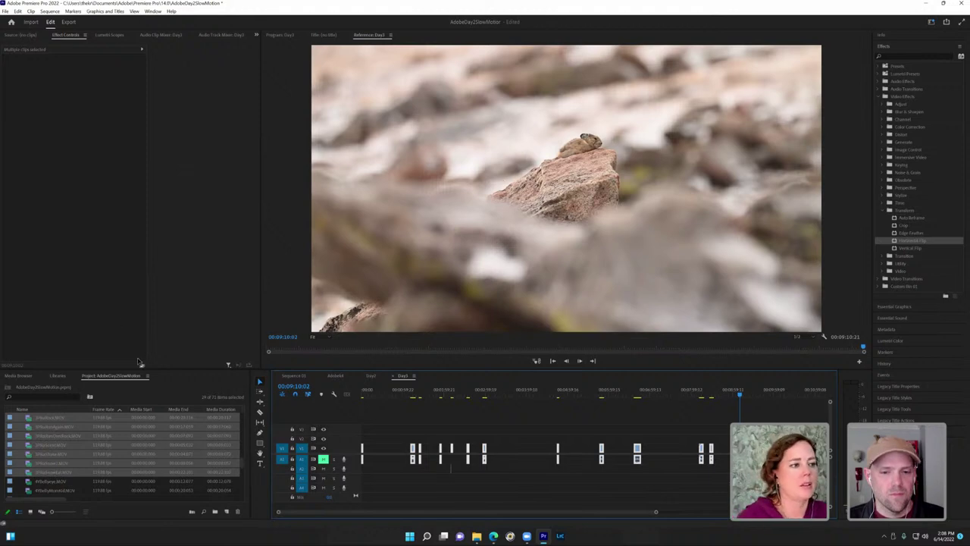
{"action": "left_click_drag", "start_coordinate": [414, 395], "coordinate": [421, 400]}
{"action": "left_click_drag", "start_coordinate": [422, 450], "coordinate": [419, 447]}
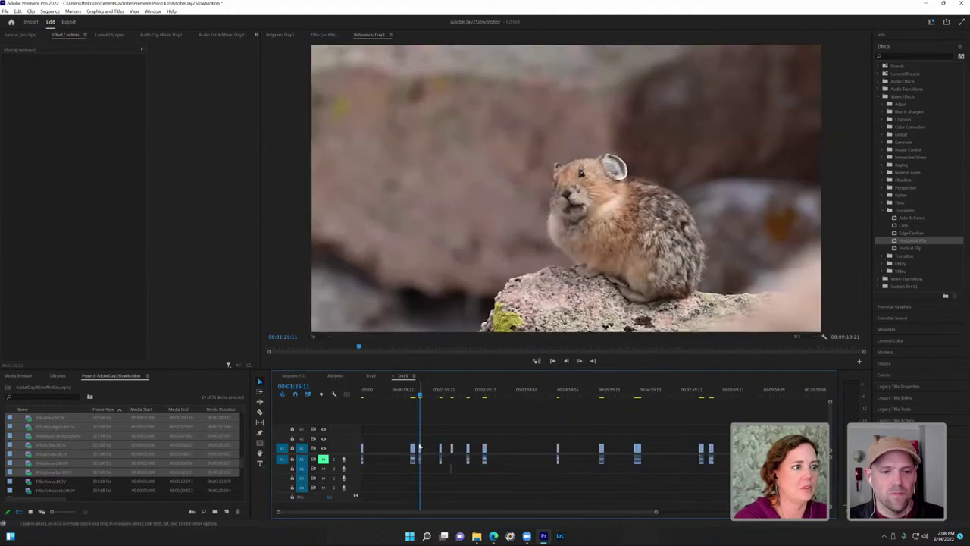
{"action": "left_click", "coordinate": [422, 449]}
{"action": "left_click_drag", "start_coordinate": [419, 395], "coordinate": [484, 413]}
{"action": "left_click_drag", "start_coordinate": [549, 416], "coordinate": [424, 453]}
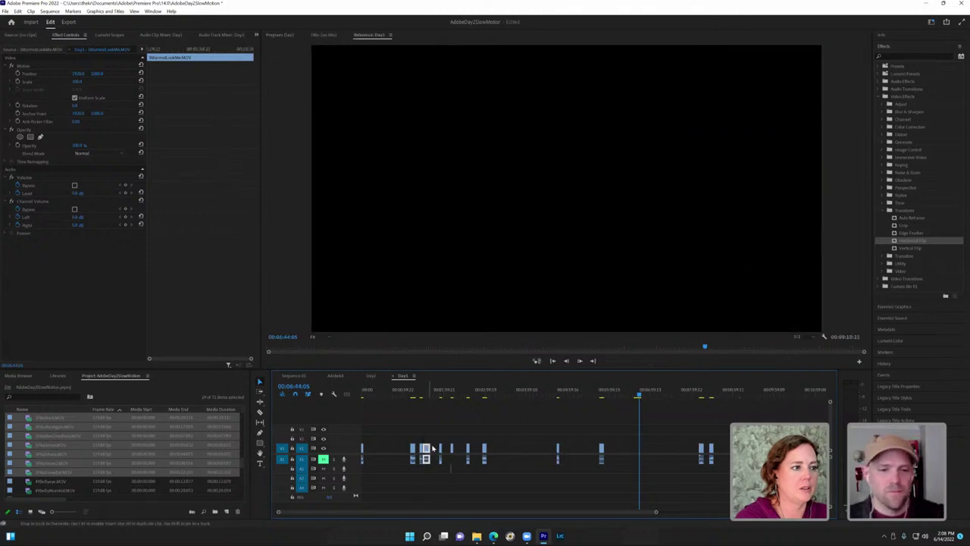
{"action": "left_click_drag", "start_coordinate": [424, 388], "coordinate": [450, 412]}
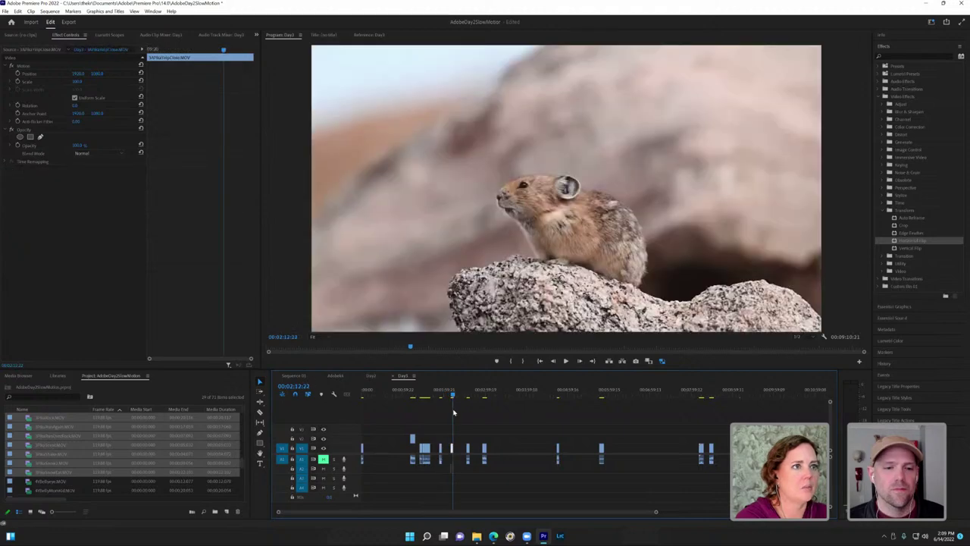
Step: Trim a clip edge and move a clip earlier near the sequence start
{"action": "left_click_drag", "start_coordinate": [452, 449], "coordinate": [453, 450]}
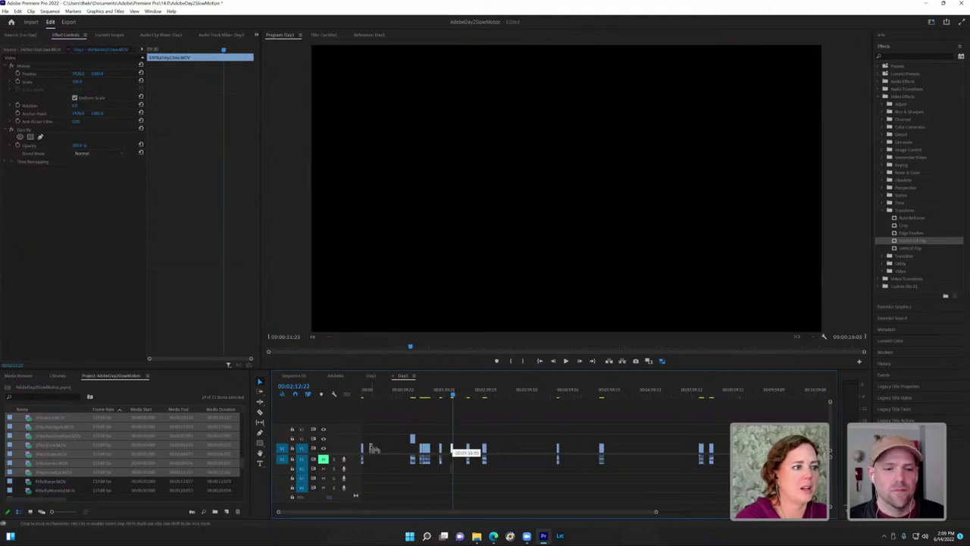
{"action": "left_click", "coordinate": [370, 449]}
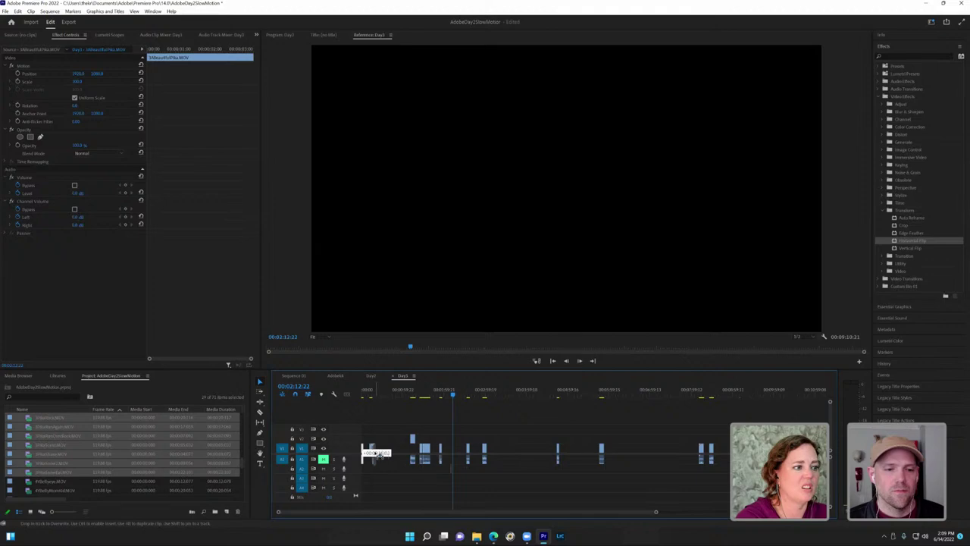
{"action": "left_click", "coordinate": [371, 395]}
{"action": "left_click_drag", "start_coordinate": [372, 398], "coordinate": [440, 411]}
{"action": "key", "text": "space"}
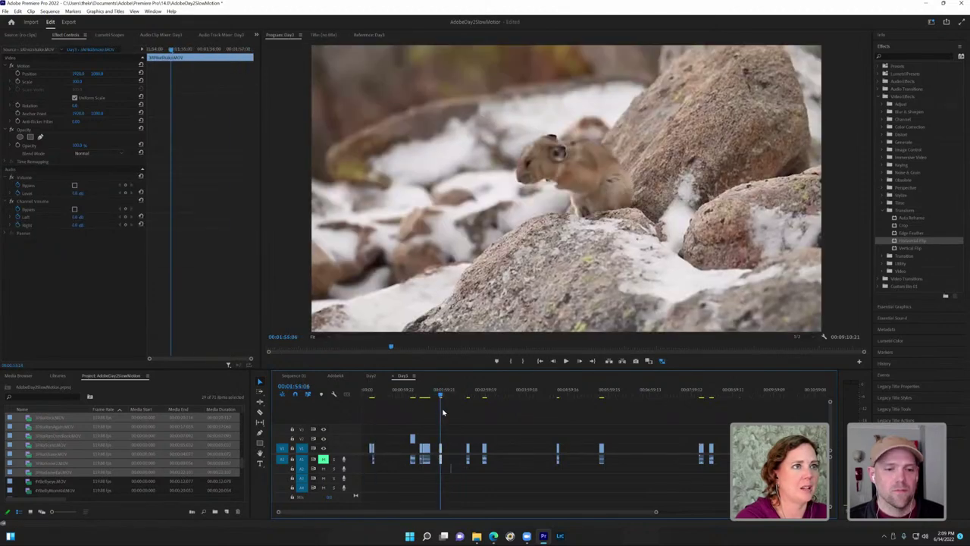
{"action": "left_click_drag", "start_coordinate": [441, 450], "coordinate": [401, 450]}
{"action": "left_click", "coordinate": [415, 396]}
{"action": "left_click", "coordinate": [421, 396]}
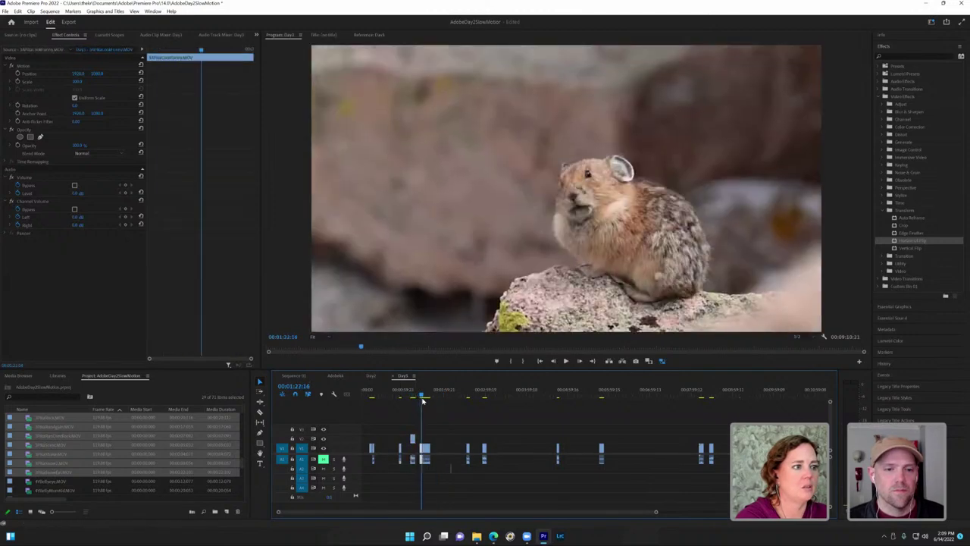
Step: Move the small clip later in the sequence and reposition the marmot clip
{"action": "left_click_drag", "start_coordinate": [412, 439], "coordinate": [506, 447]}
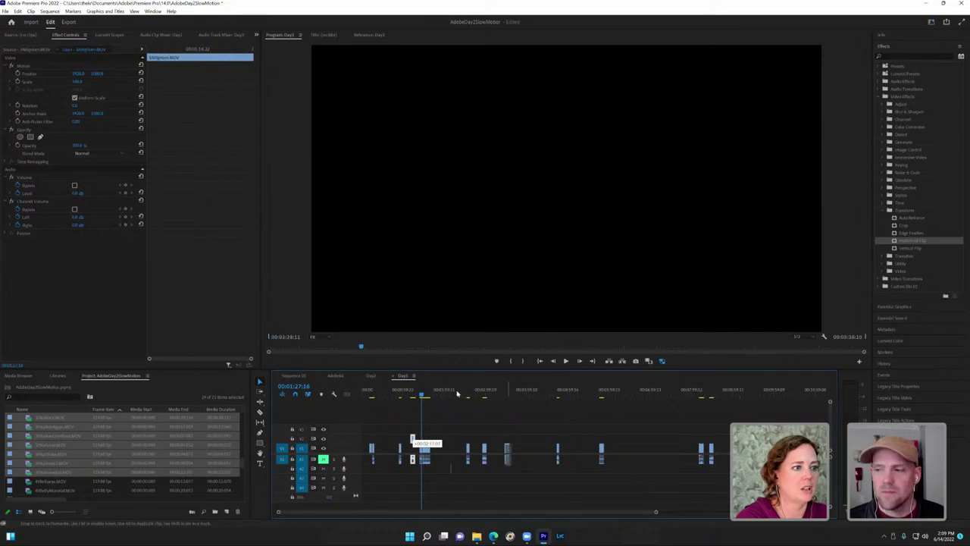
{"action": "left_click", "coordinate": [465, 396]}
{"action": "left_click", "coordinate": [472, 396]}
{"action": "left_click_drag", "start_coordinate": [471, 396], "coordinate": [483, 397]}
{"action": "key", "text": "Down"}
{"action": "key", "text": "Down"}
{"action": "key", "text": "Down"}
{"action": "key", "text": "Down"}
{"action": "key", "text": "Down"}
{"action": "key", "text": "Down"}
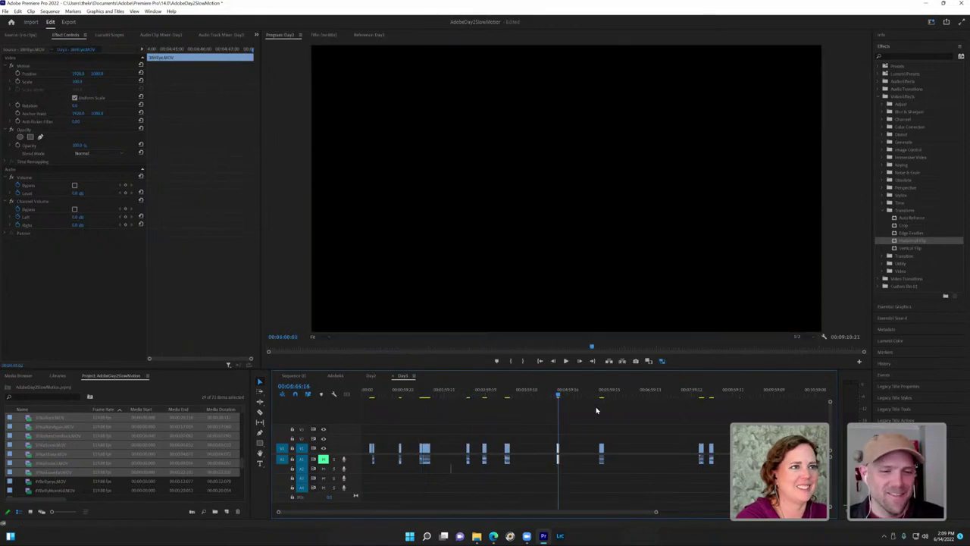
{"action": "left_click_drag", "start_coordinate": [671, 418], "coordinate": [700, 418]}
{"action": "left_click_drag", "start_coordinate": [447, 394], "coordinate": [427, 395]}
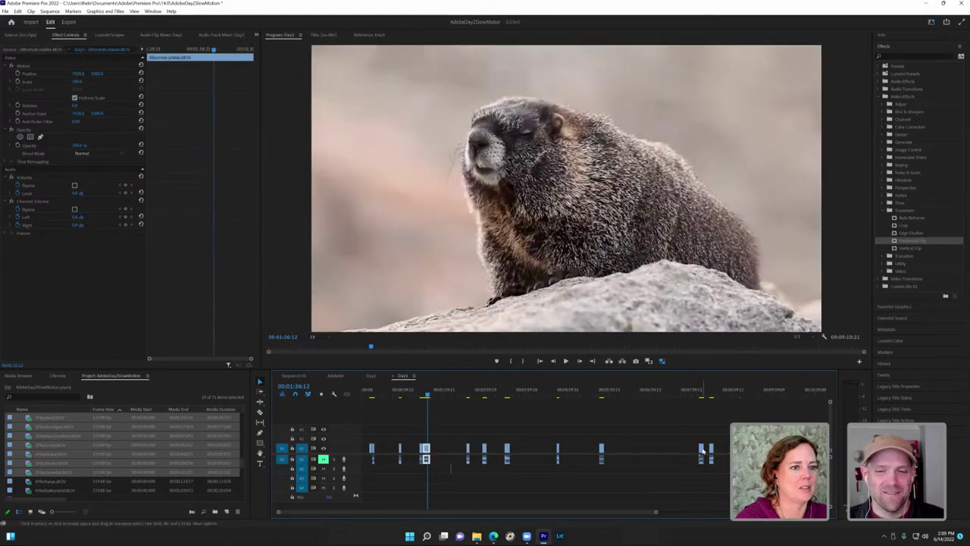
{"action": "left_click_drag", "start_coordinate": [473, 449], "coordinate": [438, 450]}
Step: Nudge the clip near the end later and move the narrow clip beside the goat clips
{"action": "left_click_drag", "start_coordinate": [556, 418], "coordinate": [803, 376]}
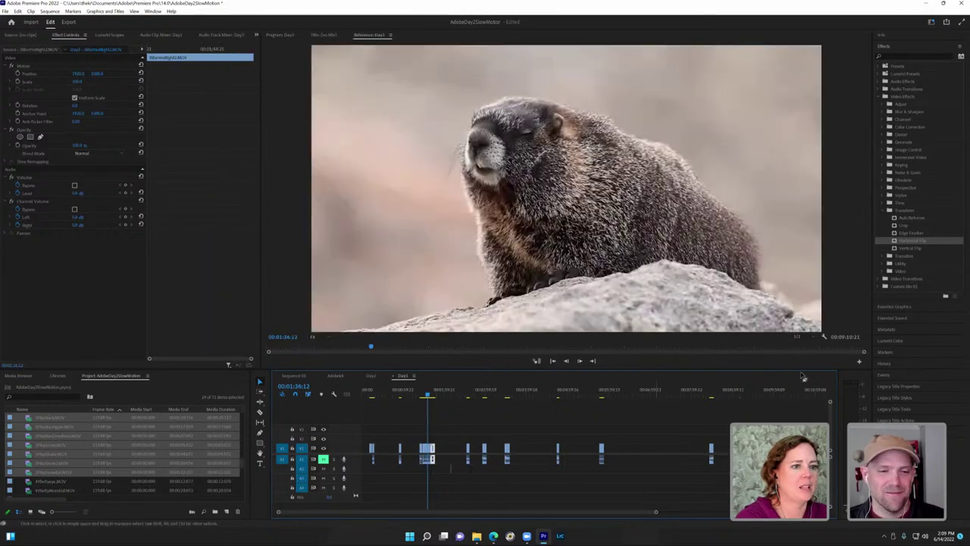
{"action": "left_click_drag", "start_coordinate": [711, 394], "coordinate": [601, 413]}
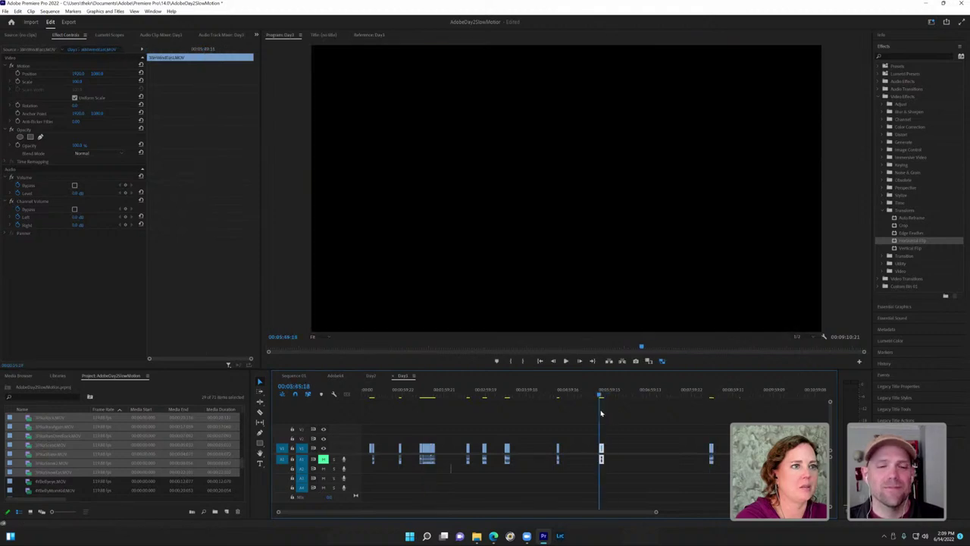
{"action": "key", "text": "Up"}
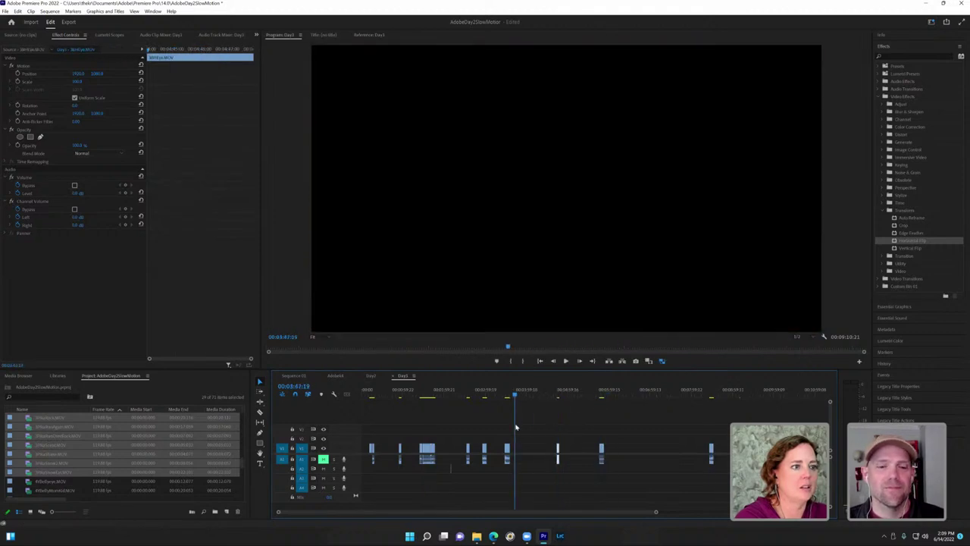
{"action": "key", "text": "Up"}
{"action": "key", "text": "Up"}
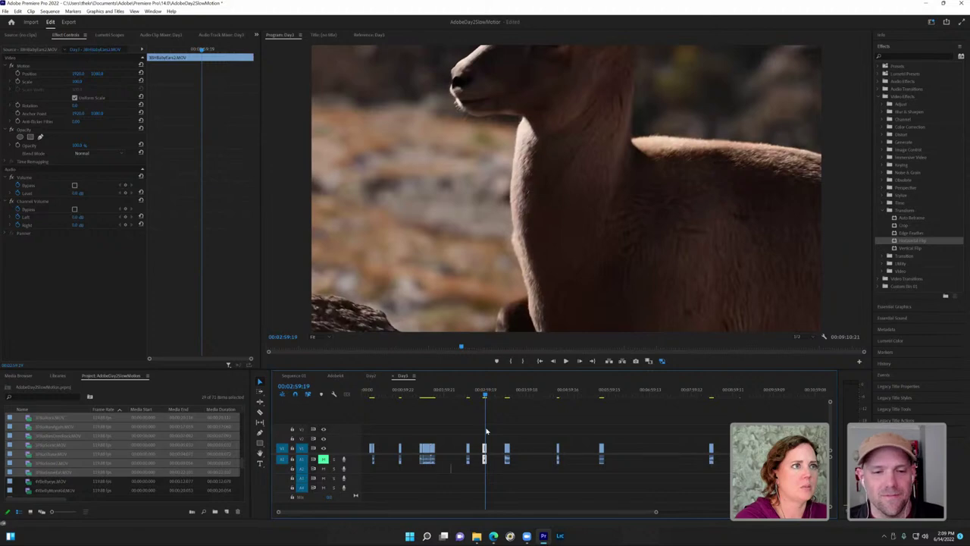
{"action": "key", "text": "Up"}
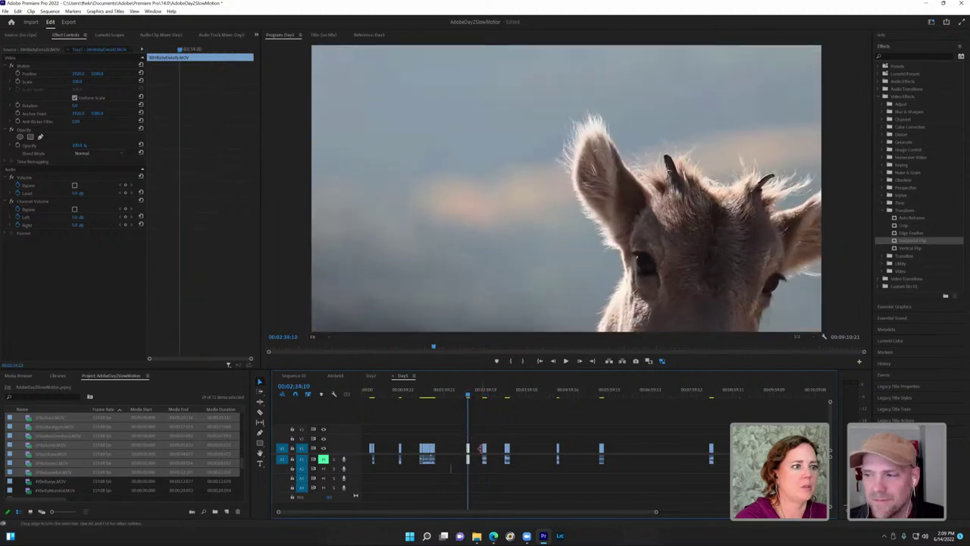
{"action": "left_click", "coordinate": [508, 395]}
{"action": "left_click_drag", "start_coordinate": [509, 397], "coordinate": [556, 415]}
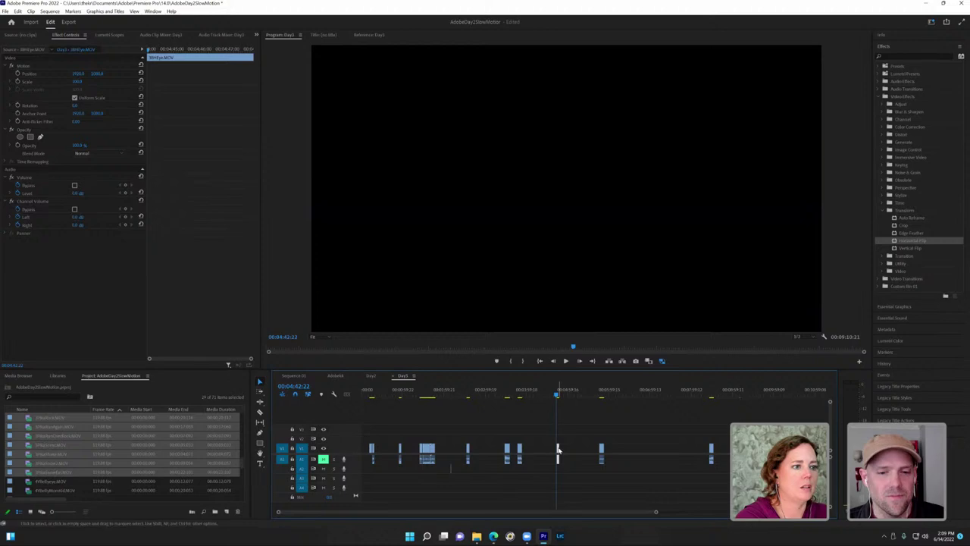
{"action": "left_click_drag", "start_coordinate": [558, 449], "coordinate": [506, 453]}
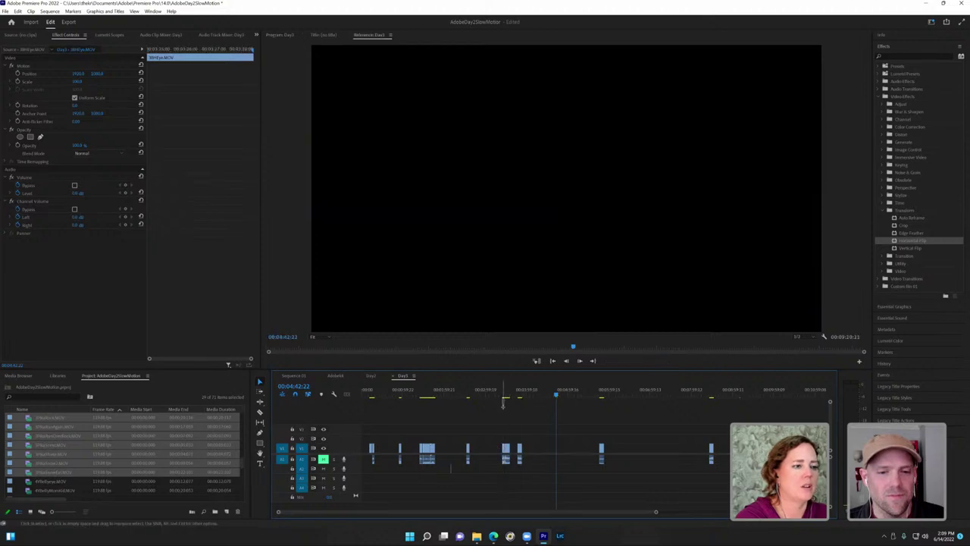
{"action": "left_click_drag", "start_coordinate": [503, 404], "coordinate": [468, 403]}
{"action": "left_click", "coordinate": [601, 415]}
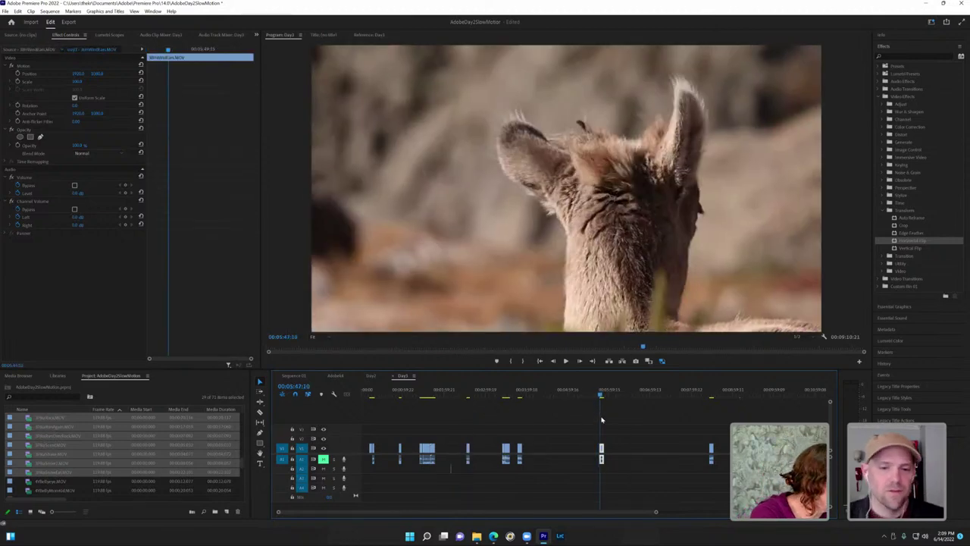
Step: Delete the stray small clip at the end and group the bighorn sheep clips together
{"action": "left_click_drag", "start_coordinate": [703, 417], "coordinate": [716, 417]}
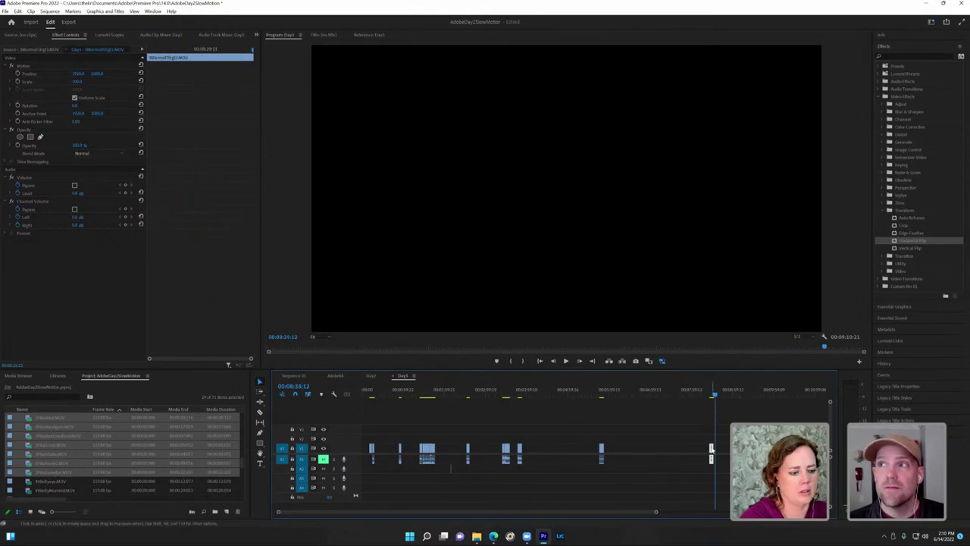
{"action": "key", "text": "Delete"}
{"action": "left_click_drag", "start_coordinate": [379, 395], "coordinate": [534, 419]}
{"action": "left_click_drag", "start_coordinate": [599, 419], "coordinate": [503, 452]}
{"action": "left_click_drag", "start_coordinate": [498, 396], "coordinate": [520, 404]}
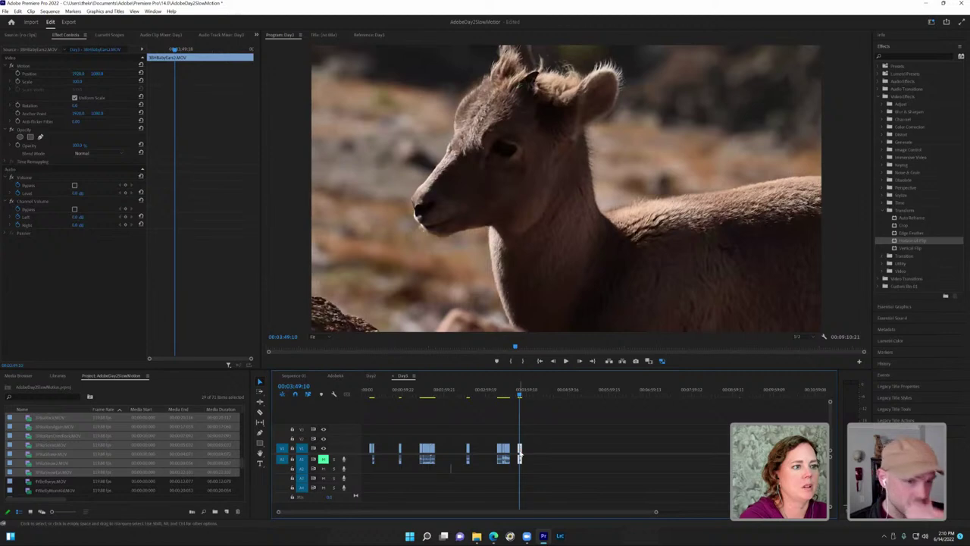
{"action": "left_click_drag", "start_coordinate": [520, 453], "coordinate": [494, 453]}
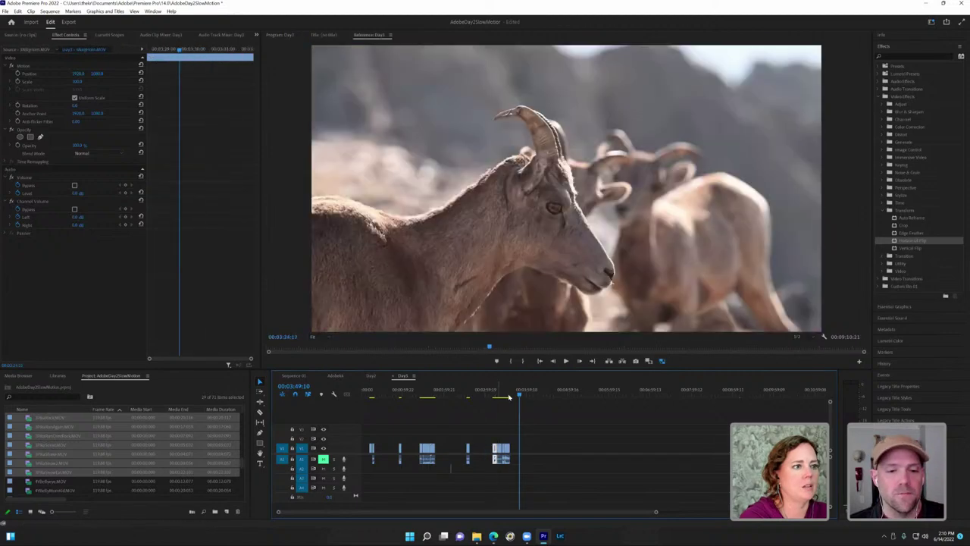
{"action": "left_click_drag", "start_coordinate": [509, 396], "coordinate": [500, 452]}
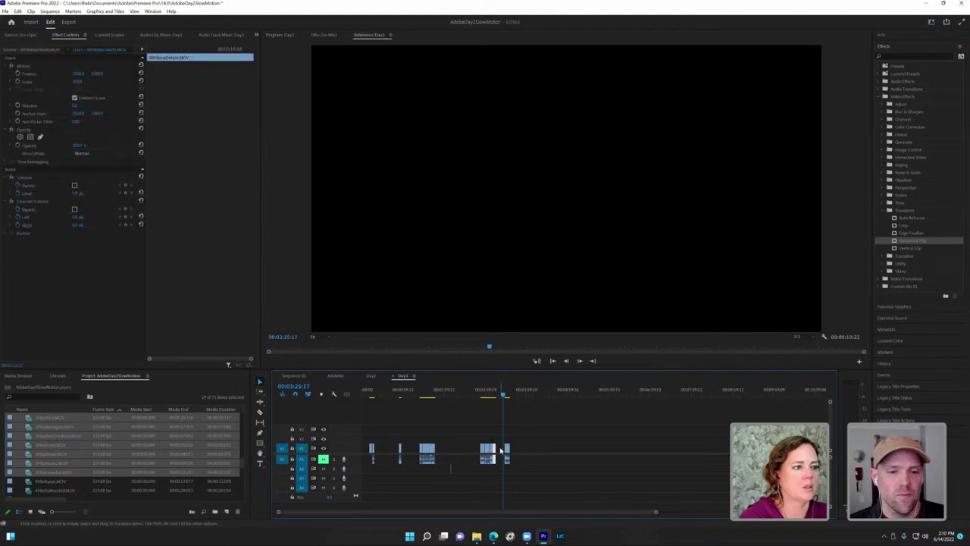
Step: Ripple-delete the gaps between clips so later clips shift left
{"action": "right_click", "coordinate": [502, 453]}
{"action": "left_click", "coordinate": [530, 452]}
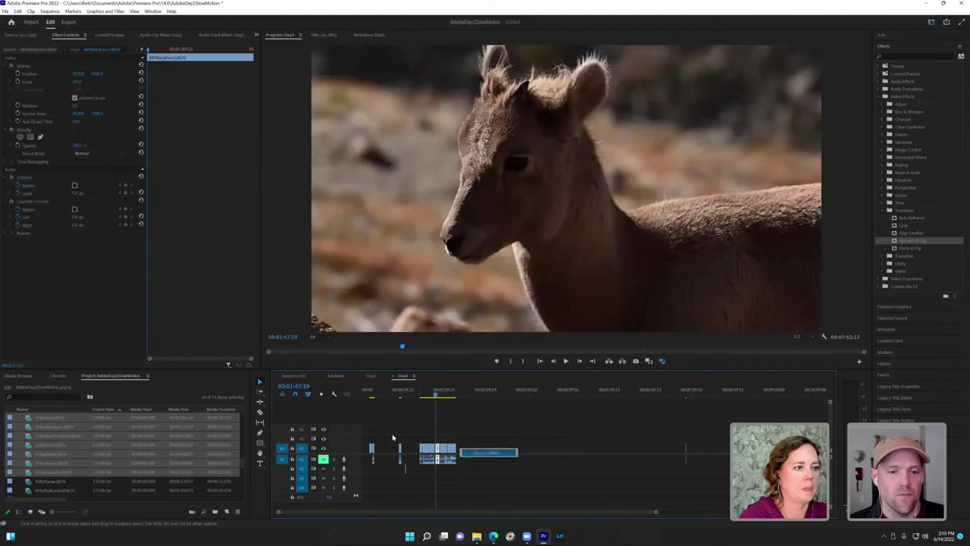
{"action": "left_click_drag", "start_coordinate": [413, 451], "coordinate": [417, 452]}
{"action": "left_click", "coordinate": [424, 452]}
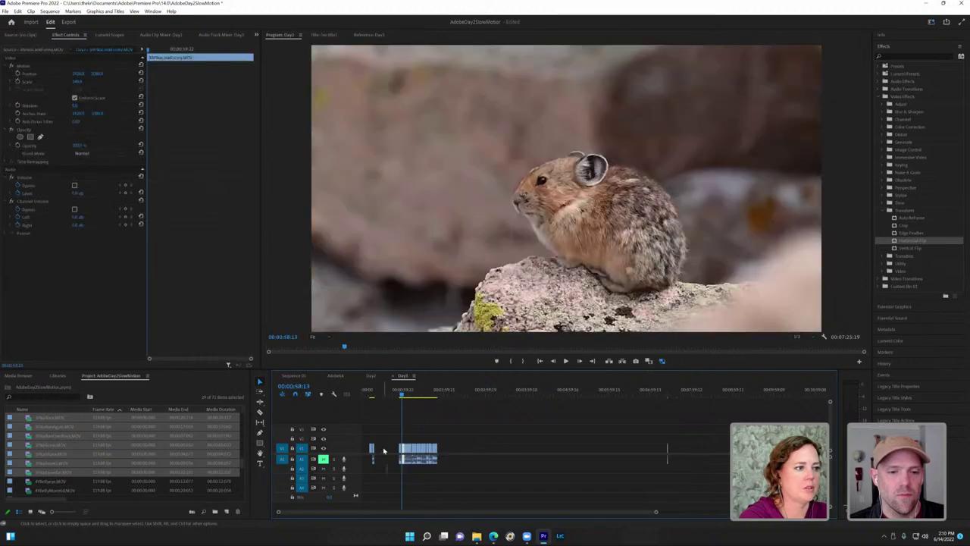
{"action": "right_click", "coordinate": [378, 452]}
{"action": "left_click", "coordinate": [387, 452]}
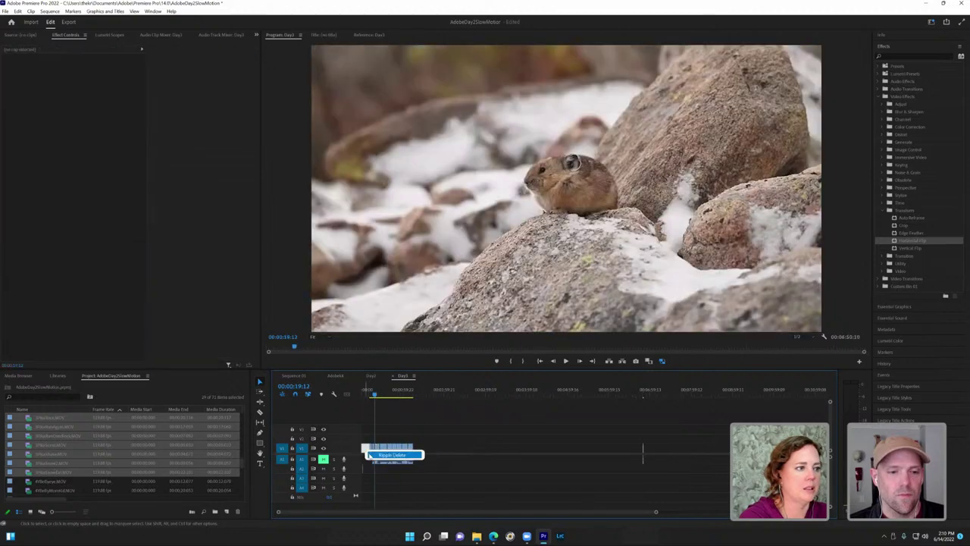
{"action": "key", "text": "Home"}
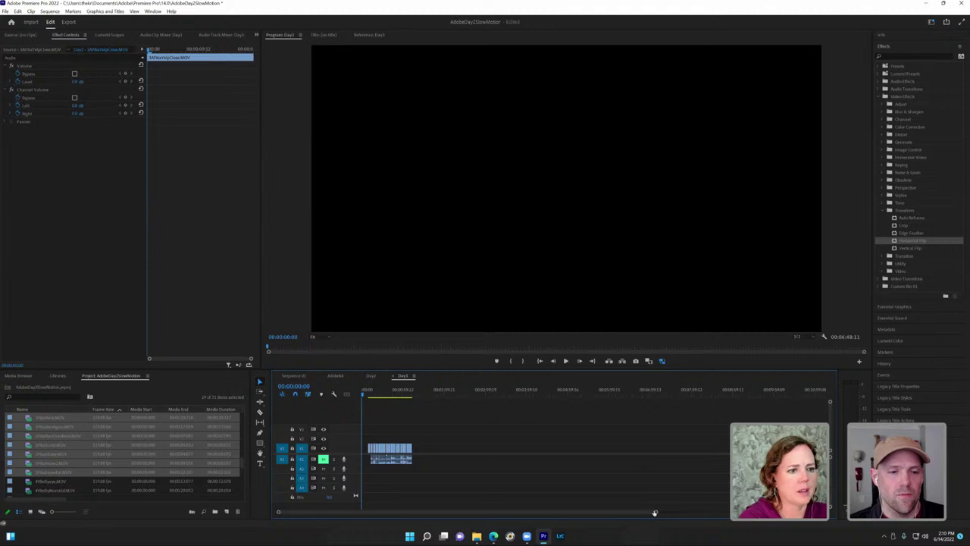
Step: Trim away the lone clip far down the sequence and zoom back to the clips
{"action": "scroll", "coordinate": [656, 514], "scroll_direction": "down", "scroll_amount": 5}
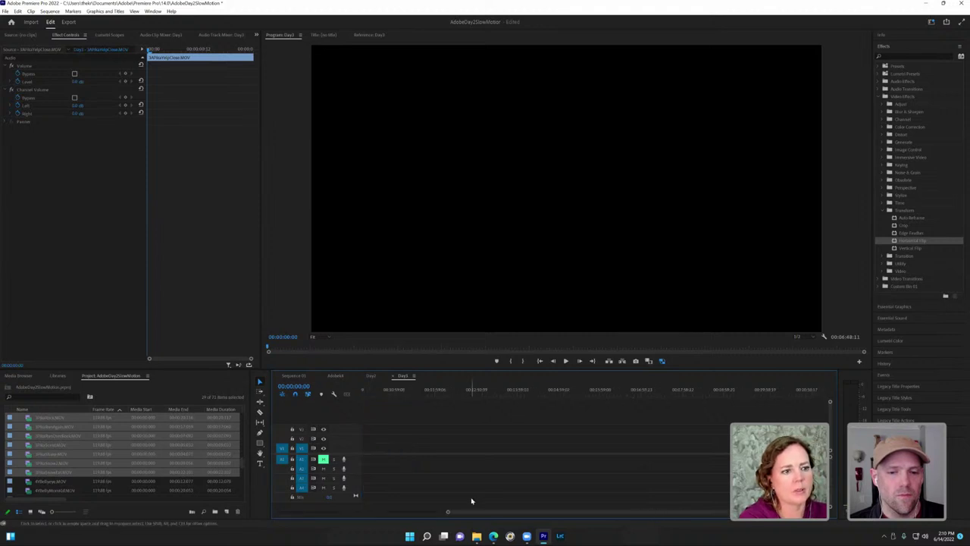
{"action": "left_click_drag", "start_coordinate": [479, 515], "coordinate": [365, 500]}
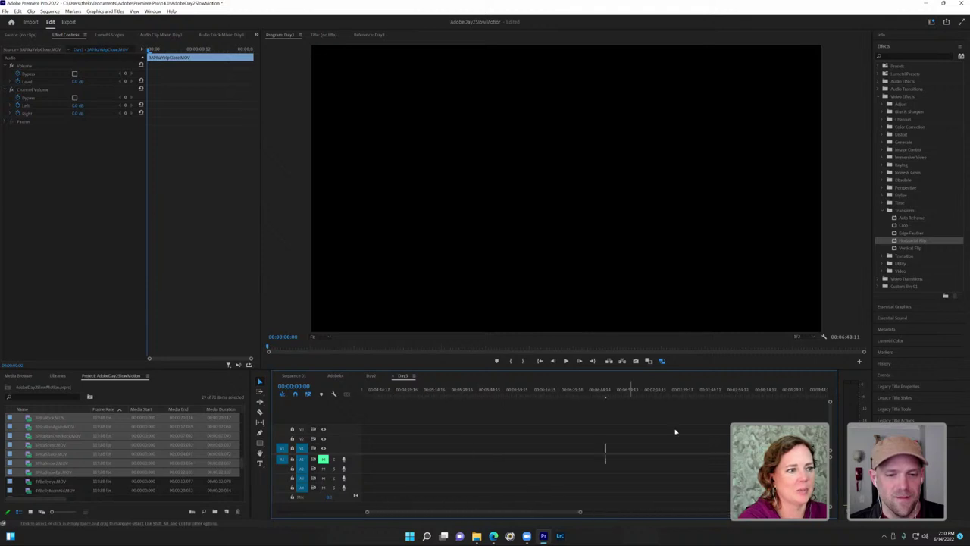
{"action": "left_click", "coordinate": [605, 451]}
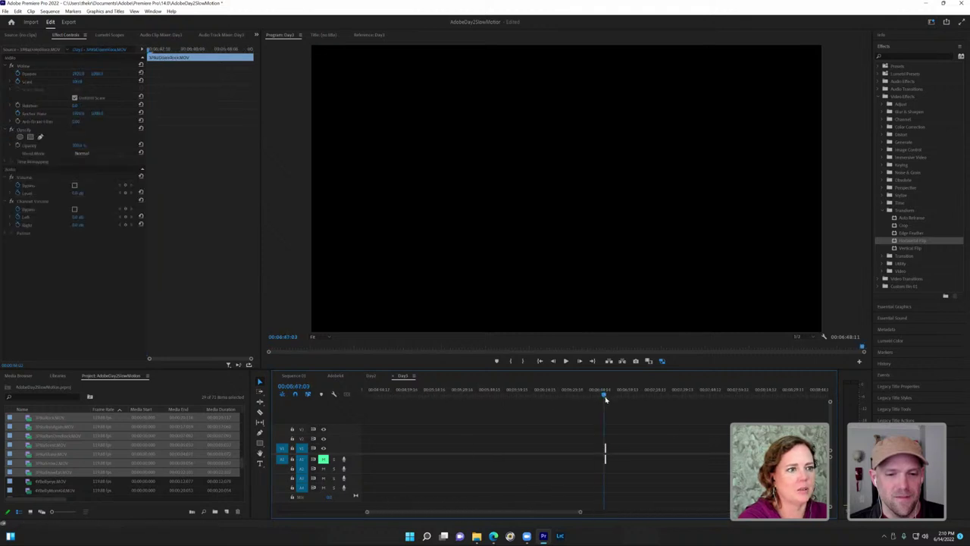
{"action": "left_click_drag", "start_coordinate": [608, 397], "coordinate": [603, 394]}
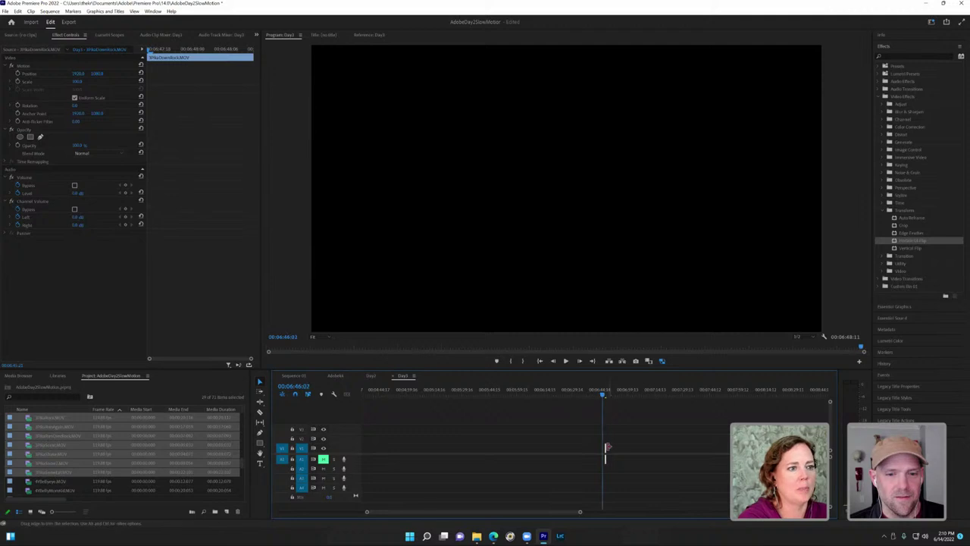
{"action": "left_click_drag", "start_coordinate": [606, 450], "coordinate": [606, 453]}
{"action": "left_click_drag", "start_coordinate": [371, 456], "coordinate": [367, 454]}
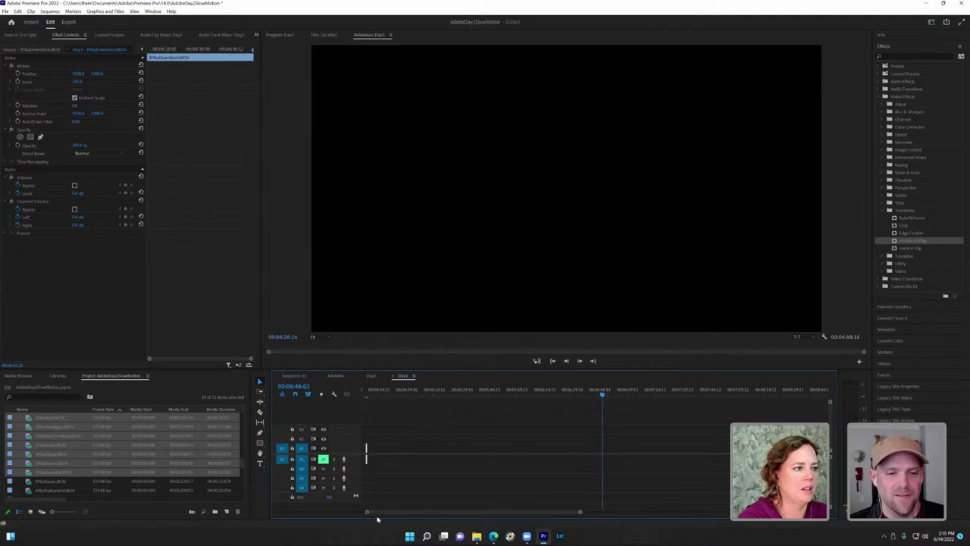
{"action": "scroll", "coordinate": [354, 510], "scroll_direction": "up", "scroll_amount": 5}
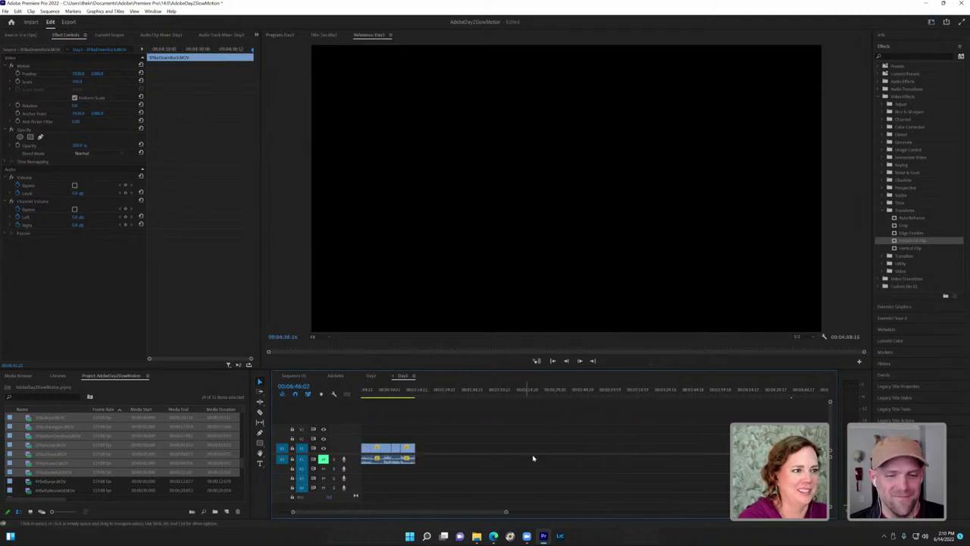
{"action": "key", "text": "="}
{"action": "key", "text": "="}
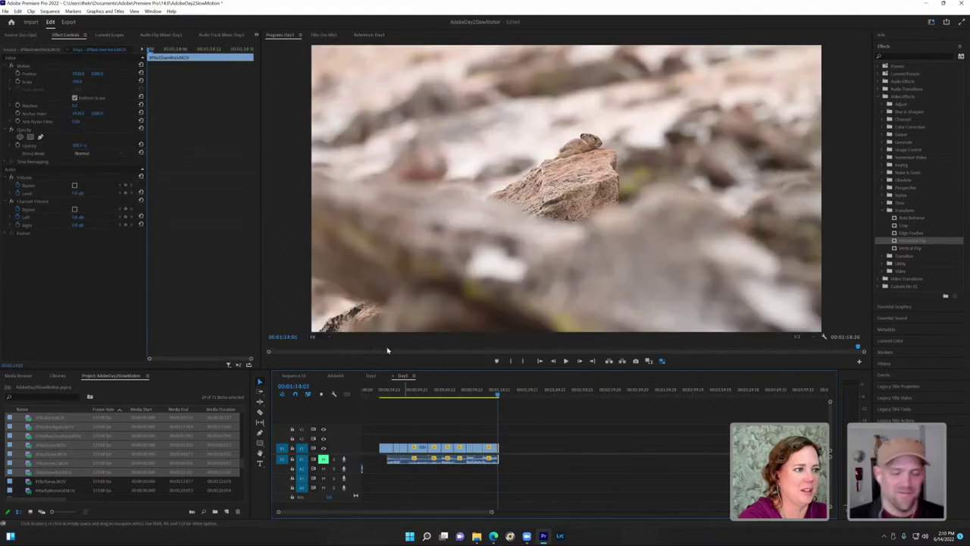
Step: Ripple-delete the empty gap between the opening clips on V1
{"action": "left_click_drag", "start_coordinate": [383, 393], "coordinate": [392, 399]}
{"action": "left_click_drag", "start_coordinate": [389, 453], "coordinate": [366, 448]}
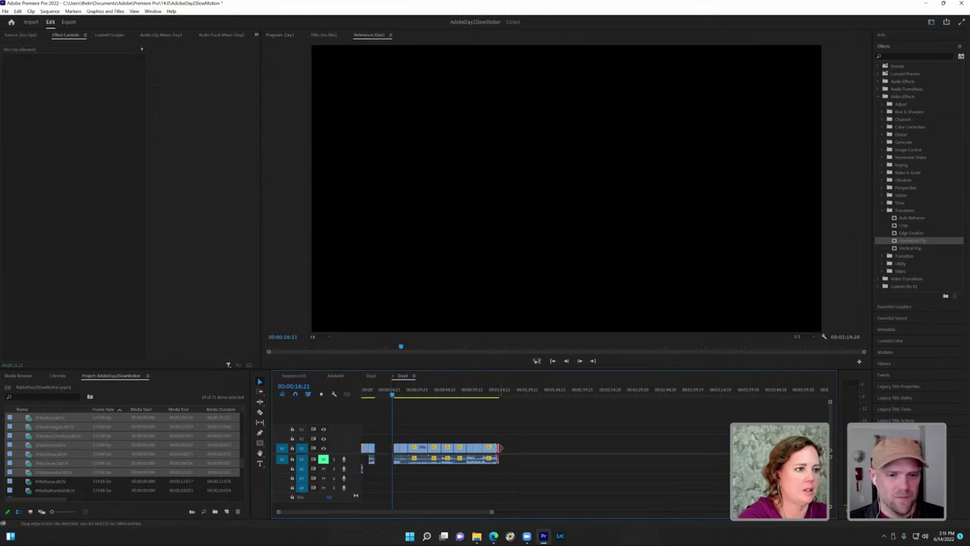
{"action": "left_click", "coordinate": [376, 453]}
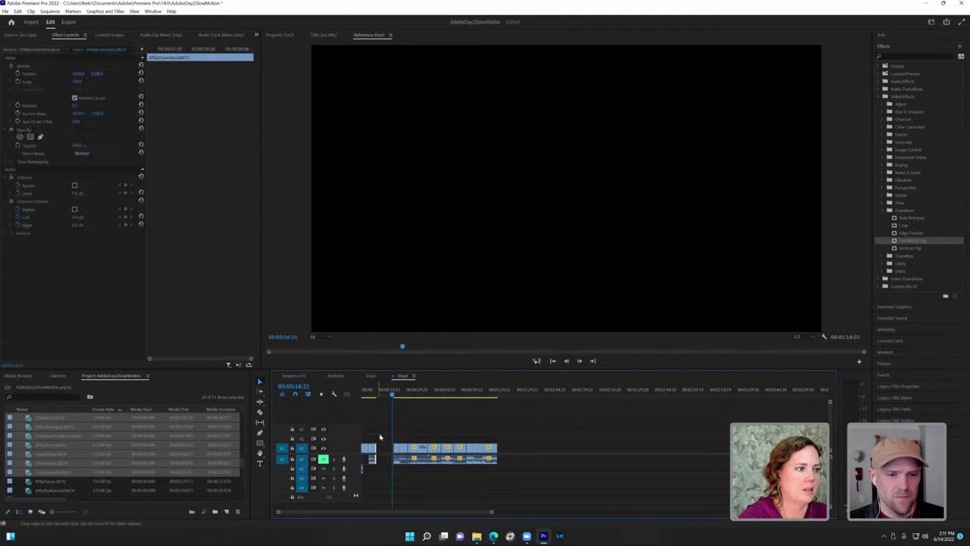
{"action": "left_click_drag", "start_coordinate": [371, 399], "coordinate": [411, 417]}
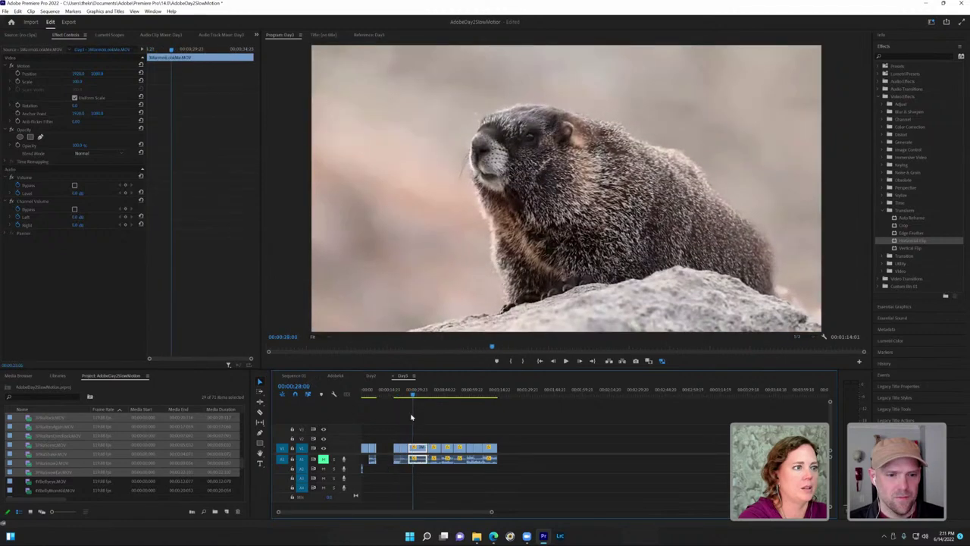
{"action": "right_click", "coordinate": [381, 452]}
{"action": "left_click", "coordinate": [410, 455]}
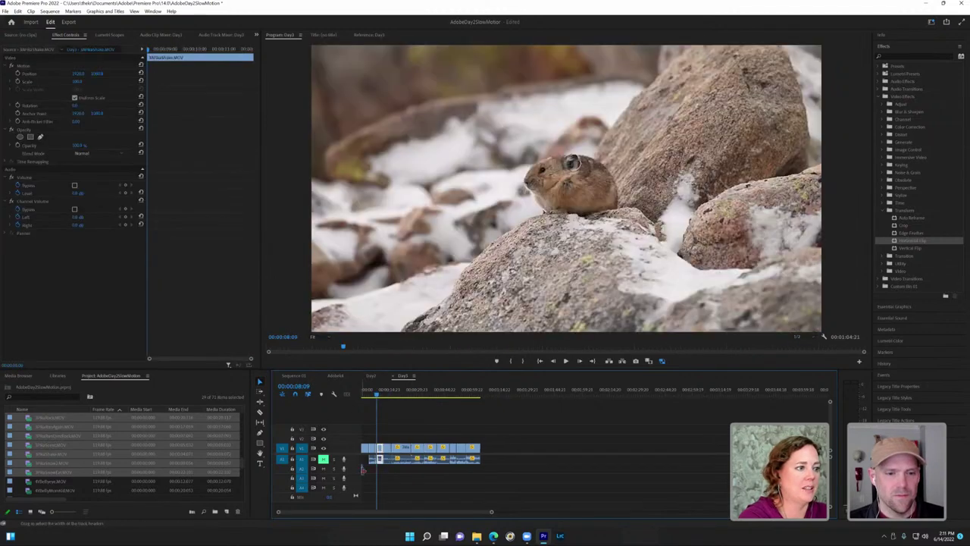
Step: Zoom in on the opening clips and return the playhead to the sequence start
{"action": "left_click_drag", "start_coordinate": [484, 513], "coordinate": [359, 512]}
{"action": "left_click", "coordinate": [364, 393]}
{"action": "left_click_drag", "start_coordinate": [363, 394], "coordinate": [369, 406]}
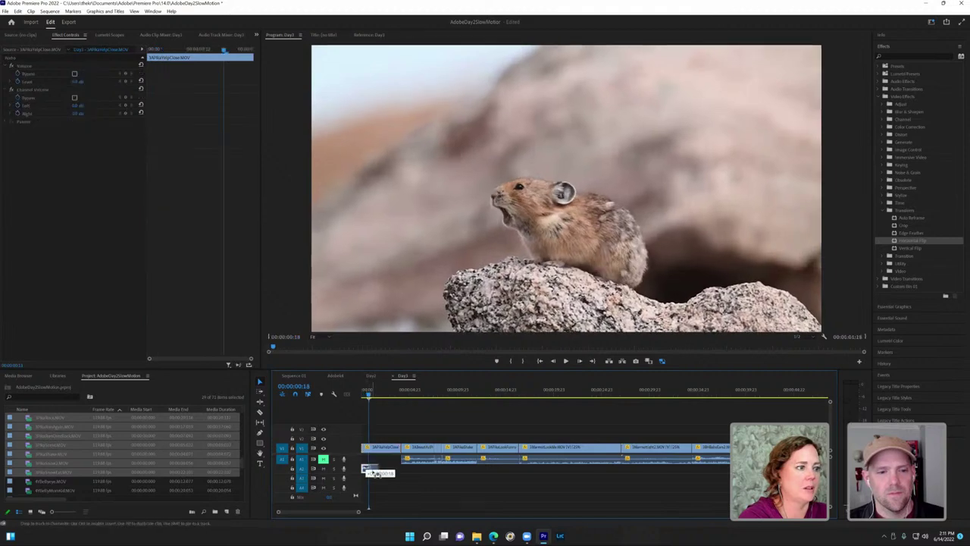
{"action": "left_click", "coordinate": [363, 402]}
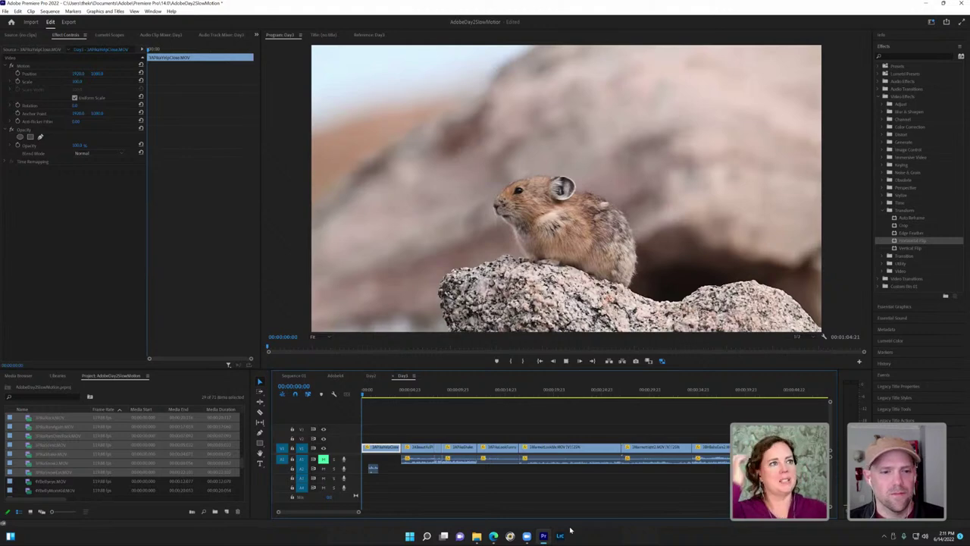
Step: Play to the pika shot, zoom out, and drag the later clips right to open a gap
{"action": "key", "text": "space"}
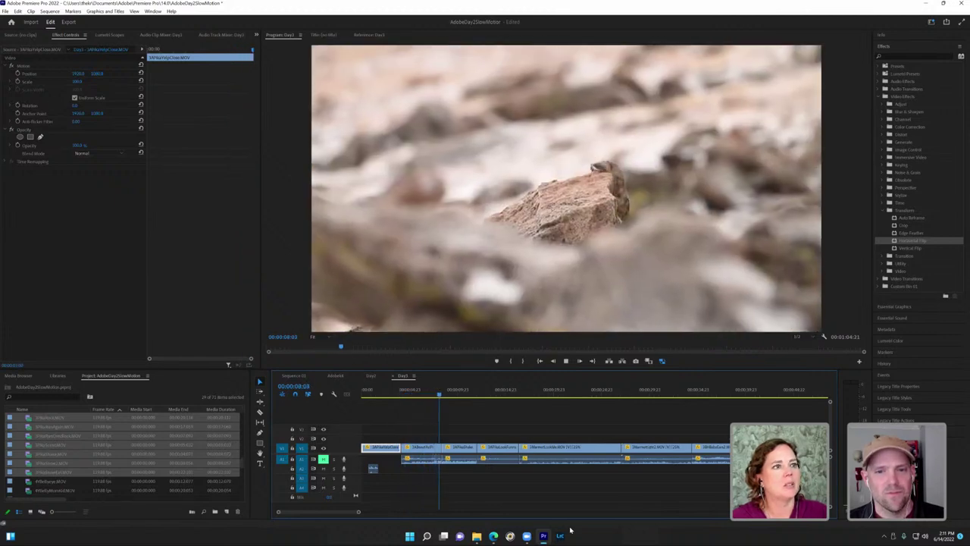
{"action": "key", "text": "space"}
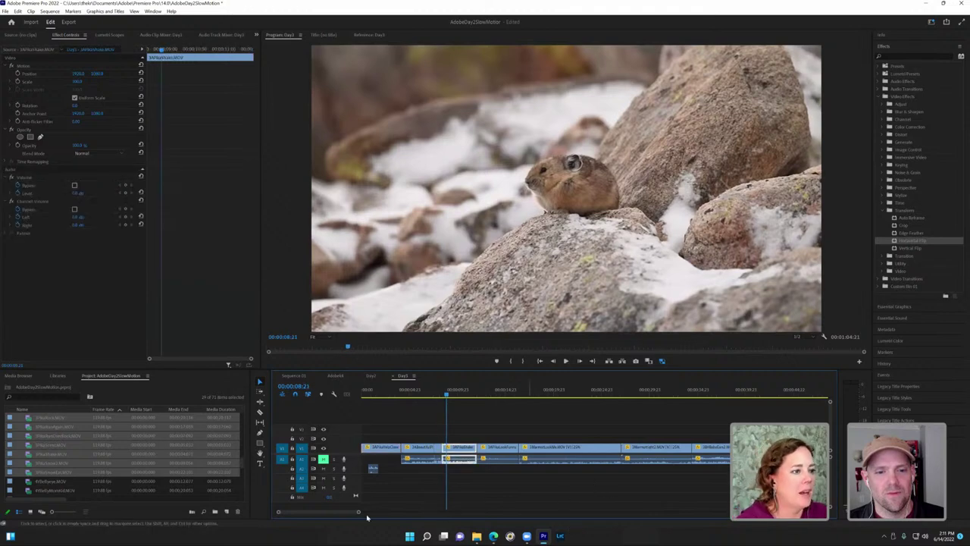
{"action": "left_click_drag", "start_coordinate": [360, 513], "coordinate": [438, 512]}
{"action": "left_click_drag", "start_coordinate": [594, 487], "coordinate": [450, 452]}
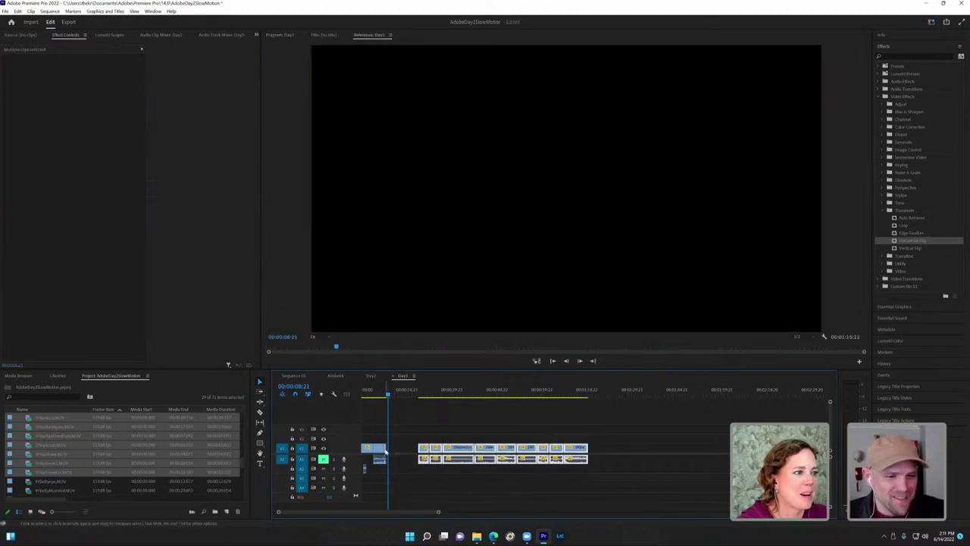
Step: Change the opening pika clip's speed and move the following clips back against it
{"action": "right_click", "coordinate": [386, 452]}
{"action": "left_click", "coordinate": [474, 254]}
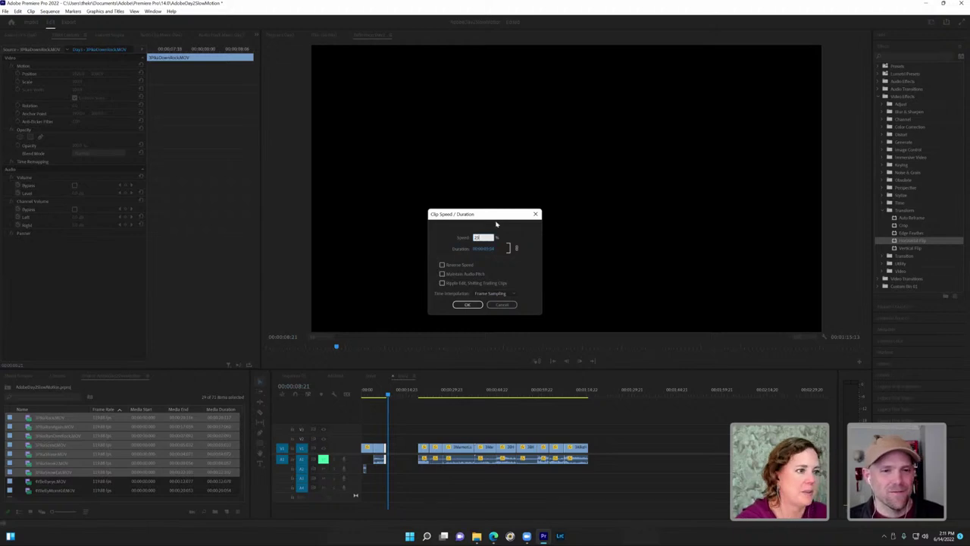
{"action": "key", "text": "Return"}
{"action": "left_click_drag", "start_coordinate": [405, 451], "coordinate": [455, 452]}
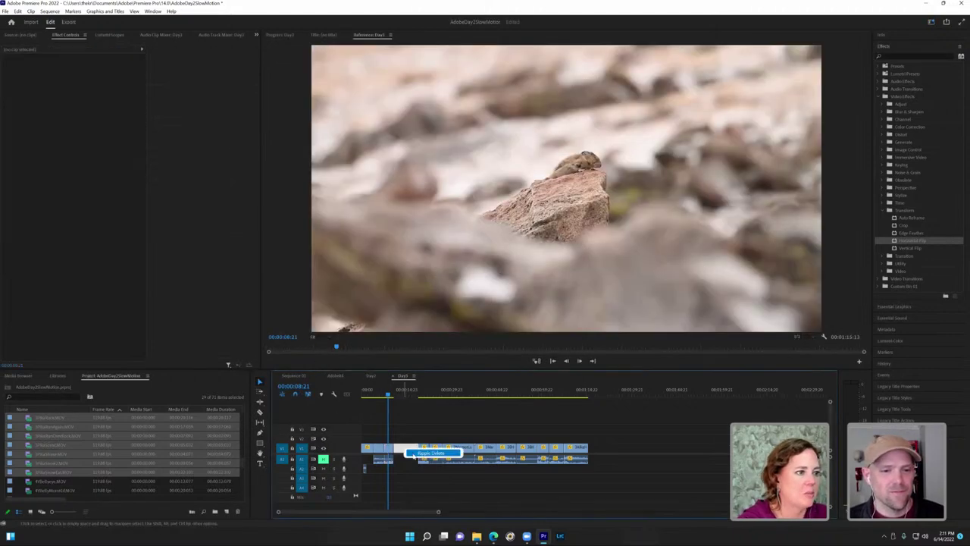
{"action": "left_click_drag", "start_coordinate": [438, 511], "coordinate": [382, 520]}
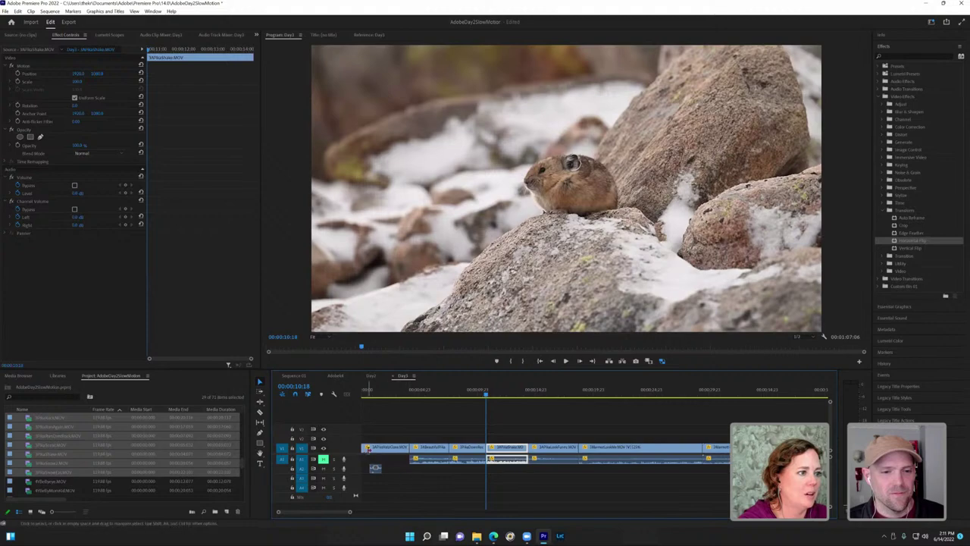
Step: Trim the first clip's start and ripple-delete the gap on the video track
{"action": "mouse_move", "coordinate": [365, 447]}
{"action": "left_mouse_down"}
{"action": "mouse_move", "coordinate": [409, 448]}
{"action": "mouse_move", "coordinate": [373, 452]}
{"action": "left_mouse_up"}
{"action": "right_click", "coordinate": [410, 449]}
{"action": "left_click", "coordinate": [444, 496]}
{"action": "key", "text": "Up"}
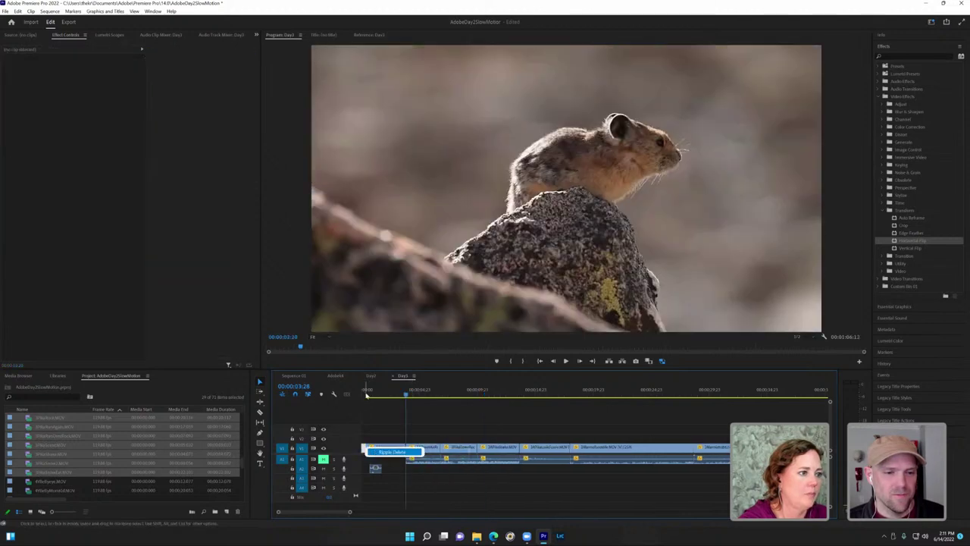
Step: Trim the marmot clip's start to the playhead and remove the gap before it
{"action": "left_click", "coordinate": [367, 395]}
{"action": "key", "text": "space"}
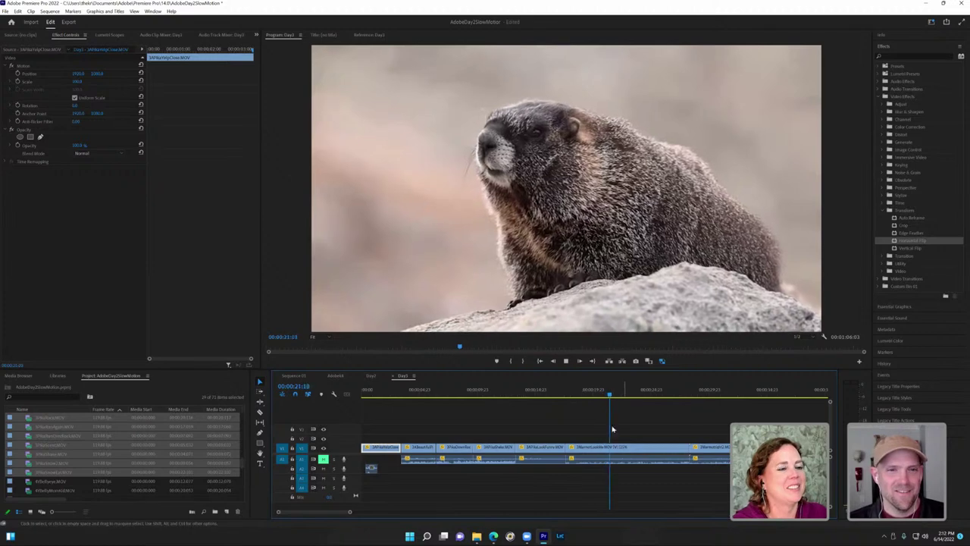
{"action": "left_click", "coordinate": [613, 449]}
{"action": "left_click_drag", "start_coordinate": [610, 392], "coordinate": [591, 394]}
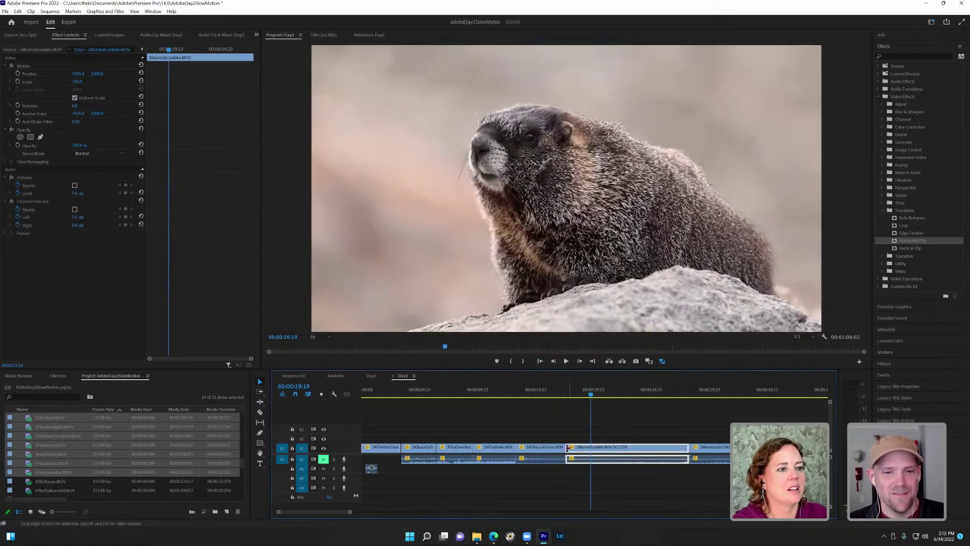
{"action": "left_click_drag", "start_coordinate": [570, 448], "coordinate": [597, 447]}
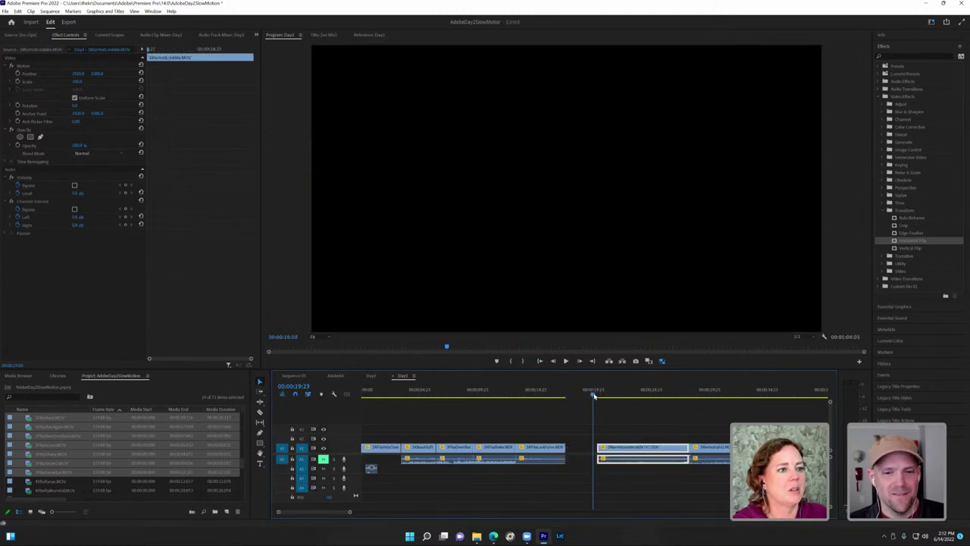
{"action": "left_click_drag", "start_coordinate": [594, 394], "coordinate": [624, 407]}
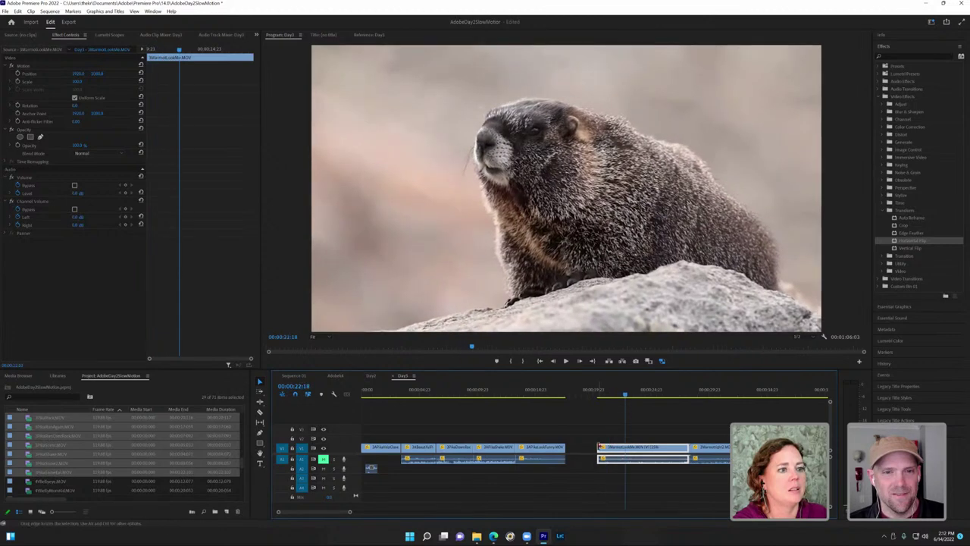
{"action": "left_click_drag", "start_coordinate": [598, 448], "coordinate": [626, 395]}
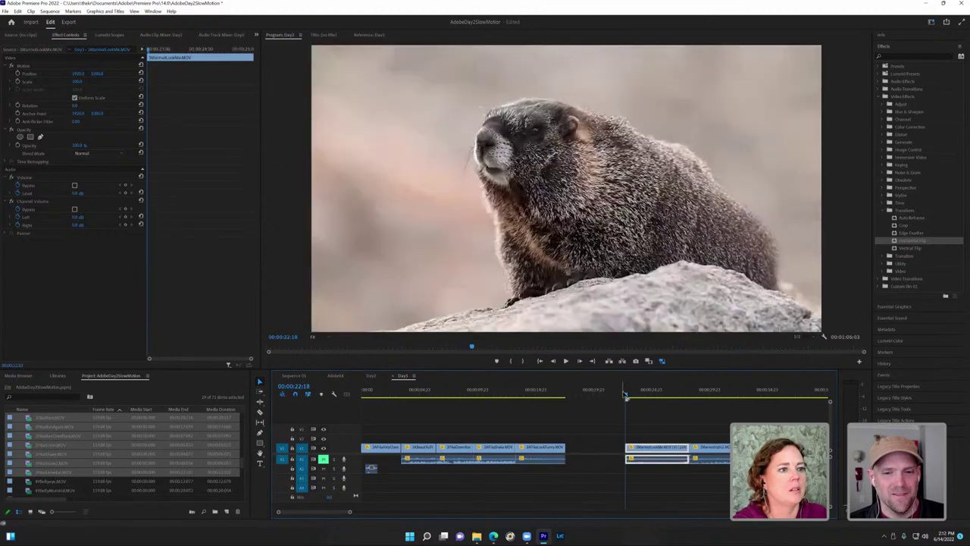
{"action": "left_click", "coordinate": [614, 449]}
{"action": "left_click", "coordinate": [620, 451]}
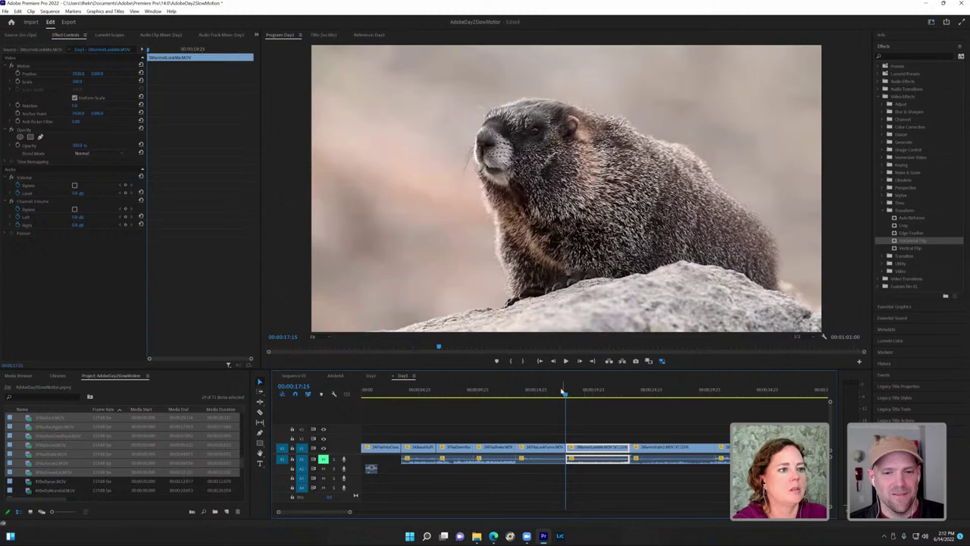
Step: Shorten the pika clip's end and play from the pika into the marmot clip
{"action": "left_click_drag", "start_coordinate": [563, 392], "coordinate": [552, 391]}
{"action": "left_click", "coordinate": [561, 449]}
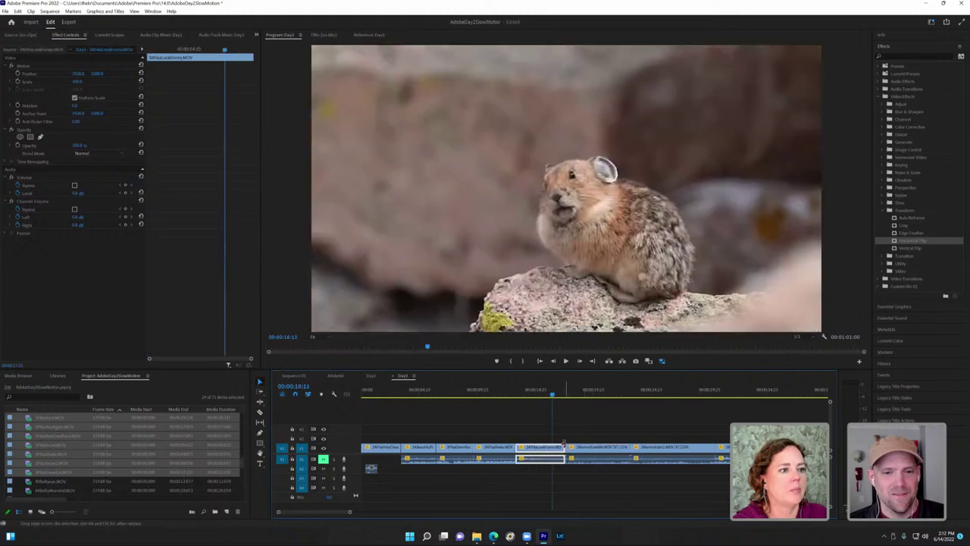
{"action": "left_click_drag", "start_coordinate": [562, 448], "coordinate": [558, 448]}
{"action": "left_click", "coordinate": [591, 449]}
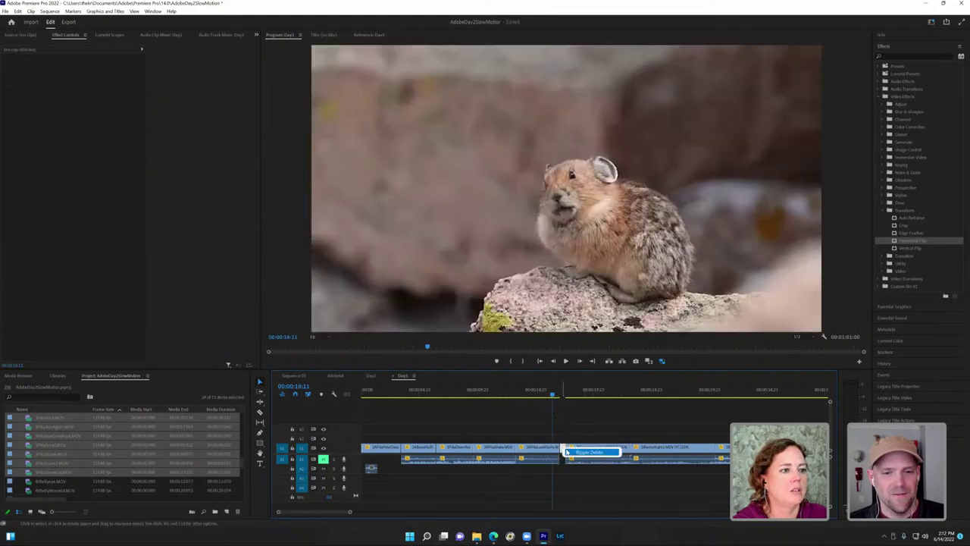
{"action": "key", "text": "Down"}
{"action": "key", "text": "Up"}
{"action": "key", "text": "space"}
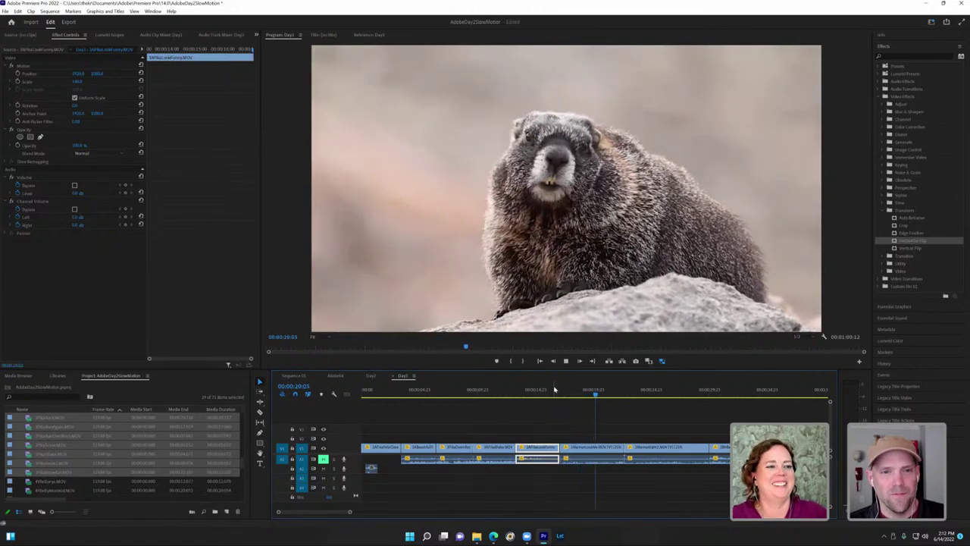
{"action": "key", "text": "space"}
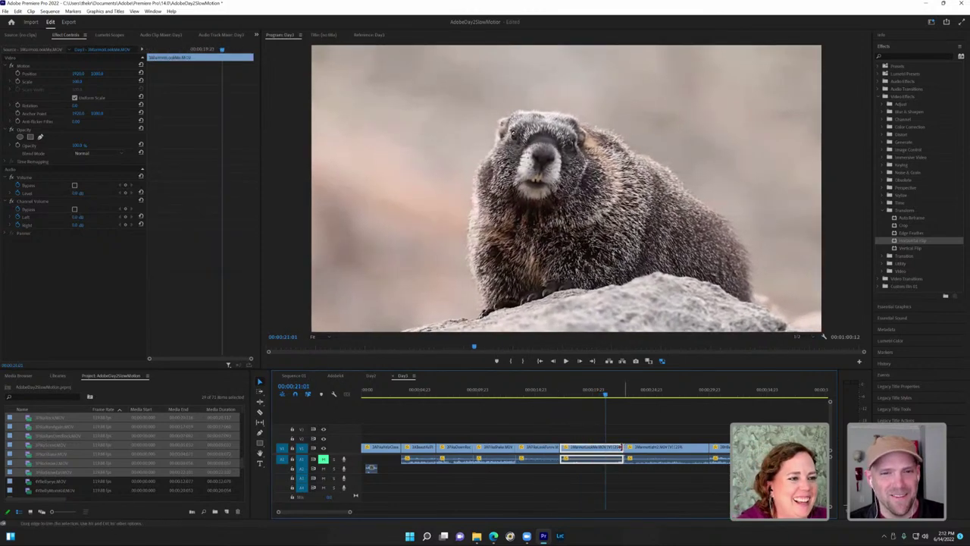
Step: Shorten the marmot clip's end, review the cut, and try moving the marmot close-up
{"action": "left_click_drag", "start_coordinate": [615, 447], "coordinate": [604, 447]}
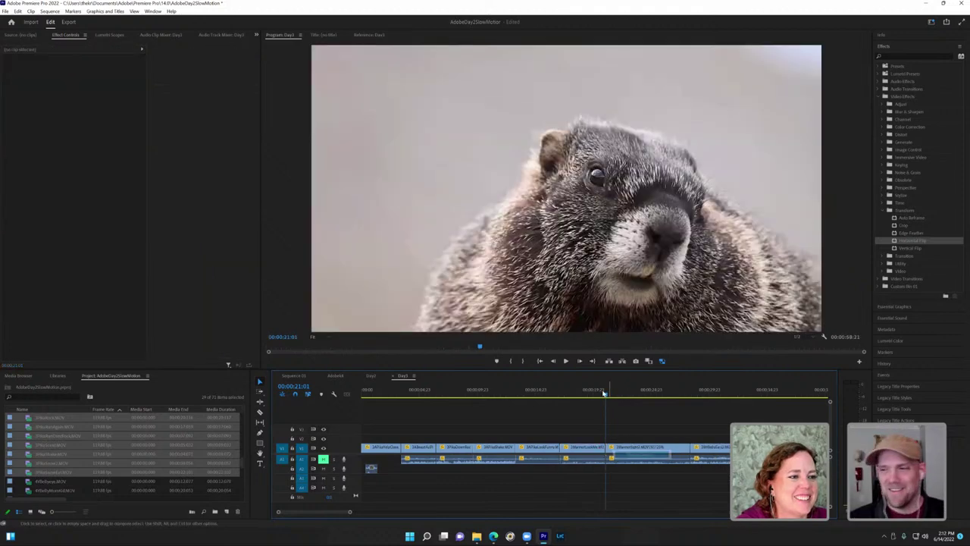
{"action": "left_click", "coordinate": [584, 394]}
{"action": "key", "text": "space"}
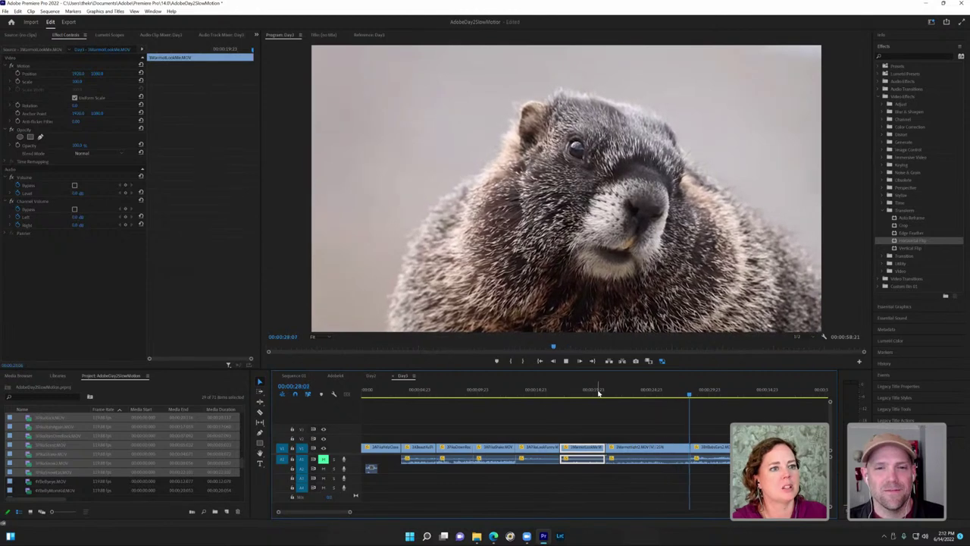
{"action": "key", "text": "space"}
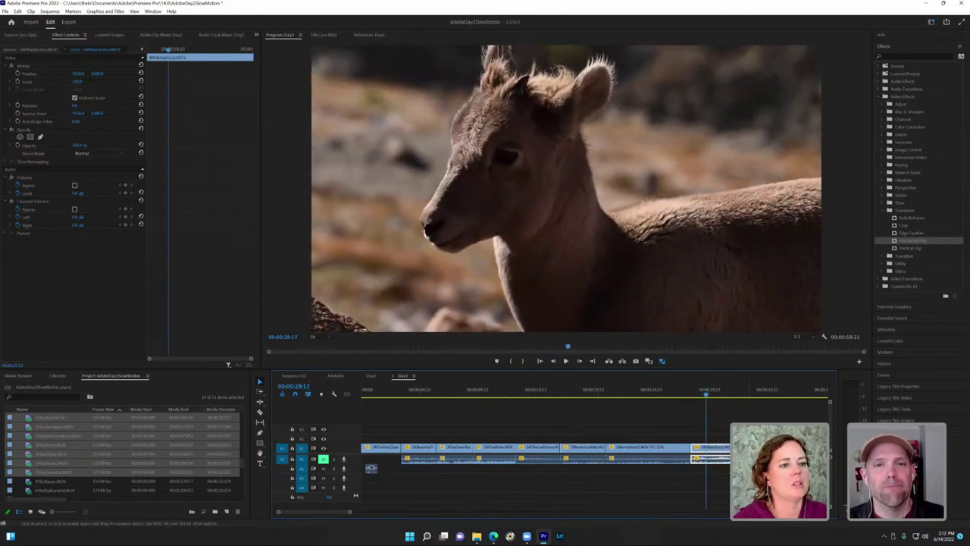
{"action": "left_click_drag", "start_coordinate": [637, 449], "coordinate": [668, 458]}
{"action": "key", "text": "ctrl+z"}
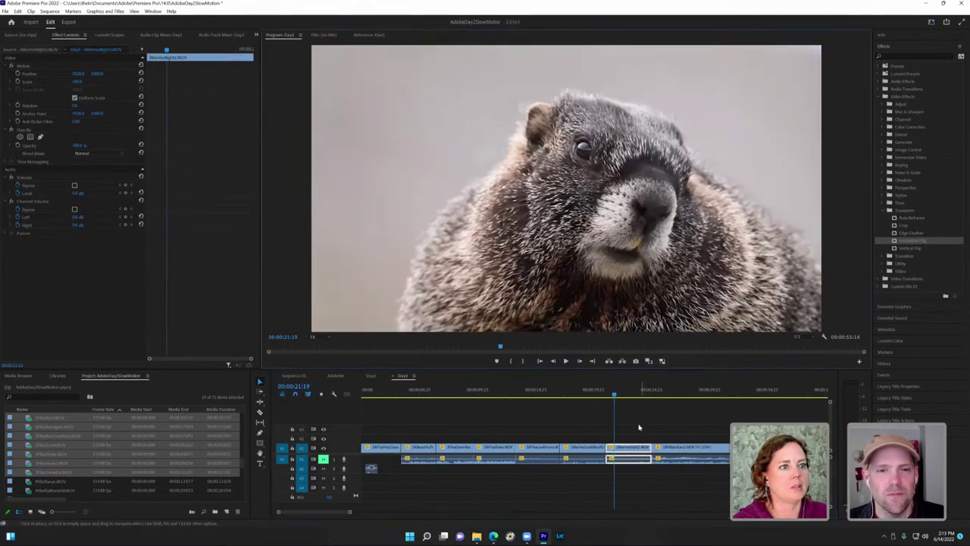
Step: Nest the marmot close-up clip into its own sequence and scrub through it
{"action": "right_click", "coordinate": [623, 452]}
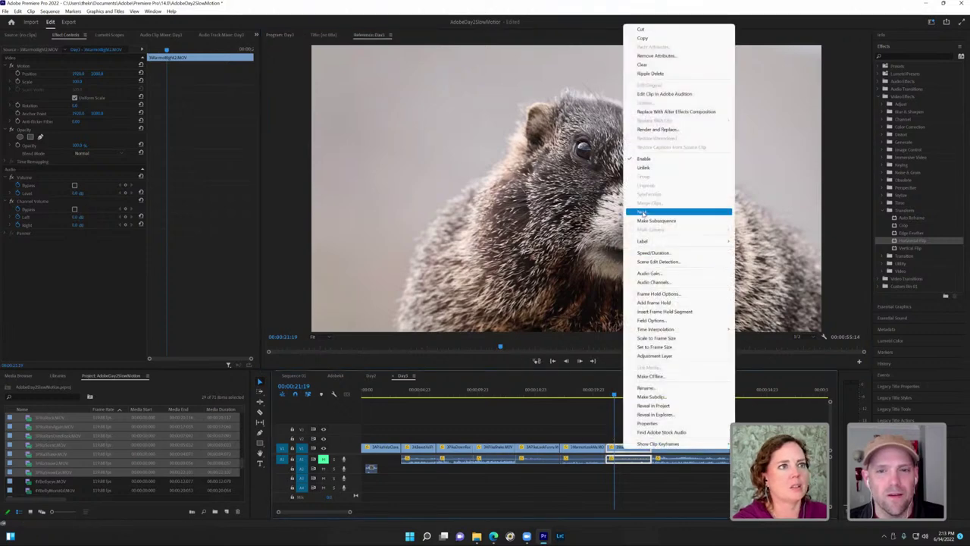
{"action": "left_click", "coordinate": [643, 212]}
{"action": "left_click", "coordinate": [477, 274]}
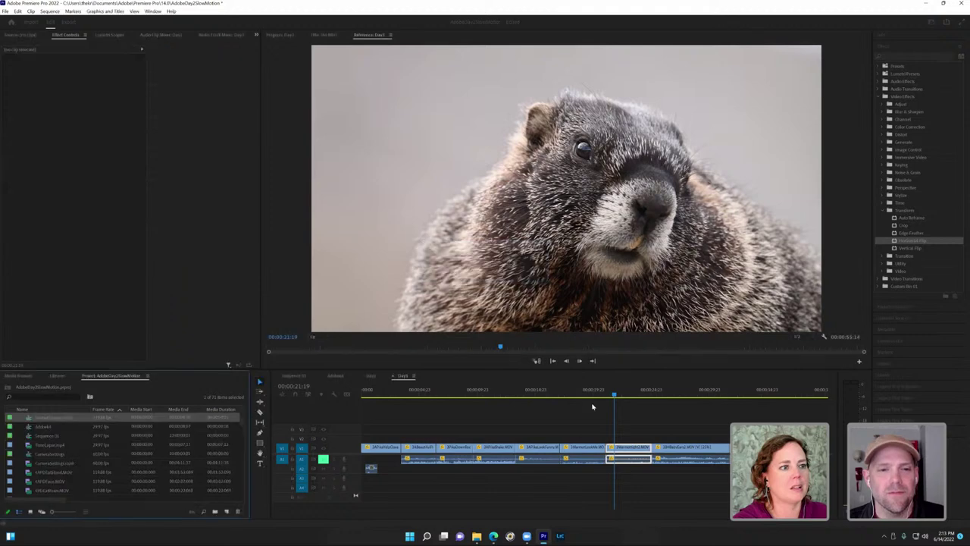
{"action": "left_click", "coordinate": [606, 396]}
{"action": "left_click_drag", "start_coordinate": [606, 397], "coordinate": [629, 398]}
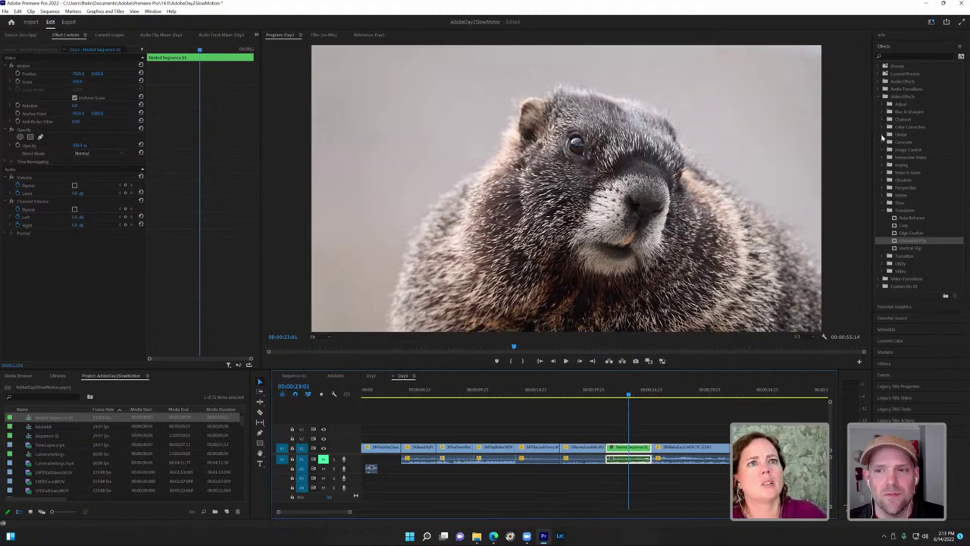
Step: Apply Warp Stabilizer from the Distort effects to the nested marmot clip
{"action": "left_click", "coordinate": [884, 134]}
{"action": "left_click", "coordinate": [908, 218]}
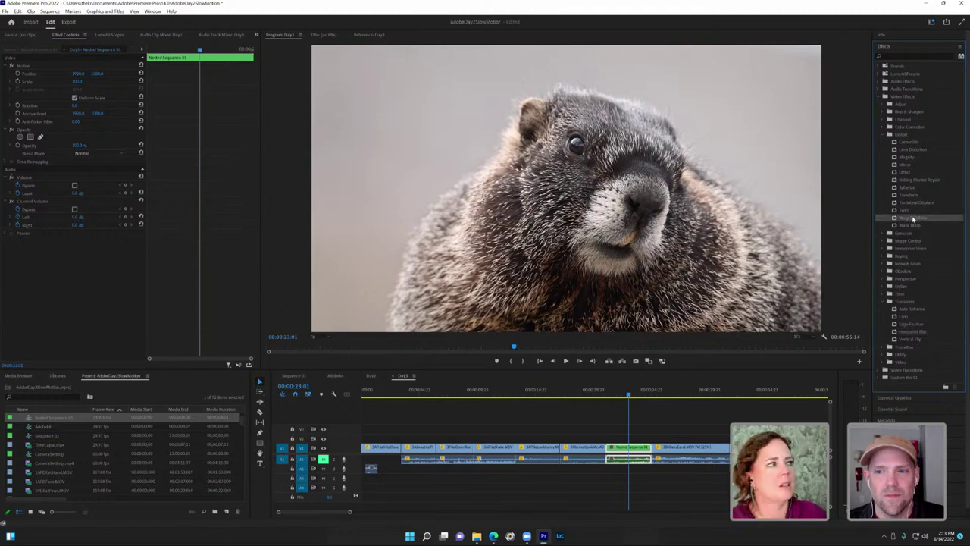
{"action": "left_click_drag", "start_coordinate": [912, 219], "coordinate": [634, 446]}
Step: Ripple-delete the gap after the nested marmot clip and play back the edit
{"action": "right_click", "coordinate": [643, 449]}
{"action": "left_click", "coordinate": [668, 449]}
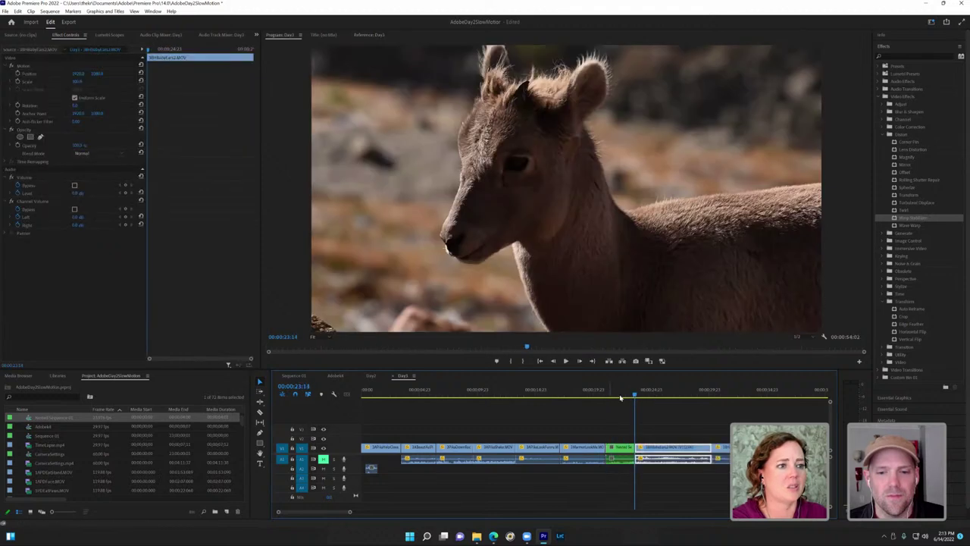
{"action": "key", "text": "space"}
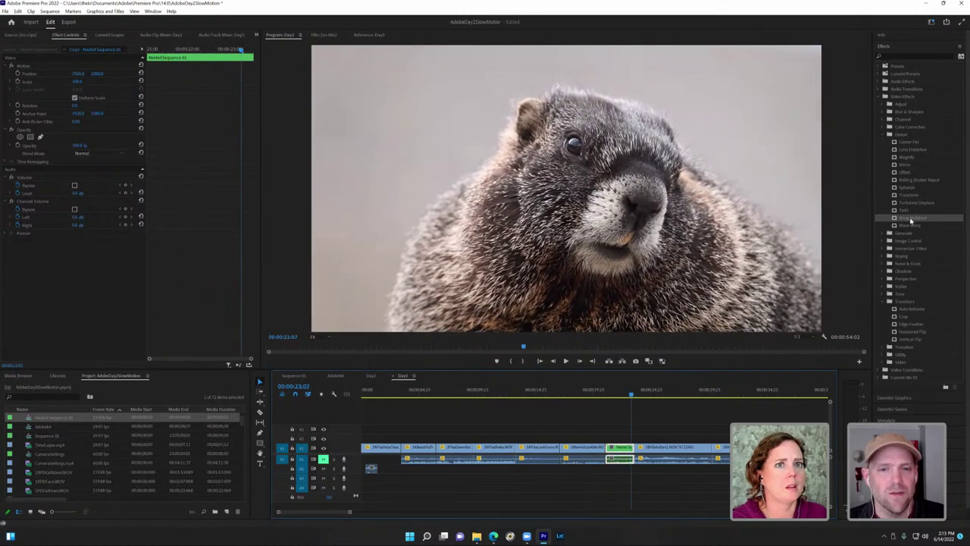
Step: Reapply Warp Stabilizer to the nested clip and review the stabilized playback
{"action": "left_click_drag", "start_coordinate": [912, 218], "coordinate": [615, 451]}
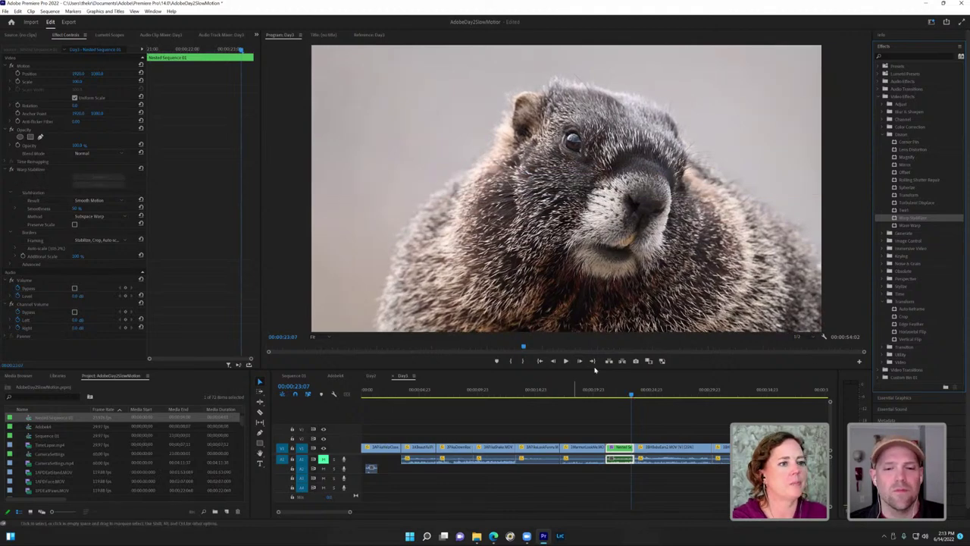
{"action": "key", "text": "space"}
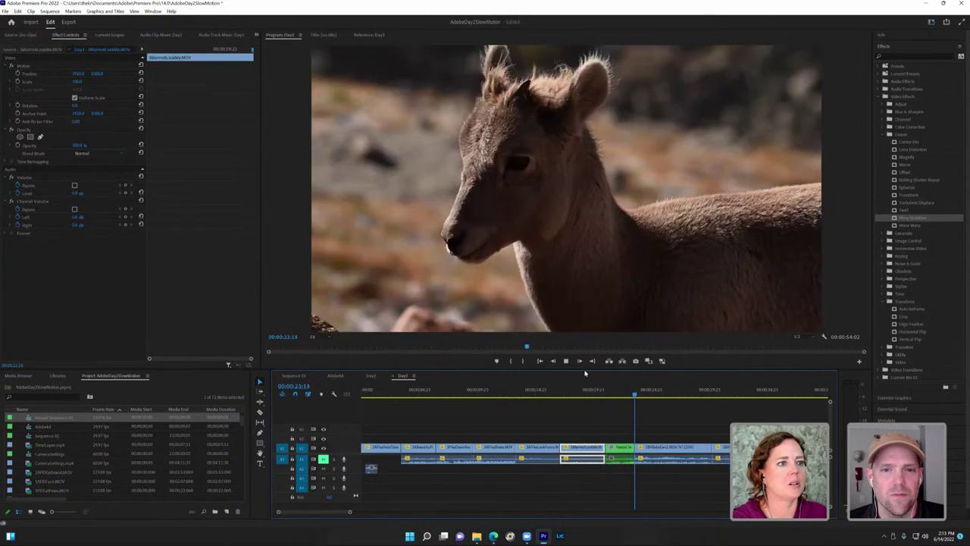
{"action": "key", "text": "space"}
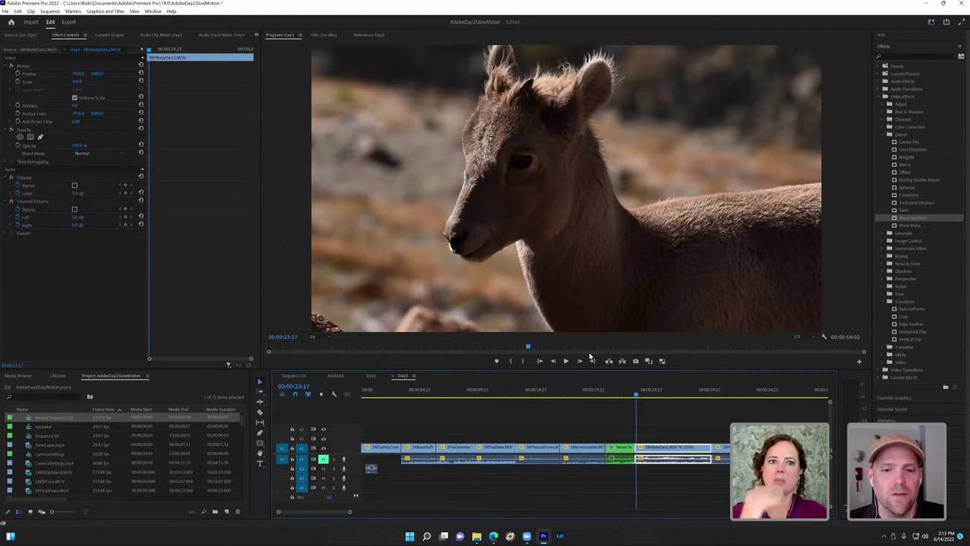
{"action": "left_click", "coordinate": [613, 396]}
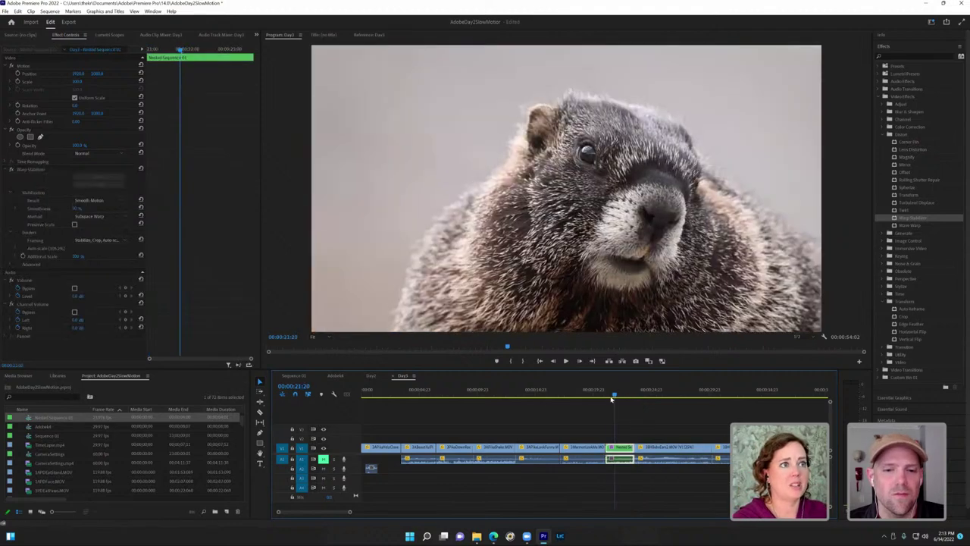
{"action": "key", "text": "Right"}
{"action": "key", "text": "Right"}
{"action": "key", "text": "Right"}
{"action": "key", "text": "Right"}
{"action": "key", "text": "Right"}
{"action": "key", "text": "Right"}
{"action": "key", "text": "Right"}
{"action": "key", "text": "Right"}
{"action": "key", "text": "Right"}
{"action": "key", "text": "Right"}
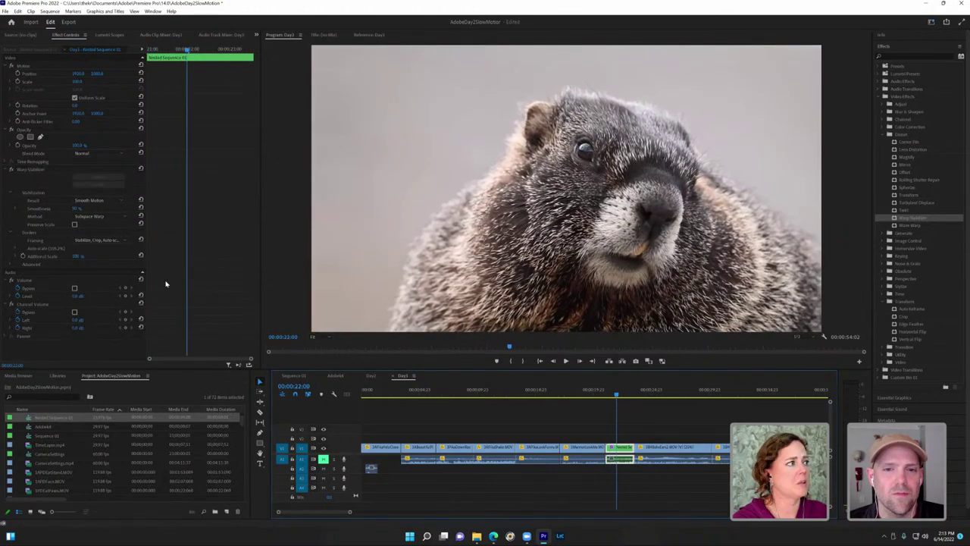
Step: Check the Warp Stabilizer Method options, then zoom the timeline out to show the whole Day3 edit
{"action": "left_click", "coordinate": [91, 217]}
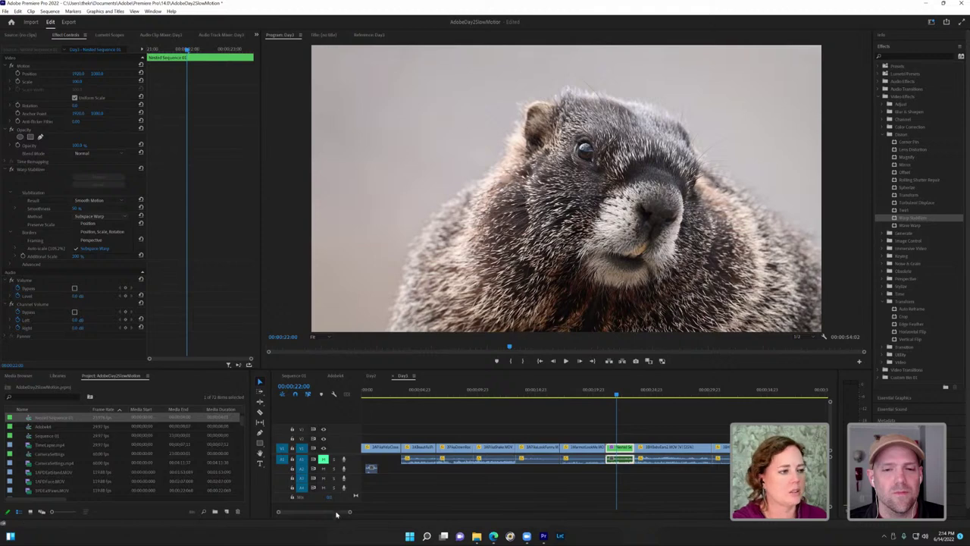
{"action": "left_click_drag", "start_coordinate": [349, 512], "coordinate": [454, 514]}
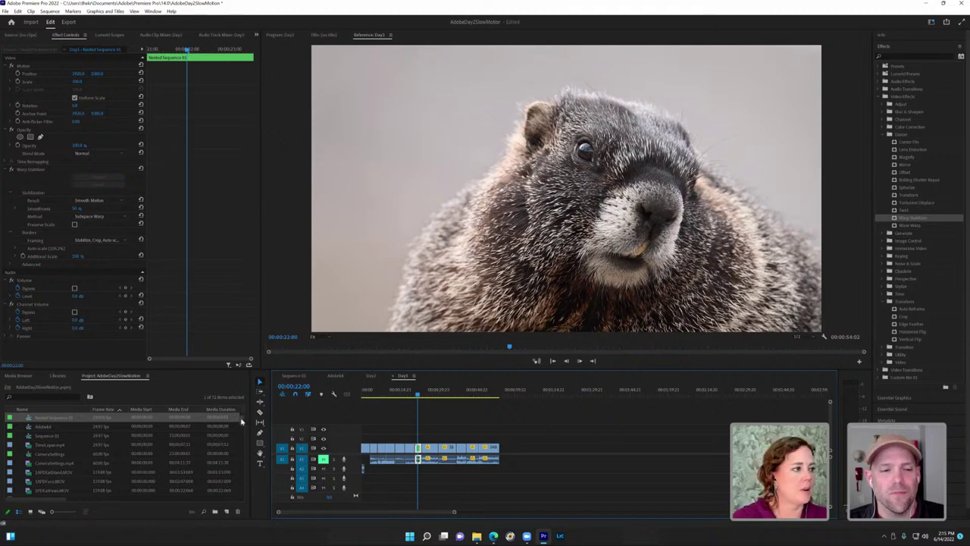
Step: Import ascension_anewworldinstrumental from AdobeSlowMotion > Day2 > Audio into the project
{"action": "left_click_drag", "start_coordinate": [244, 423], "coordinate": [244, 494]}
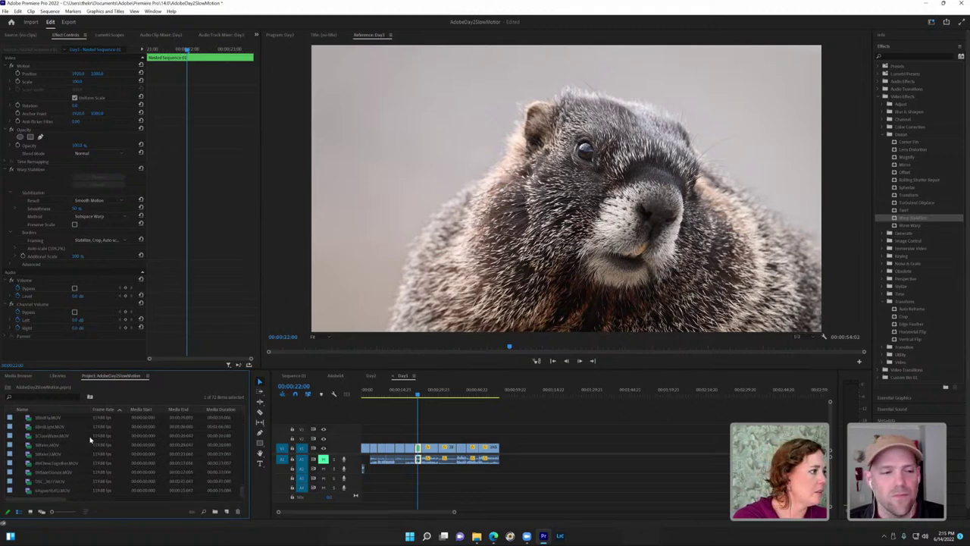
{"action": "left_click_drag", "start_coordinate": [244, 489], "coordinate": [244, 415]}
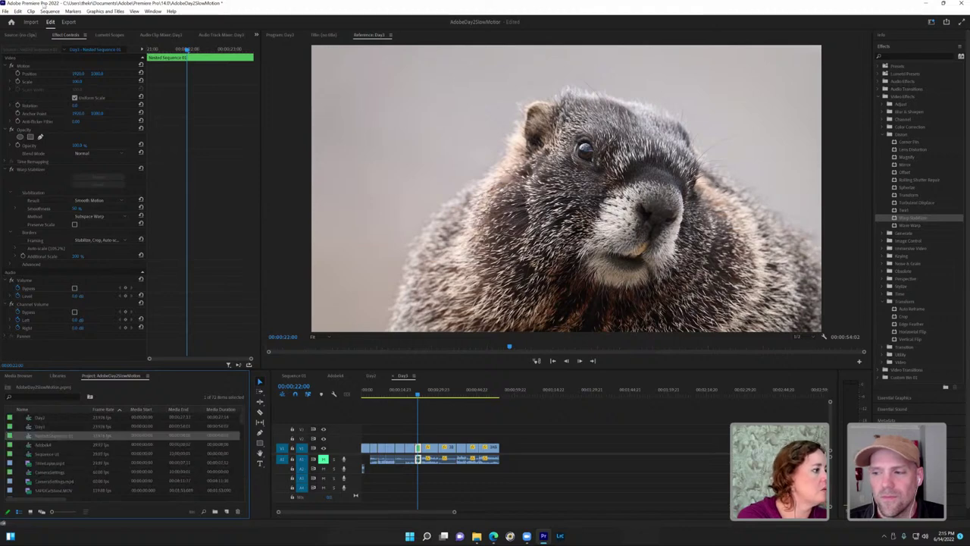
{"action": "left_click", "coordinate": [6, 12]}
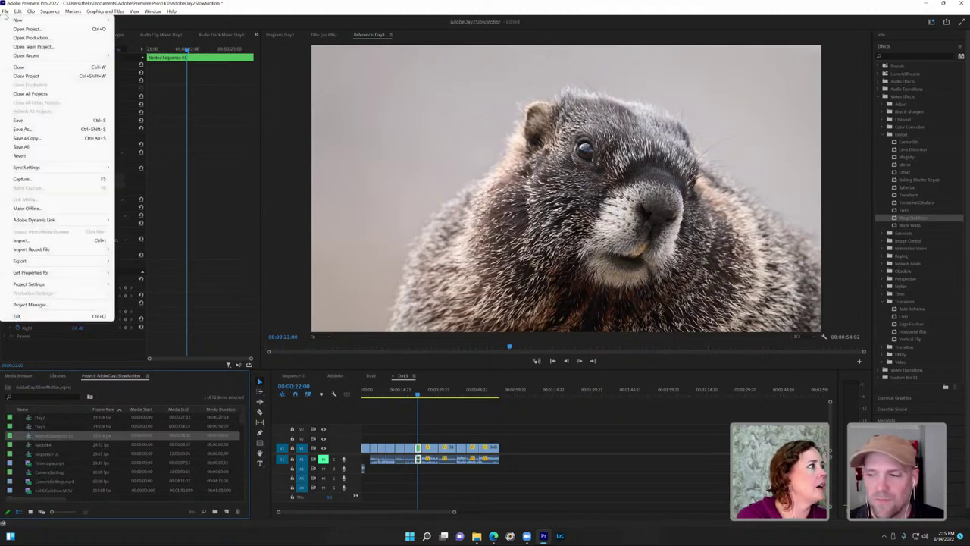
{"action": "left_click", "coordinate": [30, 240]}
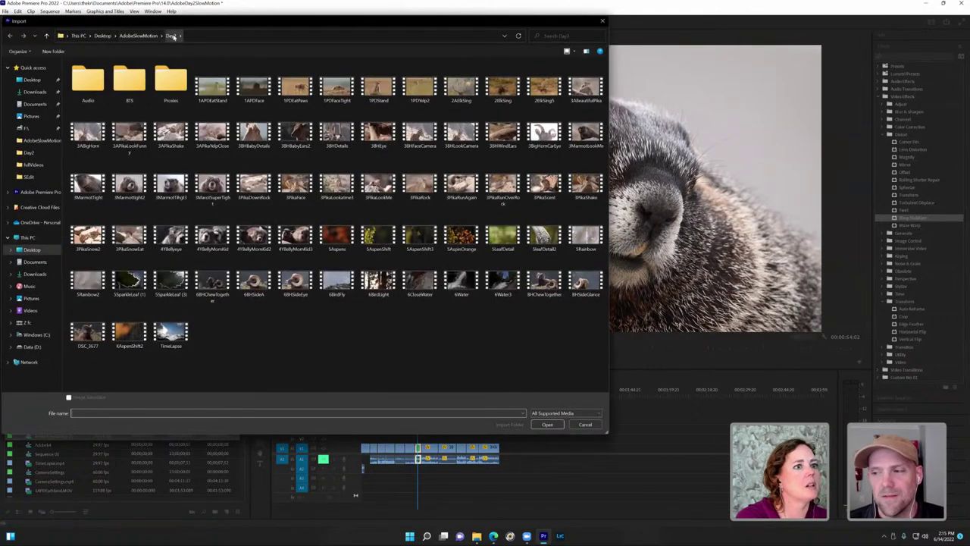
{"action": "left_click", "coordinate": [138, 36]}
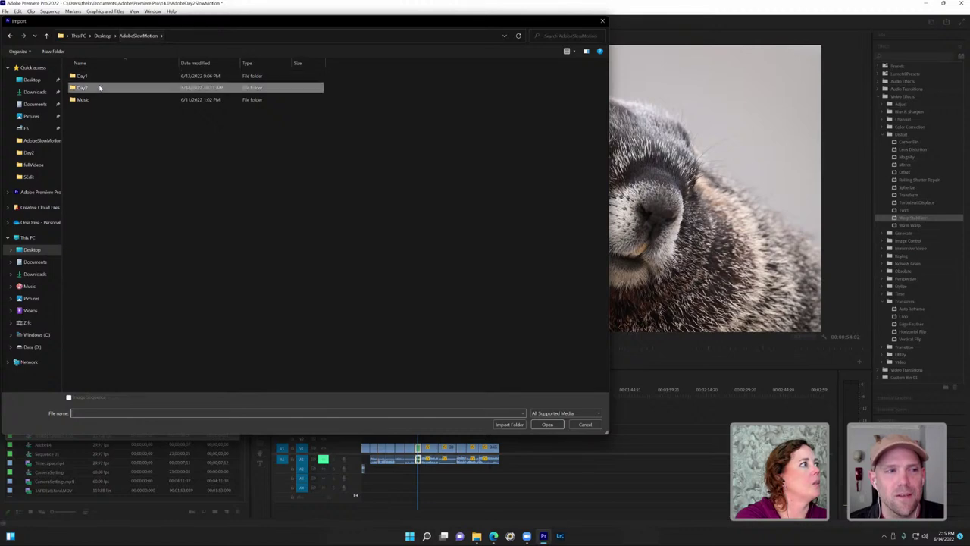
{"action": "double_click", "coordinate": [100, 88]}
{"action": "double_click", "coordinate": [99, 88]}
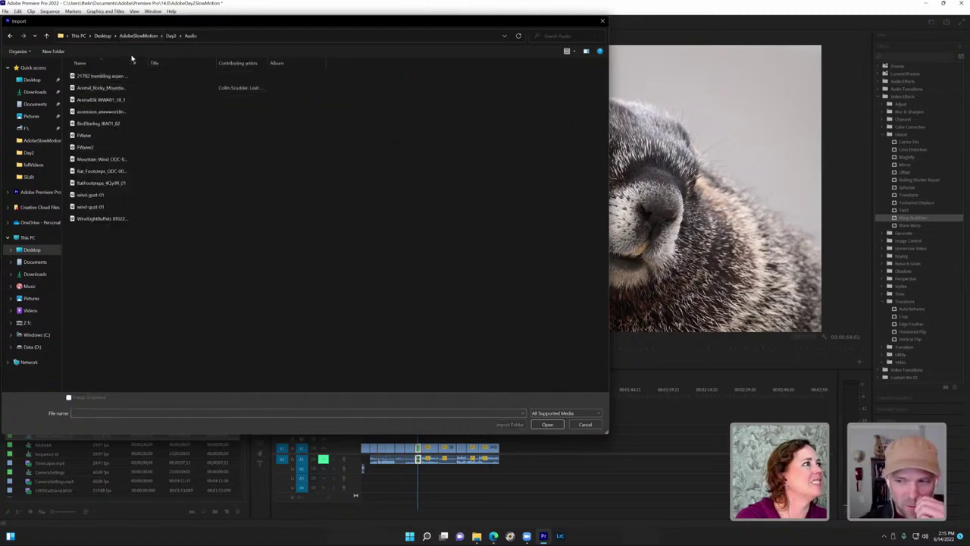
{"action": "left_click_drag", "start_coordinate": [148, 63], "coordinate": [234, 63]}
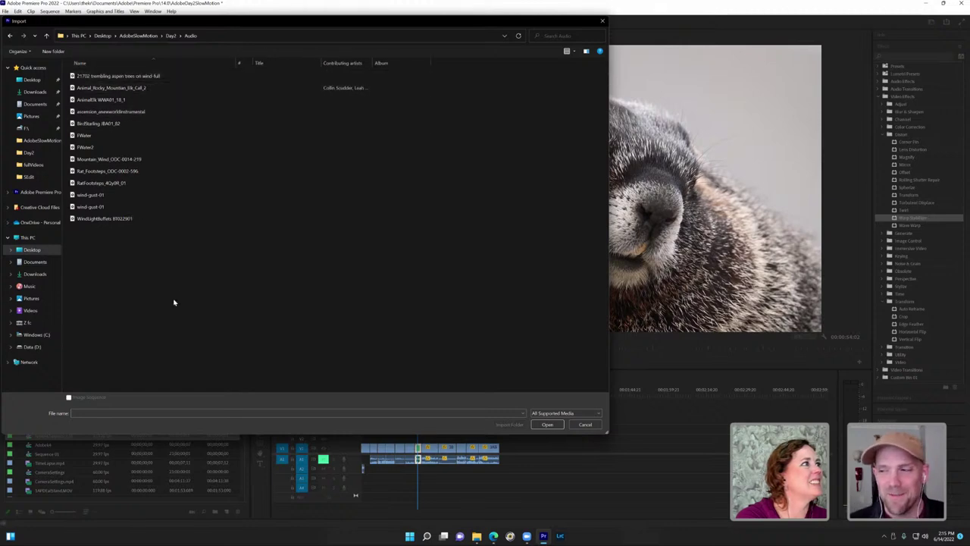
{"action": "left_click", "coordinate": [128, 115]}
{"action": "left_click", "coordinate": [544, 425]}
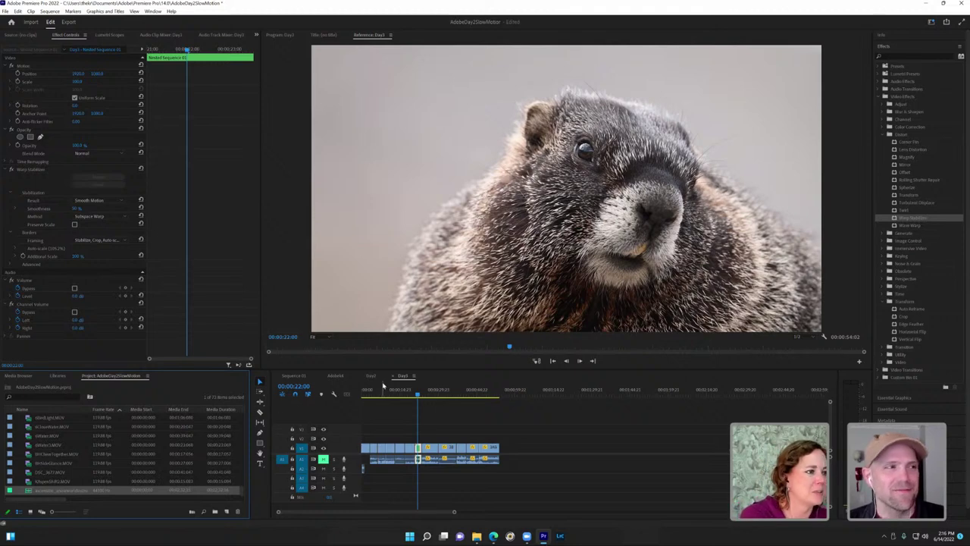
Step: Create a new sequence named TL from a custom 3840x2160 23.976 fps preset
{"action": "left_click", "coordinate": [5, 11]}
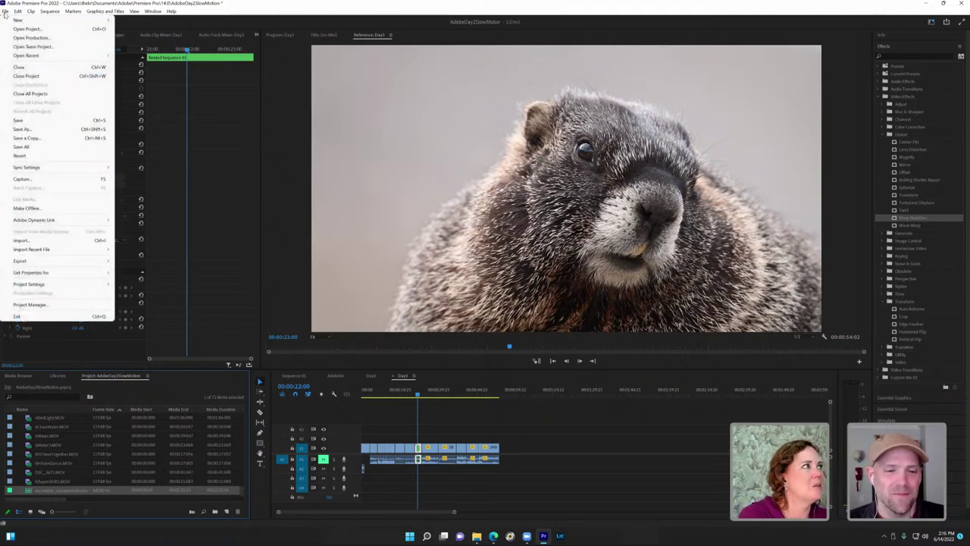
{"action": "mouse_move", "coordinate": [18, 11]}
{"action": "mouse_move", "coordinate": [56, 21]}
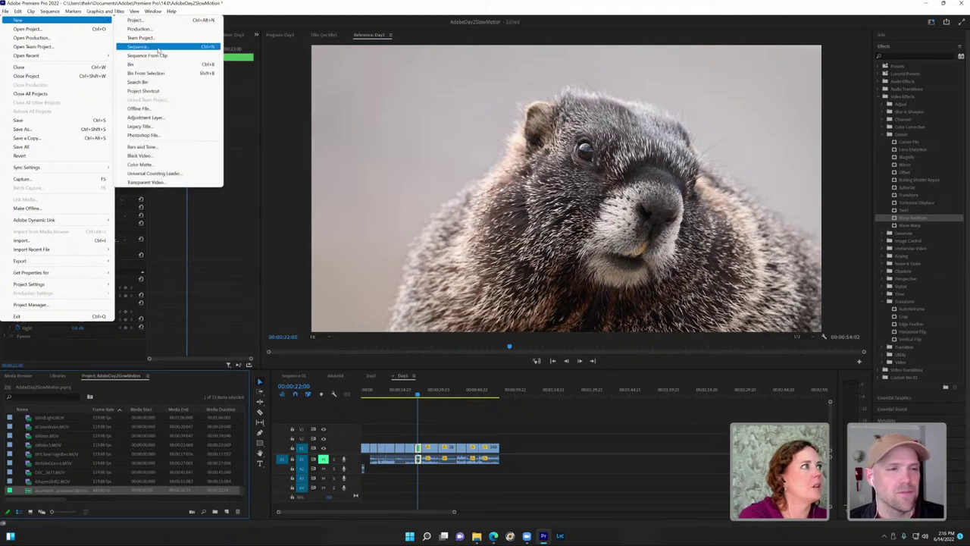
{"action": "left_click", "coordinate": [157, 47]}
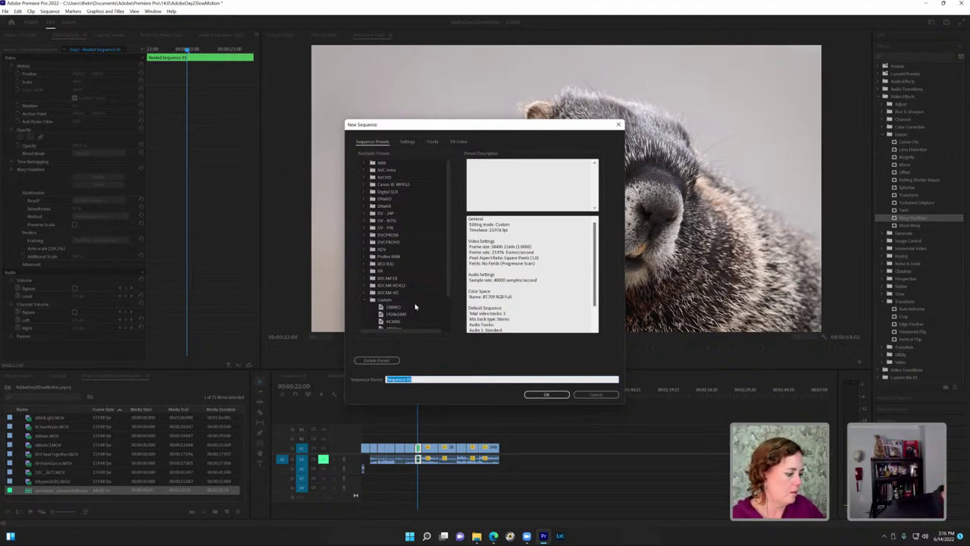
{"action": "type", "text": "SL"}
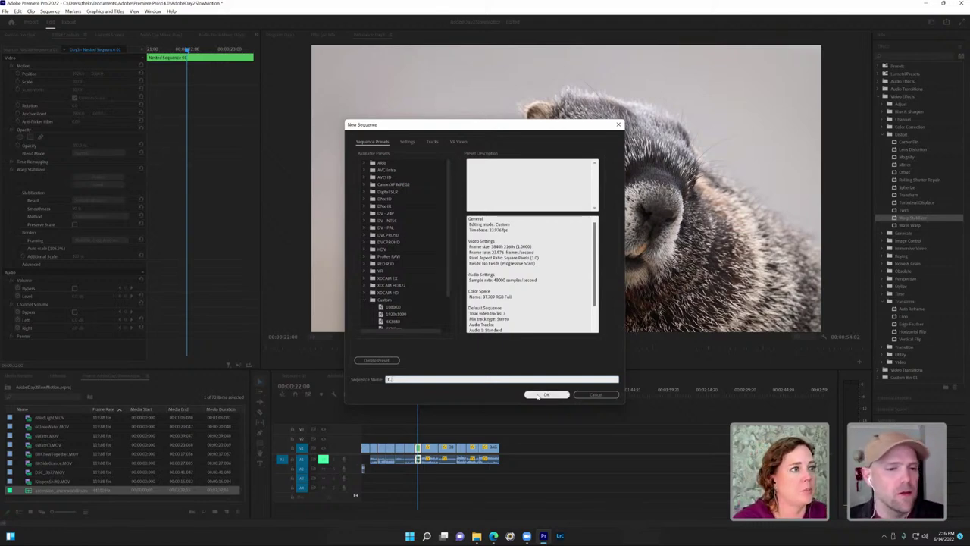
{"action": "left_click", "coordinate": [448, 263]}
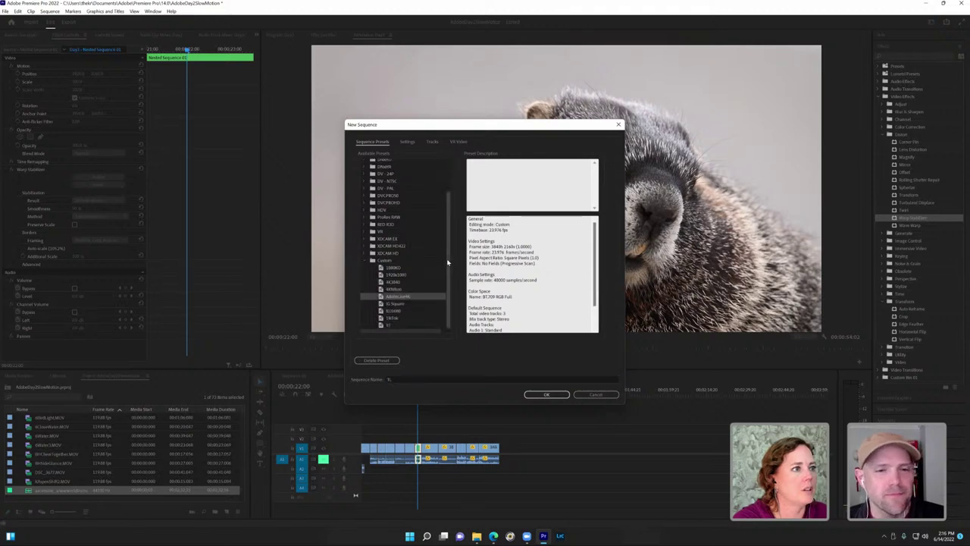
{"action": "left_click", "coordinate": [555, 395]}
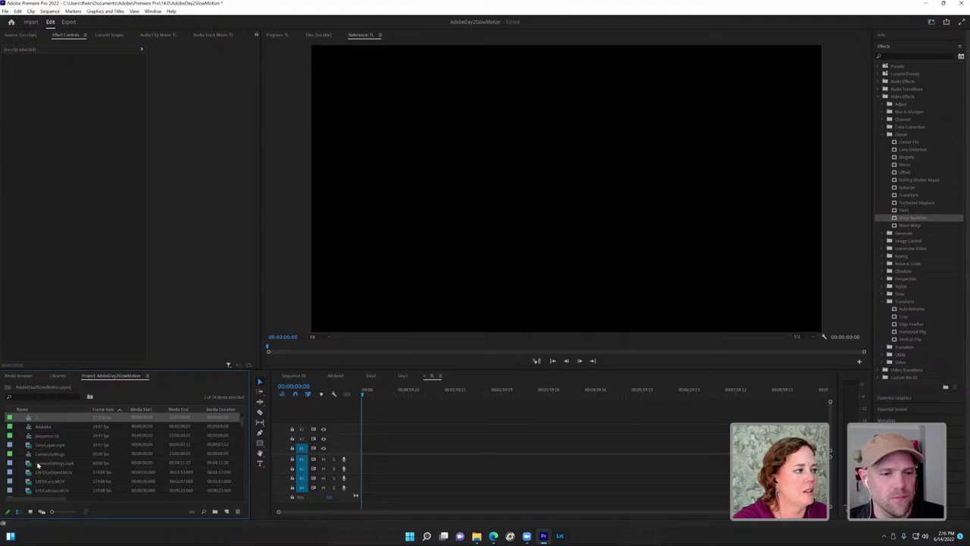
Step: Place the ascension music at the start of TL, play it, then bring up Sequence 01
{"action": "left_click_drag", "start_coordinate": [243, 421], "coordinate": [247, 508]}
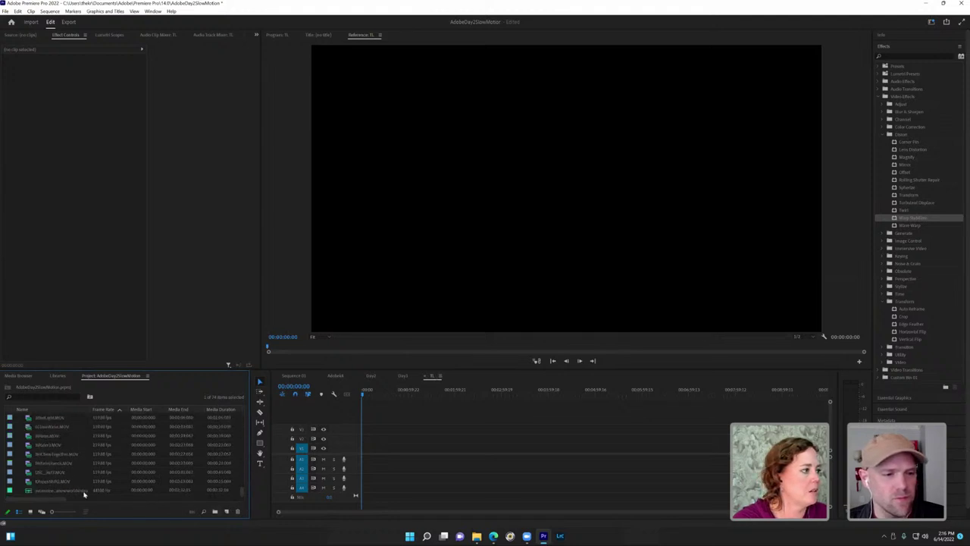
{"action": "left_click_drag", "start_coordinate": [84, 492], "coordinate": [365, 466]}
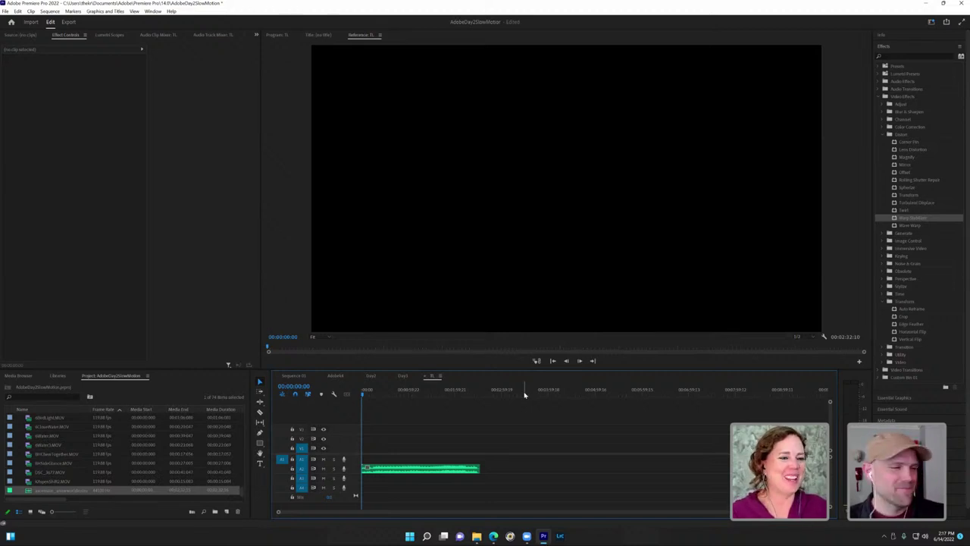
{"action": "key", "text": "space"}
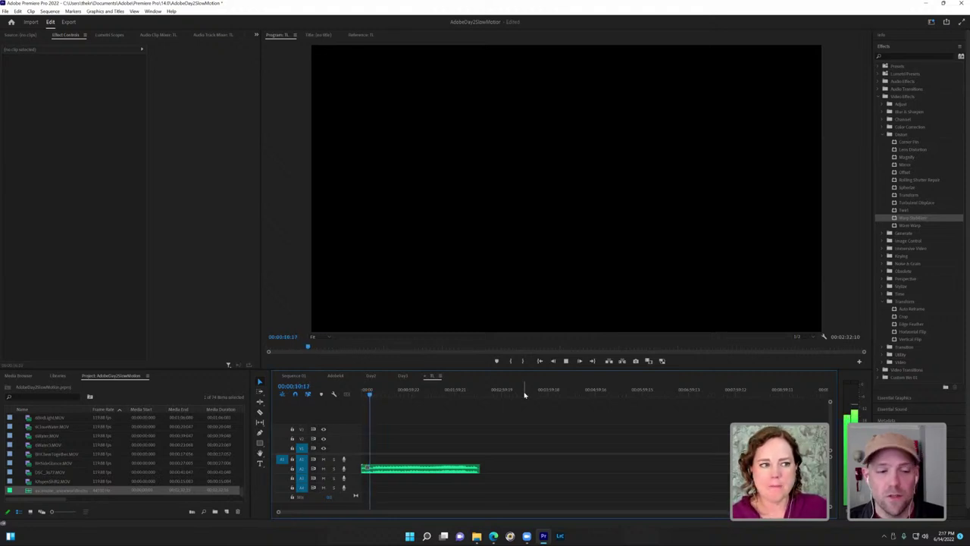
{"action": "key", "text": "space"}
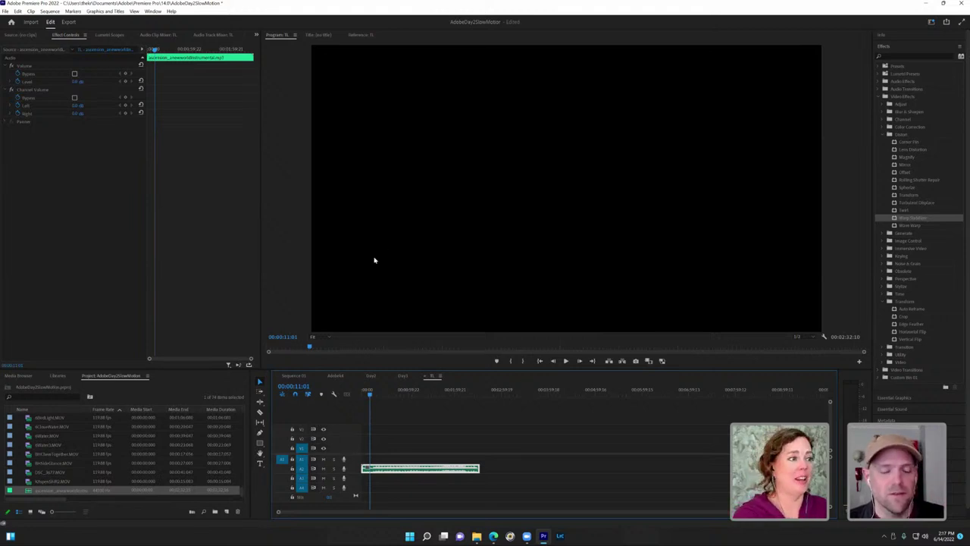
{"action": "left_click", "coordinate": [294, 376]}
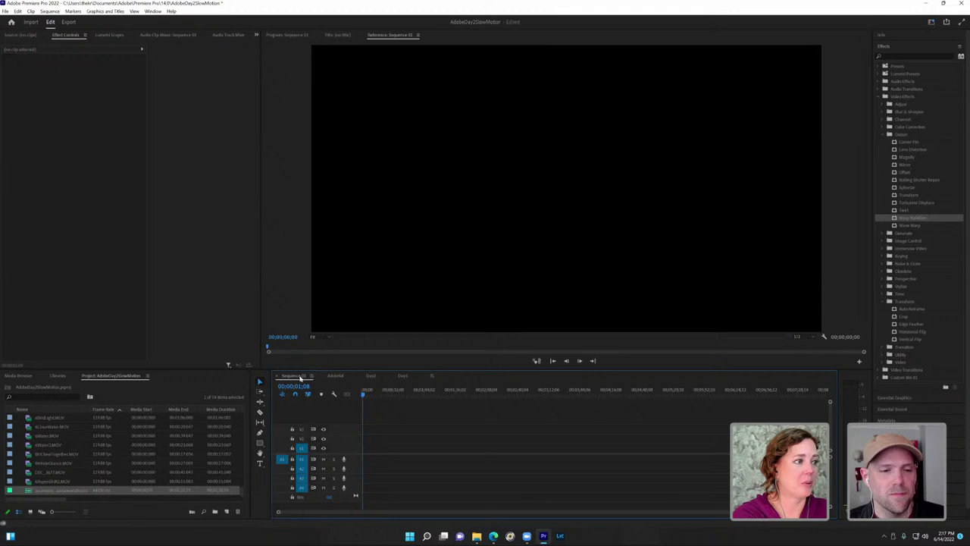
{"action": "left_click", "coordinate": [311, 376]}
Step: Copy the elk clip with its audio from Day2 and paste it at the start of TL
{"action": "left_click", "coordinate": [294, 376]}
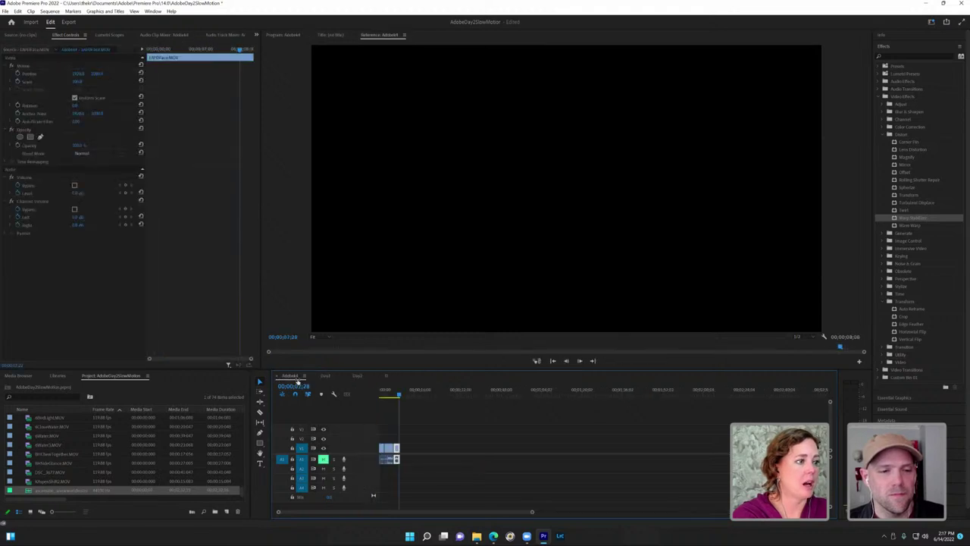
{"action": "left_click_drag", "start_coordinate": [371, 397], "coordinate": [380, 401]}
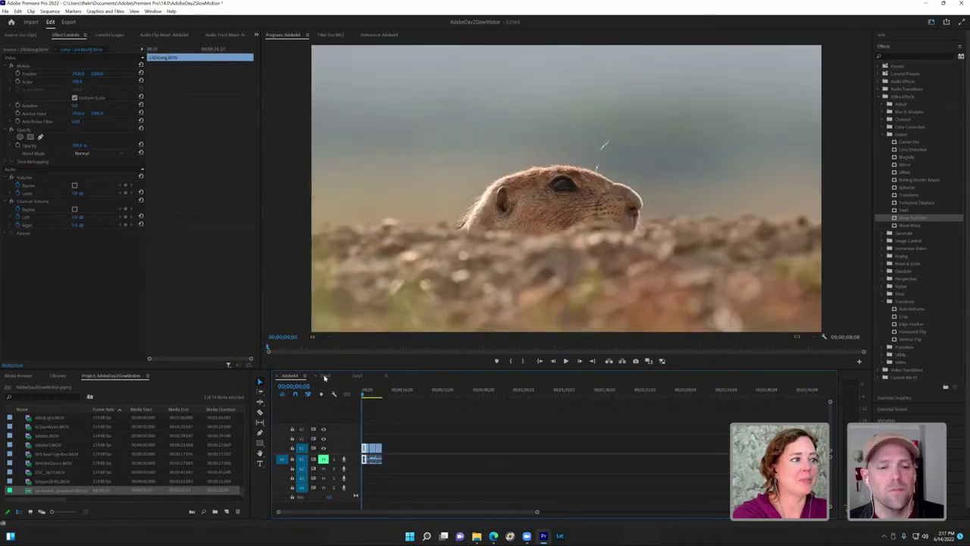
{"action": "left_click", "coordinate": [325, 376]}
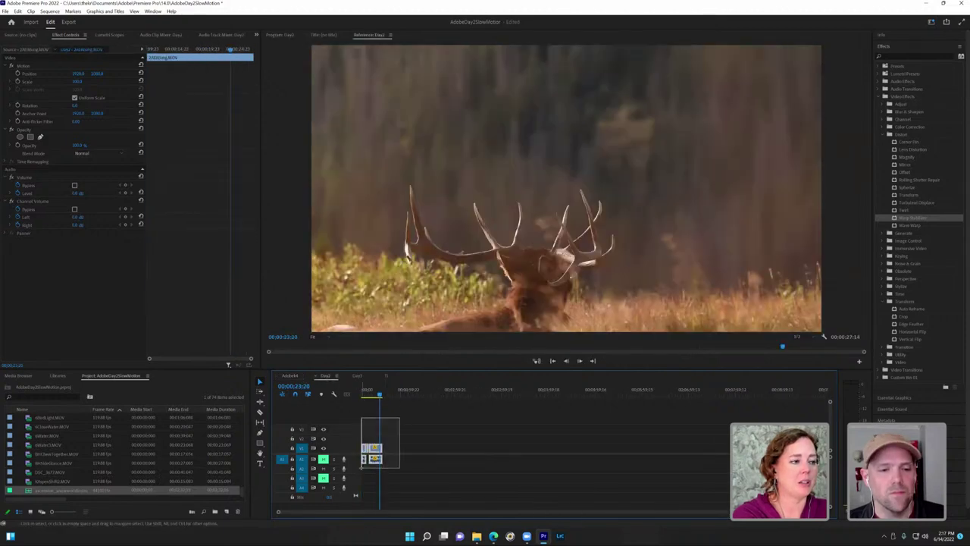
{"action": "left_click", "coordinate": [348, 406]}
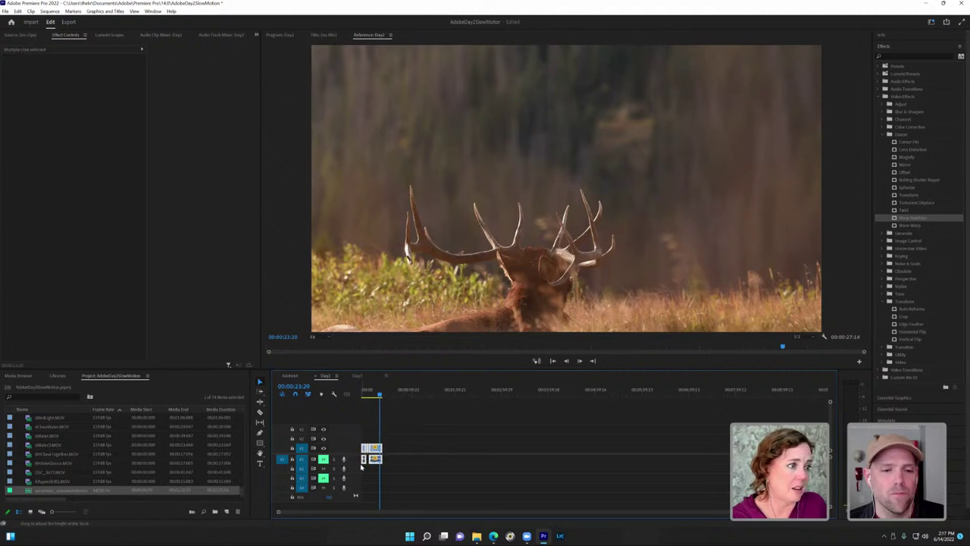
{"action": "left_click", "coordinate": [387, 375]}
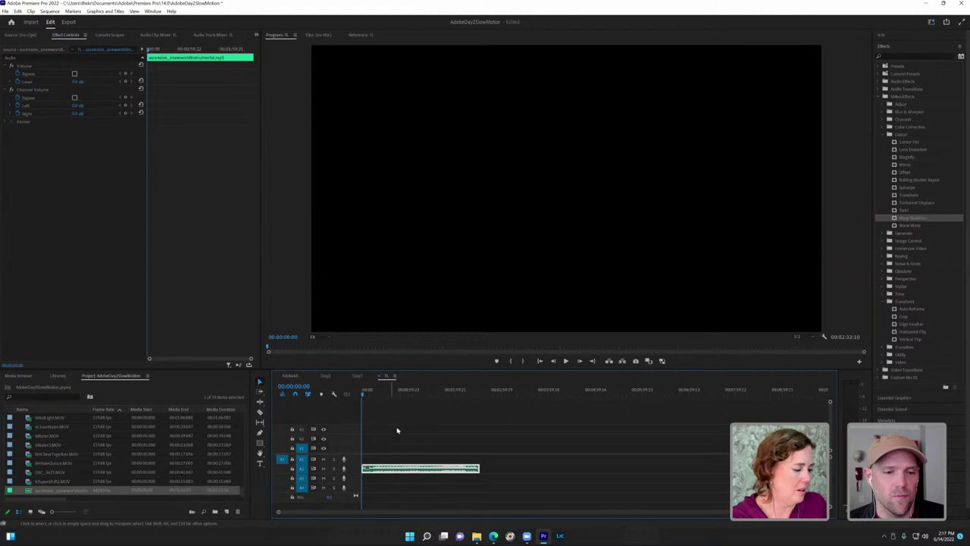
{"action": "key", "text": "ctrl+v"}
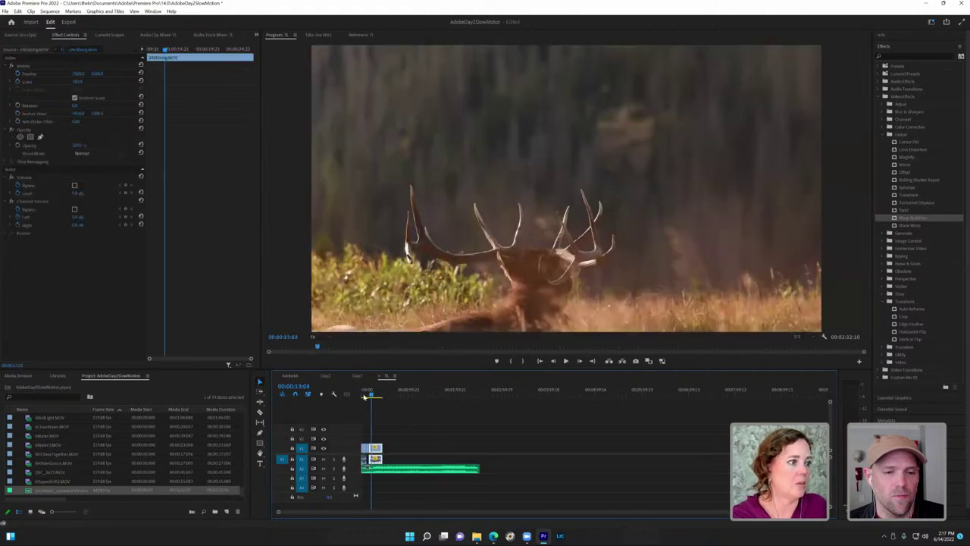
{"action": "key", "text": "space"}
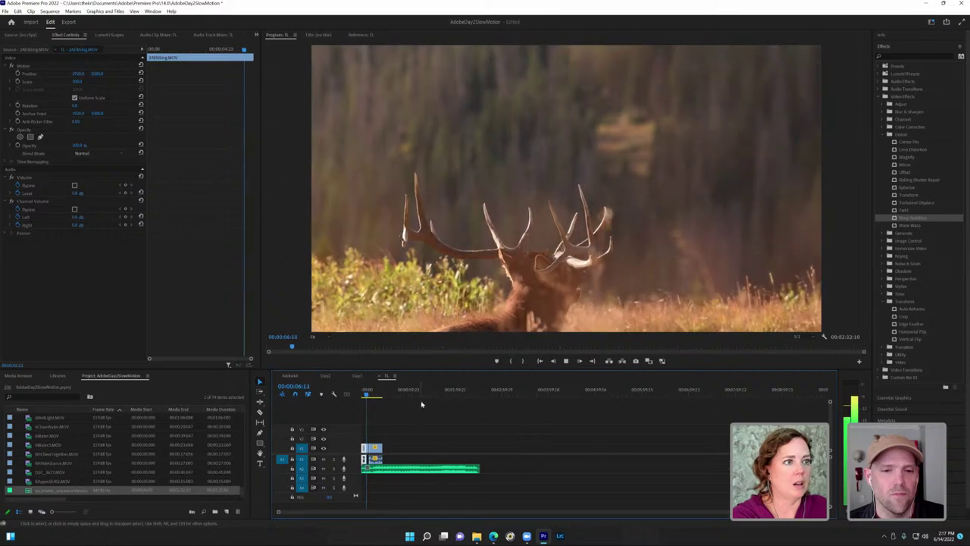
{"action": "left_click_drag", "start_coordinate": [367, 395], "coordinate": [381, 395]}
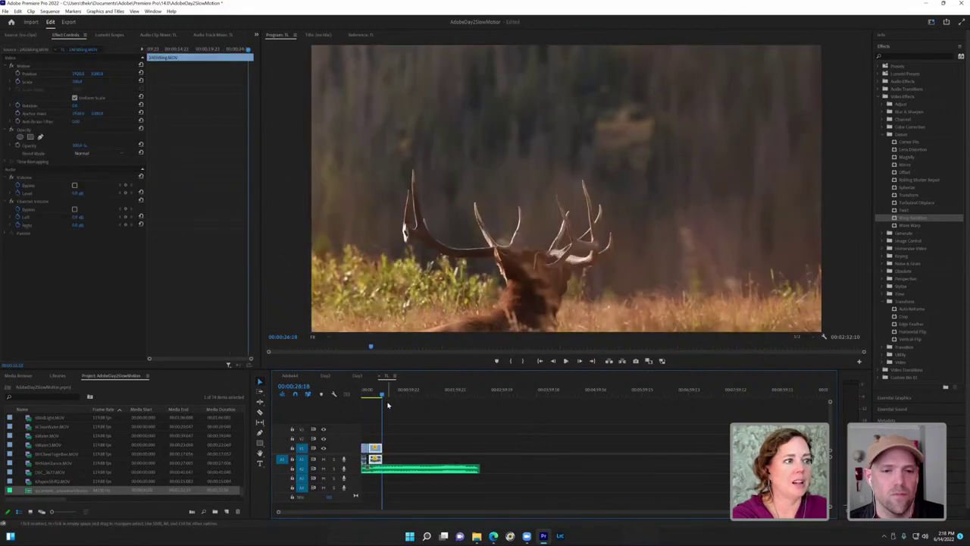
Step: Paste all Day3 clips into TL, move the music to A4 and ripple-delete the gap after the elk
{"action": "left_click", "coordinate": [359, 376]}
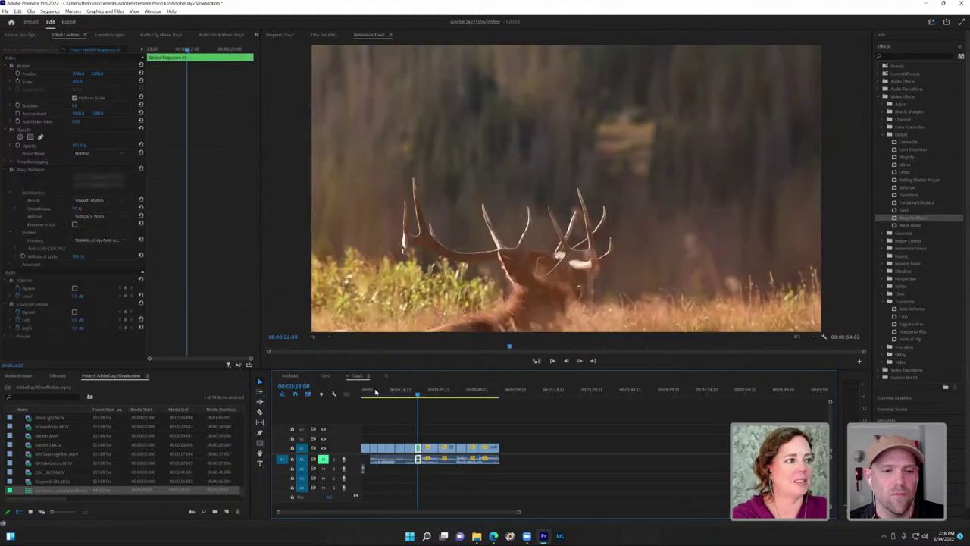
{"action": "left_click", "coordinate": [365, 393]}
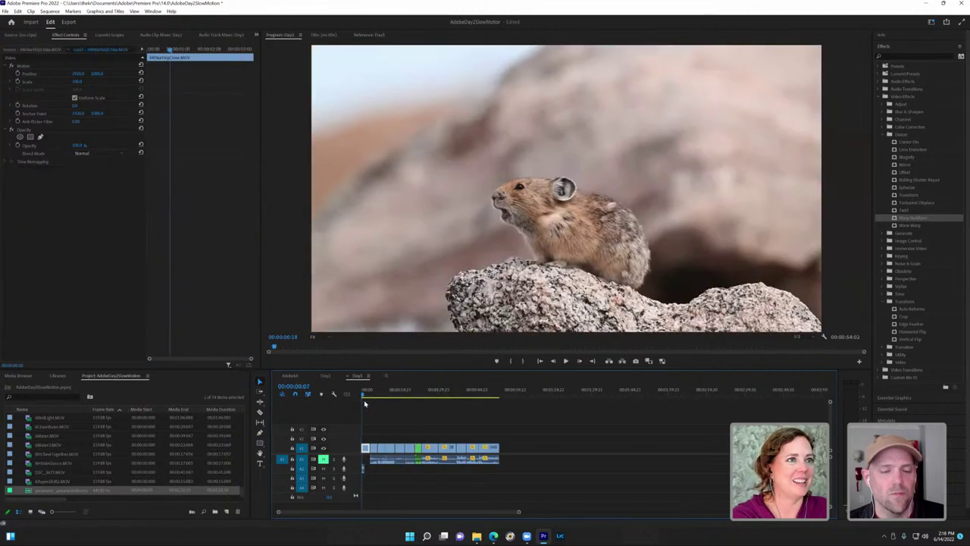
{"action": "left_click_drag", "start_coordinate": [541, 428], "coordinate": [363, 470]}
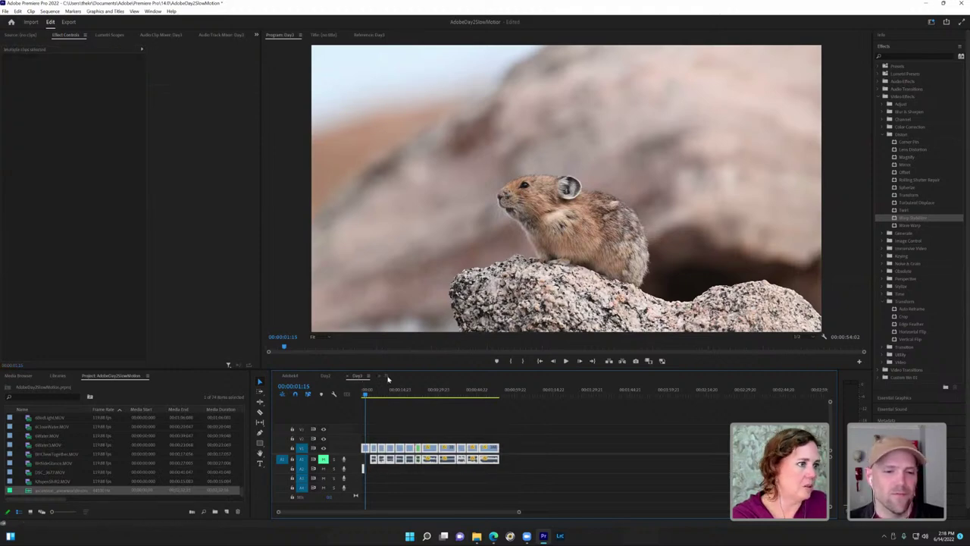
{"action": "left_click", "coordinate": [388, 375]}
{"action": "left_click", "coordinate": [325, 459]}
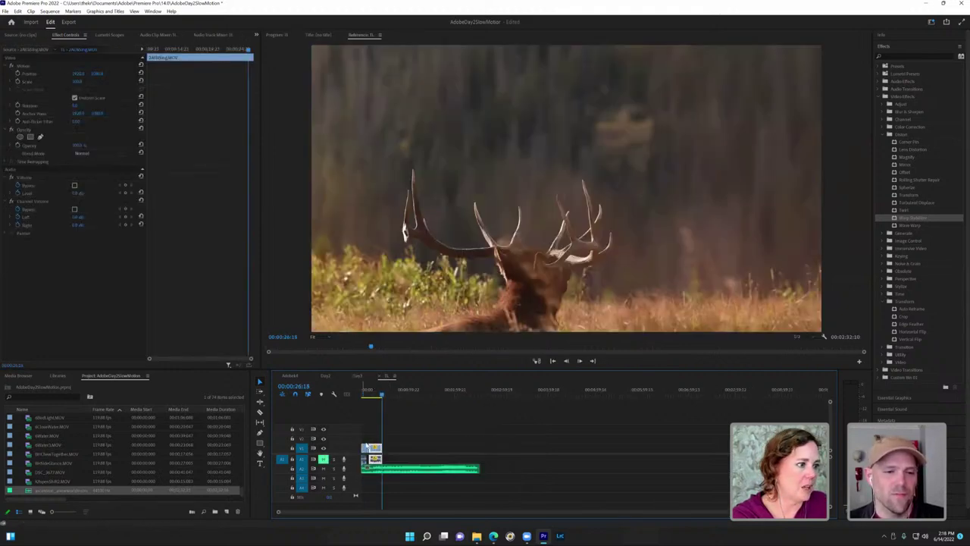
{"action": "left_click", "coordinate": [506, 391]}
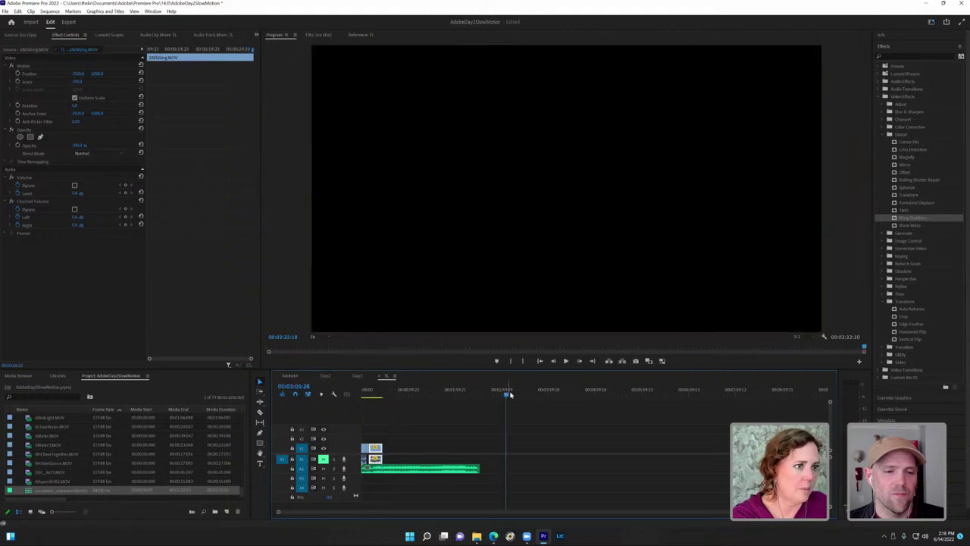
{"action": "key", "text": "."}
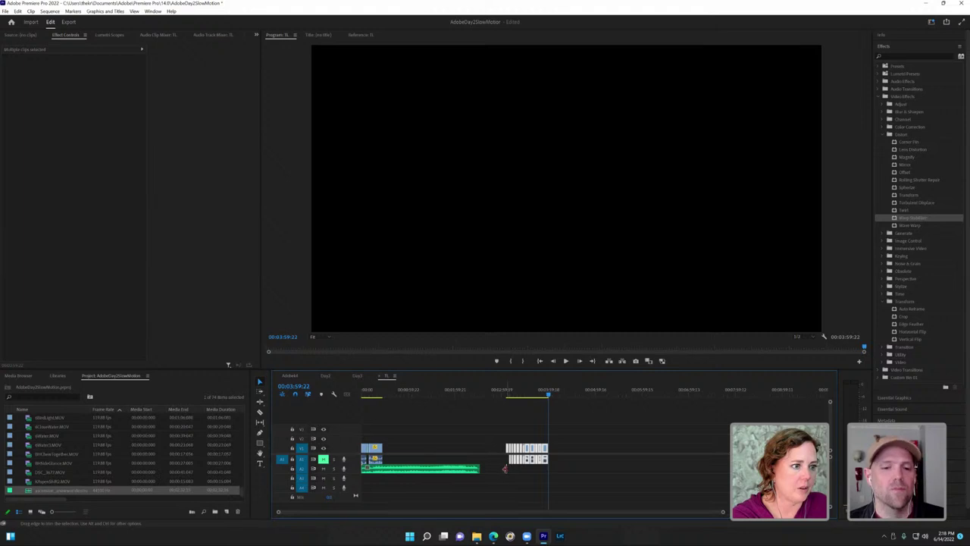
{"action": "left_click_drag", "start_coordinate": [401, 473], "coordinate": [404, 492]}
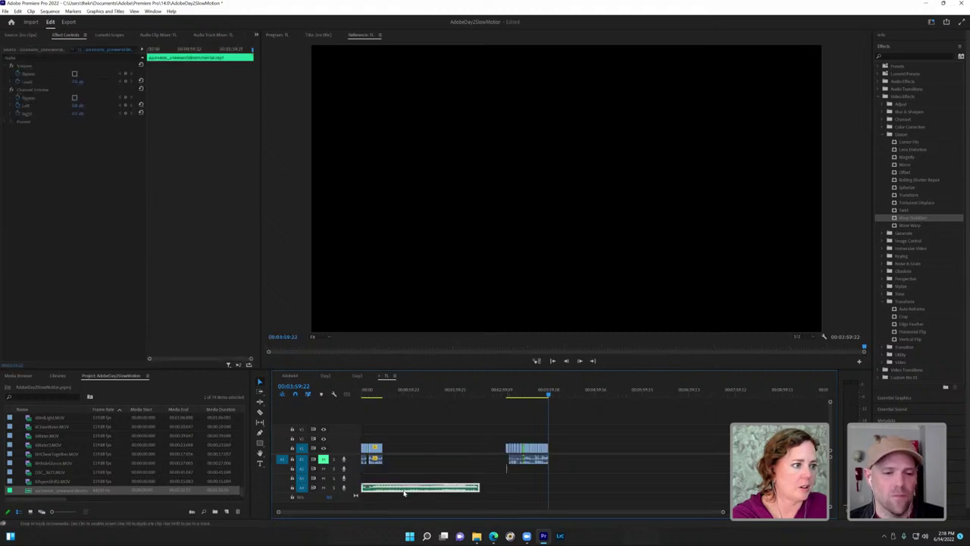
{"action": "right_click", "coordinate": [397, 449]}
{"action": "left_click", "coordinate": [406, 450]}
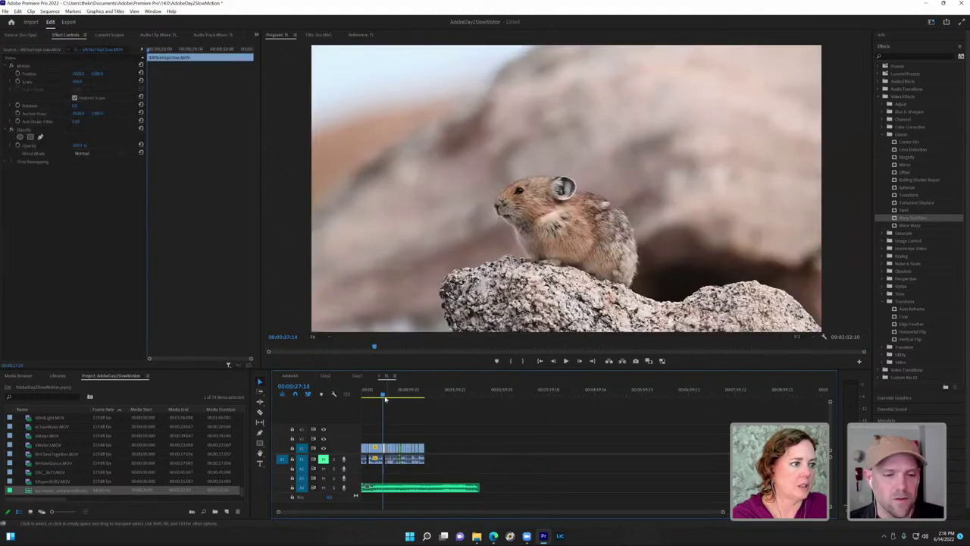
{"action": "key", "text": "Home"}
{"action": "key", "text": "space"}
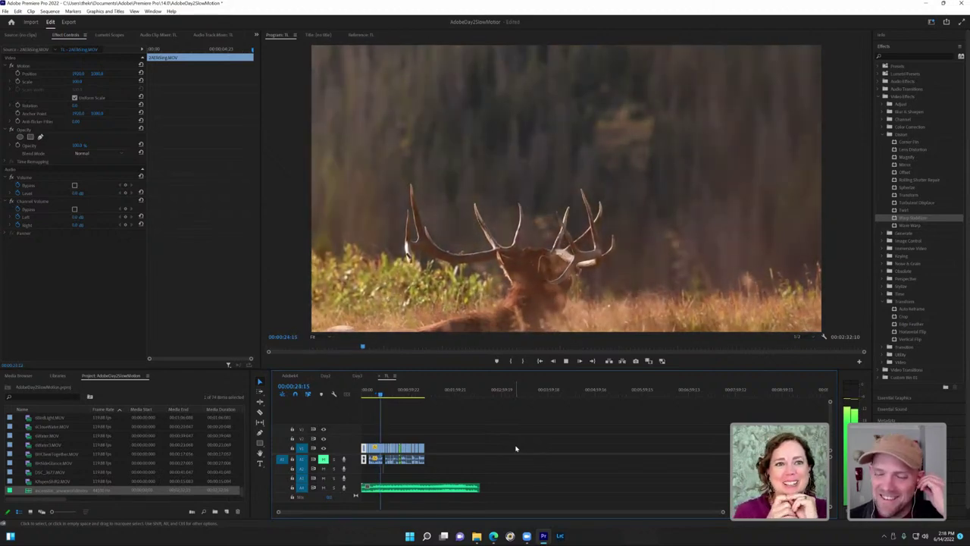
{"action": "left_click", "coordinate": [381, 395]}
{"action": "left_click_drag", "start_coordinate": [381, 398], "coordinate": [380, 394]}
{"action": "key", "text": "space"}
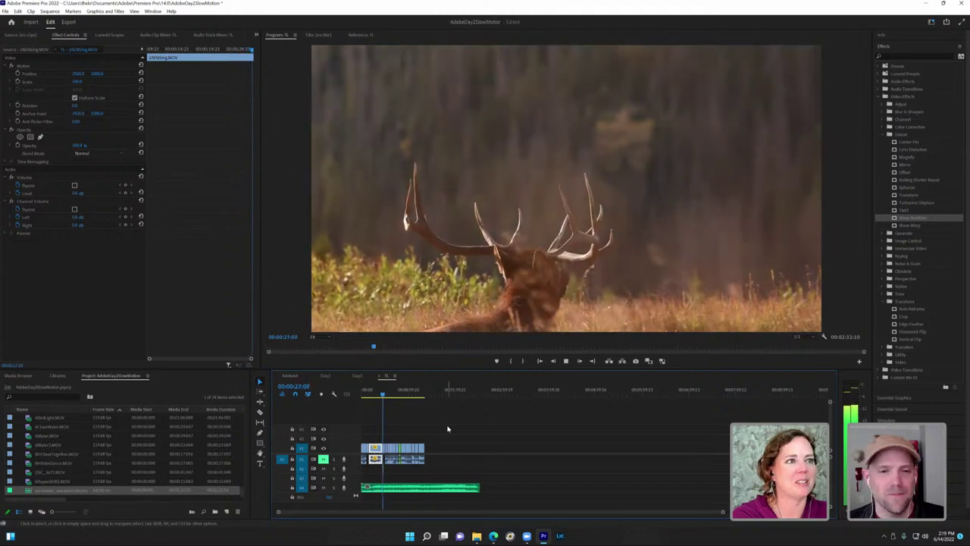
{"action": "key", "text": "space"}
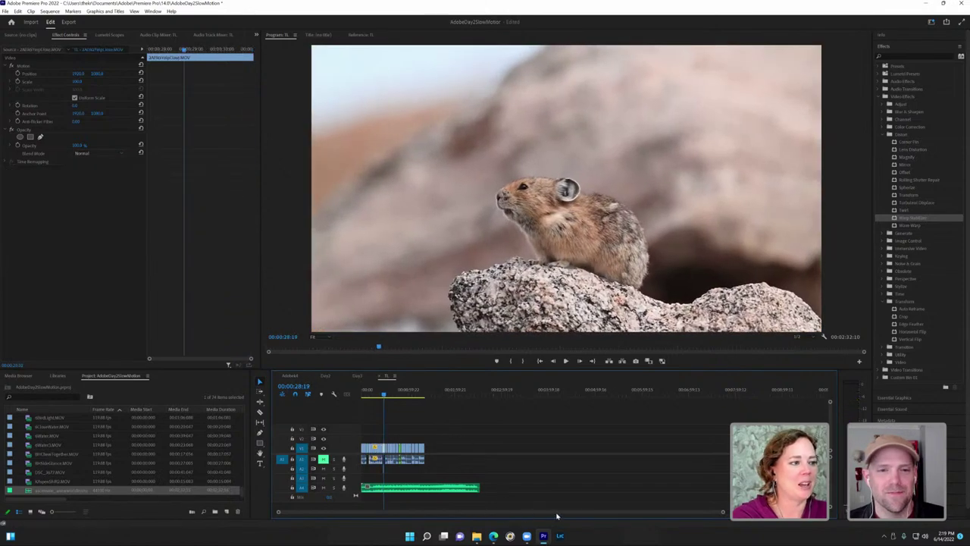
{"action": "left_click_drag", "start_coordinate": [724, 513], "coordinate": [410, 512]}
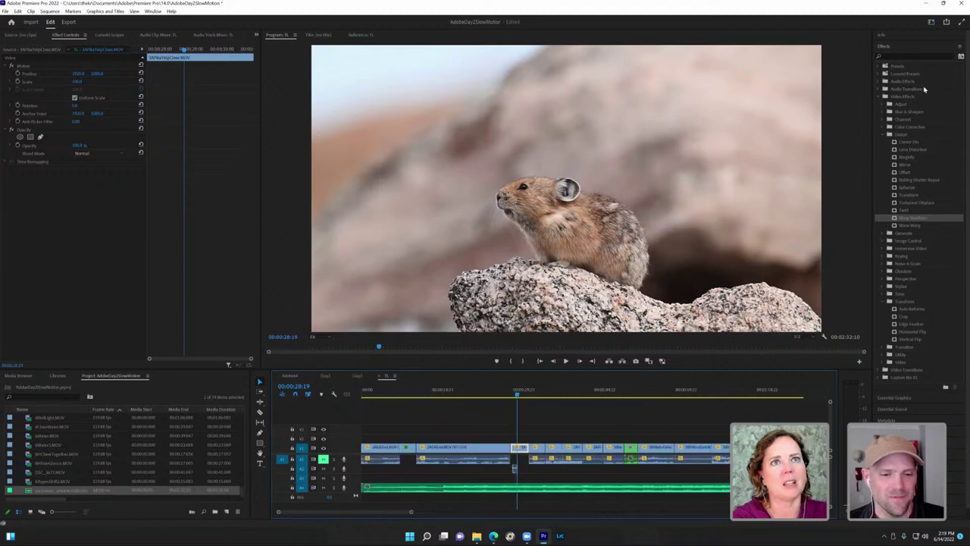
Step: Drop the Constant Power crossfade from Audio Transitions onto the TL audio edit point and review it
{"action": "left_click", "coordinate": [878, 99]}
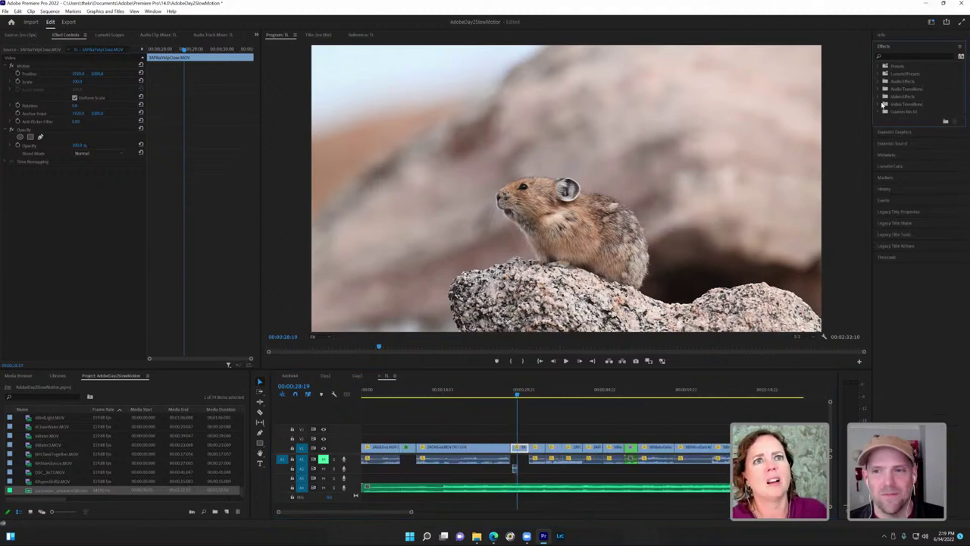
{"action": "left_click", "coordinate": [881, 89]}
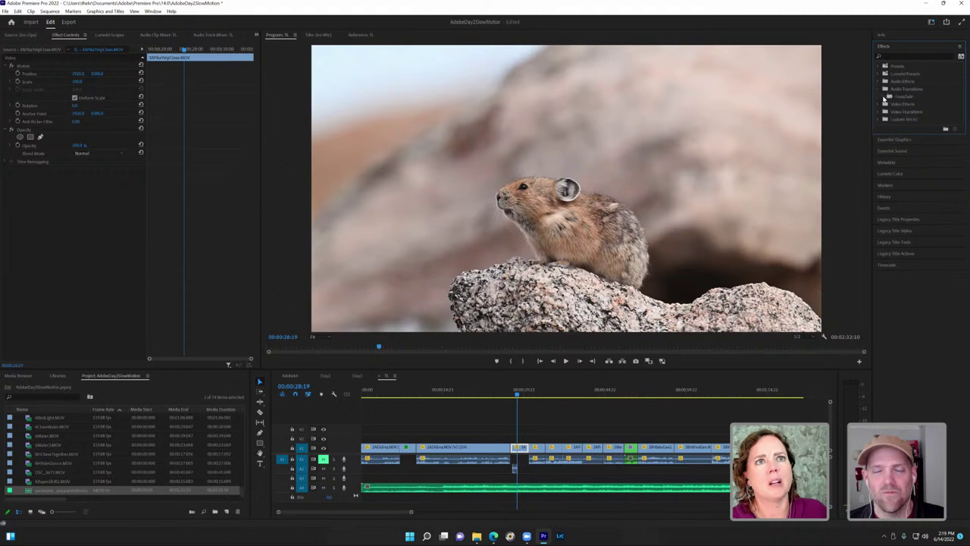
{"action": "left_click", "coordinate": [889, 96]}
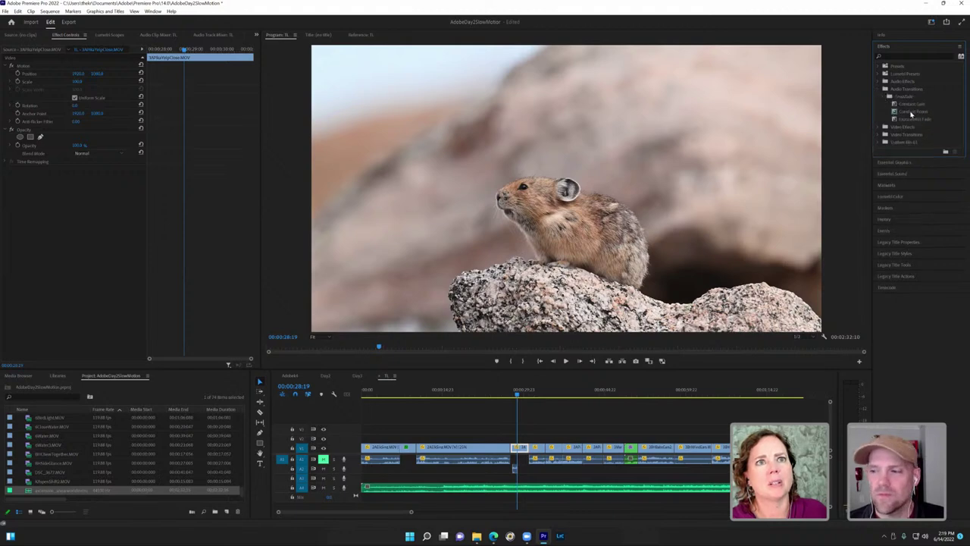
{"action": "left_click_drag", "start_coordinate": [911, 112], "coordinate": [937, 92]}
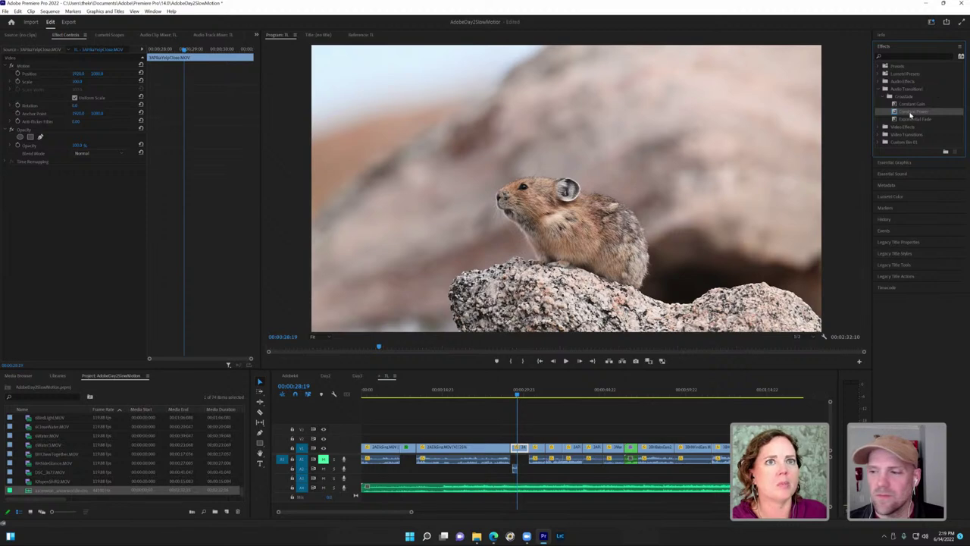
{"action": "left_click", "coordinate": [514, 470]}
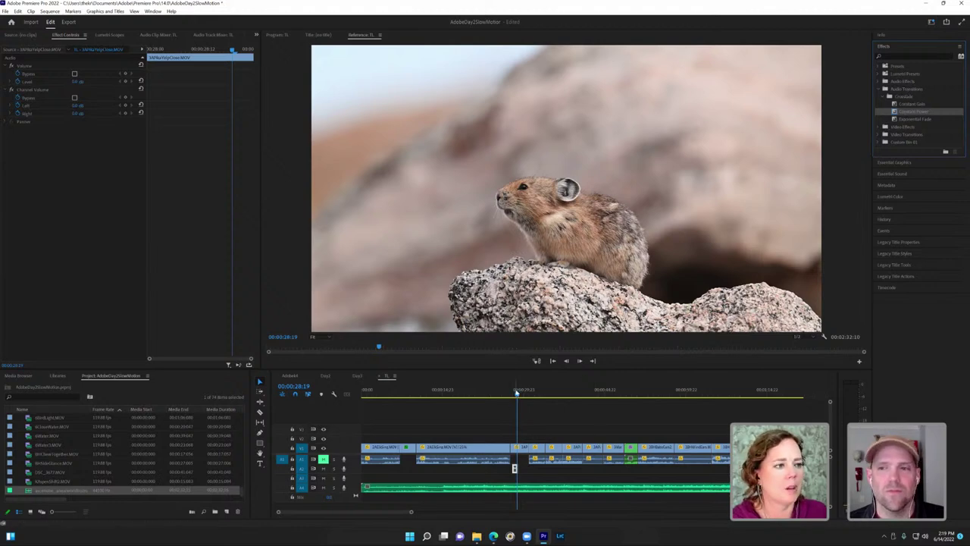
{"action": "left_click_drag", "start_coordinate": [516, 395], "coordinate": [507, 393]}
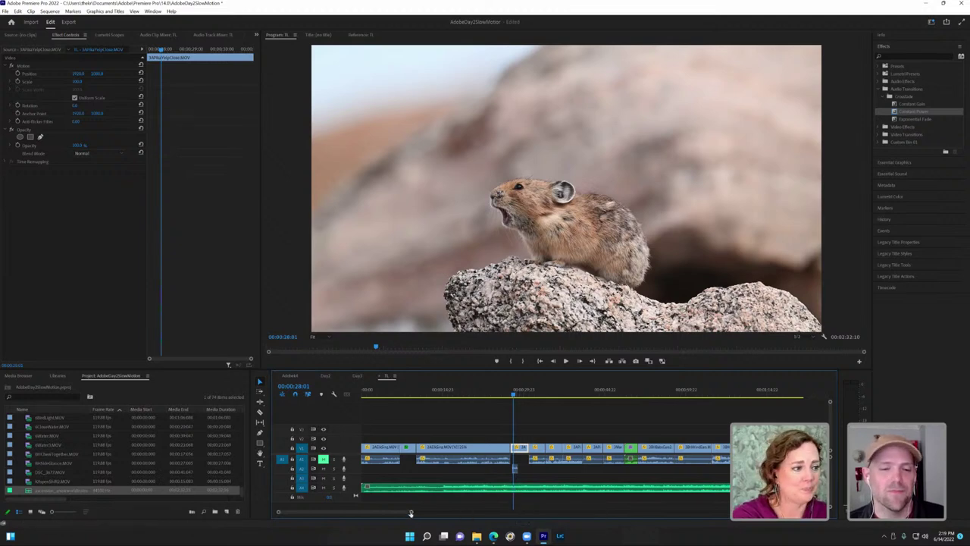
Step: Shrink the monitor and enlarge the A1 and music audio track heights
{"action": "scroll", "coordinate": [411, 514], "scroll_direction": "up", "scroll_amount": 3}
{"action": "scroll", "coordinate": [411, 516], "scroll_direction": "up", "scroll_amount": 2}
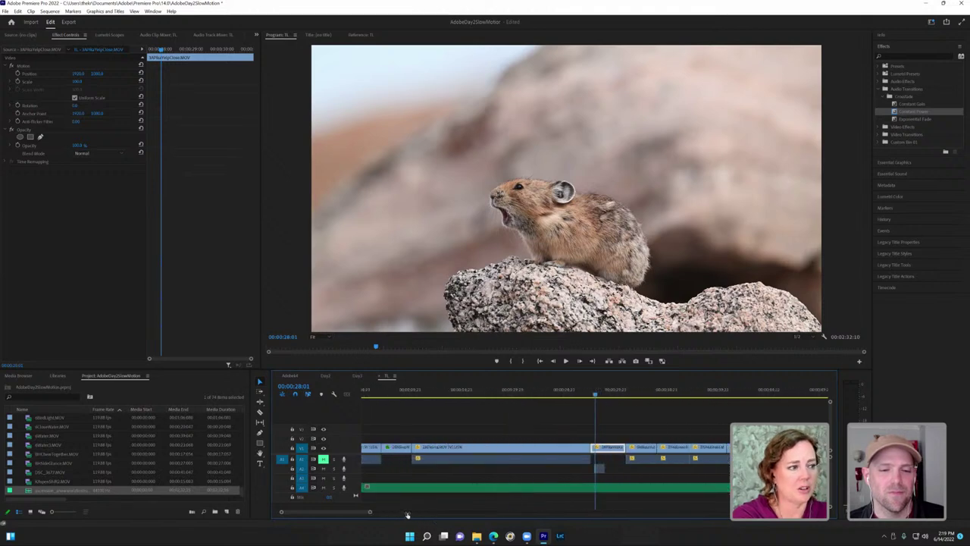
{"action": "scroll", "coordinate": [413, 518], "scroll_direction": "up", "scroll_amount": 2}
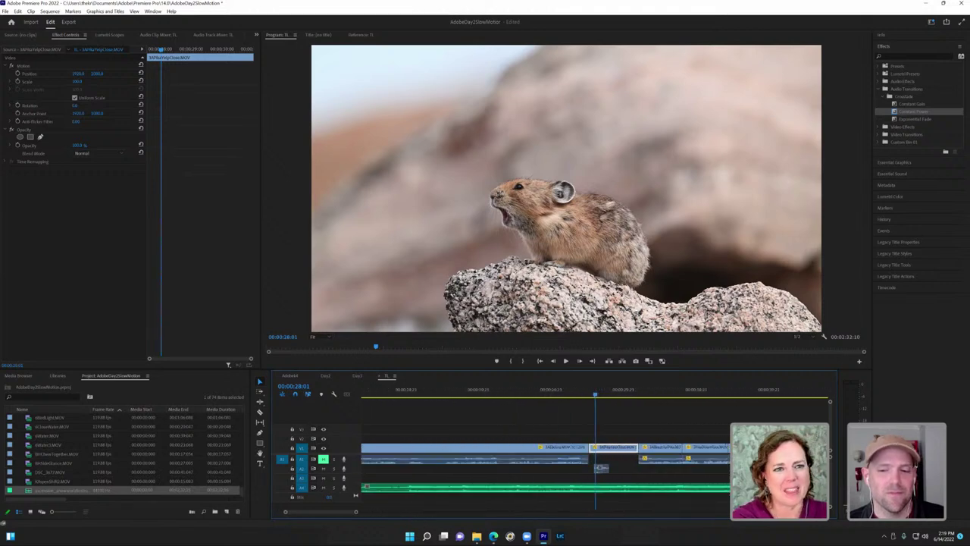
{"action": "scroll", "coordinate": [830, 451], "scroll_direction": "down", "scroll_amount": 5}
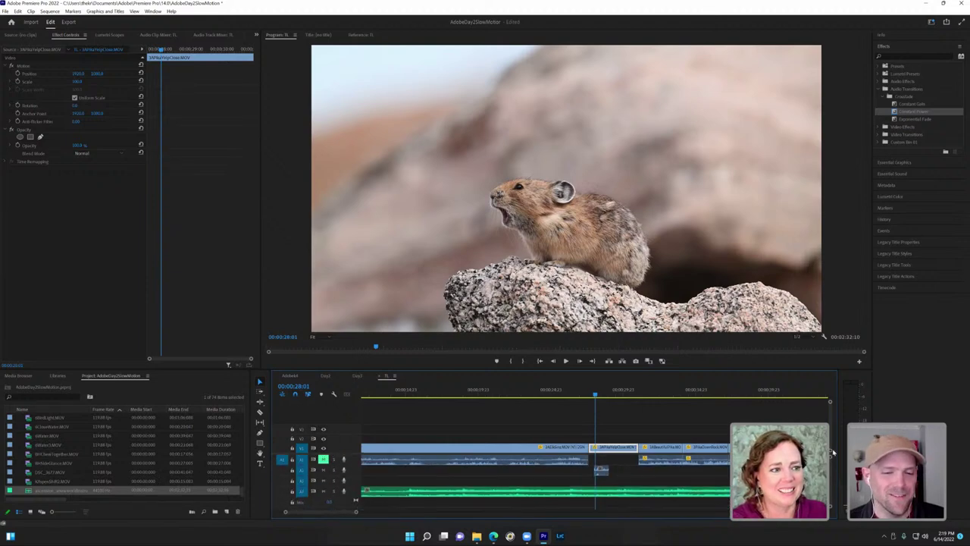
{"action": "scroll", "coordinate": [831, 451], "scroll_direction": "up", "scroll_amount": 3}
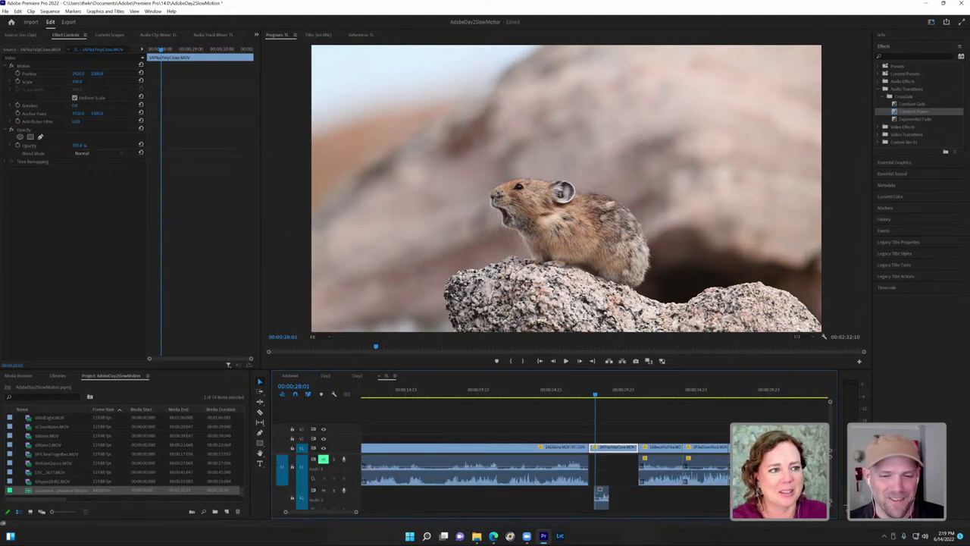
{"action": "scroll", "coordinate": [831, 452], "scroll_direction": "down", "scroll_amount": 4}
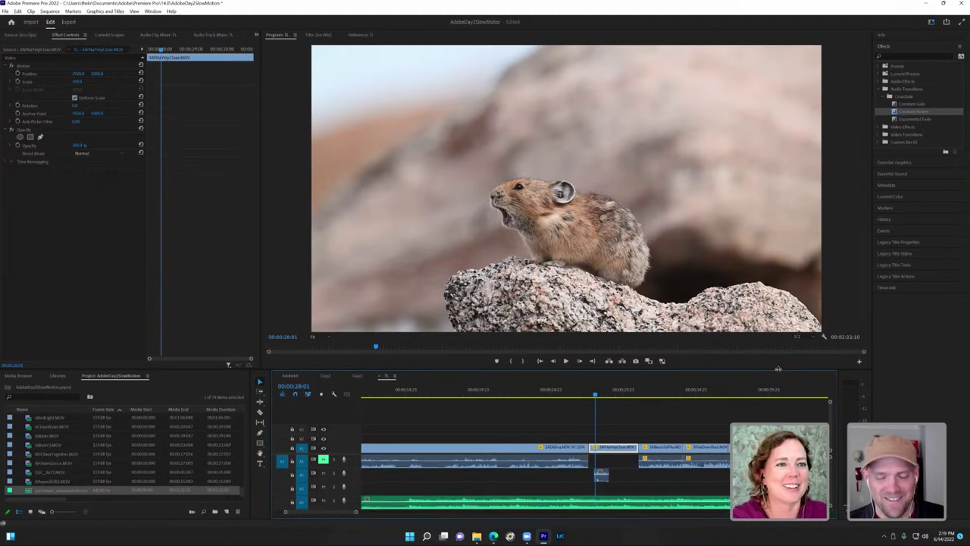
{"action": "left_click_drag", "start_coordinate": [777, 368], "coordinate": [777, 322]}
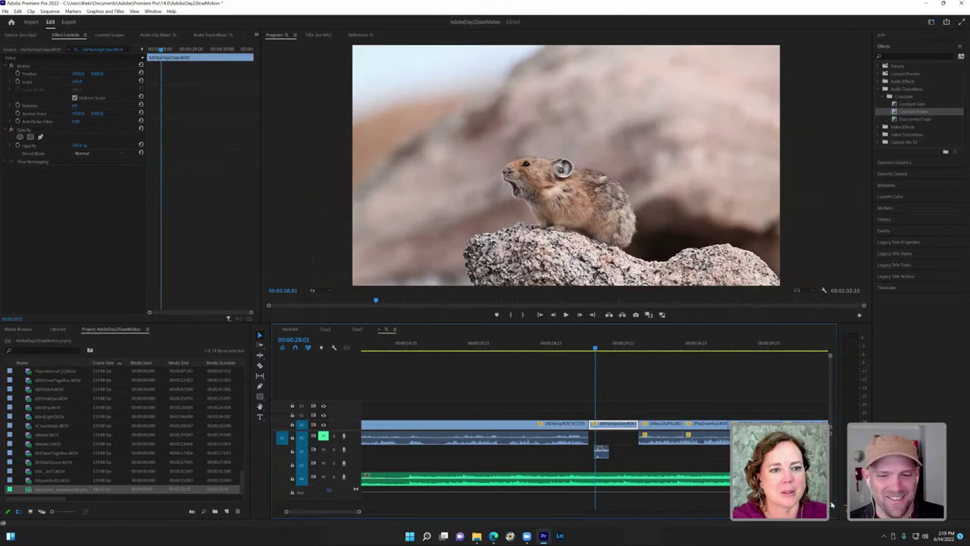
{"action": "scroll", "coordinate": [831, 507], "scroll_direction": "up", "scroll_amount": 2}
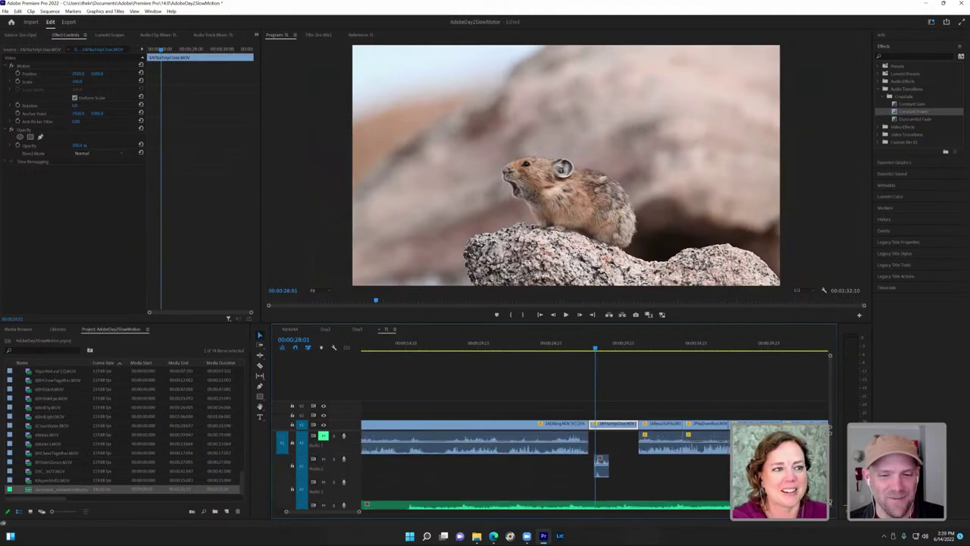
{"action": "scroll", "coordinate": [830, 503], "scroll_direction": "up", "scroll_amount": 2}
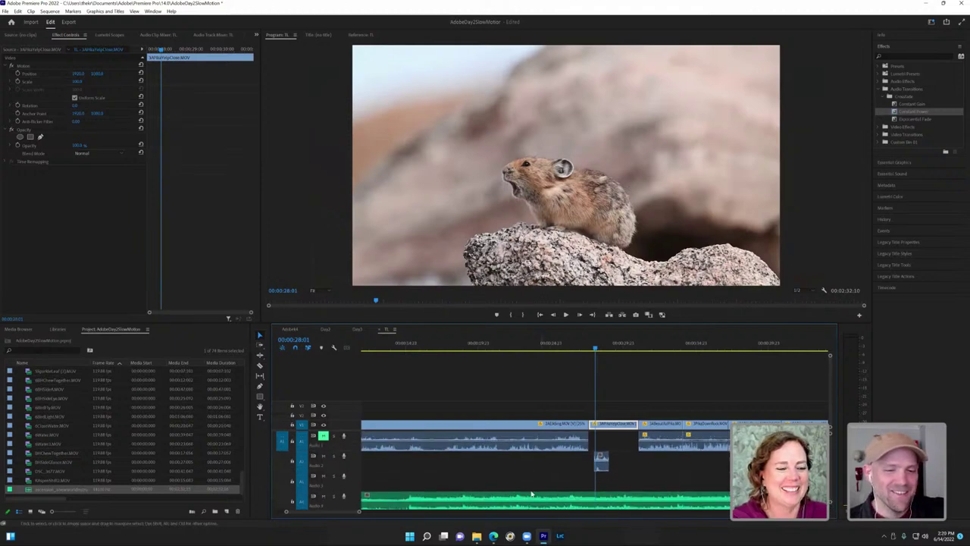
Step: Show the music clip's Volume keyframes and give the timeline more height
{"action": "right_click", "coordinate": [604, 509]}
{"action": "left_click", "coordinate": [565, 478]}
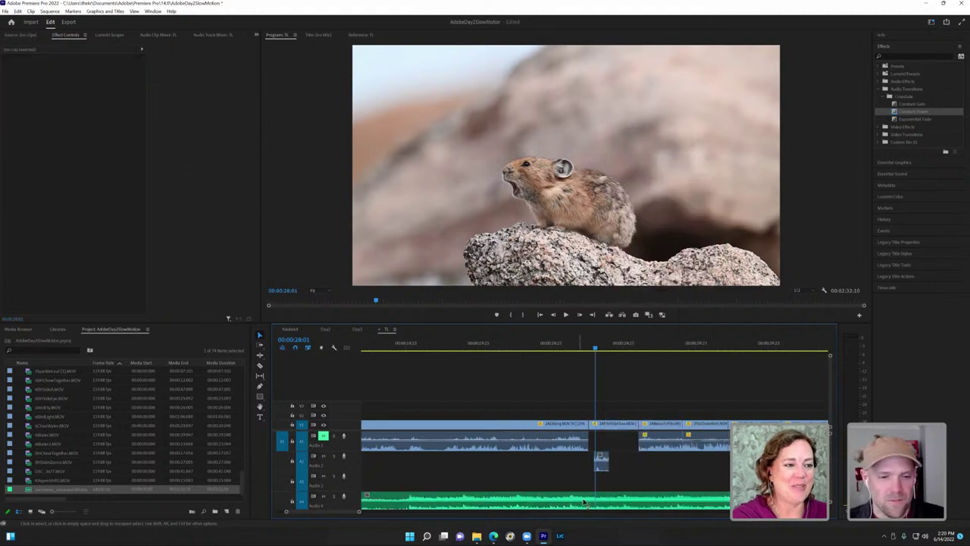
{"action": "left_click", "coordinate": [588, 502]}
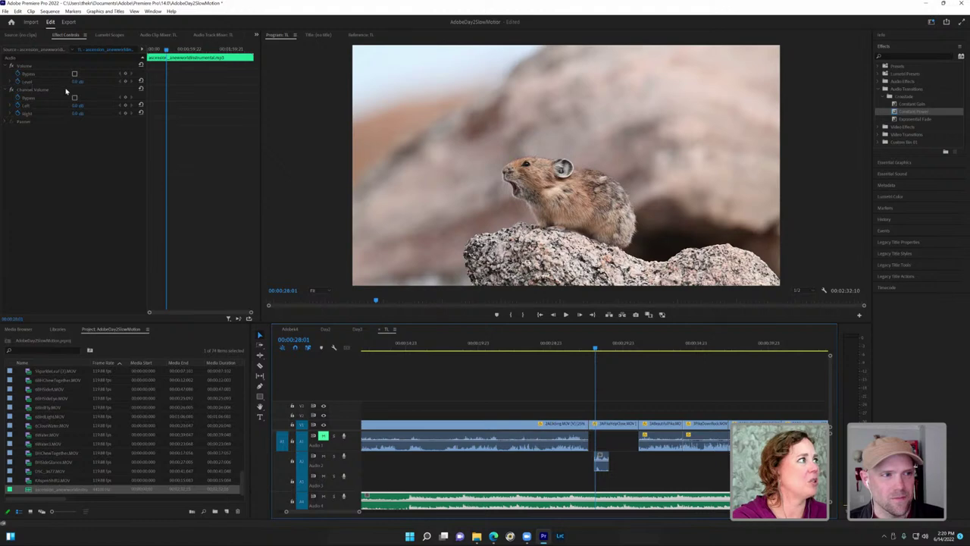
{"action": "right_click", "coordinate": [603, 508]}
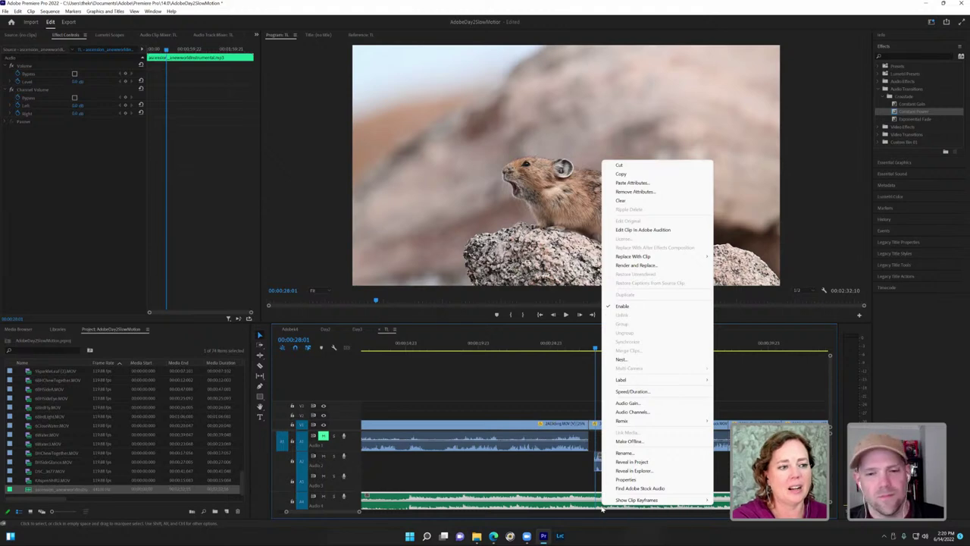
{"action": "mouse_move", "coordinate": [624, 504]}
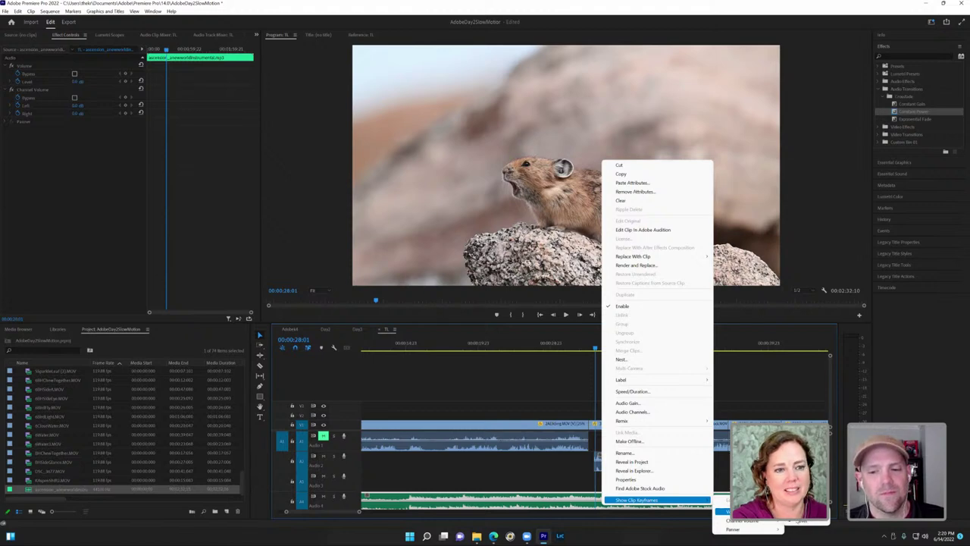
{"action": "left_click", "coordinate": [799, 523]}
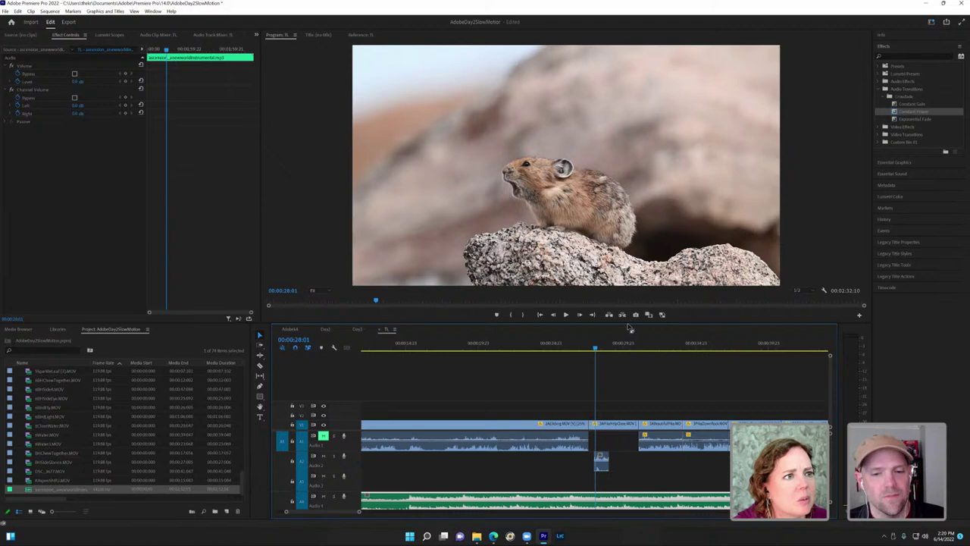
{"action": "left_click_drag", "start_coordinate": [631, 322], "coordinate": [632, 253]}
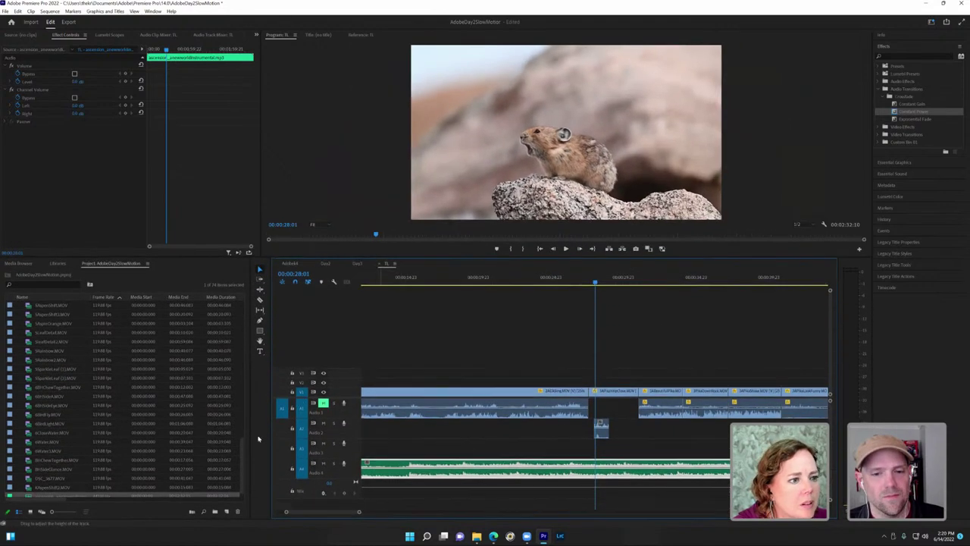
Step: With the Pen tool, pull the music volume to about -2.7 dB and add a keyframe at 00:00:28:11
{"action": "left_click", "coordinate": [260, 320]}
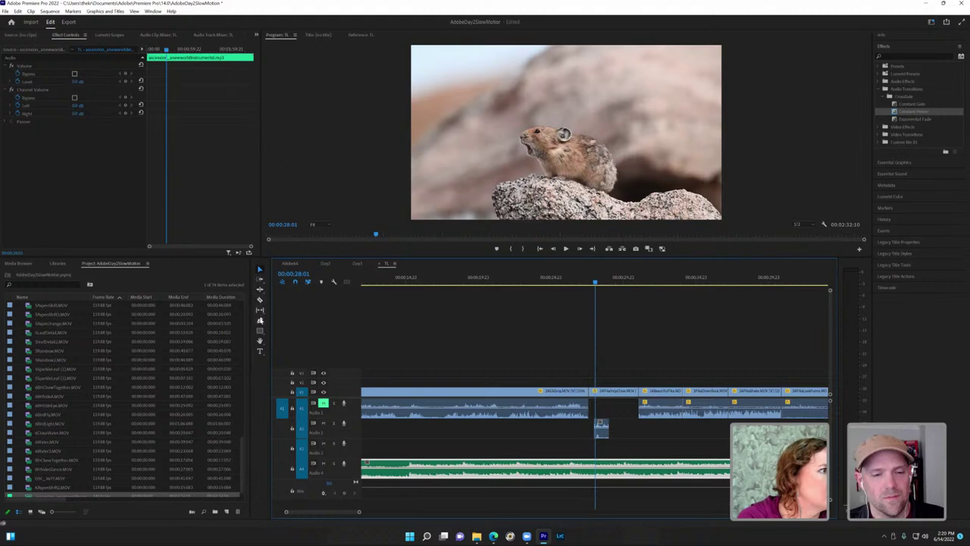
{"action": "left_click_drag", "start_coordinate": [598, 470], "coordinate": [599, 475]}
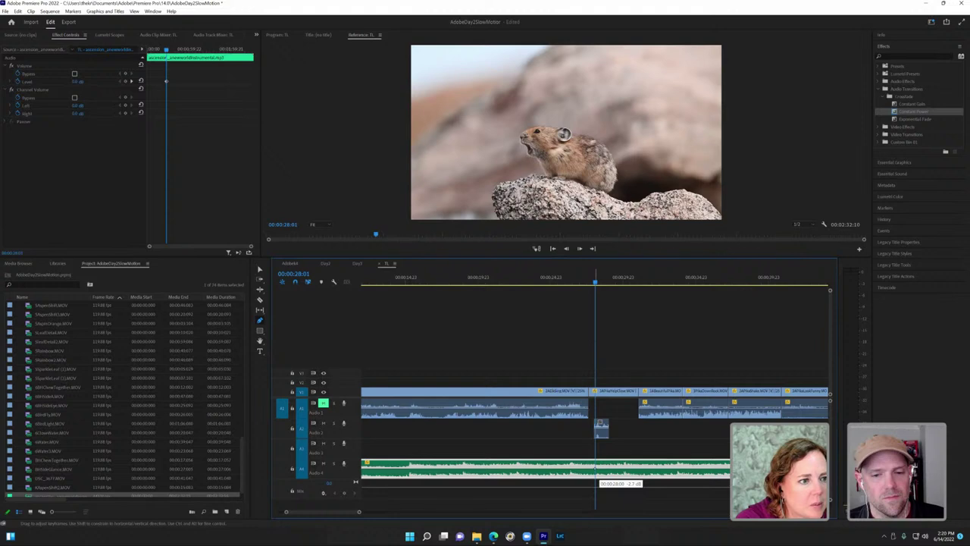
{"action": "right_click", "coordinate": [596, 471]}
{"action": "left_click", "coordinate": [595, 471]}
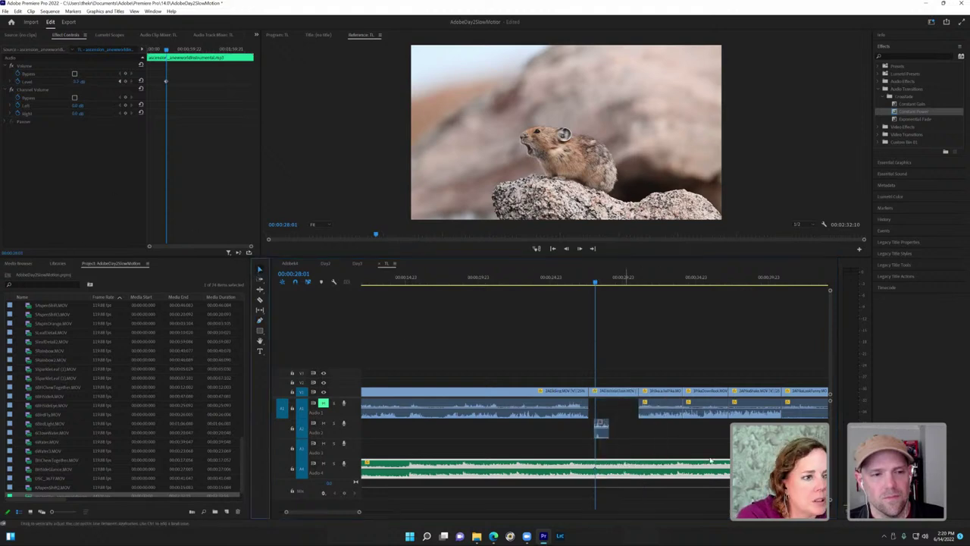
{"action": "right_click", "coordinate": [627, 468]}
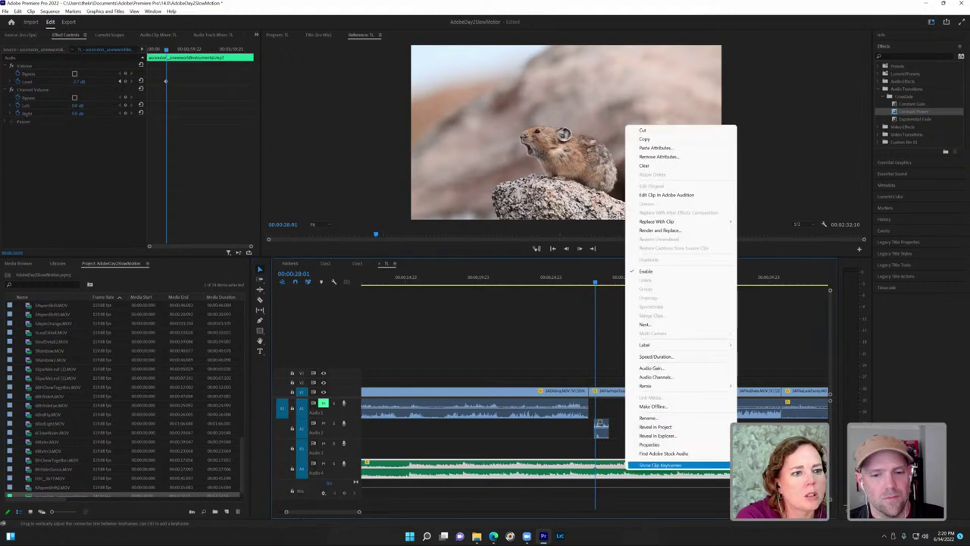
{"action": "mouse_move", "coordinate": [678, 465]}
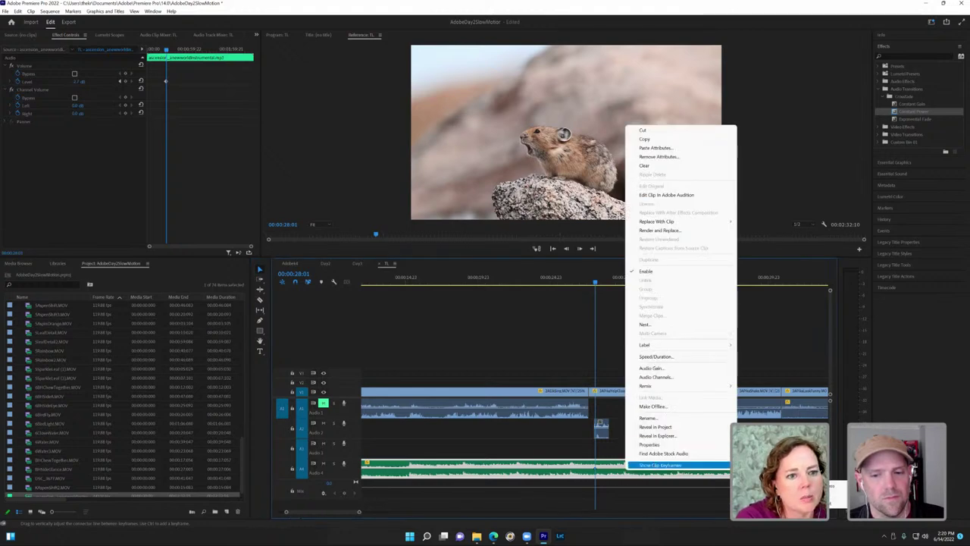
{"action": "left_click", "coordinate": [606, 497]}
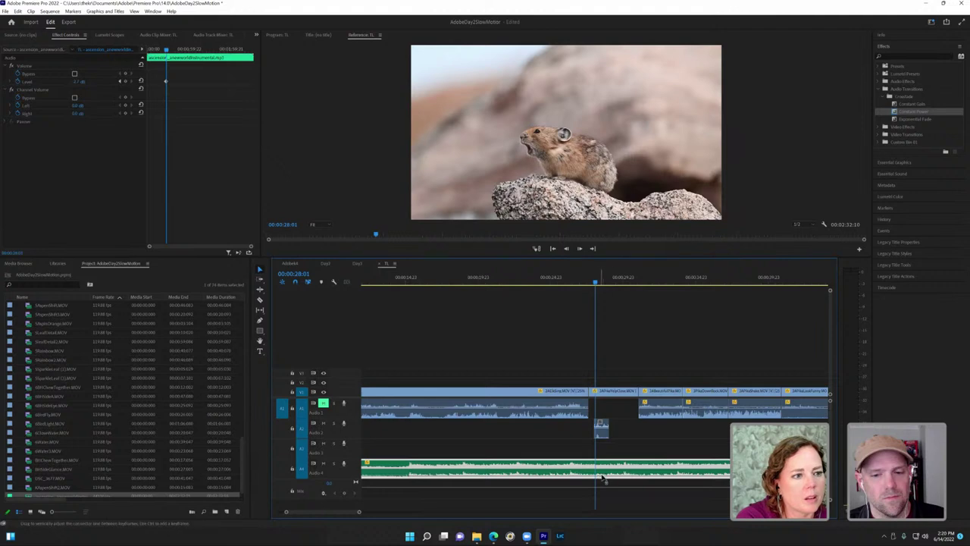
{"action": "left_click", "coordinate": [260, 320]}
{"action": "left_click", "coordinate": [597, 479]}
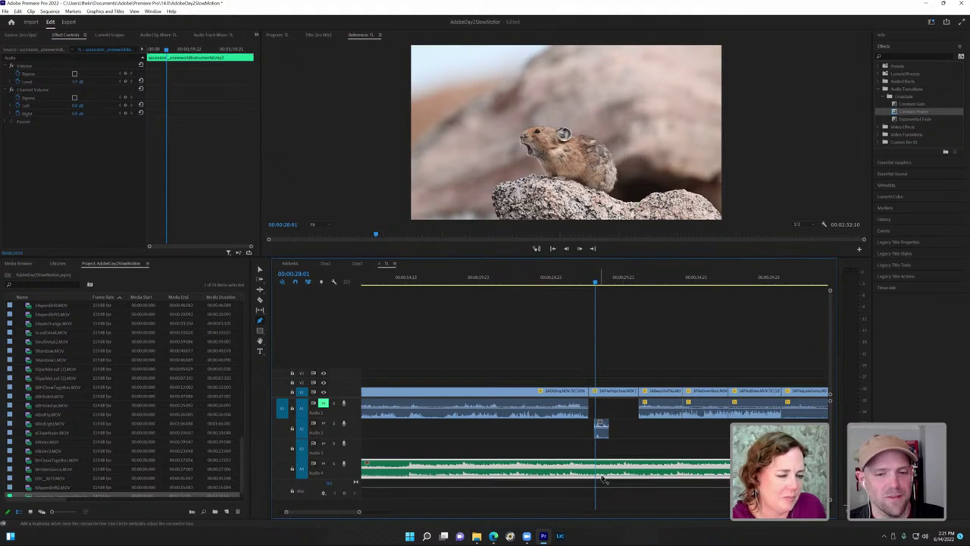
Step: Undo, then redo twice from the Edit menu to restore the removed clips and volume keyframe
{"action": "key", "text": "ctrl+z"}
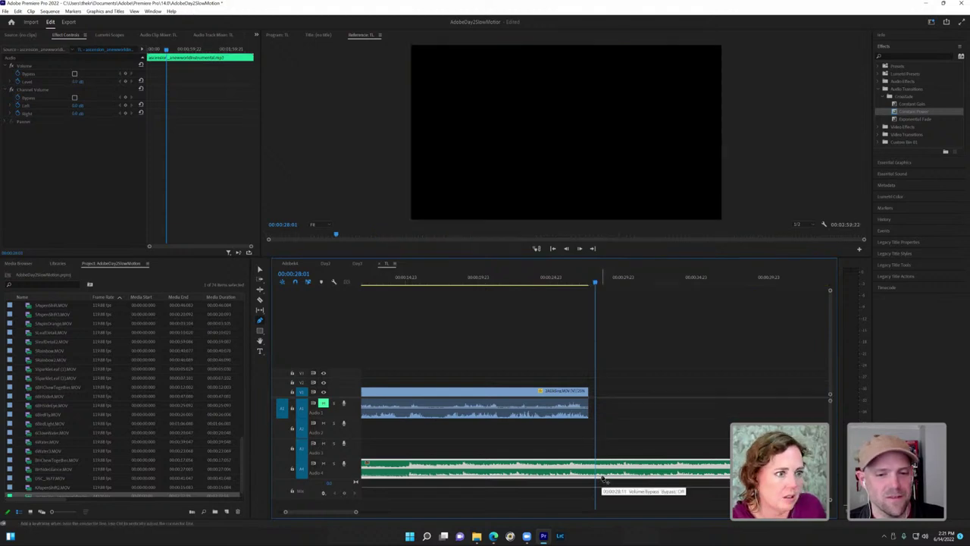
{"action": "left_click", "coordinate": [20, 12]}
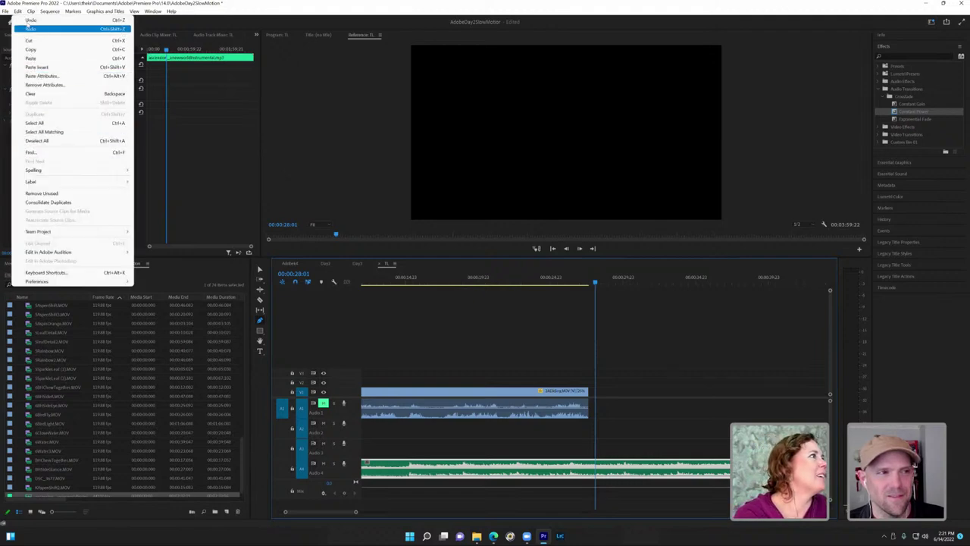
{"action": "left_click", "coordinate": [28, 28]}
{"action": "left_click", "coordinate": [20, 12]}
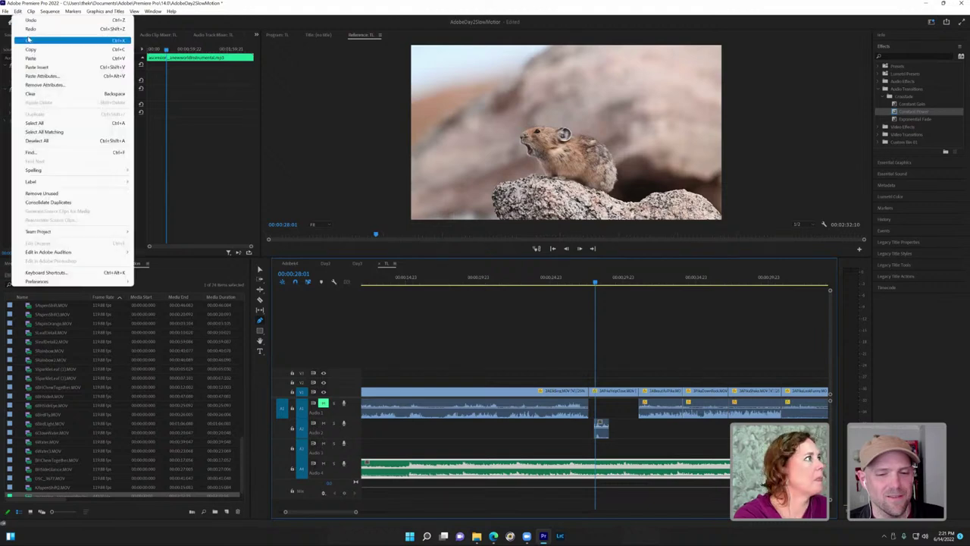
{"action": "left_click", "coordinate": [28, 28]}
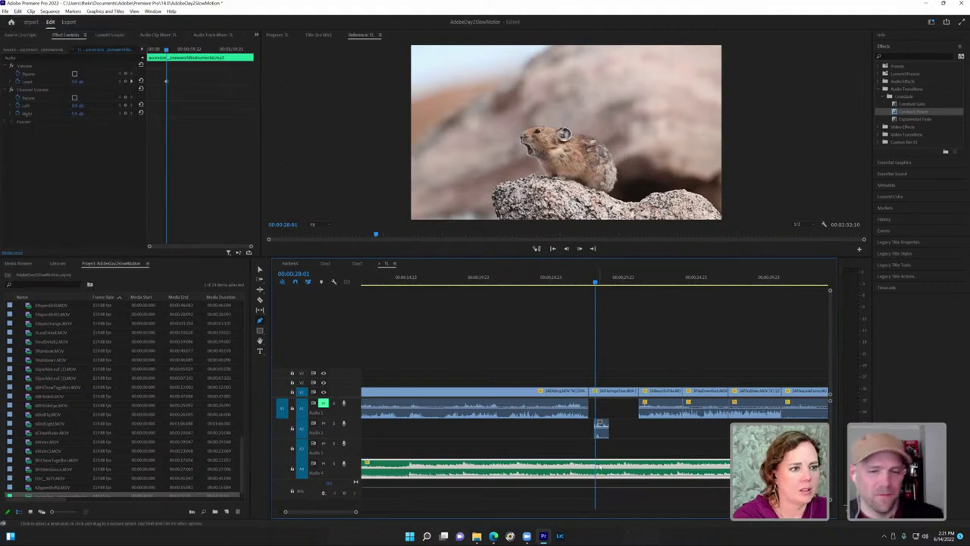
Step: Show the music clip's volume keyframes, dip it to about -9.7 dB, and play back from the elk shot
{"action": "right_click", "coordinate": [598, 465]}
{"action": "mouse_move", "coordinate": [656, 459]}
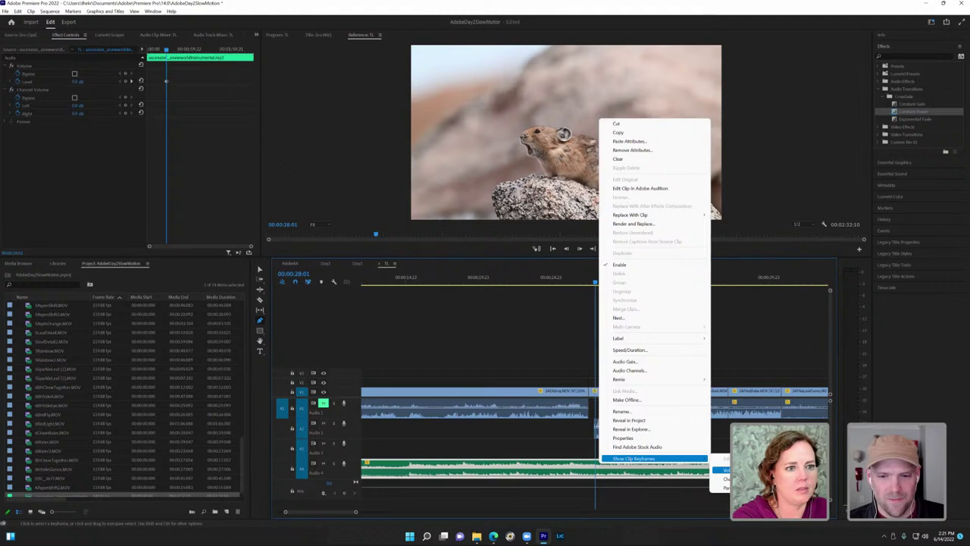
{"action": "left_click", "coordinate": [726, 470]}
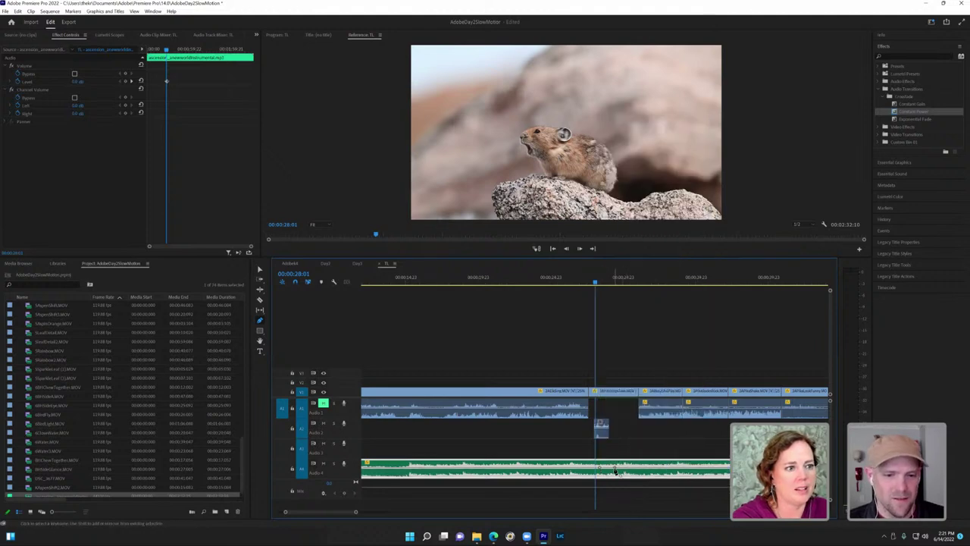
{"action": "mouse_move", "coordinate": [615, 473]}
{"action": "left_mouse_down"}
{"action": "mouse_move", "coordinate": [598, 473]}
{"action": "mouse_move", "coordinate": [619, 468]}
{"action": "left_mouse_up"}
{"action": "left_click_drag", "start_coordinate": [598, 285], "coordinate": [559, 285]}
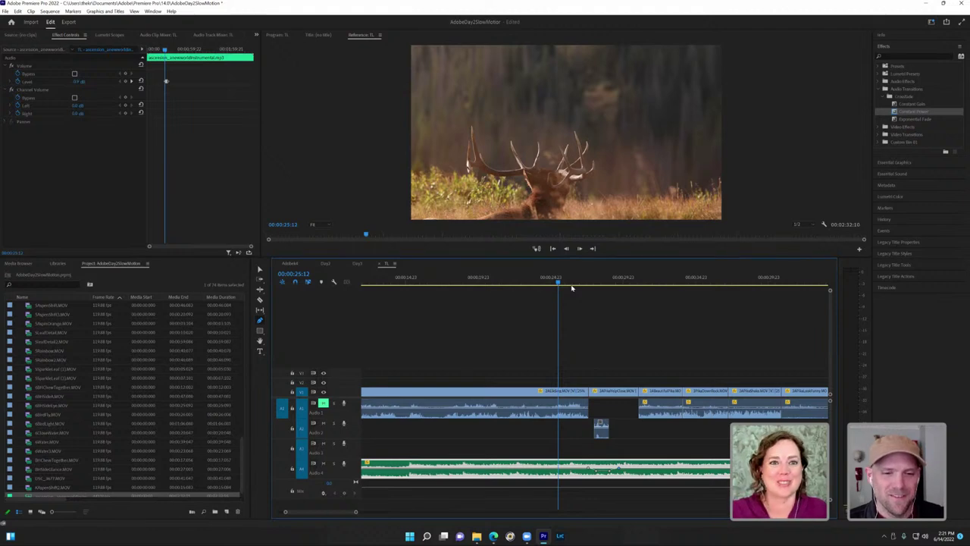
{"action": "key", "text": "space"}
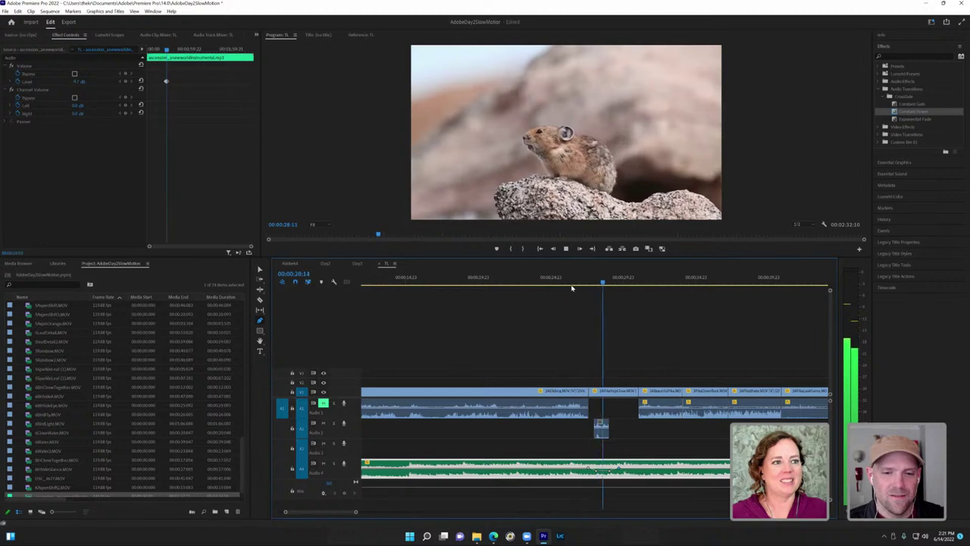
{"action": "key", "text": "space"}
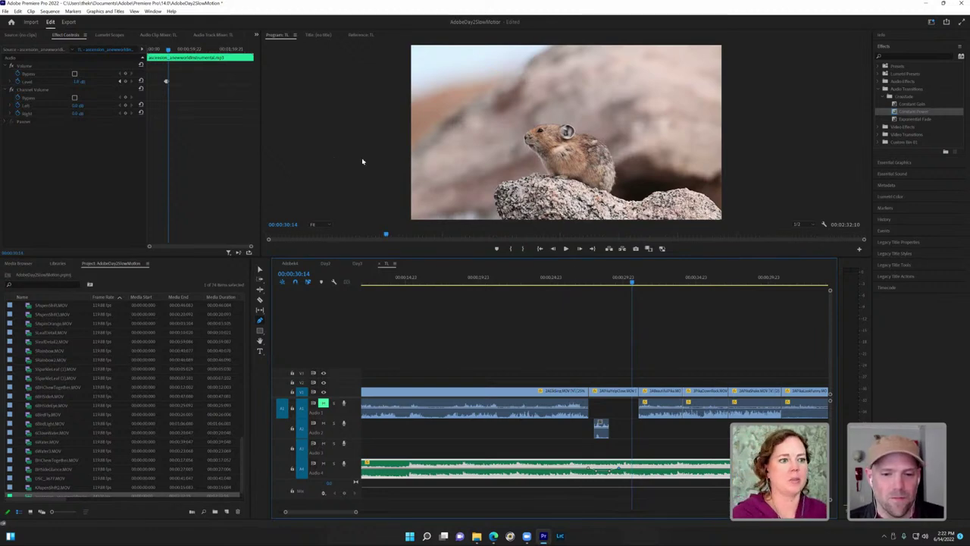
Step: Drag the music volume line to about -7.7 dB at 00:00:32:01, just after the pika clip
{"action": "right_click", "coordinate": [653, 393]}
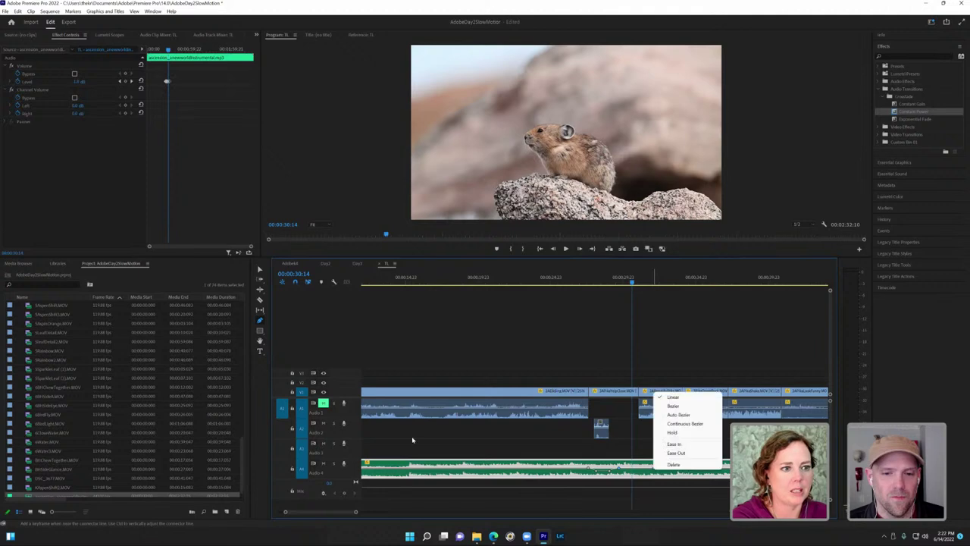
{"action": "left_click", "coordinate": [674, 463]}
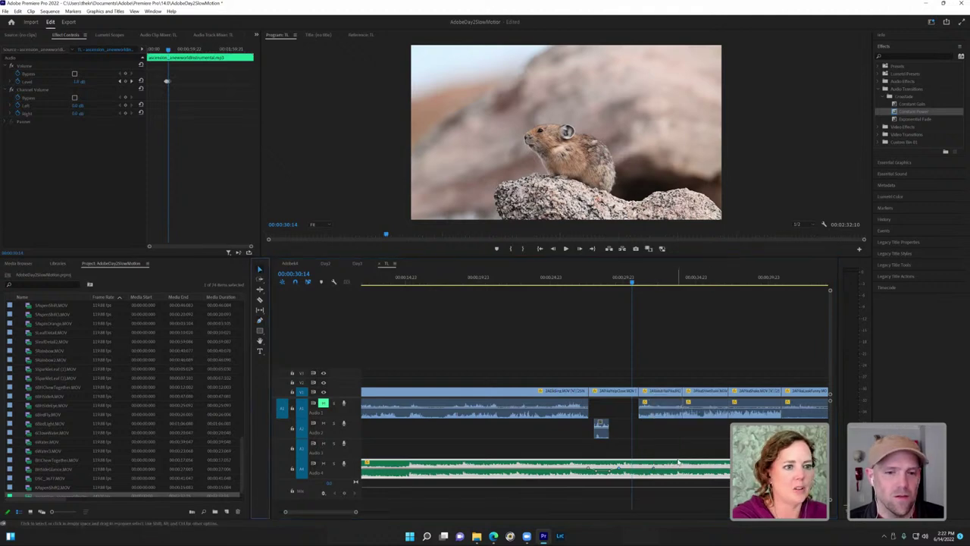
{"action": "right_click", "coordinate": [678, 461]}
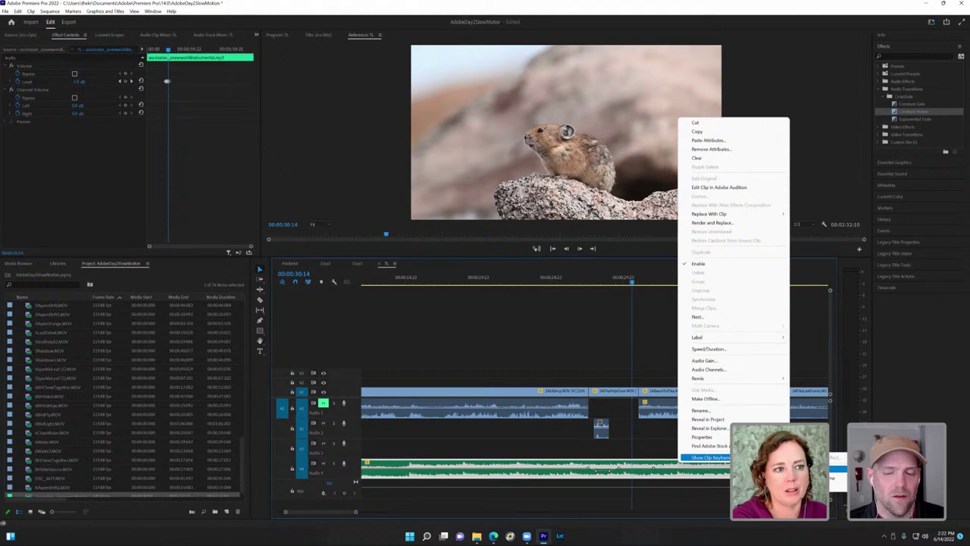
{"action": "left_click", "coordinate": [590, 477]}
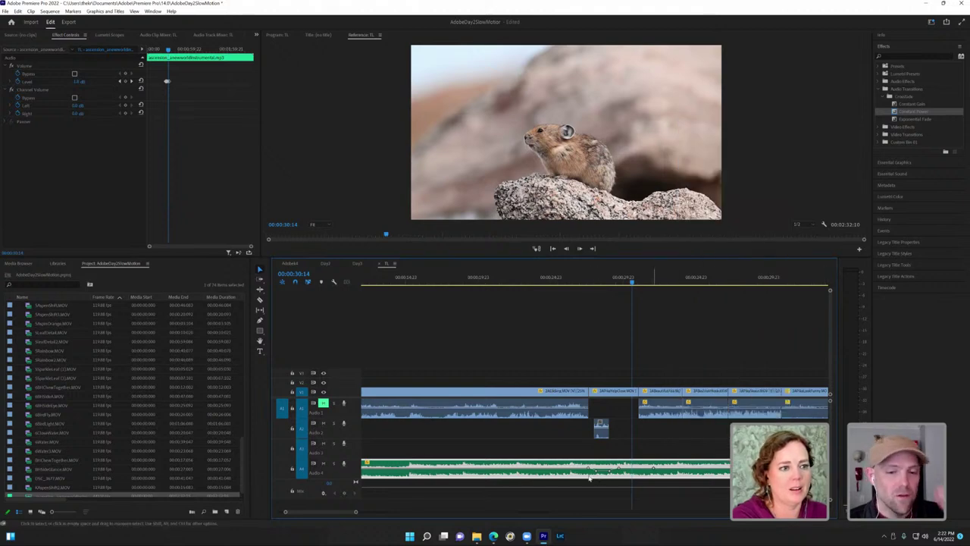
{"action": "left_click_drag", "start_coordinate": [645, 469], "coordinate": [650, 473]}
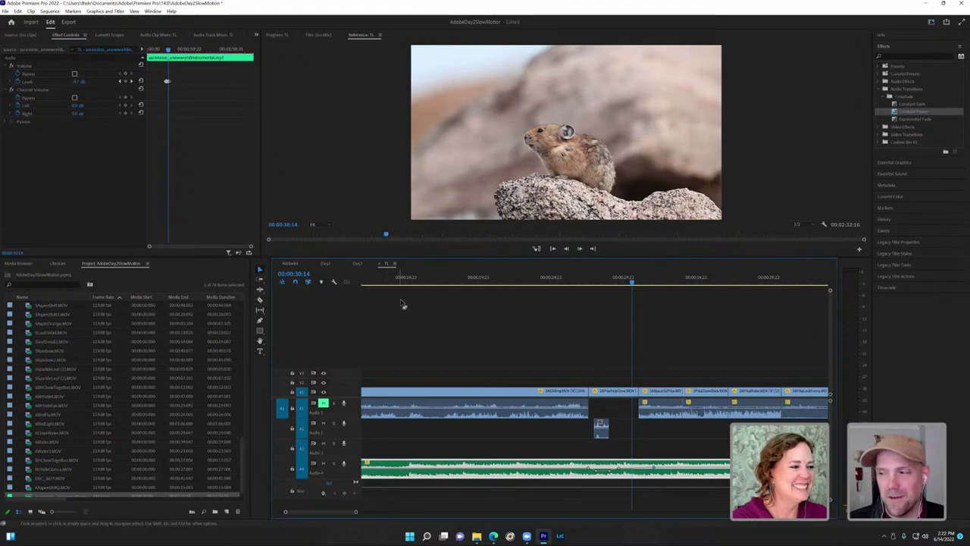
Step: Enlarge the video preview and music track, glance at the Adobe4 sequence, and return to TL
{"action": "left_click_drag", "start_coordinate": [830, 293], "coordinate": [829, 309]}
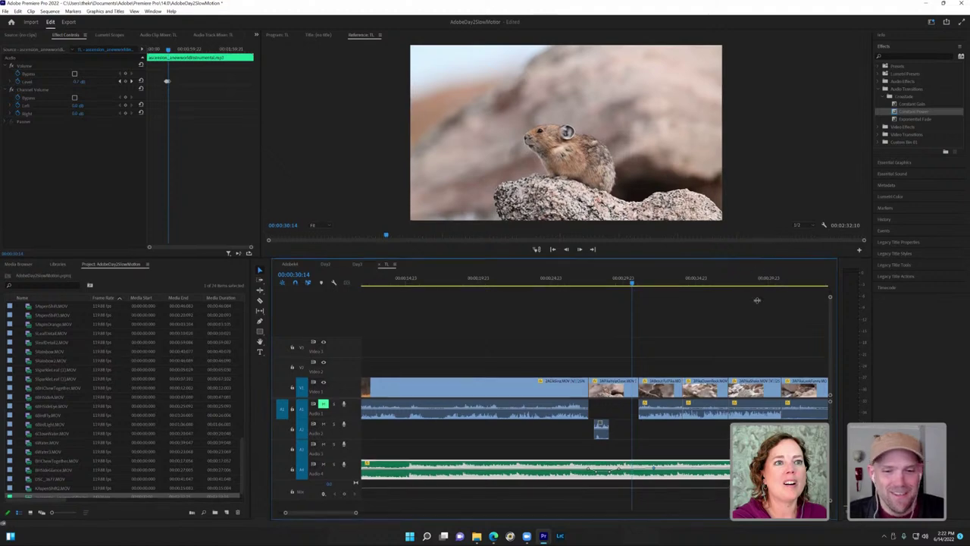
{"action": "left_click_drag", "start_coordinate": [755, 255], "coordinate": [749, 340]}
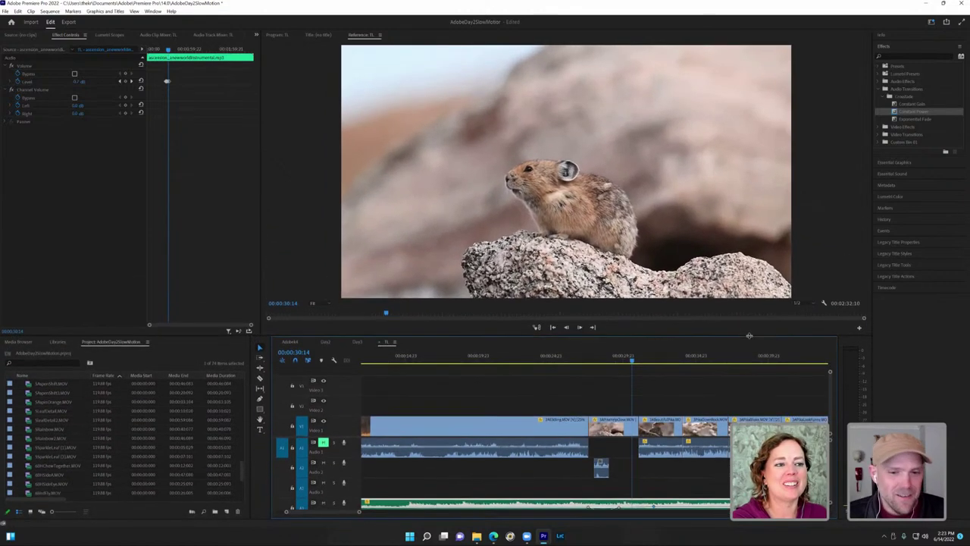
{"action": "left_click_drag", "start_coordinate": [834, 445], "coordinate": [832, 430]}
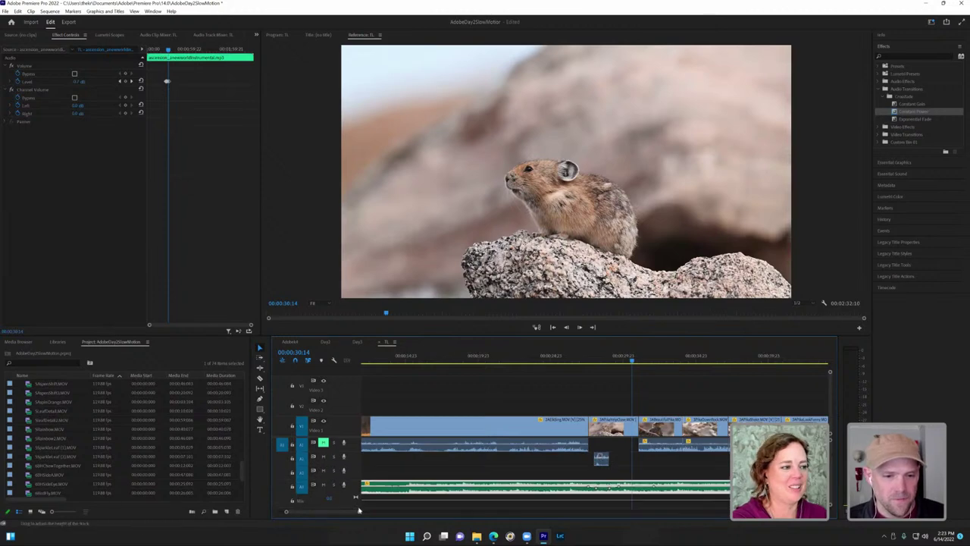
{"action": "left_click_drag", "start_coordinate": [358, 512], "coordinate": [532, 535]}
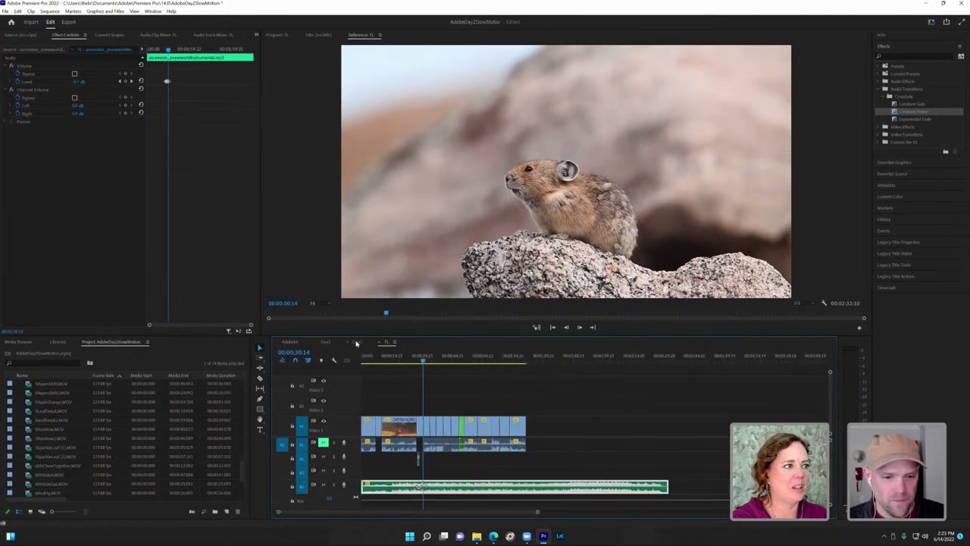
{"action": "left_click", "coordinate": [359, 342]}
{"action": "left_click", "coordinate": [290, 342]}
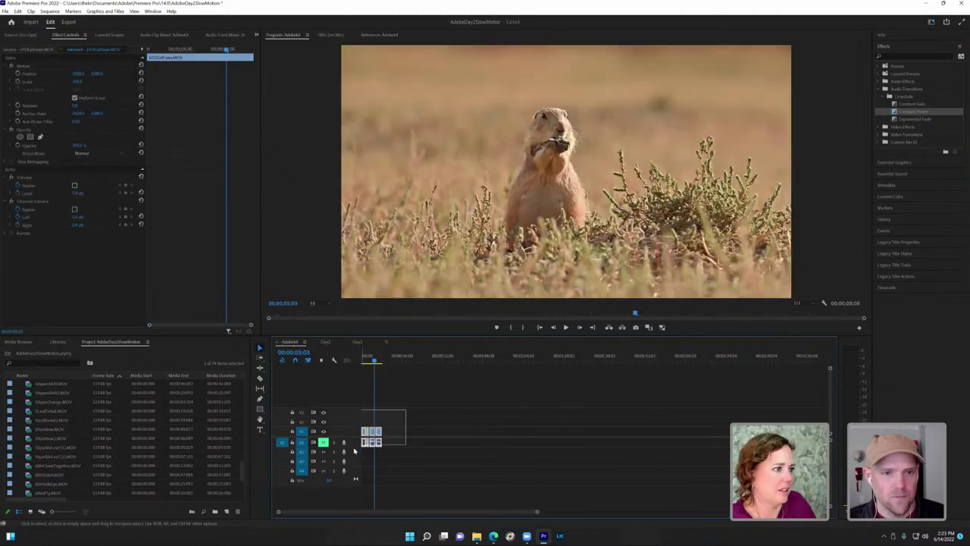
{"action": "left_click", "coordinate": [386, 342]}
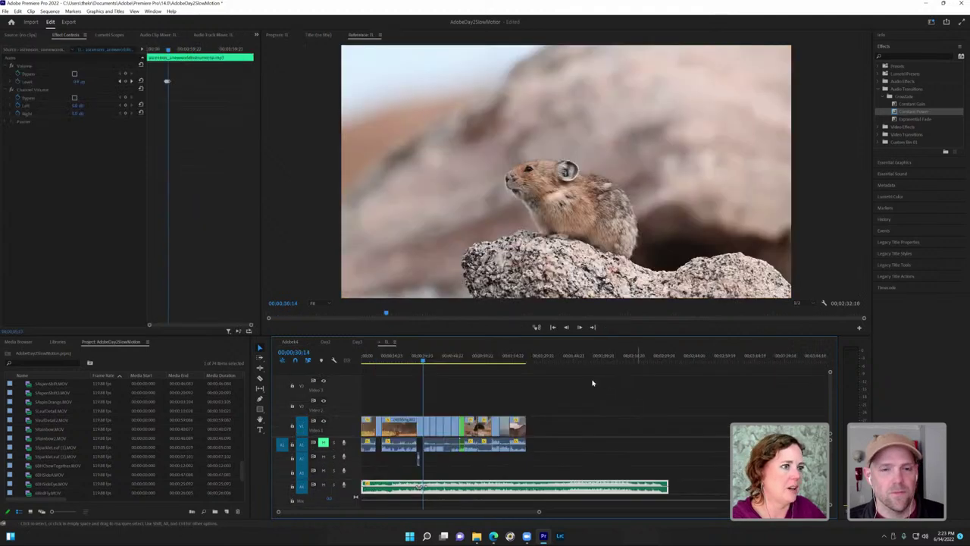
Step: Insert a short clip past the end and ripple delete the empty gap on V1
{"action": "left_click", "coordinate": [561, 356]}
{"action": "key", "text": "period"}
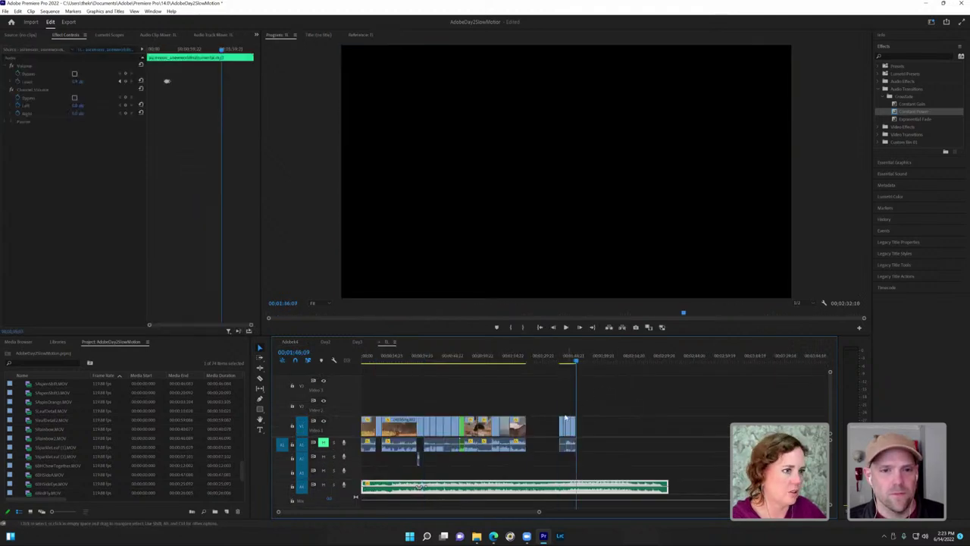
{"action": "right_click", "coordinate": [554, 424]}
{"action": "left_click", "coordinate": [583, 427]}
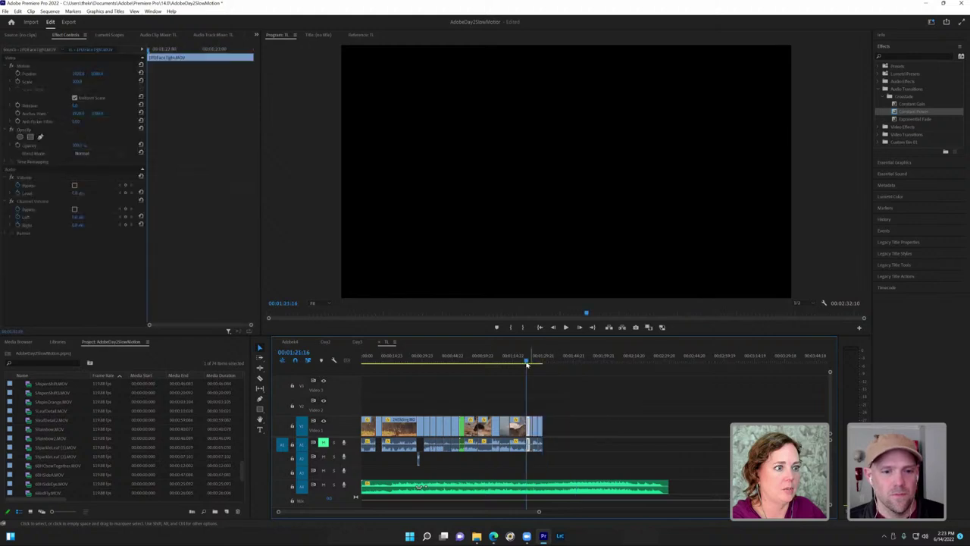
{"action": "left_click_drag", "start_coordinate": [529, 367], "coordinate": [489, 378]}
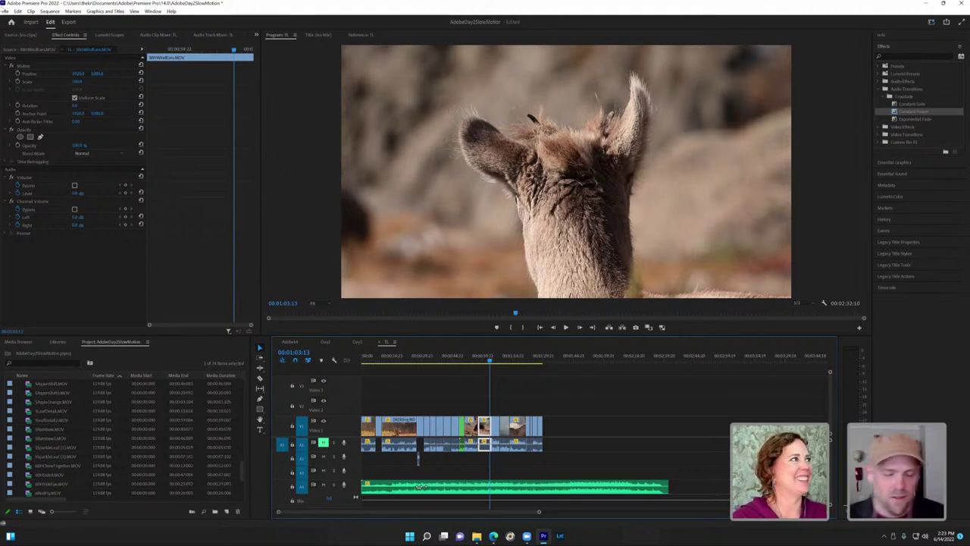
Step: Save the project and close Premiere Pro
{"action": "left_click", "coordinate": [5, 11]}
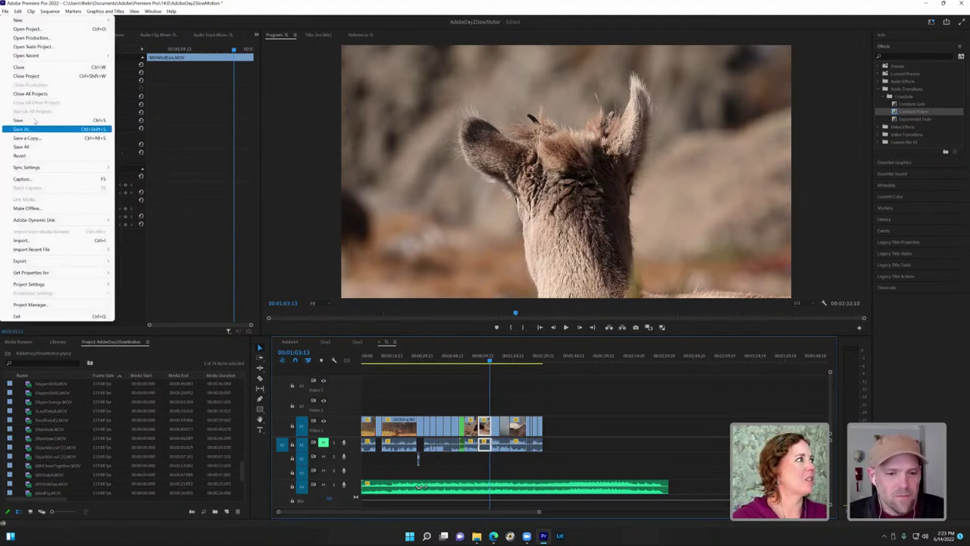
{"action": "left_click", "coordinate": [34, 120]}
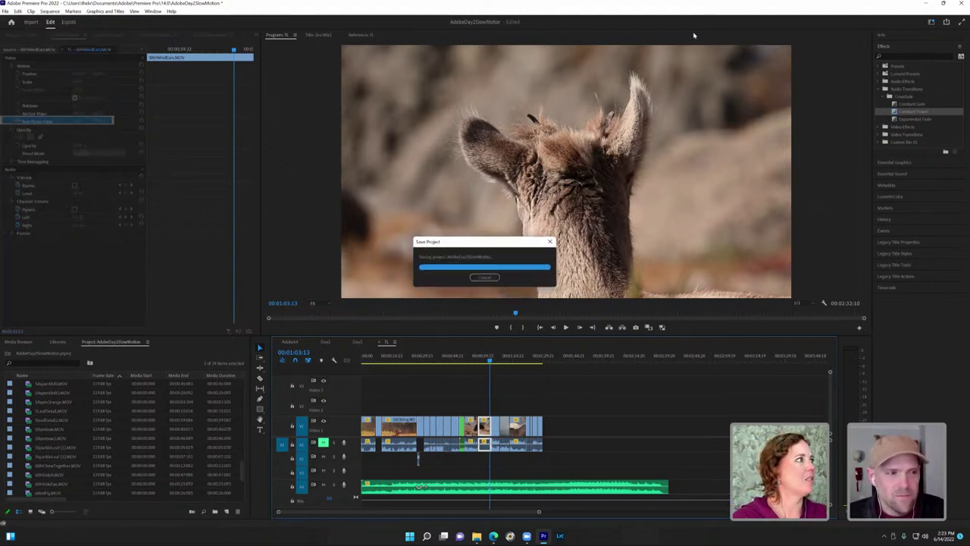
{"action": "left_click", "coordinate": [964, 4]}
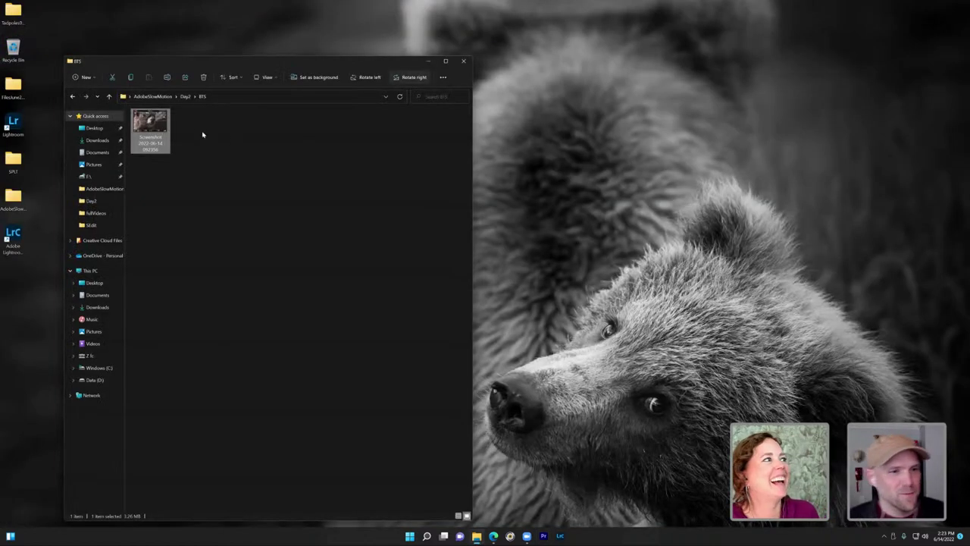
Step: Navigate AdobeSlowMotion > Day1 > fullVideos and select the first exported video
{"action": "left_click", "coordinate": [161, 97]}
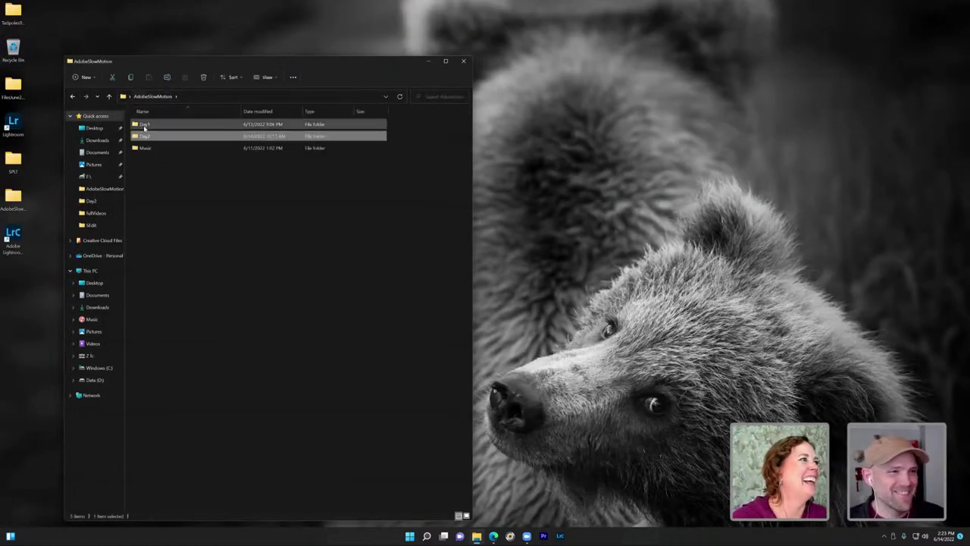
{"action": "double_click", "coordinate": [152, 123]}
{"action": "double_click", "coordinate": [151, 183]}
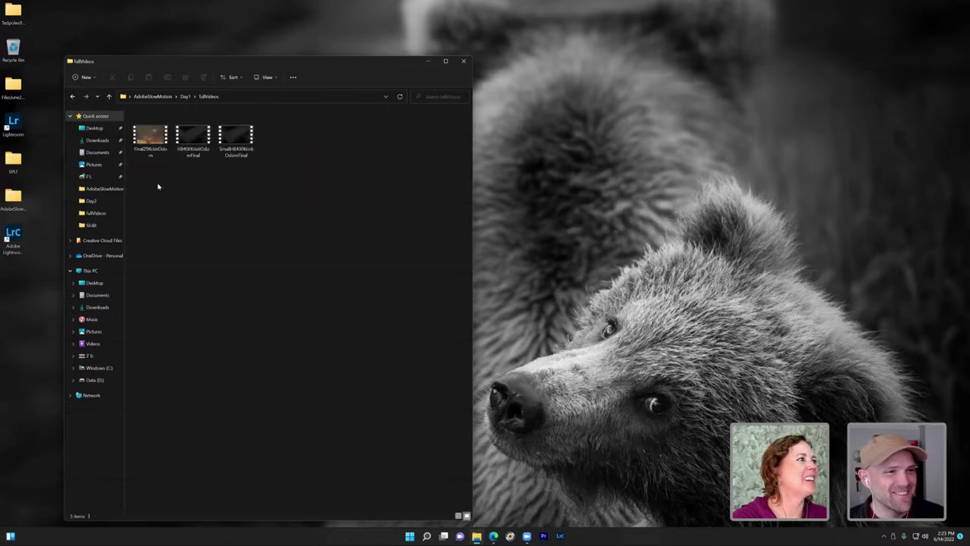
{"action": "left_click", "coordinate": [146, 138]}
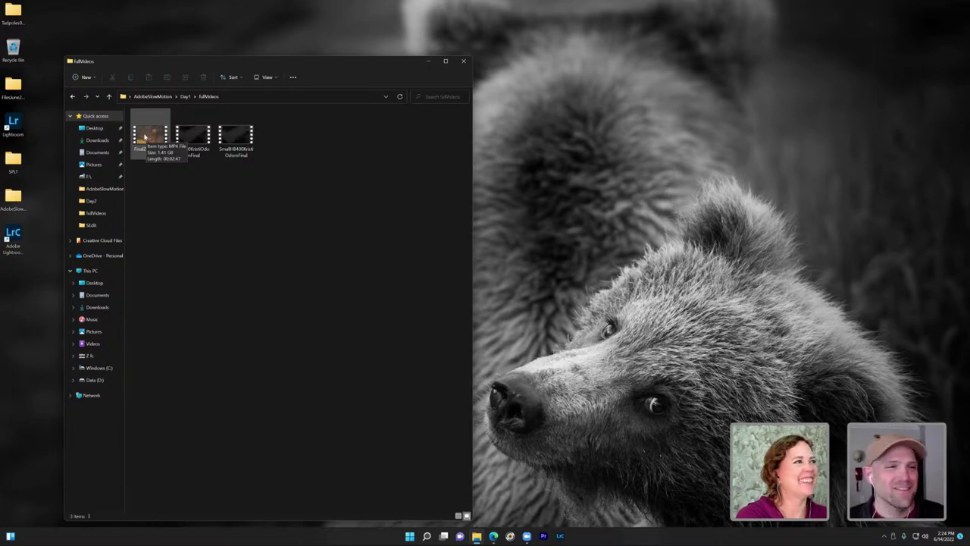
Step: Play the first exported MP4 in Movies & TV through its full 2:47 runtime
{"action": "double_click", "coordinate": [144, 136]}
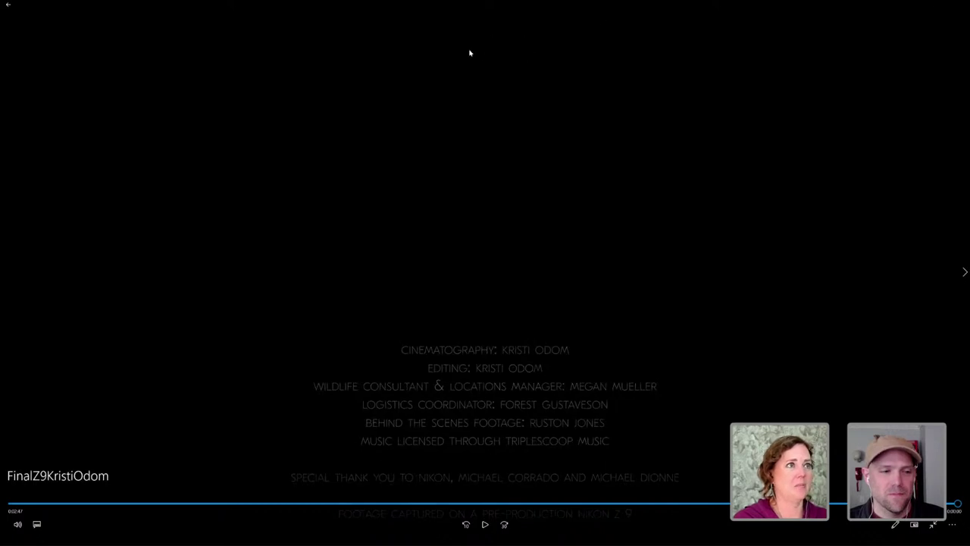
Step: Close the video player and minimize Premiere Pro and the fullVideos window to clear the desktop
{"action": "left_click", "coordinate": [8, 4]}
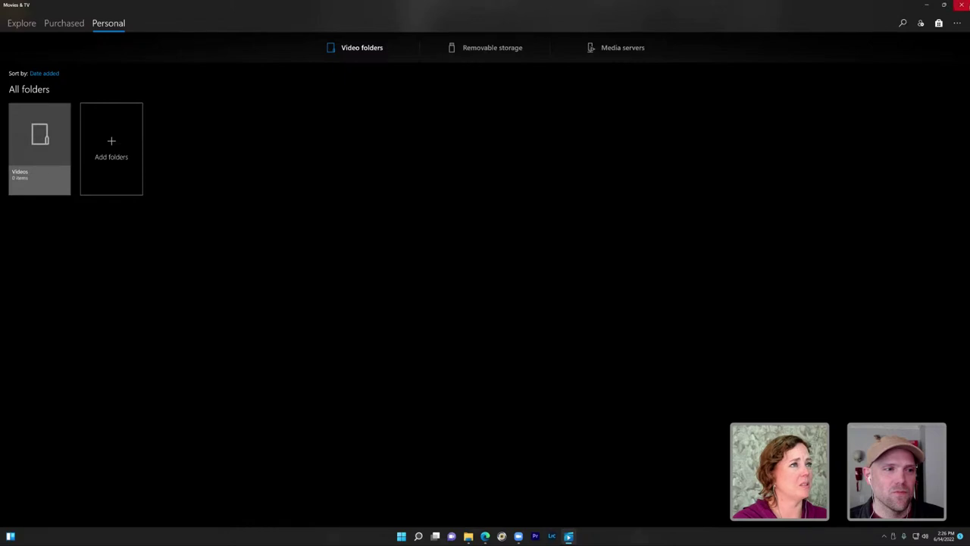
{"action": "left_click", "coordinate": [962, 6]}
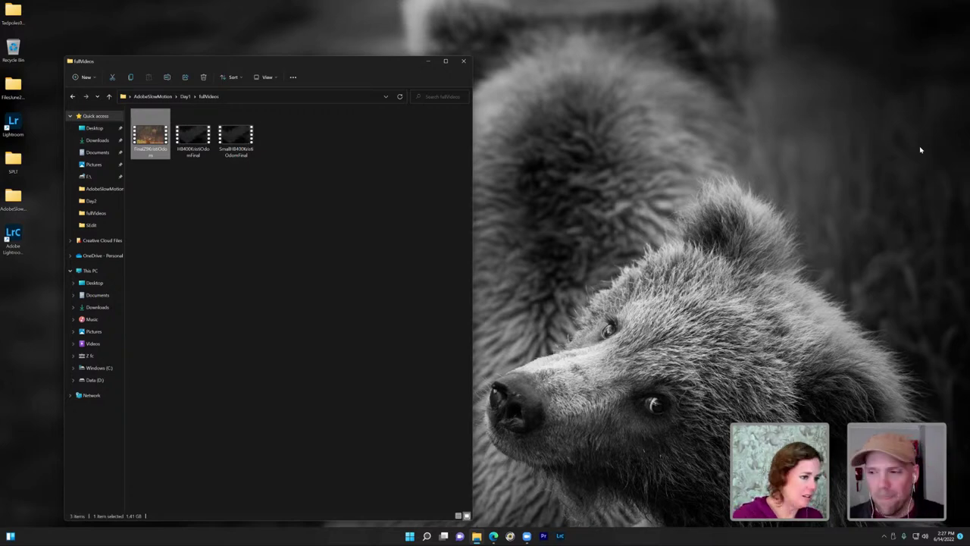
{"action": "left_click", "coordinate": [543, 535]}
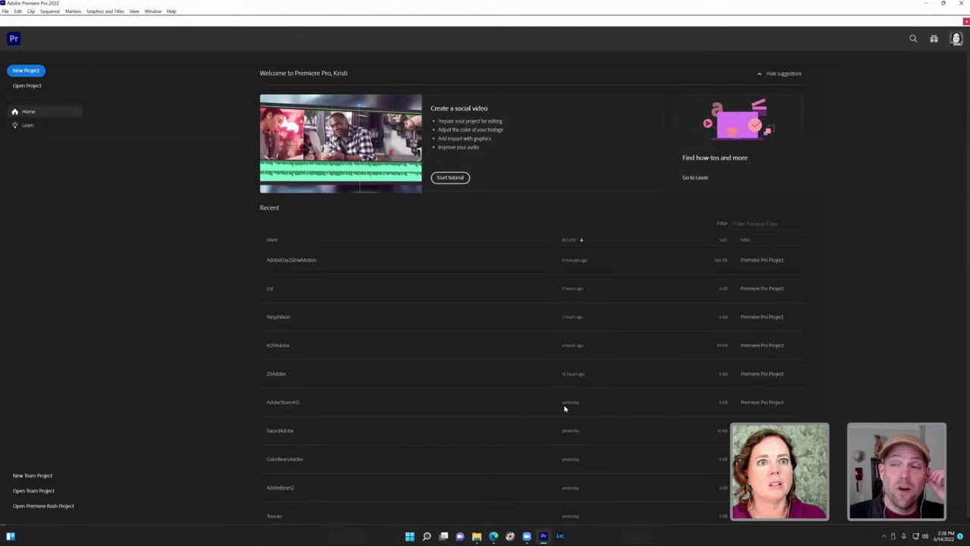
{"action": "left_click", "coordinate": [925, 3]}
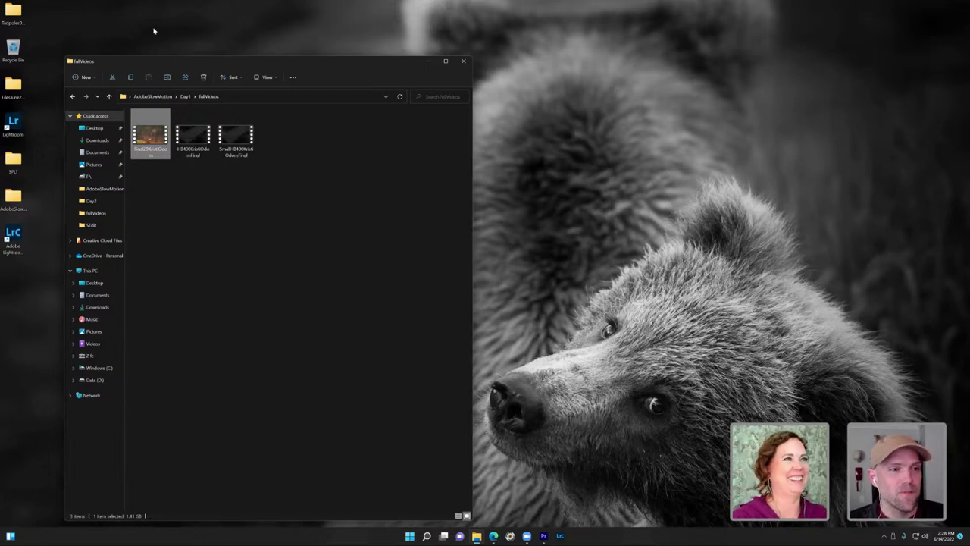
{"action": "left_click", "coordinate": [426, 61]}
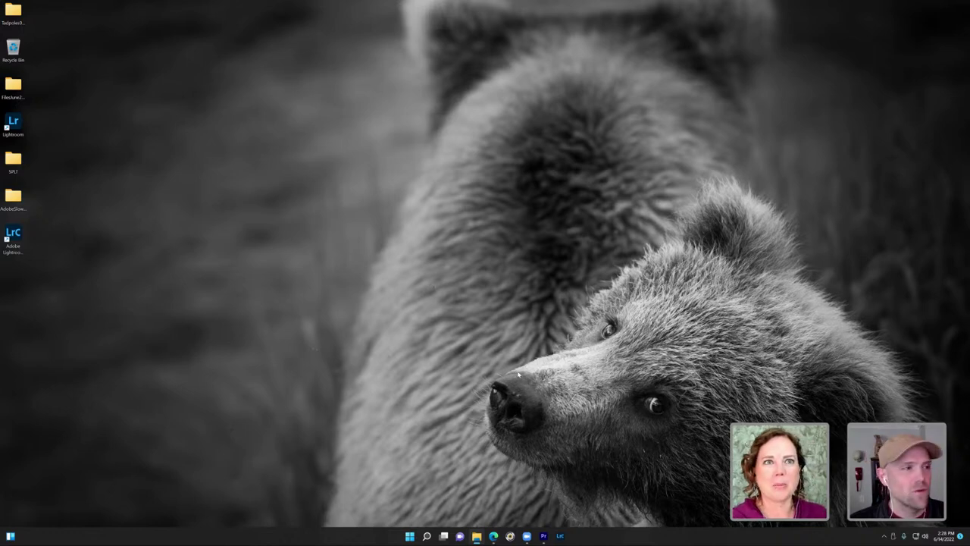
Step: Bring up the Edge window previews from the taskbar
{"action": "mouse_move", "coordinate": [493, 536]}
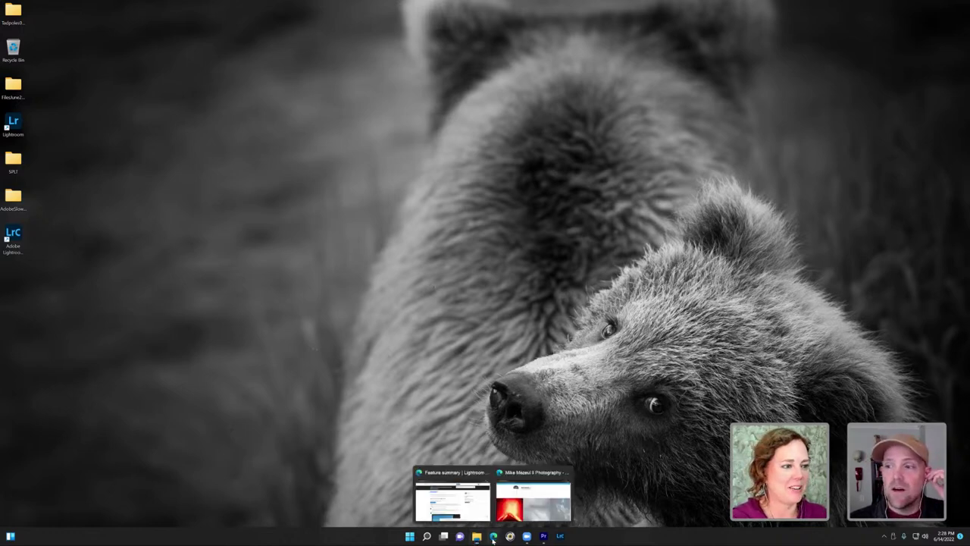
Step: Restore the photography website window full screen and scroll through the home page gallery
{"action": "left_click", "coordinate": [532, 500]}
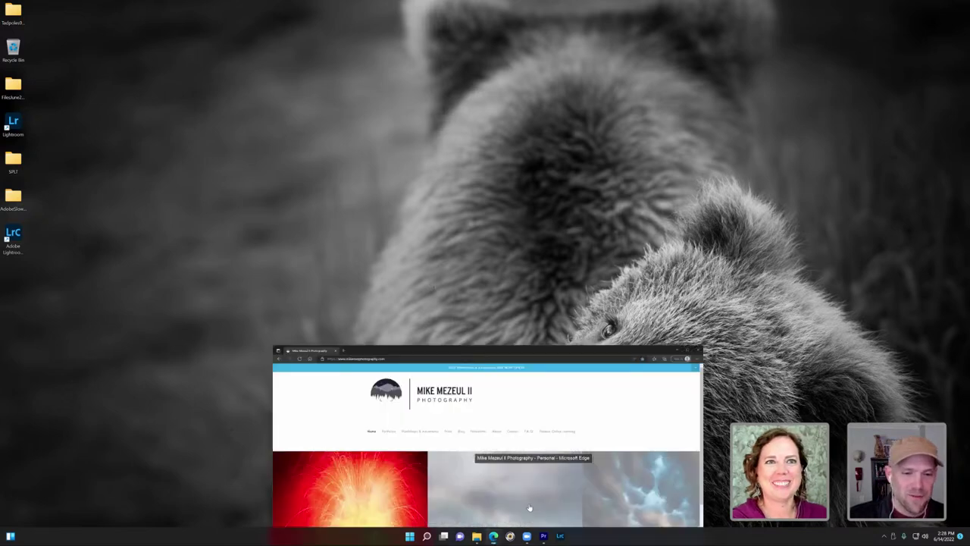
{"action": "left_click", "coordinate": [814, 238]}
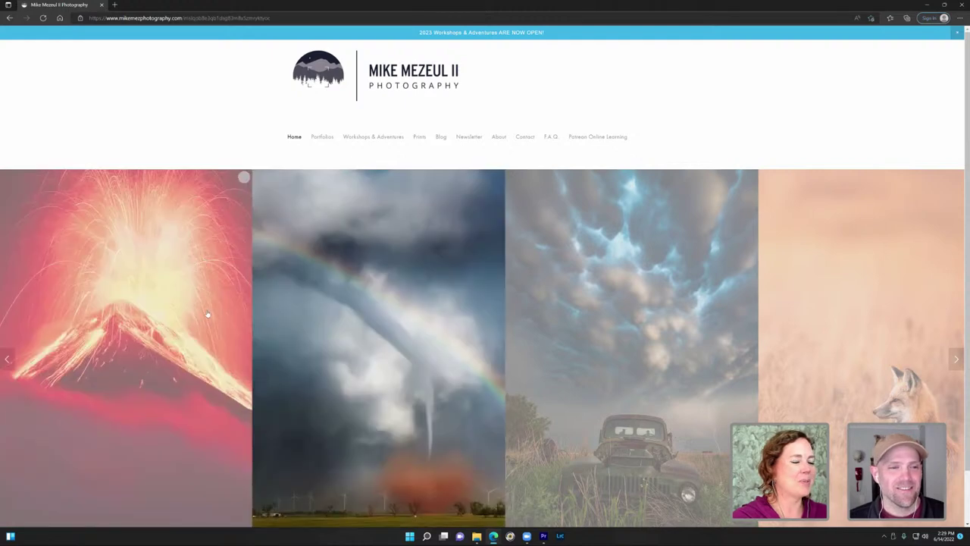
{"action": "scroll", "coordinate": [208, 314], "scroll_direction": "down", "scroll_amount": 1}
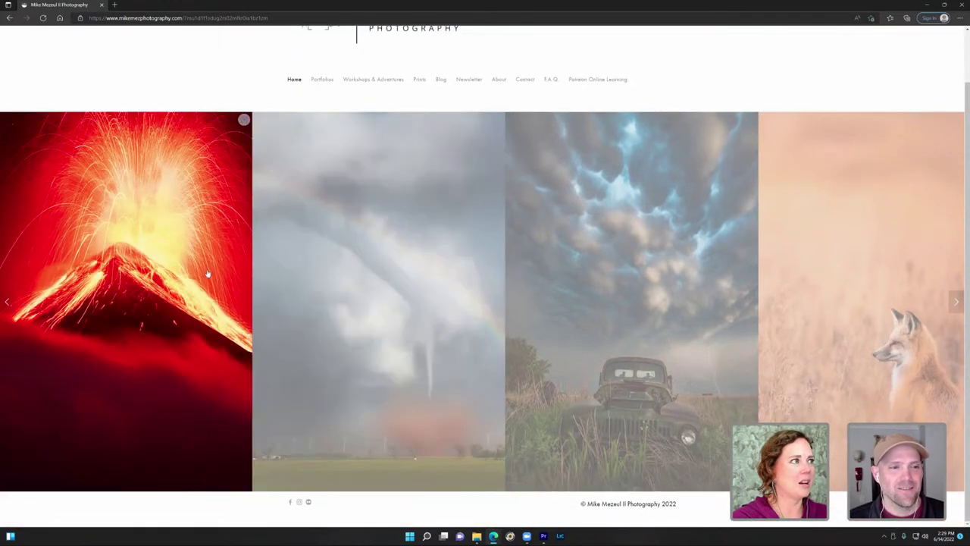
{"action": "scroll", "coordinate": [315, 206], "scroll_direction": "up", "scroll_amount": 1}
{"action": "mouse_move", "coordinate": [321, 135]}
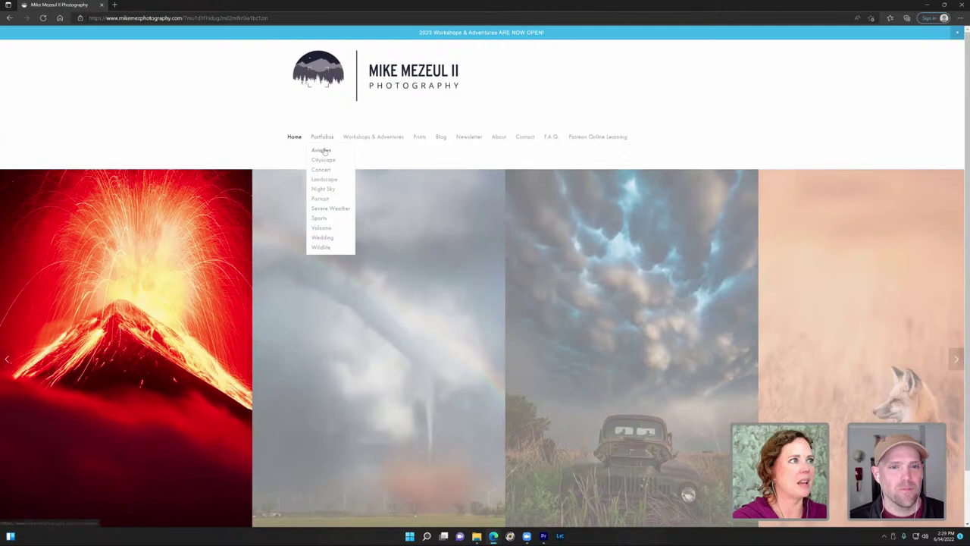
Step: Open the Volcano portfolio page and scroll through it
{"action": "left_click", "coordinate": [321, 228]}
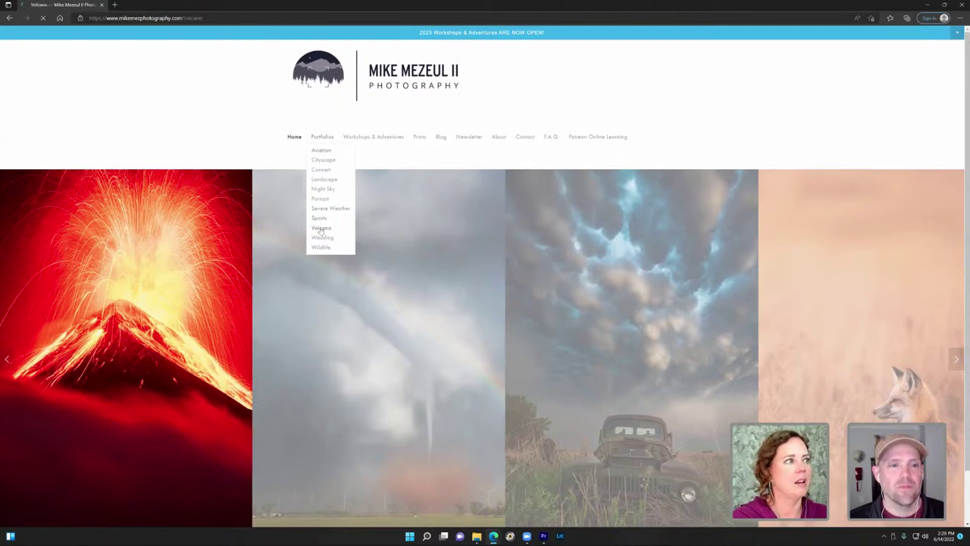
{"action": "scroll", "coordinate": [303, 283], "scroll_direction": "down", "scroll_amount": 1}
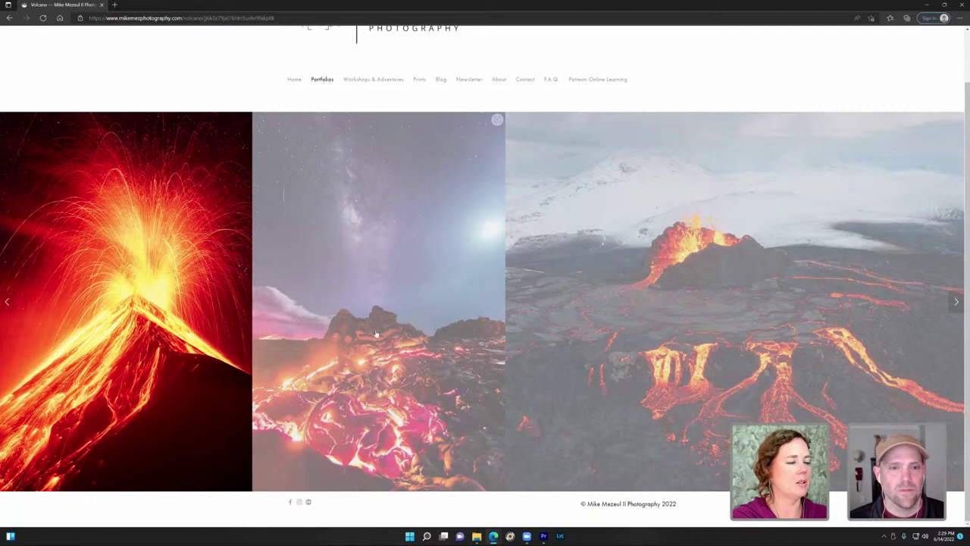
{"action": "scroll", "coordinate": [301, 346], "scroll_direction": "up", "scroll_amount": 1}
{"action": "mouse_move", "coordinate": [370, 137]}
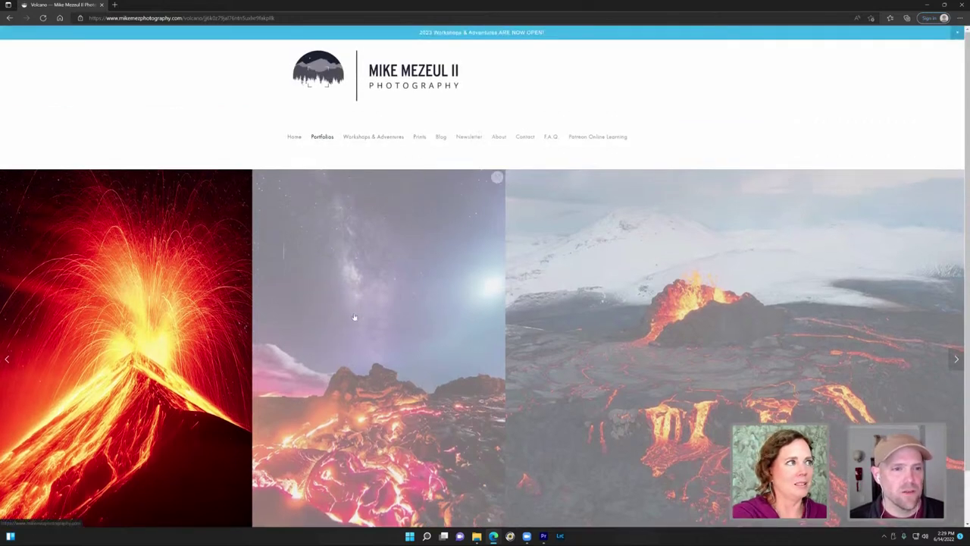
{"action": "scroll", "coordinate": [341, 350], "scroll_direction": "down", "scroll_amount": 1}
Step: Dismiss the visual search panel and step the gallery back to the lava fountain behind trees
{"action": "left_click", "coordinate": [244, 121]}
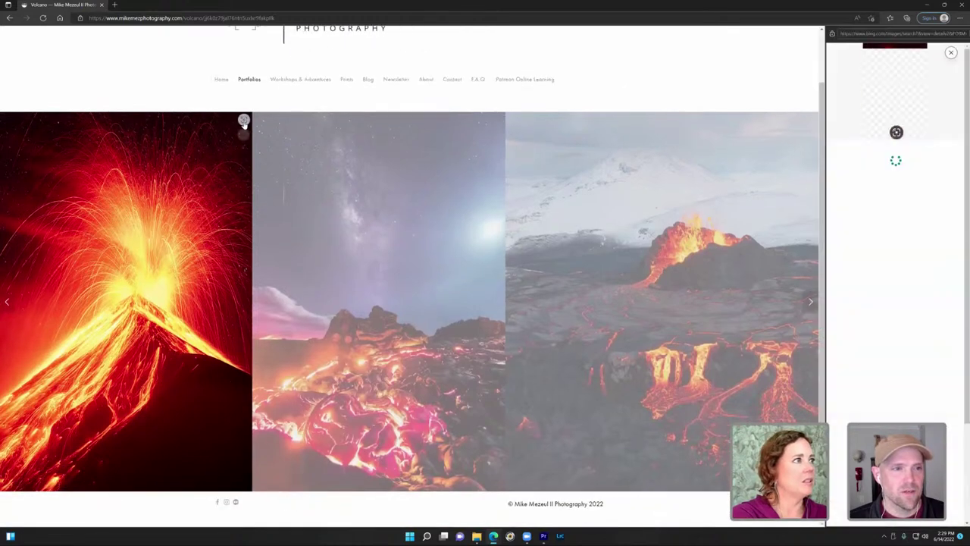
{"action": "left_click", "coordinate": [951, 53]}
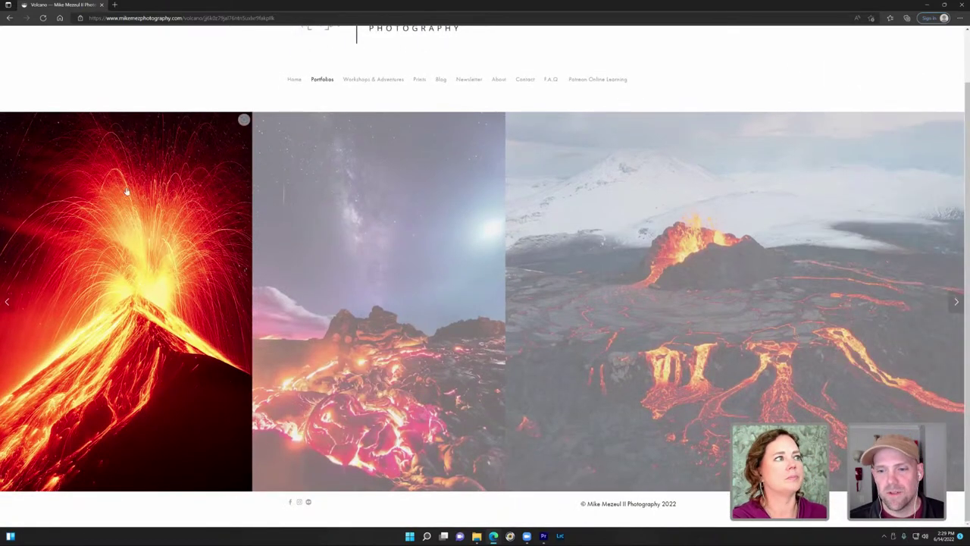
{"action": "left_click", "coordinate": [10, 303]}
{"action": "left_click", "coordinate": [10, 304]}
{"action": "left_click", "coordinate": [10, 303]}
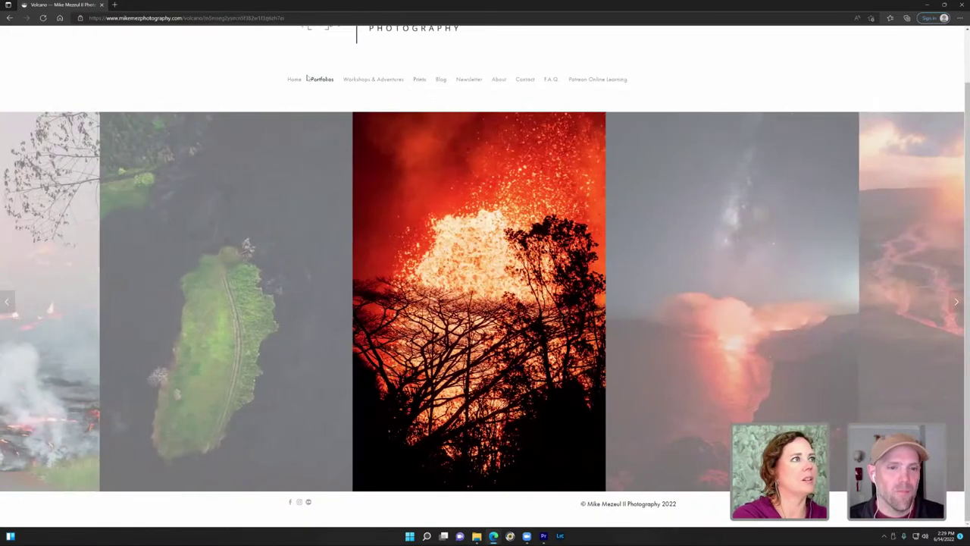
Step: Open Severe Weather in a smaller, resized window and advance to the orange dust tornado photo
{"action": "mouse_move", "coordinate": [320, 80]}
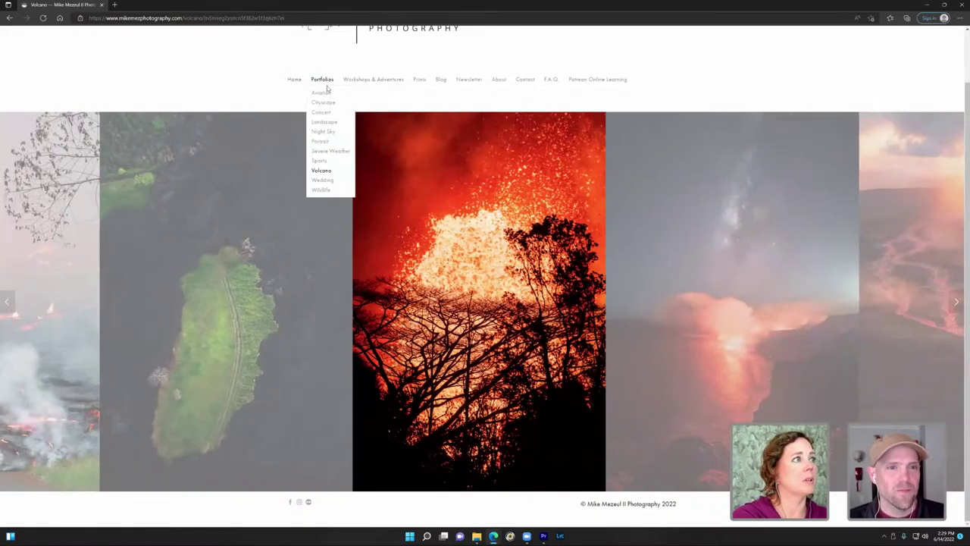
{"action": "left_click", "coordinate": [329, 151]}
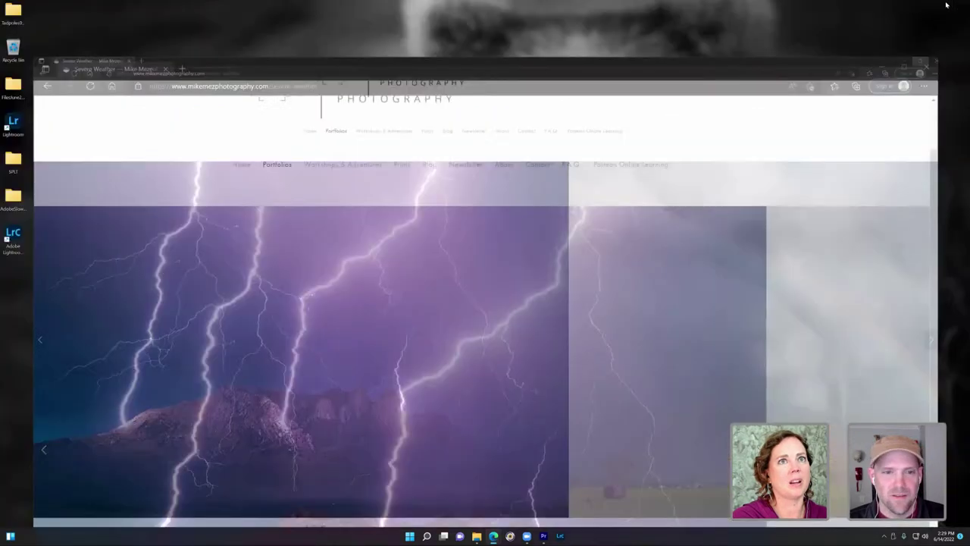
{"action": "left_click", "coordinate": [944, 5]}
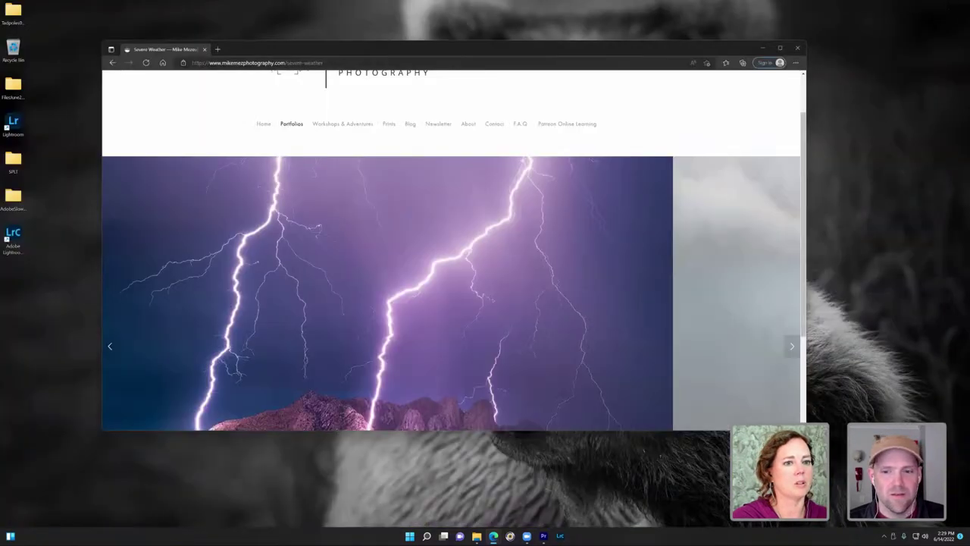
{"action": "left_click_drag", "start_coordinate": [690, 518], "coordinate": [686, 522]}
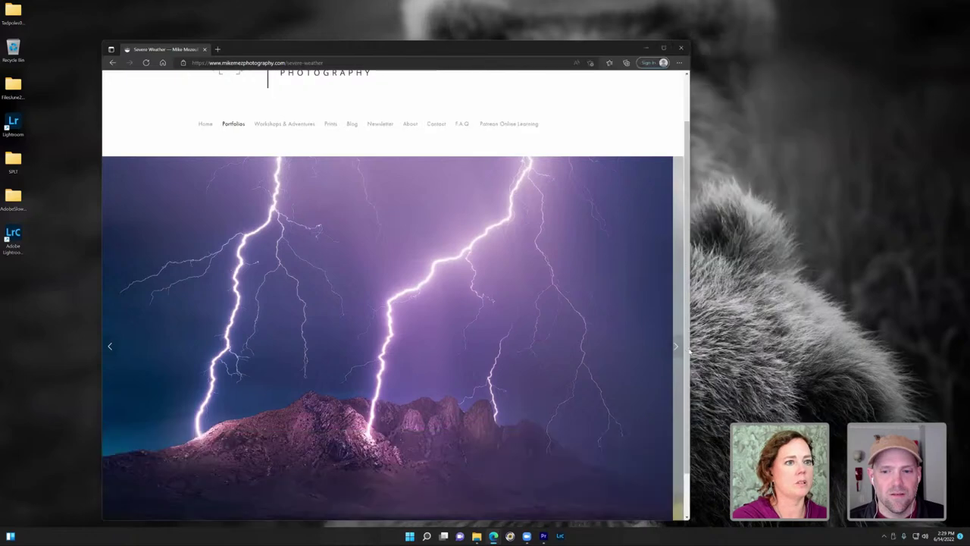
{"action": "left_click", "coordinate": [677, 347]}
{"action": "left_click", "coordinate": [677, 347]}
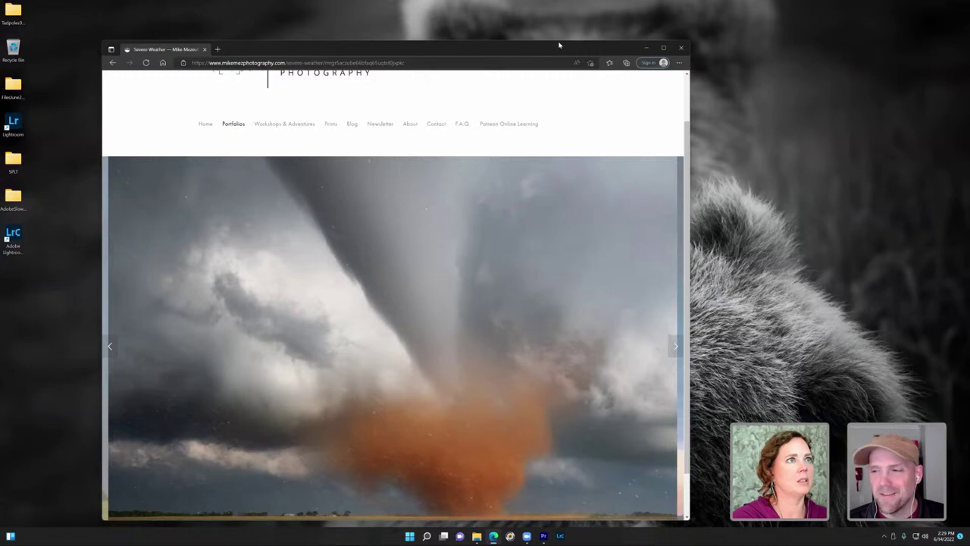
{"action": "left_click_drag", "start_coordinate": [566, 30], "coordinate": [570, 31]}
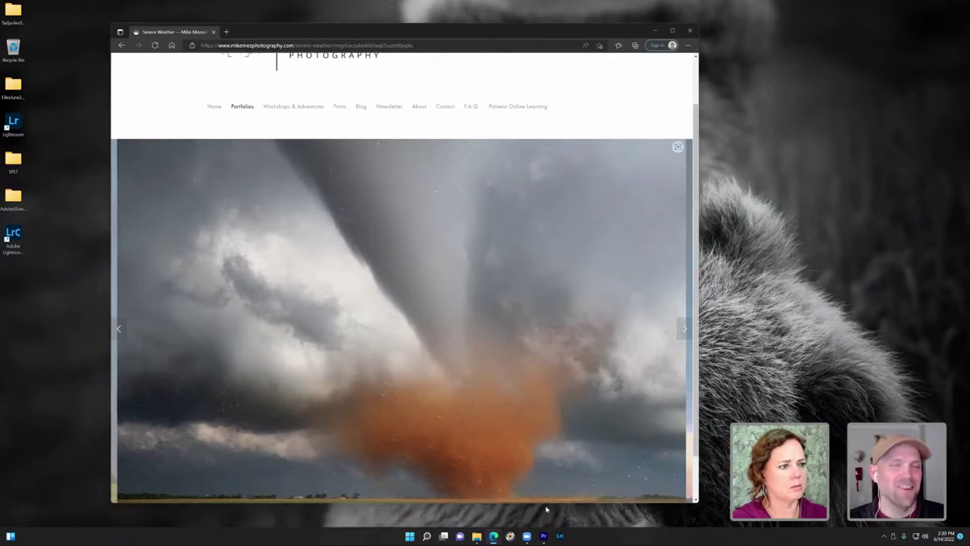
{"action": "left_click_drag", "start_coordinate": [565, 503], "coordinate": [565, 521]}
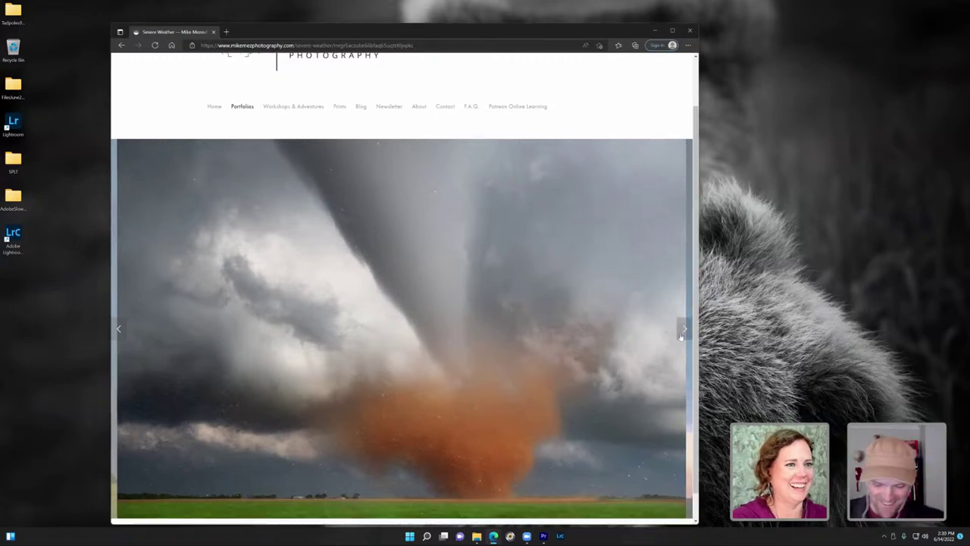
Step: Page through the supercell, Grand Canyon, dust storm, mammatus and tornado photos to the lighthouse wave
{"action": "left_click", "coordinate": [682, 332]}
{"action": "left_click", "coordinate": [683, 332]}
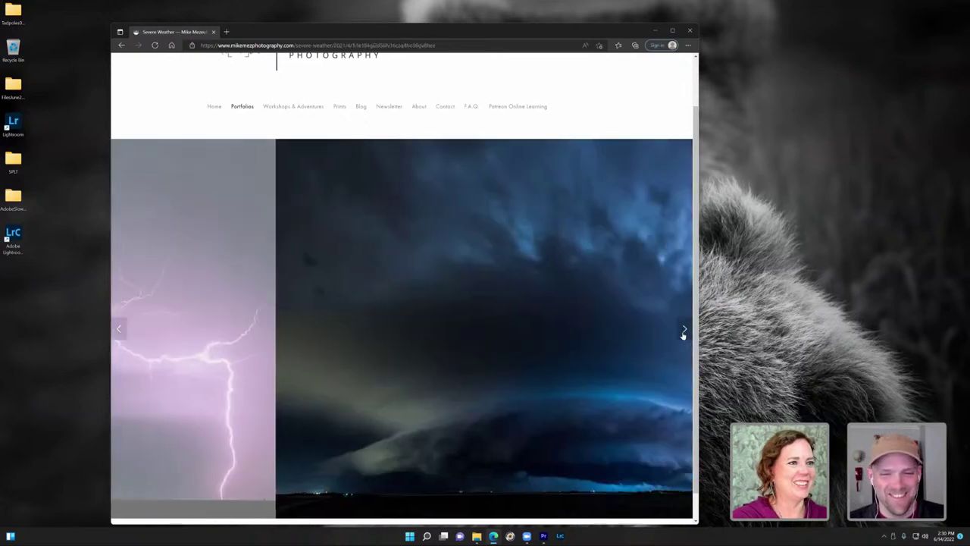
{"action": "left_click", "coordinate": [683, 332]}
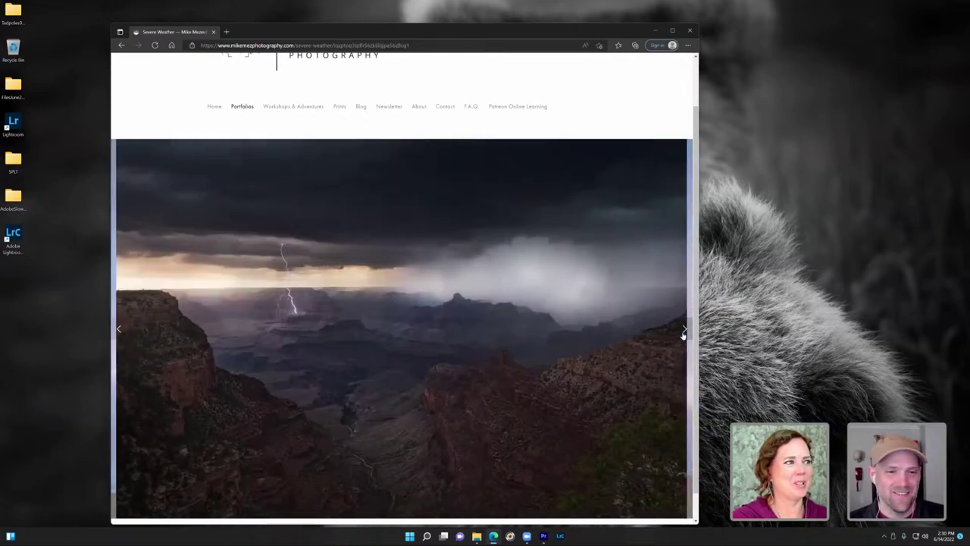
{"action": "left_click", "coordinate": [682, 331]}
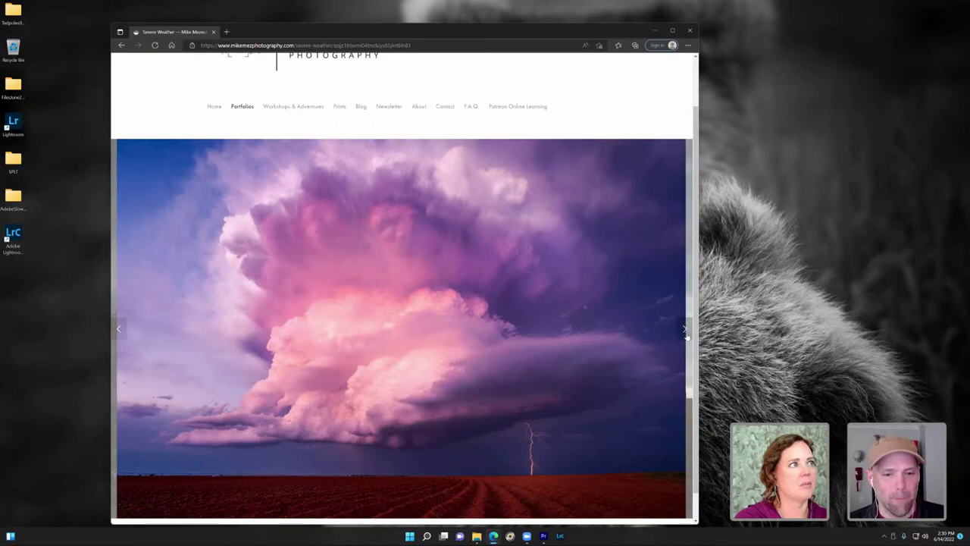
{"action": "left_click", "coordinate": [685, 332]}
{"action": "left_click", "coordinate": [685, 332]}
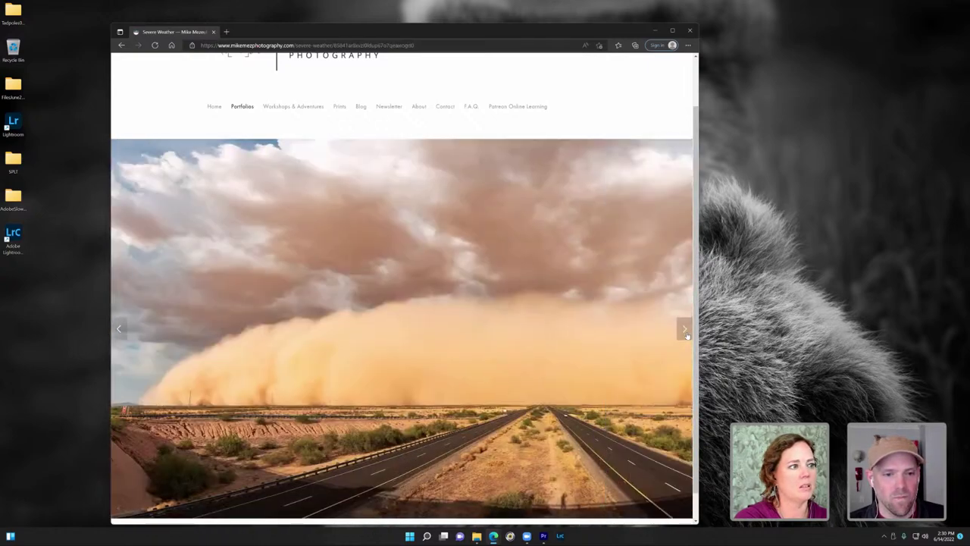
{"action": "left_click", "coordinate": [685, 332]}
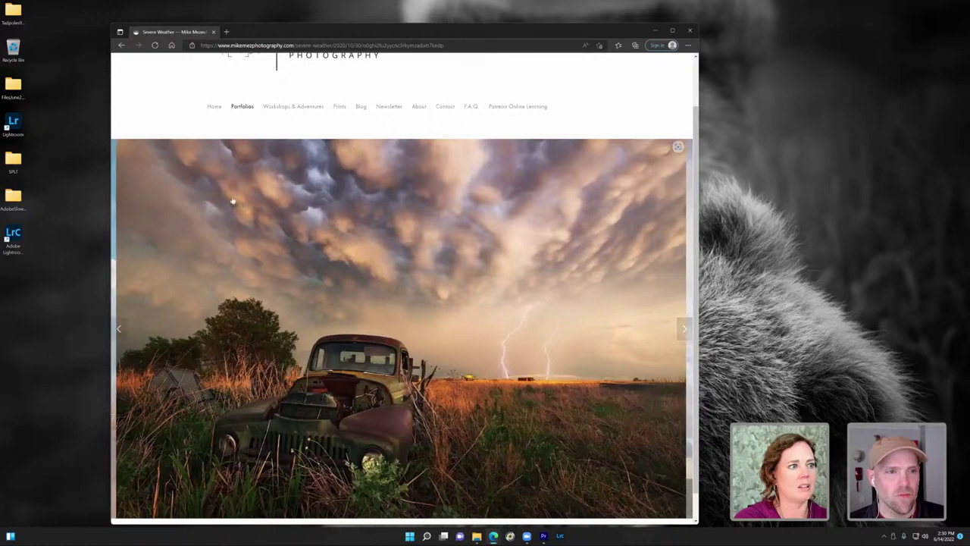
{"action": "left_click", "coordinate": [684, 331]}
{"action": "left_click", "coordinate": [685, 331]}
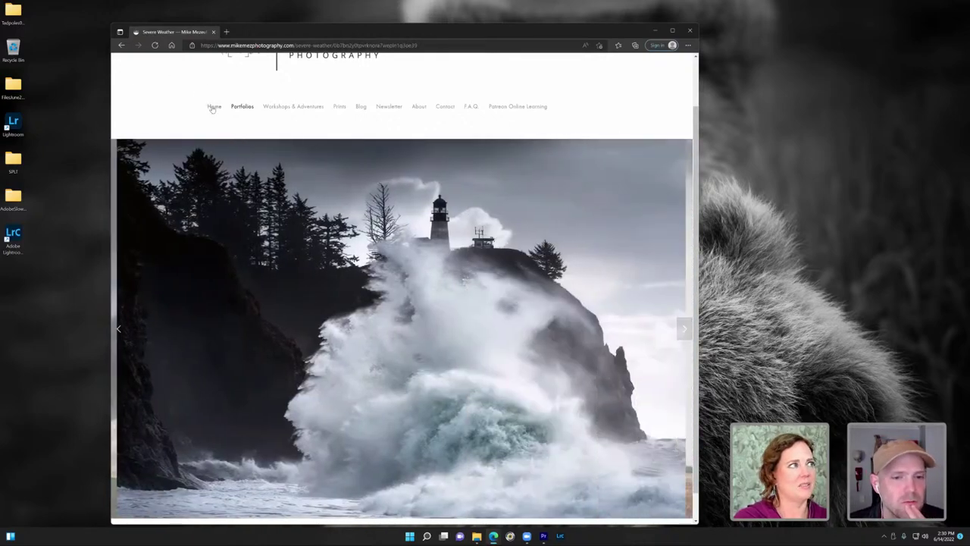
Step: Return to the photography site's homepage, then nudge the Edge window up and make it taller
{"action": "left_click", "coordinate": [214, 106]}
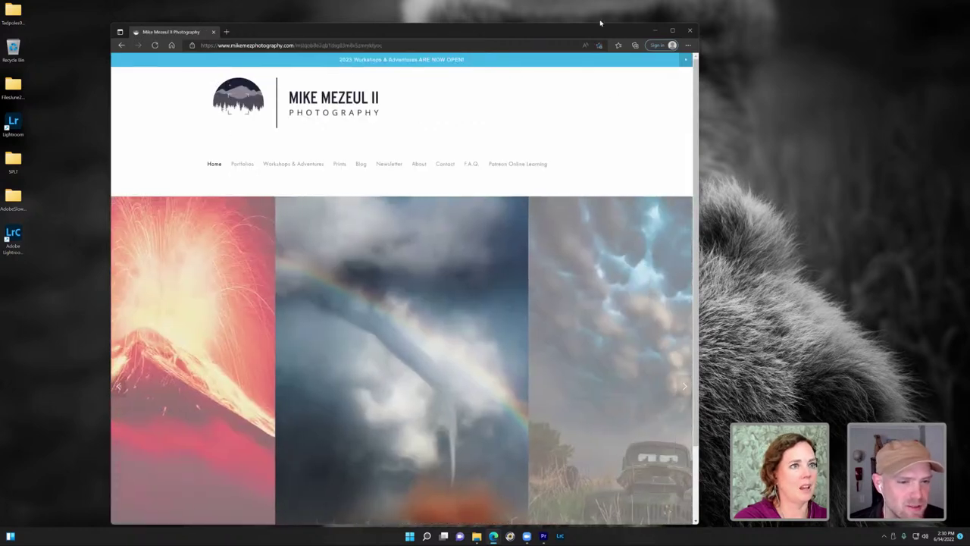
{"action": "left_click_drag", "start_coordinate": [591, 32], "coordinate": [591, 19]}
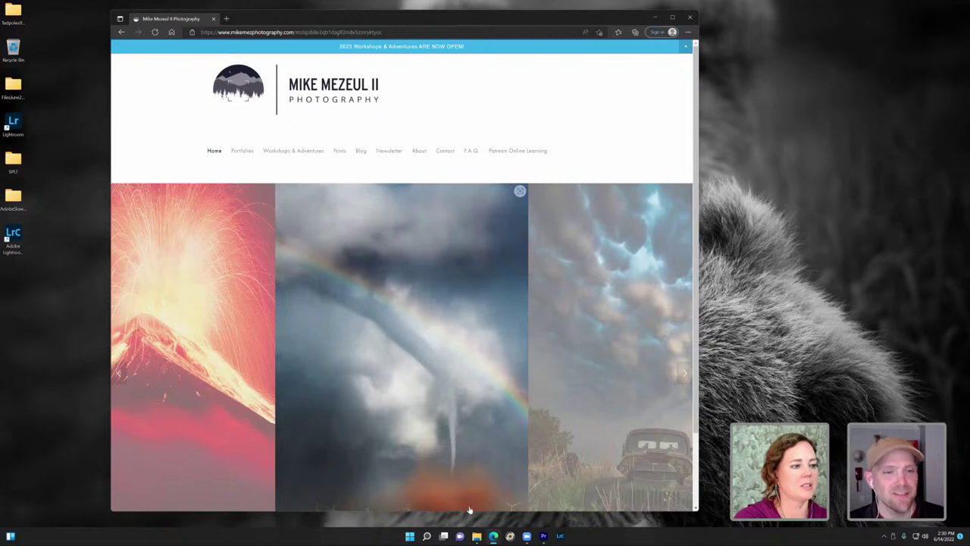
{"action": "left_click_drag", "start_coordinate": [471, 514], "coordinate": [472, 526]}
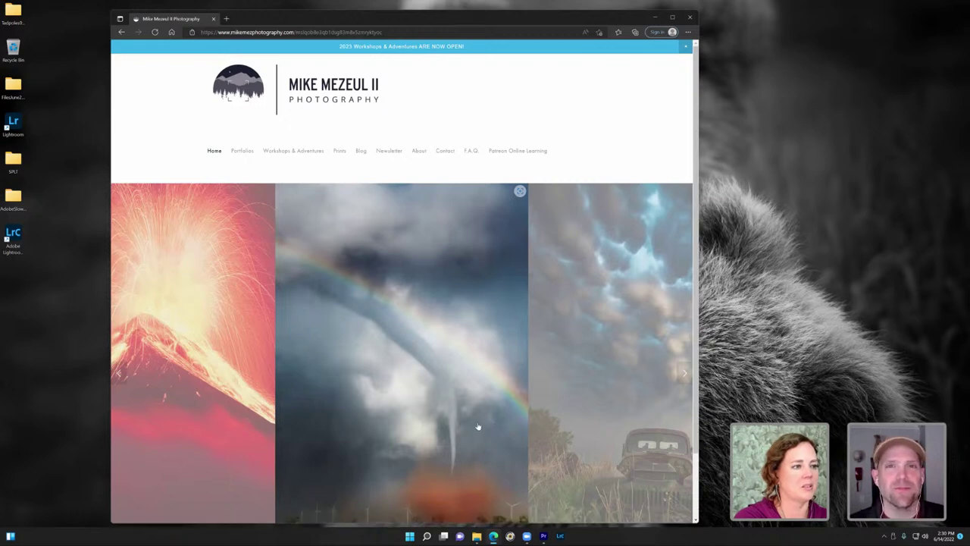
Step: Cycle the homepage slider through the truck, fox, mountain-lake and Milky Way truck photos to the volcano
{"action": "scroll", "coordinate": [480, 429], "scroll_direction": "down", "scroll_amount": 2}
{"action": "scroll", "coordinate": [480, 429], "scroll_direction": "up", "scroll_amount": 2}
{"action": "scroll", "coordinate": [480, 429], "scroll_direction": "down", "scroll_amount": 2}
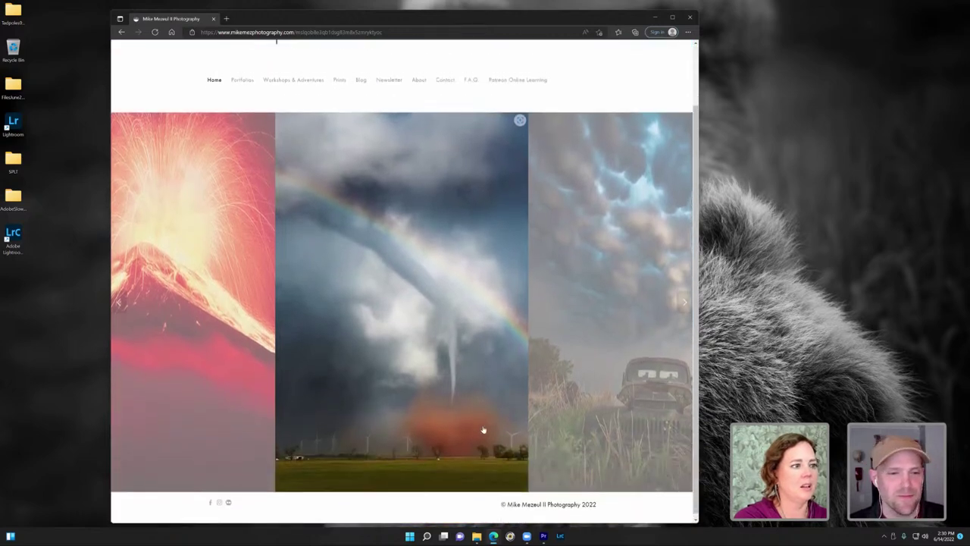
{"action": "scroll", "coordinate": [483, 429], "scroll_direction": "up", "scroll_amount": 2}
{"action": "scroll", "coordinate": [485, 429], "scroll_direction": "down", "scroll_amount": 2}
{"action": "left_click", "coordinate": [684, 299]}
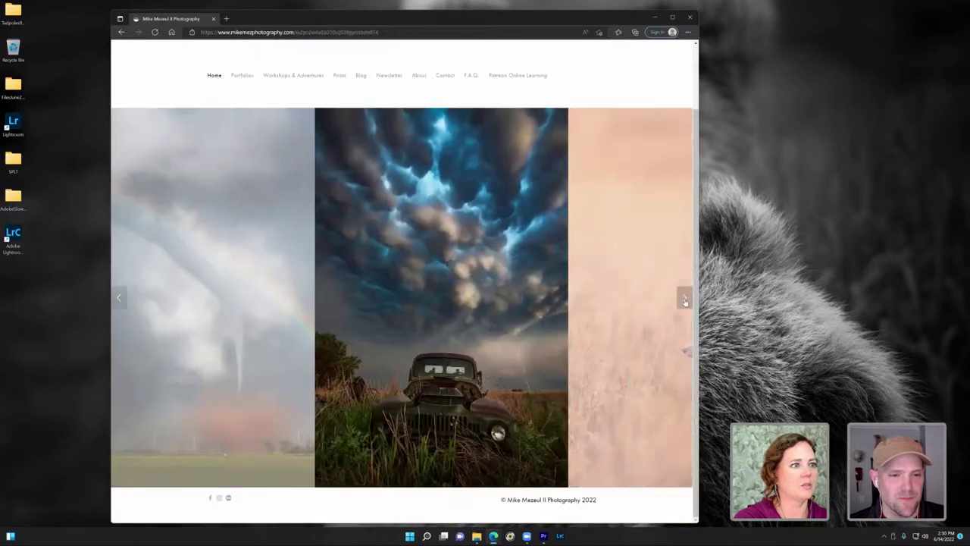
{"action": "left_click", "coordinate": [685, 299]}
{"action": "left_click", "coordinate": [684, 299]}
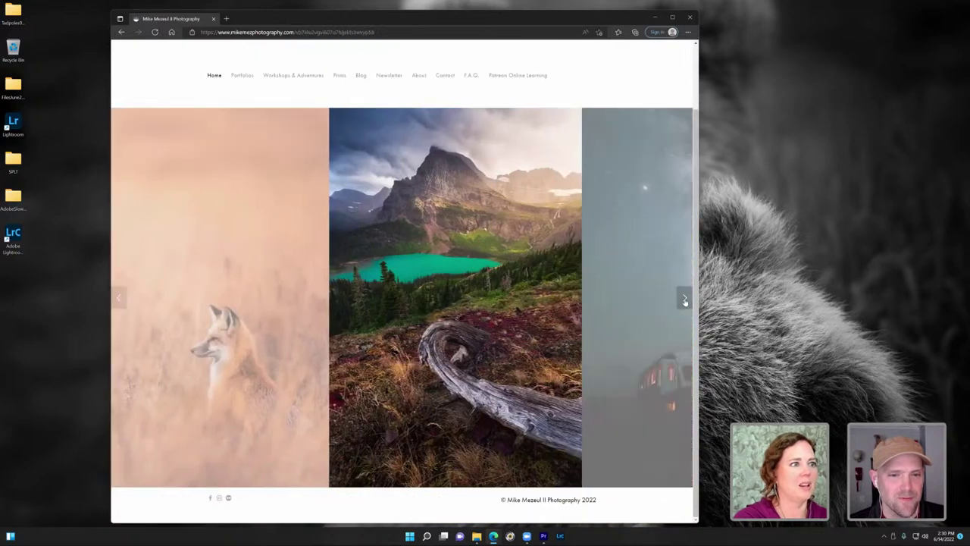
{"action": "left_click", "coordinate": [685, 299]}
{"action": "left_click", "coordinate": [684, 298]}
{"action": "scroll", "coordinate": [450, 303], "scroll_direction": "up", "scroll_amount": 2}
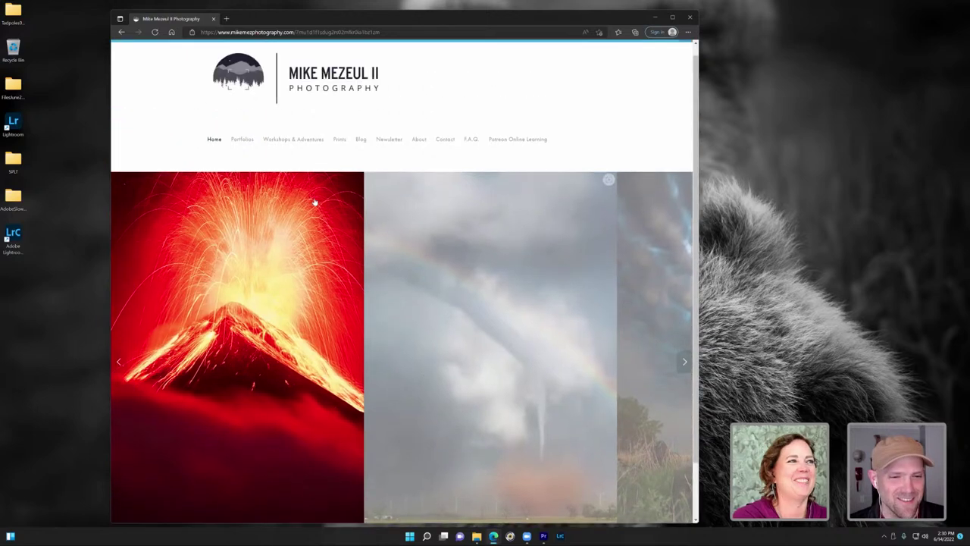
Step: Open Portfolios > Night Sky and page forward through the comet, Milky Way bus and aurora cabin photos
{"action": "mouse_move", "coordinate": [250, 157]}
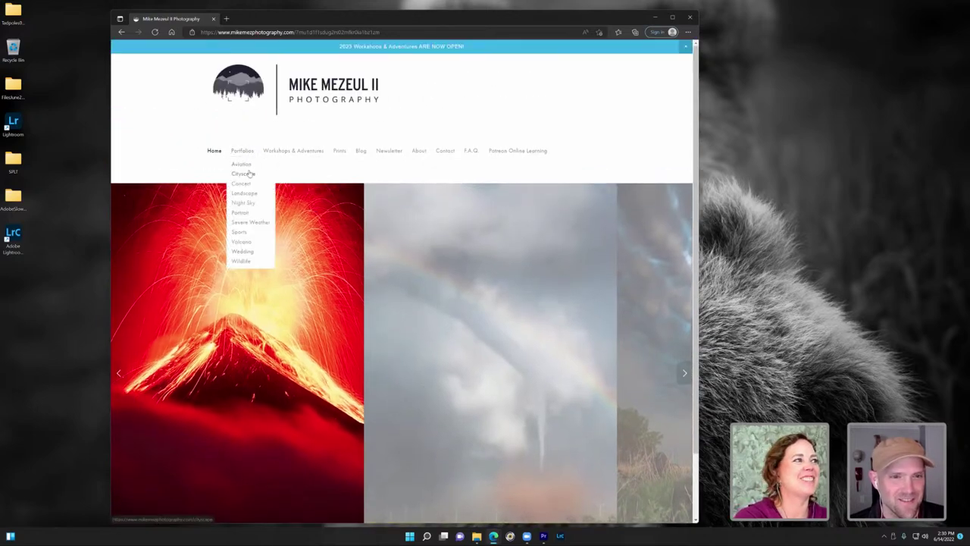
{"action": "left_click", "coordinate": [244, 202]}
{"action": "scroll", "coordinate": [347, 319], "scroll_direction": "down", "scroll_amount": 1}
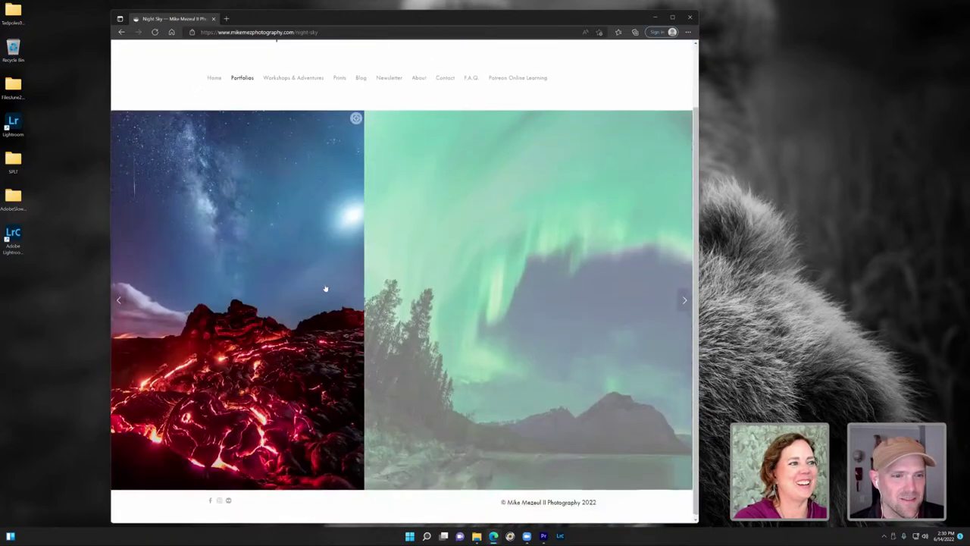
{"action": "left_click", "coordinate": [685, 300]}
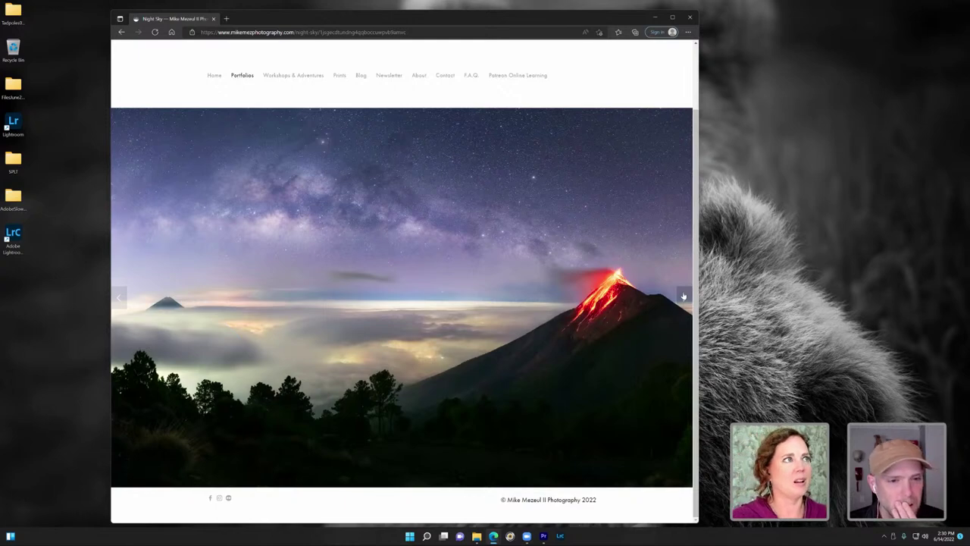
{"action": "left_click", "coordinate": [683, 296]}
{"action": "left_click", "coordinate": [683, 295]}
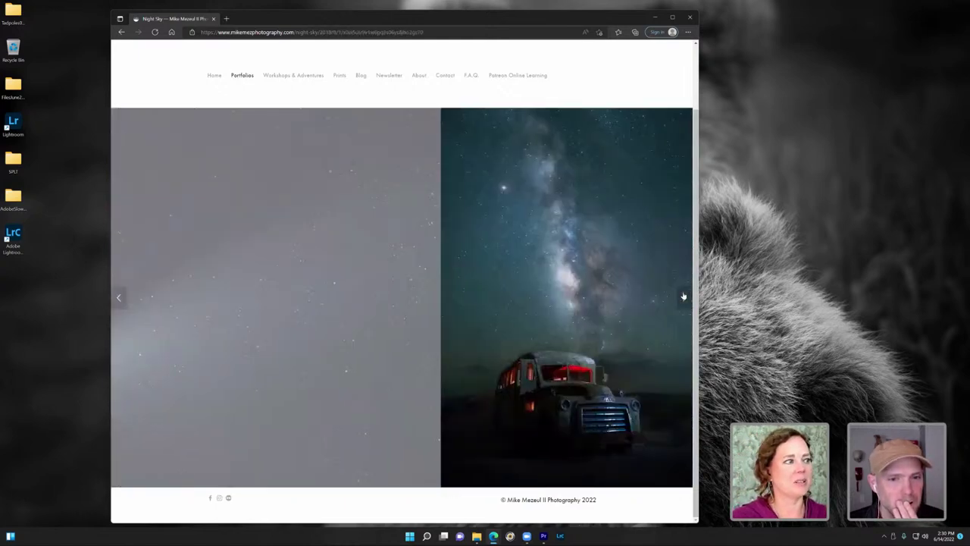
{"action": "left_click", "coordinate": [683, 296]}
Step: Page back through the Milky Way bus and comet photos to the volcano under the Milky Way
{"action": "scroll", "coordinate": [412, 283], "scroll_direction": "up", "scroll_amount": 2}
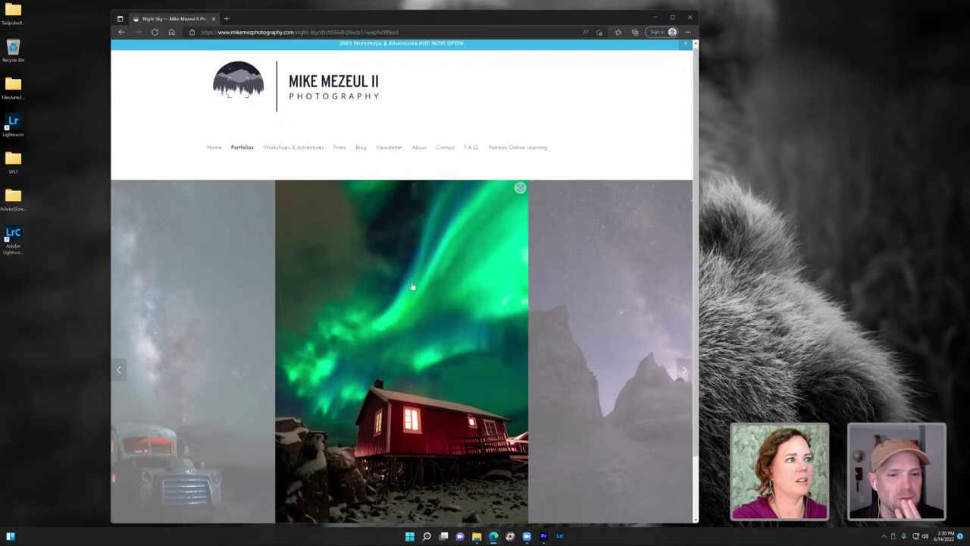
{"action": "scroll", "coordinate": [412, 283], "scroll_direction": "down", "scroll_amount": 2}
{"action": "left_click", "coordinate": [118, 298]}
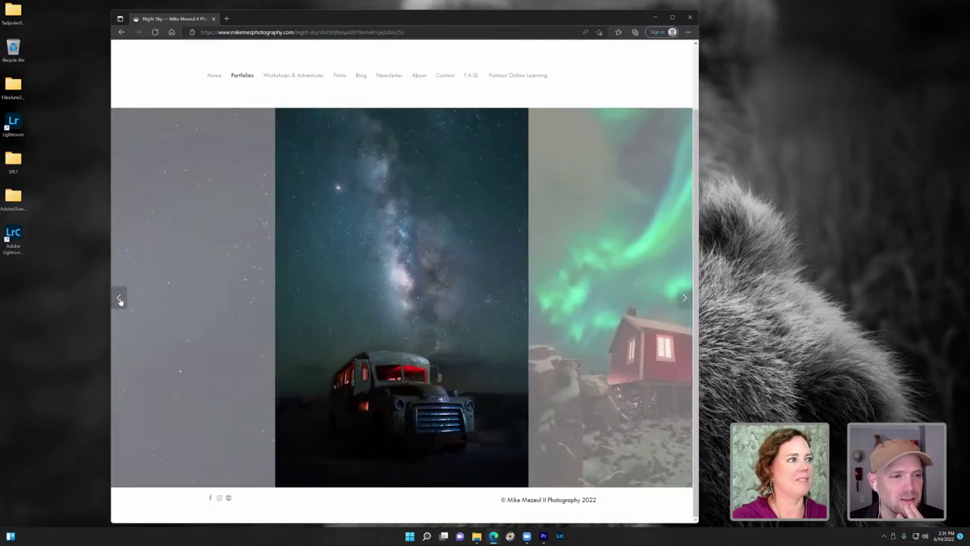
{"action": "left_click", "coordinate": [119, 298]}
{"action": "left_click", "coordinate": [119, 299]}
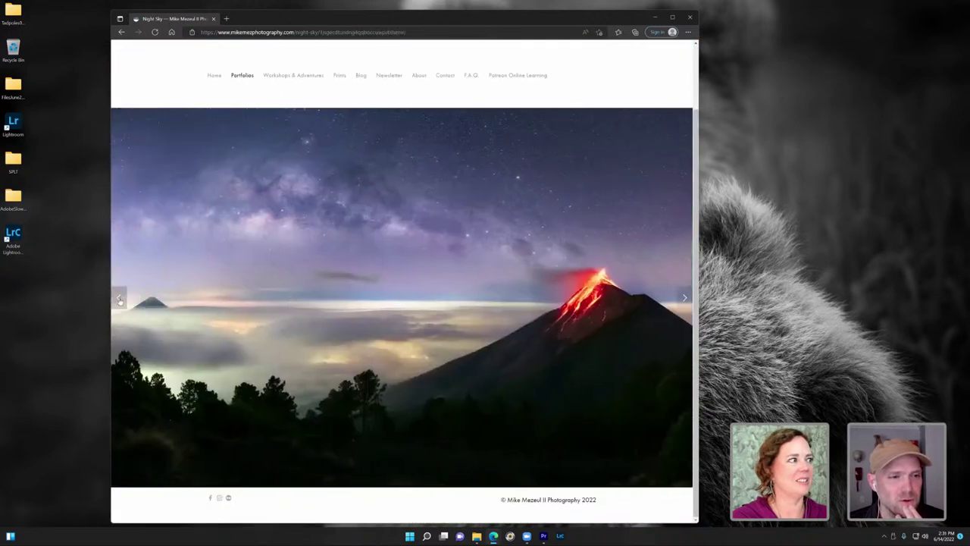
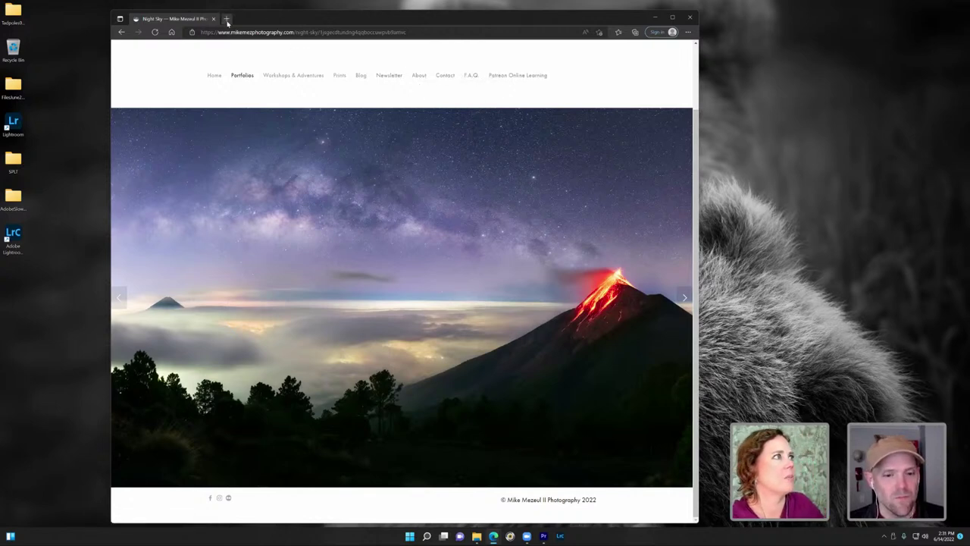
Step: Open instagram.com in a new tab, search for the photographer's account, then close the tab
{"action": "left_click", "coordinate": [227, 19]}
{"action": "type", "text": "instagram.com"}
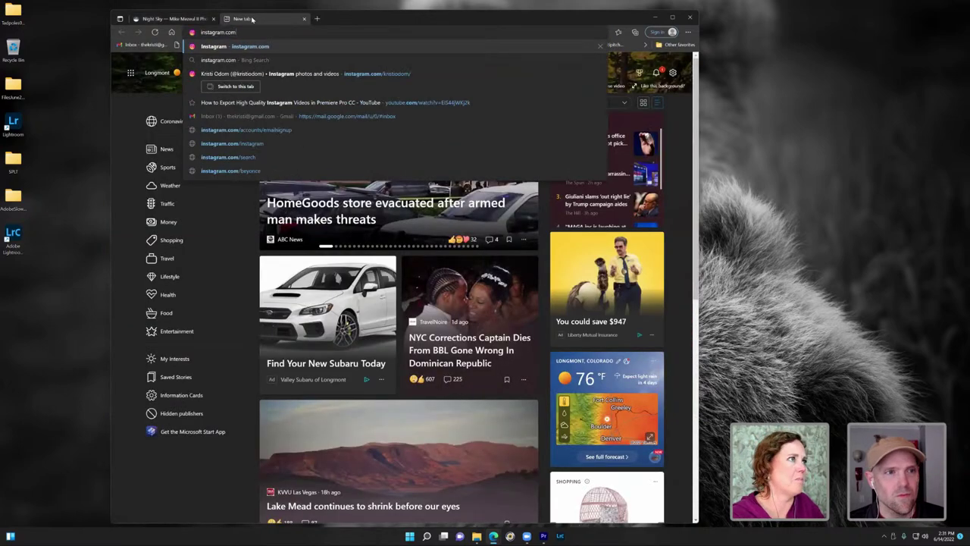
{"action": "key", "text": "Return"}
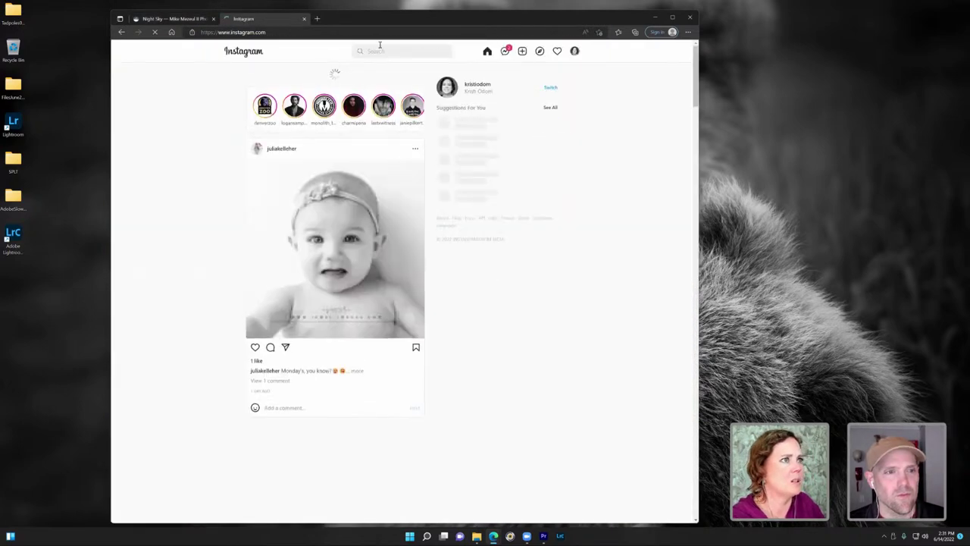
{"action": "left_click", "coordinate": [381, 49]}
{"action": "type", "text": "mik"}
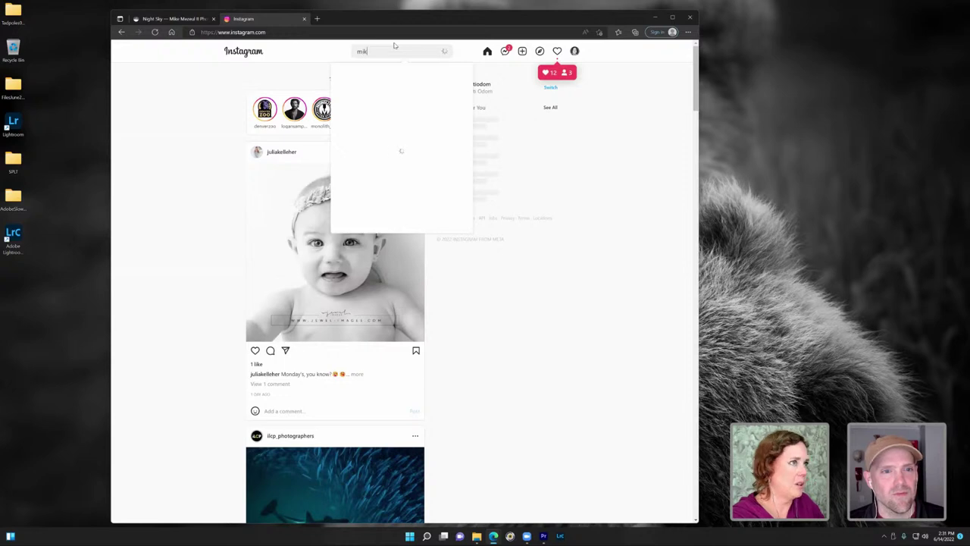
{"action": "type", "text": "e me"}
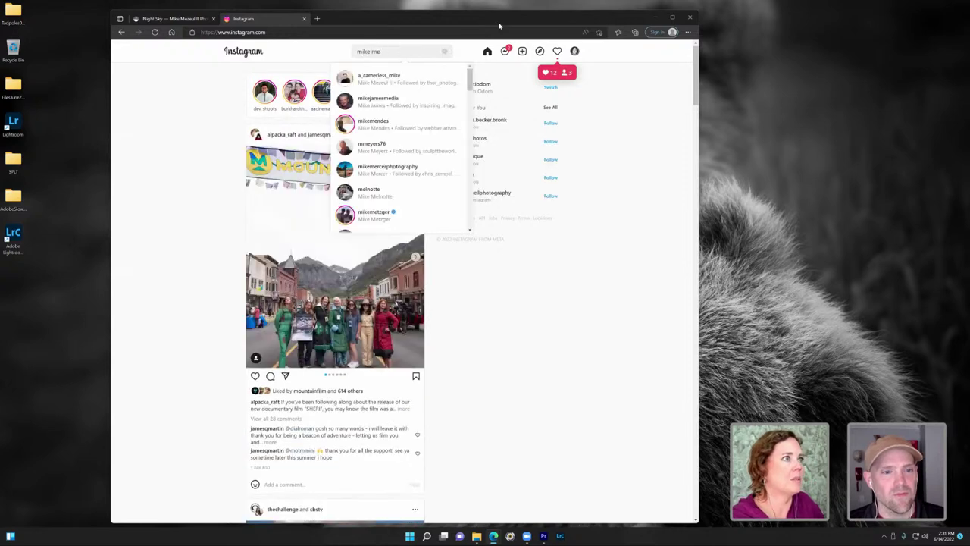
{"action": "left_click", "coordinate": [304, 19]}
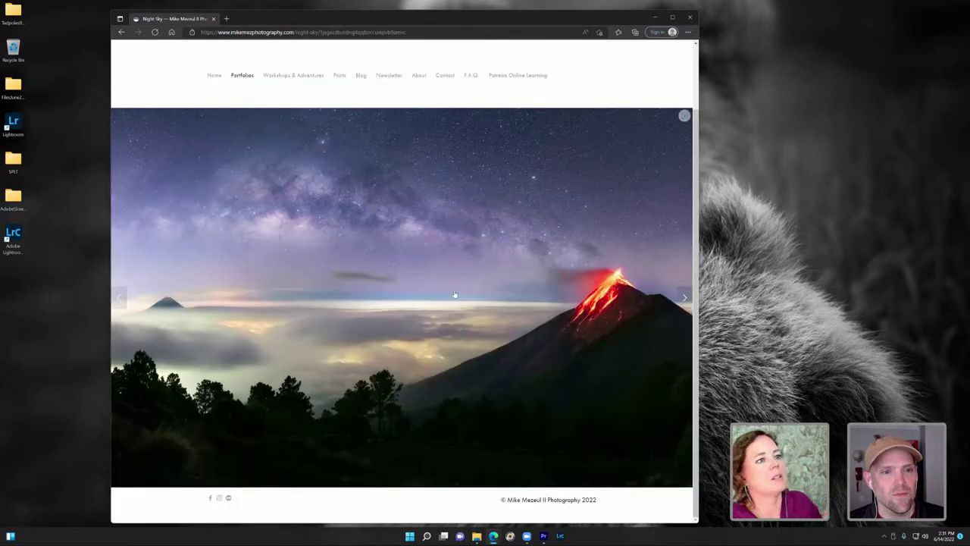
Step: Advance the gallery three photos to the aurora-lit red cabin, then try the footer Instagram link
{"action": "left_click", "coordinate": [684, 298]}
{"action": "left_click", "coordinate": [685, 298]}
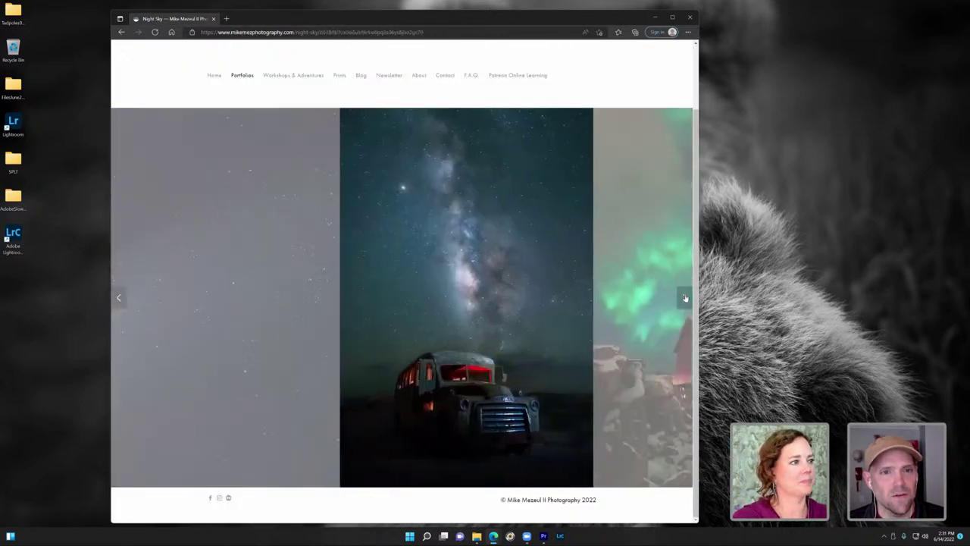
{"action": "left_click", "coordinate": [685, 298]}
{"action": "scroll", "coordinate": [543, 141], "scroll_direction": "up", "scroll_amount": 2}
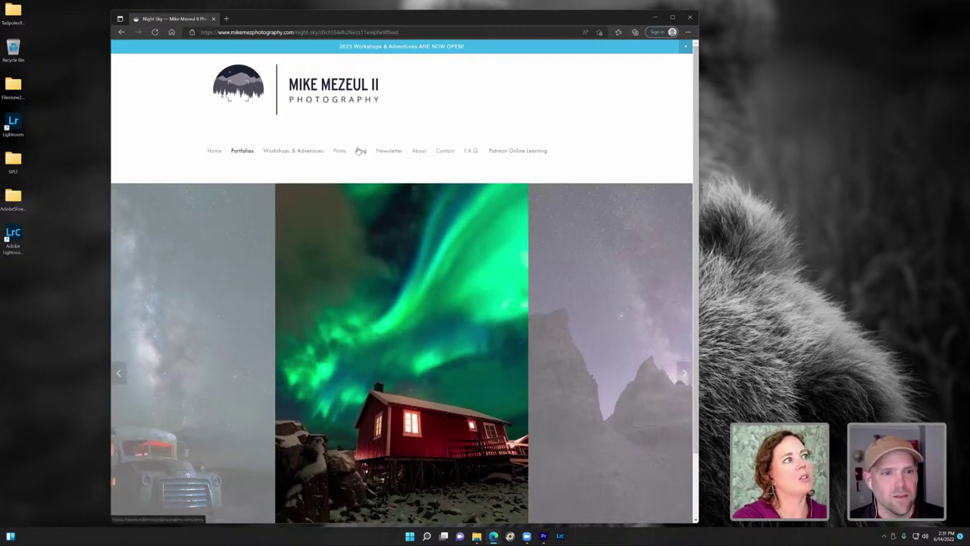
{"action": "mouse_move", "coordinate": [238, 153]}
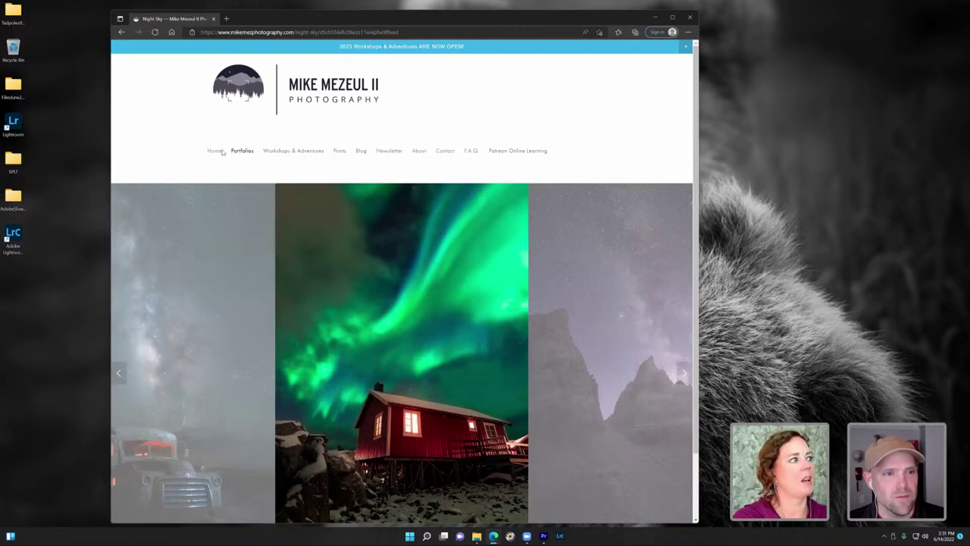
{"action": "mouse_move", "coordinate": [469, 150]}
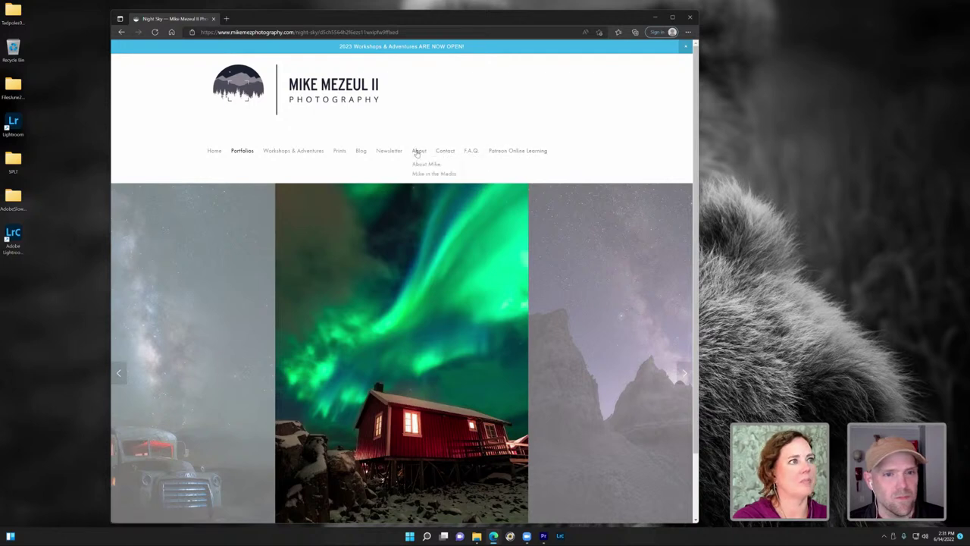
{"action": "scroll", "coordinate": [424, 247], "scroll_direction": "down", "scroll_amount": 1}
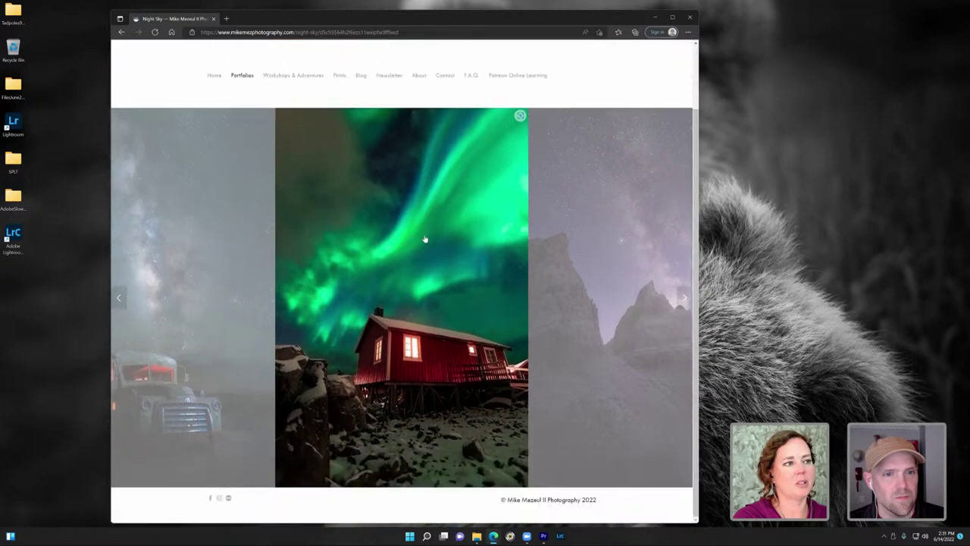
{"action": "left_click", "coordinate": [218, 501]}
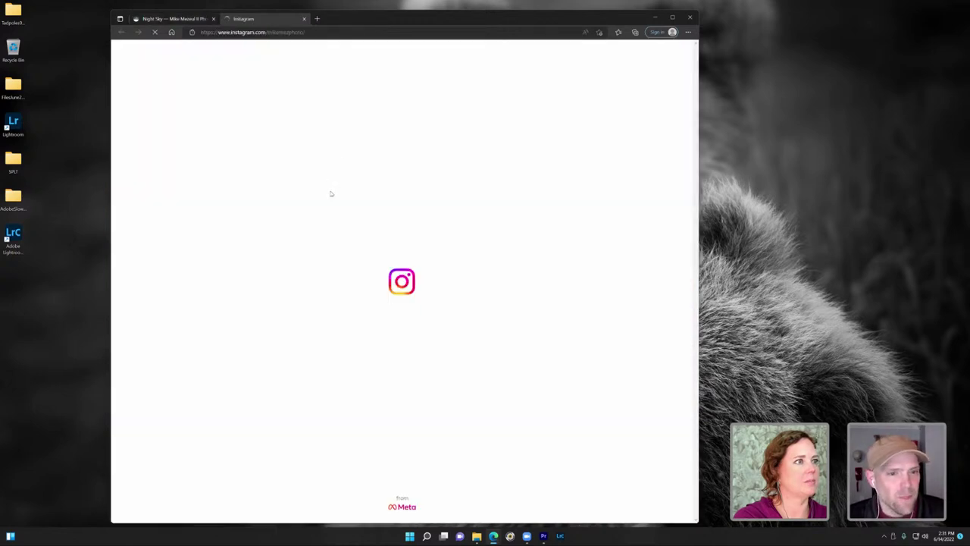
{"action": "left_click", "coordinate": [304, 18]}
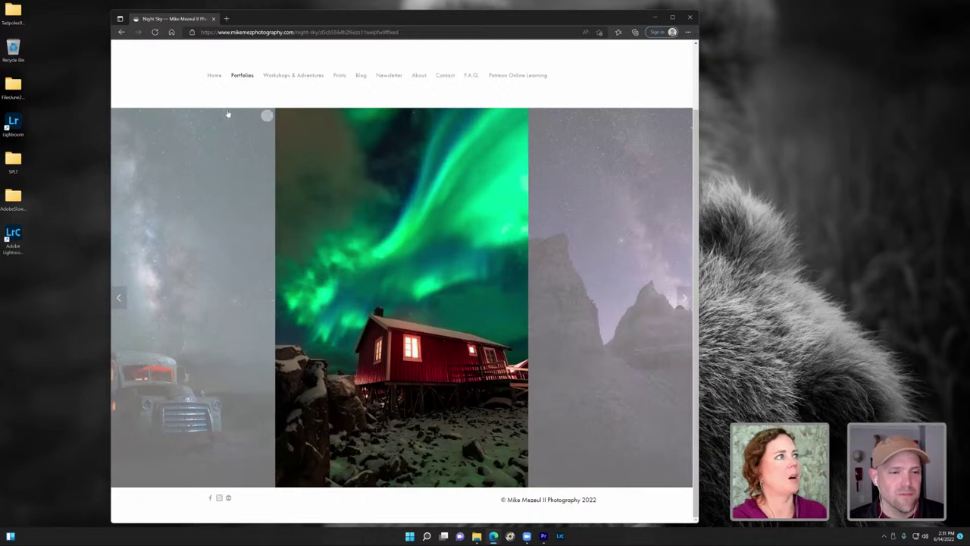
Step: Browse the Landscape, Aviation and Cityscape portfolios from the Portfolios menu
{"action": "mouse_move", "coordinate": [242, 76]}
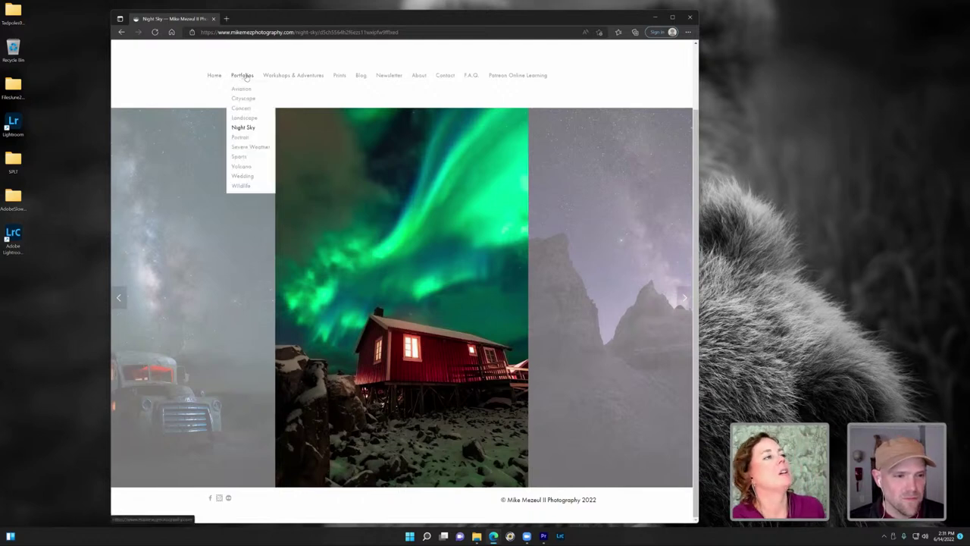
{"action": "left_click", "coordinate": [244, 118]}
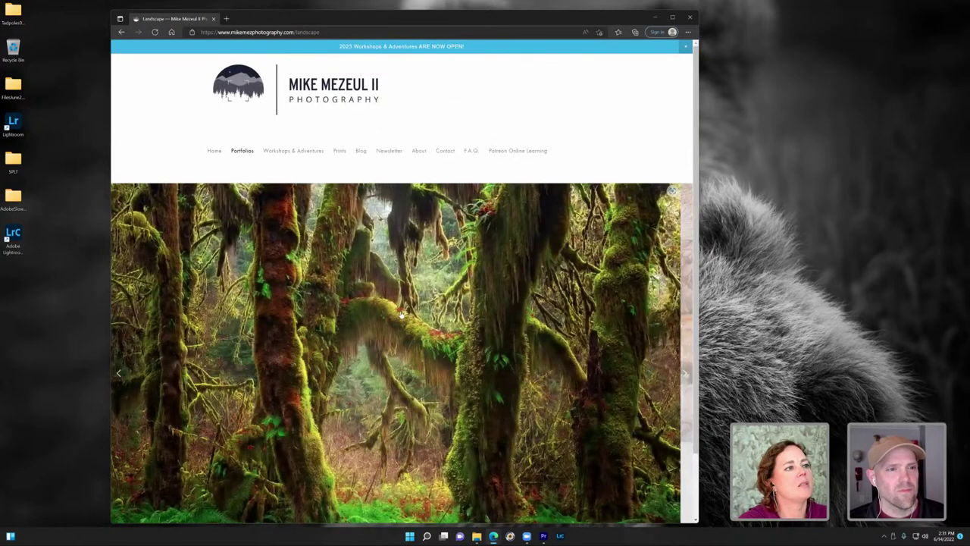
{"action": "scroll", "coordinate": [530, 265], "scroll_direction": "down", "scroll_amount": 2}
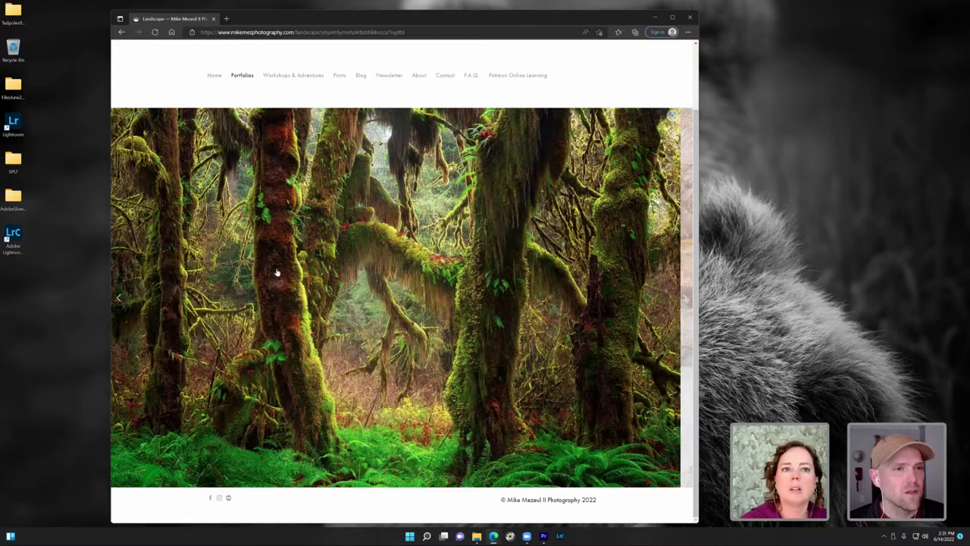
{"action": "scroll", "coordinate": [281, 365], "scroll_direction": "up", "scroll_amount": 2}
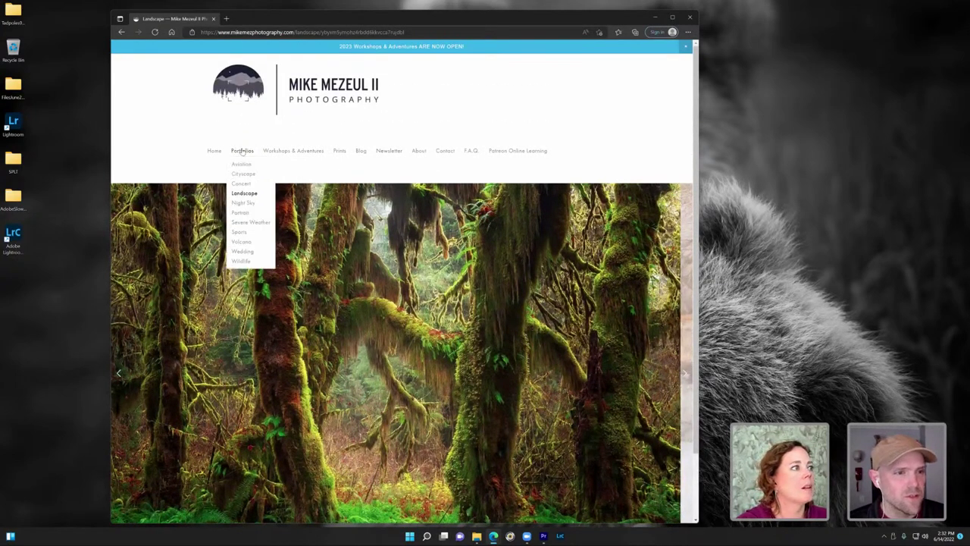
{"action": "left_click", "coordinate": [242, 162]}
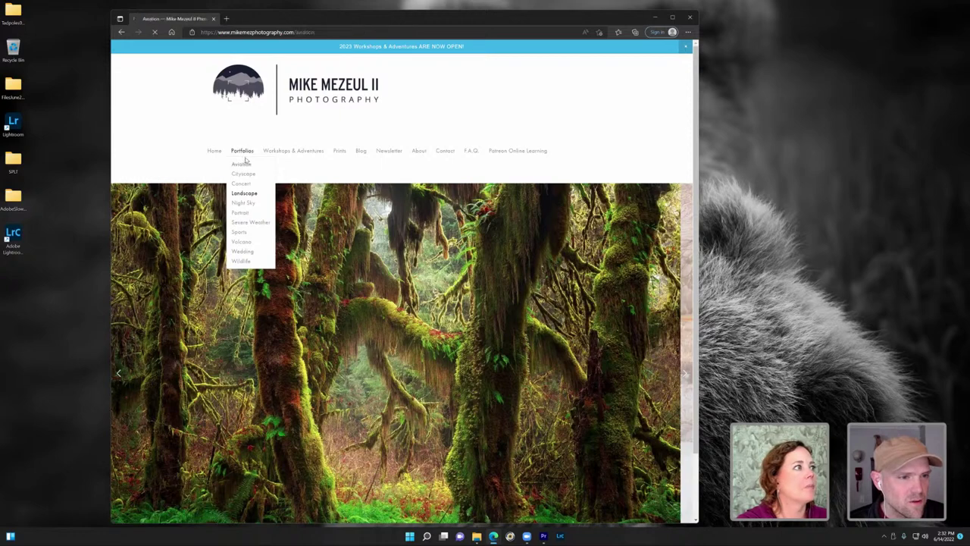
{"action": "left_click", "coordinate": [247, 176]}
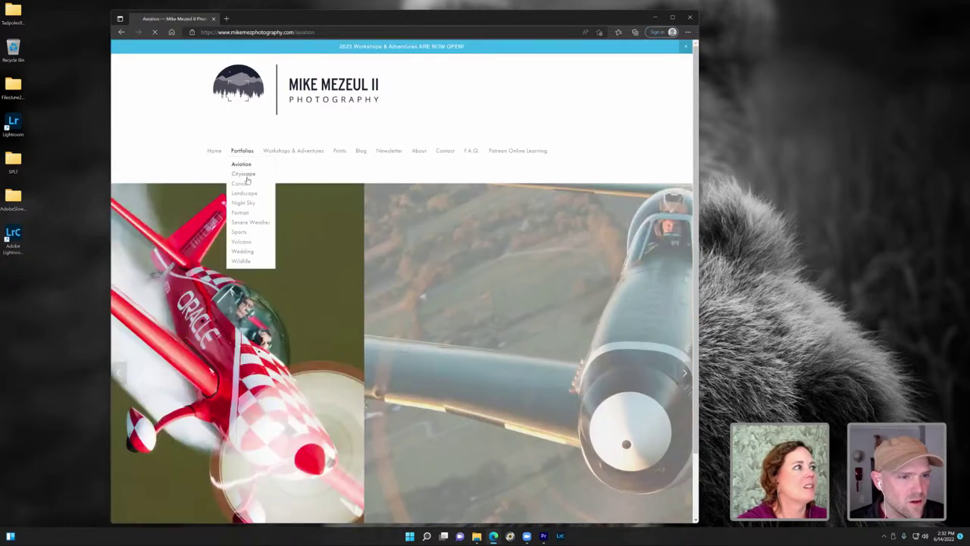
{"action": "scroll", "coordinate": [281, 274], "scroll_direction": "down", "scroll_amount": 2}
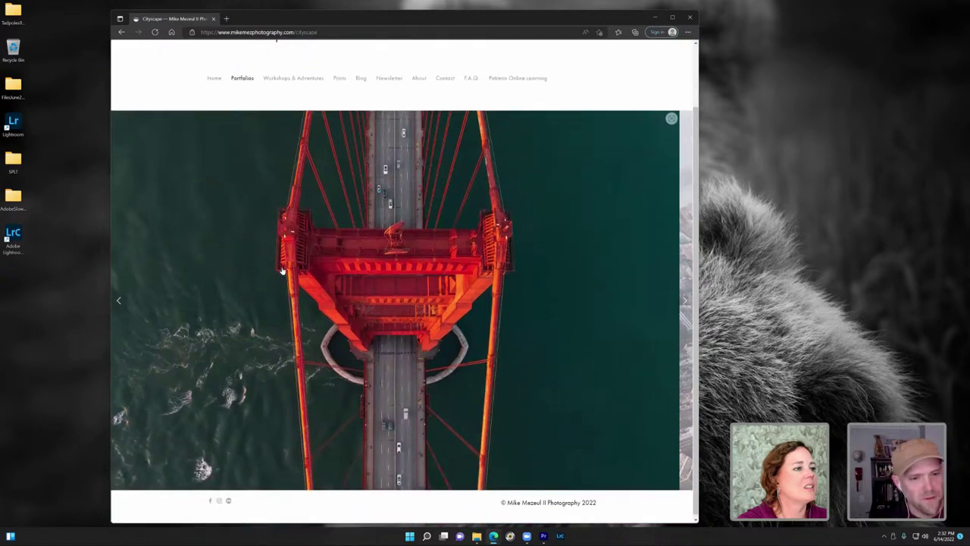
Step: Step forward through eleven Cityscape gallery photos
{"action": "left_click", "coordinate": [687, 304]}
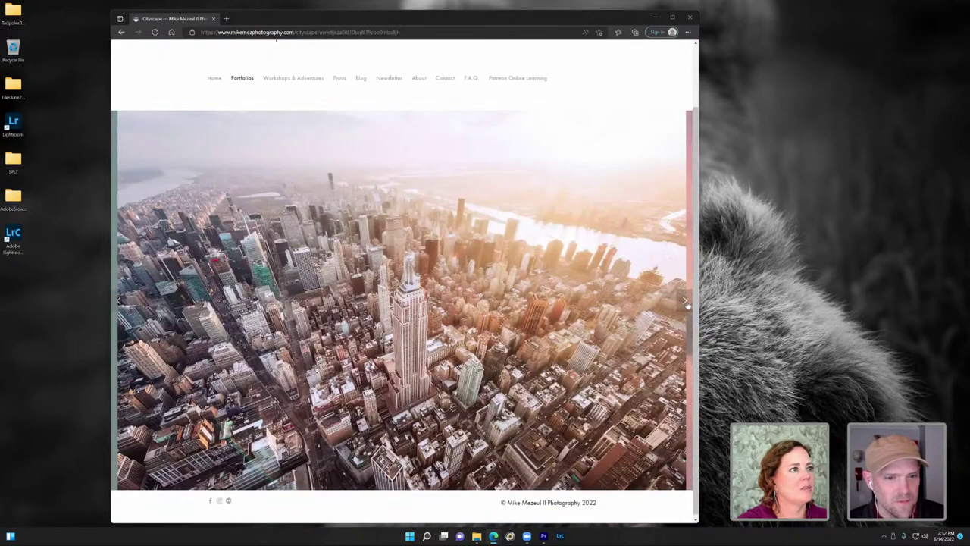
{"action": "left_click", "coordinate": [687, 303]}
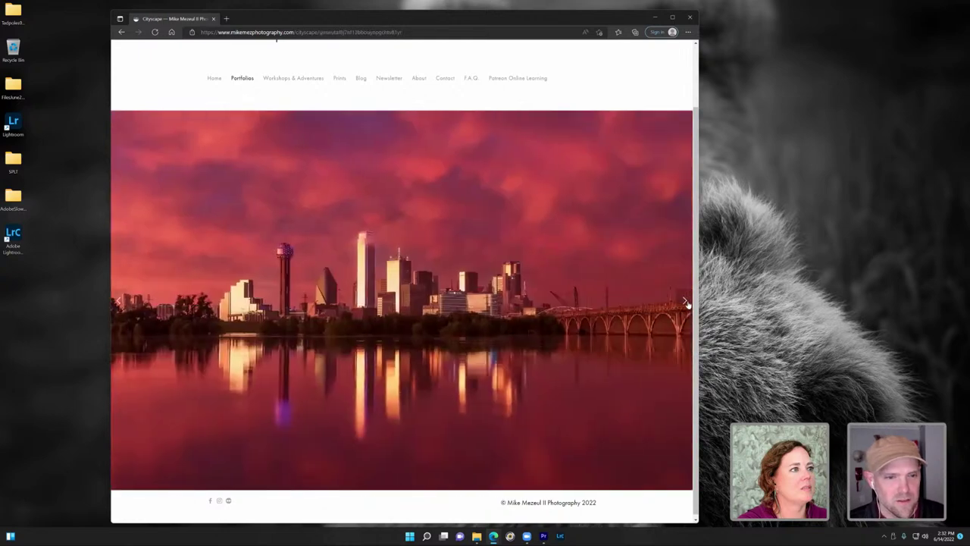
{"action": "left_click", "coordinate": [687, 303]}
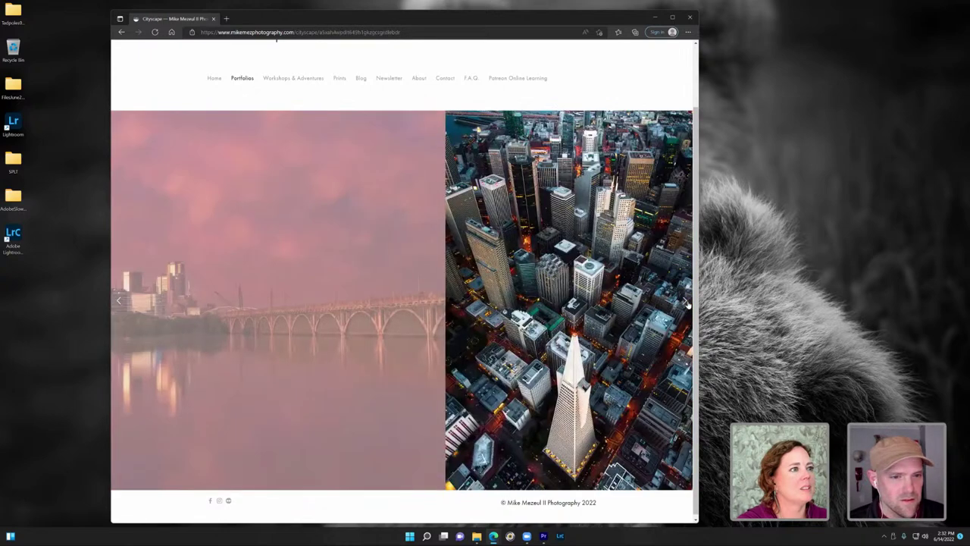
{"action": "left_click", "coordinate": [686, 304]}
{"action": "left_click", "coordinate": [687, 303]}
{"action": "left_click", "coordinate": [686, 303]}
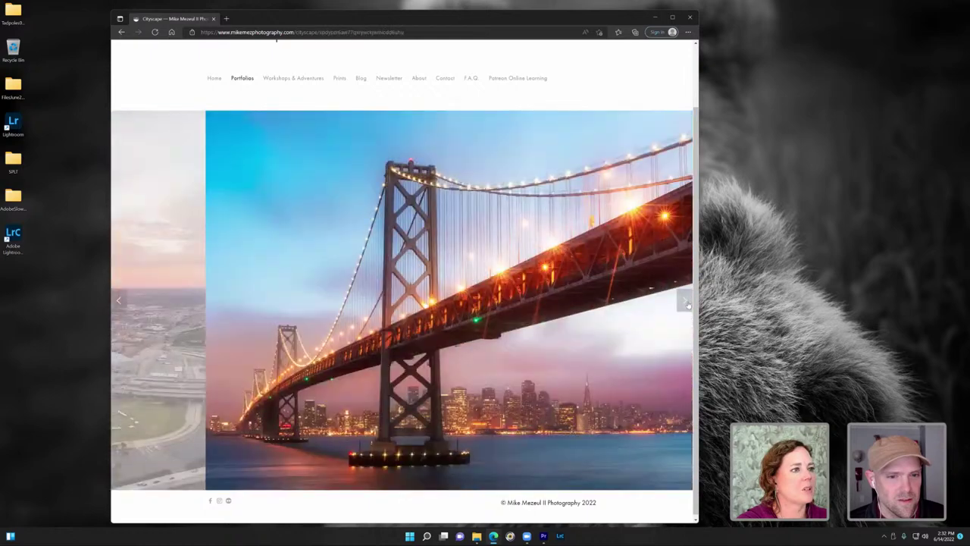
{"action": "left_click", "coordinate": [686, 303]}
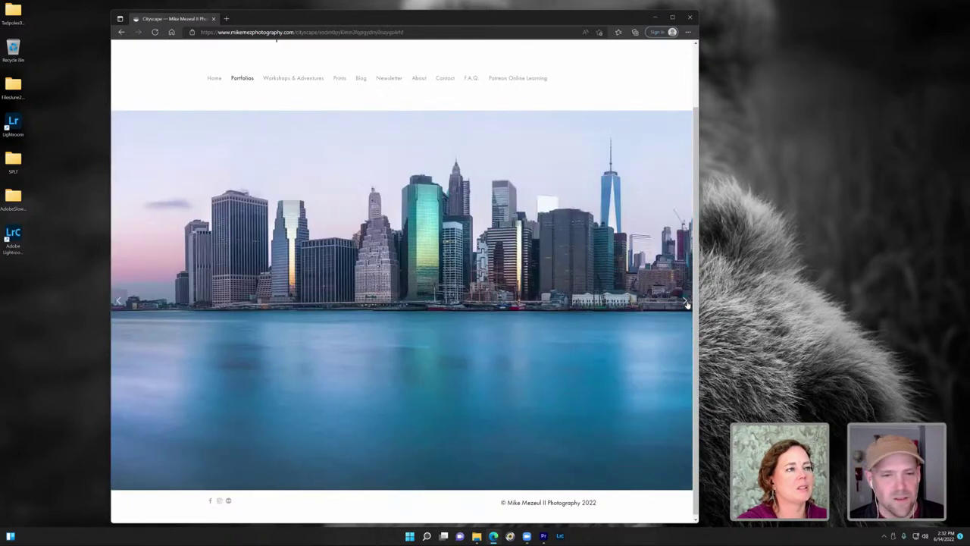
{"action": "left_click", "coordinate": [686, 303]}
{"action": "left_click", "coordinate": [686, 304]}
{"action": "left_click", "coordinate": [686, 303]}
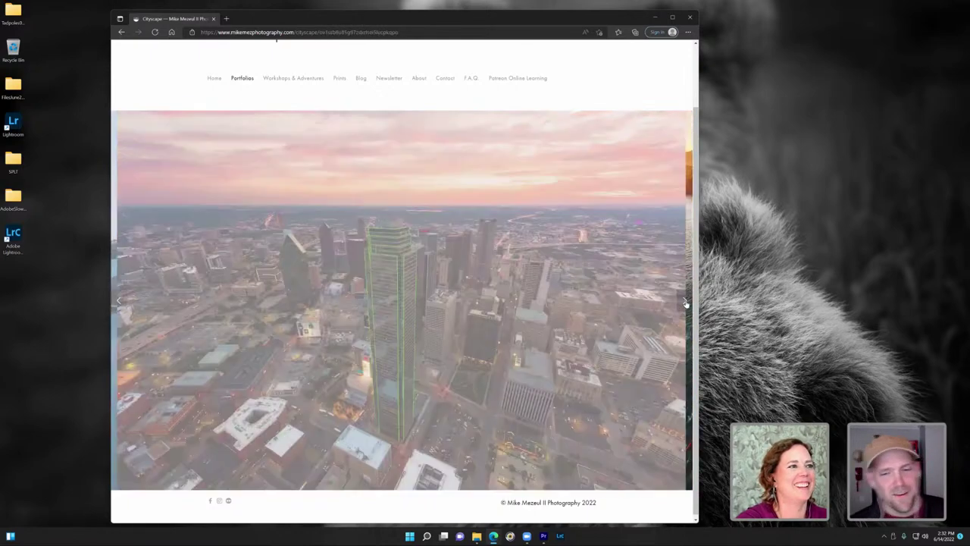
{"action": "left_click", "coordinate": [686, 303]}
Step: Open the Concert portfolio and advance three photos to the Halloween stage performer
{"action": "mouse_move", "coordinate": [248, 81]}
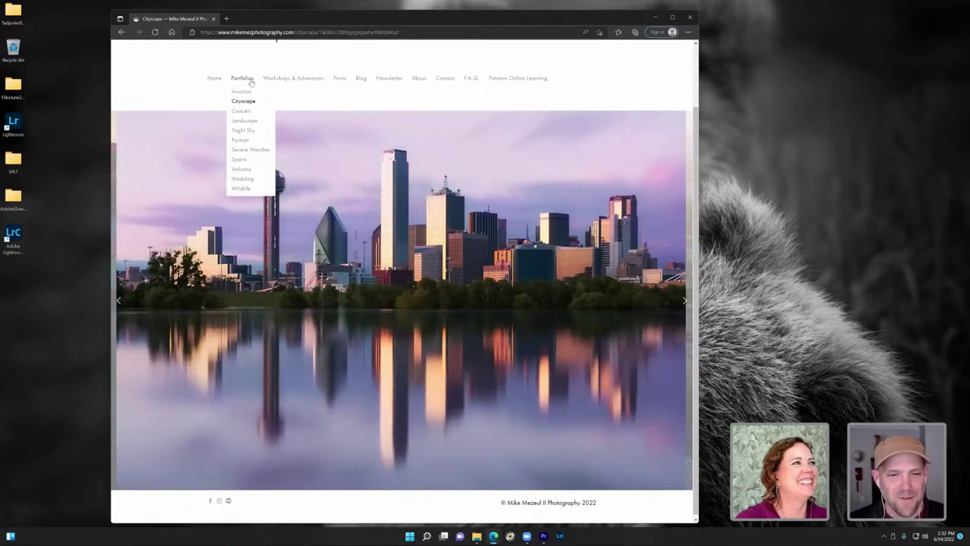
{"action": "left_click", "coordinate": [244, 111]}
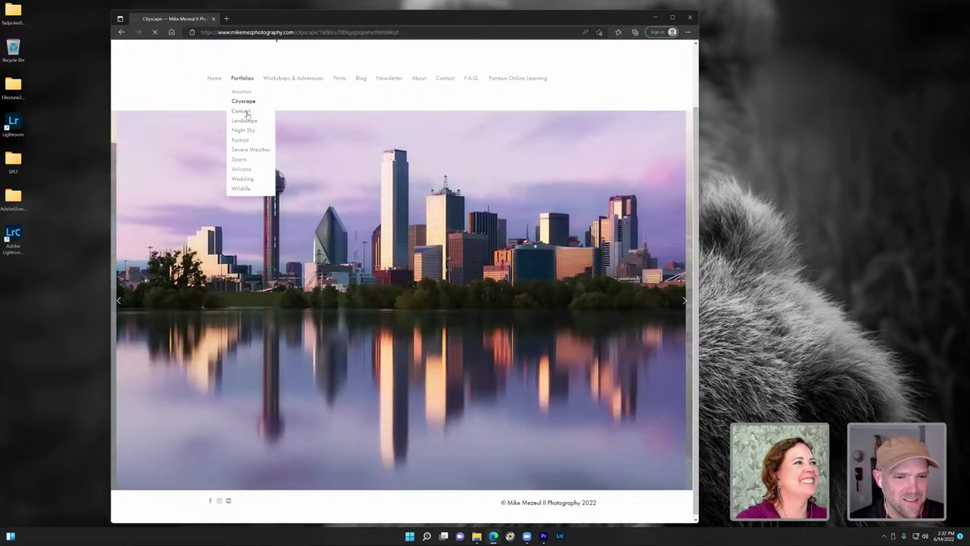
{"action": "scroll", "coordinate": [479, 354], "scroll_direction": "down", "scroll_amount": 2}
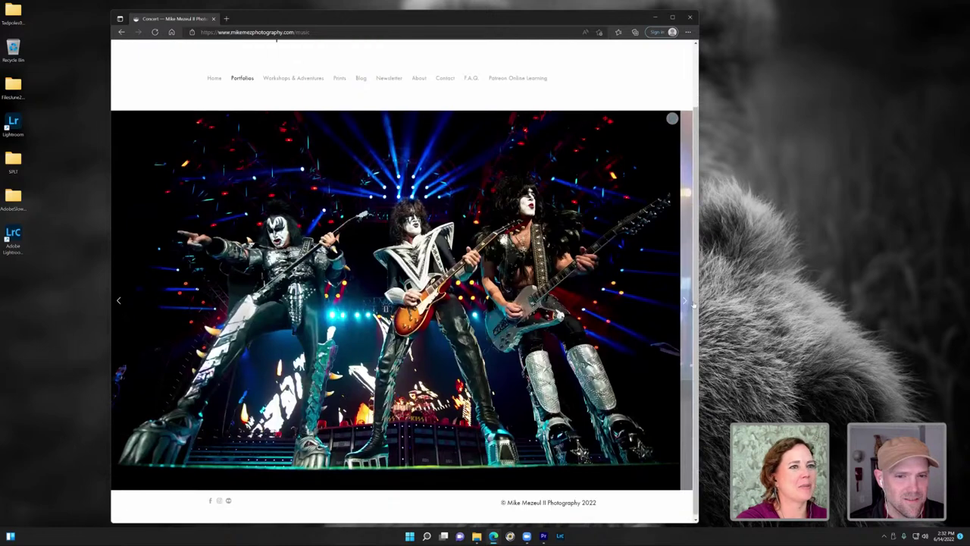
{"action": "mouse_move", "coordinate": [244, 79]}
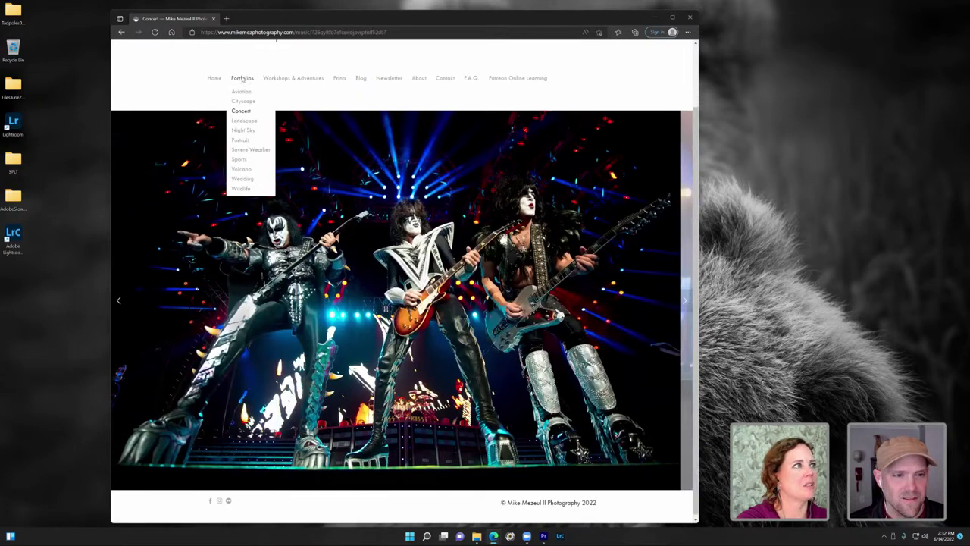
{"action": "left_click", "coordinate": [685, 302]}
{"action": "left_click", "coordinate": [685, 301]}
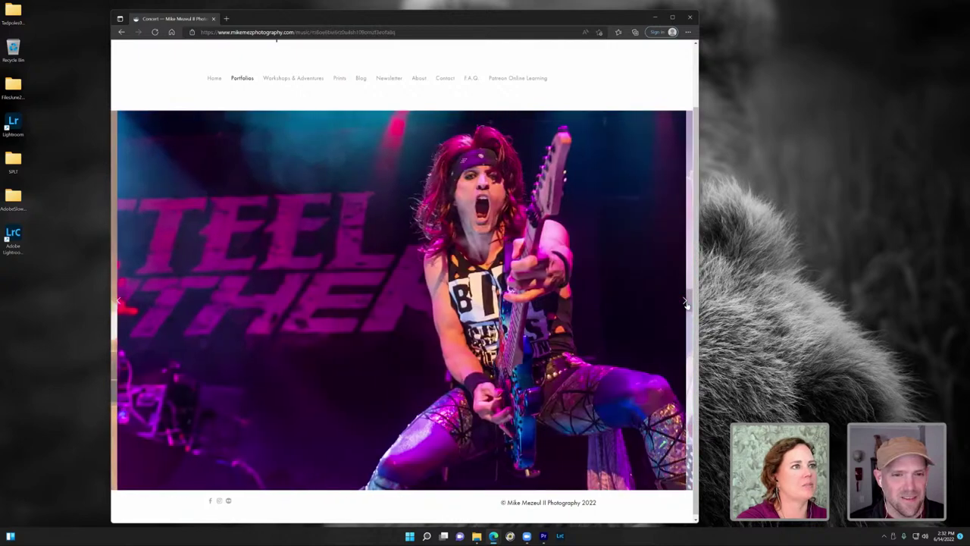
{"action": "left_click", "coordinate": [685, 302]}
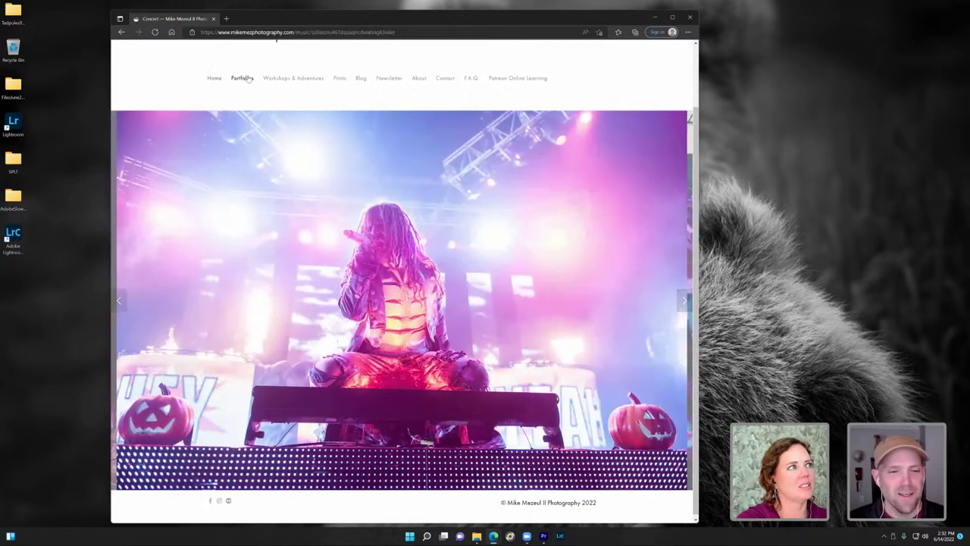
{"action": "mouse_move", "coordinate": [246, 81]}
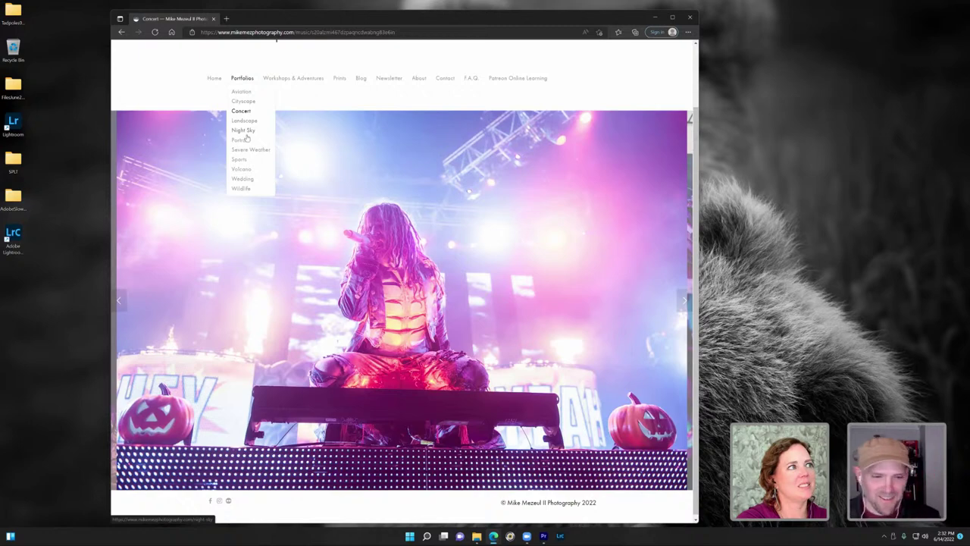
Step: Open the Wildlife portfolio and step through the bison, fox, moose and bear photos
{"action": "left_click", "coordinate": [244, 190]}
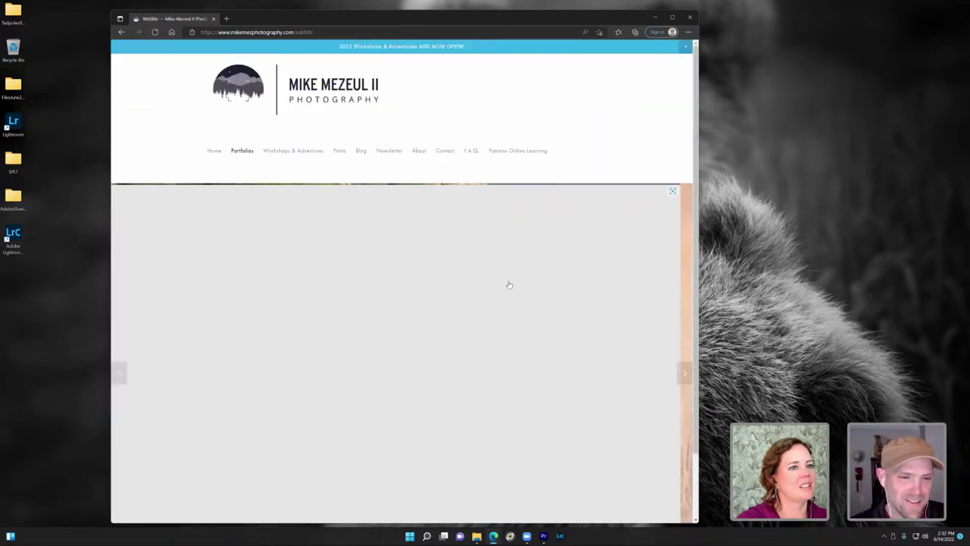
{"action": "scroll", "coordinate": [691, 303], "scroll_direction": "down", "scroll_amount": 1}
{"action": "scroll", "coordinate": [691, 303], "scroll_direction": "down", "scroll_amount": 1}
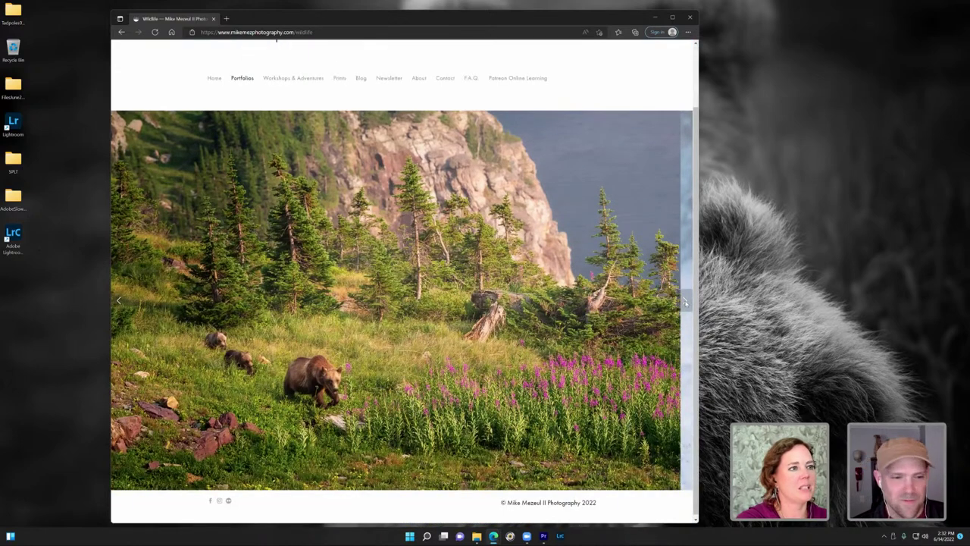
{"action": "left_click", "coordinate": [685, 302]}
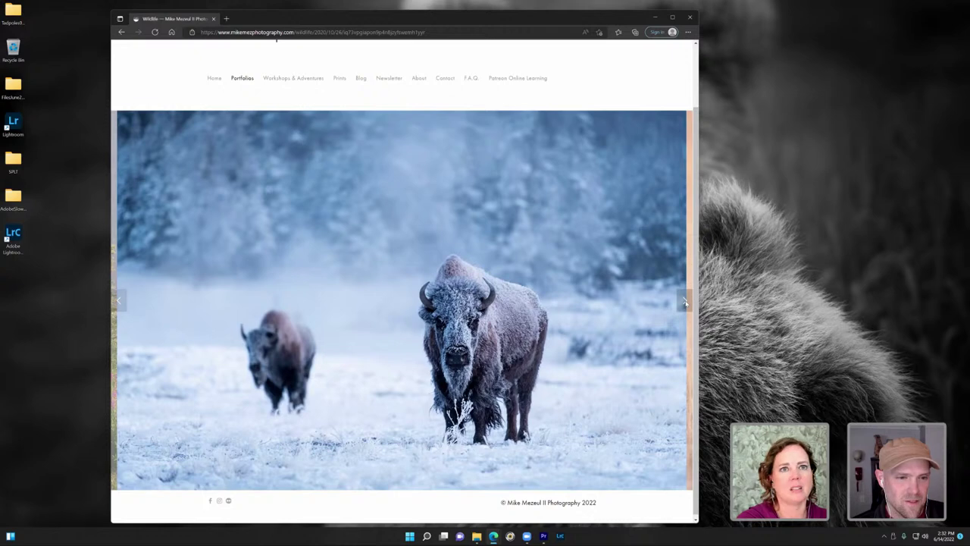
{"action": "left_click", "coordinate": [685, 301]}
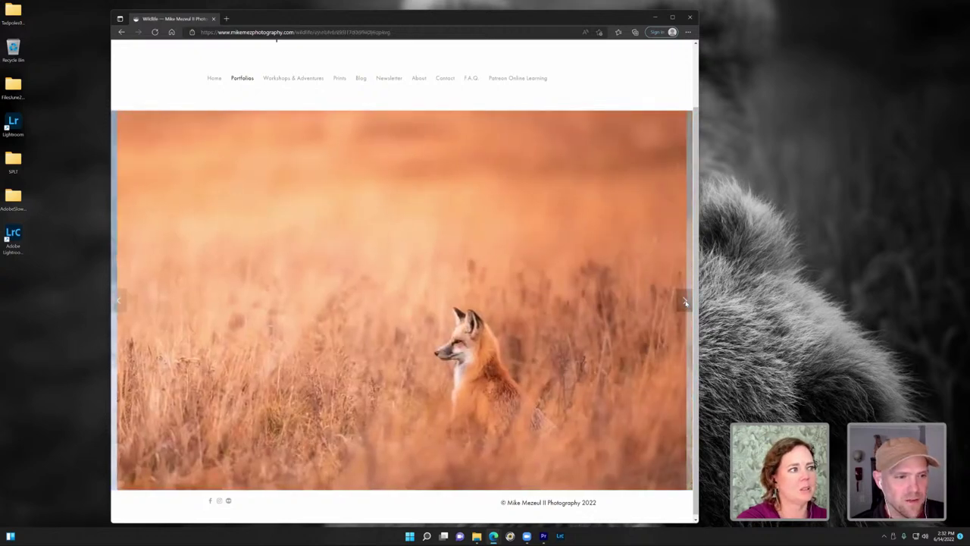
{"action": "left_click", "coordinate": [136, 302]}
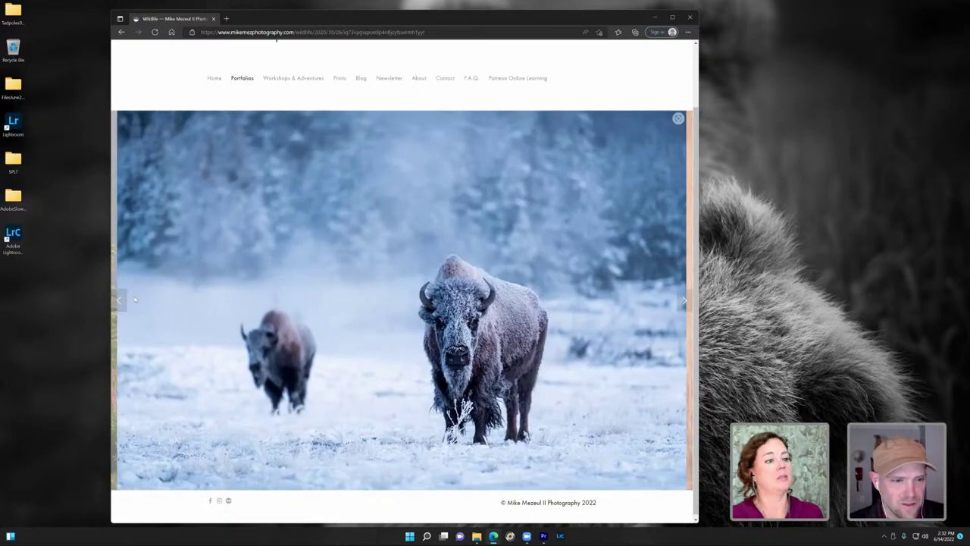
{"action": "left_click", "coordinate": [684, 303]}
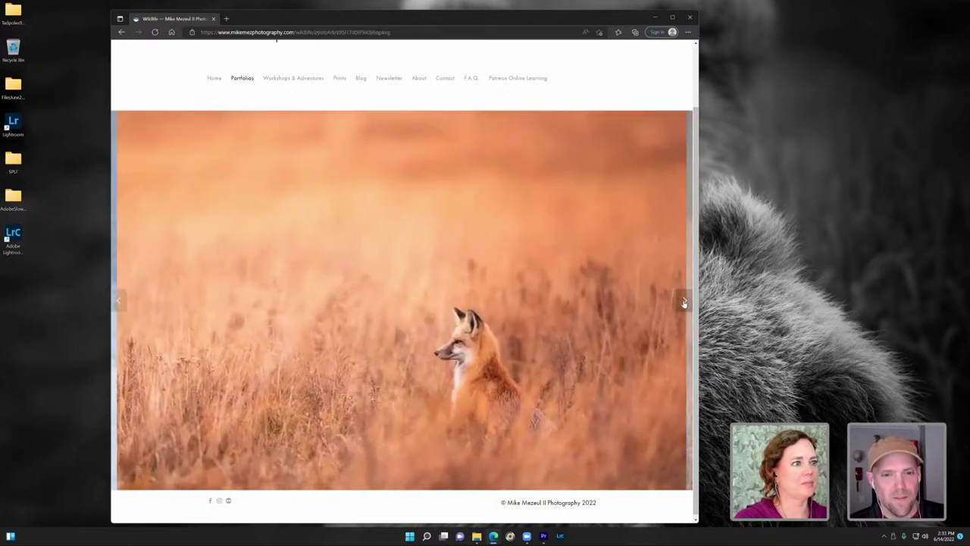
{"action": "left_click", "coordinate": [684, 303]}
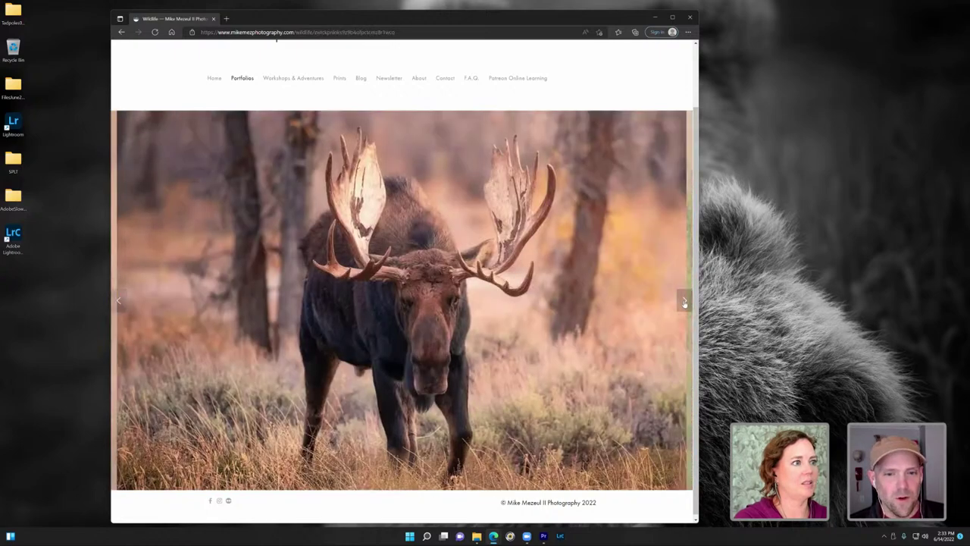
{"action": "left_click", "coordinate": [684, 303]}
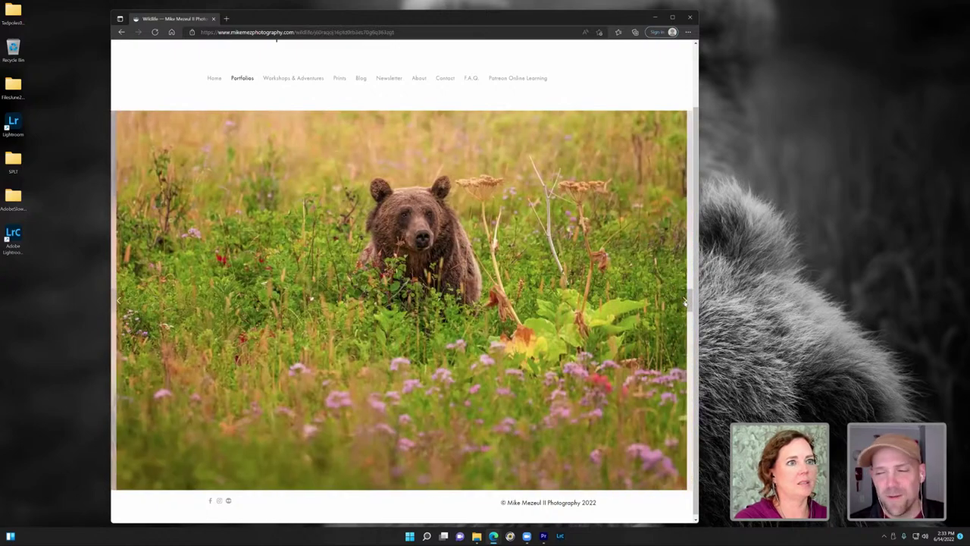
Step: Continue past eagle, wolves, elk, sea turtle, guanaco and grizzly to the three black bears
{"action": "left_click", "coordinate": [685, 302]}
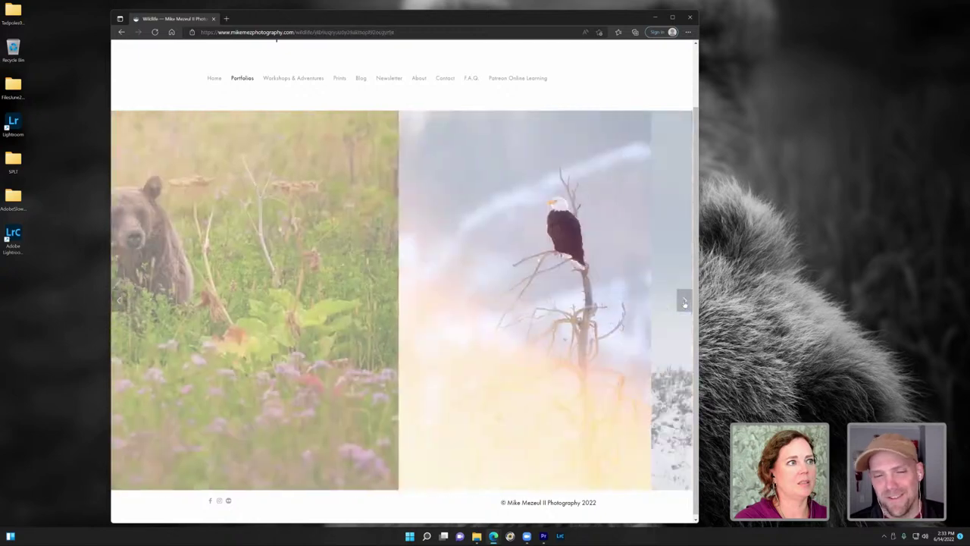
{"action": "left_click", "coordinate": [684, 302]}
{"action": "left_click", "coordinate": [685, 302]}
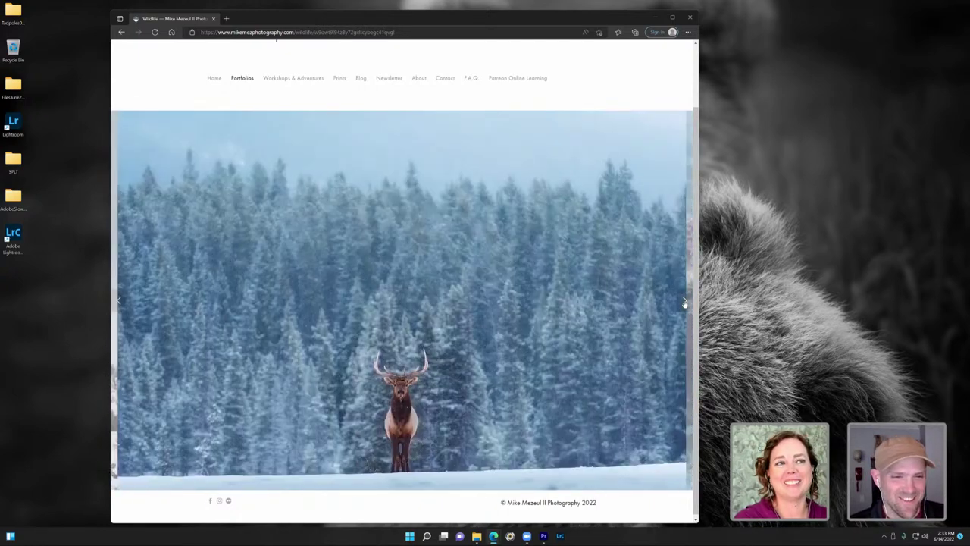
{"action": "left_click", "coordinate": [684, 301]}
{"action": "left_click", "coordinate": [684, 302]}
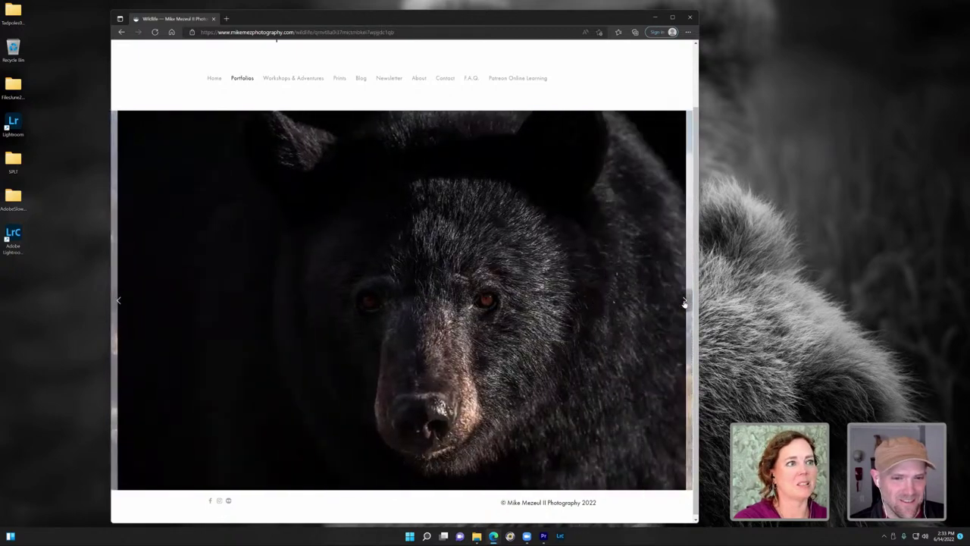
{"action": "left_click", "coordinate": [684, 301]}
{"action": "left_click", "coordinate": [684, 302]}
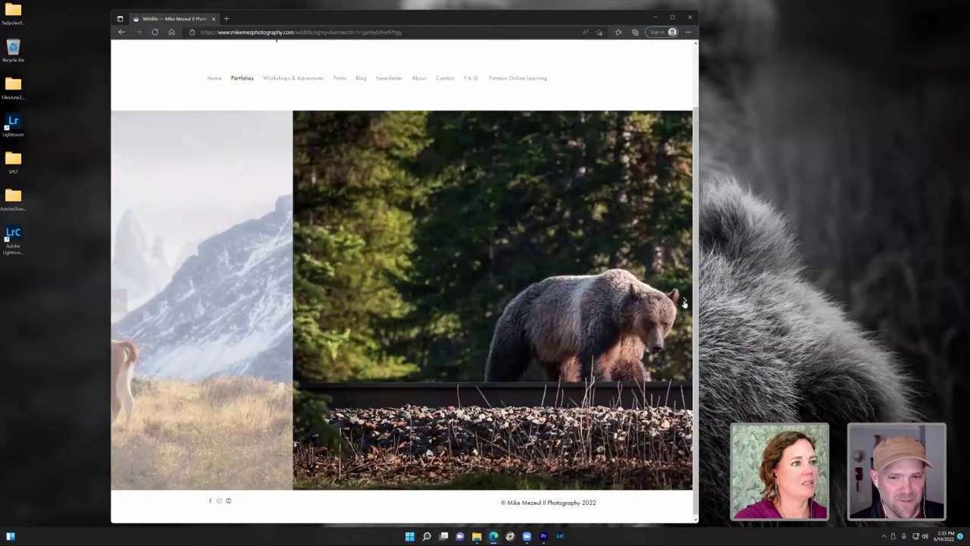
{"action": "left_click", "coordinate": [684, 302]}
{"action": "scroll", "coordinate": [437, 301], "scroll_direction": "up", "scroll_amount": 2}
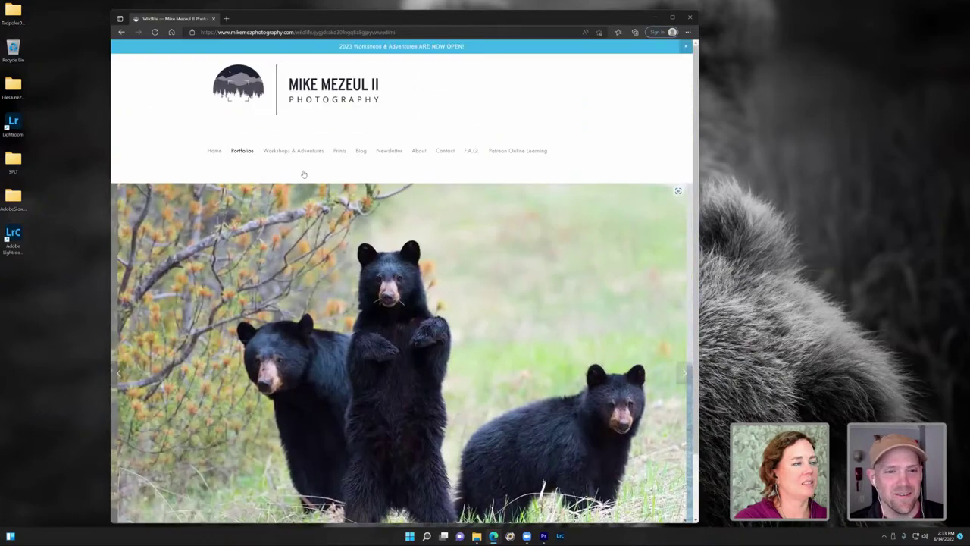
{"action": "mouse_move", "coordinate": [242, 150]}
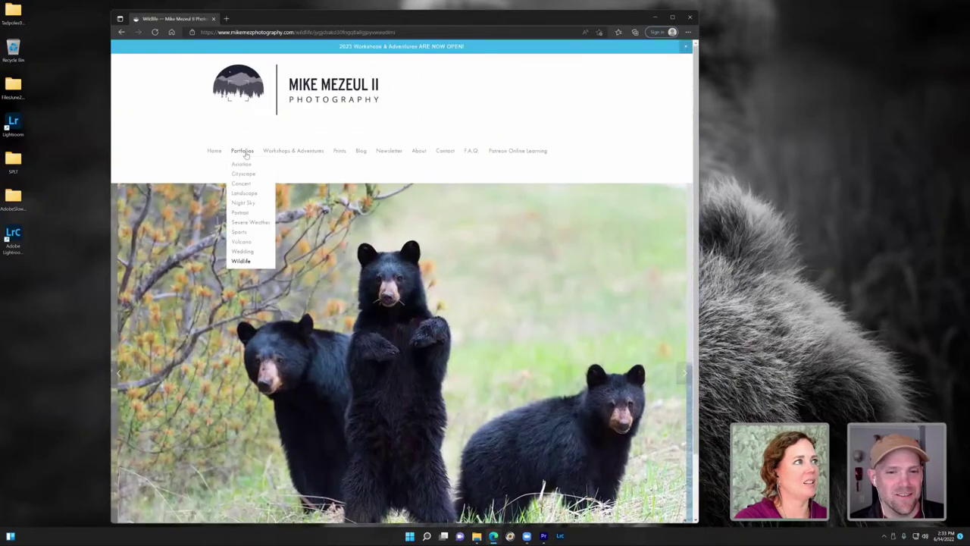
Step: Open the Landscape portfolio and advance through the waterfall, Grand Prismatic, rainbow and snowy-lake photos
{"action": "left_click", "coordinate": [251, 195]}
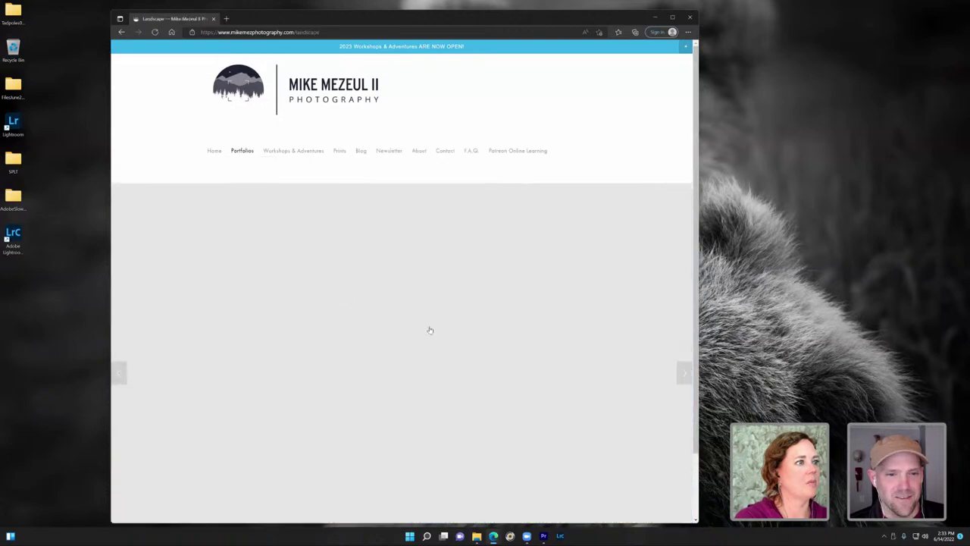
{"action": "scroll", "coordinate": [686, 305], "scroll_direction": "down", "scroll_amount": 1}
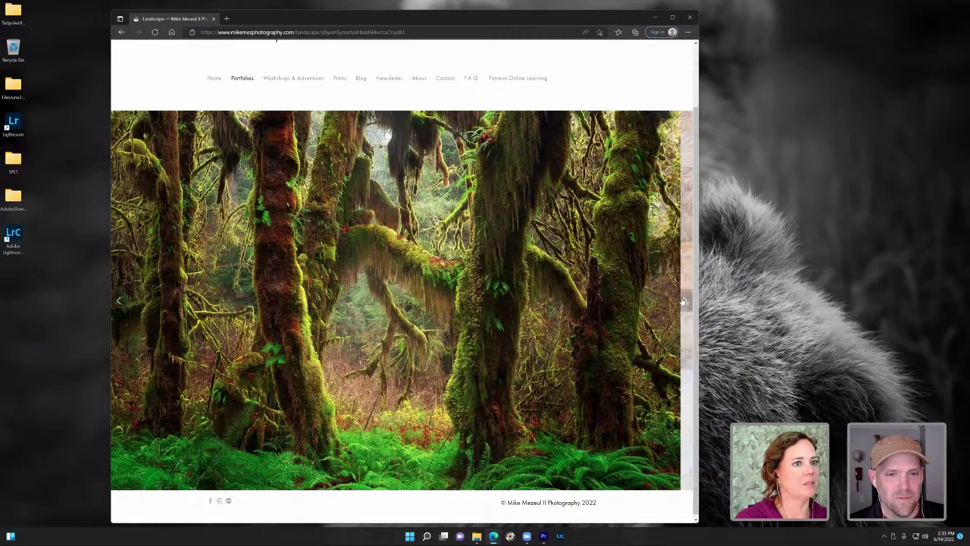
{"action": "left_click", "coordinate": [682, 302]}
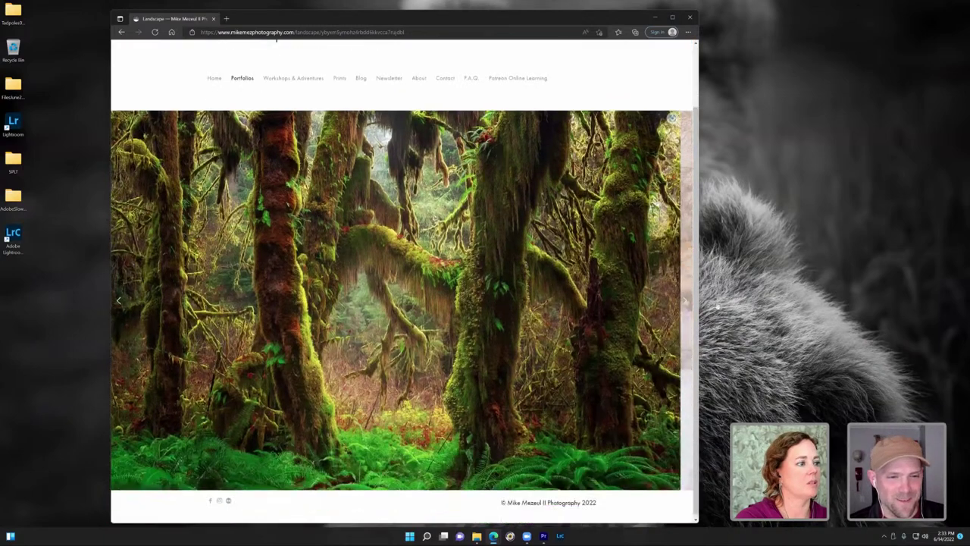
{"action": "left_click", "coordinate": [118, 301]}
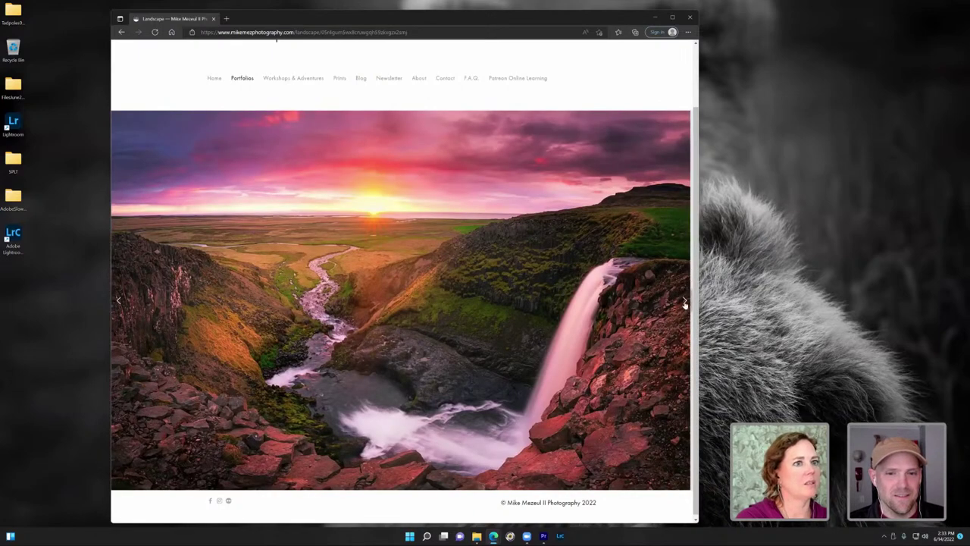
{"action": "left_click", "coordinate": [684, 301]}
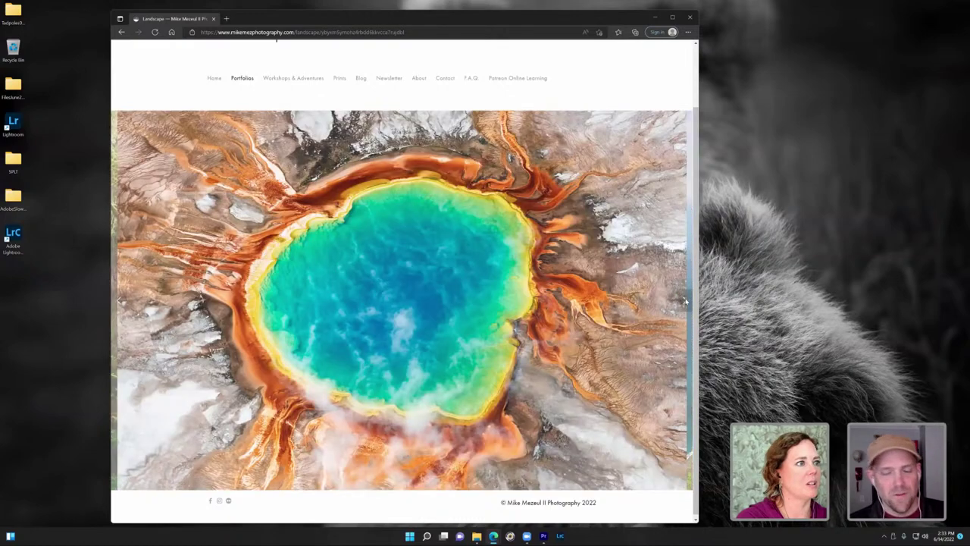
{"action": "left_click", "coordinate": [684, 302]}
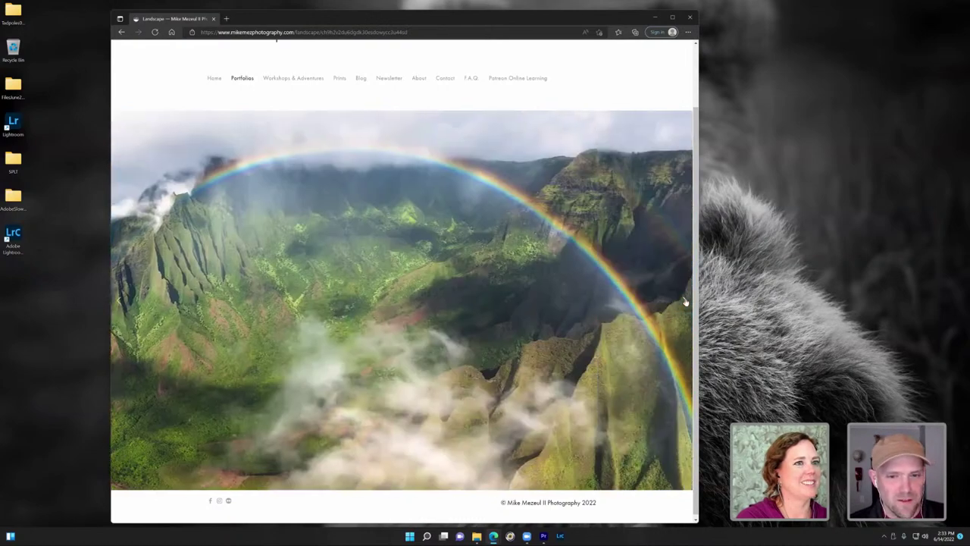
{"action": "left_click", "coordinate": [684, 302]}
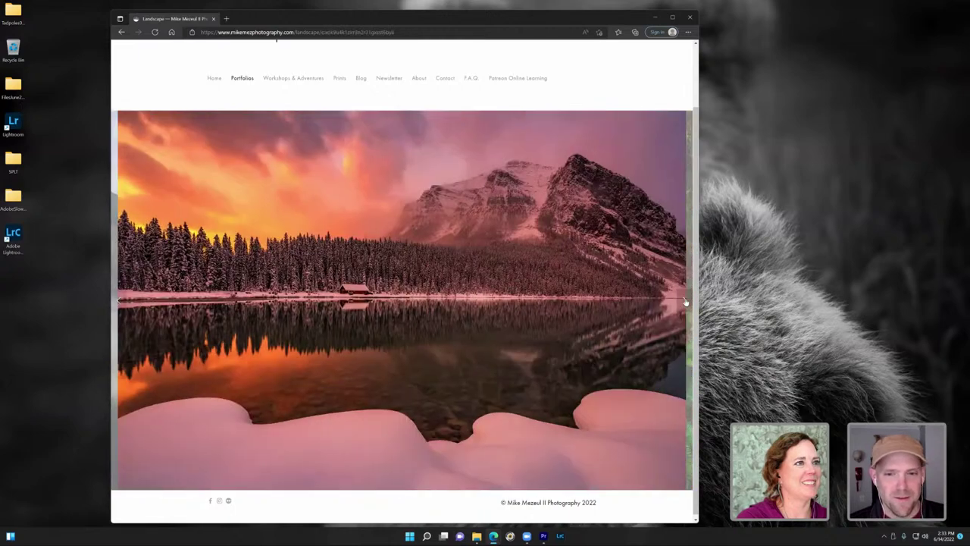
Step: Continue through forest waterfall, saguaro, dunes, braided river and ice-bubble lake to the rocky seascape
{"action": "left_click", "coordinate": [686, 303]}
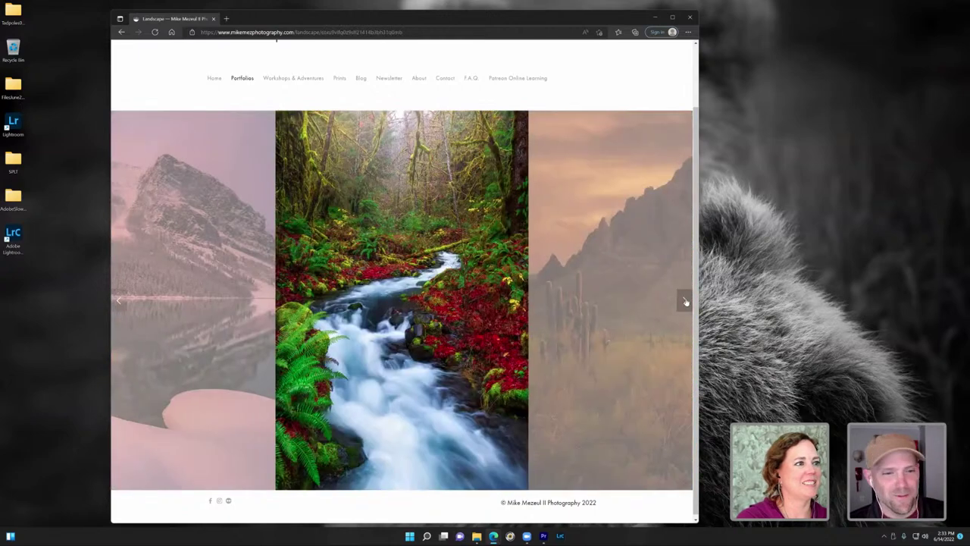
{"action": "left_click", "coordinate": [686, 303]}
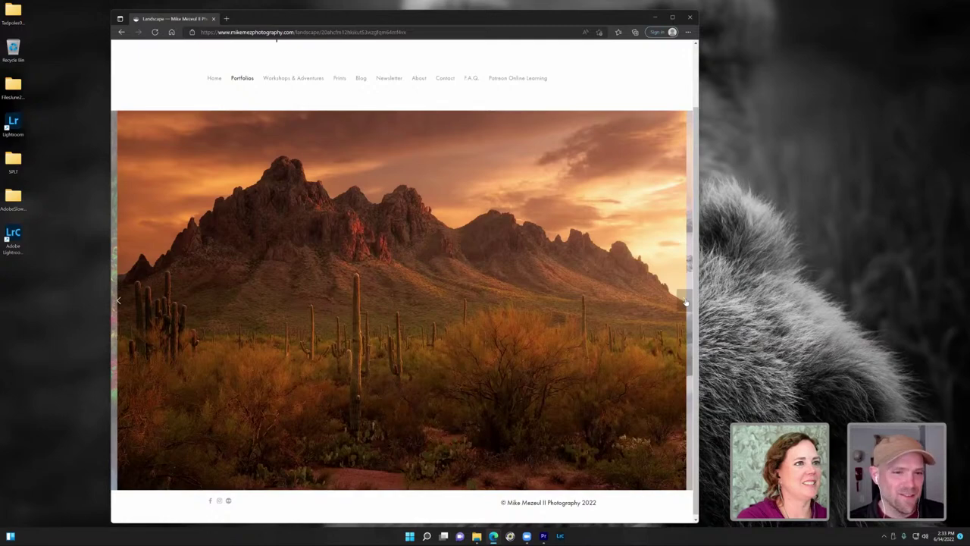
{"action": "left_click", "coordinate": [685, 301]}
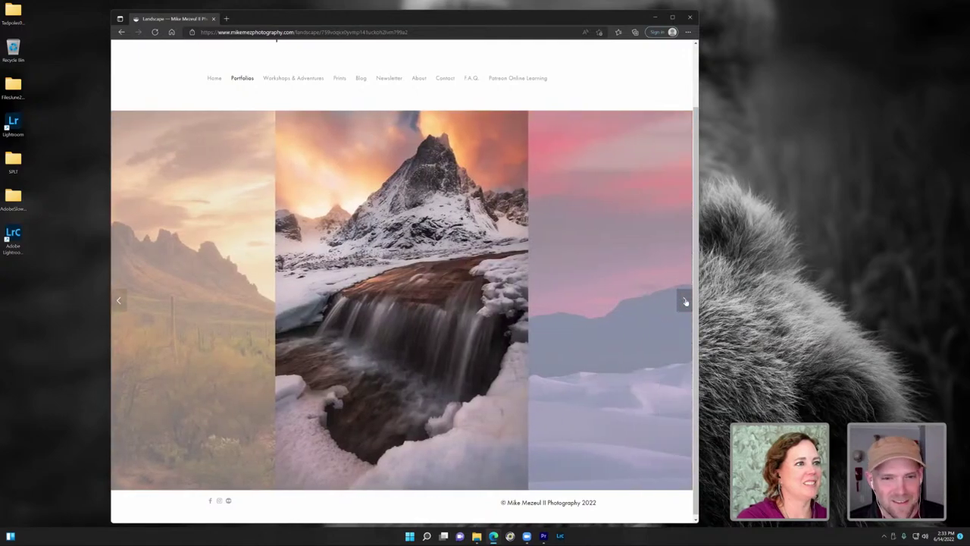
{"action": "left_click", "coordinate": [685, 301]}
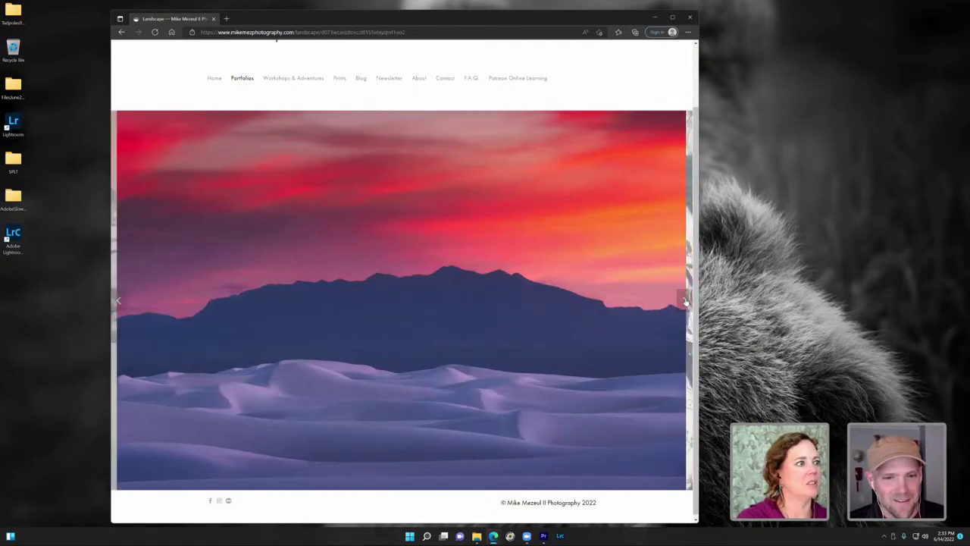
{"action": "left_click", "coordinate": [685, 302]}
{"action": "left_click", "coordinate": [686, 301]}
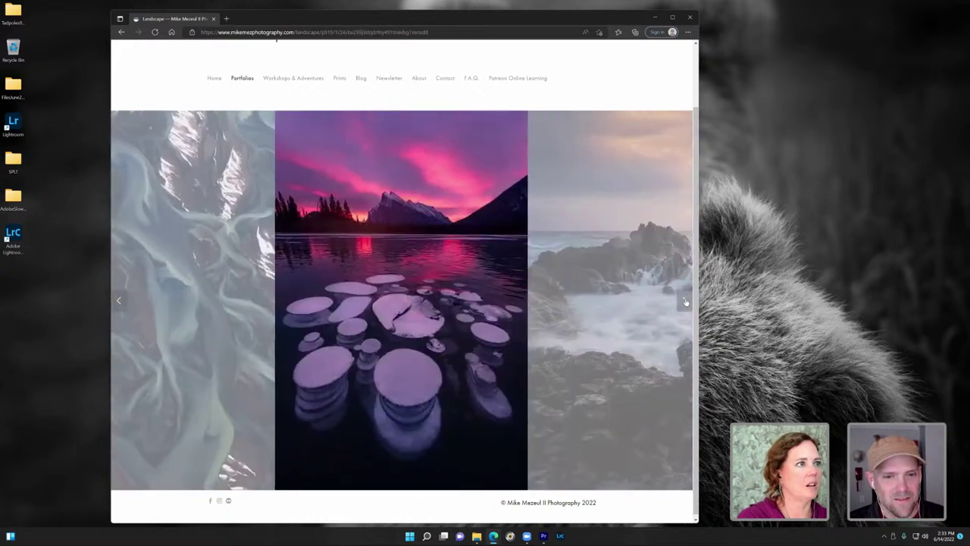
{"action": "left_click", "coordinate": [685, 301]}
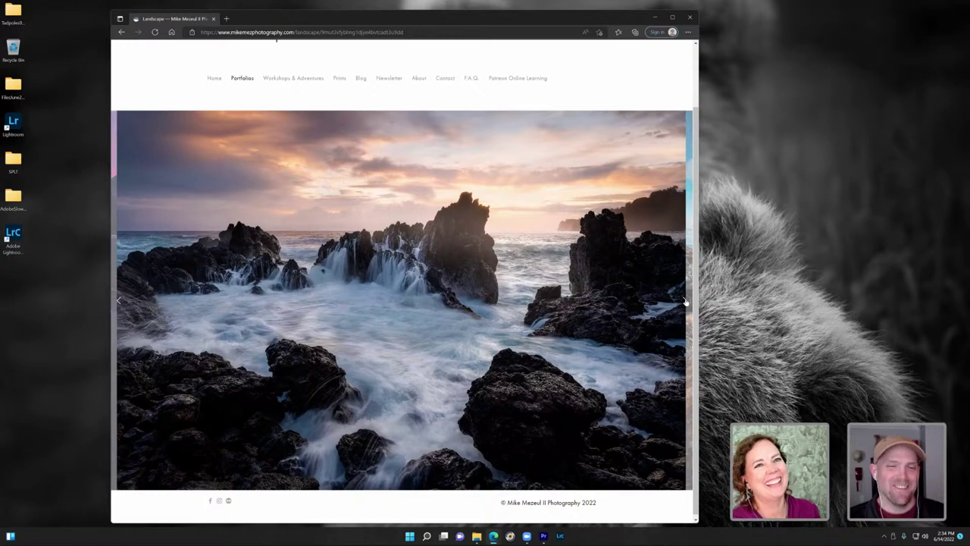
Step: Page past the cliff-and-lake and firefall photos through seven more landscapes, then return to the header
{"action": "left_click", "coordinate": [685, 301]}
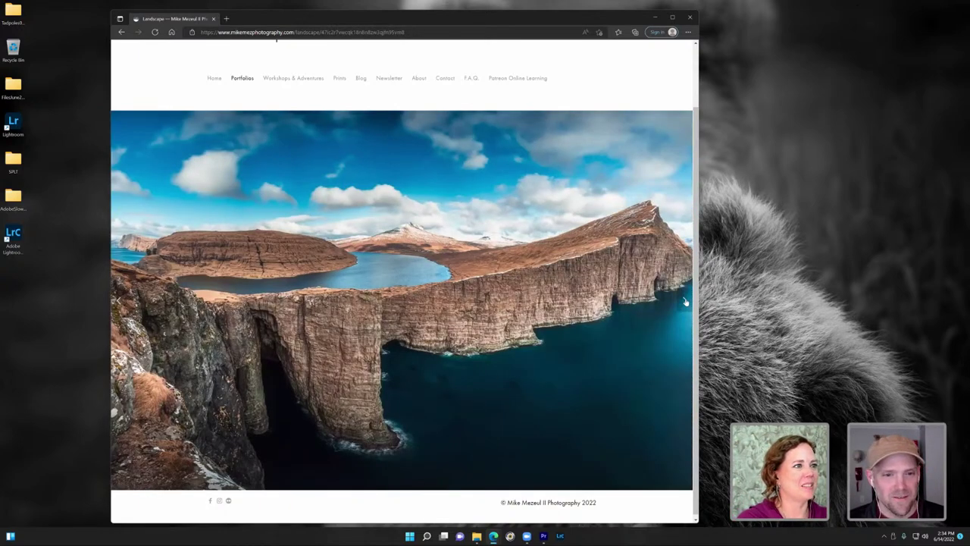
{"action": "left_click", "coordinate": [684, 300]}
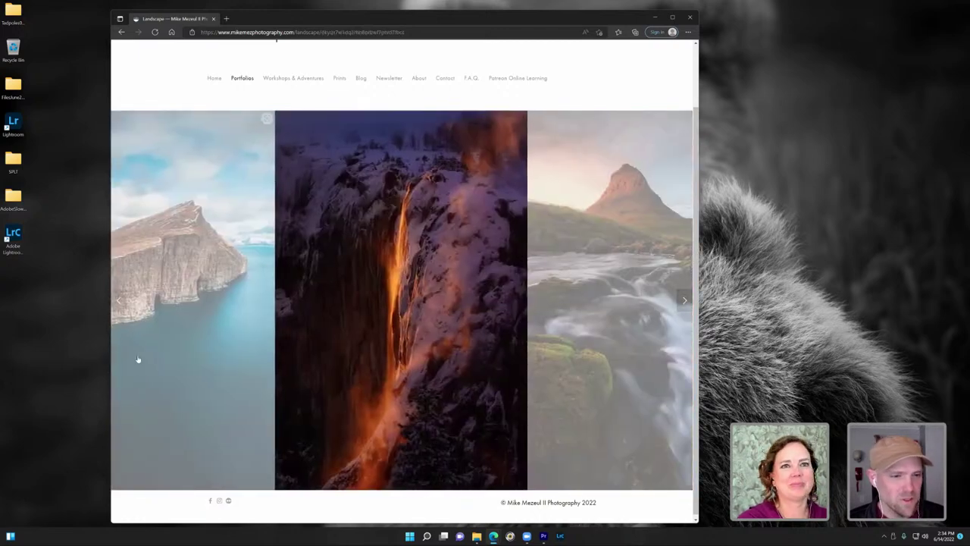
{"action": "left_click", "coordinate": [121, 303]}
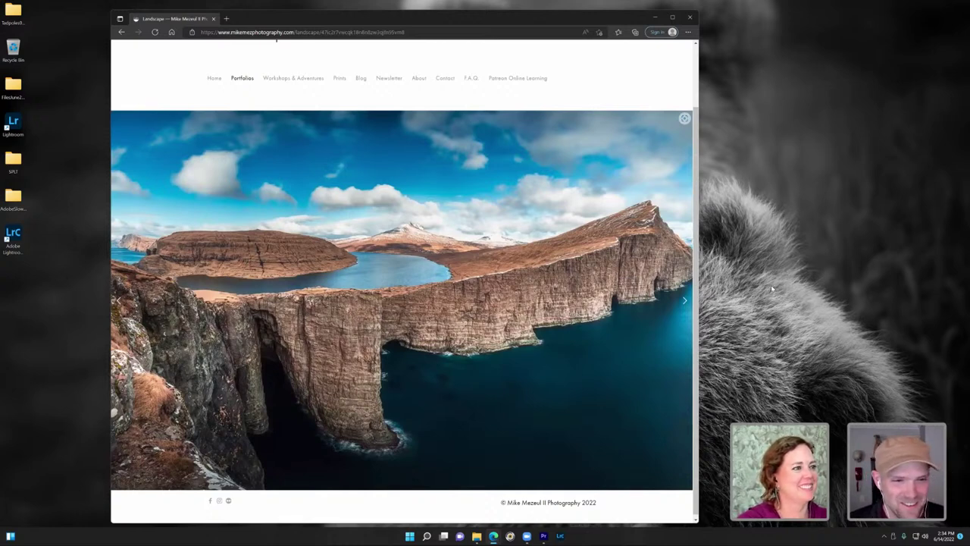
{"action": "left_click", "coordinate": [684, 302]}
{"action": "left_click", "coordinate": [683, 303]}
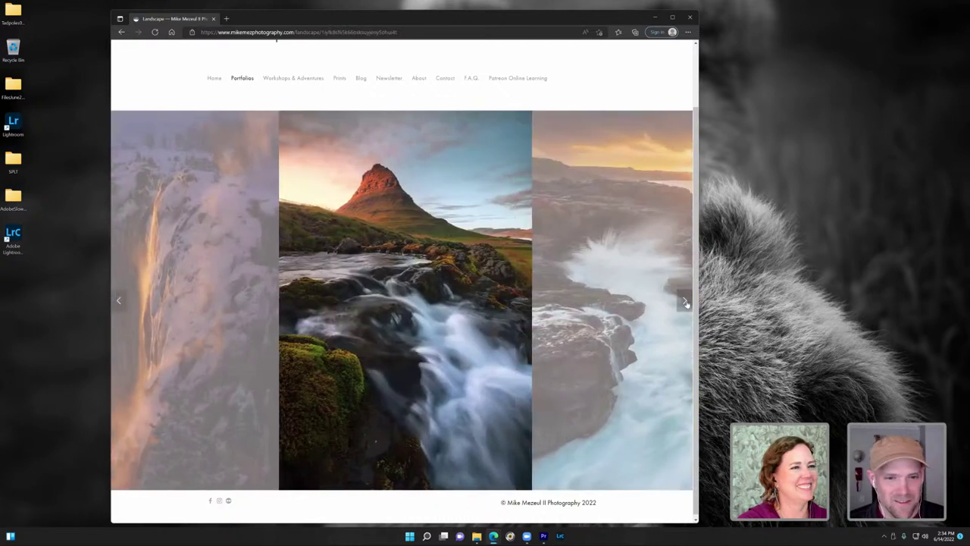
{"action": "left_click", "coordinate": [684, 303]}
{"action": "left_click", "coordinate": [685, 302]}
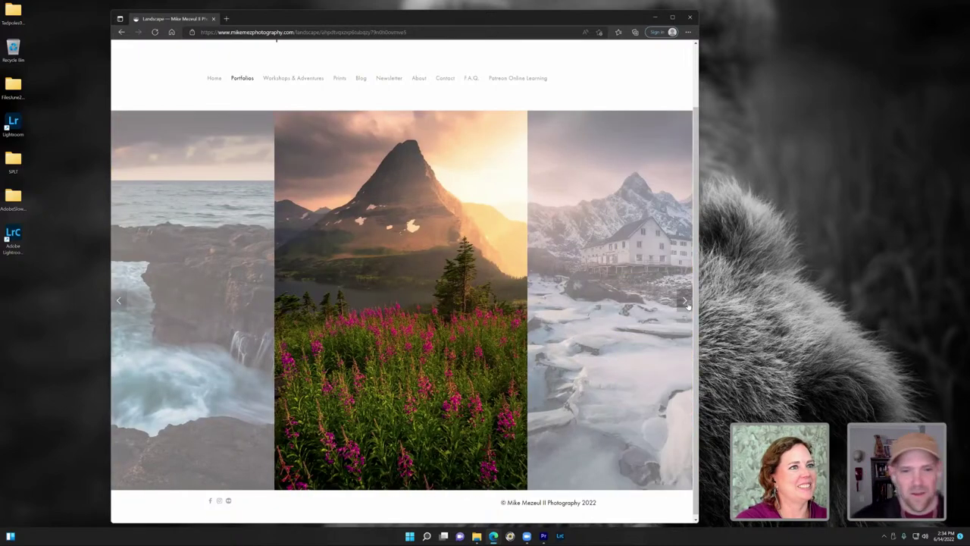
{"action": "left_click", "coordinate": [685, 303]}
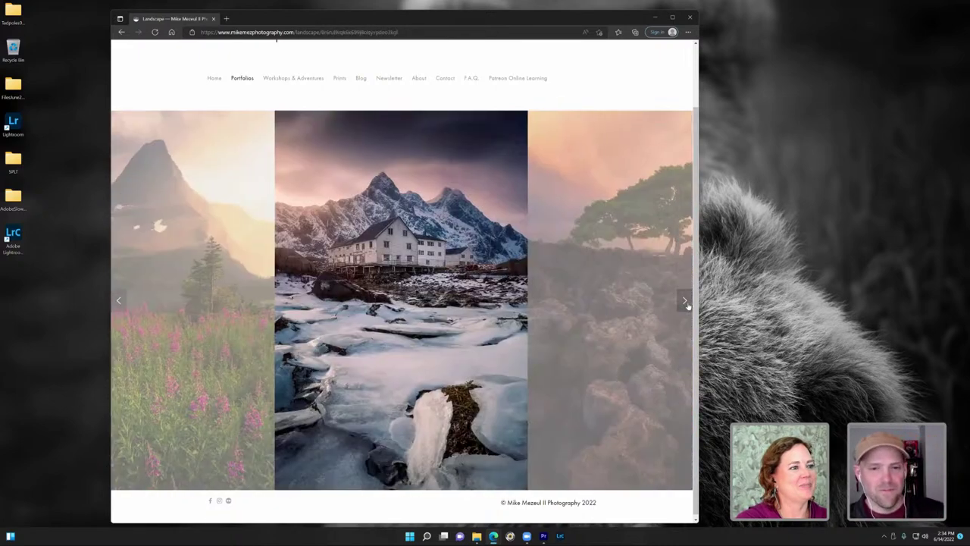
{"action": "left_click", "coordinate": [685, 302]}
{"action": "left_click", "coordinate": [685, 303]}
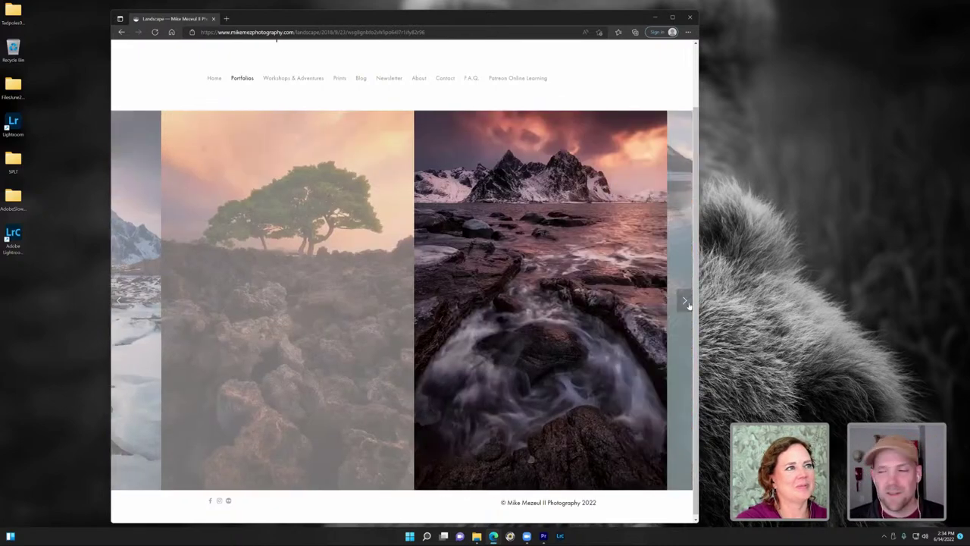
{"action": "scroll", "coordinate": [501, 287], "scroll_direction": "up", "scroll_amount": 2}
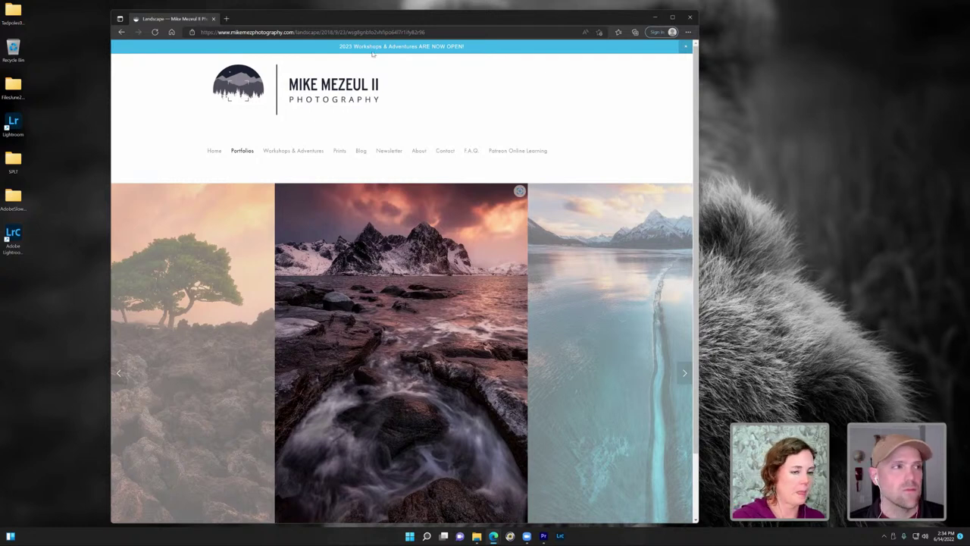
Step: Switch to Premiere Pro and open AdobeDay2SlowMotion from the Home screen's Recent list
{"action": "left_click", "coordinate": [543, 536]}
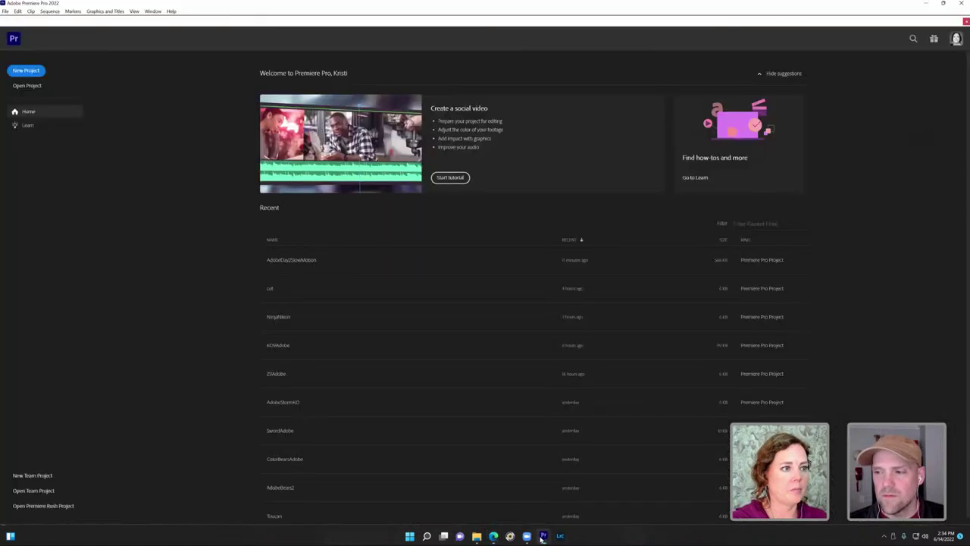
{"action": "left_click", "coordinate": [320, 263]}
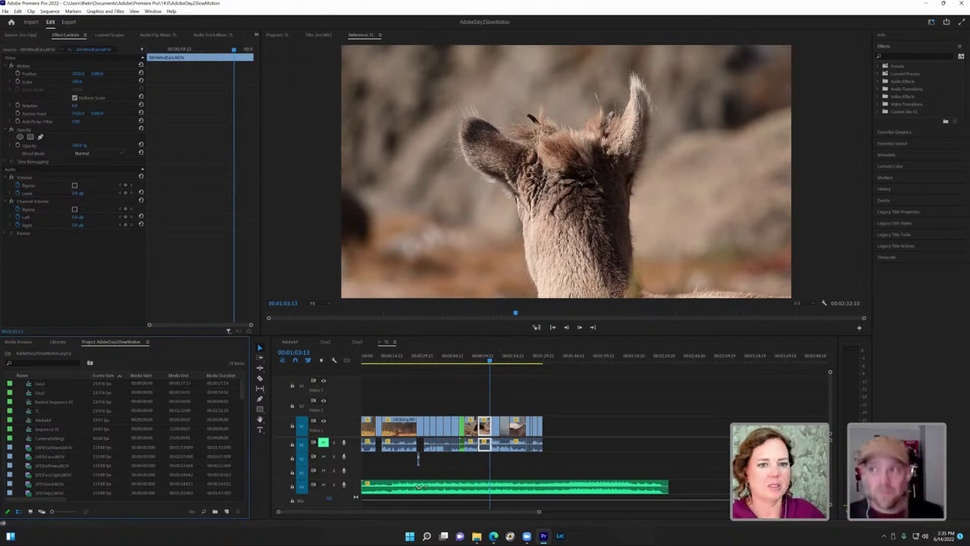
Step: Dismiss Windows quick settings and Zoom settings, then jump the timeline to the opening elk frame
{"action": "left_click", "coordinate": [927, 535]}
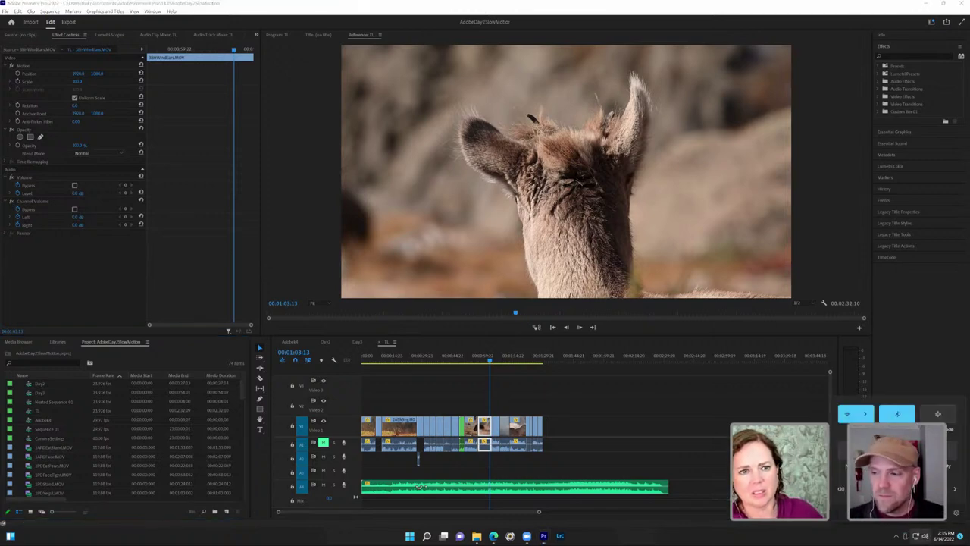
{"action": "left_click", "coordinate": [496, 354]}
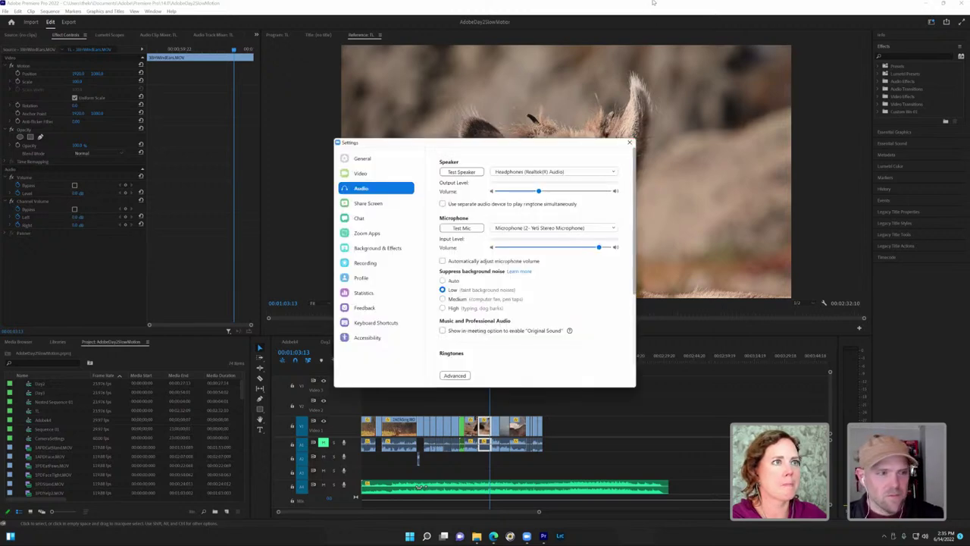
{"action": "left_click", "coordinate": [627, 143]}
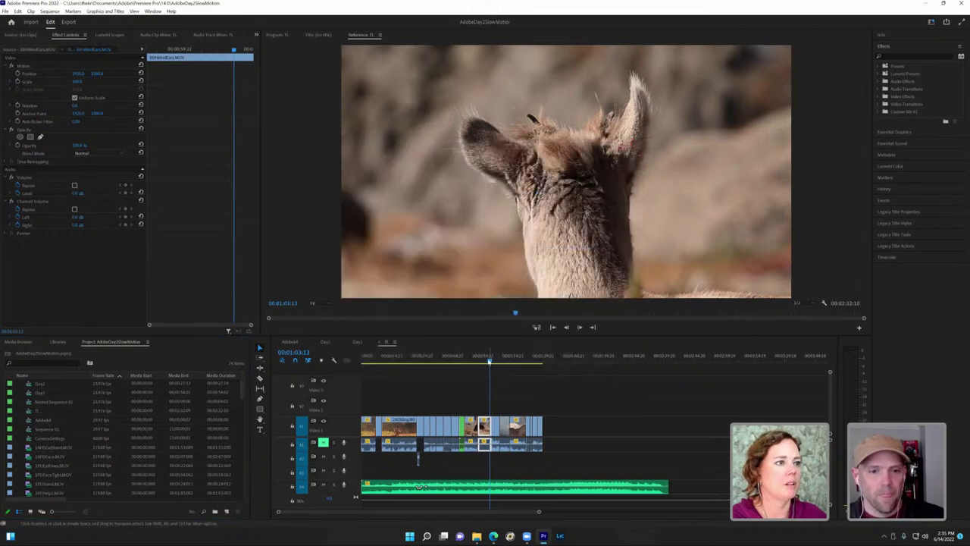
{"action": "left_click", "coordinate": [416, 359]}
{"action": "key", "text": "Home"}
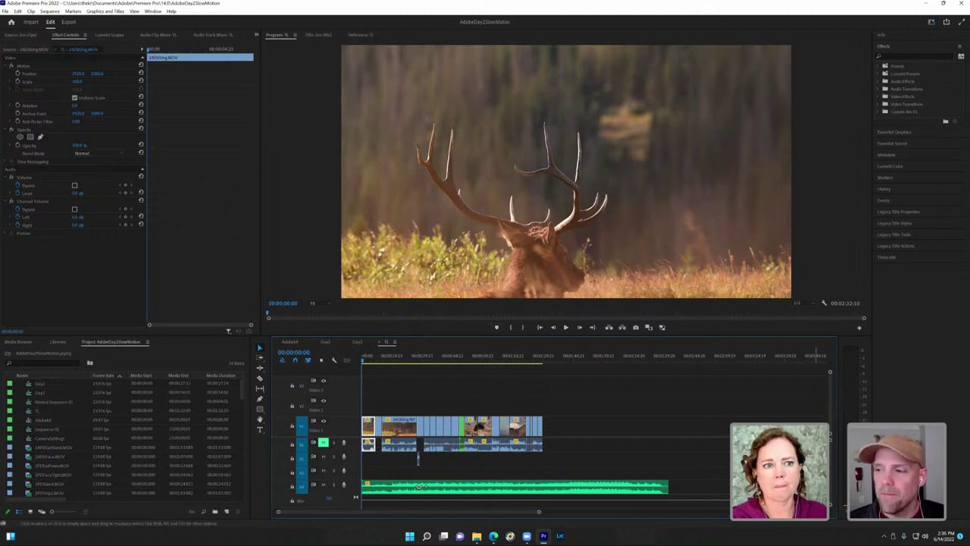
Step: Look through Edit > Preferences and close a preferences page without changes
{"action": "left_click", "coordinate": [6, 12]}
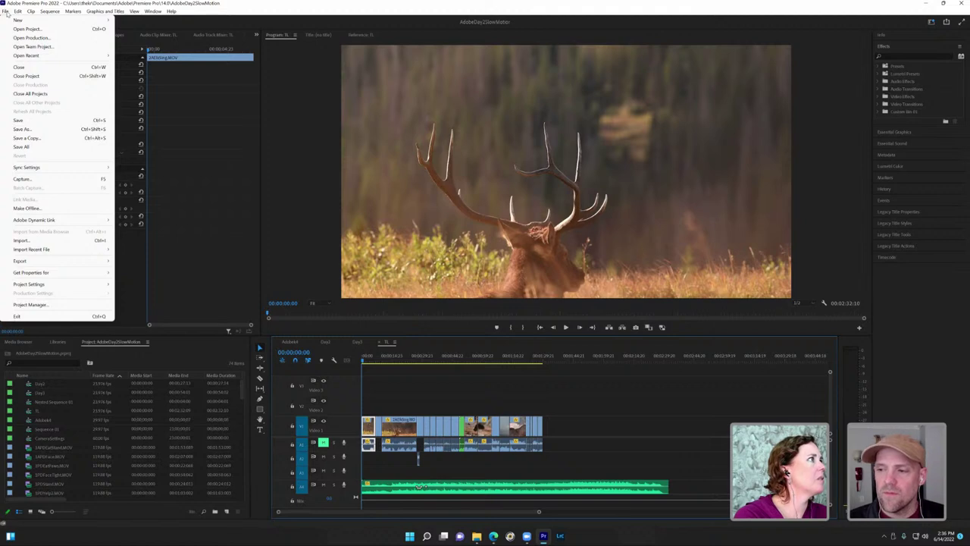
{"action": "left_click", "coordinate": [6, 12]}
{"action": "left_click", "coordinate": [20, 12]}
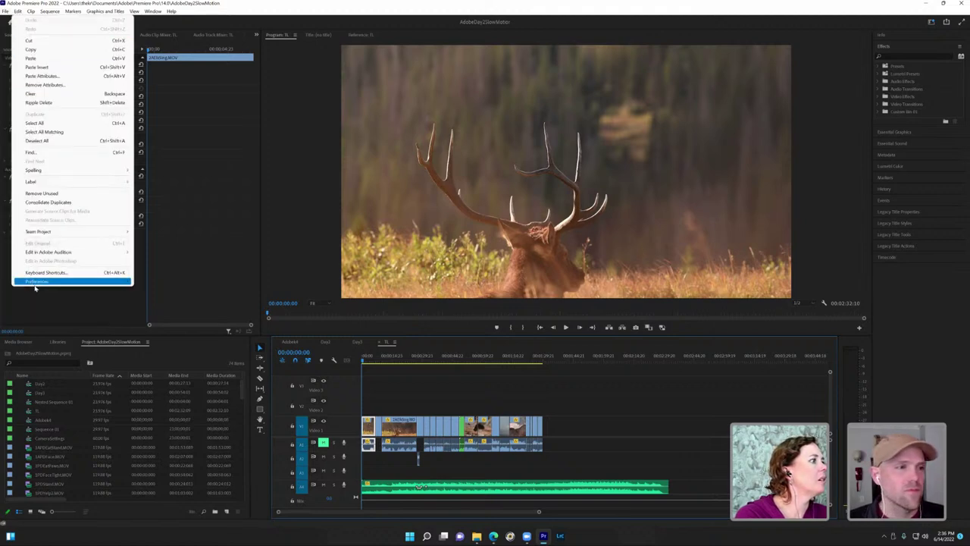
{"action": "mouse_move", "coordinate": [34, 285]}
{"action": "left_click", "coordinate": [149, 299]}
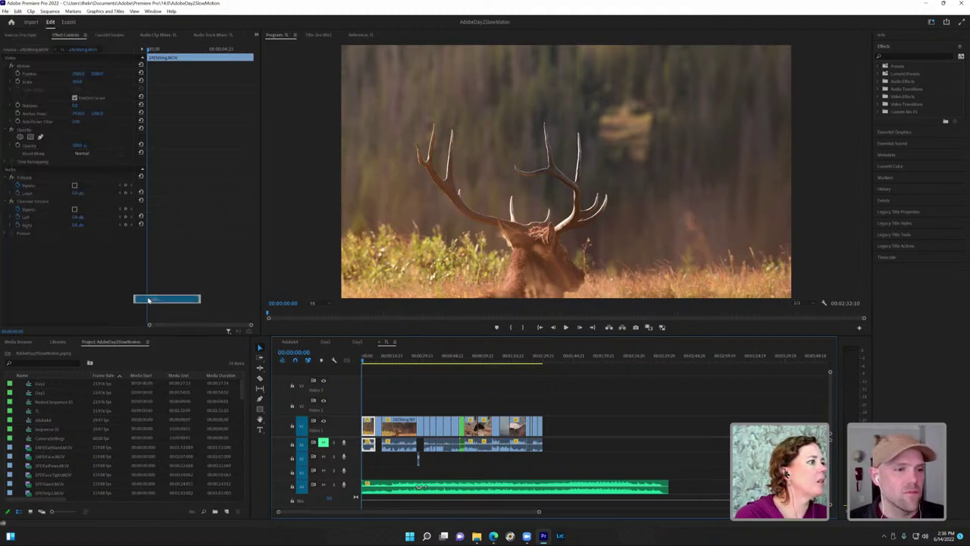
{"action": "left_click", "coordinate": [630, 144]}
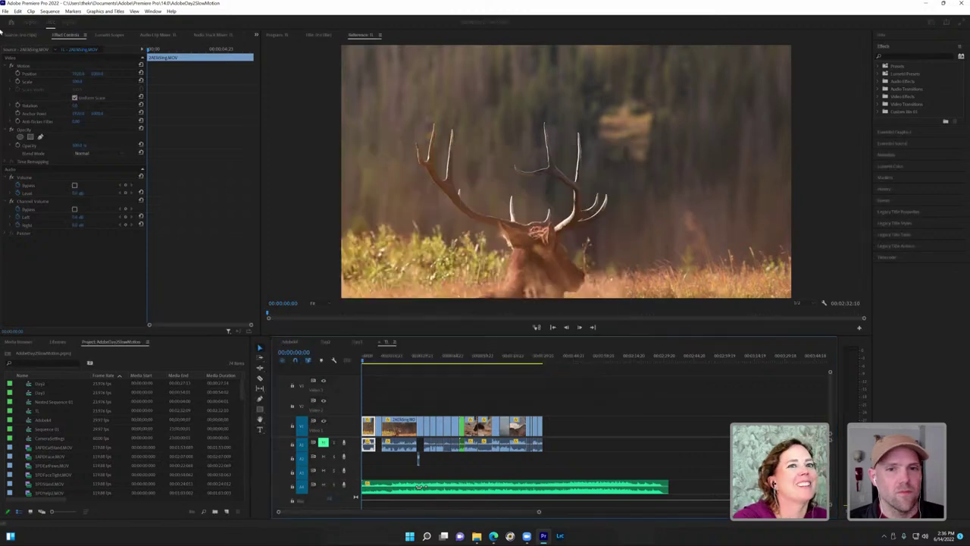
Step: Set Audio Hardware Default Output to Headphones (Realtek(R) Audio), confirm the warning, and apply
{"action": "left_click", "coordinate": [17, 11]}
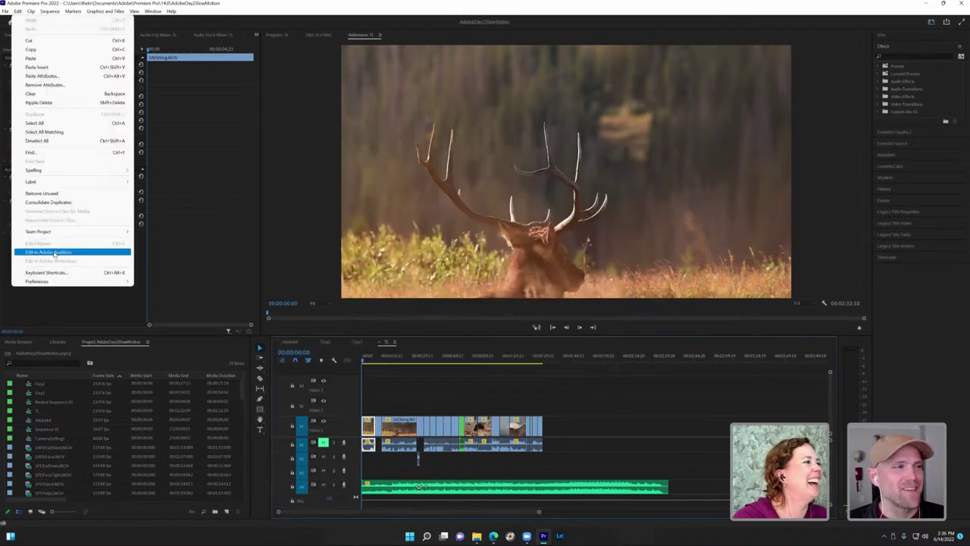
{"action": "mouse_move", "coordinate": [57, 281]}
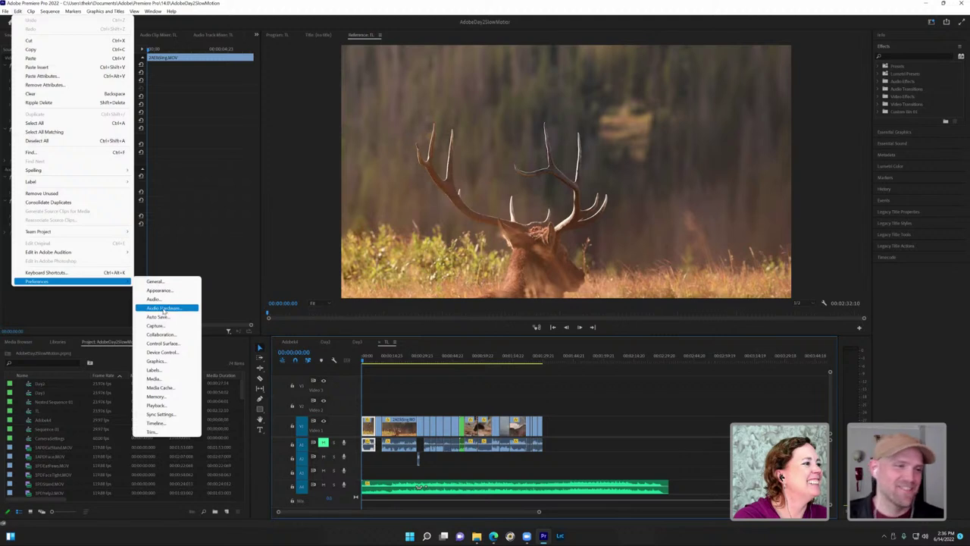
{"action": "left_click", "coordinate": [164, 309]}
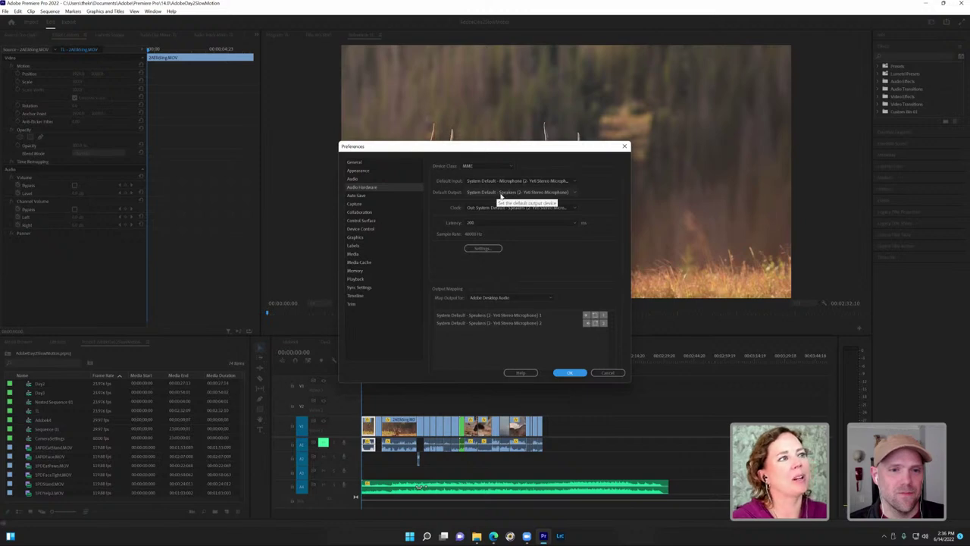
{"action": "left_click", "coordinate": [500, 194]}
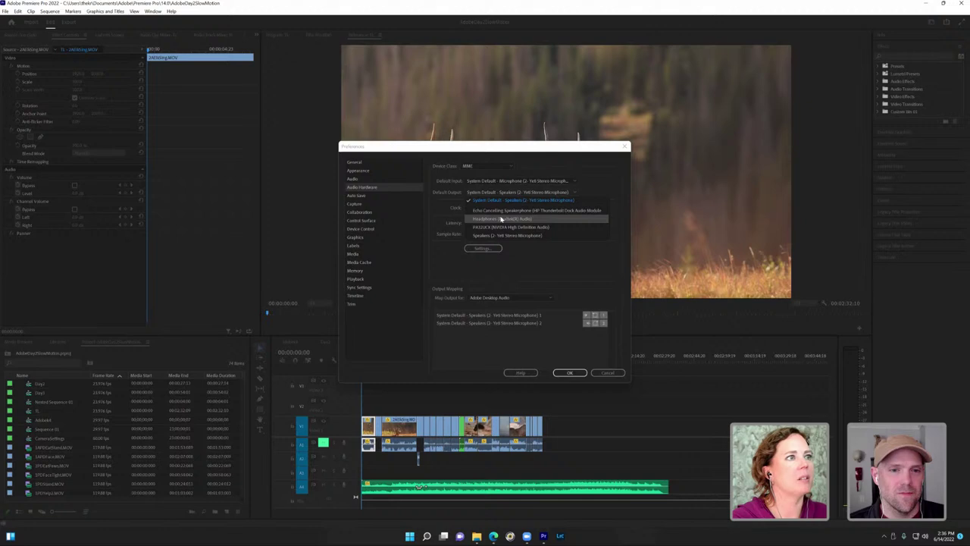
{"action": "left_click", "coordinate": [500, 219]}
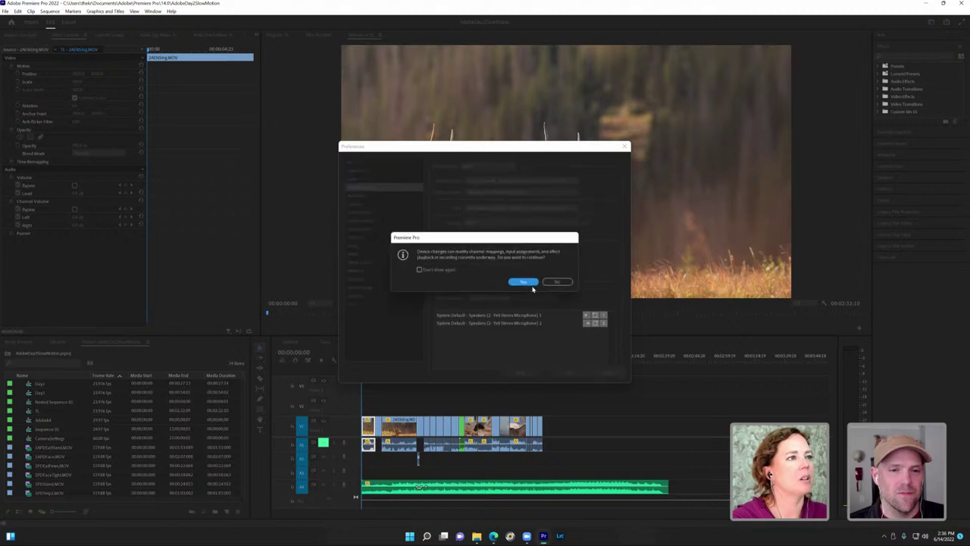
{"action": "left_click", "coordinate": [526, 282]}
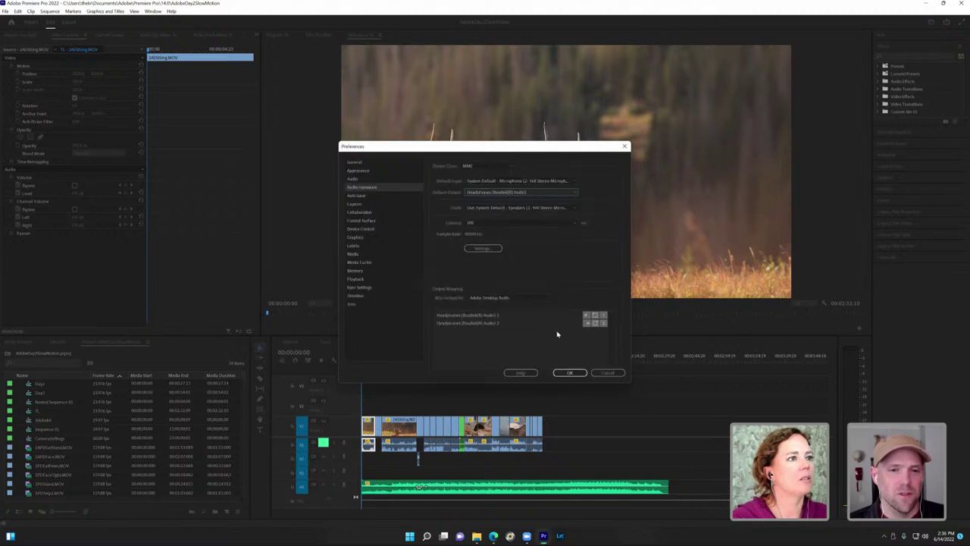
{"action": "left_click", "coordinate": [563, 372]}
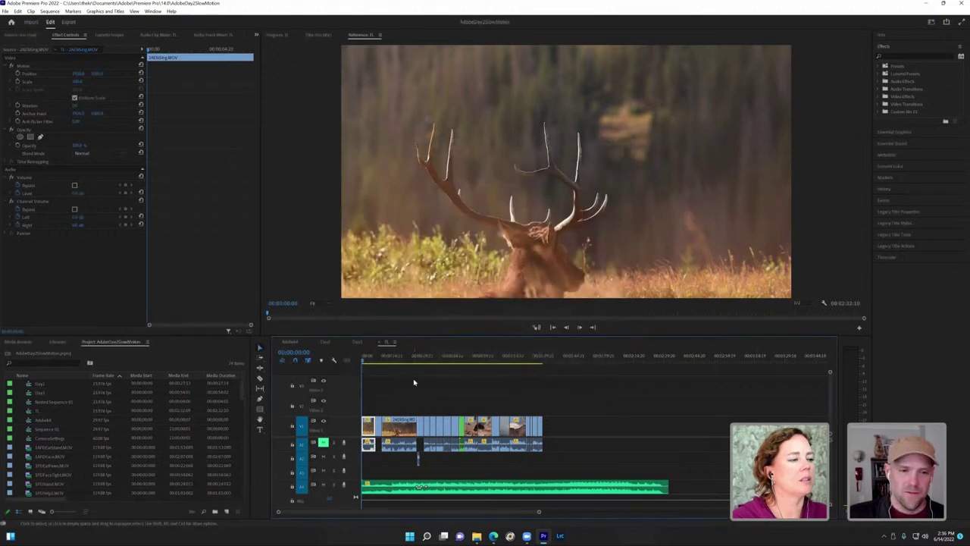
Step: Briefly play and pause the sequence to check the headphone audio
{"action": "key", "text": "space"}
{"action": "key", "text": "space"}
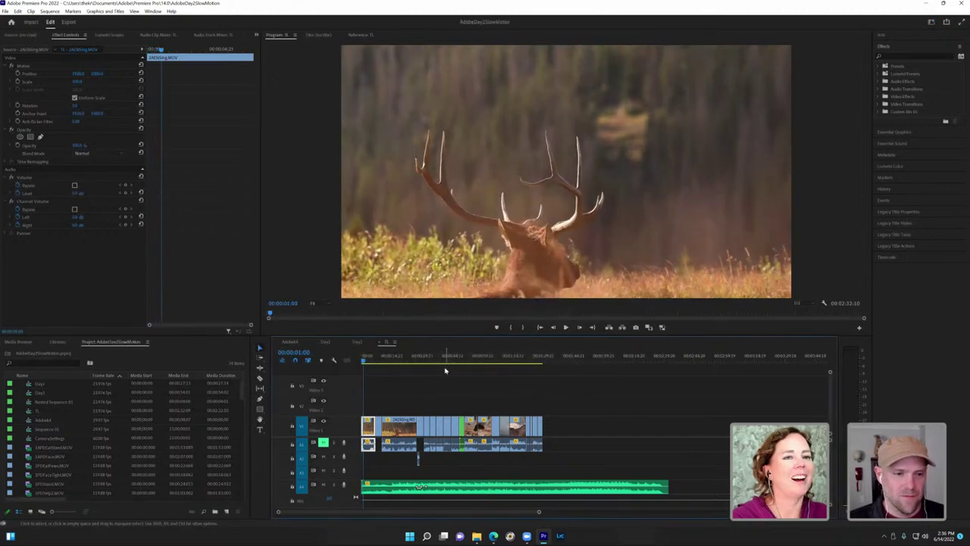
{"action": "key", "text": "space"}
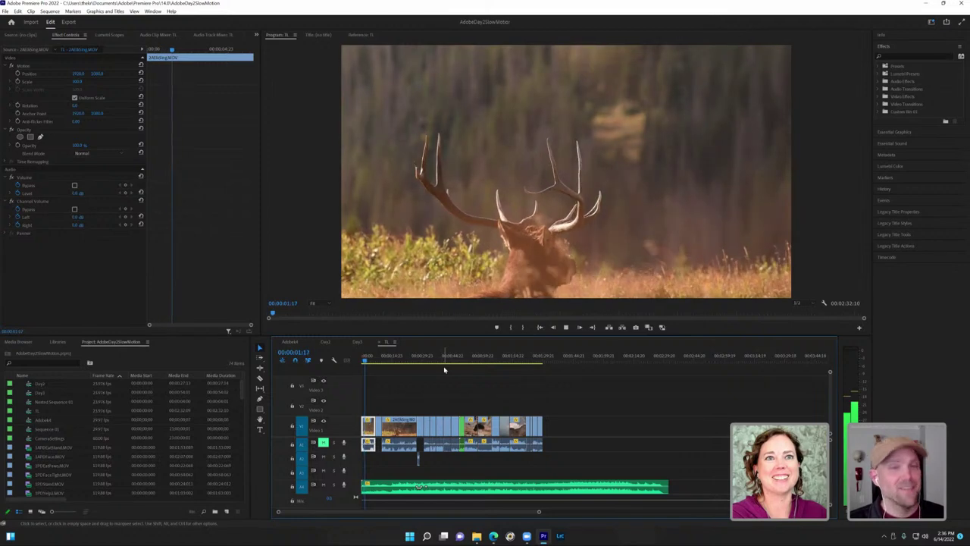
{"action": "key", "text": "space"}
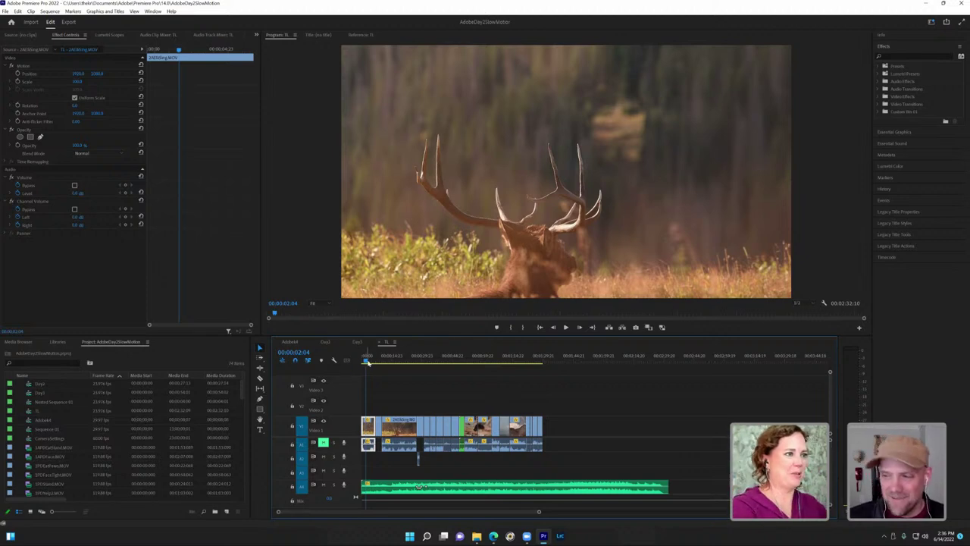
Step: Replay the sequence from the start to 00:00:33:22, then shorten the audio track rows
{"action": "left_click_drag", "start_coordinate": [367, 362], "coordinate": [355, 368]}
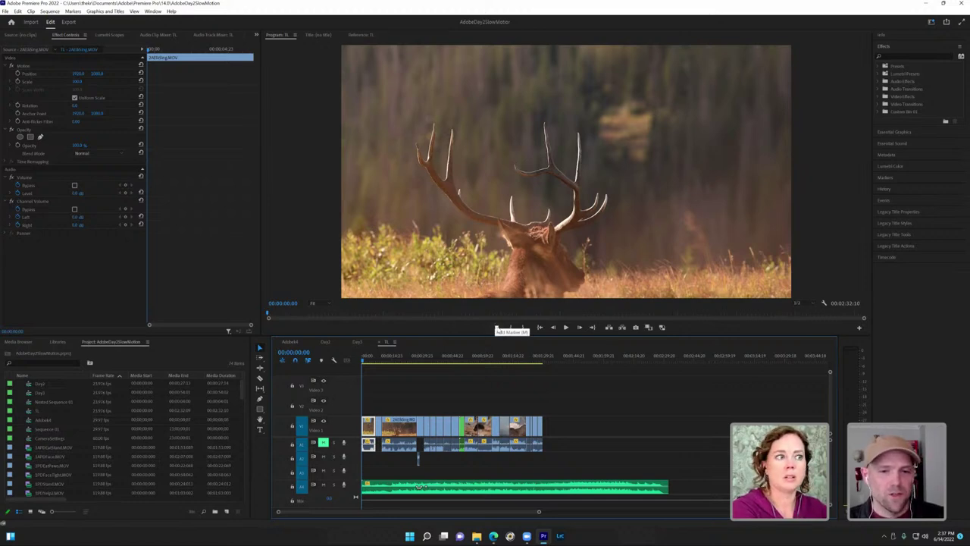
{"action": "left_click", "coordinate": [498, 329]}
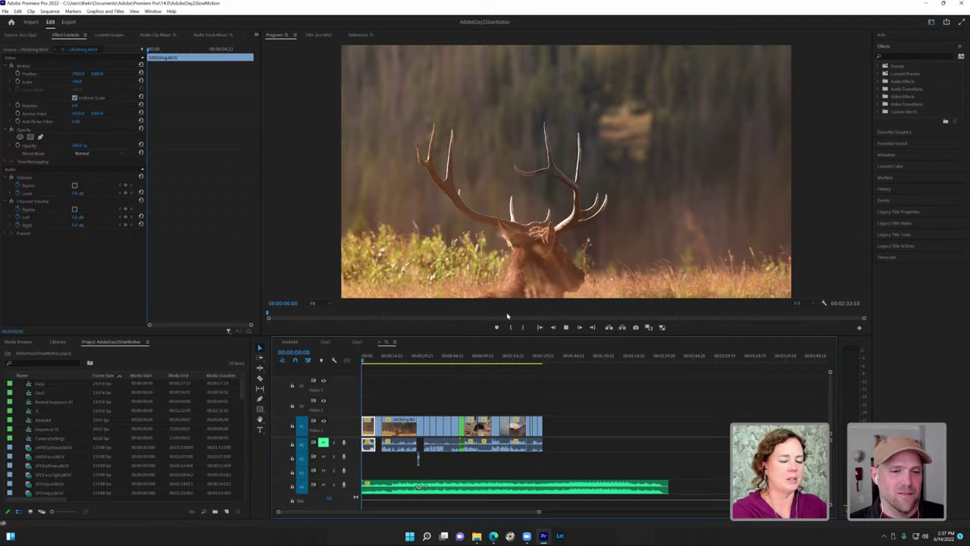
{"action": "key", "text": "space"}
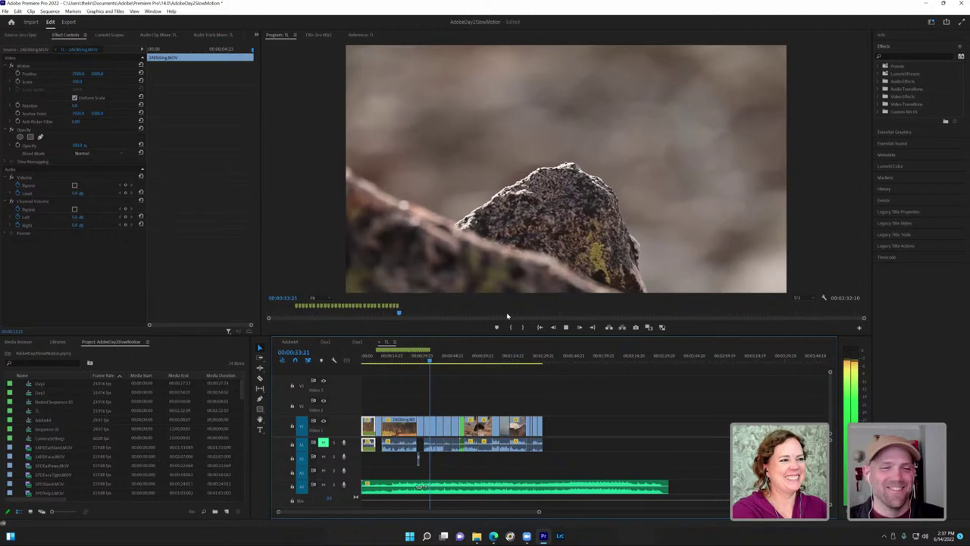
{"action": "key", "text": "space"}
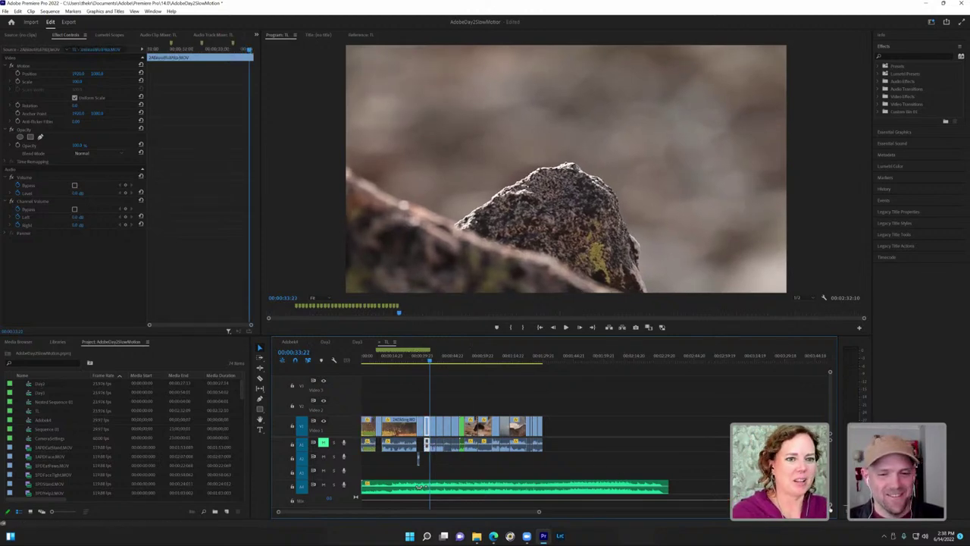
{"action": "key", "text": "ctrl+minus"}
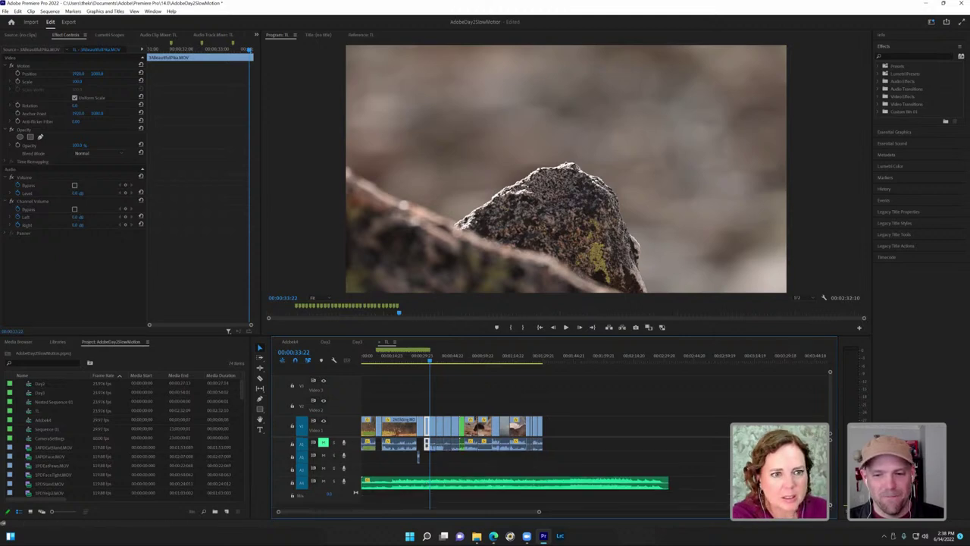
Step: Shrink the audio track rows further and zoom the timeline in on the opening elk clips
{"action": "key", "text": "ctrl+minus"}
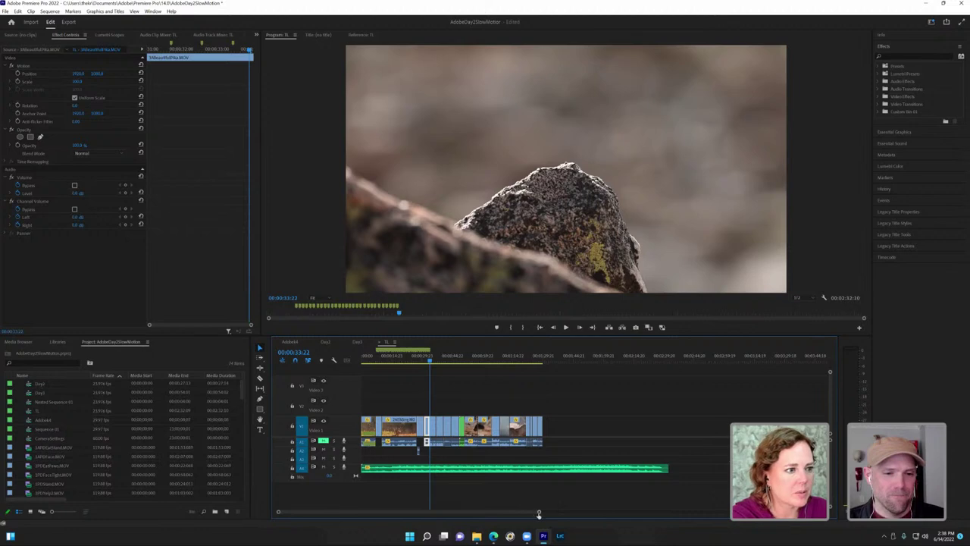
{"action": "left_click_drag", "start_coordinate": [539, 513], "coordinate": [388, 514]}
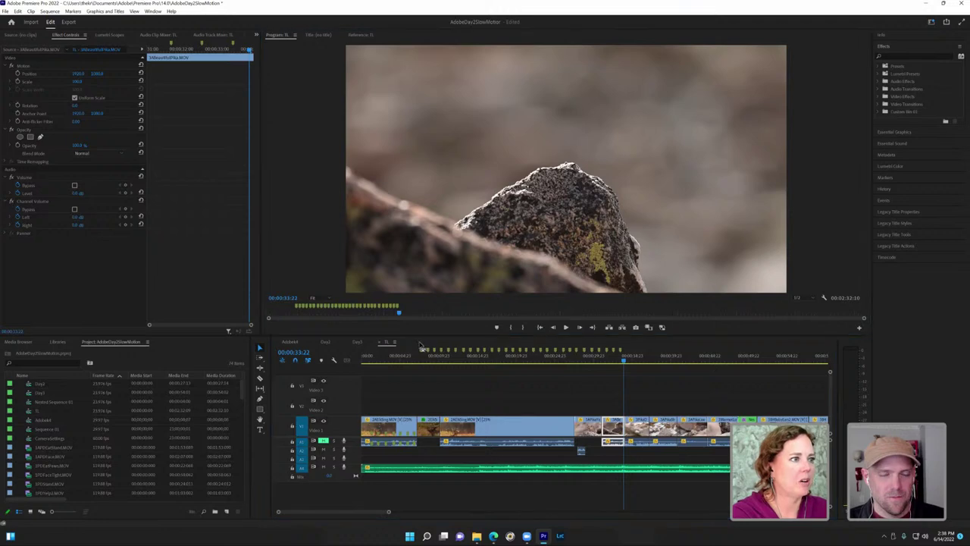
{"action": "left_click_drag", "start_coordinate": [624, 362], "coordinate": [421, 363]}
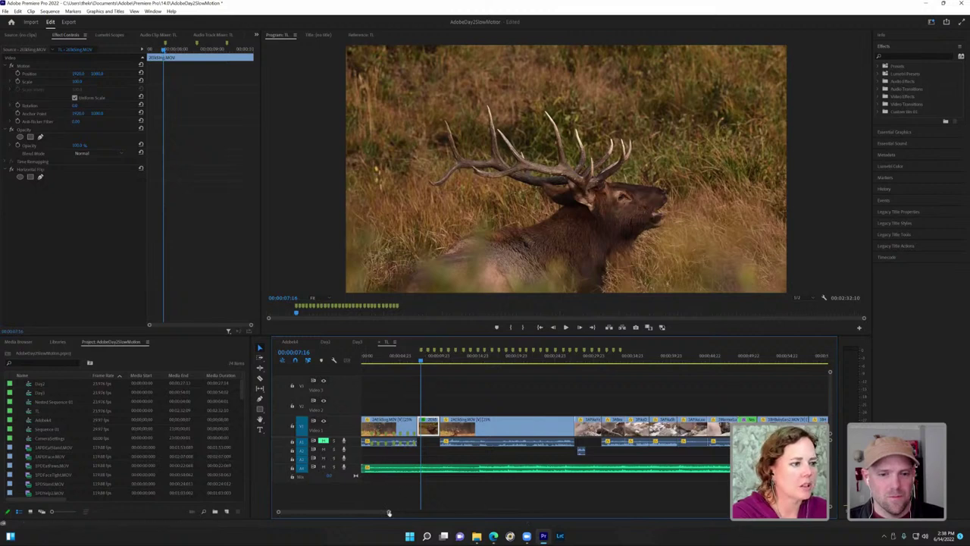
{"action": "left_click_drag", "start_coordinate": [386, 513], "coordinate": [355, 513]}
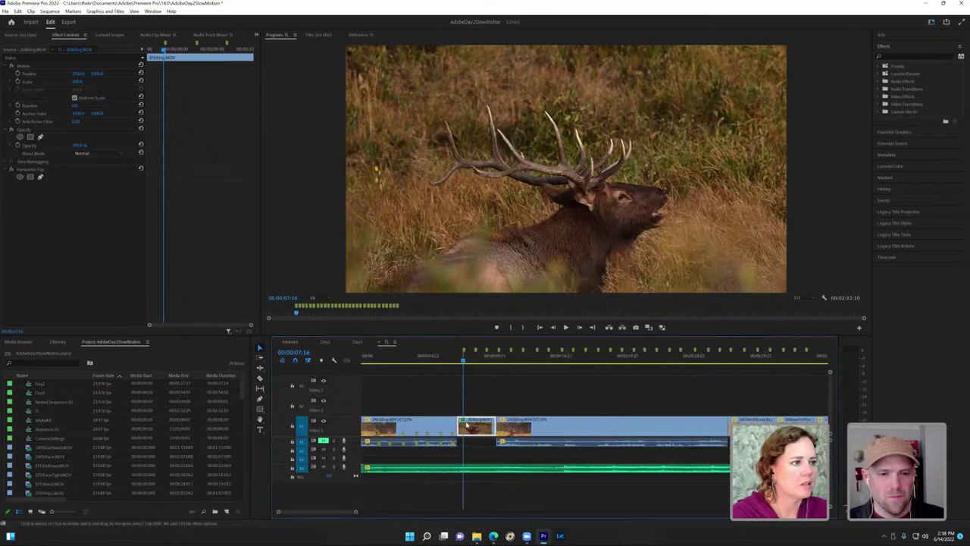
Step: Lift the first elk clip onto Video 2 and trim its end
{"action": "left_click_drag", "start_coordinate": [448, 424], "coordinate": [462, 407]}
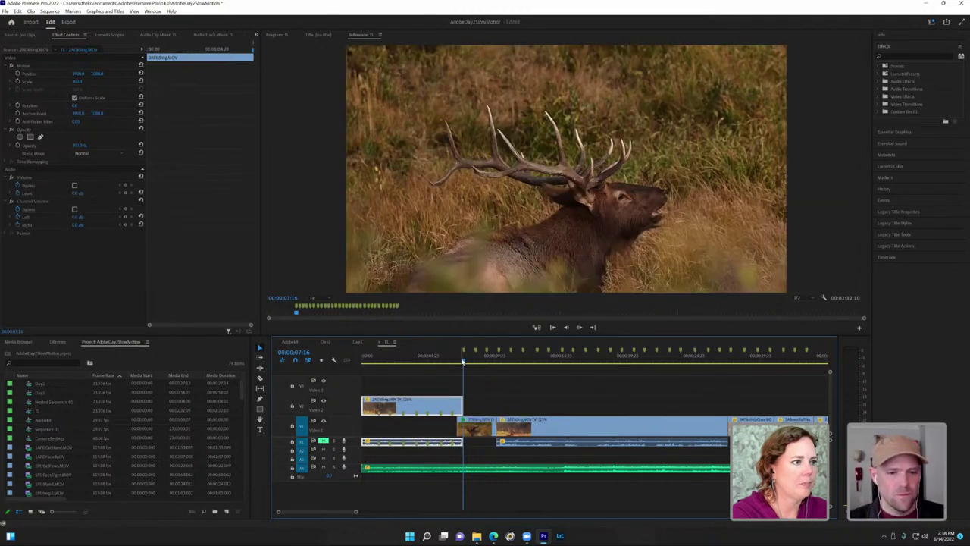
{"action": "left_click", "coordinate": [457, 362]}
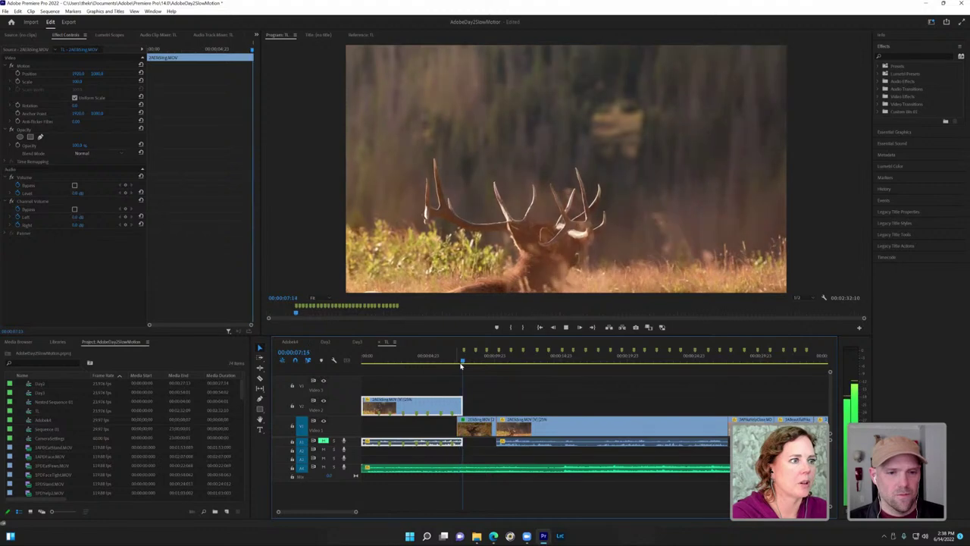
{"action": "left_click", "coordinate": [474, 363]}
{"action": "left_click_drag", "start_coordinate": [480, 364], "coordinate": [499, 364]}
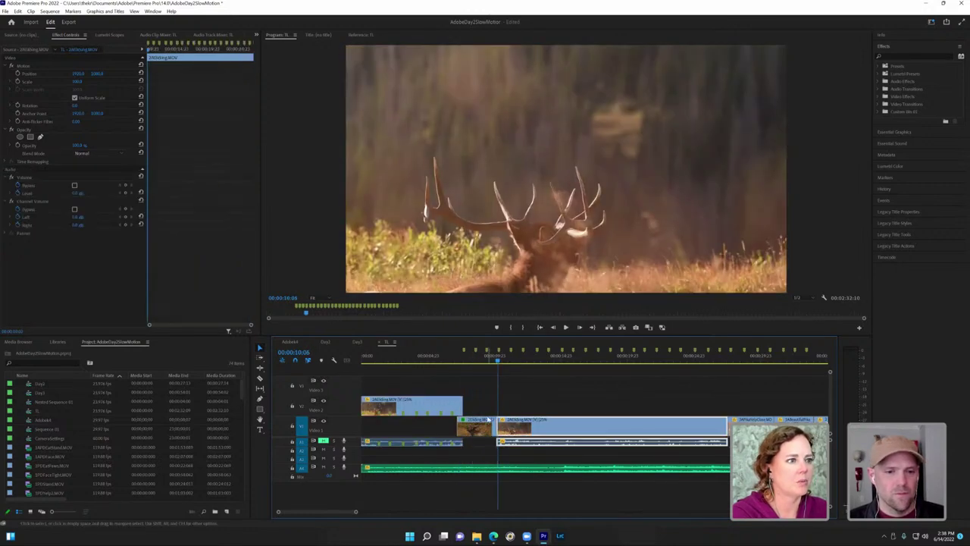
Step: Lift the long elk clip onto Video 2 and trim its start and end to reviewed cut points
{"action": "left_click_drag", "start_coordinate": [510, 413], "coordinate": [510, 393]}
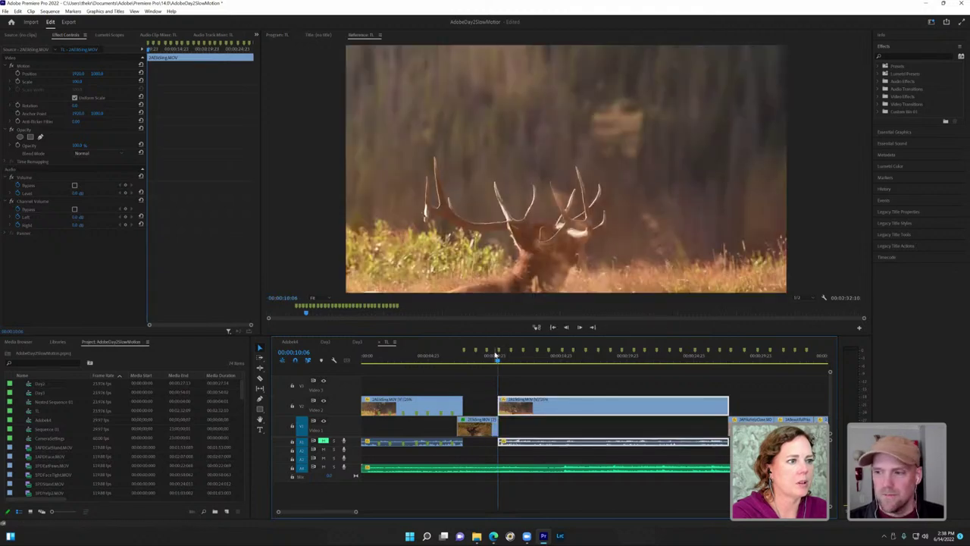
{"action": "left_click_drag", "start_coordinate": [497, 361], "coordinate": [495, 363]}
{"action": "key", "text": "space"}
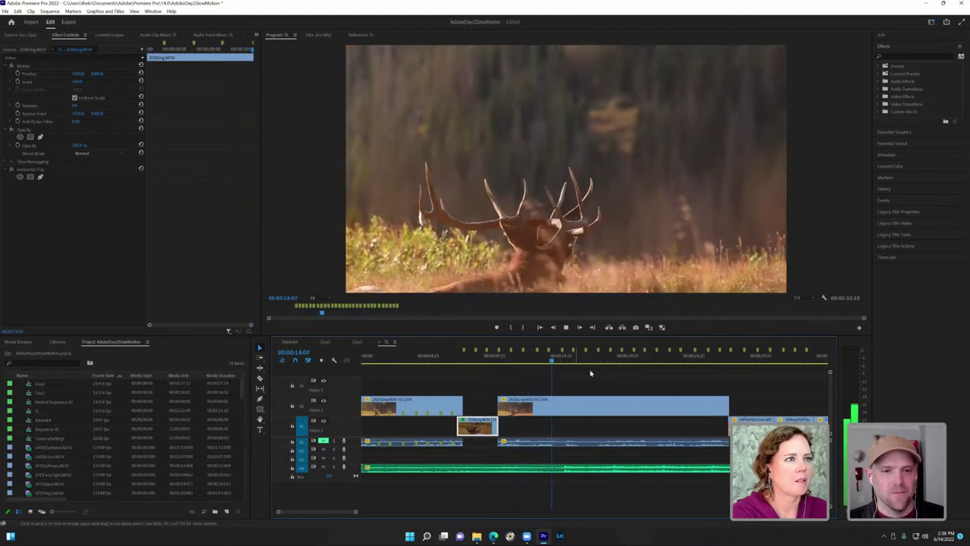
{"action": "left_click", "coordinate": [566, 360]}
{"action": "left_click_drag", "start_coordinate": [566, 360], "coordinate": [537, 361]}
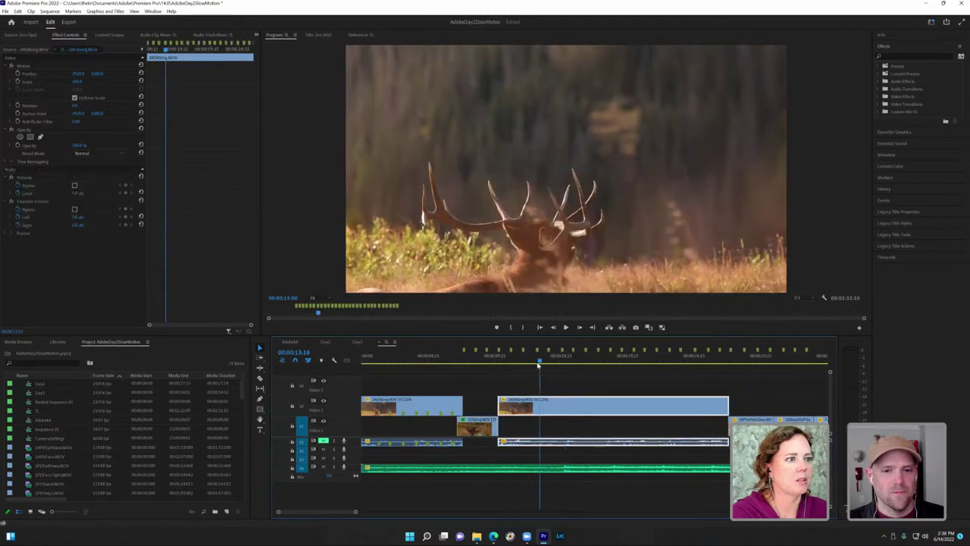
{"action": "left_click_drag", "start_coordinate": [499, 405], "coordinate": [538, 406]}
{"action": "left_click_drag", "start_coordinate": [536, 364], "coordinate": [610, 366]}
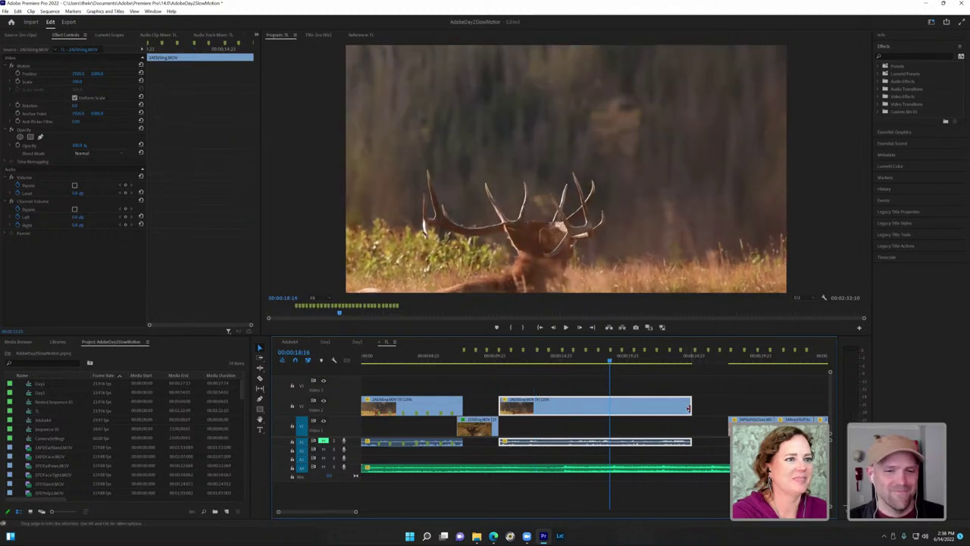
{"action": "left_click_drag", "start_coordinate": [691, 406], "coordinate": [596, 422]}
Step: Ripple delete the gap so the later clips follow the elk clips directly
{"action": "left_click", "coordinate": [629, 425]}
{"action": "key", "text": "Delete"}
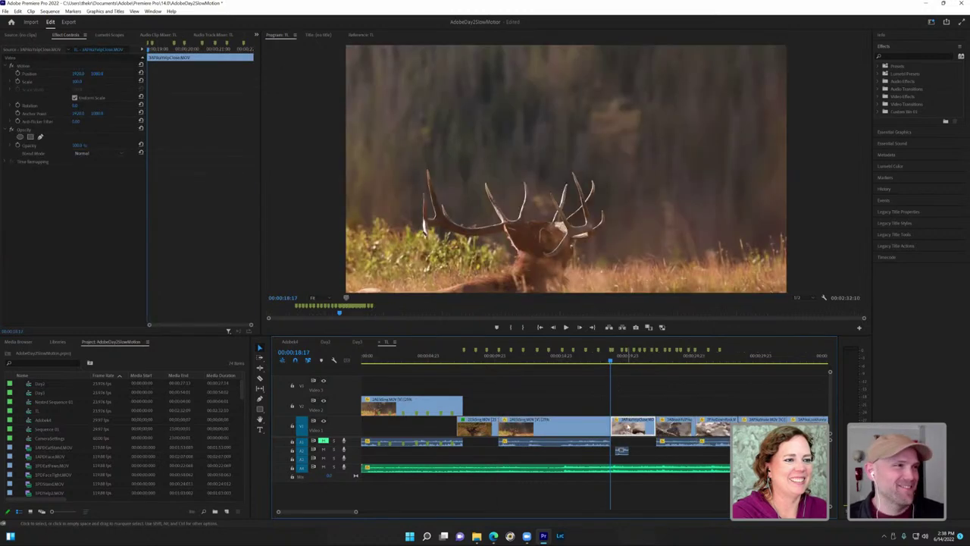
{"action": "left_click_drag", "start_coordinate": [611, 362], "coordinate": [604, 369]}
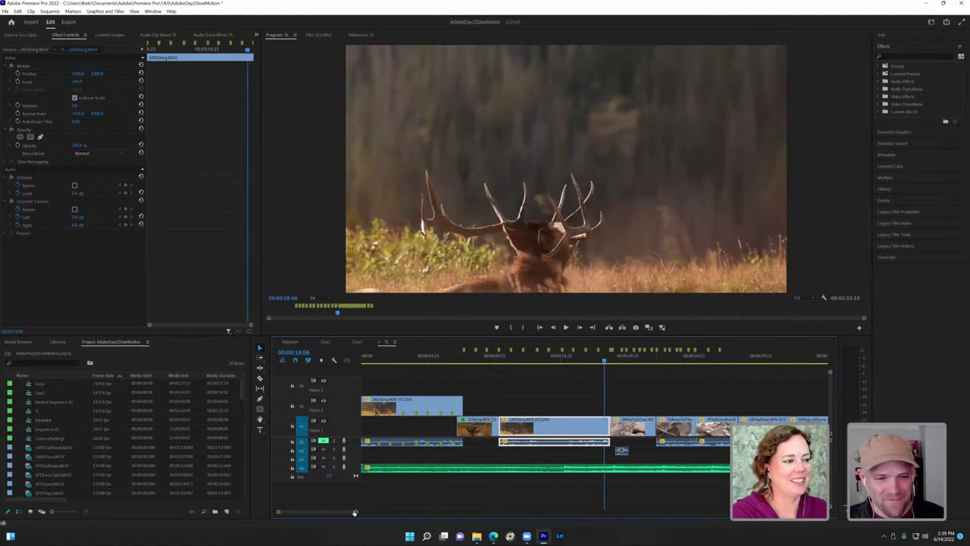
{"action": "scroll", "coordinate": [327, 511], "scroll_direction": "up", "scroll_amount": 2}
{"action": "scroll", "coordinate": [327, 511], "scroll_direction": "up", "scroll_amount": 3}
{"action": "key", "text": "space"}
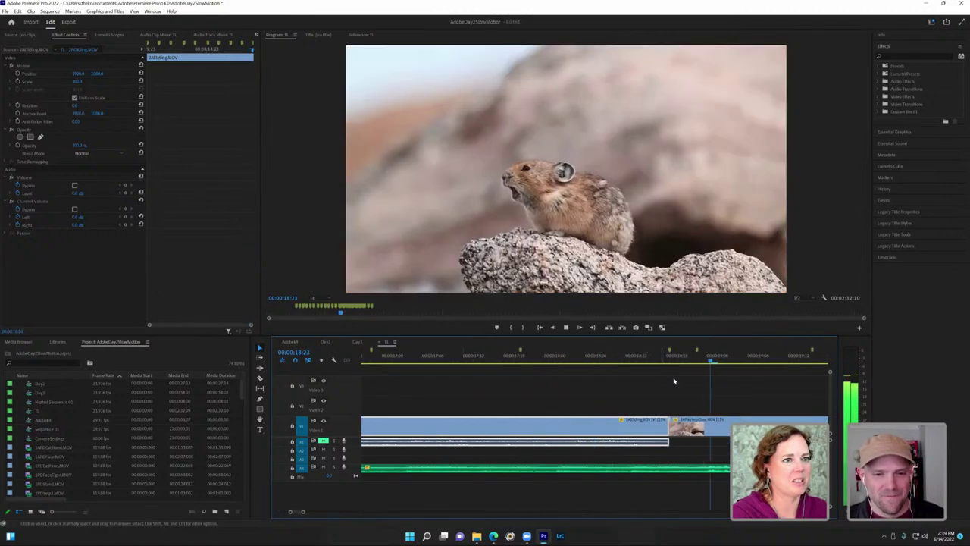
{"action": "scroll", "coordinate": [302, 513], "scroll_direction": "down", "scroll_amount": 5}
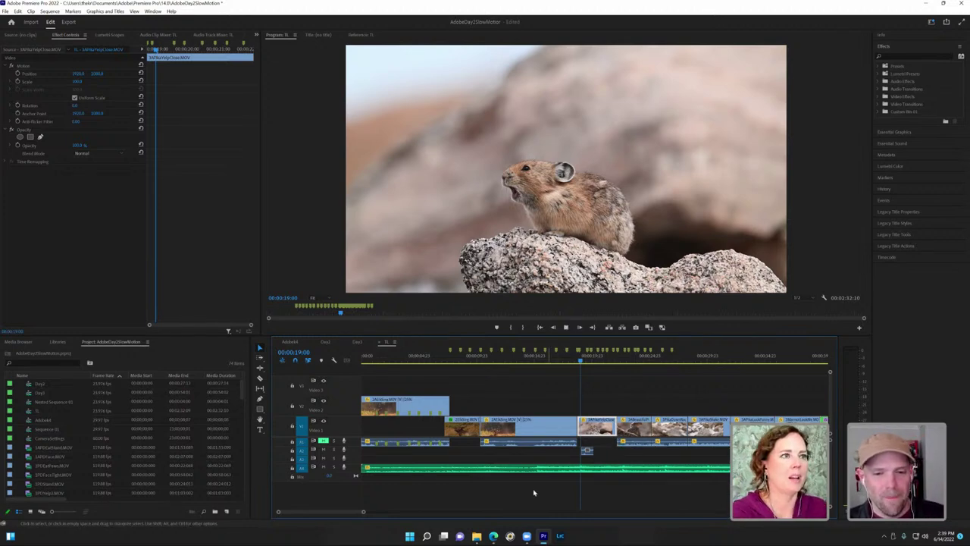
{"action": "key", "text": "space"}
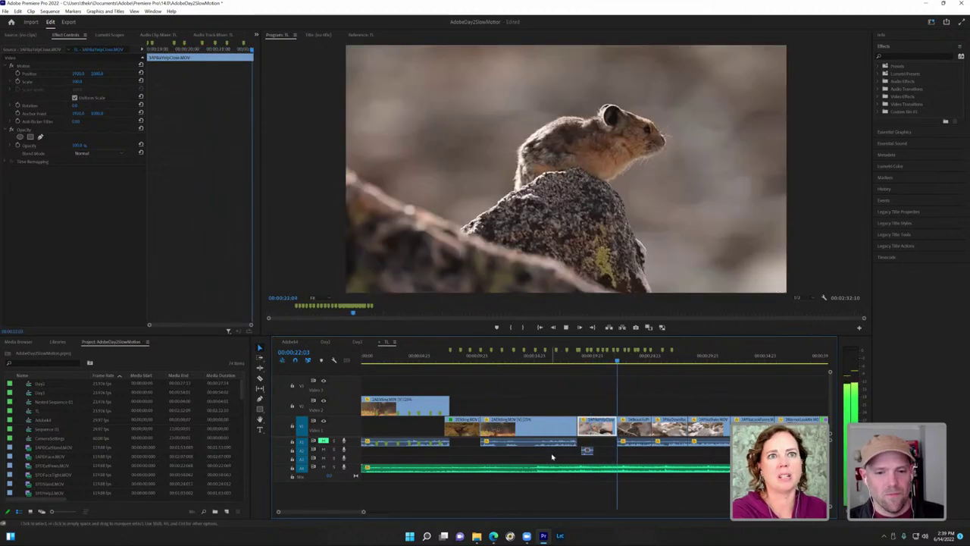
{"action": "key", "text": "space"}
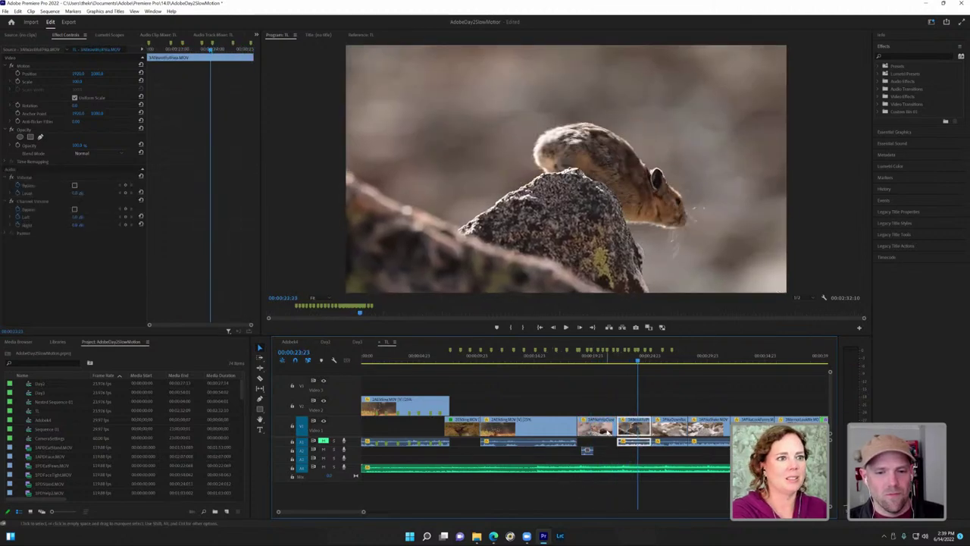
{"action": "left_click_drag", "start_coordinate": [364, 513], "coordinate": [335, 512]}
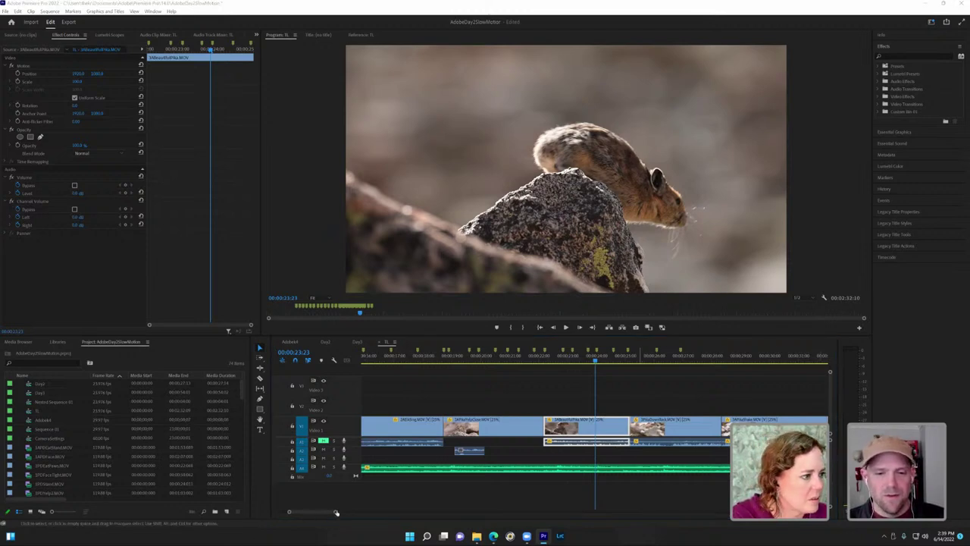
{"action": "mouse_move", "coordinate": [337, 512]}
{"action": "left_mouse_down"}
{"action": "mouse_move", "coordinate": [313, 513]}
{"action": "mouse_move", "coordinate": [322, 513]}
{"action": "left_mouse_up"}
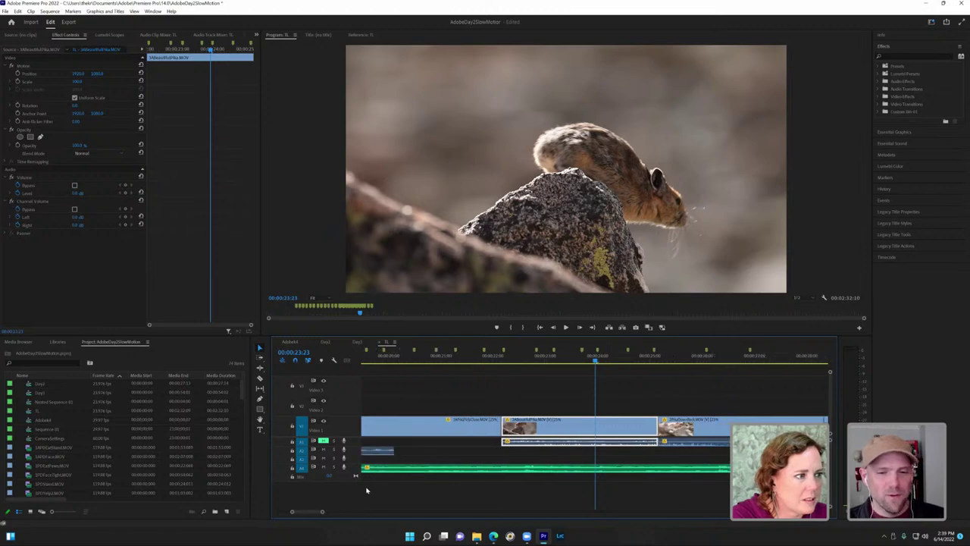
Step: Show the music clip's volume keyframes and enlarge the audio tracks
{"action": "right_click", "coordinate": [403, 471]}
{"action": "mouse_move", "coordinate": [423, 464]}
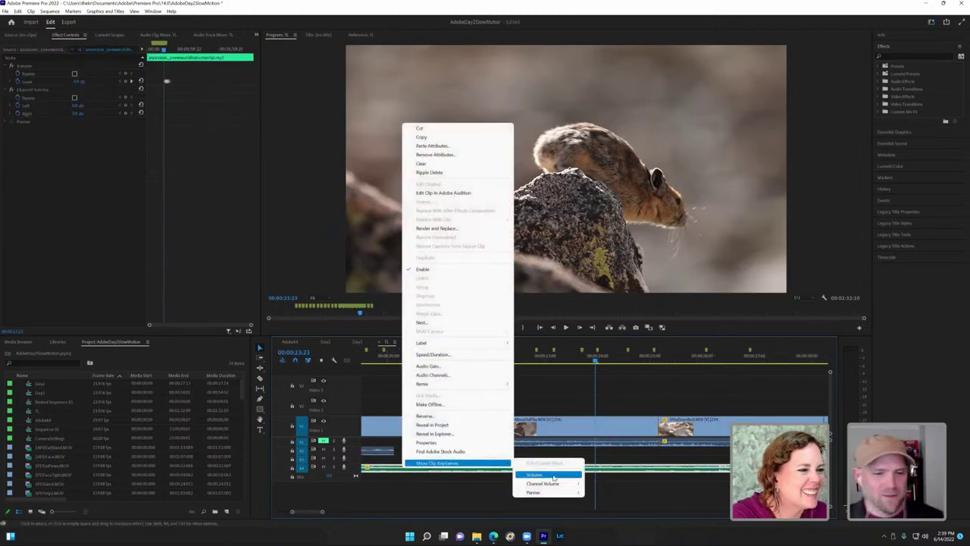
{"action": "left_click", "coordinate": [595, 478]}
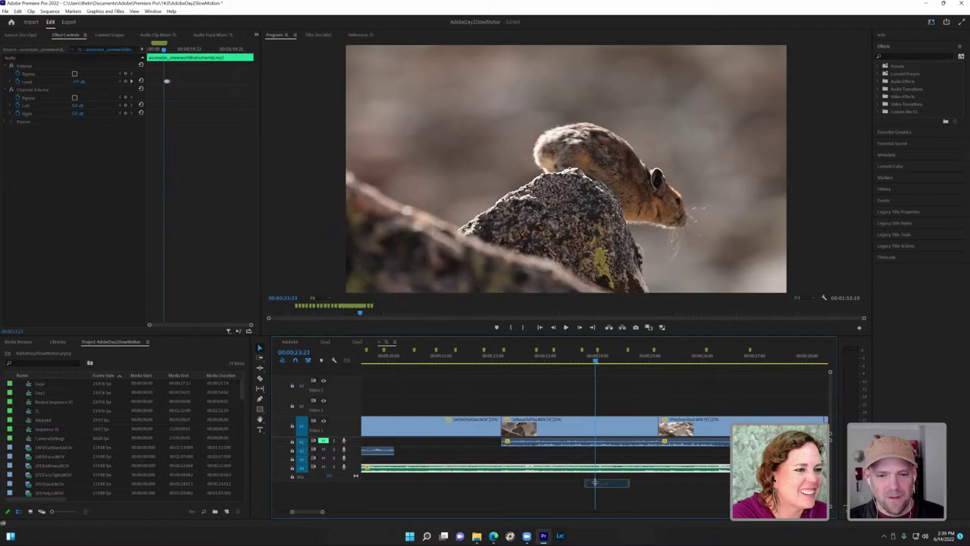
{"action": "key", "text": "alt+="}
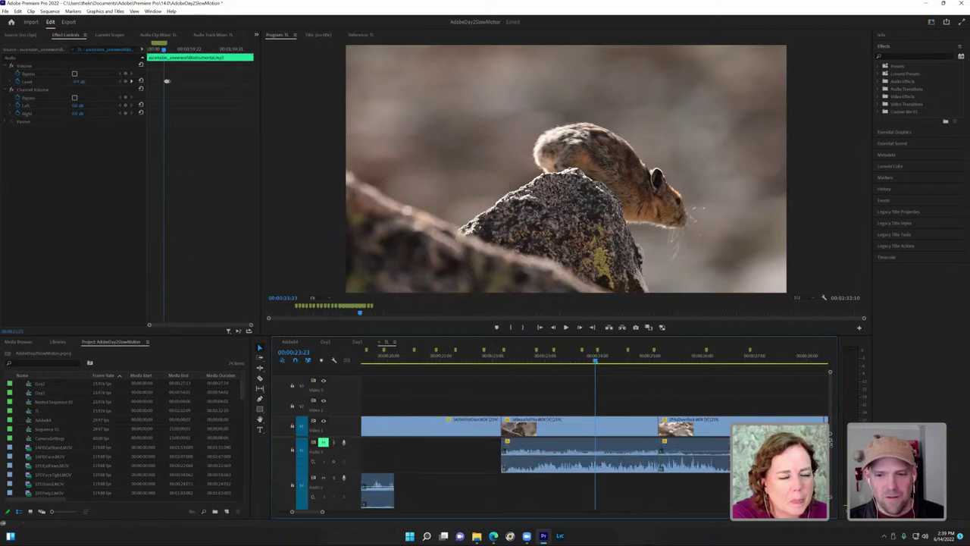
{"action": "scroll", "coordinate": [710, 501], "scroll_direction": "up", "scroll_amount": 2}
{"action": "scroll", "coordinate": [710, 500], "scroll_direction": "down", "scroll_amount": 2}
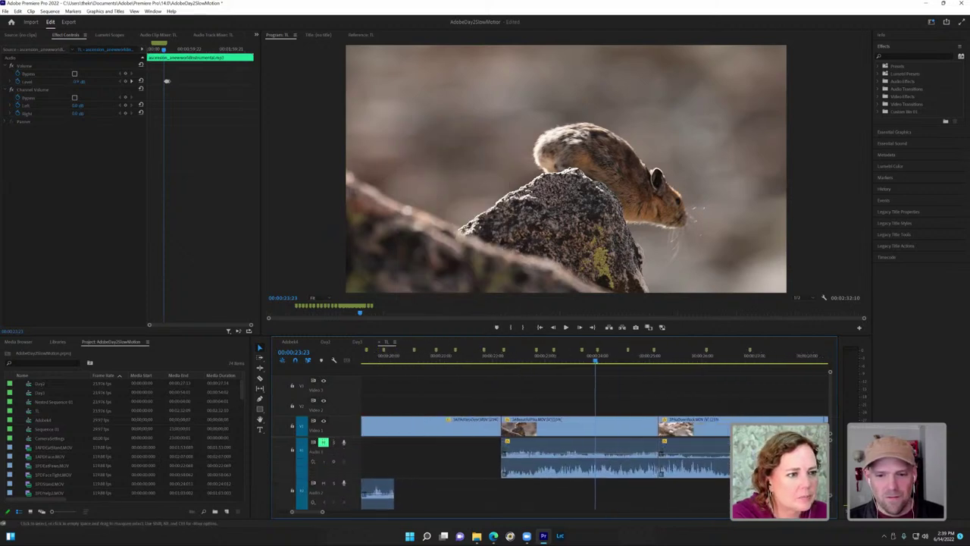
{"action": "scroll", "coordinate": [832, 482], "scroll_direction": "down", "scroll_amount": 3}
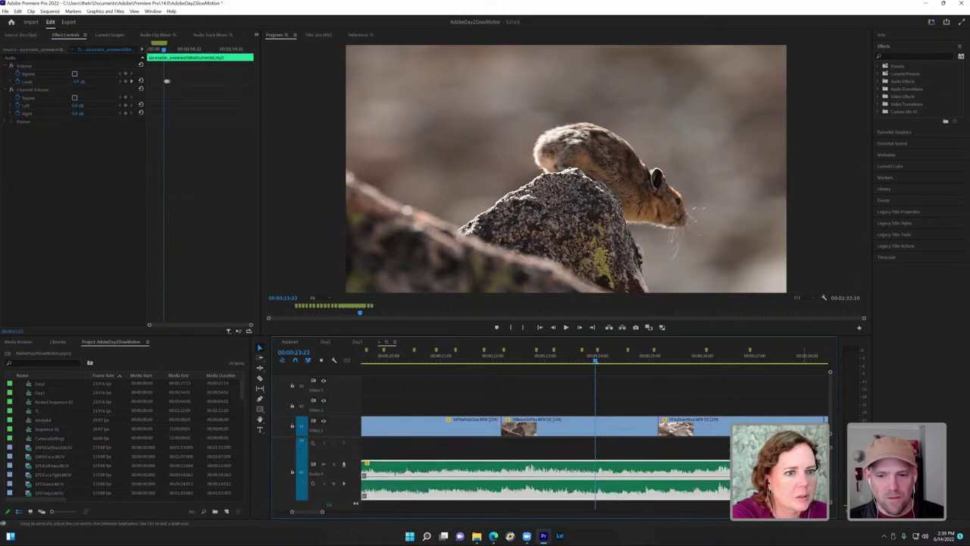
Step: Keyframe the music volume lower toward its end and shift the clip one second later
{"action": "left_click", "coordinate": [628, 473], "text": "ctrl"}
{"action": "left_click_drag", "start_coordinate": [470, 474], "coordinate": [471, 479]}
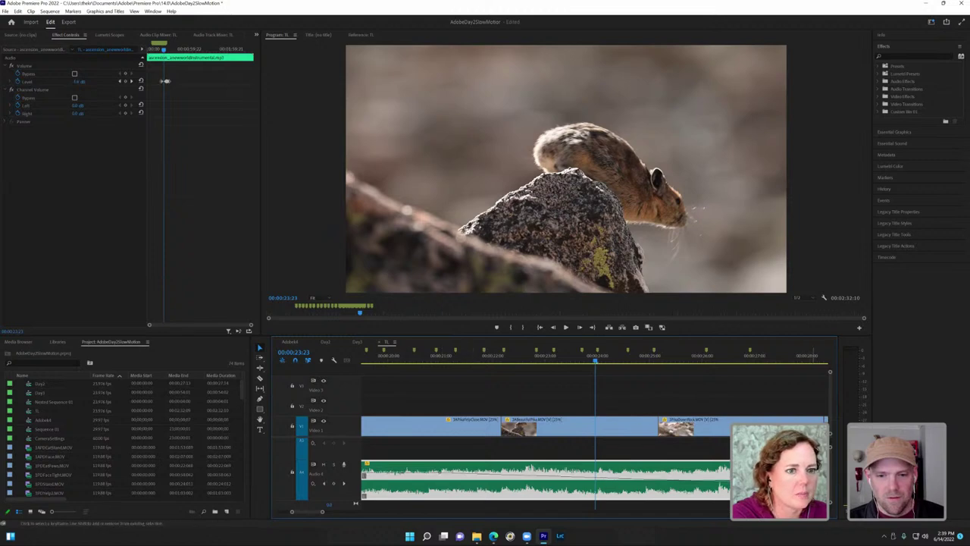
{"action": "left_click_drag", "start_coordinate": [823, 474], "coordinate": [825, 499]}
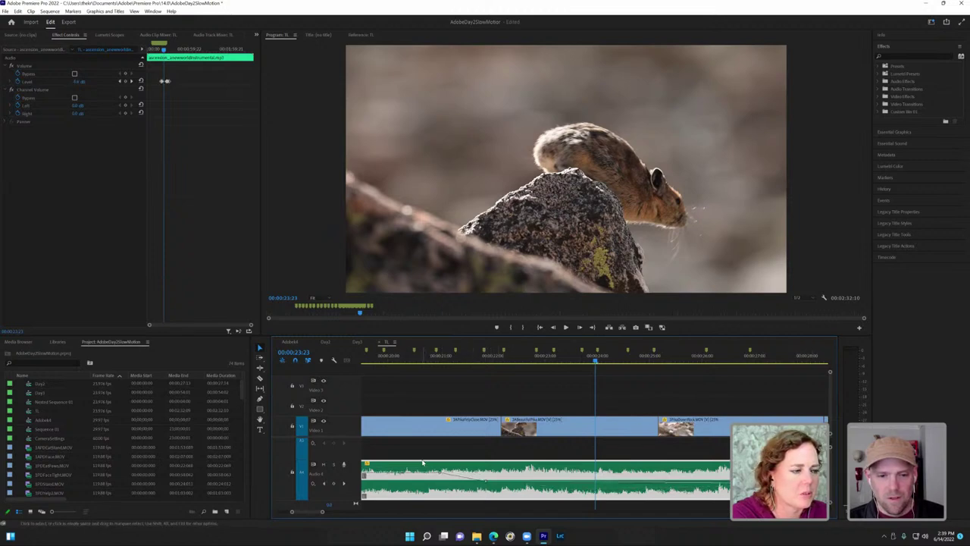
{"action": "left_click_drag", "start_coordinate": [456, 494], "coordinate": [509, 493]}
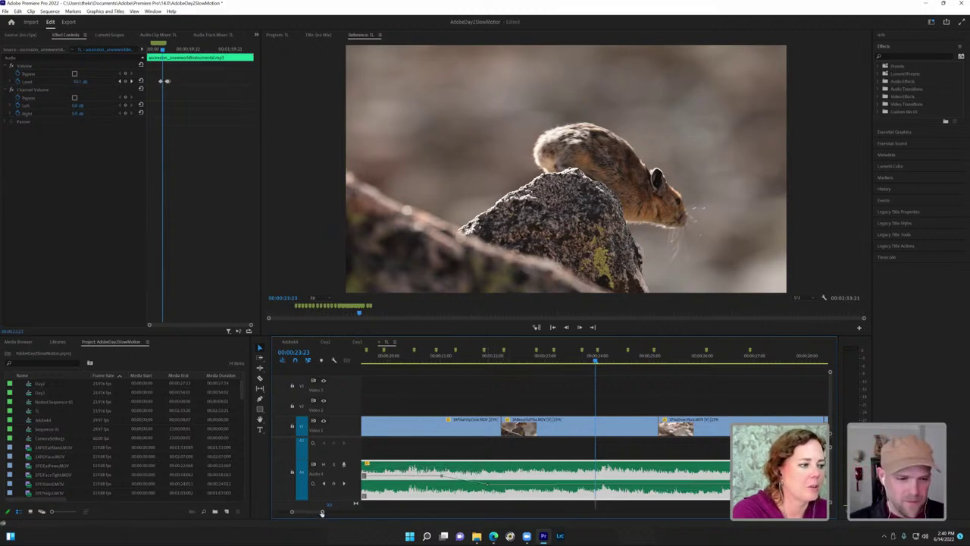
{"action": "left_click_drag", "start_coordinate": [321, 515], "coordinate": [406, 519]}
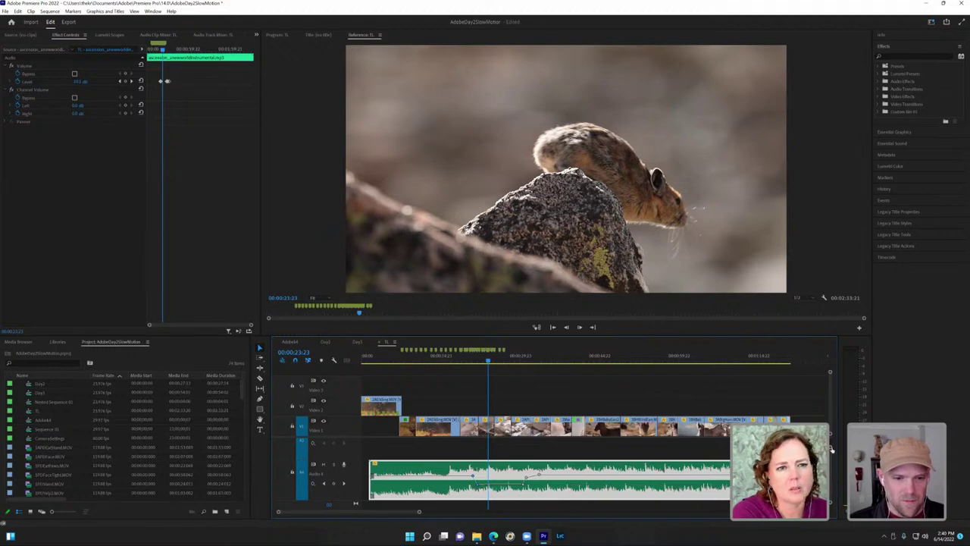
Step: Fine-tune the music volume at the keyframe to about -0.6 dB
{"action": "scroll", "coordinate": [417, 471], "scroll_direction": "up", "scroll_amount": 3}
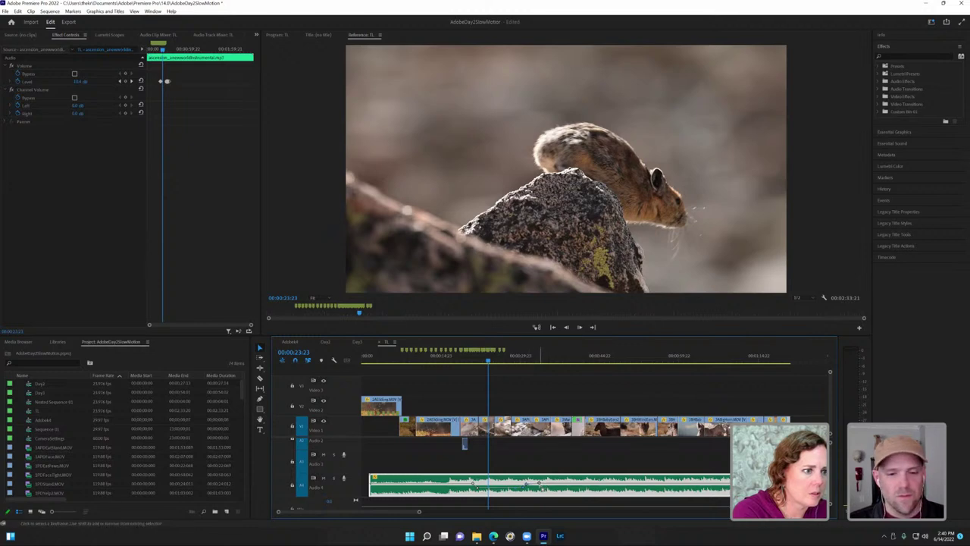
{"action": "left_click_drag", "start_coordinate": [539, 483], "coordinate": [540, 485]}
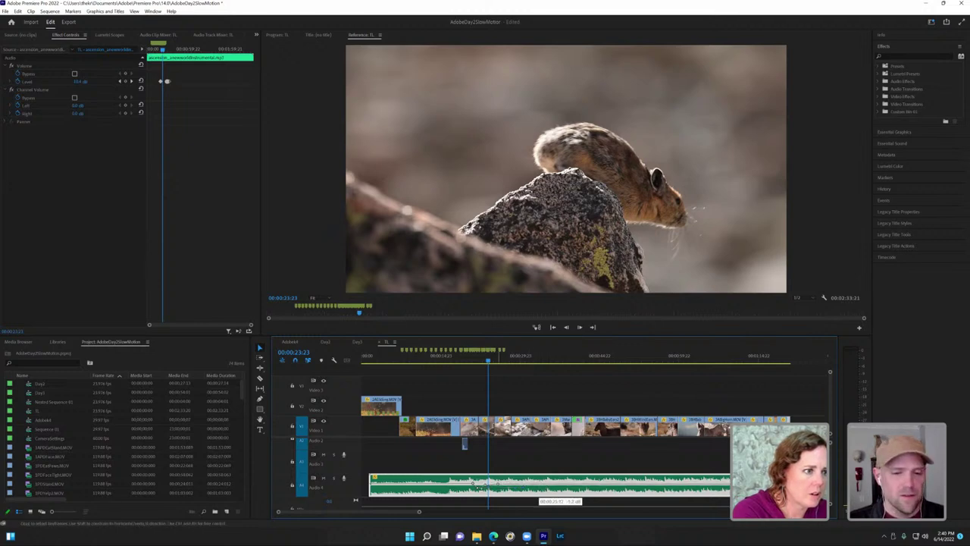
{"action": "left_click_drag", "start_coordinate": [473, 485], "coordinate": [475, 485]}
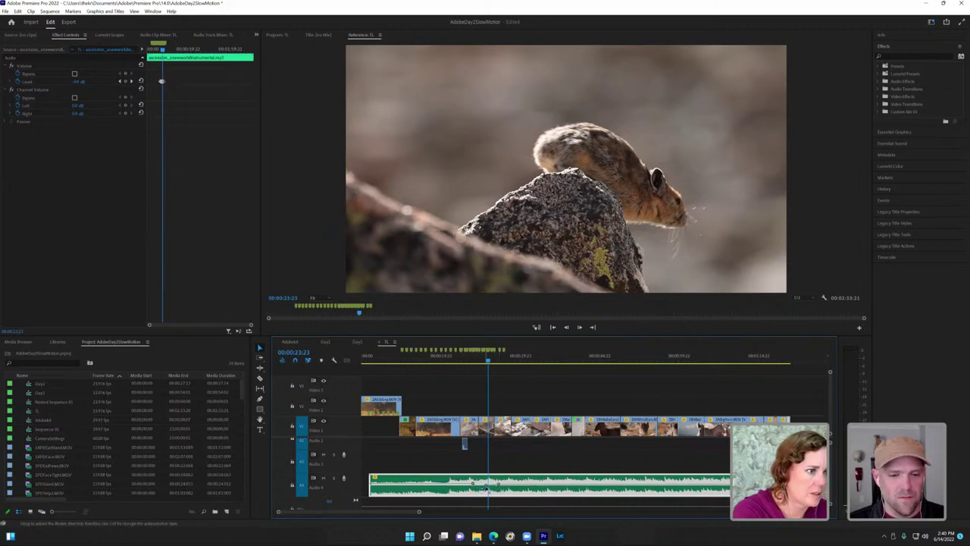
{"action": "left_click_drag", "start_coordinate": [482, 489], "coordinate": [483, 485]}
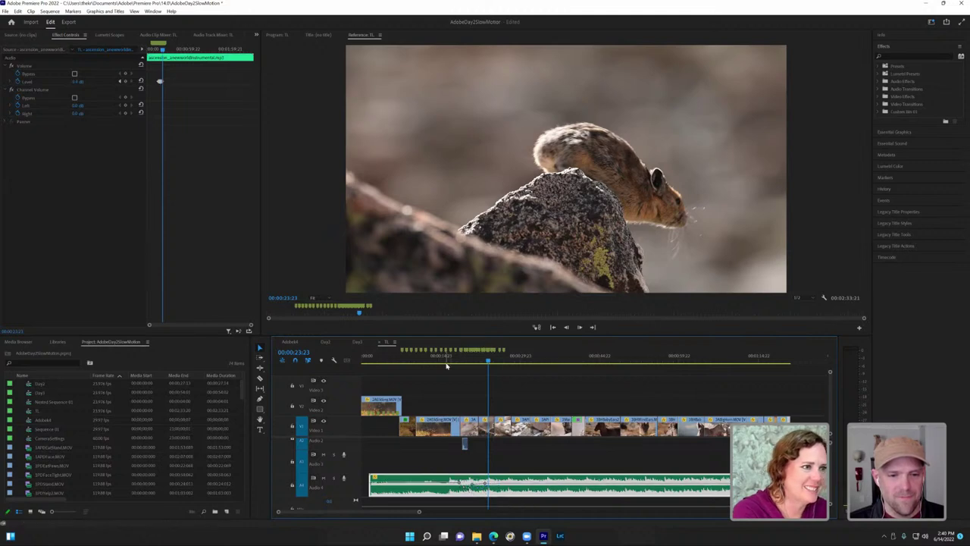
{"action": "key", "text": "Left"}
{"action": "key", "text": "Left"}
{"action": "key", "text": "Left"}
{"action": "key", "text": "Left"}
{"action": "key", "text": "Left"}
{"action": "key", "text": "Left"}
{"action": "left_click_drag", "start_coordinate": [475, 363], "coordinate": [451, 363]}
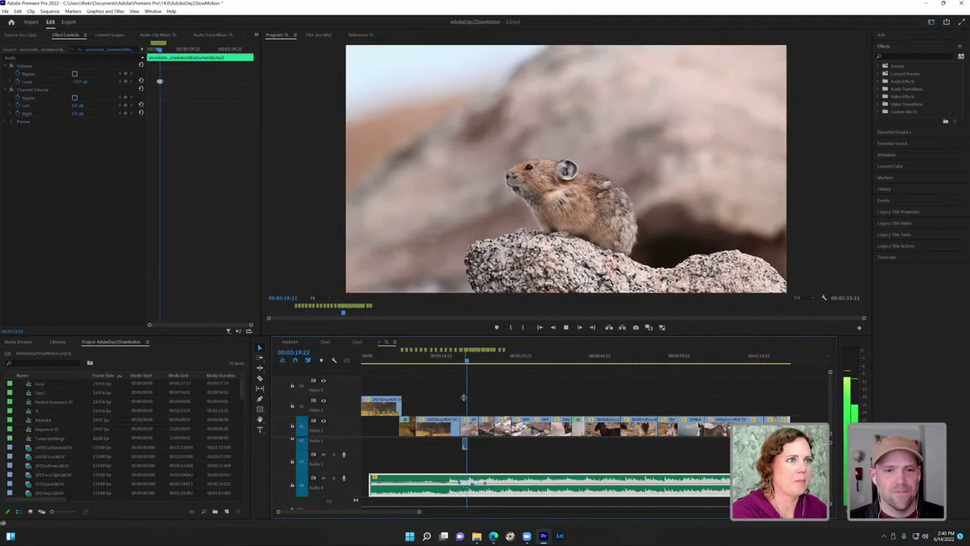
{"action": "key", "text": "space"}
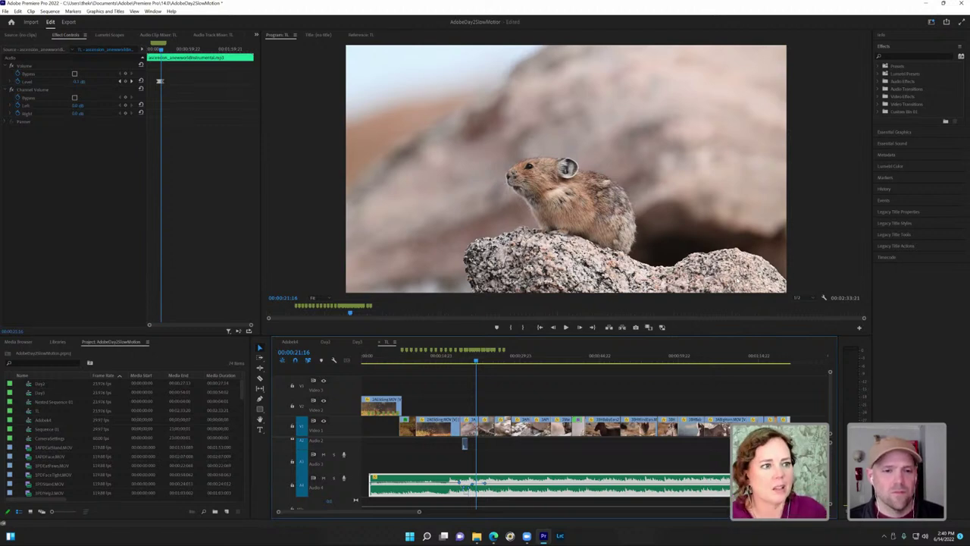
{"action": "left_click", "coordinate": [618, 356]}
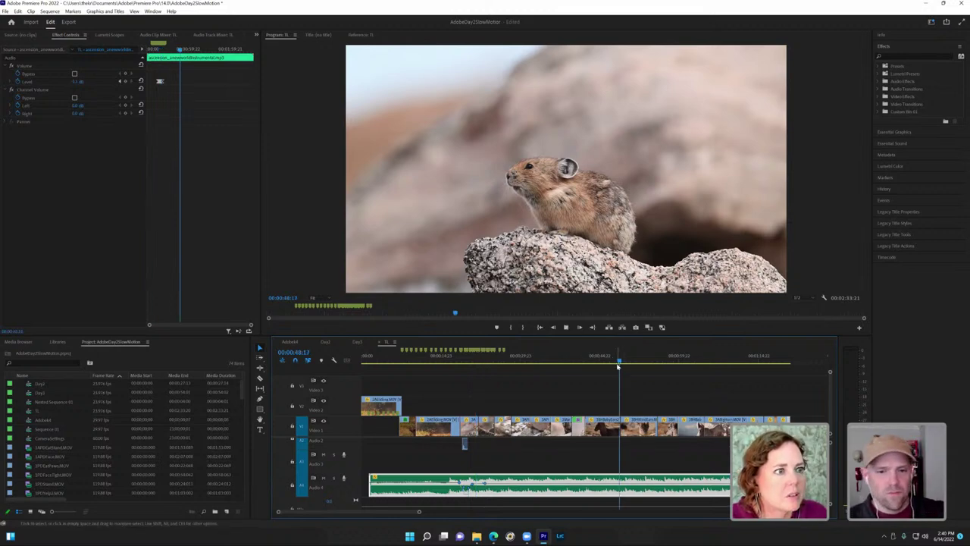
{"action": "key", "text": "space"}
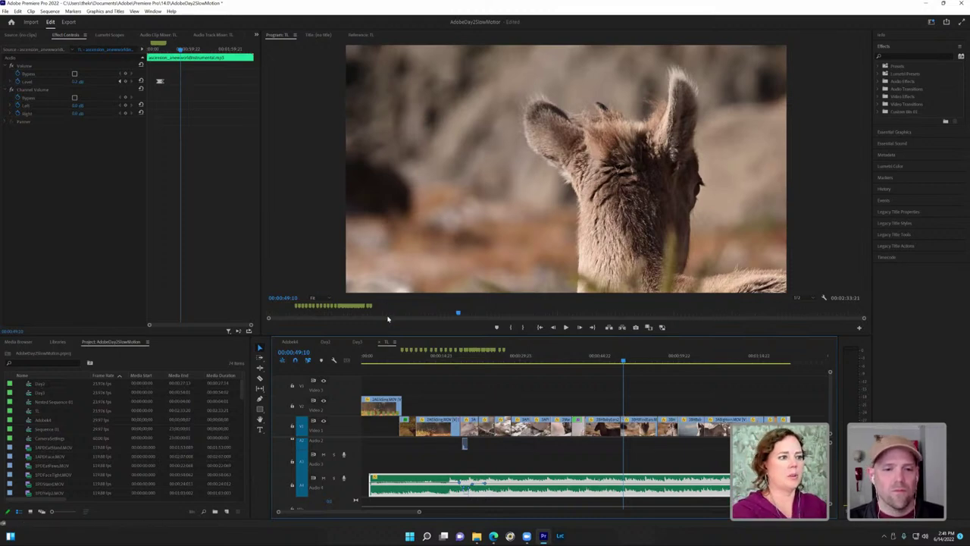
{"action": "left_click", "coordinate": [388, 357]}
{"action": "key", "text": "space"}
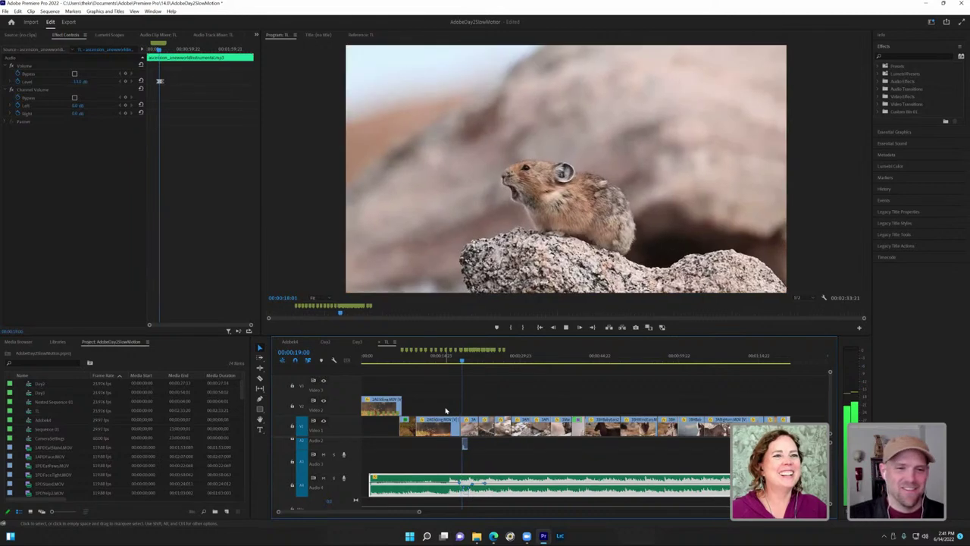
{"action": "key", "text": "space"}
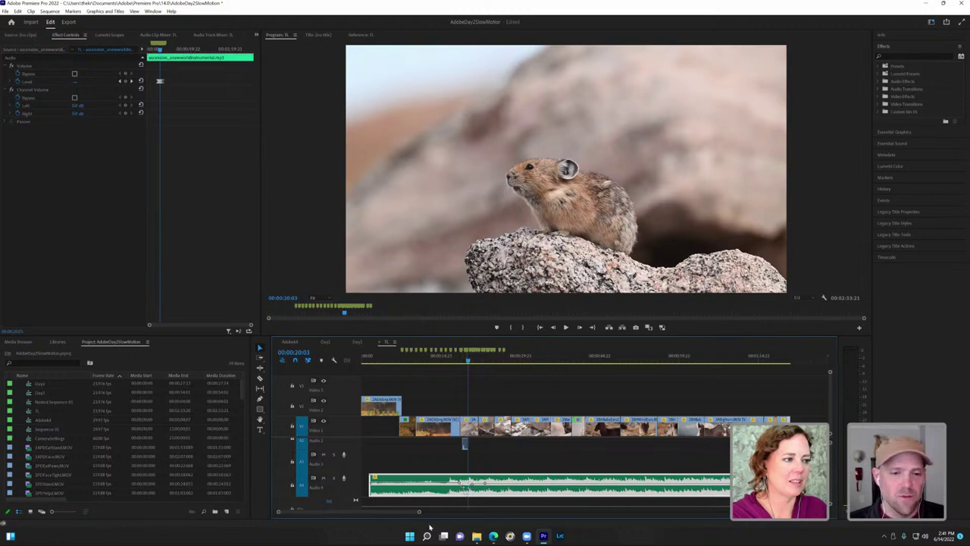
{"action": "left_click_drag", "start_coordinate": [419, 511], "coordinate": [319, 512]}
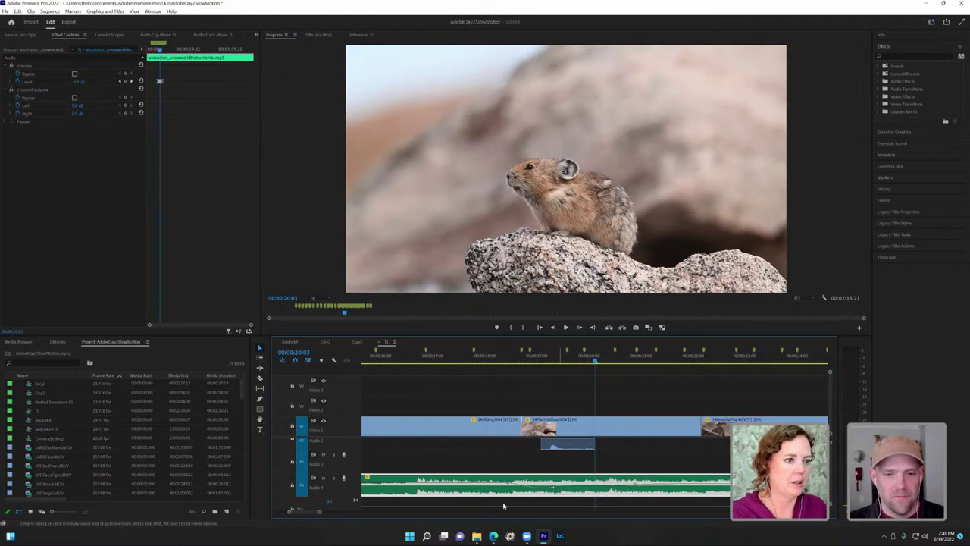
Step: Apply Dip to Black from Video Transitions > Dissolve to the start of the V2 elk clip
{"action": "left_click_drag", "start_coordinate": [324, 513], "coordinate": [438, 513]}
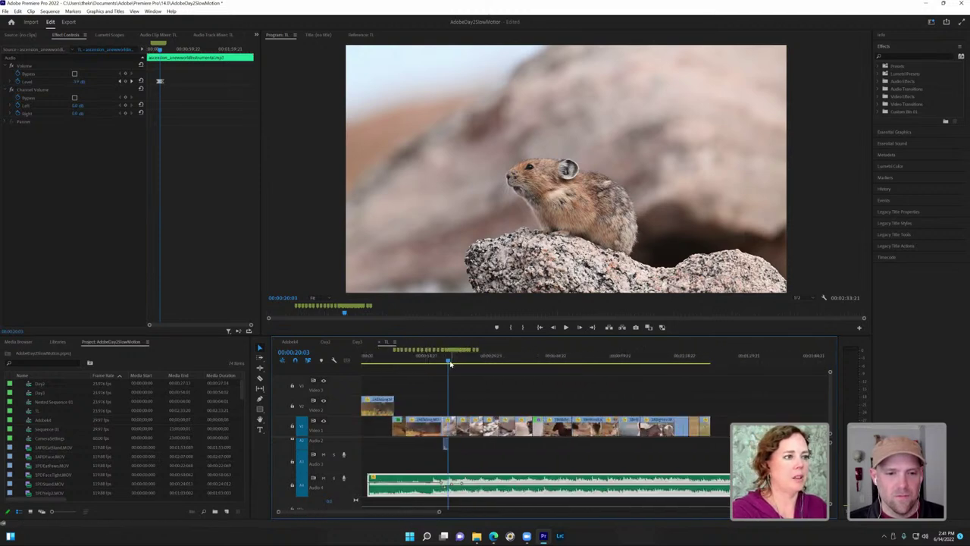
{"action": "left_click", "coordinate": [377, 406]}
{"action": "key", "text": "Home"}
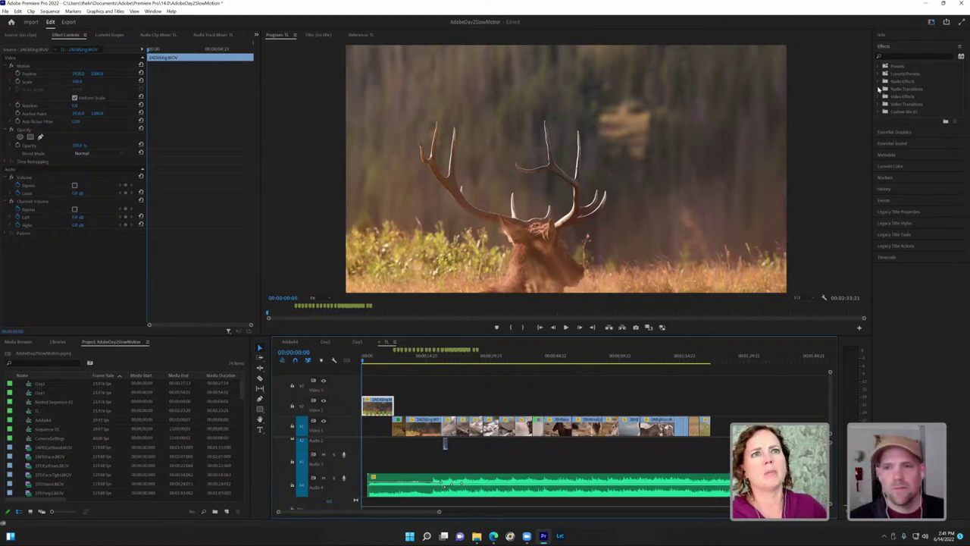
{"action": "left_click", "coordinate": [882, 105]}
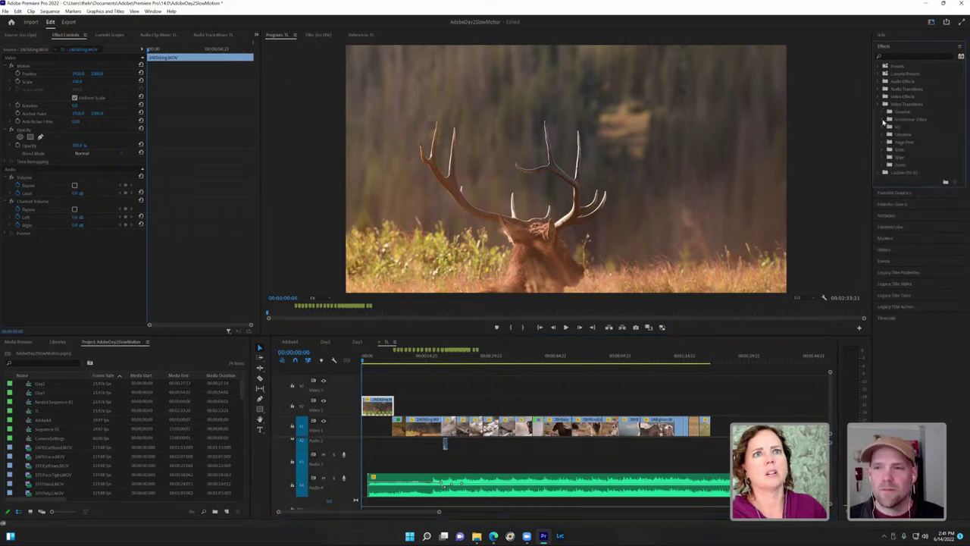
{"action": "left_click", "coordinate": [885, 112]}
{"action": "left_click_drag", "start_coordinate": [907, 135], "coordinate": [365, 408]}
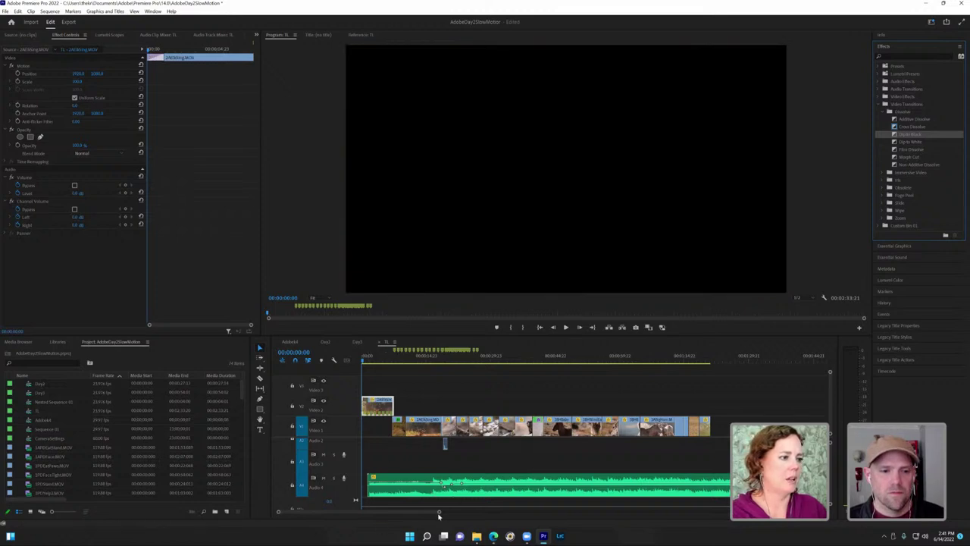
Step: Inspect the Dip to Black transition and play the fade-in from black
{"action": "left_click_drag", "start_coordinate": [439, 513], "coordinate": [356, 512]}
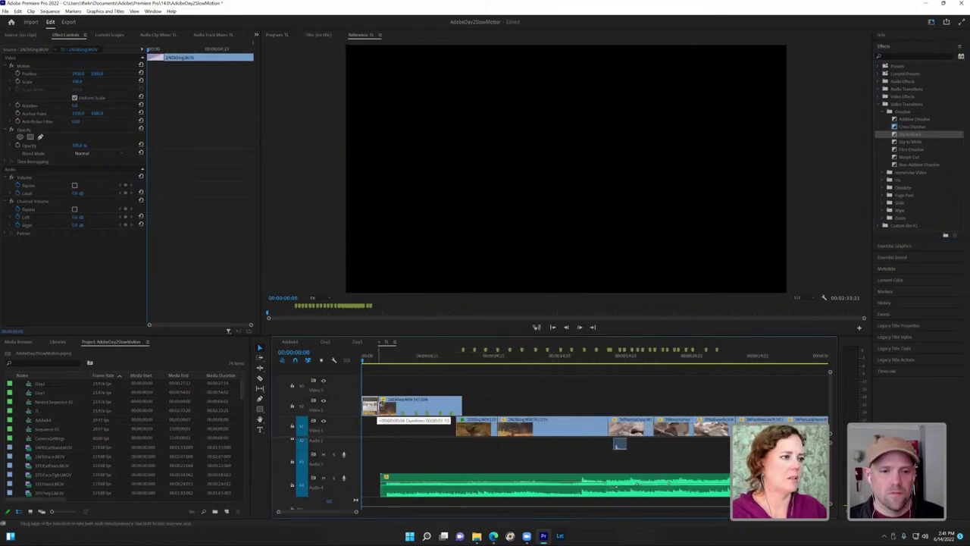
{"action": "left_click", "coordinate": [404, 409]}
{"action": "key", "text": "space"}
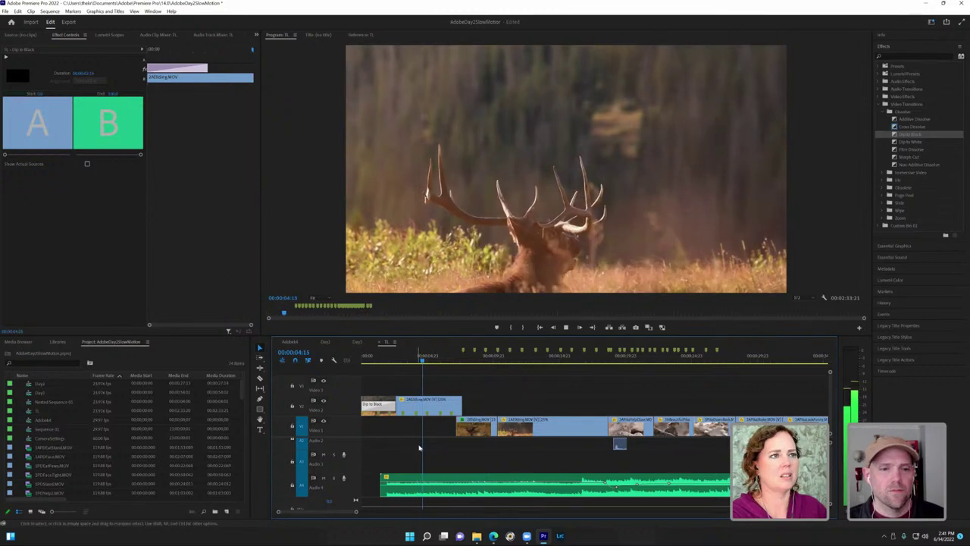
{"action": "left_click", "coordinate": [420, 443]}
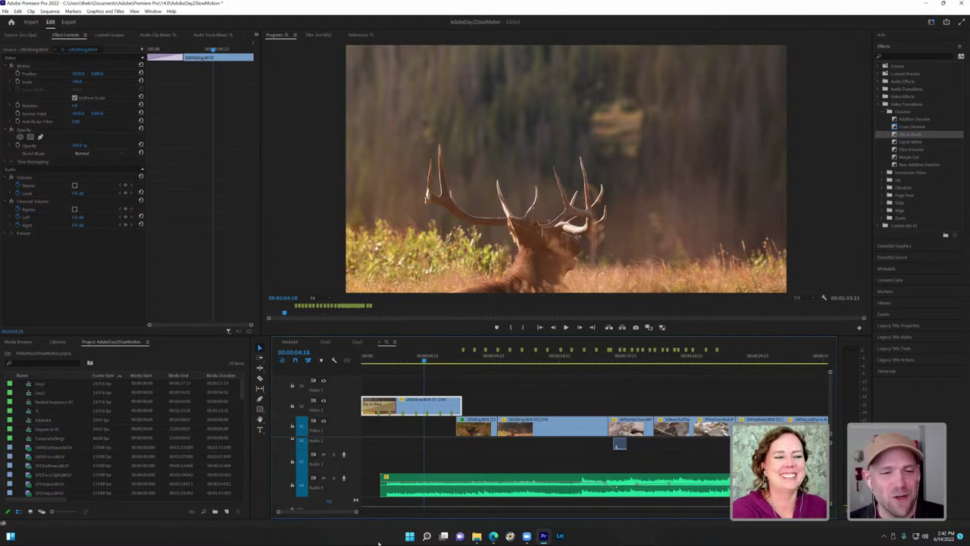
{"action": "left_click_drag", "start_coordinate": [356, 513], "coordinate": [430, 512]}
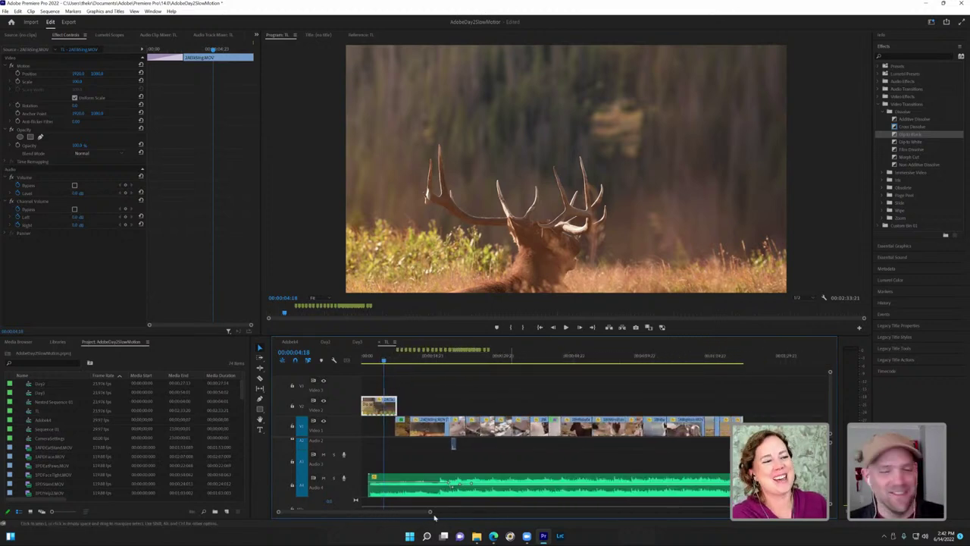
{"action": "left_click_drag", "start_coordinate": [431, 512], "coordinate": [402, 512]}
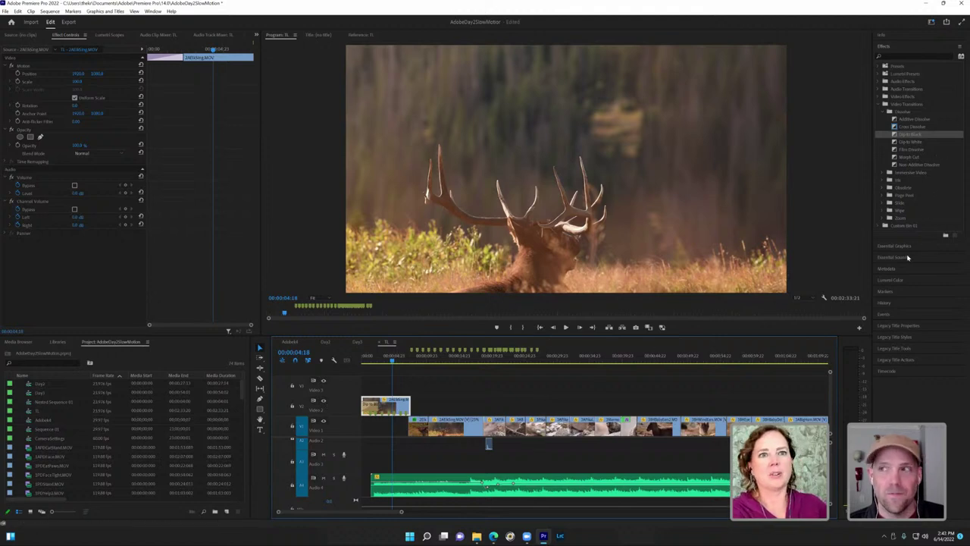
Step: In Lumetri Basic Correction, tweak exposure, cool the temperature and increase contrast on the elk clip
{"action": "left_click", "coordinate": [902, 280]}
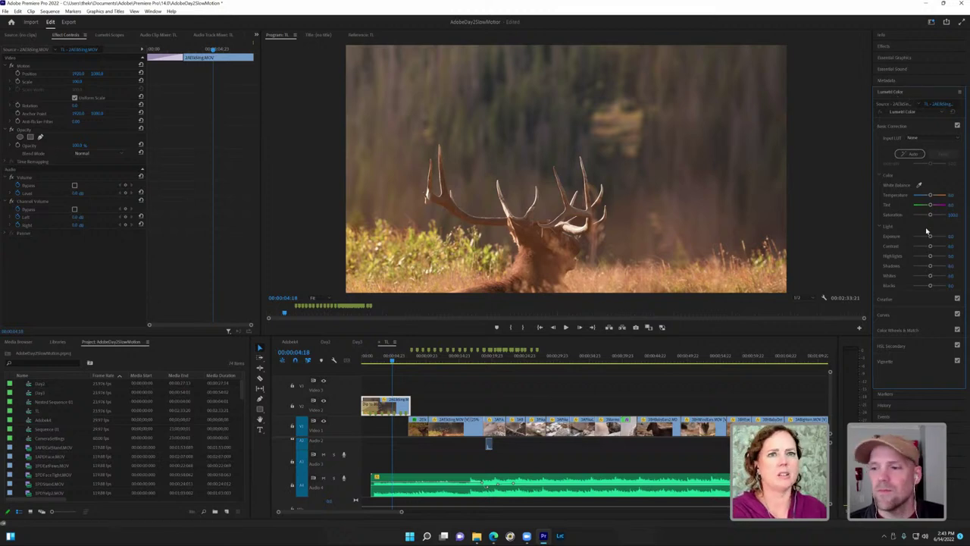
{"action": "left_click_drag", "start_coordinate": [930, 236], "coordinate": [932, 238]}
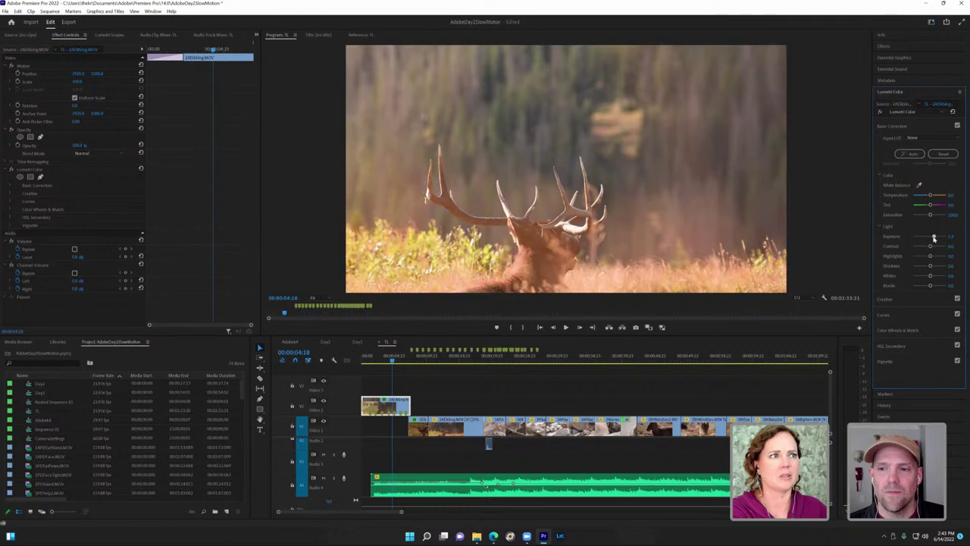
{"action": "left_click_drag", "start_coordinate": [934, 238], "coordinate": [932, 239]}
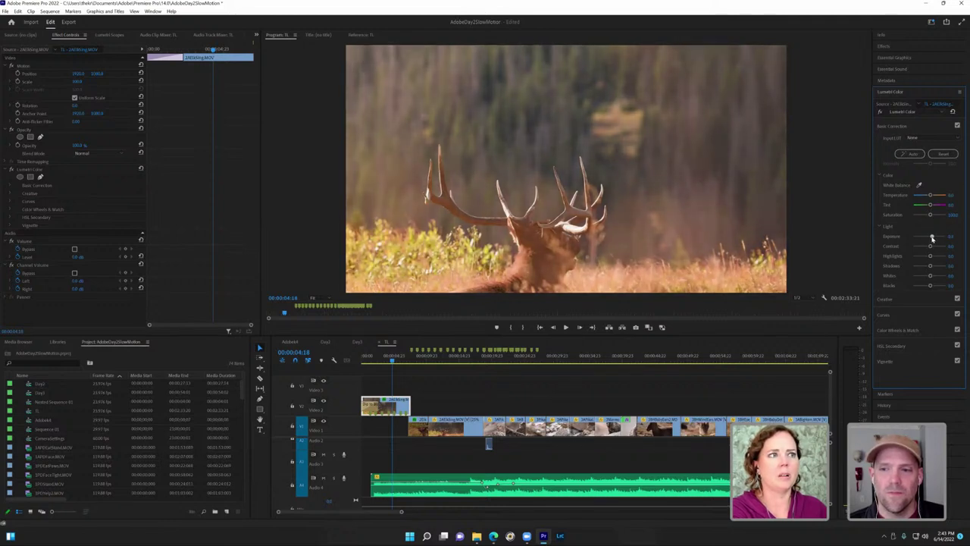
{"action": "left_click_drag", "start_coordinate": [930, 195], "coordinate": [927, 198]}
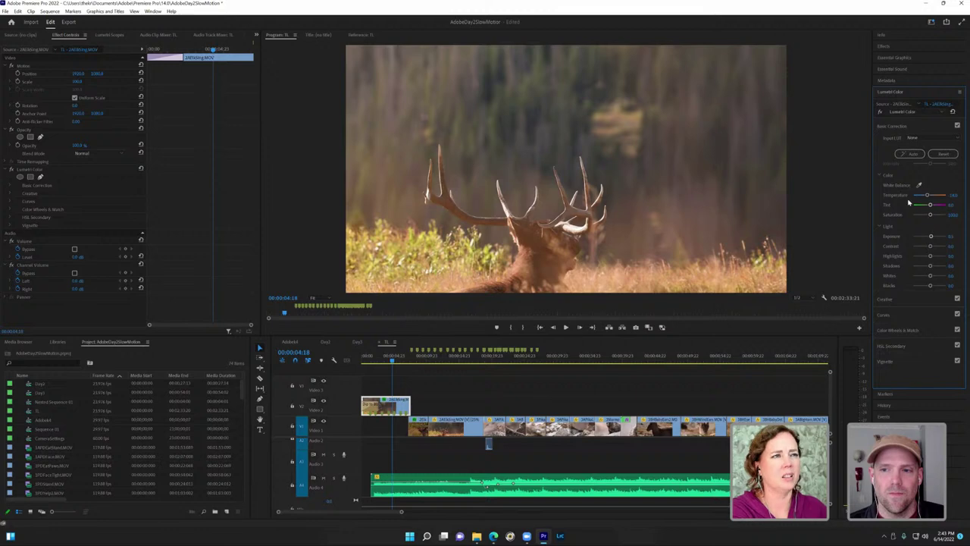
{"action": "left_click_drag", "start_coordinate": [930, 246], "coordinate": [934, 248]}
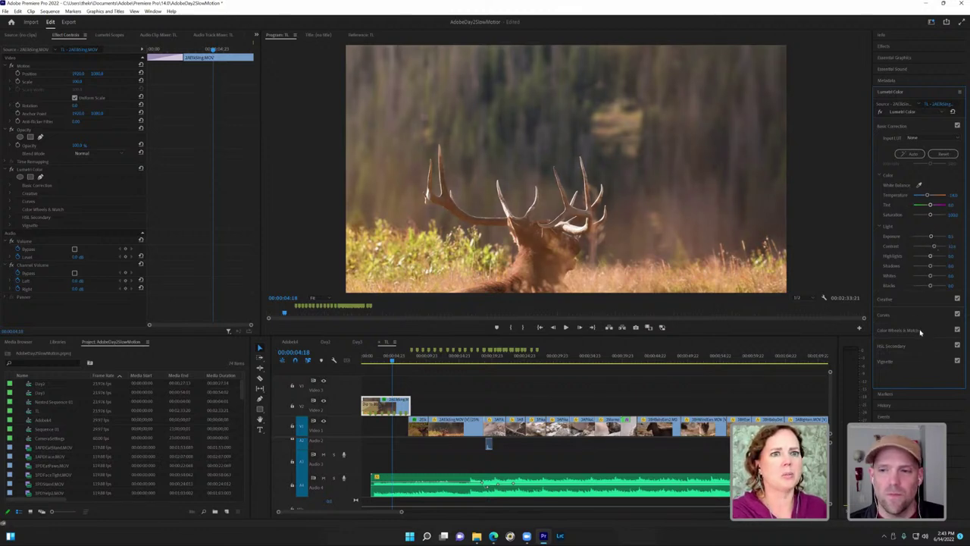
Step: Darken the elk clip's edges with a Vignette Amount and play back the grade
{"action": "left_click", "coordinate": [907, 360]}
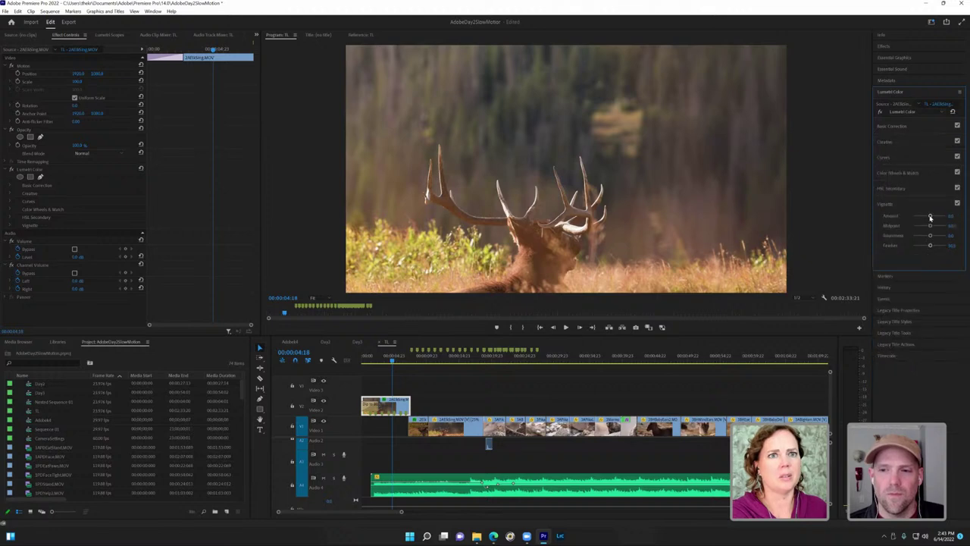
{"action": "left_click_drag", "start_coordinate": [930, 217], "coordinate": [926, 218]}
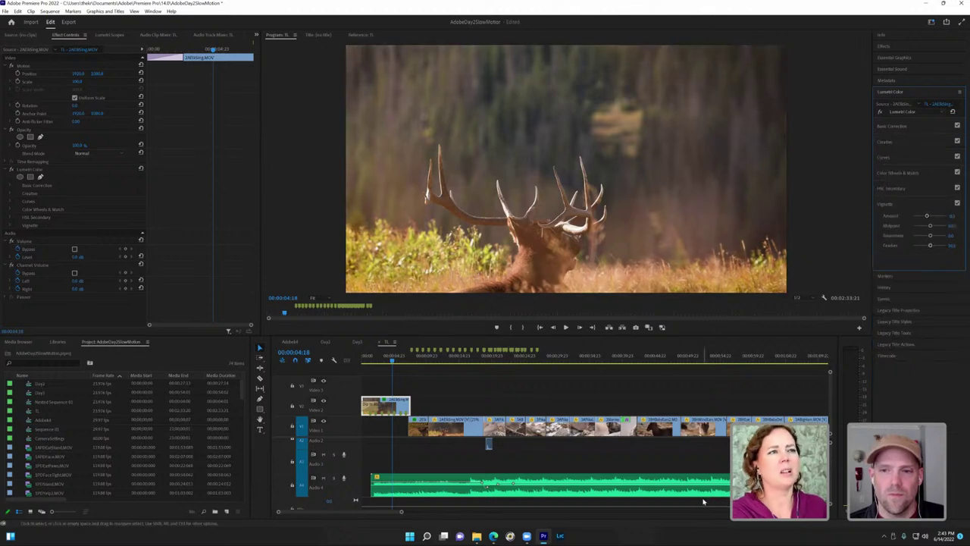
{"action": "left_click_drag", "start_coordinate": [392, 361], "coordinate": [435, 362]}
{"action": "left_click", "coordinate": [324, 478]}
{"action": "key", "text": "space"}
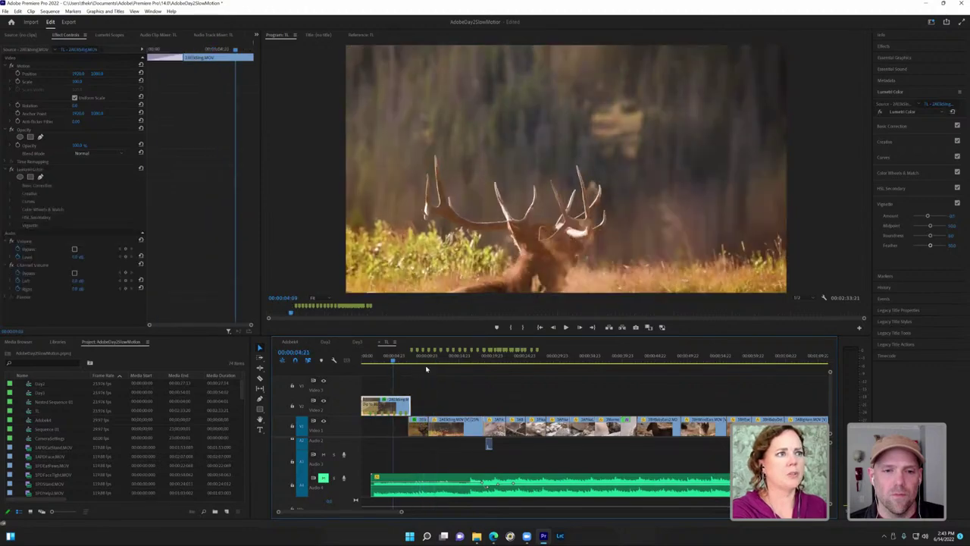
{"action": "left_click", "coordinate": [401, 404]}
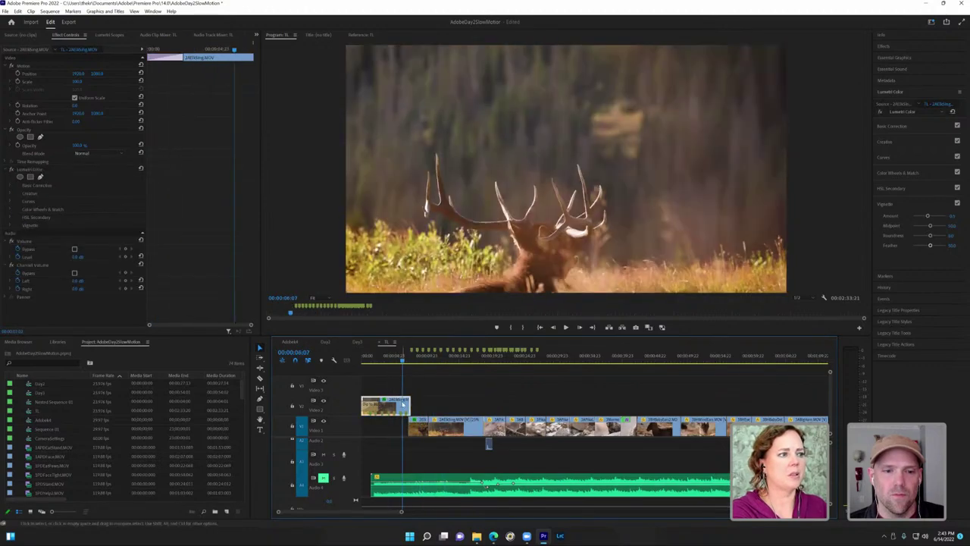
Step: Copy the graded elk clip and paste its Lumetri Color grade onto the second elk clip
{"action": "right_click", "coordinate": [402, 404]}
{"action": "left_click", "coordinate": [432, 118]}
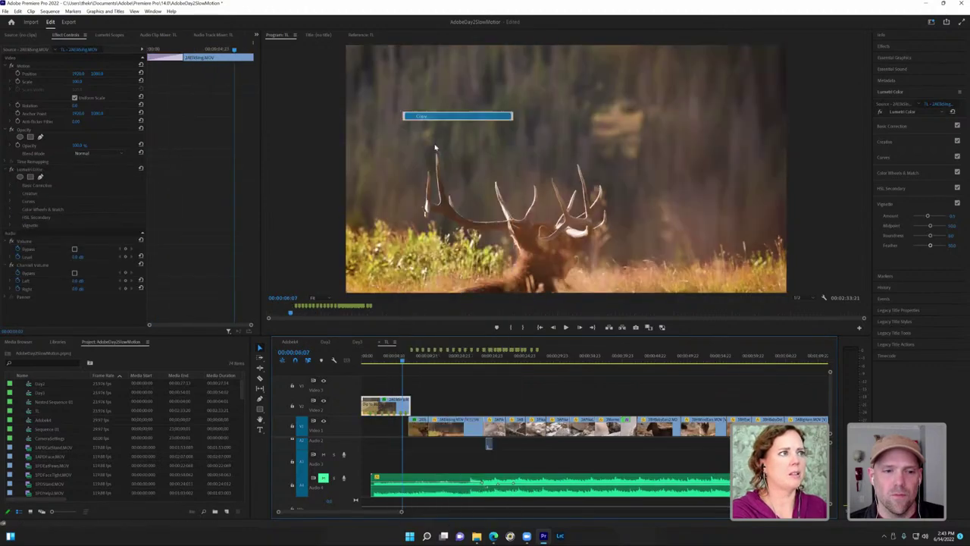
{"action": "left_click", "coordinate": [447, 356]}
{"action": "right_click", "coordinate": [459, 425]}
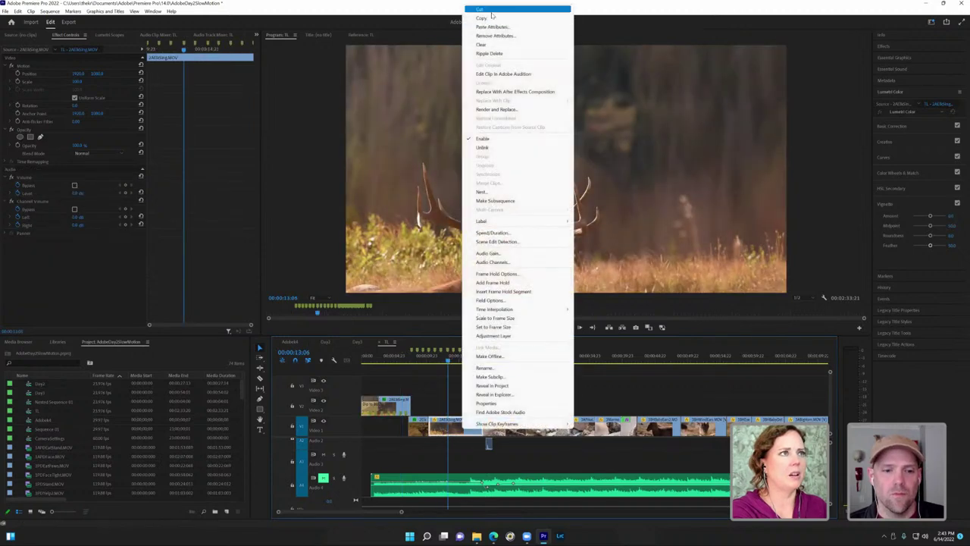
{"action": "left_click", "coordinate": [493, 28]}
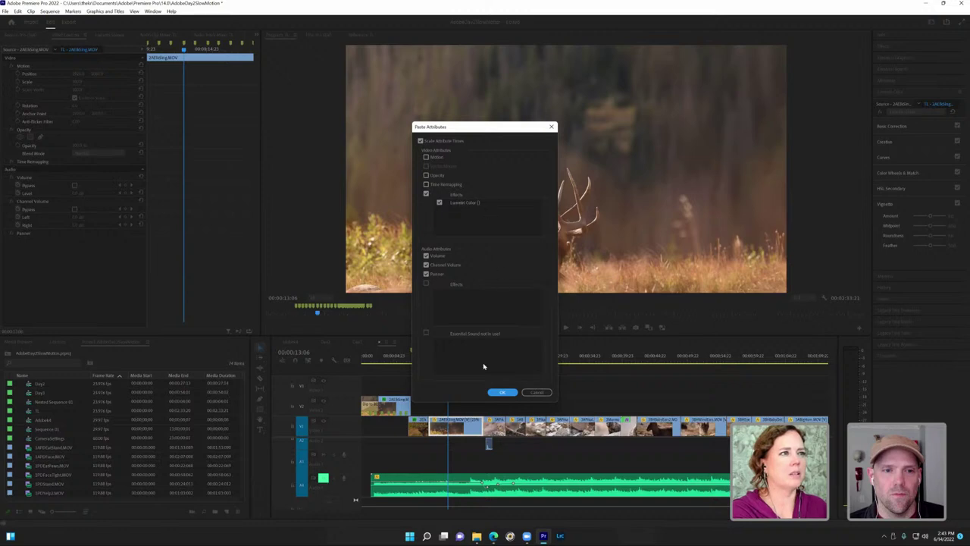
{"action": "left_click", "coordinate": [503, 392]}
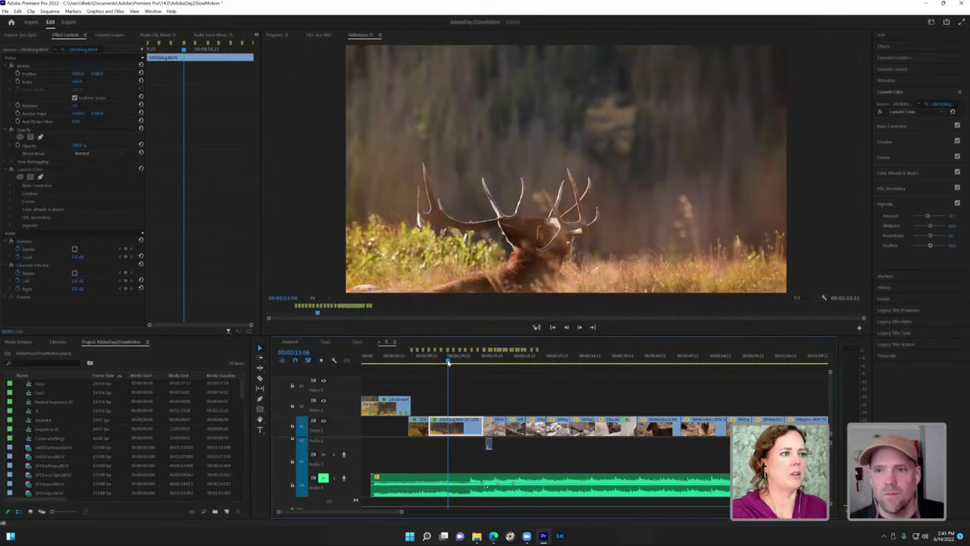
{"action": "left_click_drag", "start_coordinate": [448, 362], "coordinate": [416, 364]}
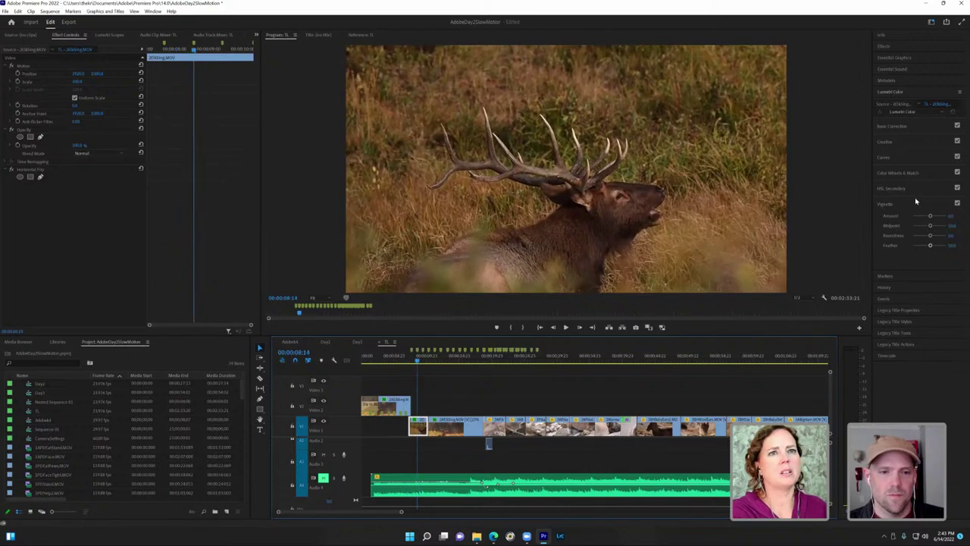
Step: Raise the bugling elk clip's exposure slightly and darken its corners with the vignette
{"action": "left_click", "coordinate": [912, 130]}
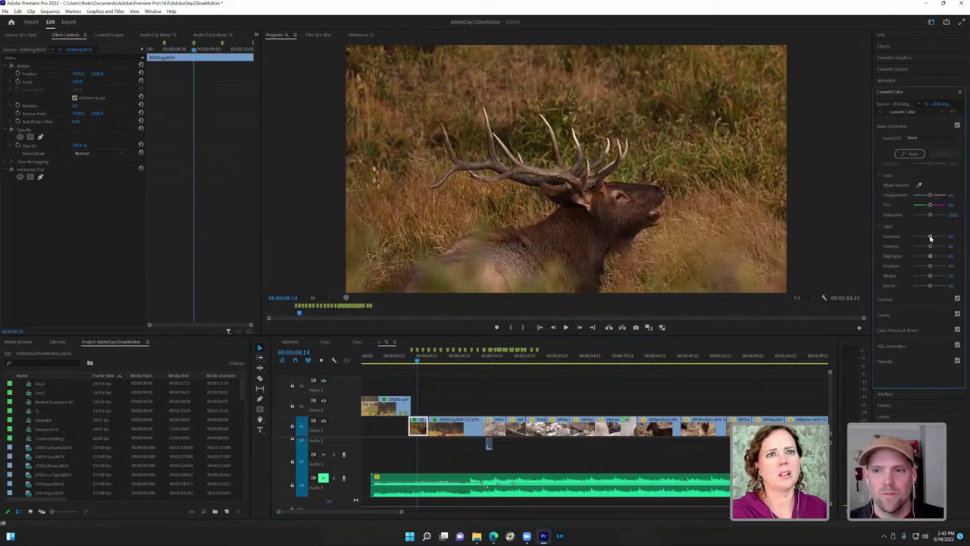
{"action": "left_click_drag", "start_coordinate": [931, 237], "coordinate": [933, 247]}
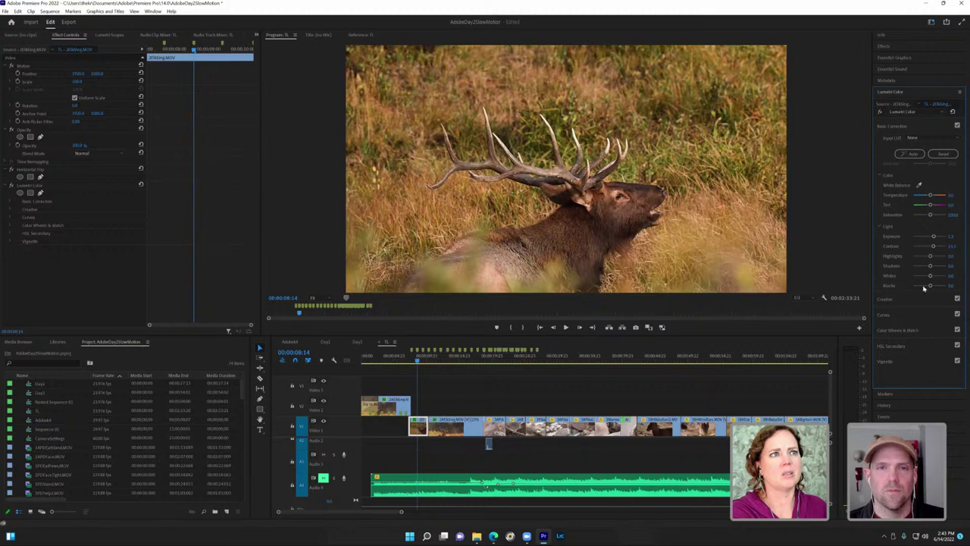
{"action": "left_click", "coordinate": [917, 363]}
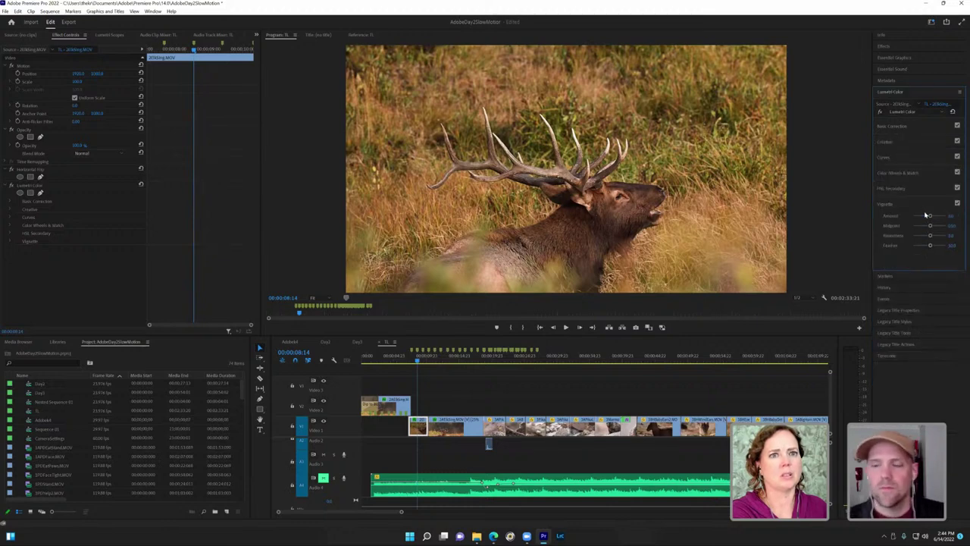
{"action": "left_click_drag", "start_coordinate": [926, 216], "coordinate": [926, 216]}
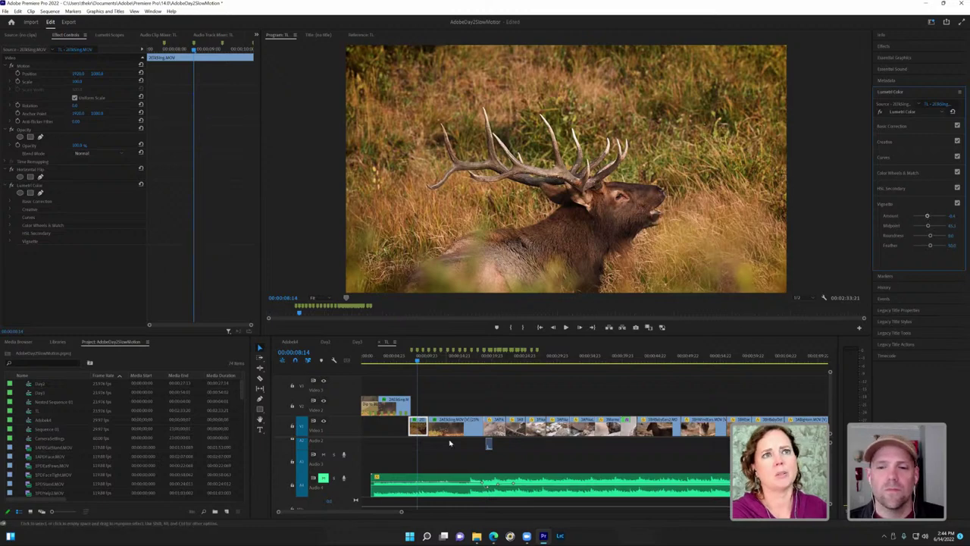
{"action": "left_click", "coordinate": [409, 362]}
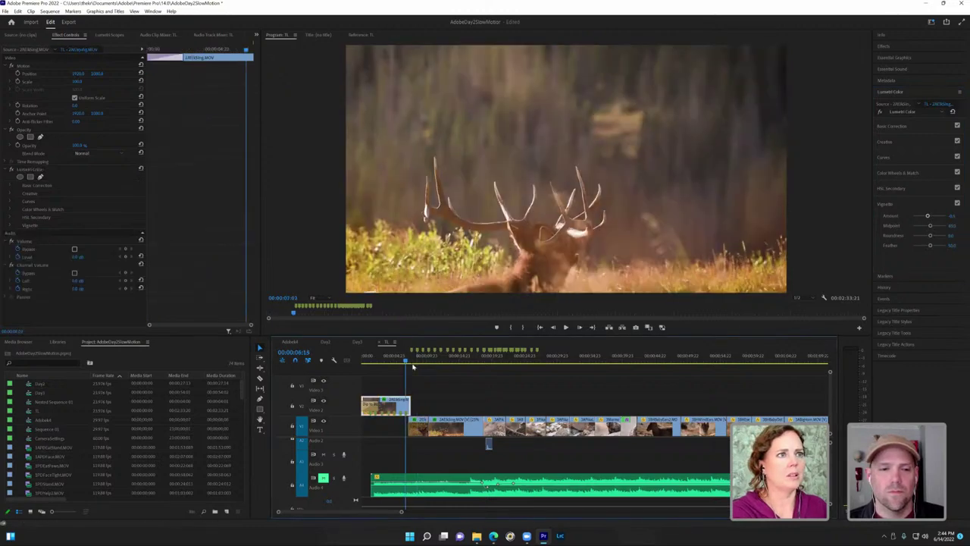
Step: Play the graded elk clips, then scrub forward to the pika-on-rock clip at 00:00:19:19
{"action": "key", "text": "space"}
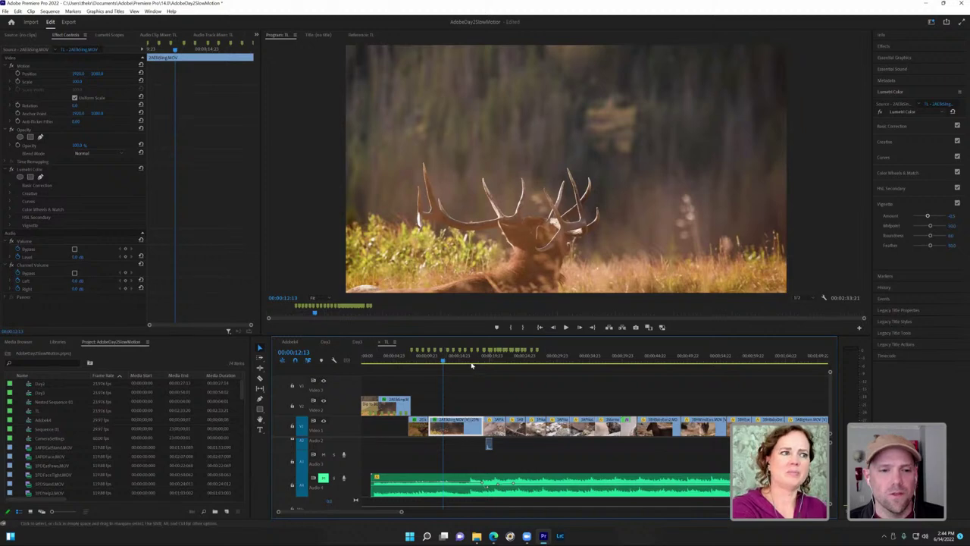
{"action": "left_click_drag", "start_coordinate": [442, 359], "coordinate": [490, 370]}
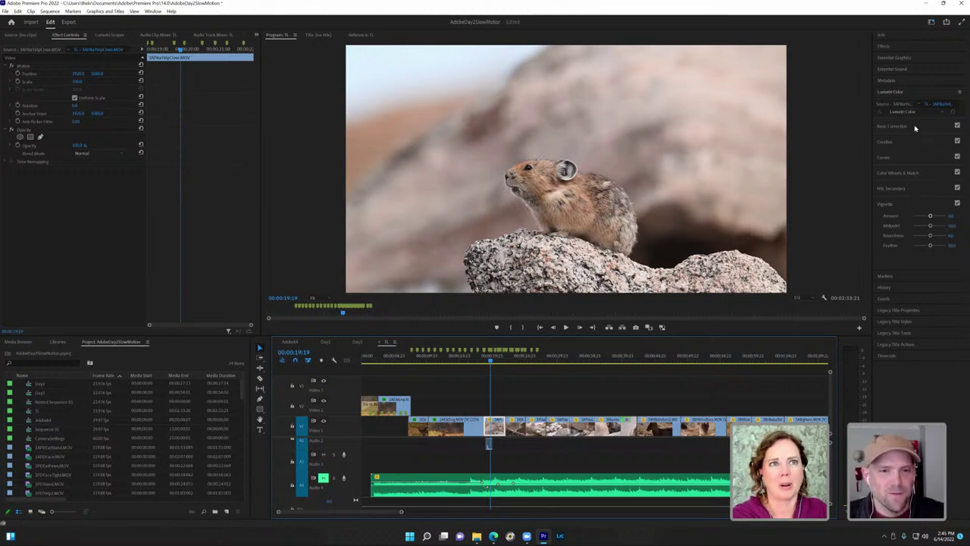
Step: Raise the pika-on-rock clip's exposure and set a negative Vignette Amount
{"action": "left_click", "coordinate": [894, 125]}
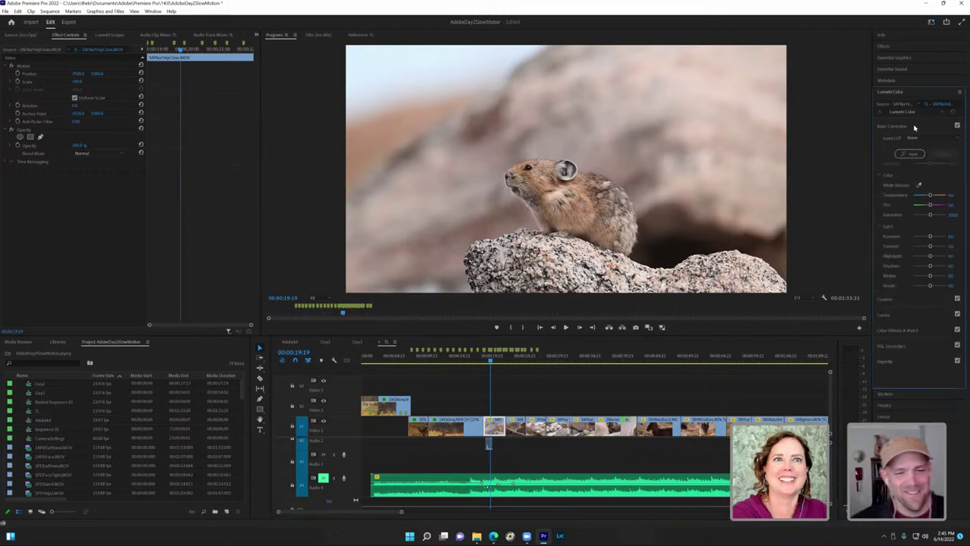
{"action": "left_click_drag", "start_coordinate": [929, 240], "coordinate": [933, 238]}
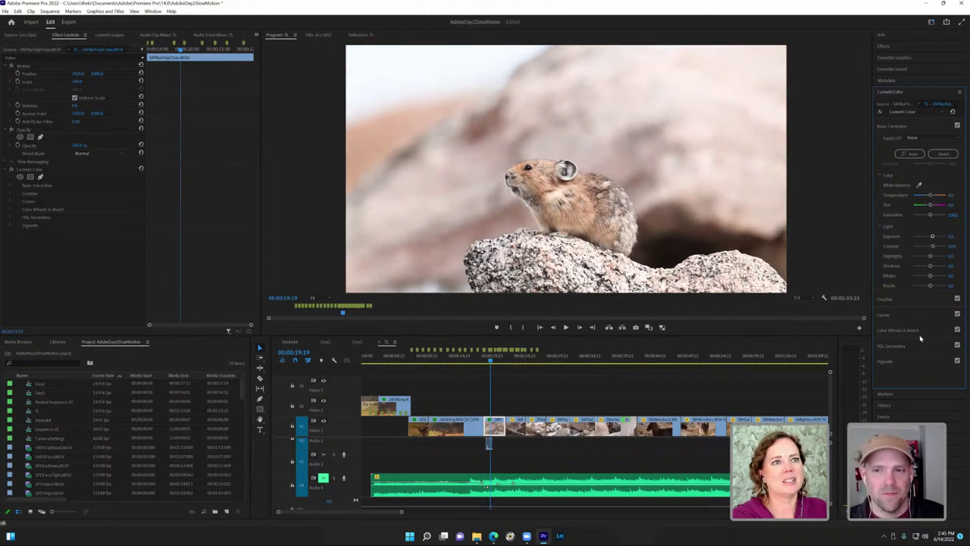
{"action": "left_click", "coordinate": [910, 361]}
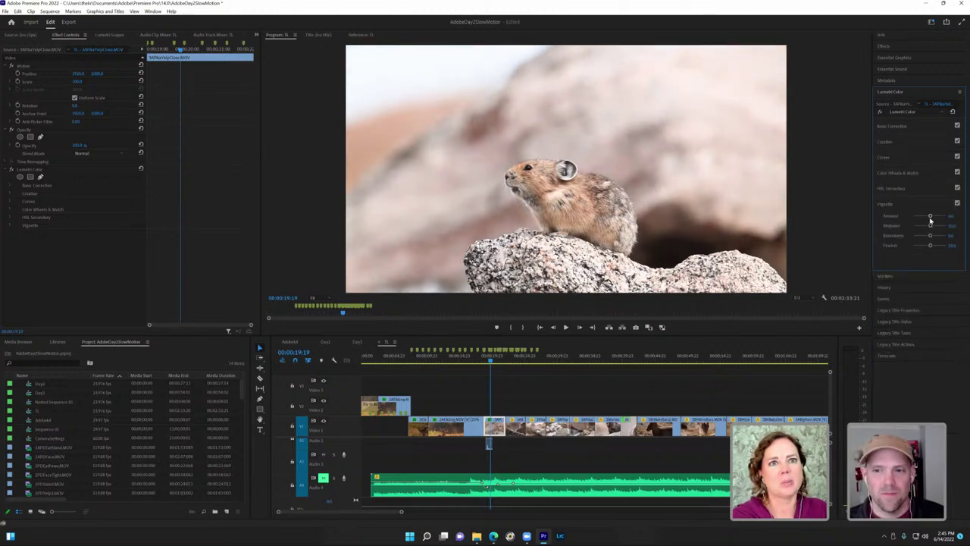
{"action": "left_click_drag", "start_coordinate": [931, 216], "coordinate": [926, 226]}
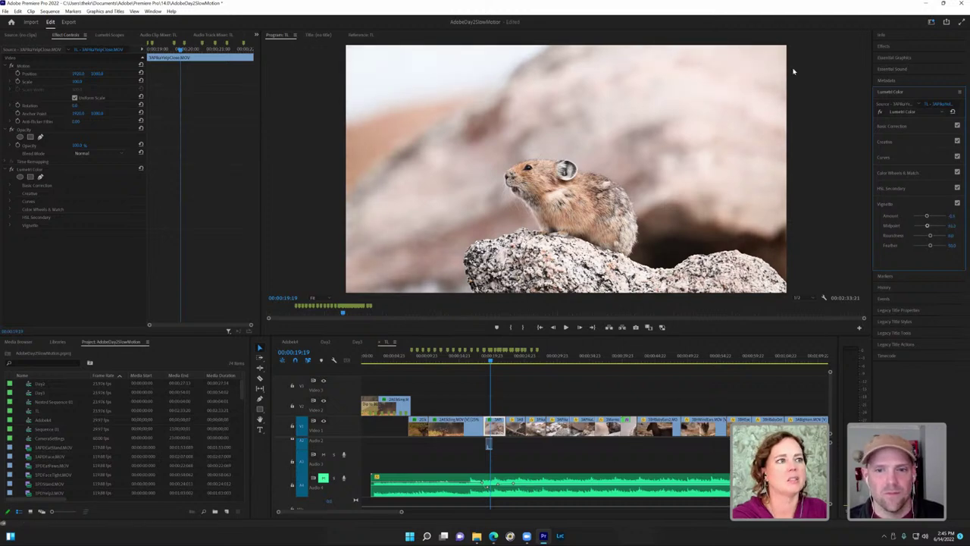
Step: Nudge the pika clip's temperature slightly warmer and preview it from 00:00:21:03
{"action": "left_click", "coordinate": [894, 126]}
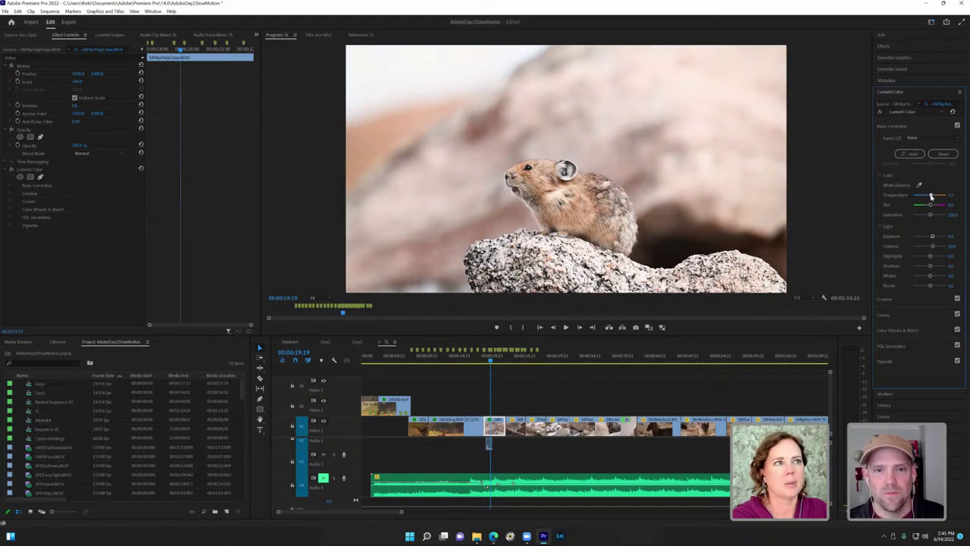
{"action": "left_click_drag", "start_coordinate": [932, 197], "coordinate": [933, 197]}
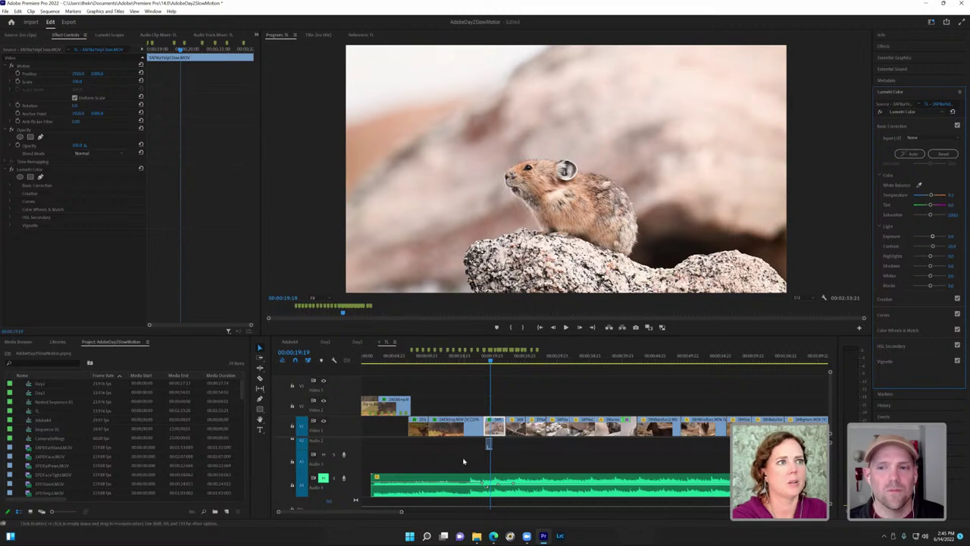
{"action": "left_click", "coordinate": [485, 360]}
{"action": "key", "text": "space"}
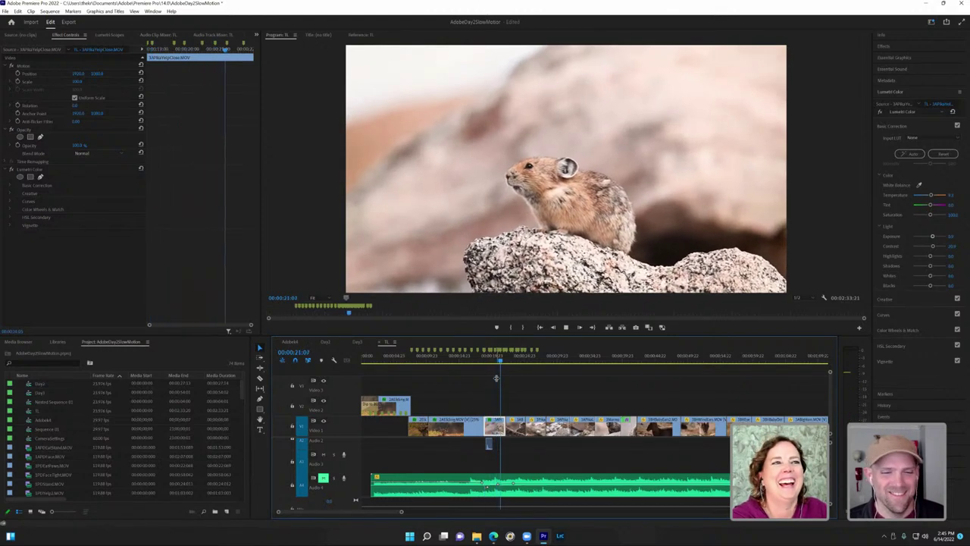
Step: Lift the shadows and add a slight vignette on the backlit pika clip
{"action": "left_click", "coordinate": [489, 447]}
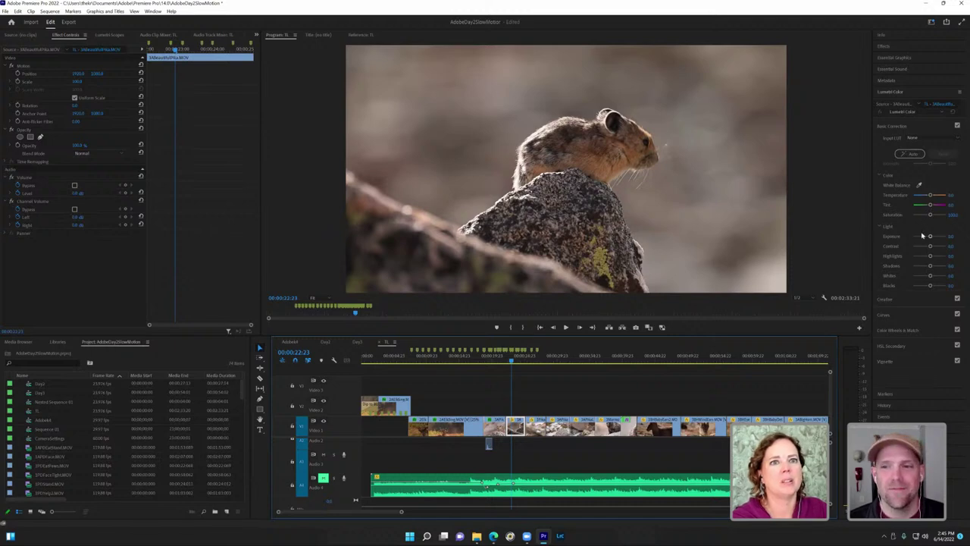
{"action": "left_click_drag", "start_coordinate": [931, 266], "coordinate": [932, 245]}
{"action": "left_click", "coordinate": [902, 365]}
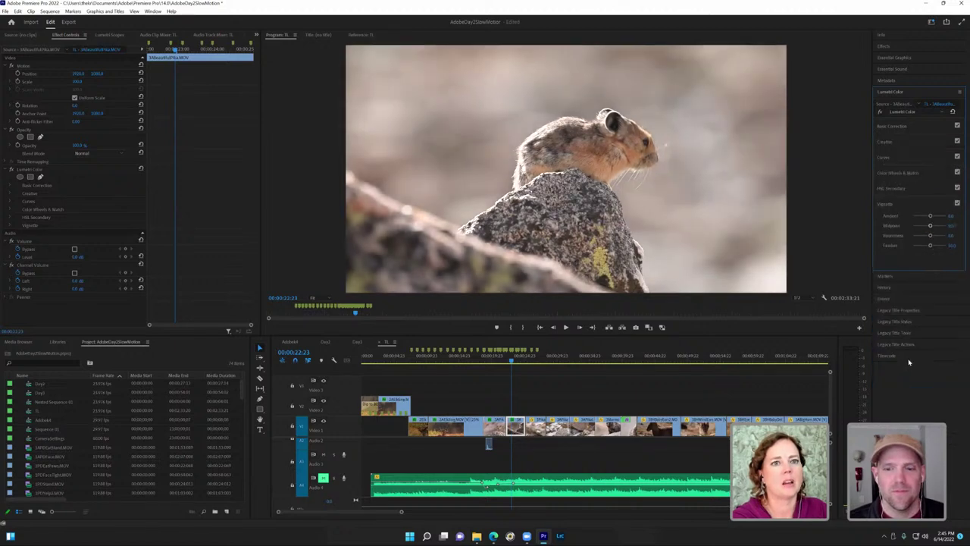
{"action": "left_click_drag", "start_coordinate": [929, 214], "coordinate": [927, 226]}
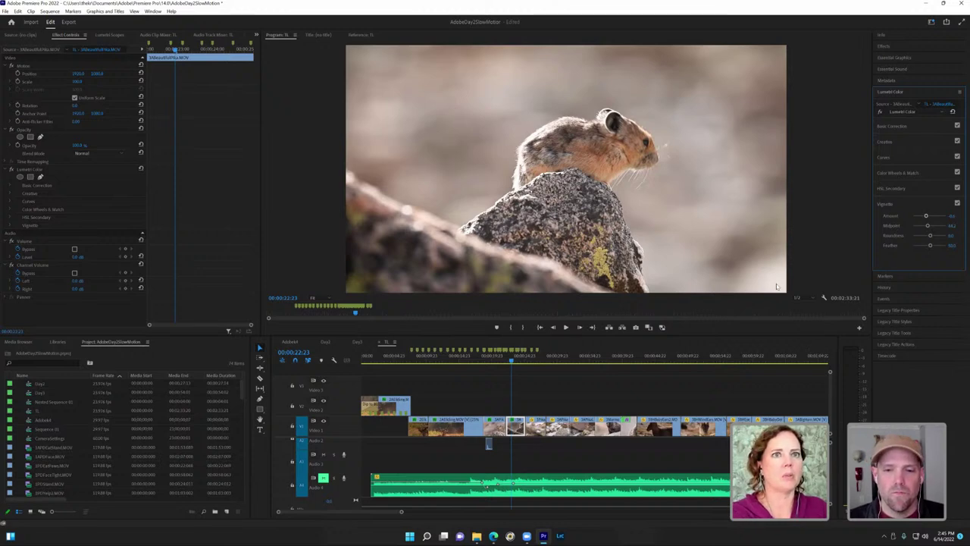
Step: Brighten the backlit pika clip, pull down its highlights, and preview the result
{"action": "left_click", "coordinate": [918, 131]}
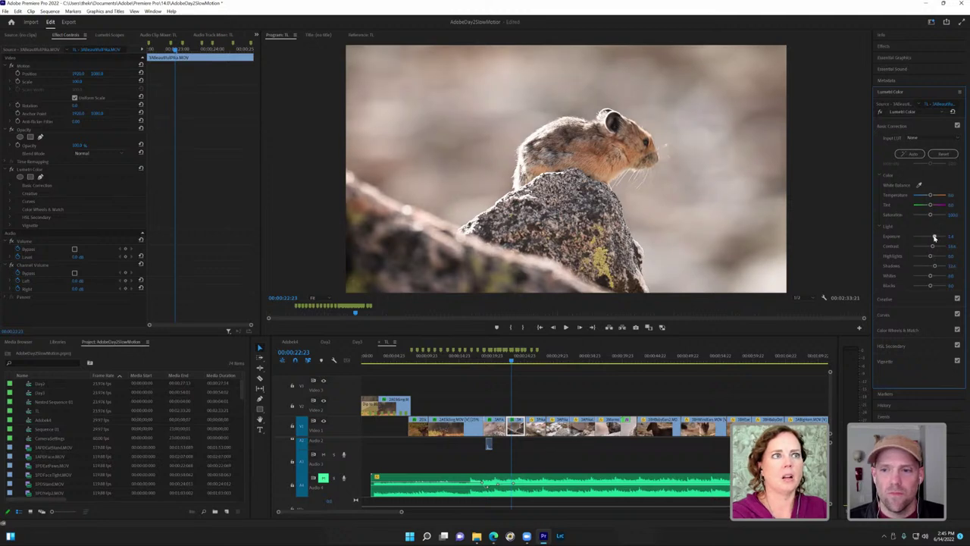
{"action": "left_click_drag", "start_coordinate": [935, 238], "coordinate": [936, 238]}
{"action": "key", "text": "space"}
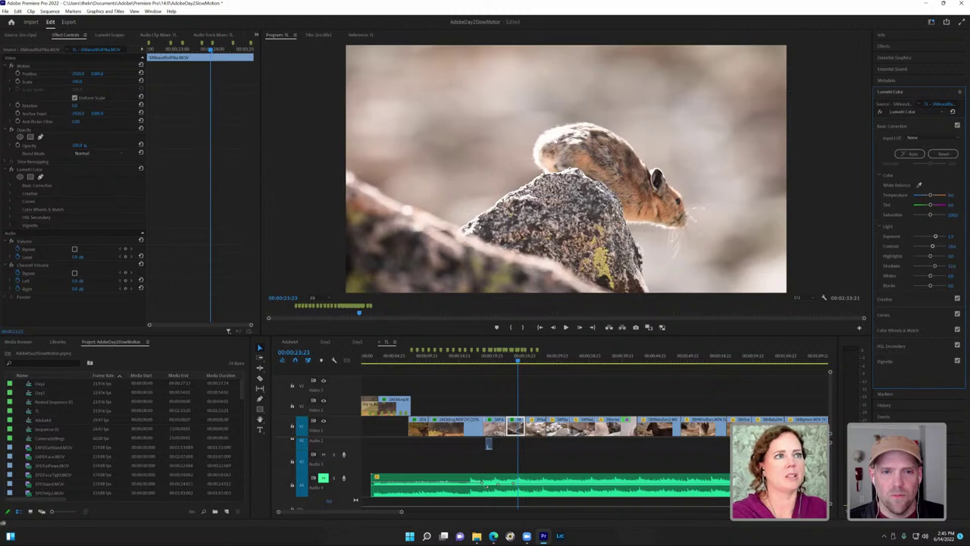
{"action": "left_click_drag", "start_coordinate": [930, 255], "coordinate": [933, 236]}
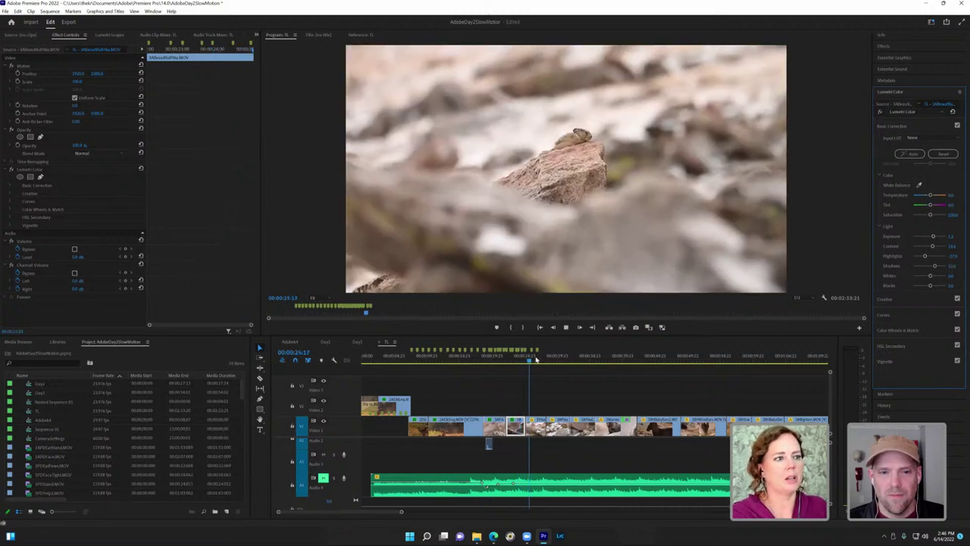
{"action": "left_click", "coordinate": [565, 326]}
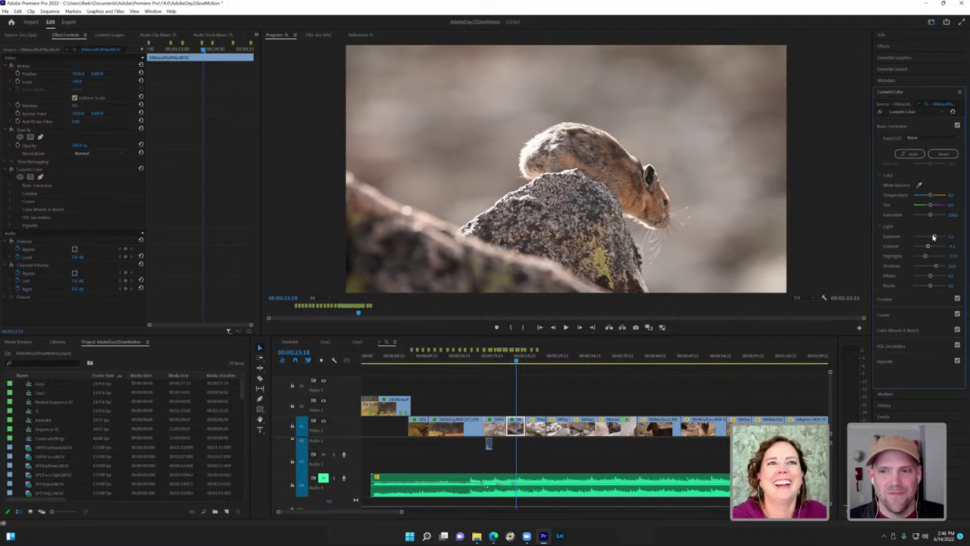
{"action": "key", "text": "space"}
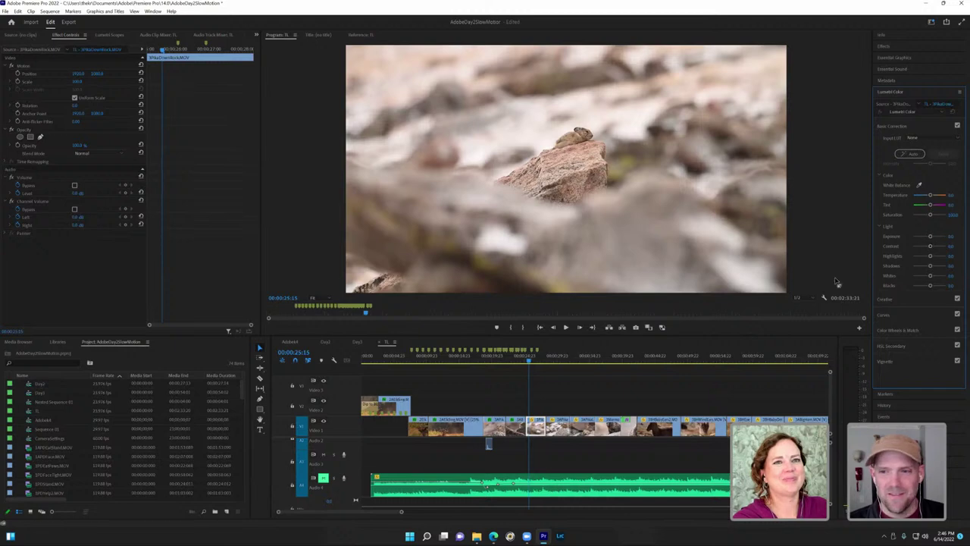
{"action": "key", "text": "space"}
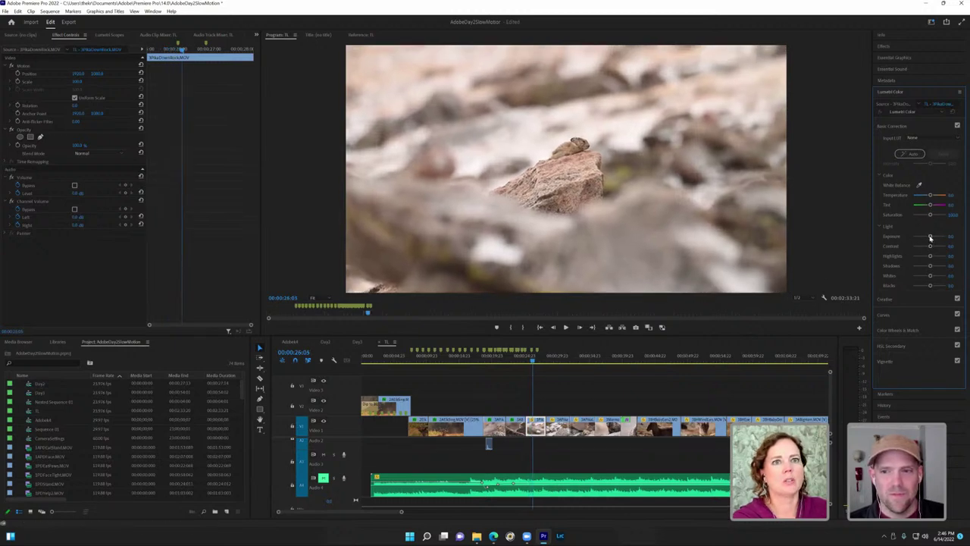
Step: Brighten the distant pika clip, darken its edges with a vignette, and play back
{"action": "mouse_move", "coordinate": [931, 238]}
{"action": "left_mouse_down"}
{"action": "mouse_move", "coordinate": [934, 267]}
{"action": "mouse_move", "coordinate": [931, 238]}
{"action": "left_mouse_up"}
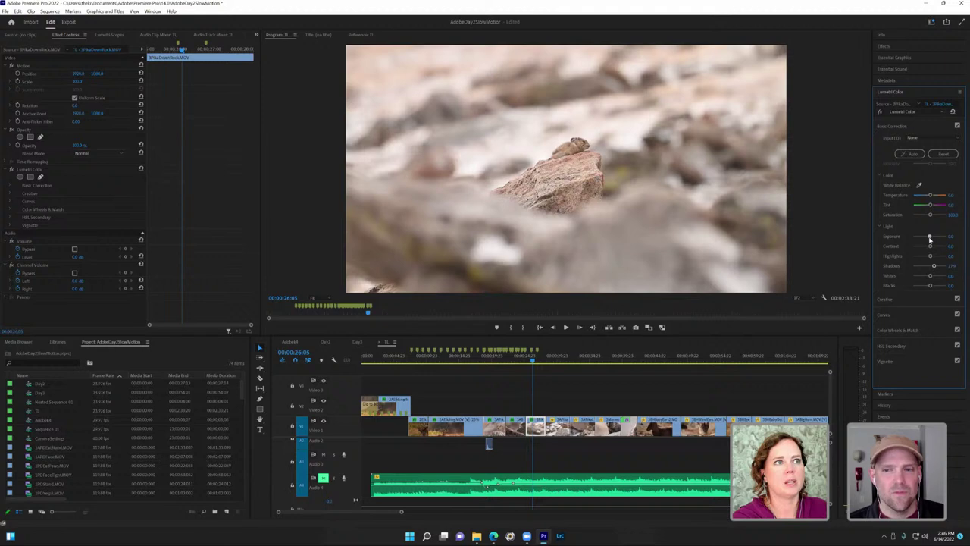
{"action": "left_click", "coordinate": [909, 361]}
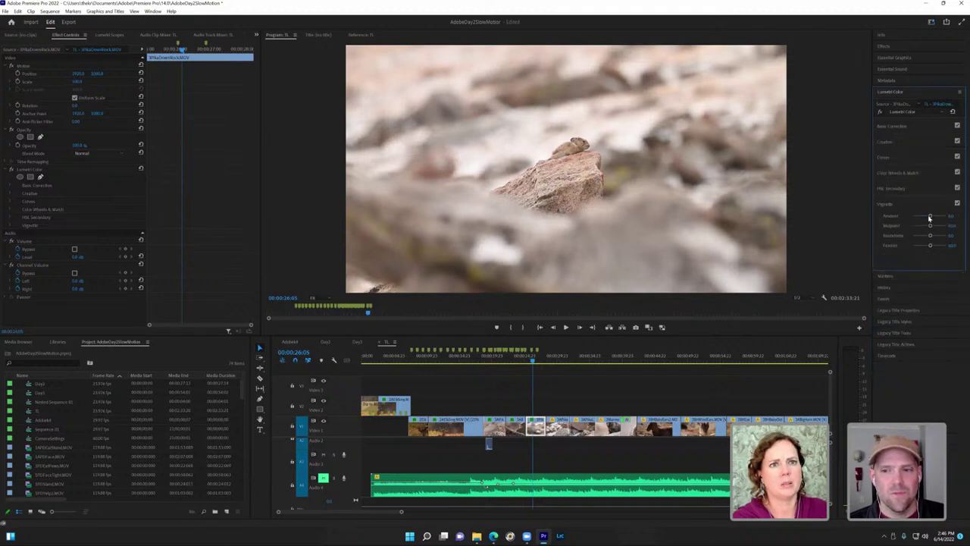
{"action": "left_click_drag", "start_coordinate": [929, 218], "coordinate": [926, 218]}
{"action": "left_click_drag", "start_coordinate": [533, 362], "coordinate": [524, 361]}
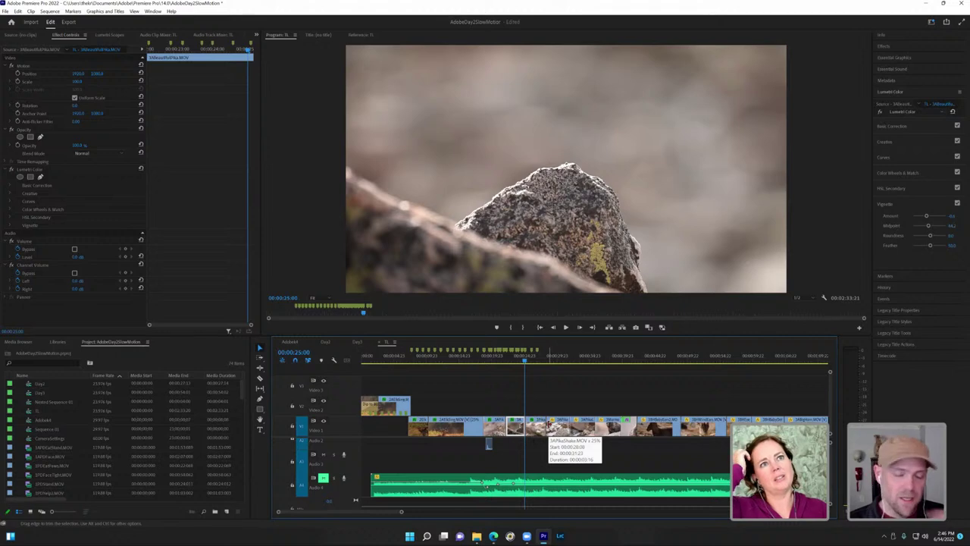
{"action": "key", "text": "space"}
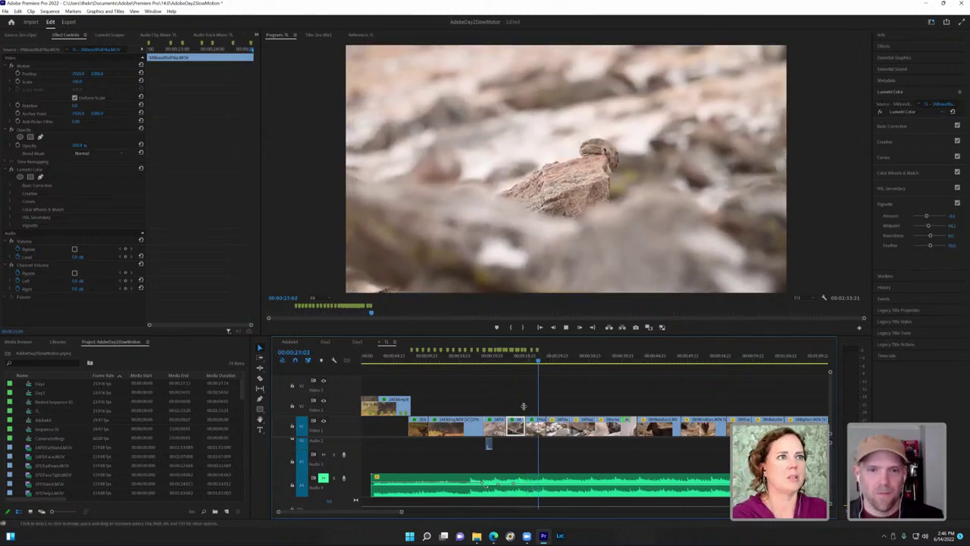
{"action": "key", "text": "space"}
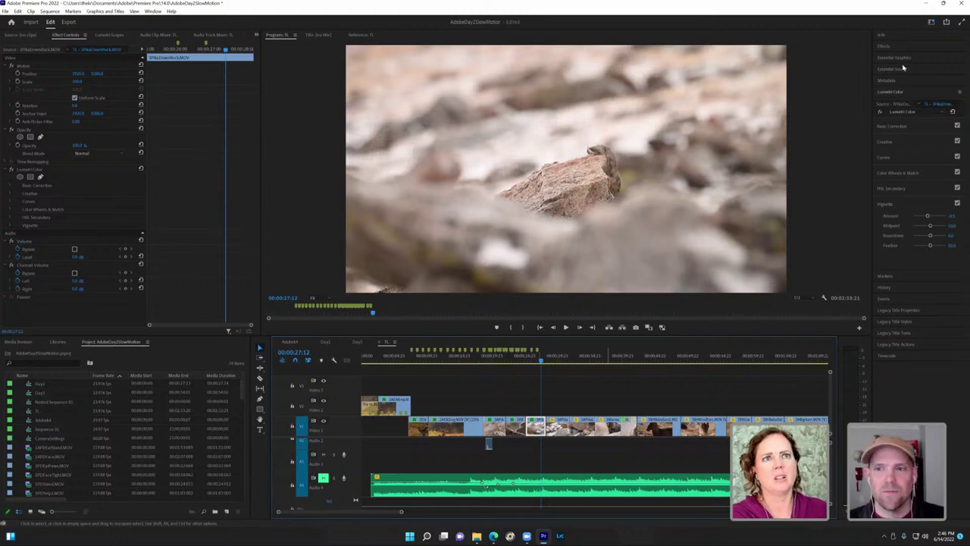
Step: Apply Warp Stabilizer from Distort to the slowed pika clip, then undo it
{"action": "left_click", "coordinate": [900, 50]}
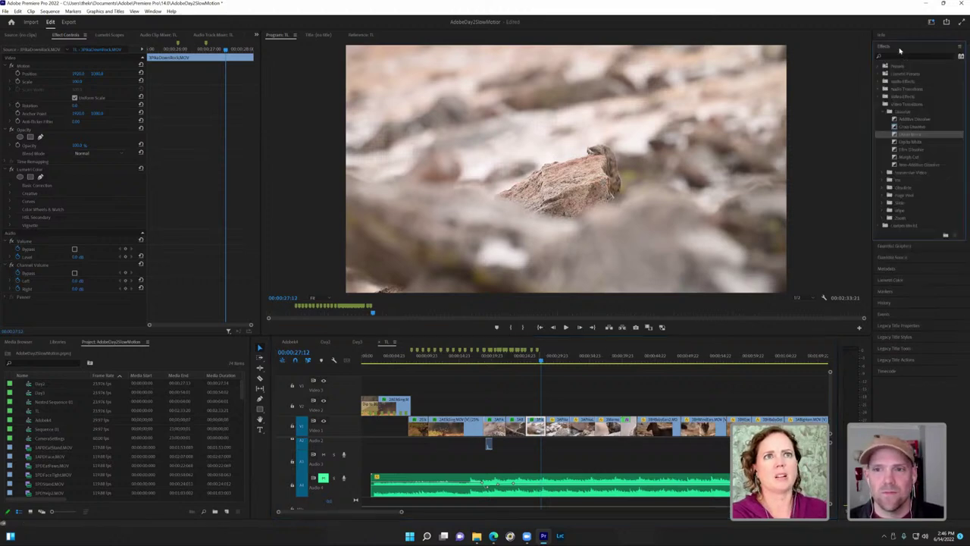
{"action": "left_click", "coordinate": [884, 96]}
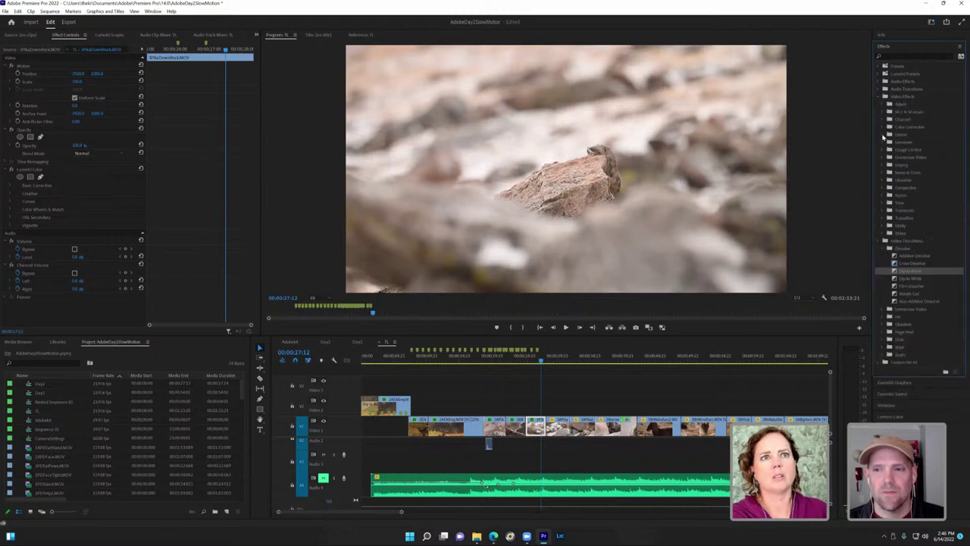
{"action": "left_click", "coordinate": [884, 135]}
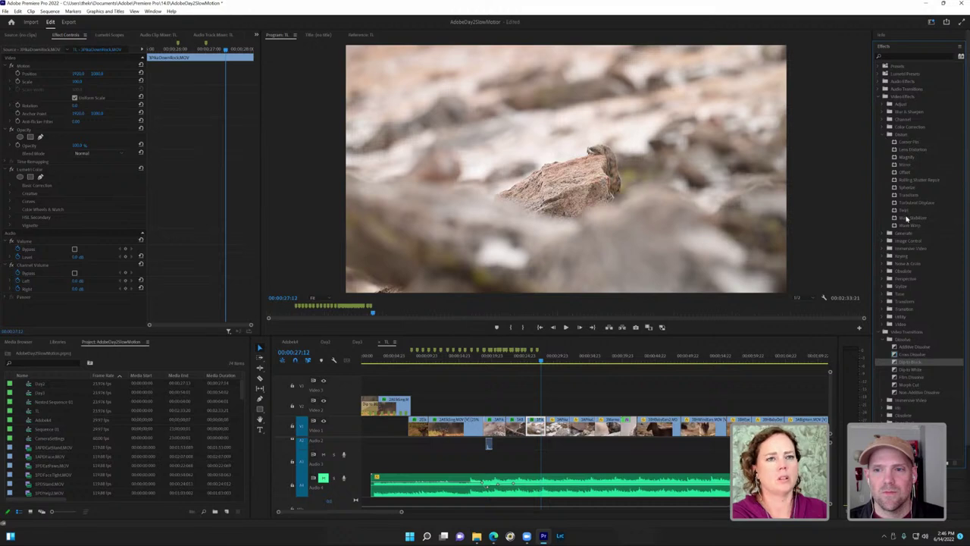
{"action": "left_click_drag", "start_coordinate": [906, 217], "coordinate": [538, 423]}
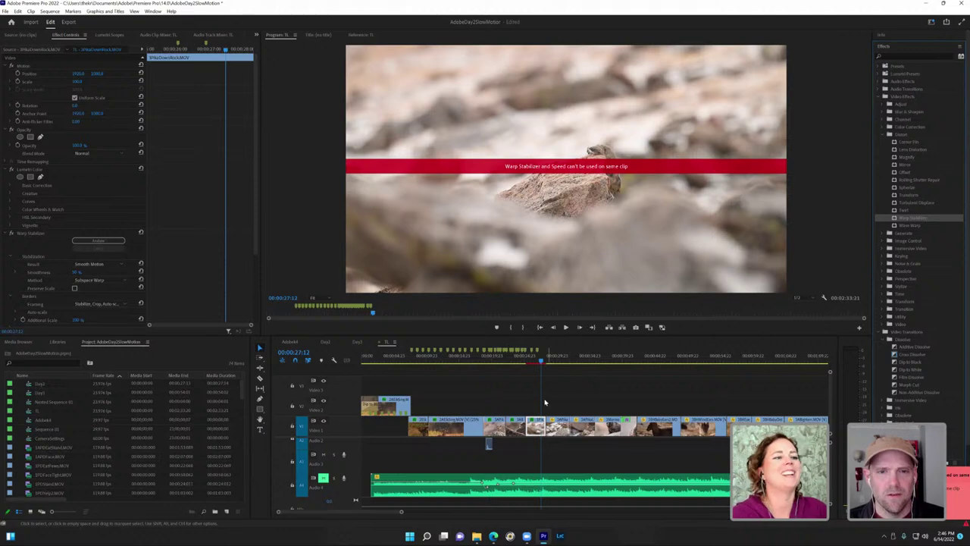
{"action": "key", "text": "ctrl+z"}
Step: Nest the slowed pika clip into Nested Sequence 02 and select the nested clip
{"action": "right_click", "coordinate": [536, 424]}
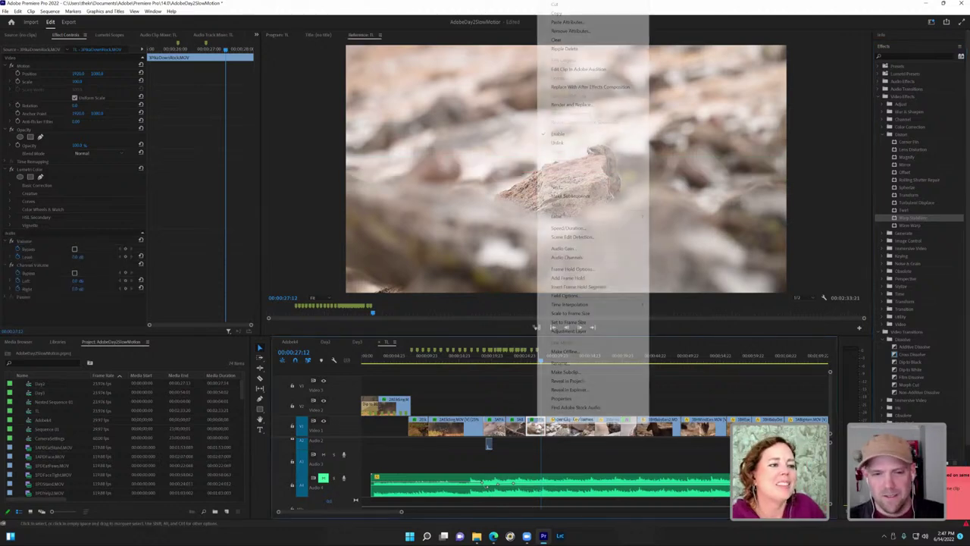
{"action": "left_click", "coordinate": [567, 187]}
{"action": "left_click", "coordinate": [465, 273]}
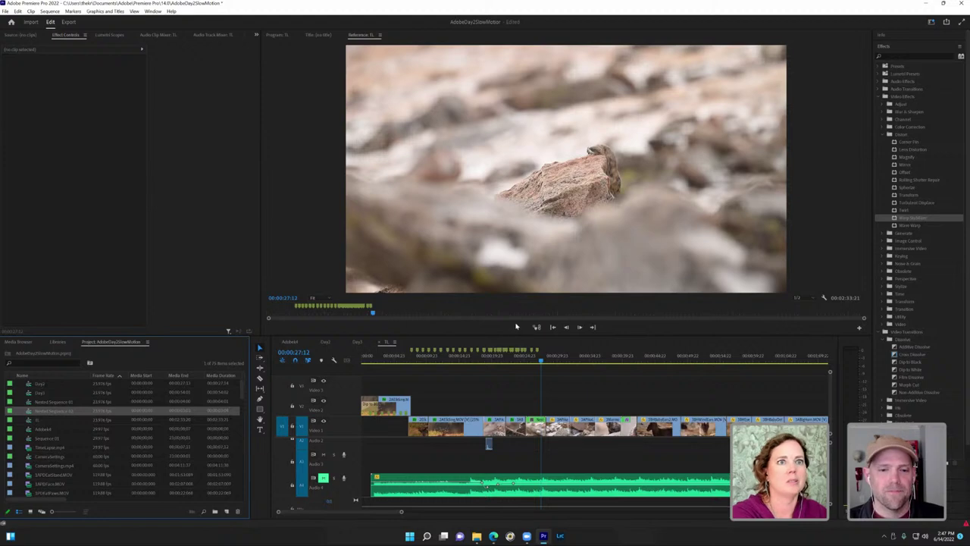
{"action": "left_click", "coordinate": [913, 217]}
{"action": "left_click", "coordinate": [535, 426]}
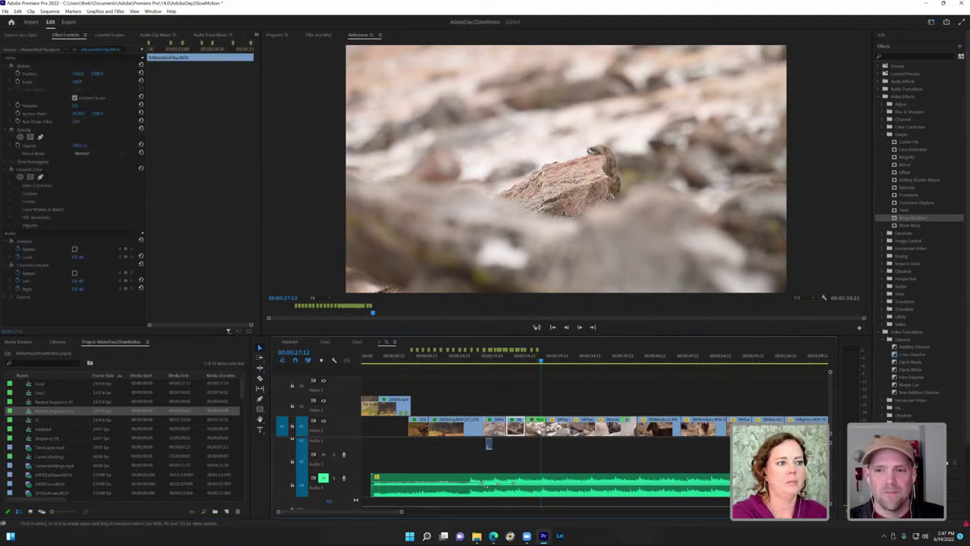
Step: Apply Warp Stabilizer to the Nested Sequence 02 clip: Smooth Motion, Subspace Warp, 50% smoothness
{"action": "left_click_drag", "start_coordinate": [909, 218], "coordinate": [531, 423]}
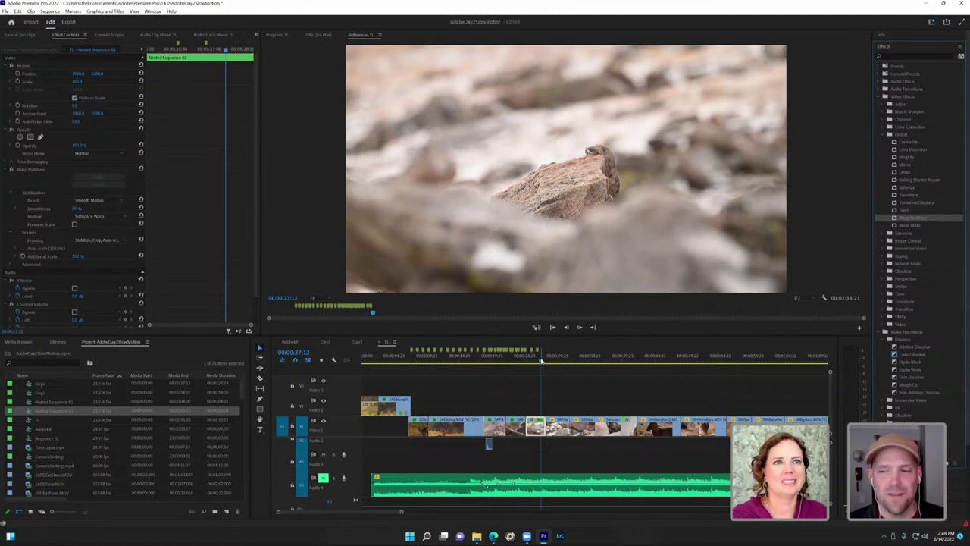
{"action": "left_click_drag", "start_coordinate": [541, 362], "coordinate": [521, 367]}
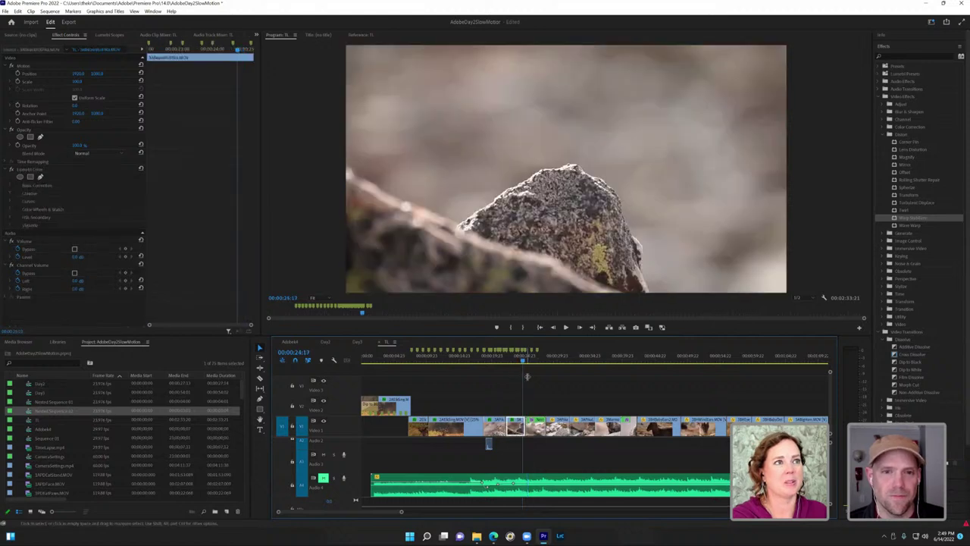
{"action": "key", "text": "space"}
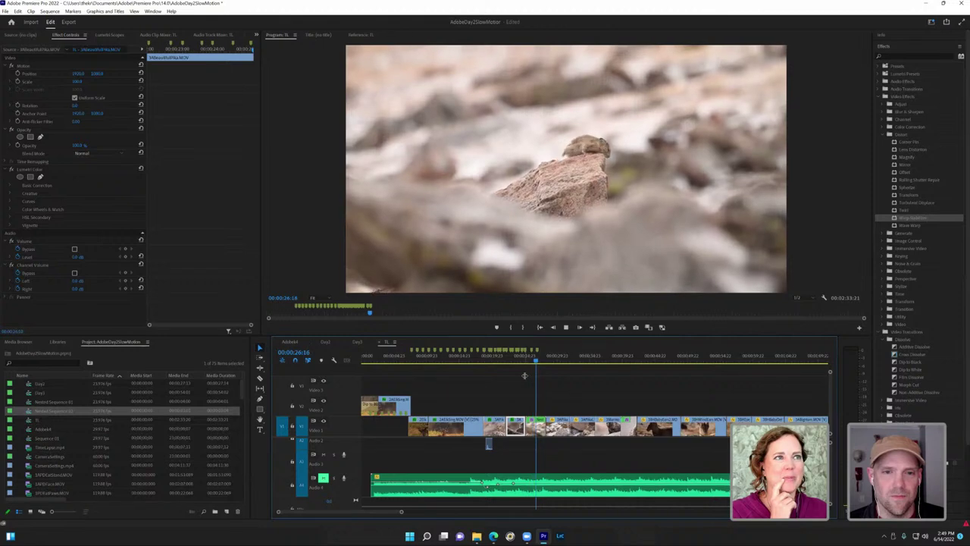
{"action": "key", "text": "space"}
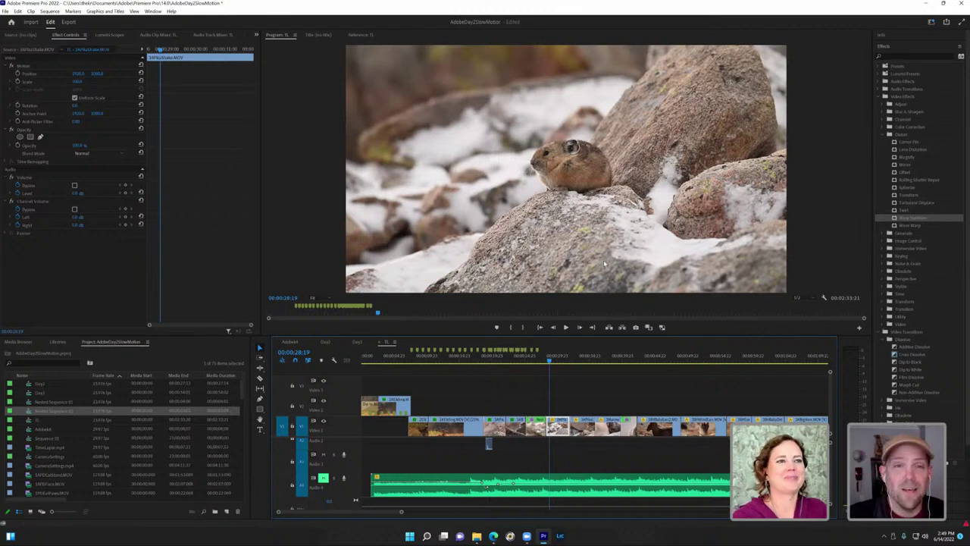
{"action": "left_click", "coordinate": [543, 362]}
{"action": "left_click_drag", "start_coordinate": [543, 361], "coordinate": [541, 362]}
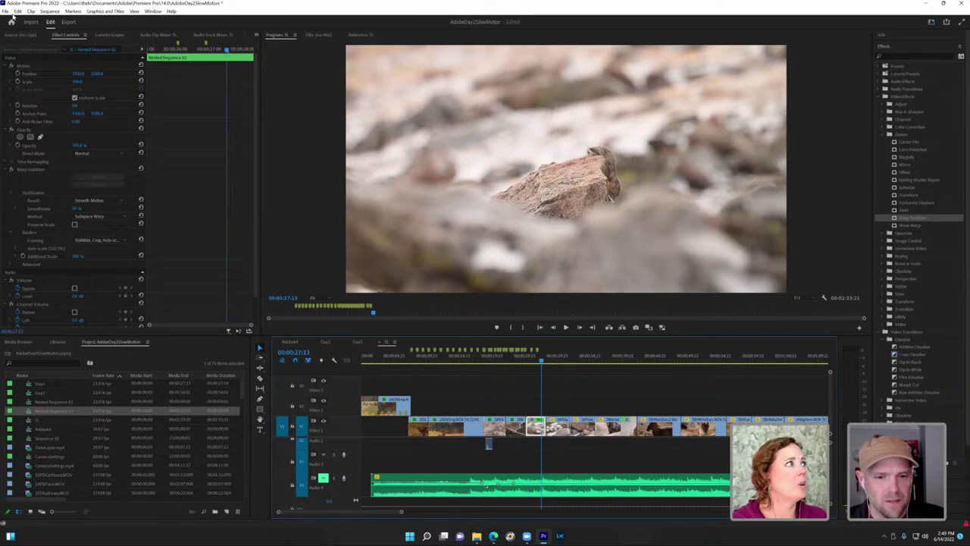
Step: Open File > Export > Media and rename the output file to ZSEdit1
{"action": "left_click", "coordinate": [5, 12]}
{"action": "mouse_move", "coordinate": [40, 263]}
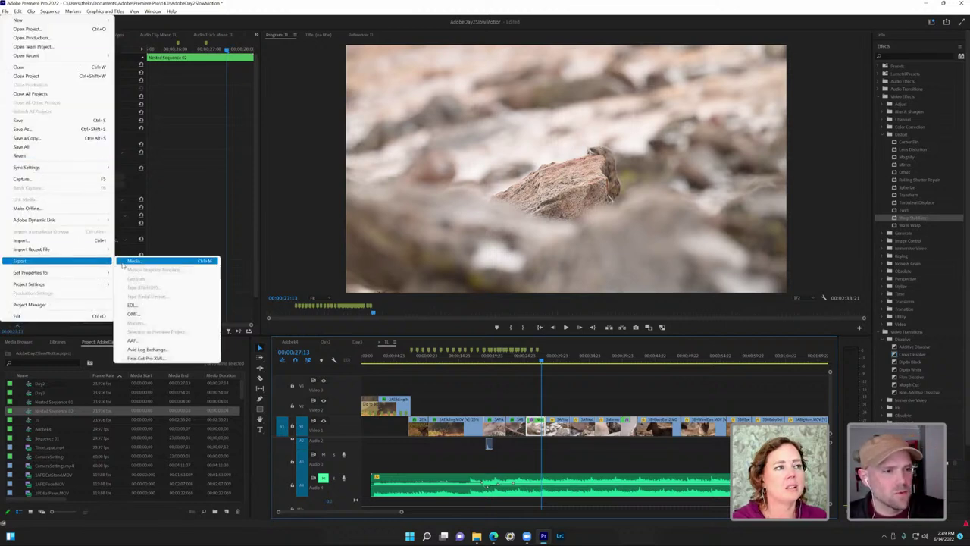
{"action": "left_click", "coordinate": [130, 261]}
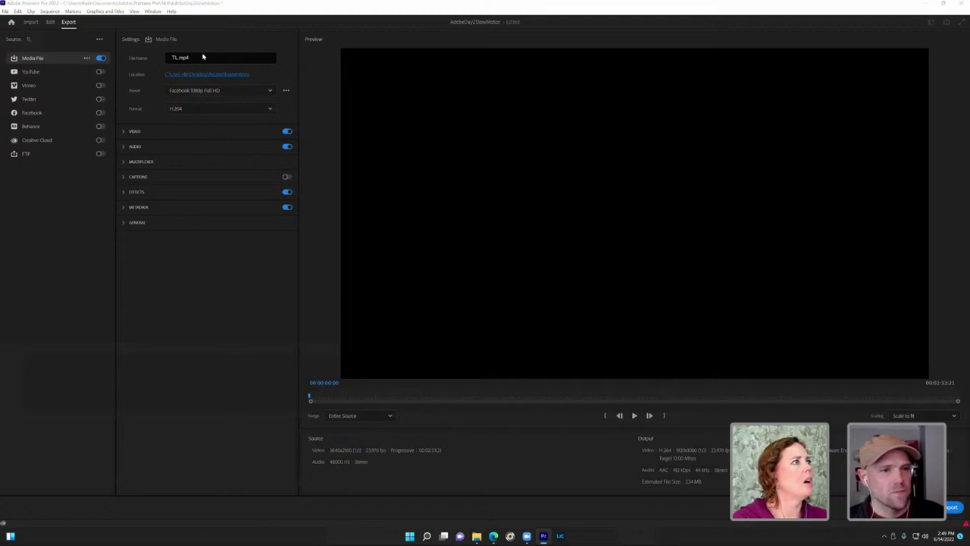
{"action": "left_click", "coordinate": [177, 58]}
{"action": "left_click_drag", "start_coordinate": [176, 57], "coordinate": [160, 57]}
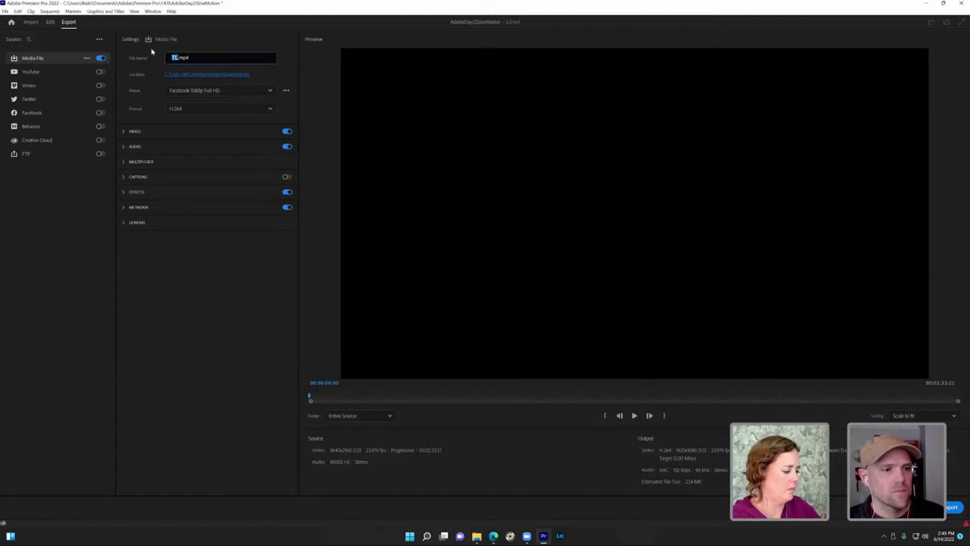
{"action": "type", "text": "ZSE"}
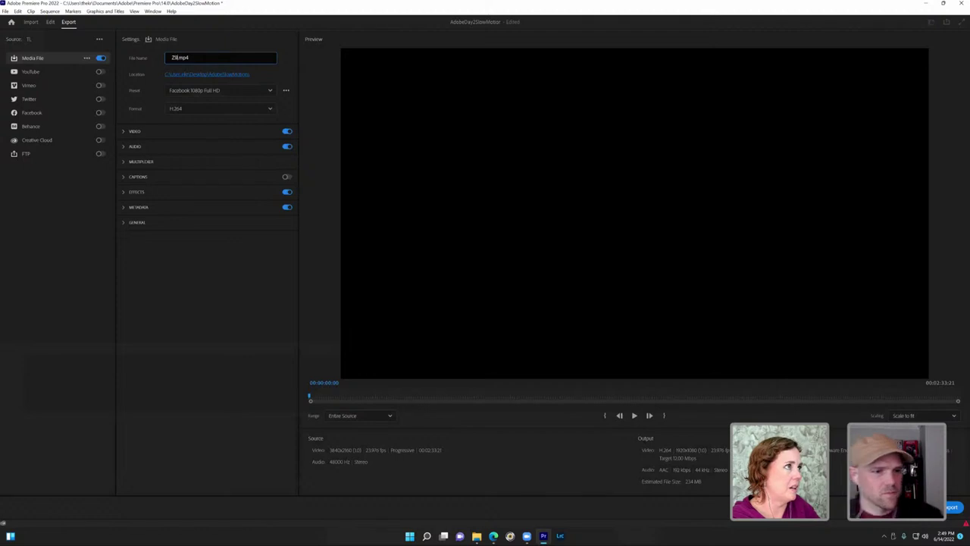
{"action": "type", "text": "dit1"}
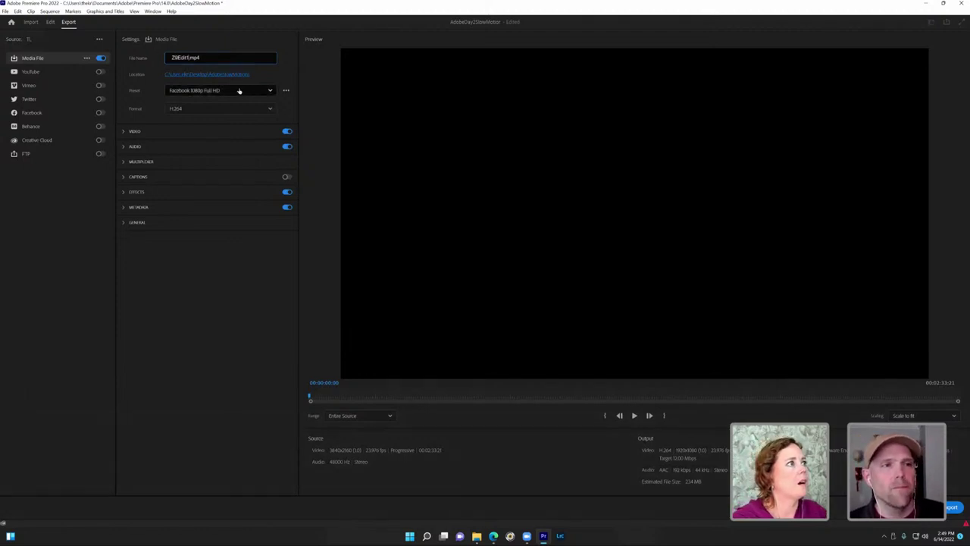
Step: Set the export preset to Match Source - Adaptive High Bitrate, keeping Format H.264
{"action": "left_click", "coordinate": [237, 92]}
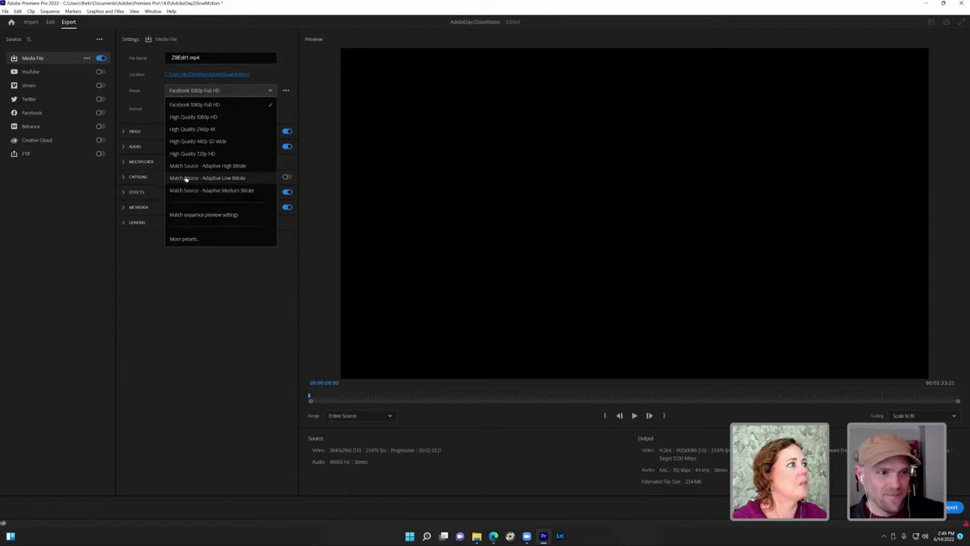
{"action": "left_click", "coordinate": [152, 248]}
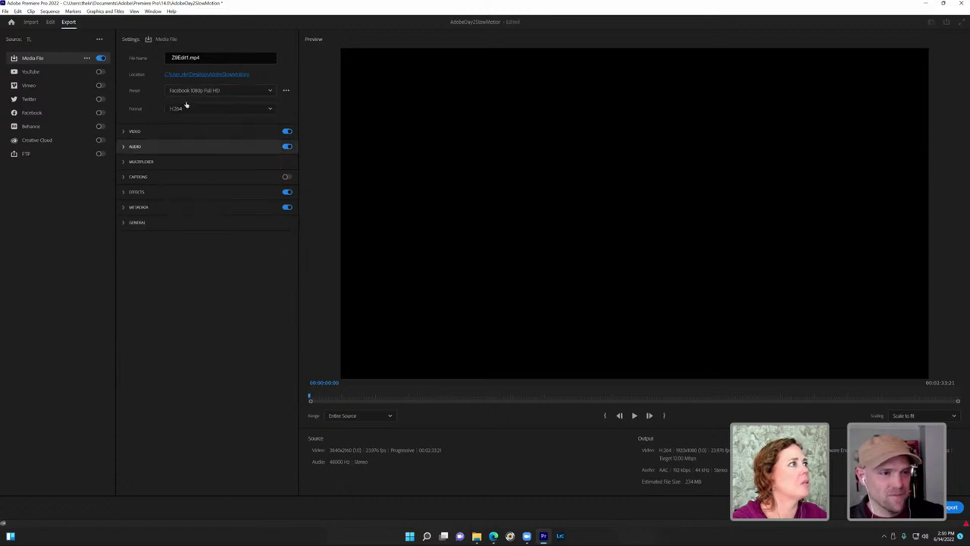
{"action": "left_click", "coordinate": [250, 91]}
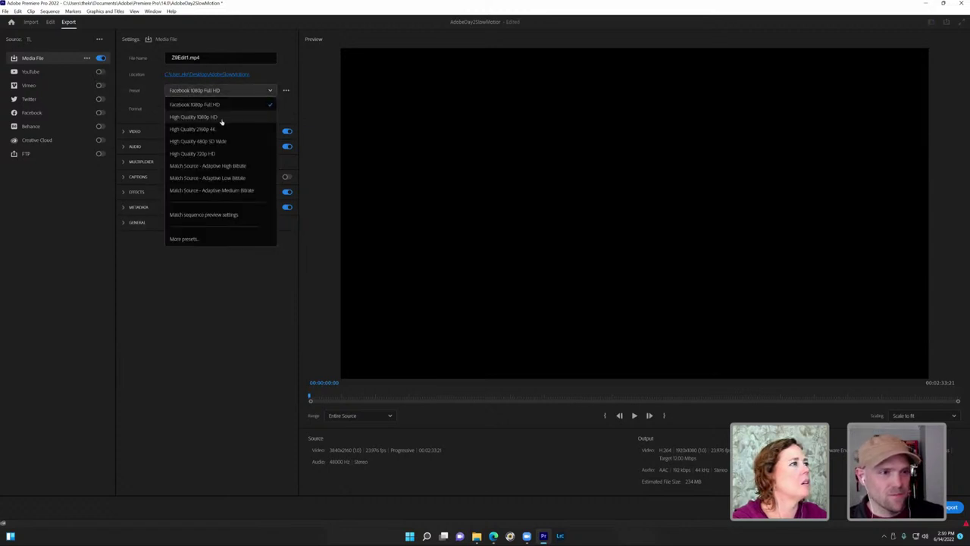
{"action": "left_click", "coordinate": [216, 167]}
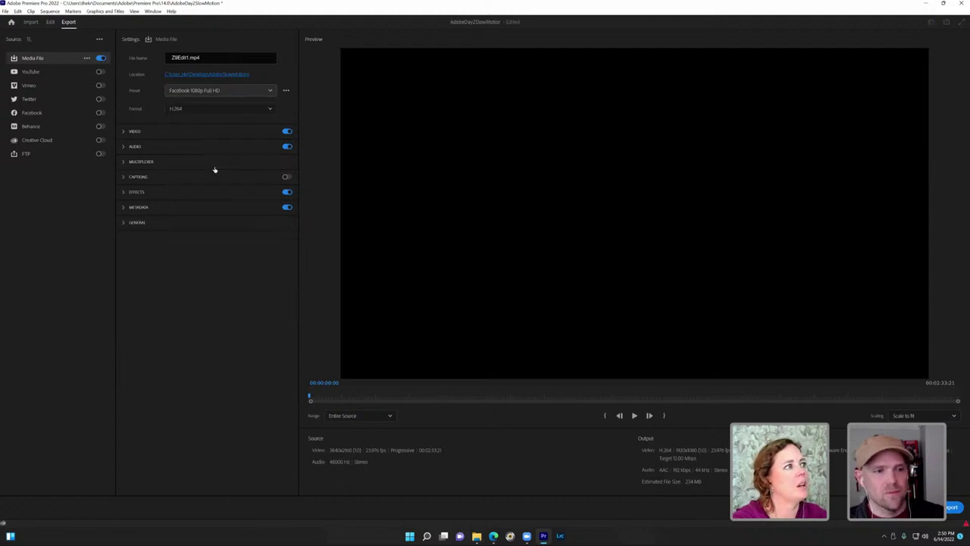
{"action": "left_click", "coordinate": [227, 91]}
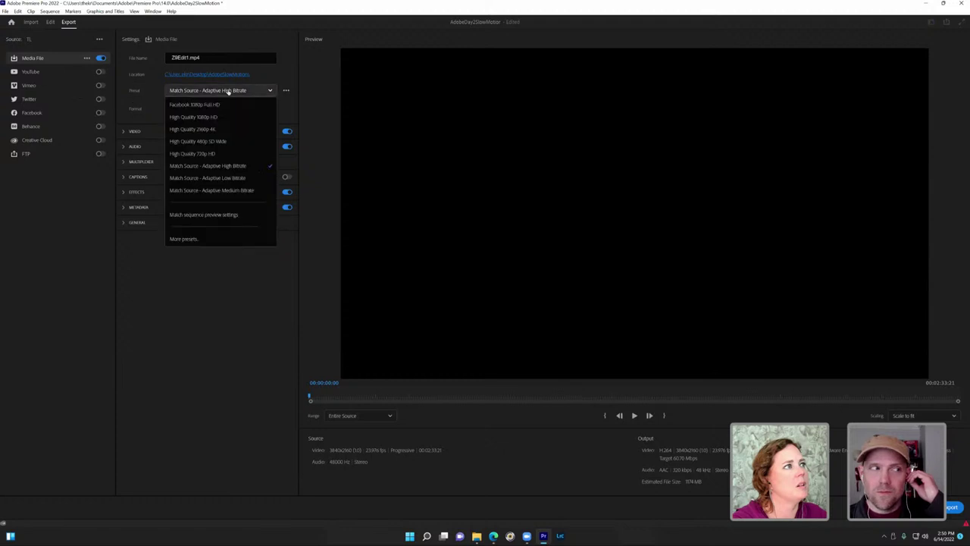
{"action": "left_click", "coordinate": [227, 166]}
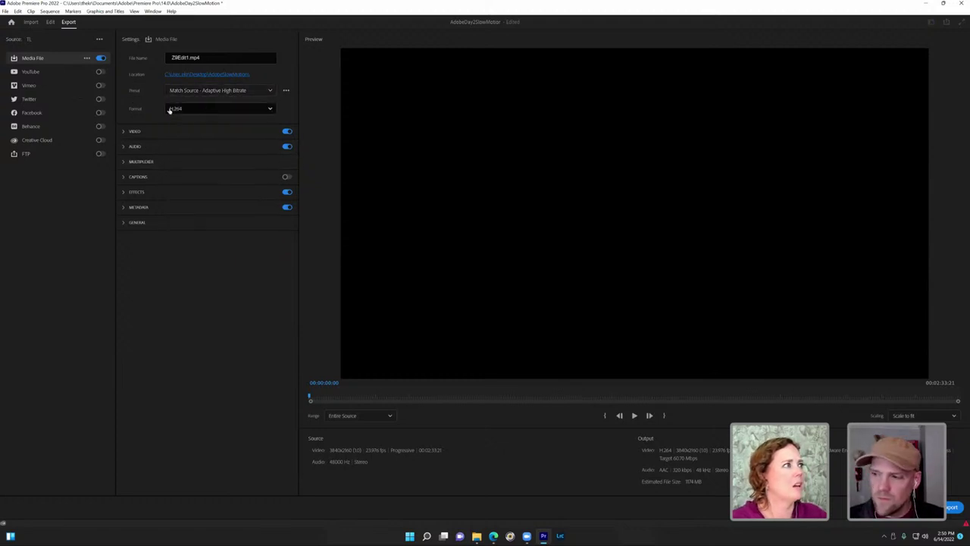
{"action": "left_click", "coordinate": [191, 109]}
{"action": "left_click", "coordinate": [191, 110]}
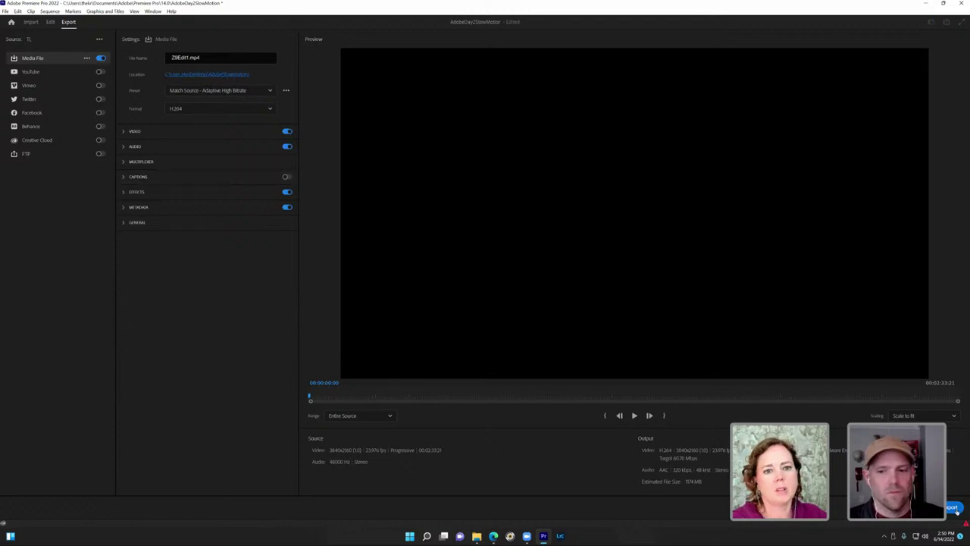
{"action": "left_click", "coordinate": [240, 93]}
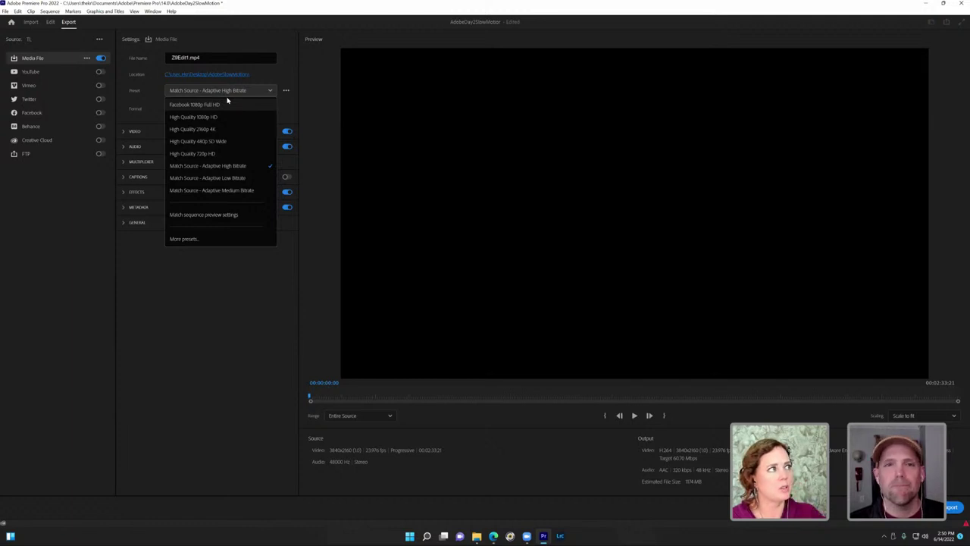
{"action": "left_click", "coordinate": [227, 94]}
{"action": "left_click", "coordinate": [225, 91]}
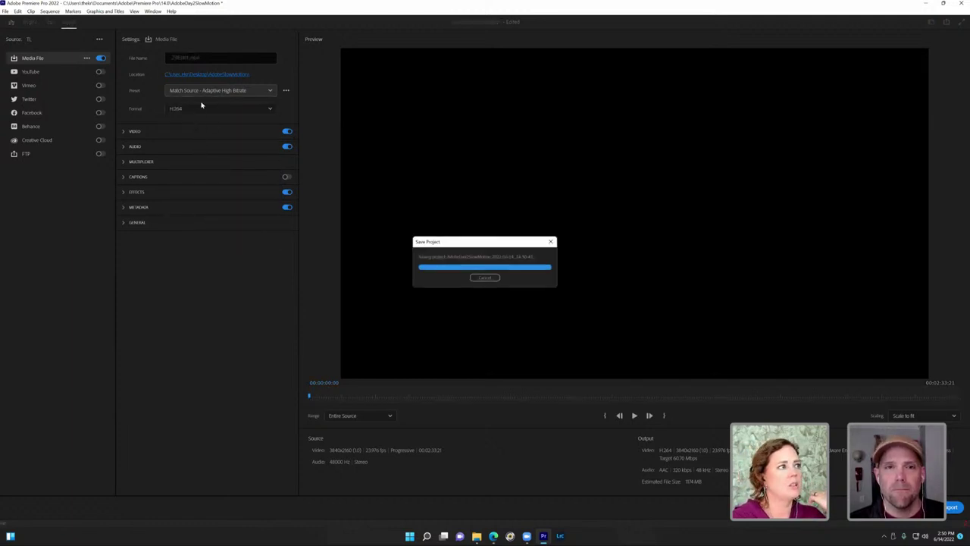
{"action": "left_click", "coordinate": [185, 239]}
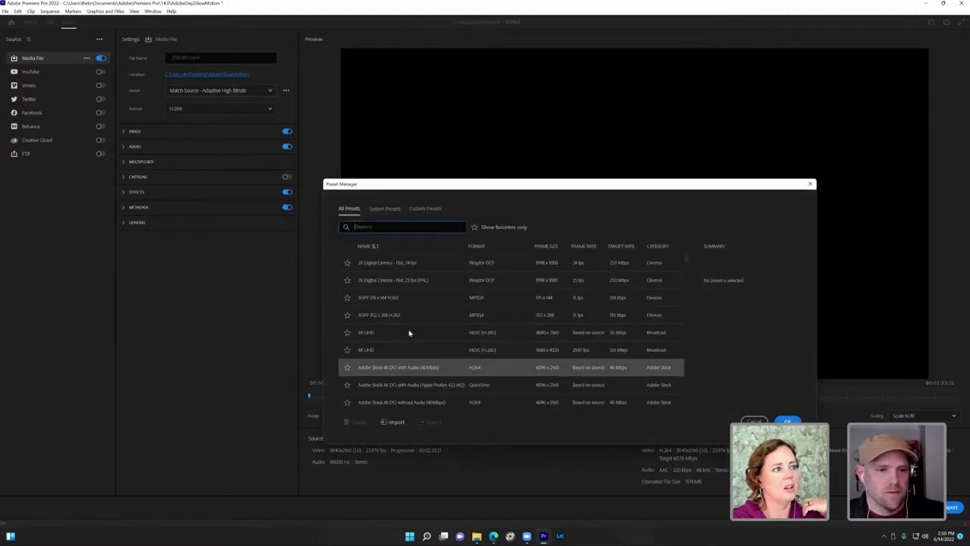
{"action": "scroll", "coordinate": [410, 334], "scroll_direction": "down", "scroll_amount": 5}
{"action": "scroll", "coordinate": [411, 341], "scroll_direction": "down", "scroll_amount": 10}
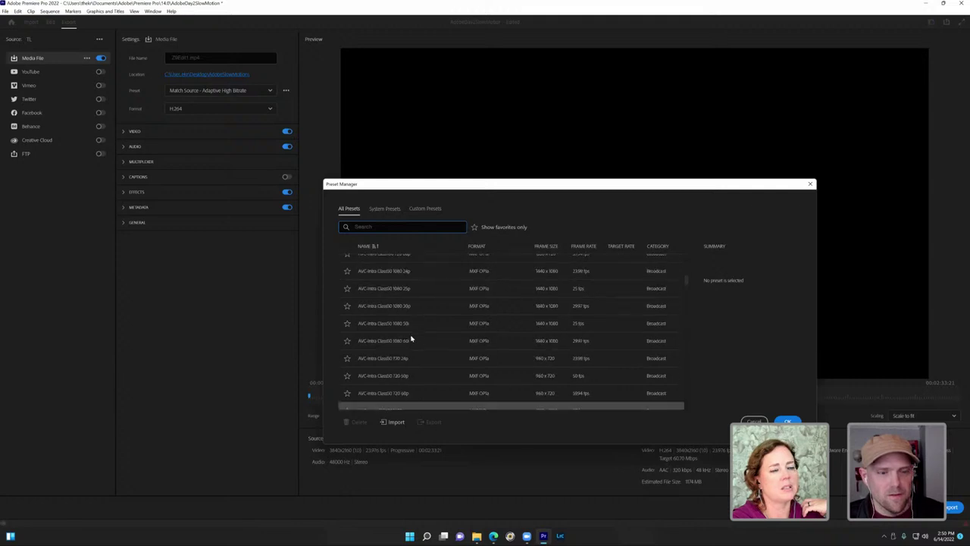
{"action": "scroll", "coordinate": [412, 340], "scroll_direction": "down", "scroll_amount": 5}
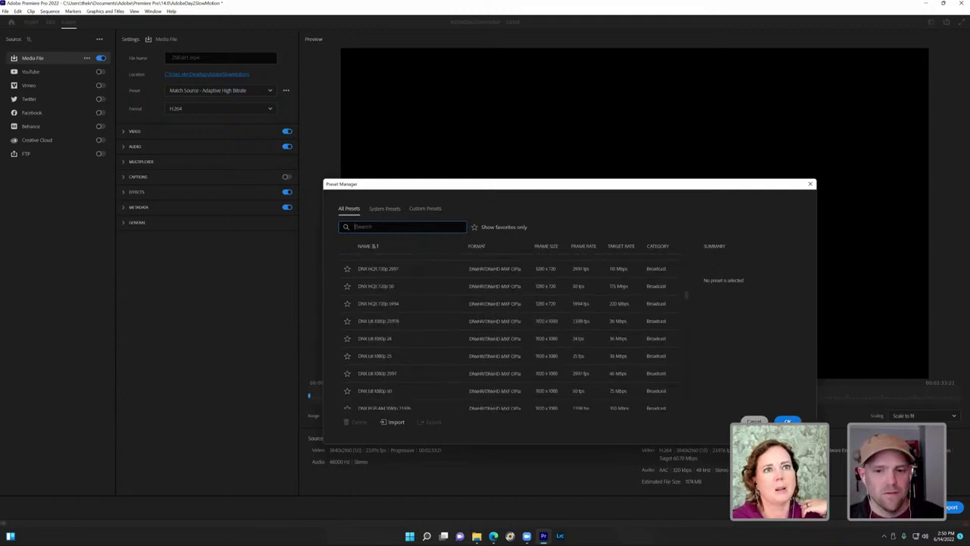
{"action": "key", "text": "Escape"}
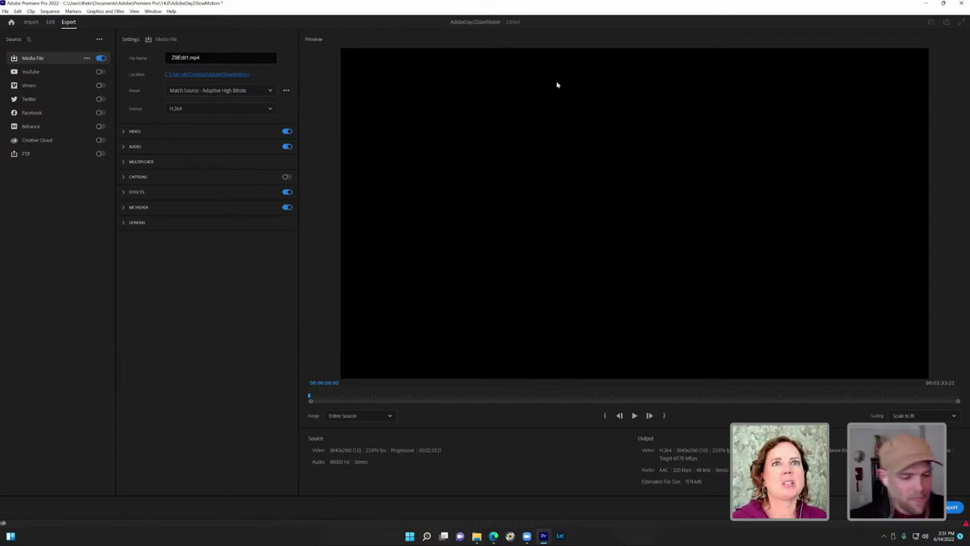
Step: Quit Premiere Pro saving the project, and minimize Edge to reveal the grizzly bear desktop
{"action": "left_click", "coordinate": [961, 3]}
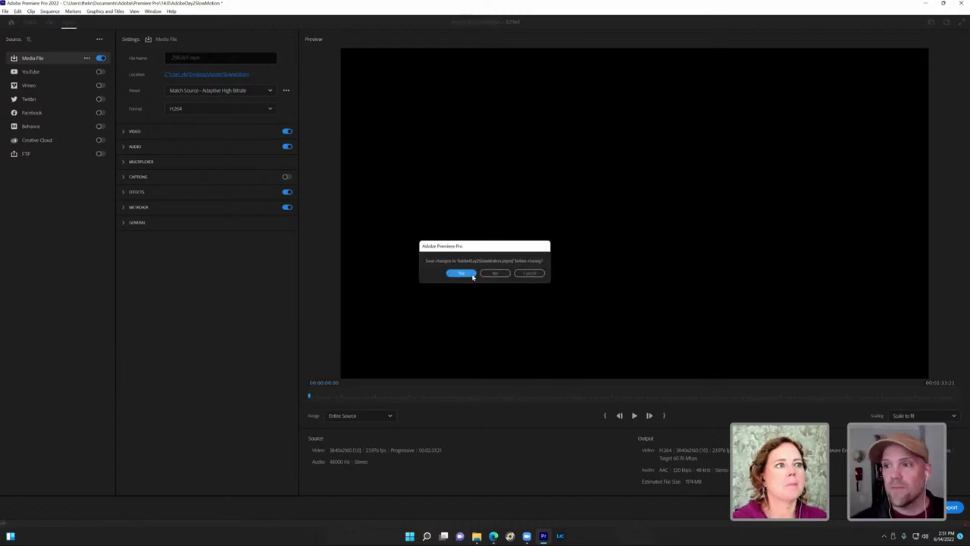
{"action": "left_click", "coordinate": [462, 274]}
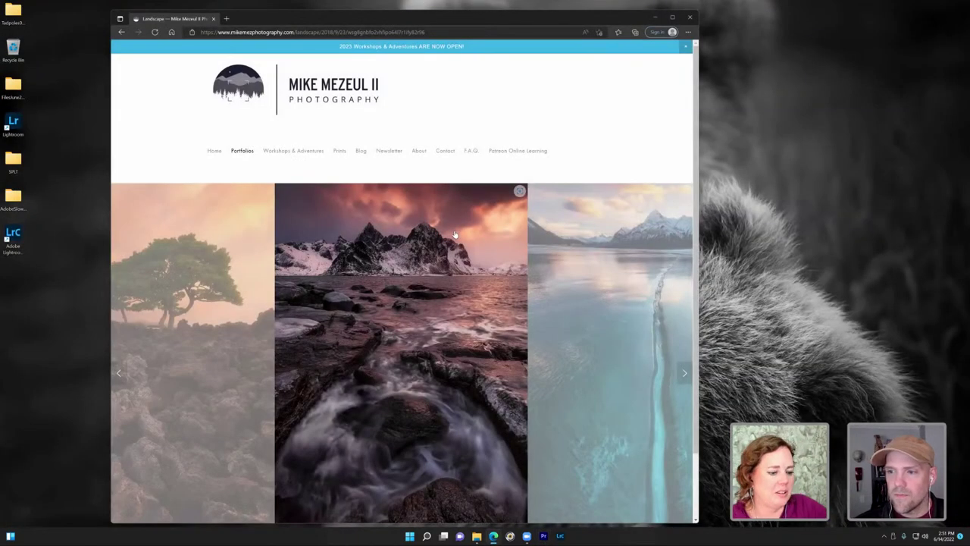
{"action": "left_click", "coordinate": [656, 18]}
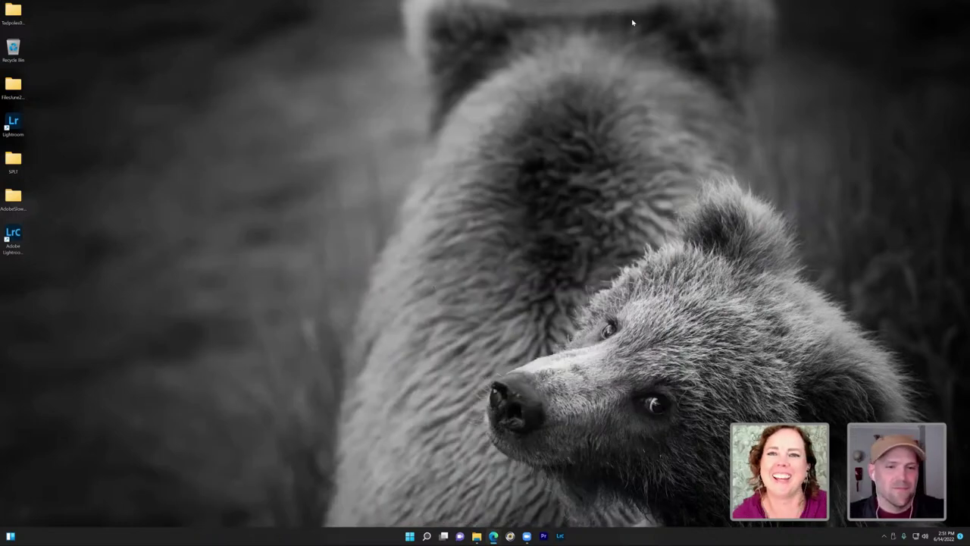